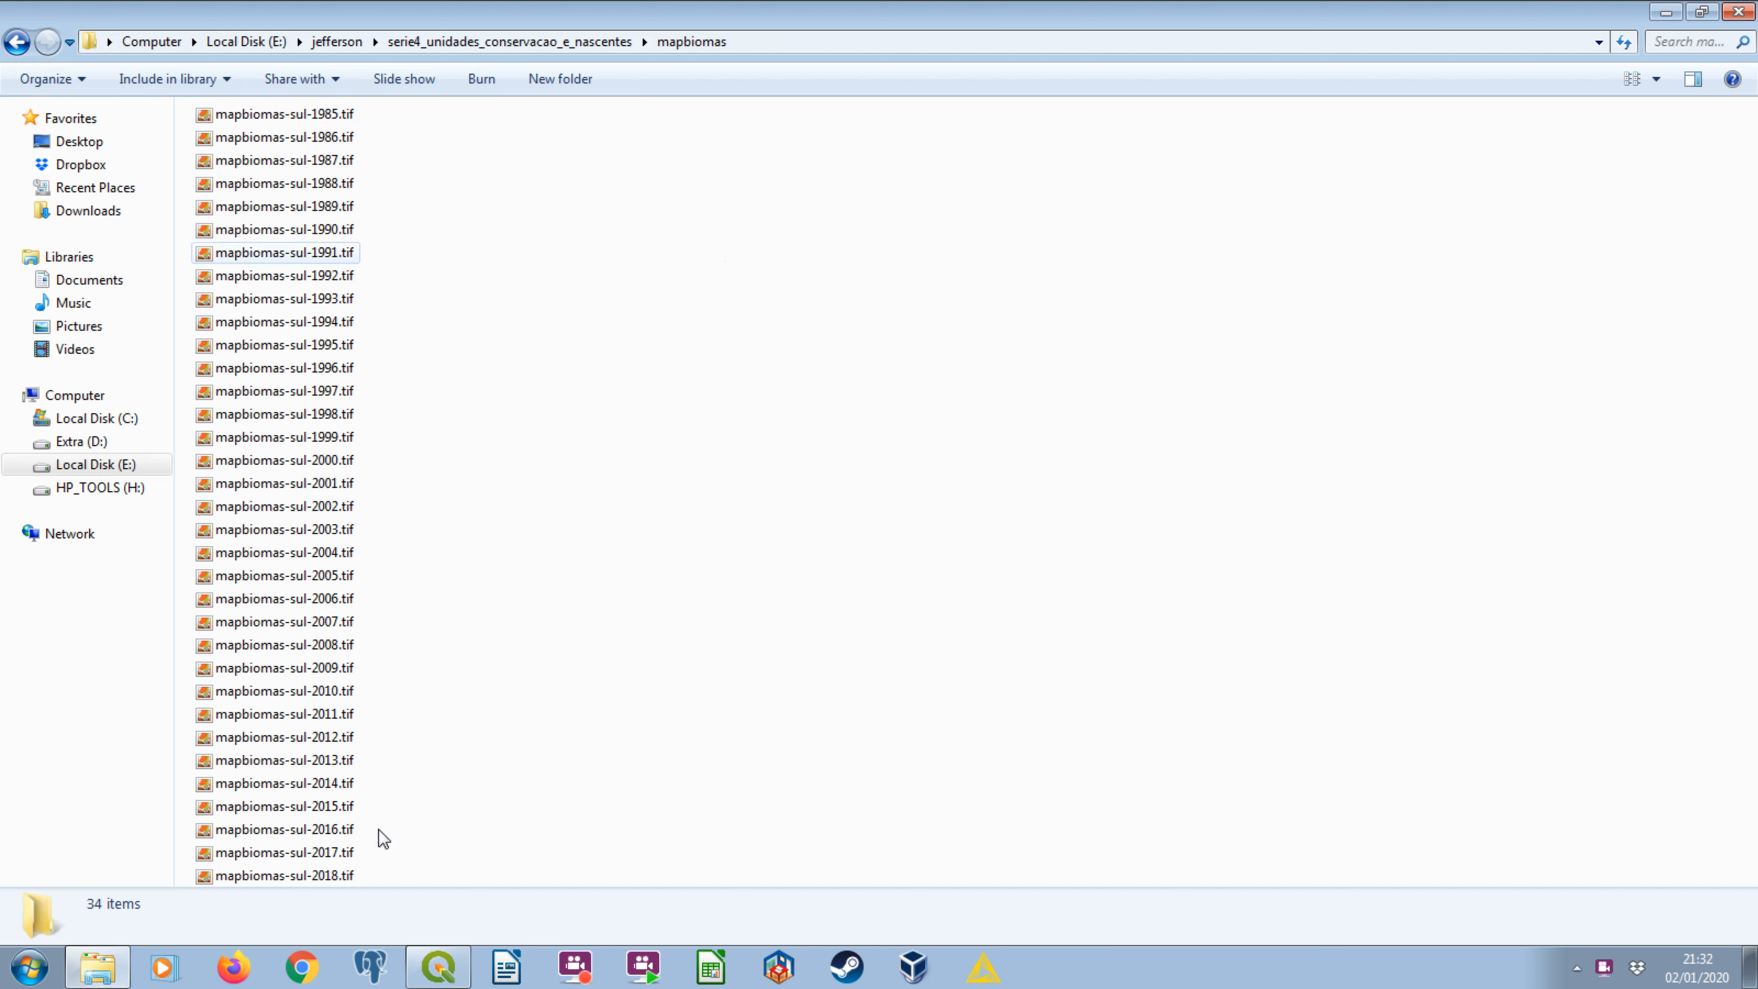
# Load mapbiomas-sul-1985.tif into the QGIS project and resize the file explorer window to sit beside QGIS.
pyautogui.click(429, 963)
pyautogui.moveTo(319, 117); pyautogui.dragTo(895, 575)
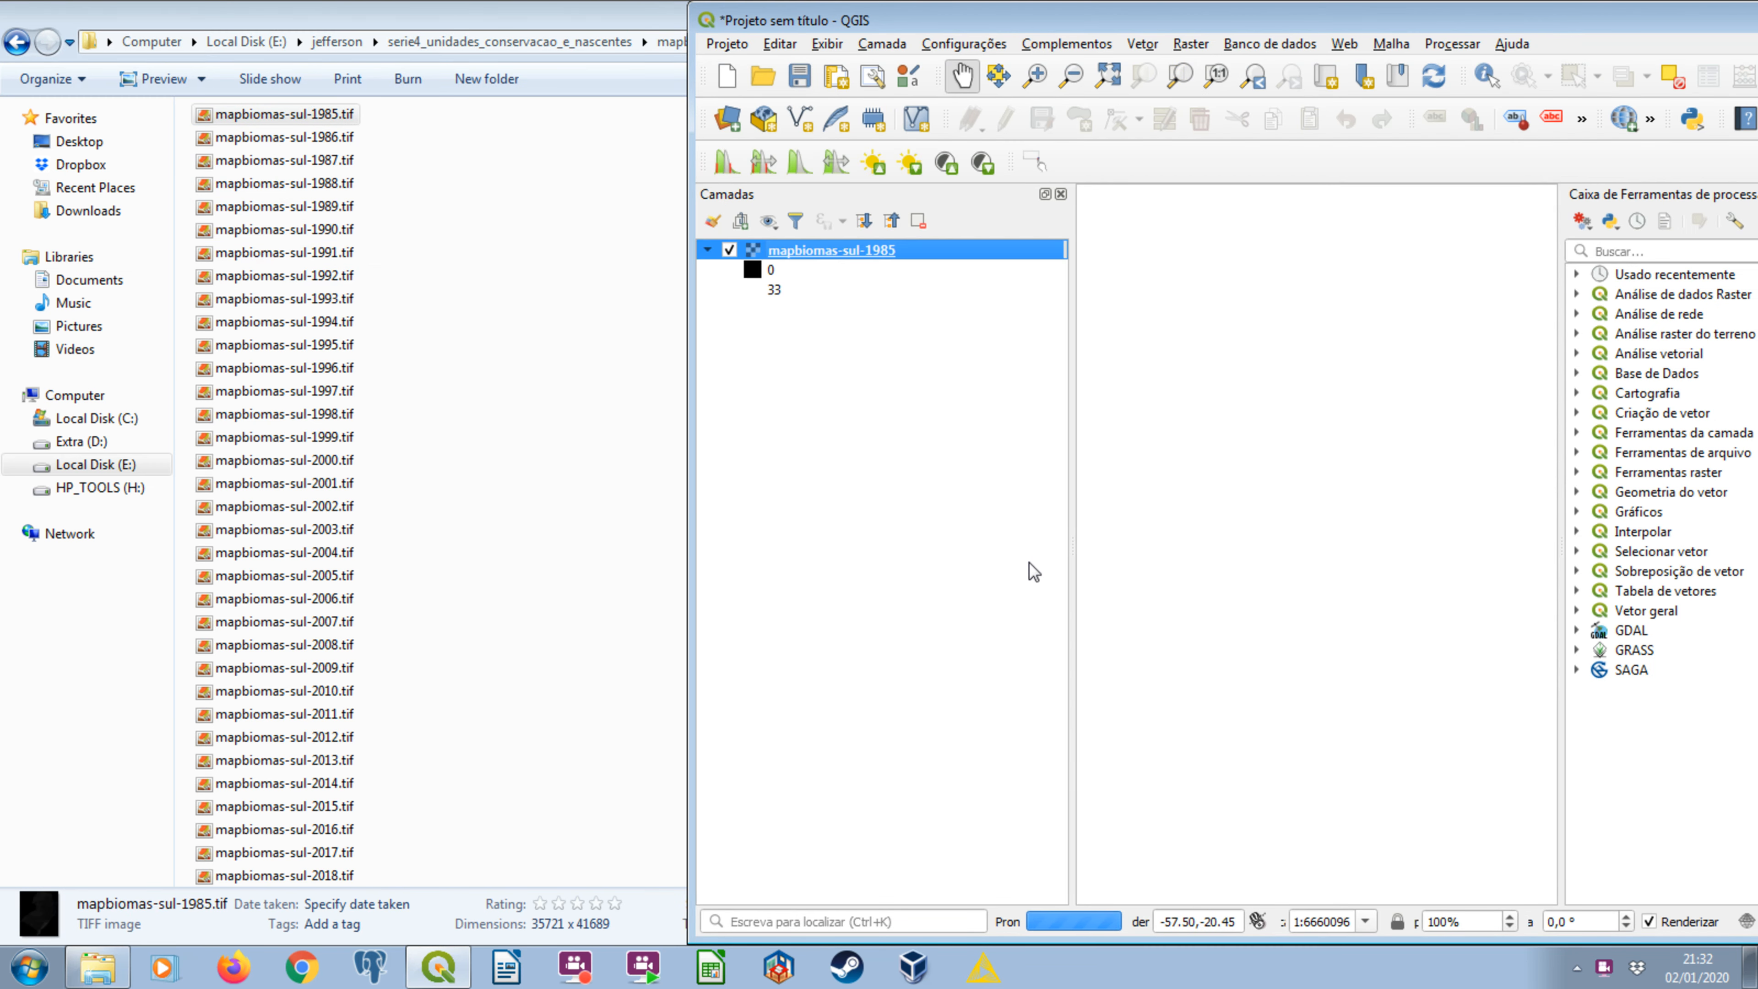
pyautogui.click(308, 141)
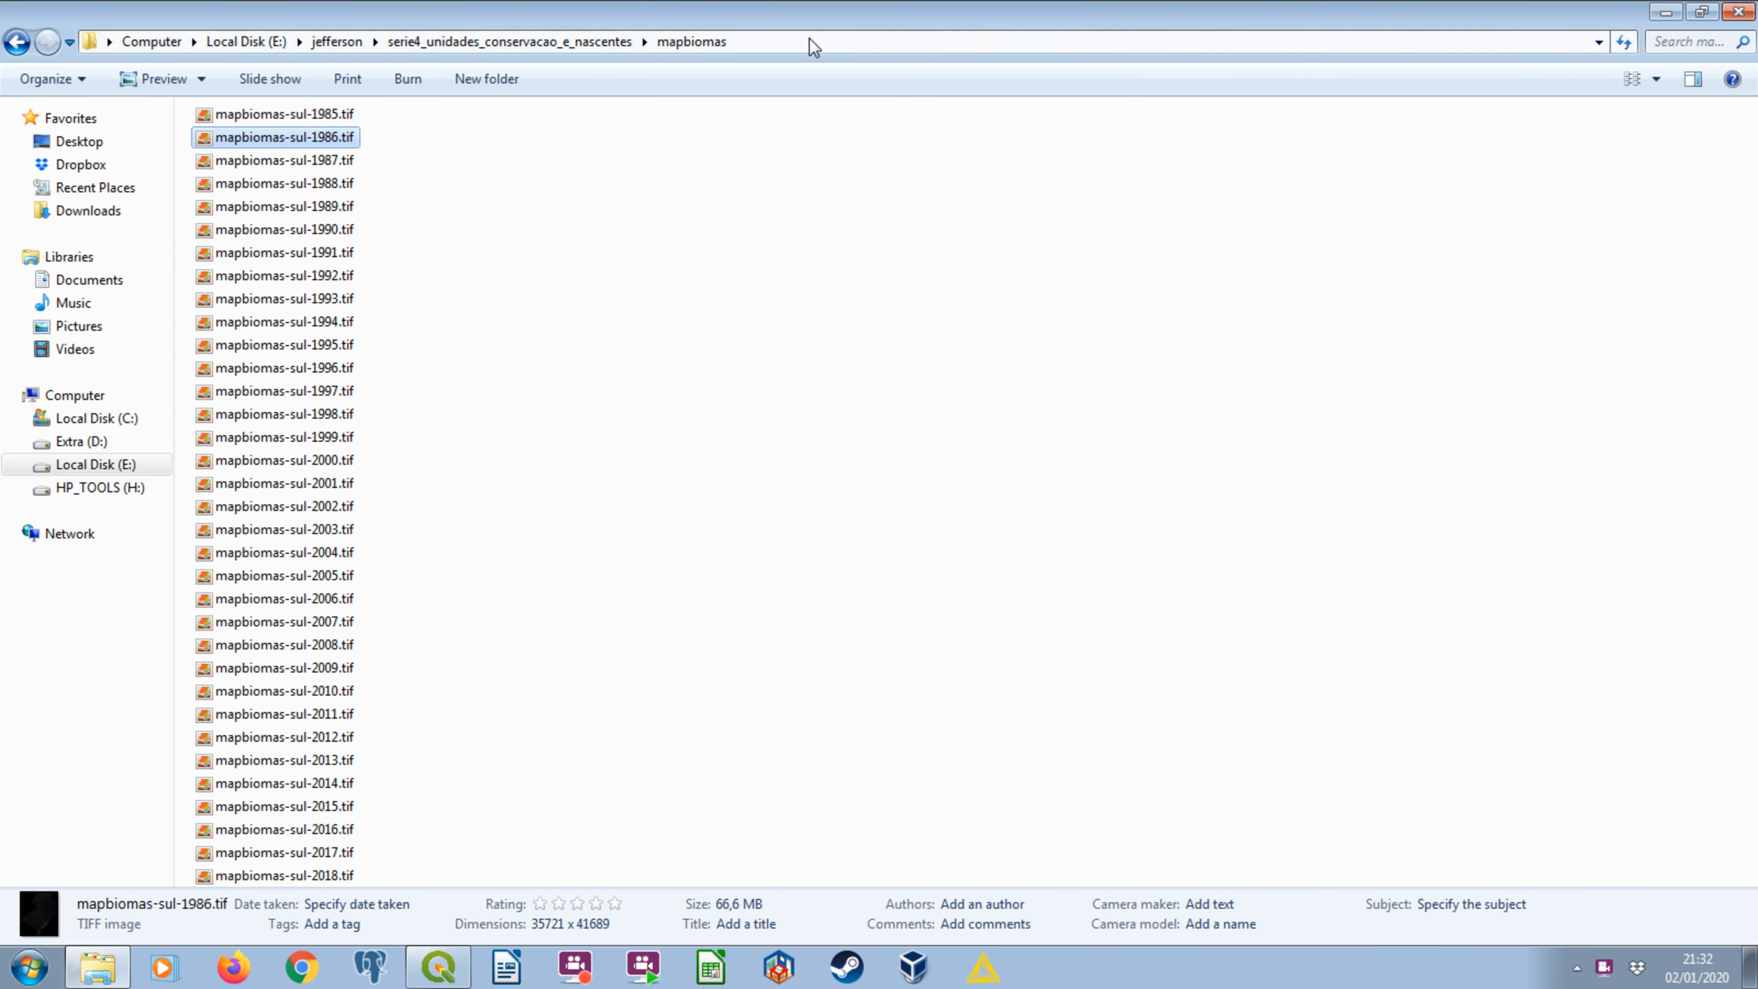
pyautogui.doubleClick(824, 12)
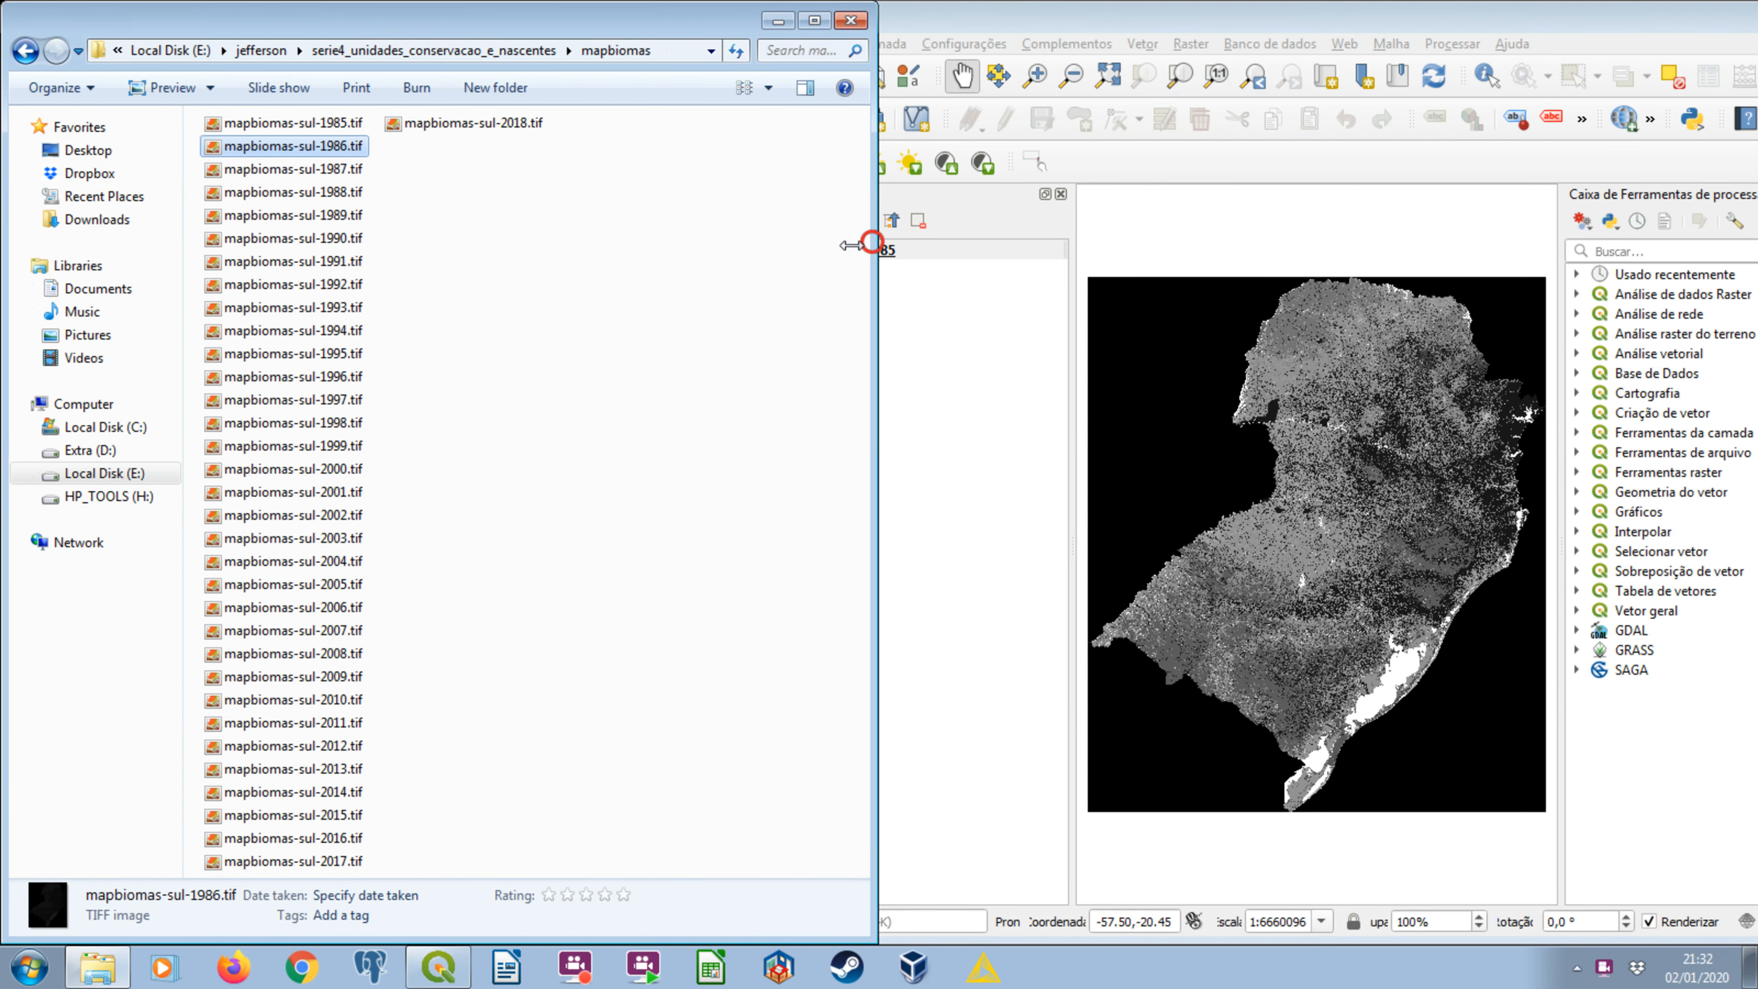
pyautogui.moveTo(867, 240); pyautogui.dragTo(677, 245)
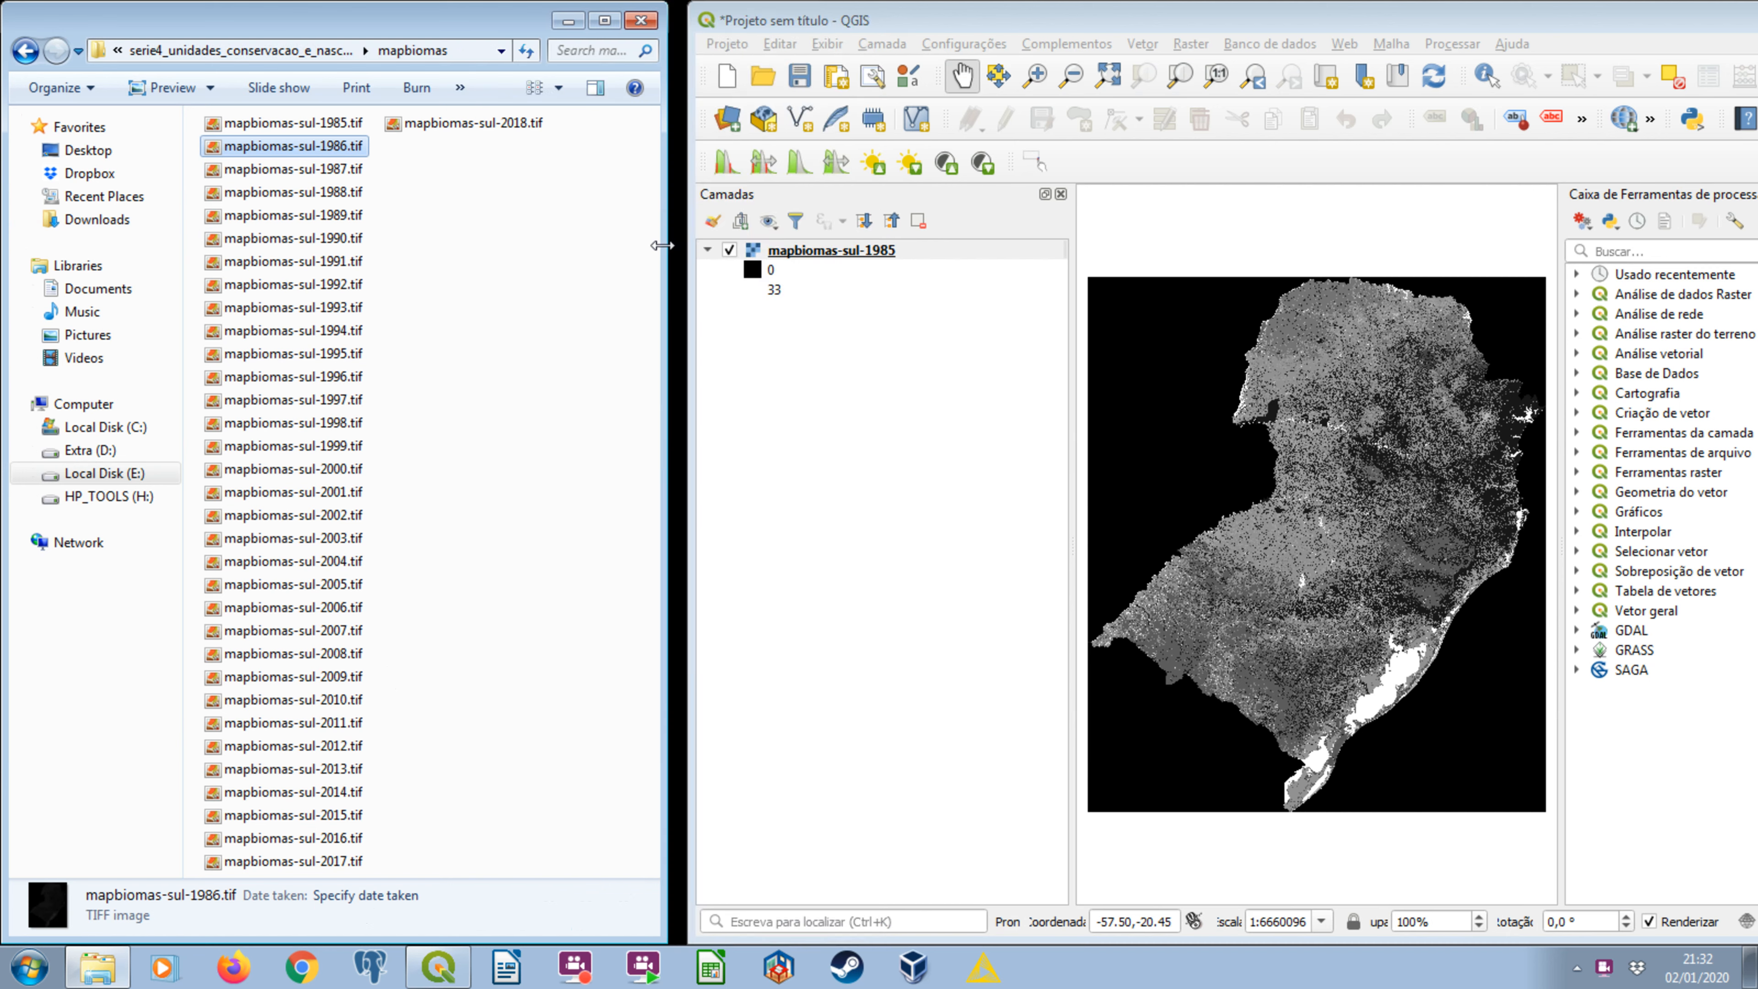
# Select all the yearly raster files in the mapbiomas folder to review the set, and clear the selection.
pyautogui.click(574, 287)
pyautogui.hotkey('ctrl', 'a')
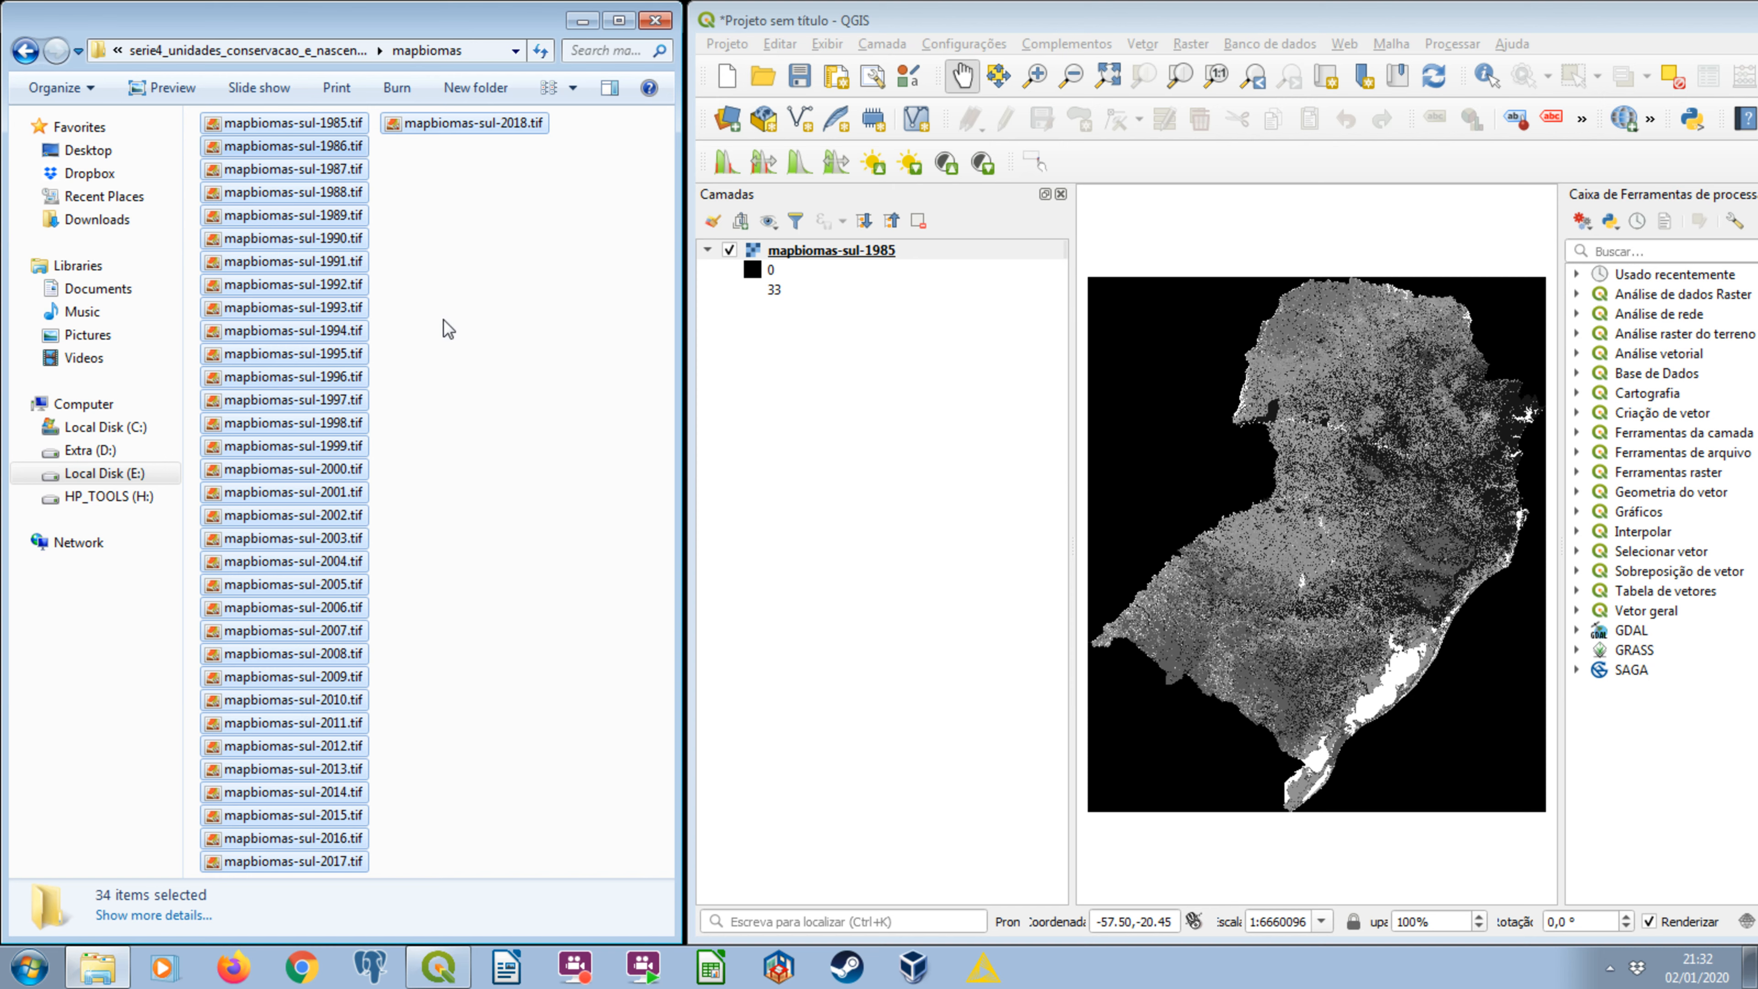
pyautogui.click(444, 305)
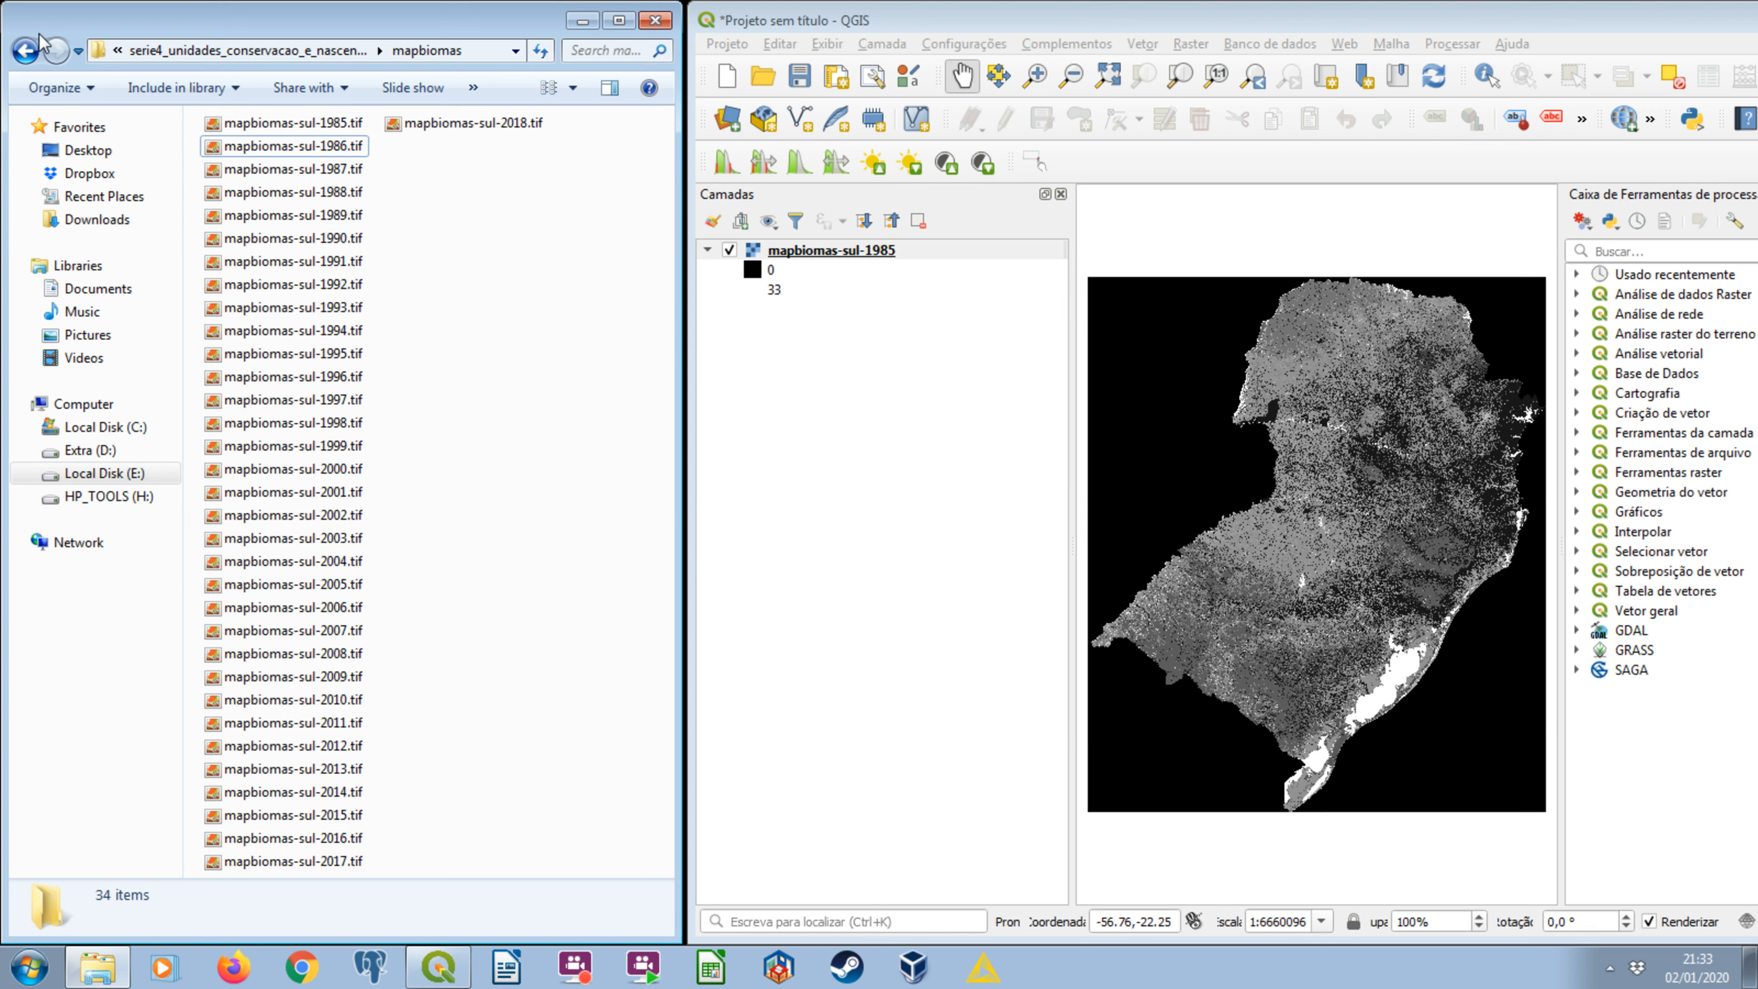
# Add buffer_5000m_ucs.gpkg from the arquivos_processamento folder to the QGIS project.
pyautogui.click(25, 50)
pyautogui.doubleClick(279, 196)
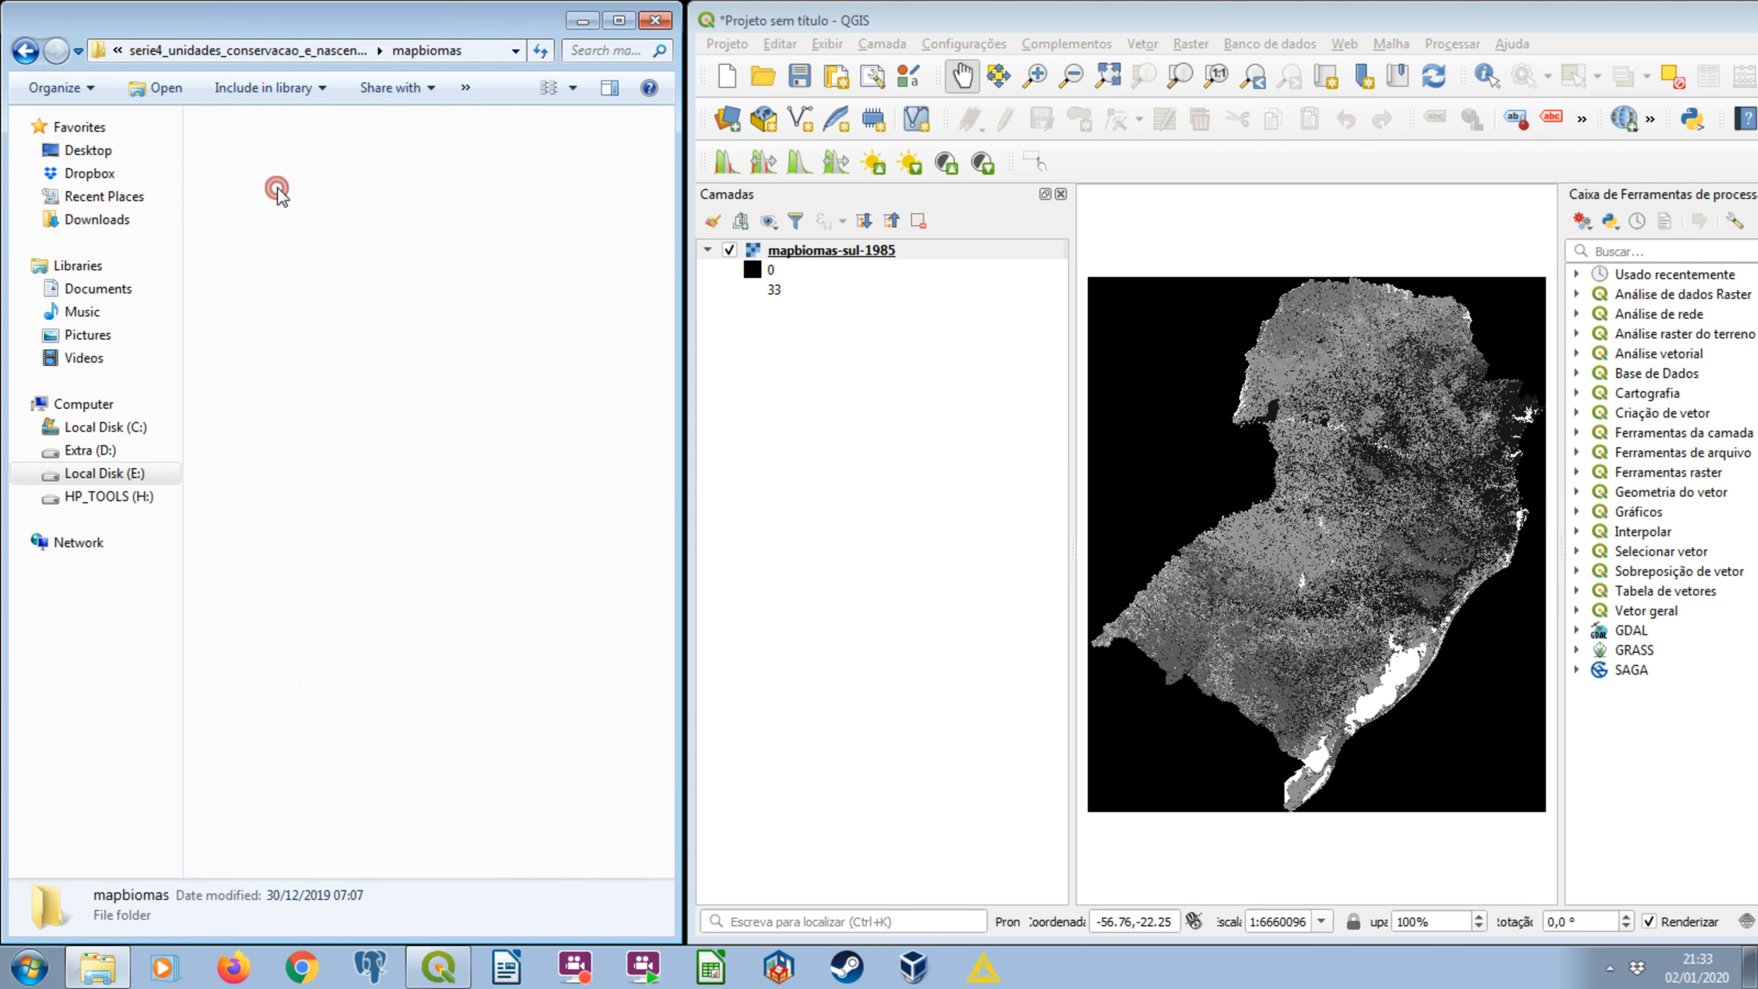
pyautogui.click(25, 50)
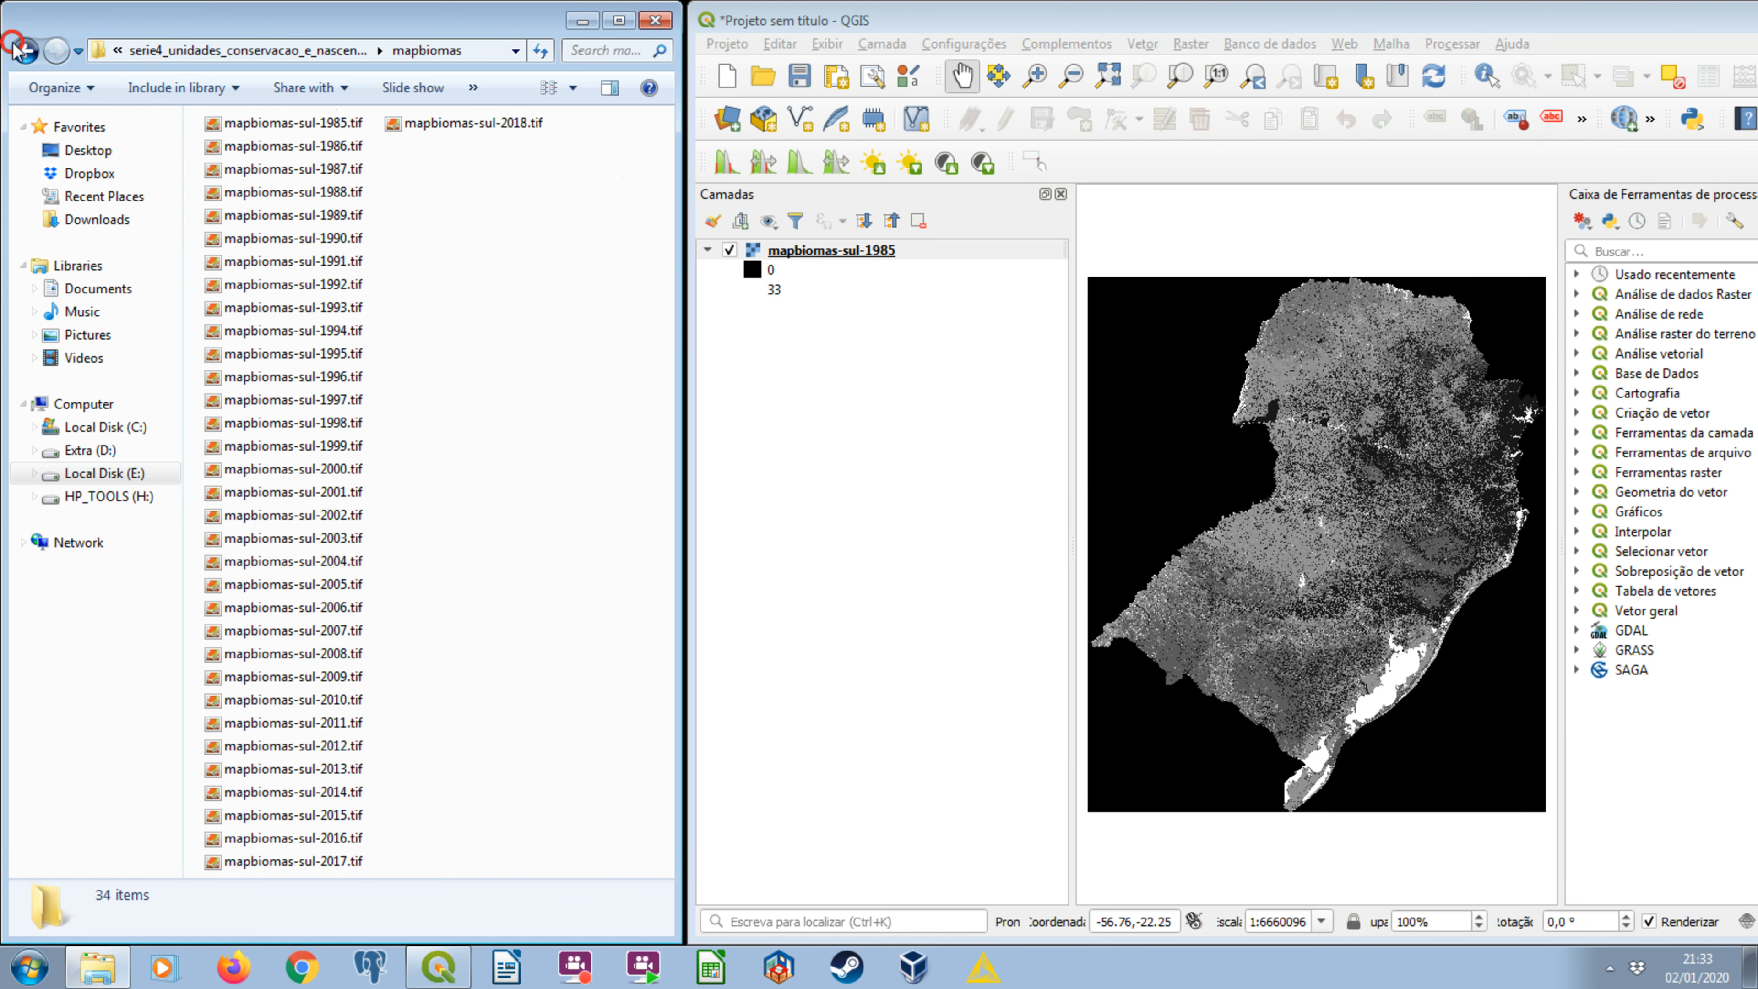
pyautogui.click(287, 152)
pyautogui.doubleClick(287, 152)
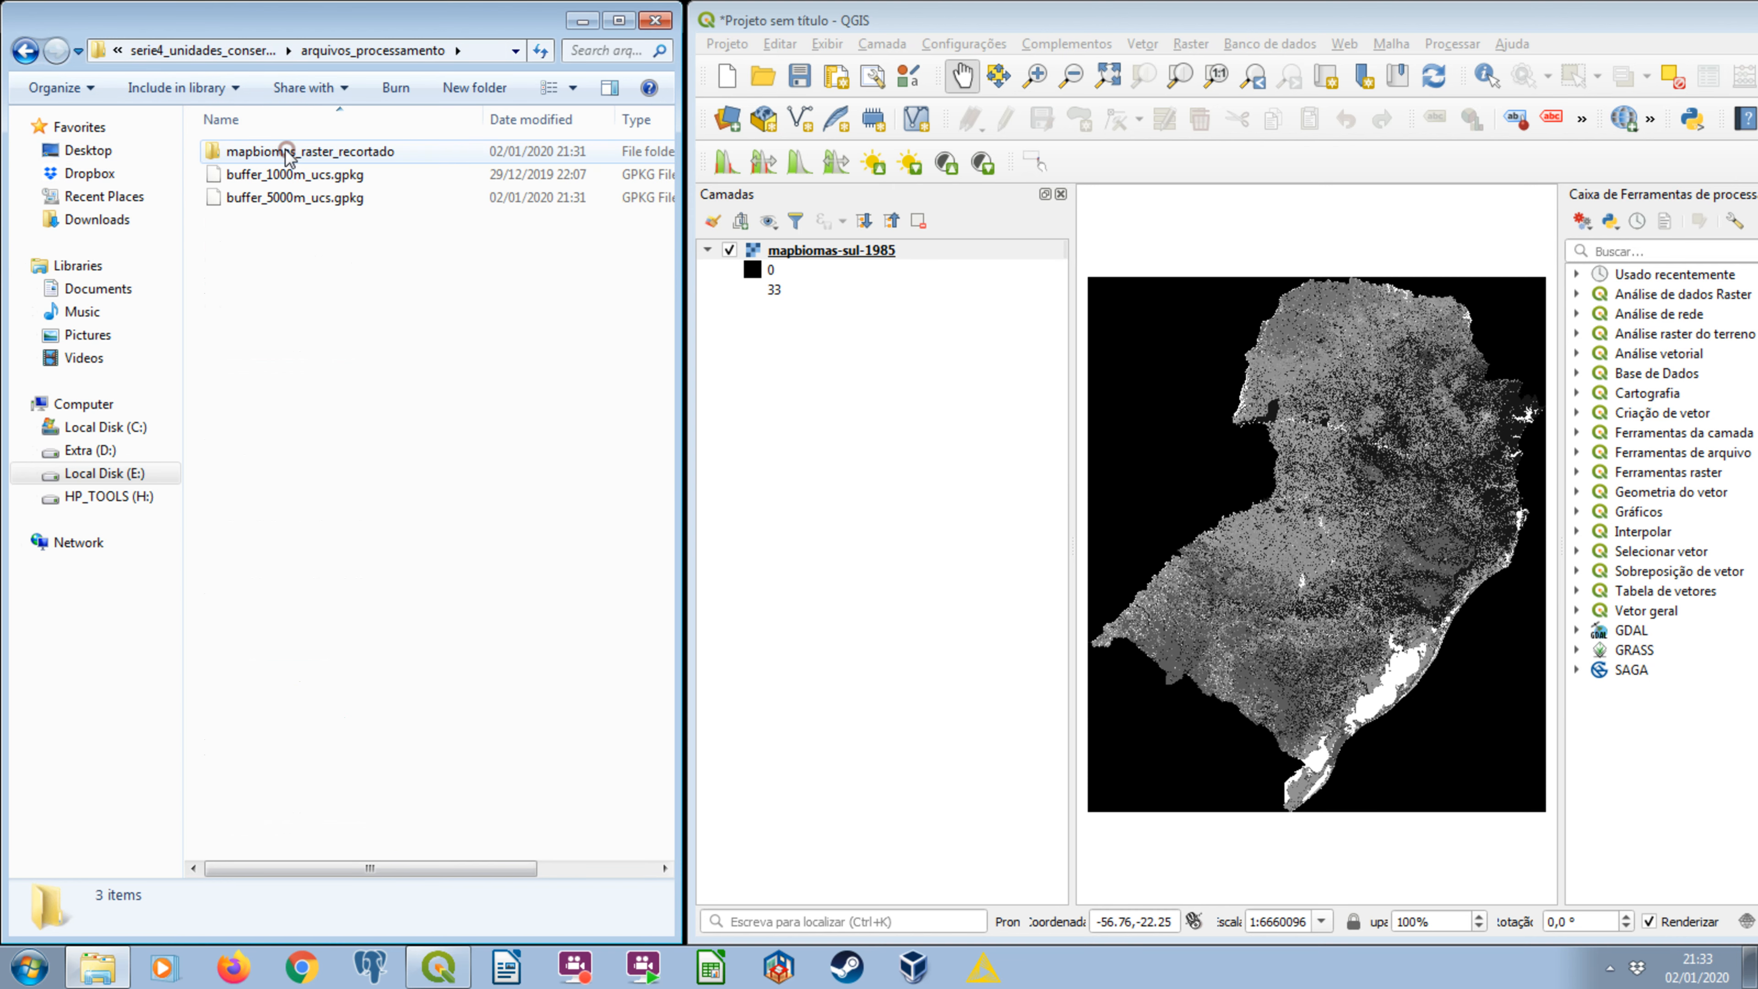
pyautogui.click(249, 197)
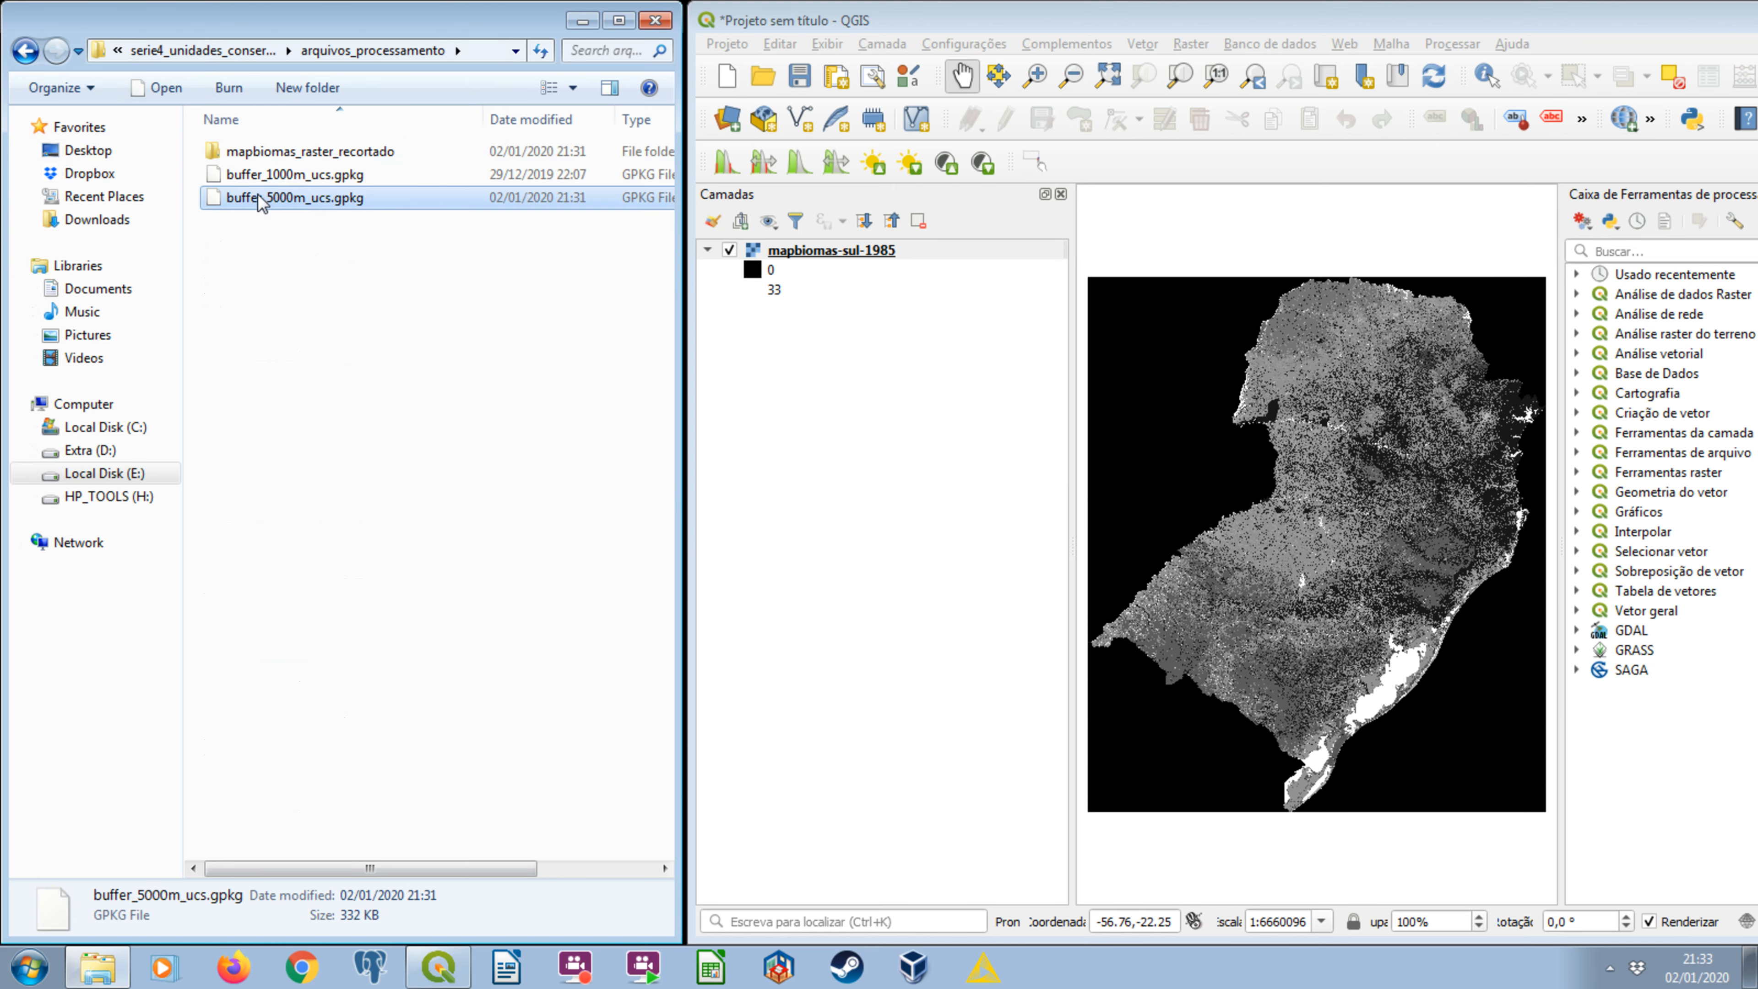
pyautogui.moveTo(257, 197); pyautogui.dragTo(799, 367)
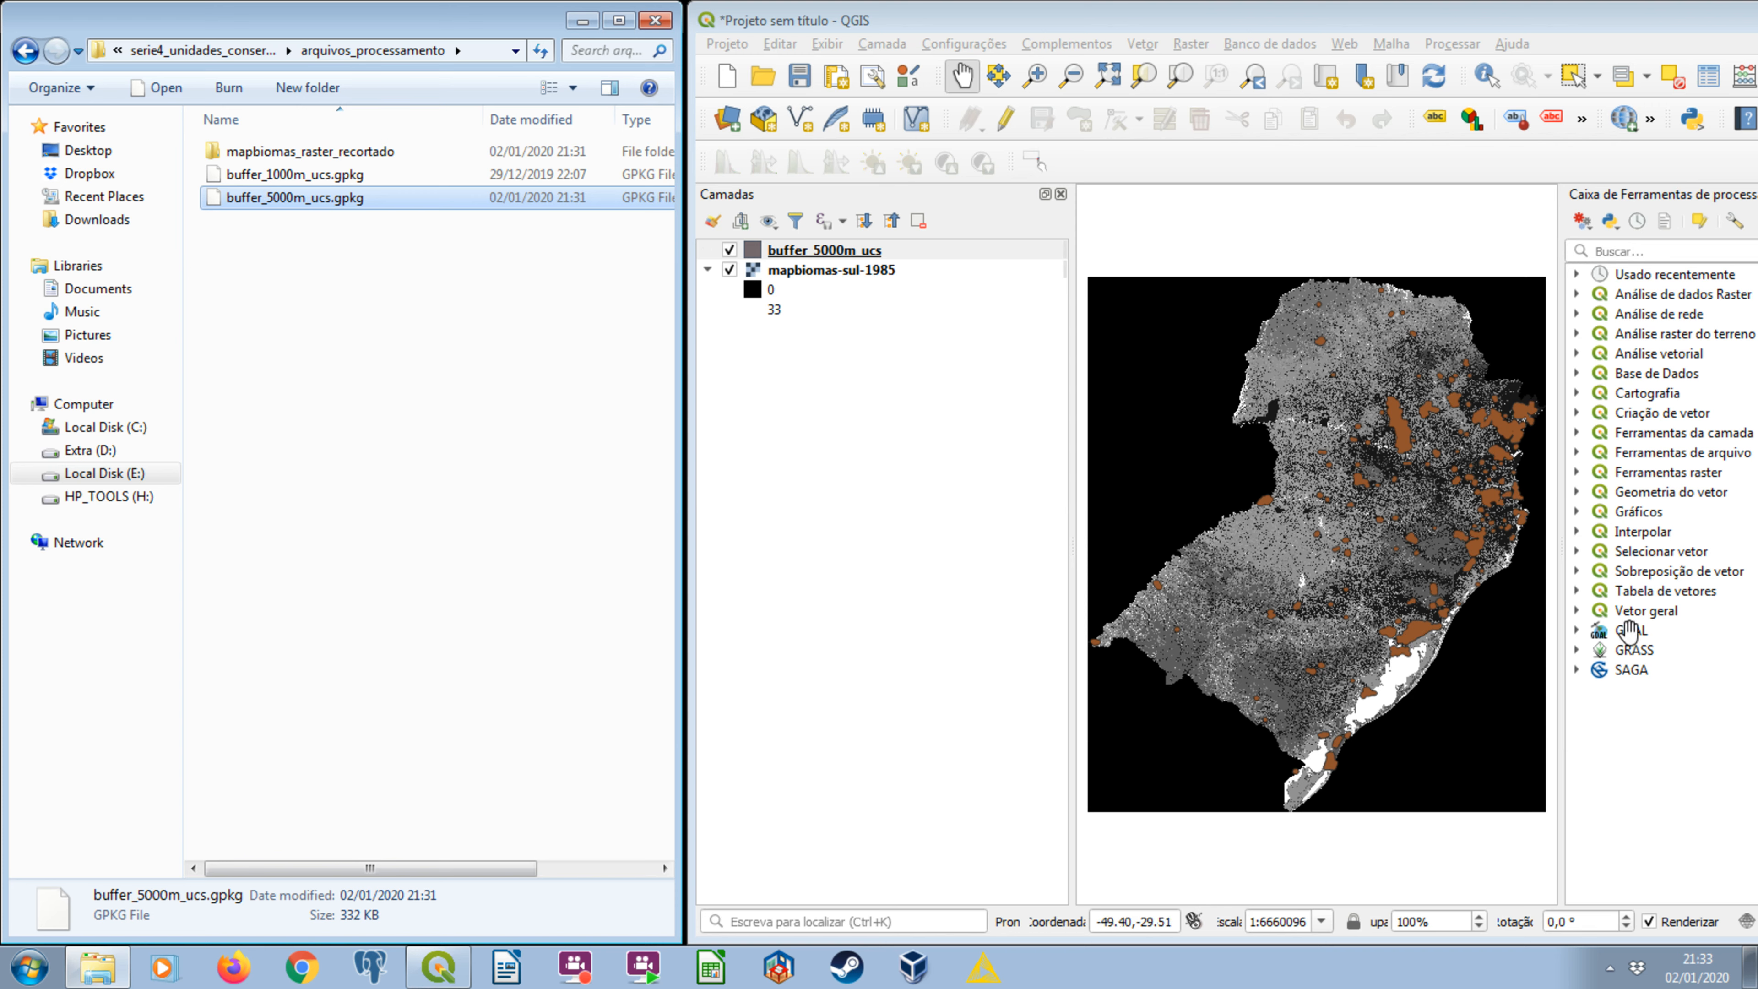
# Examine the buffer_5000m_ucs polygons alone and over the mapbiomas-sul-1985 raster by switching layer visibility.
pyautogui.click(729, 270)
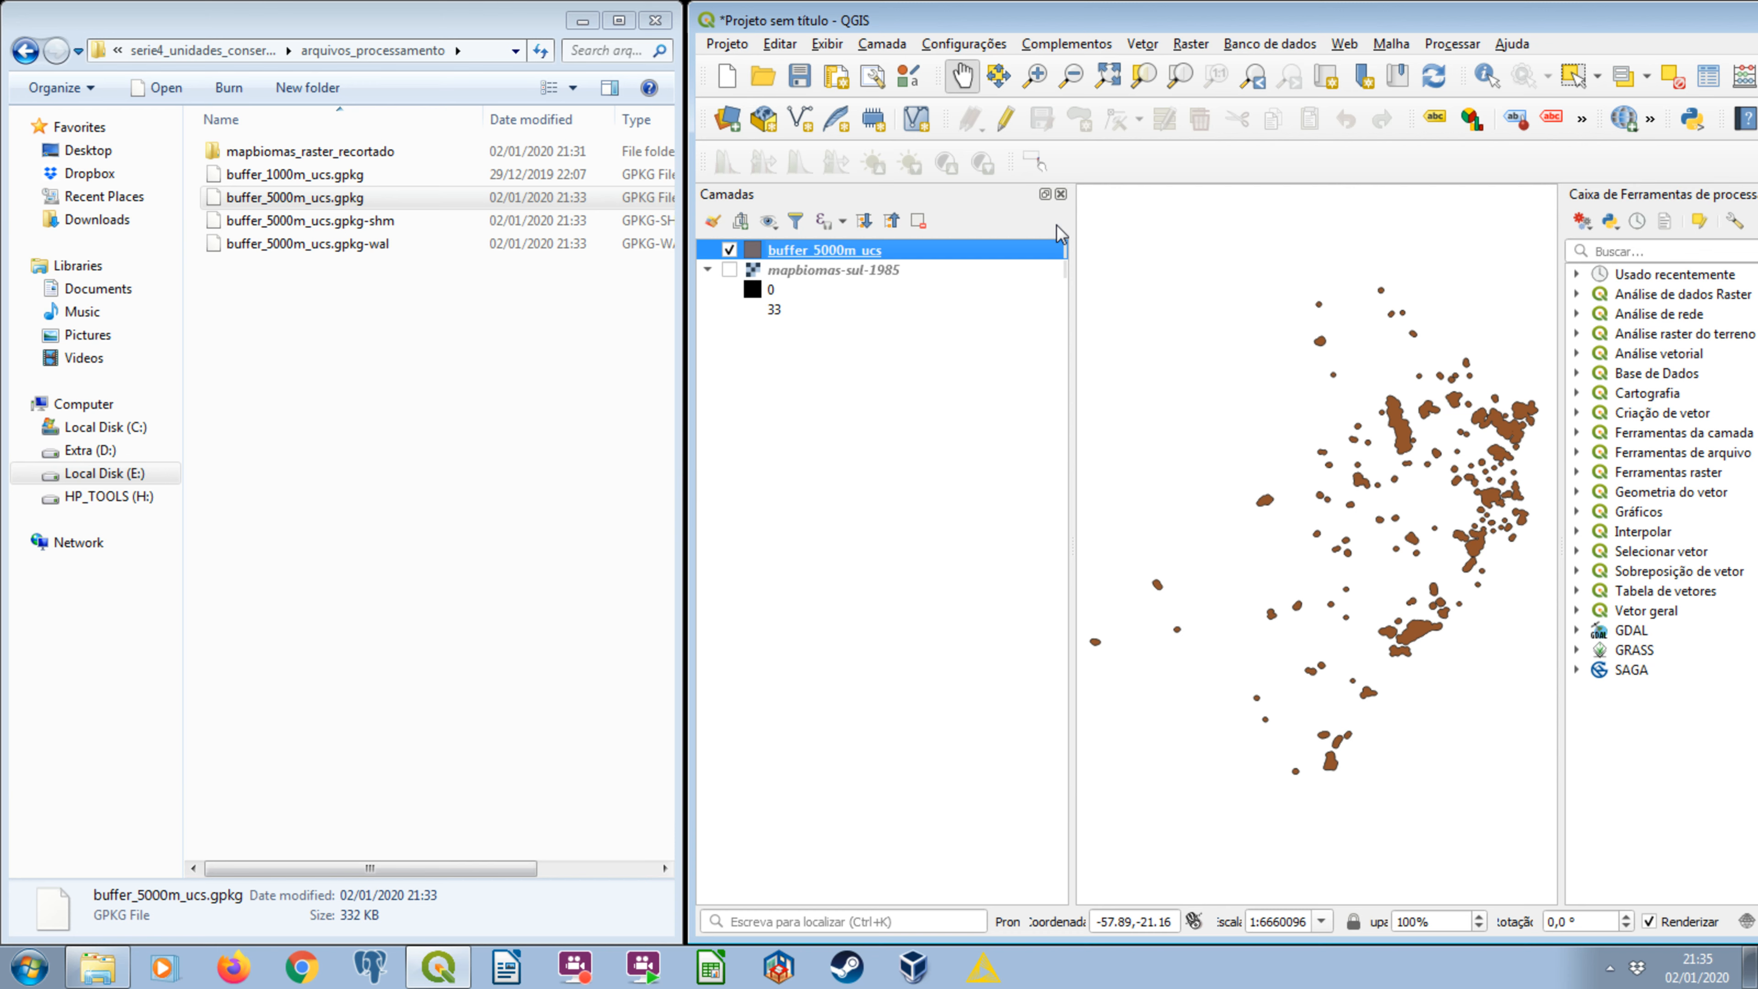
pyautogui.click(730, 249)
pyautogui.click(730, 249)
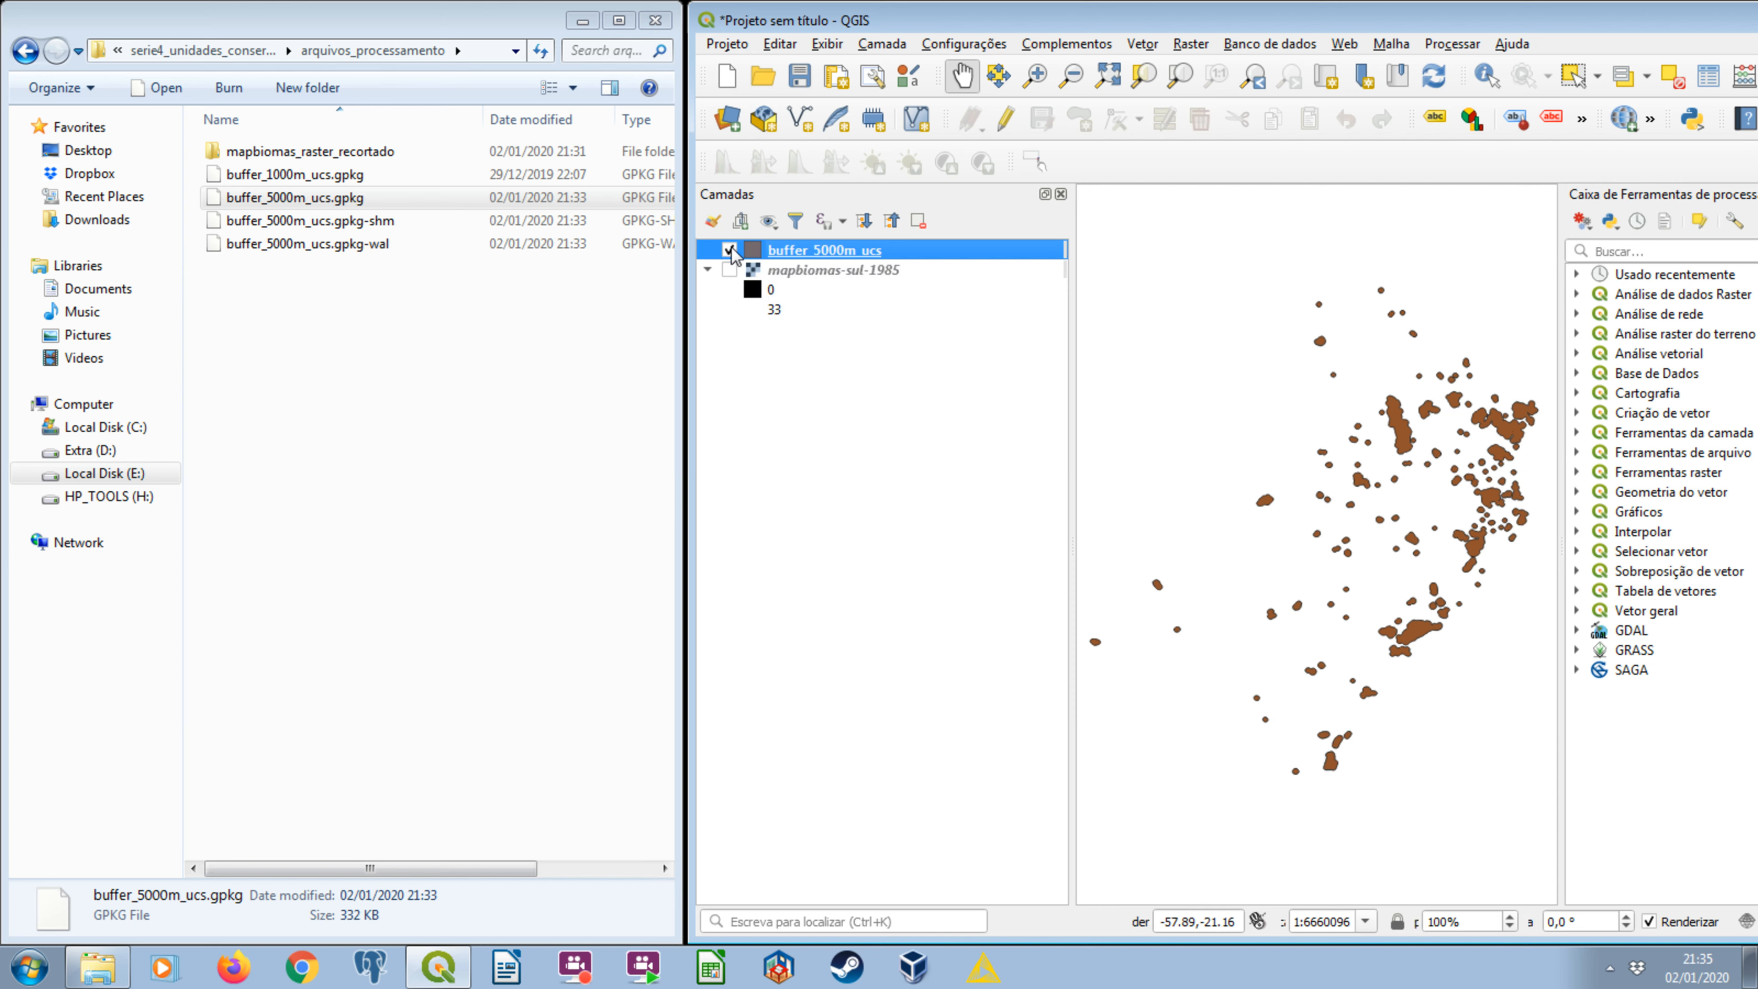
pyautogui.click(731, 269)
pyautogui.scroll(3, 1412, 416)
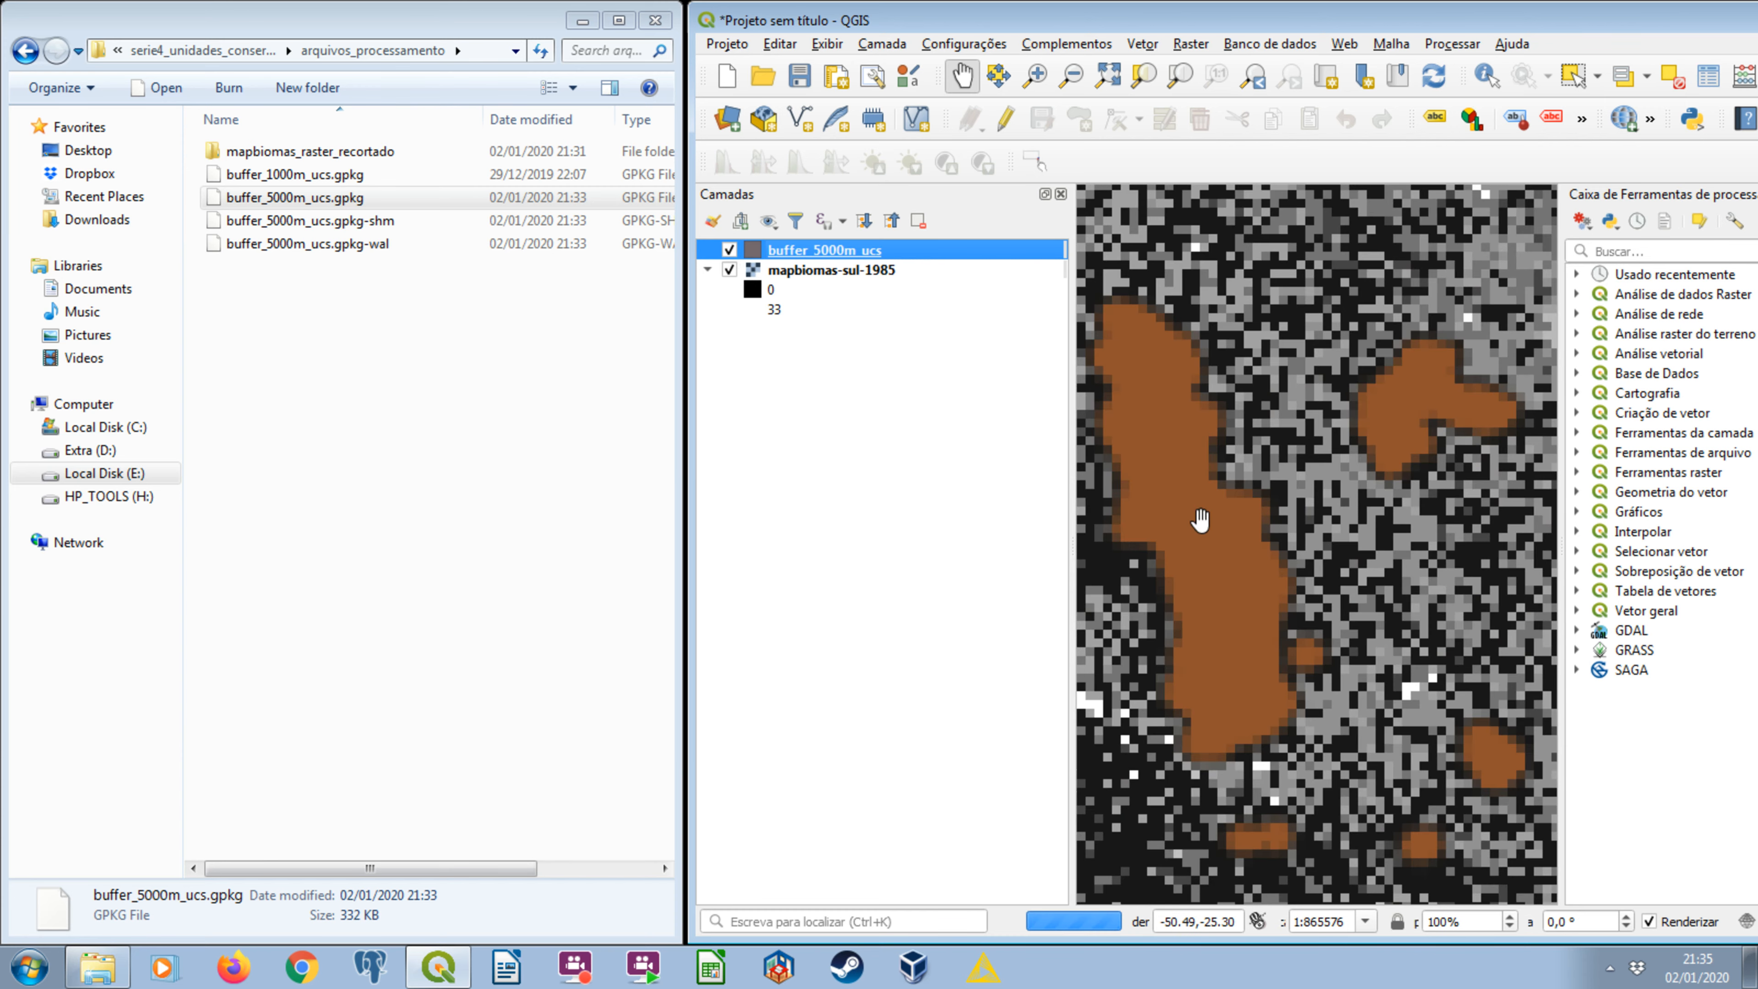
pyautogui.click(1317, 516)
# Add clip_mapbiomas-sul-1985.tif from the mapbiomas_raster_recortado folder to the QGIS project.
pyautogui.click(401, 497)
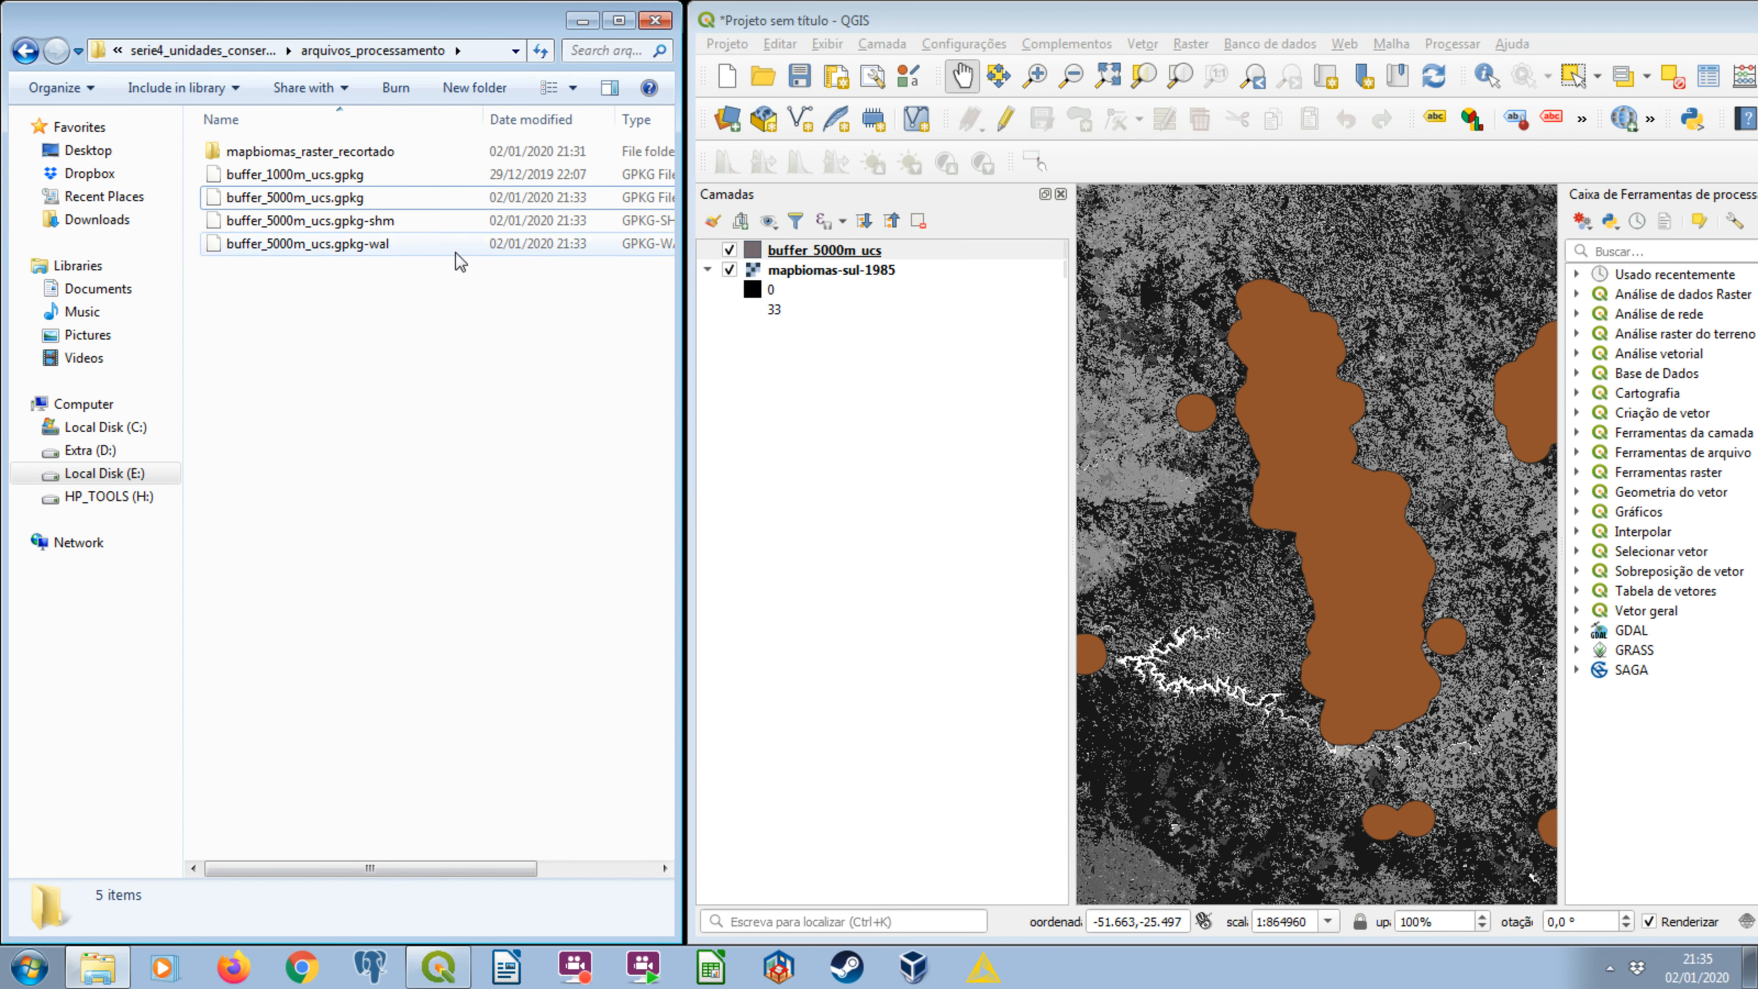
pyautogui.doubleClick(343, 153)
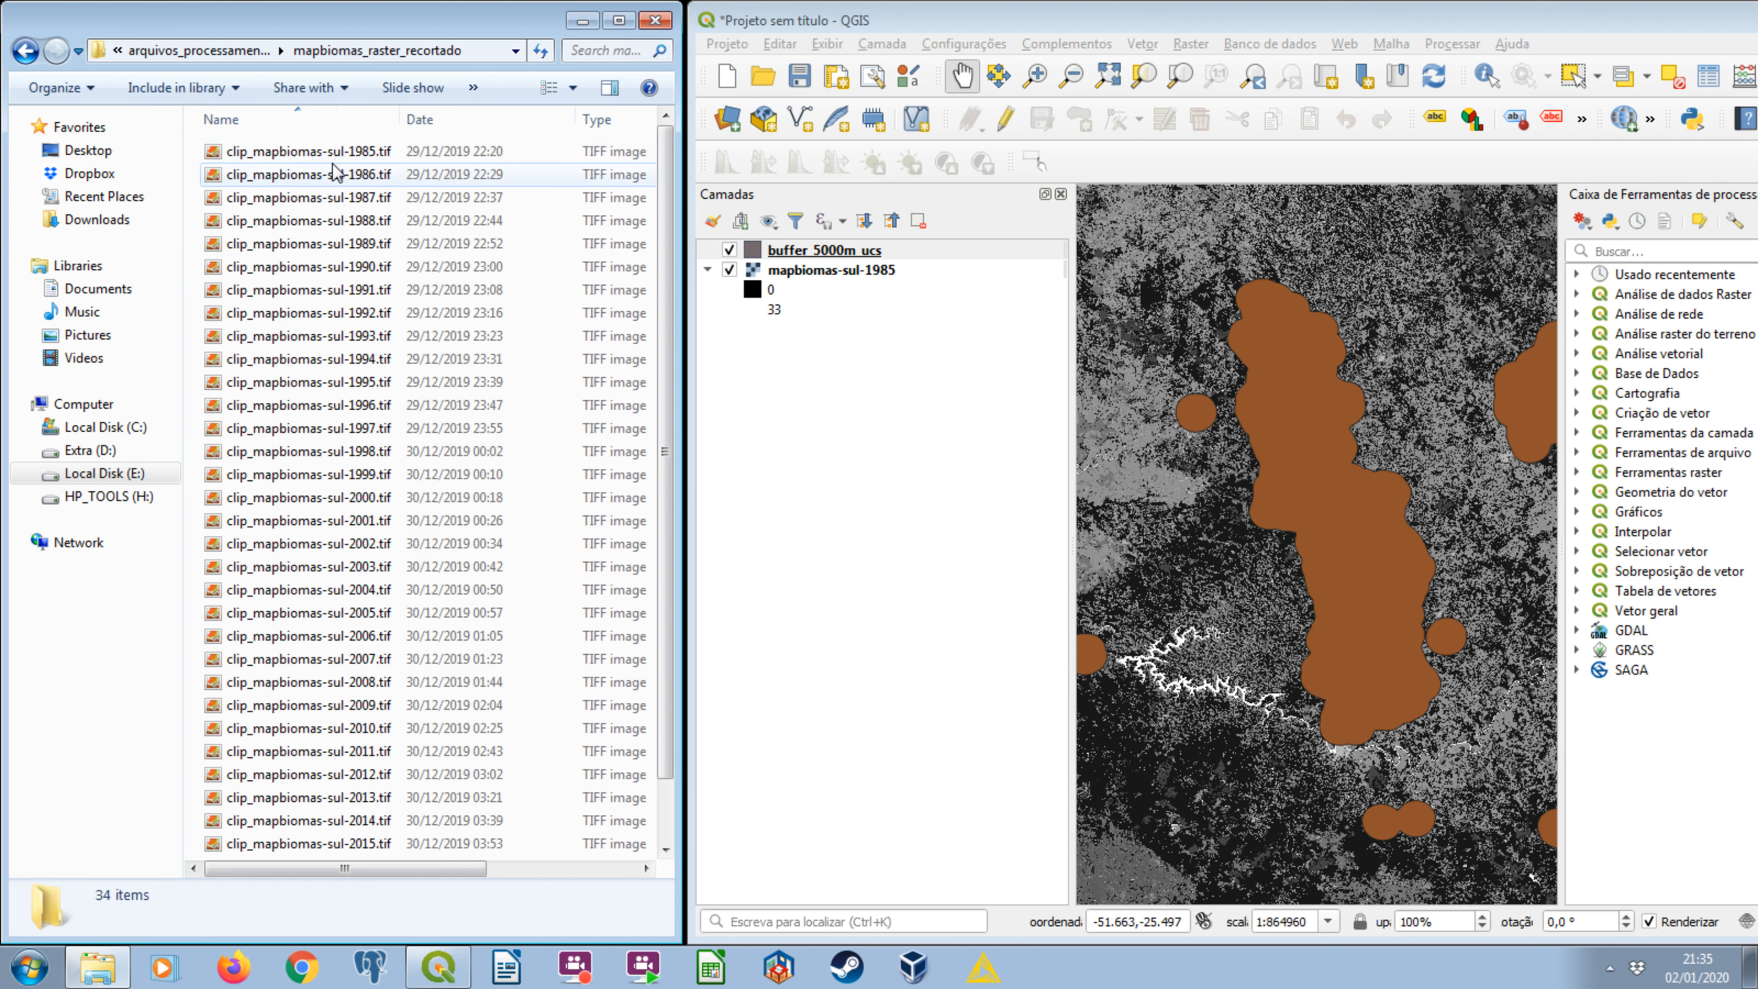
pyautogui.click(390, 157)
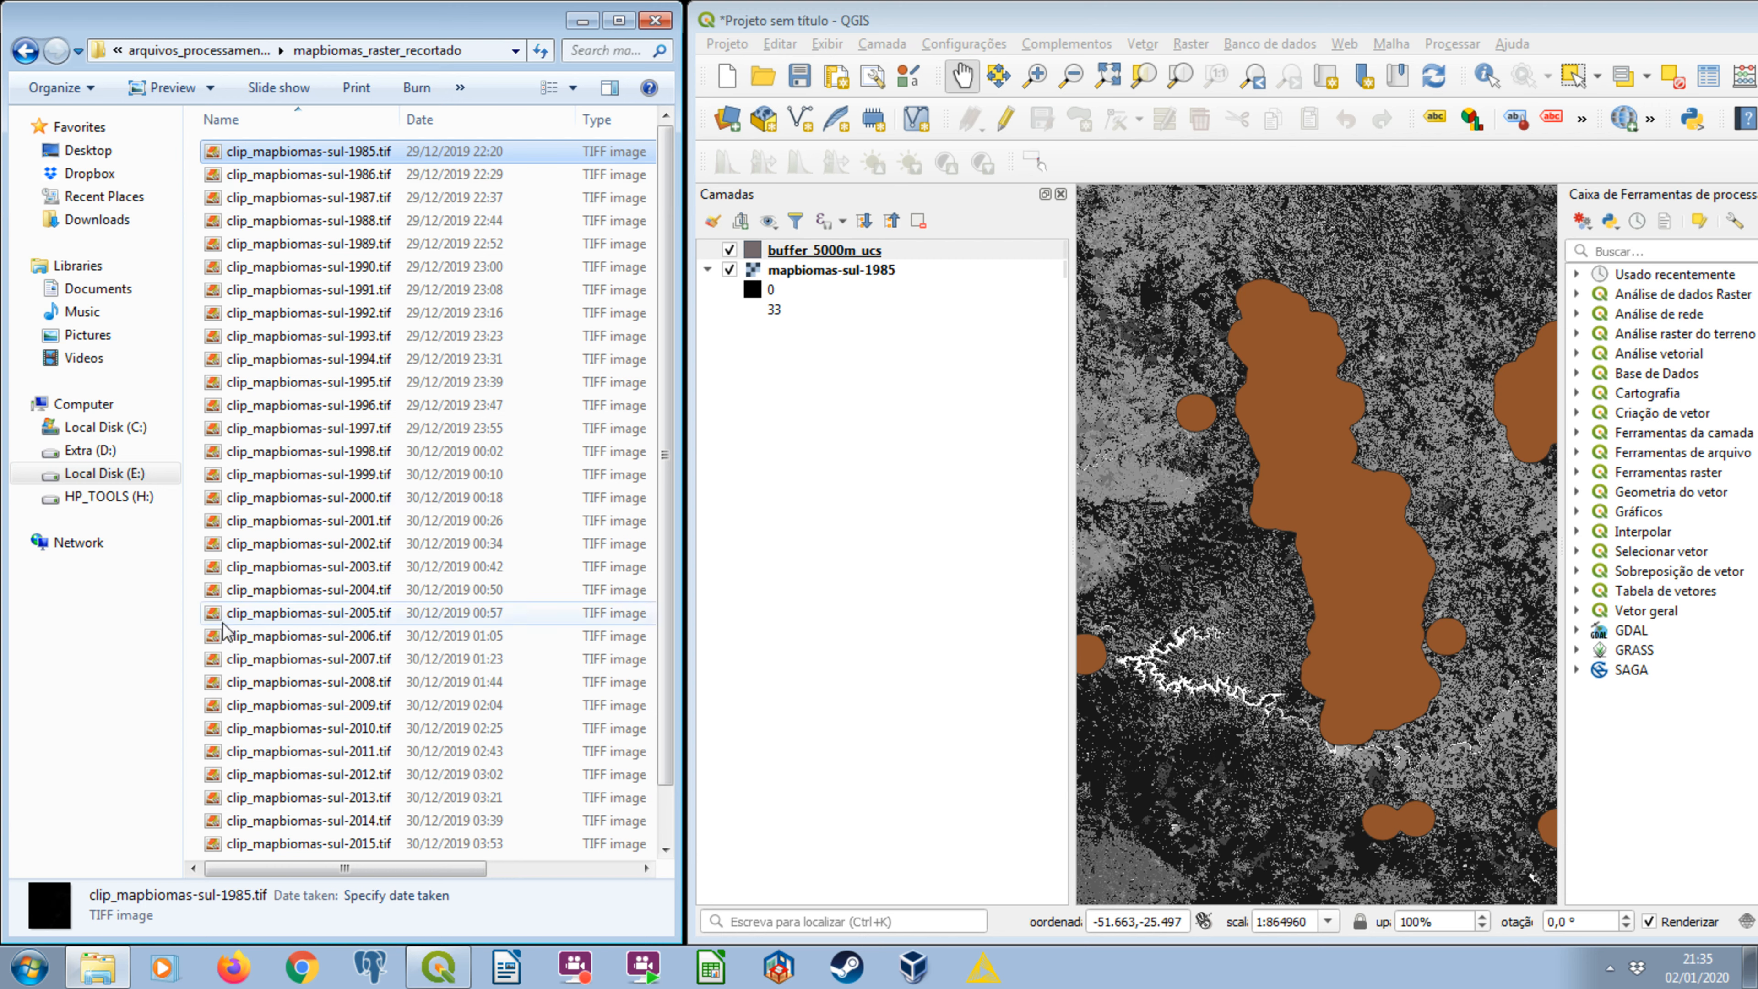
pyautogui.click(278, 483)
pyautogui.hotkey('ctrl', 'a')
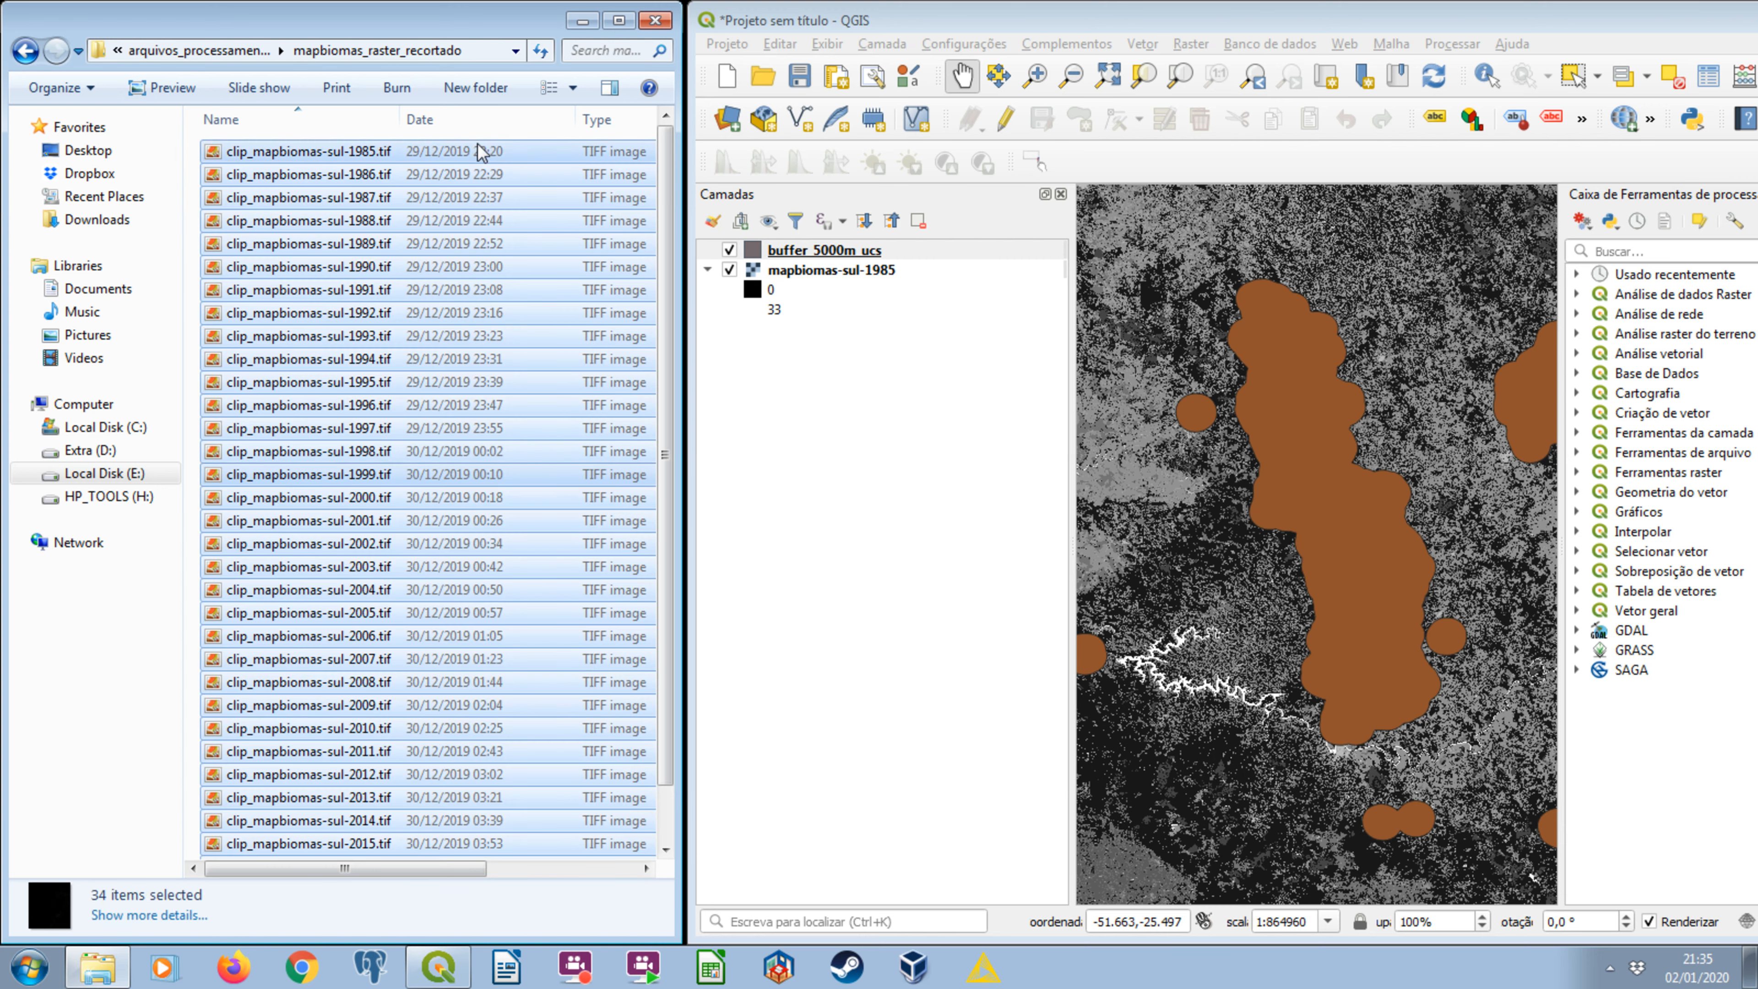
pyautogui.click(355, 153)
pyautogui.moveTo(356, 154); pyautogui.dragTo(887, 397)
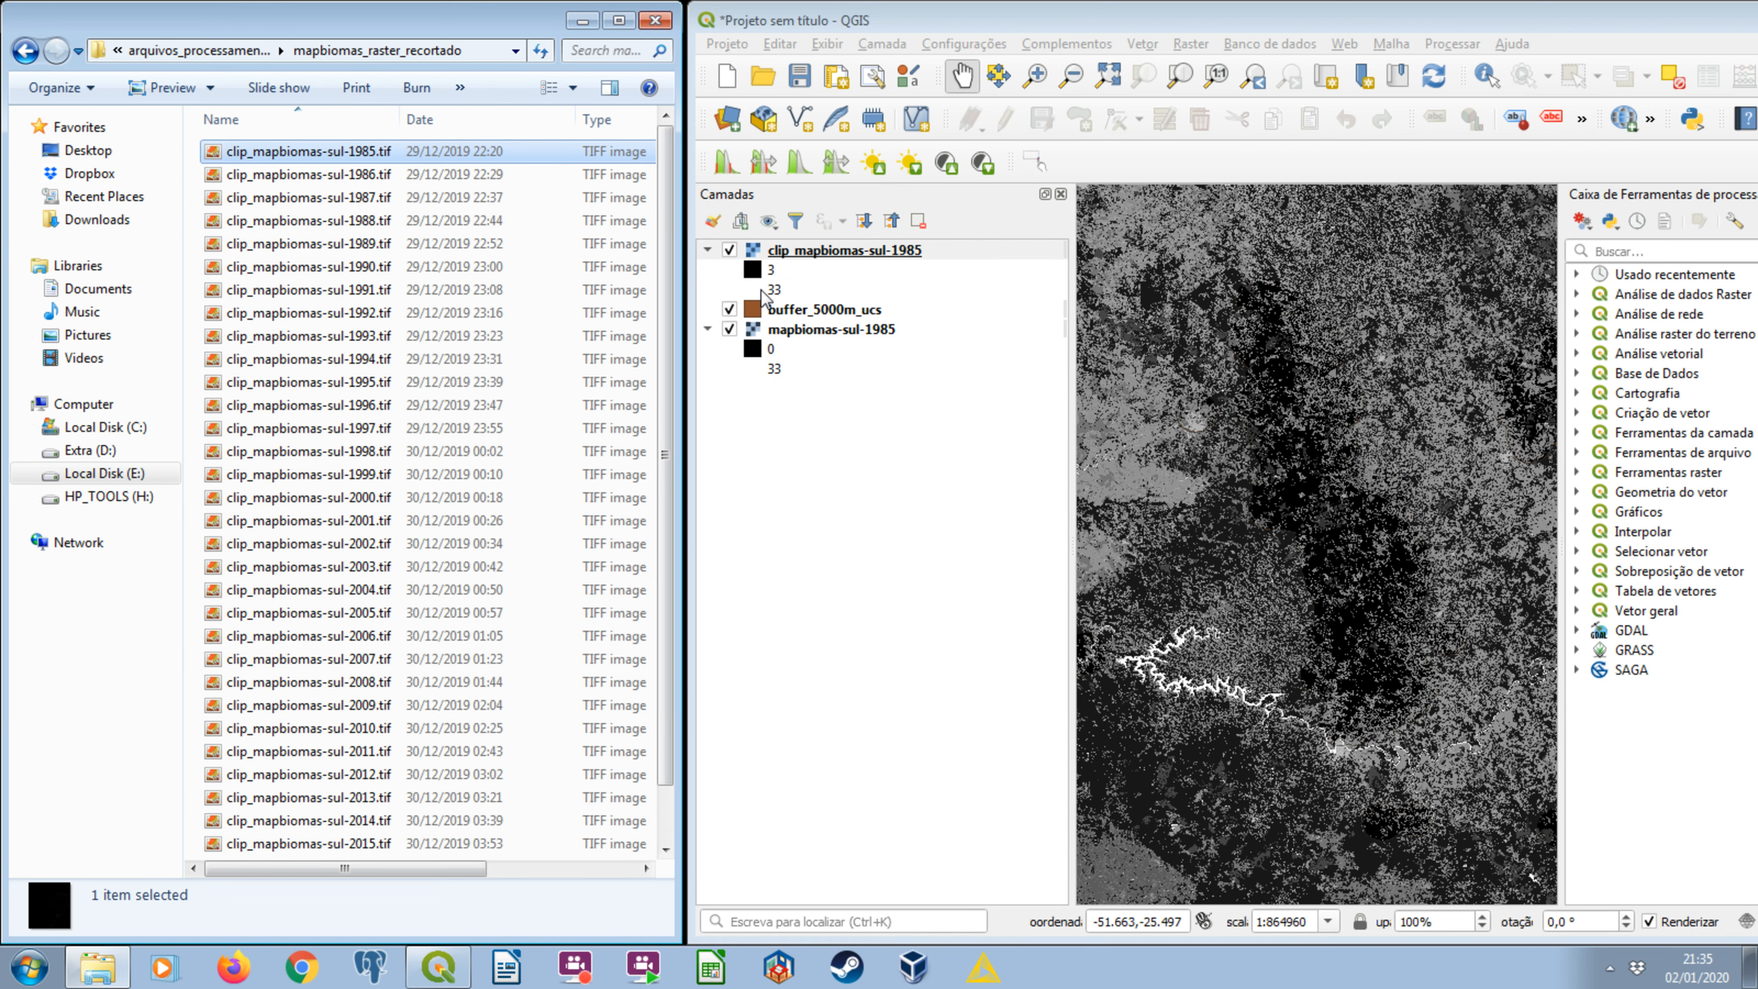
# Hide buffer_5000m_ucs and mapbiomas-sul-1985, and fit the map to the clip_mapbiomas-sul-1985 layer.
pyautogui.click(729, 309)
pyautogui.click(729, 329)
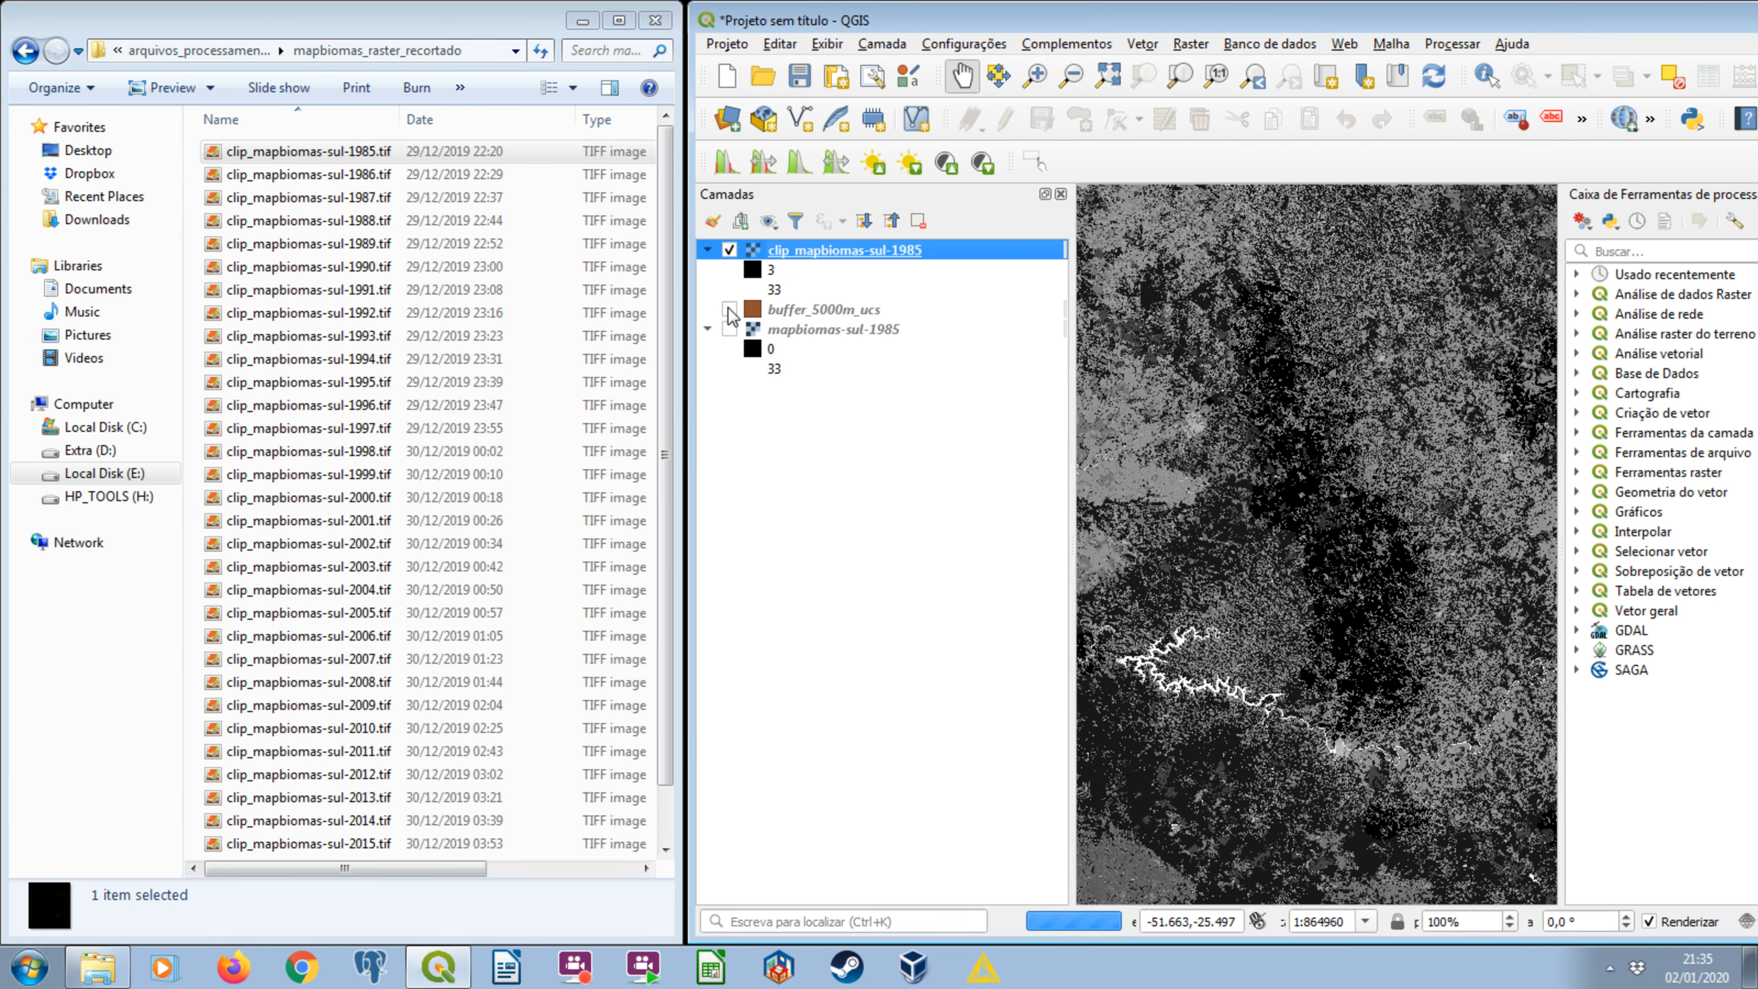
pyautogui.rightClick(966, 256)
pyautogui.click(1004, 264)
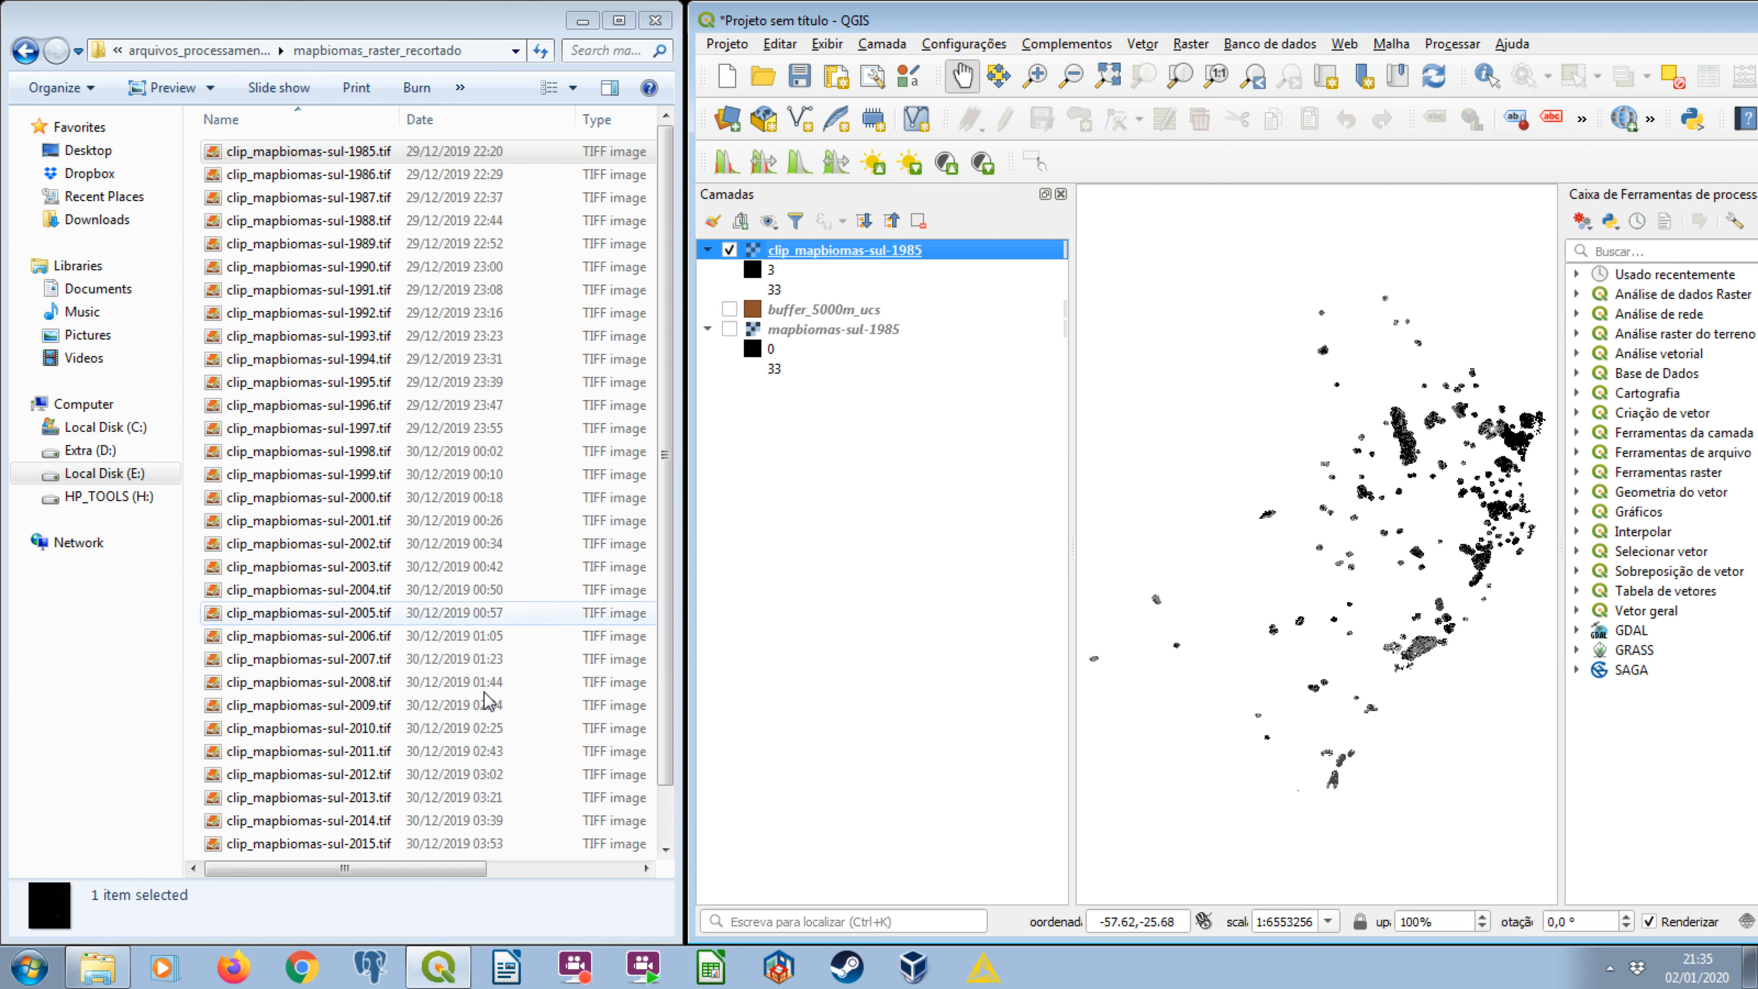
# Display the original 1985 raster, the 5000 m buffer and the clipped 1985 raster one at a time to compare them.
pyautogui.click(730, 250)
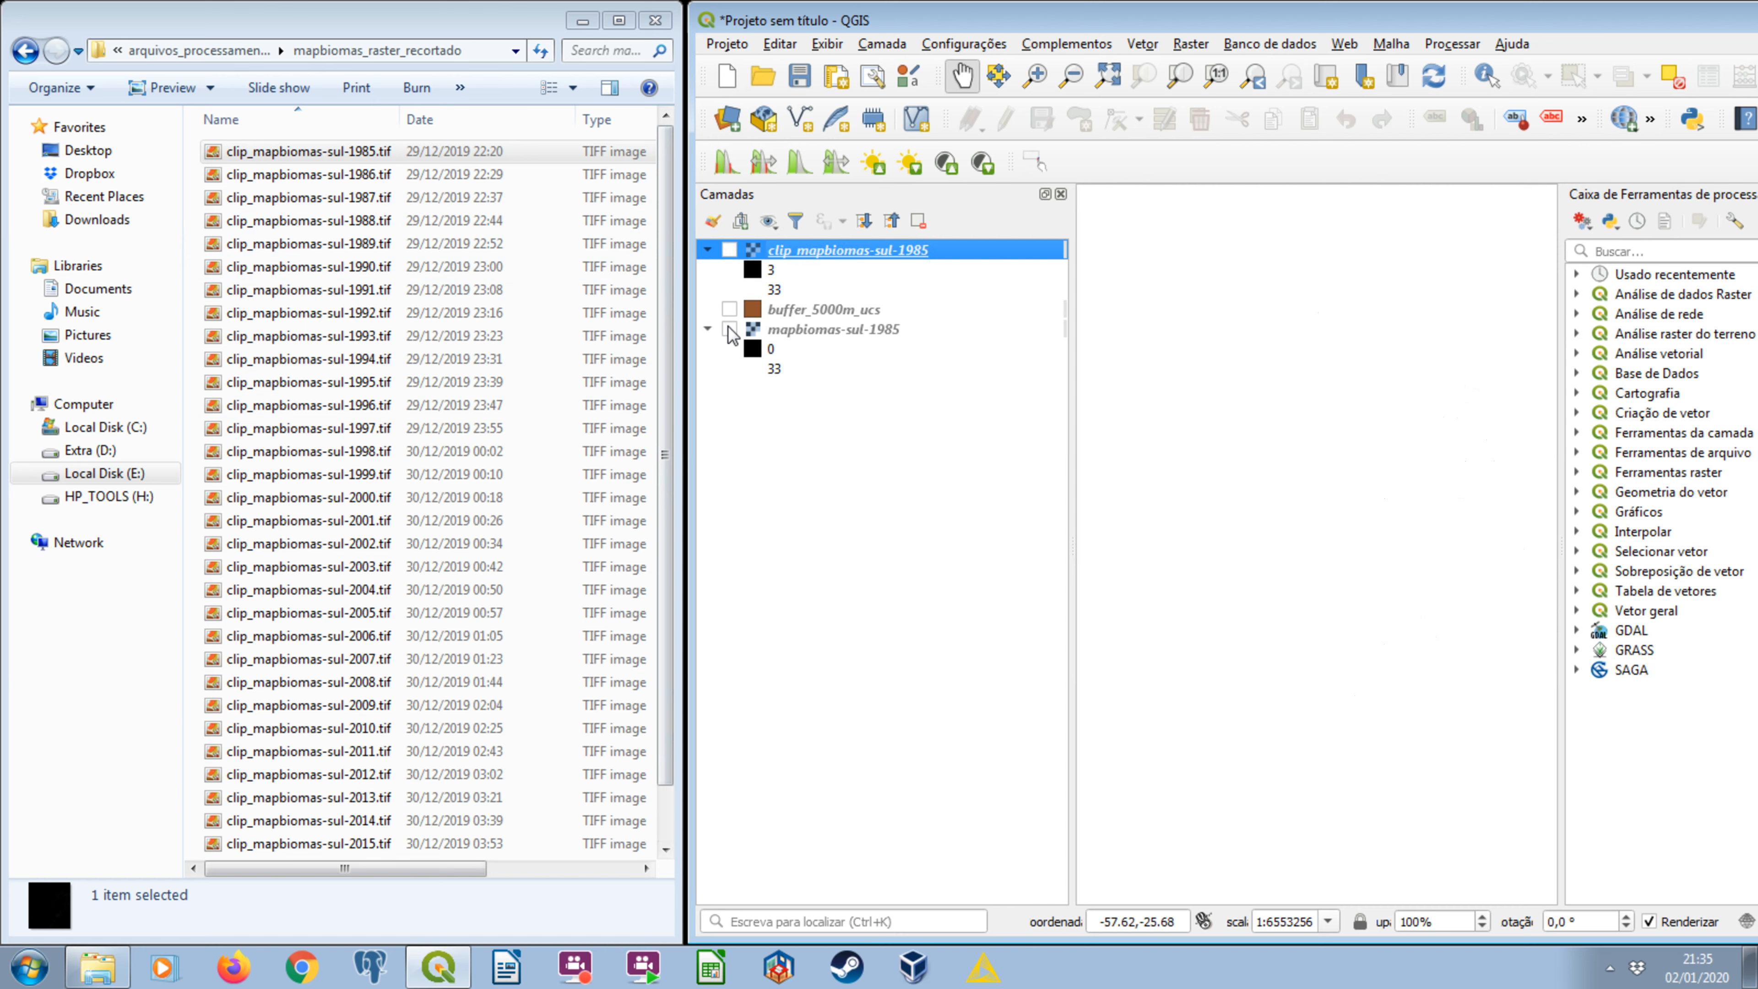
pyautogui.click(729, 329)
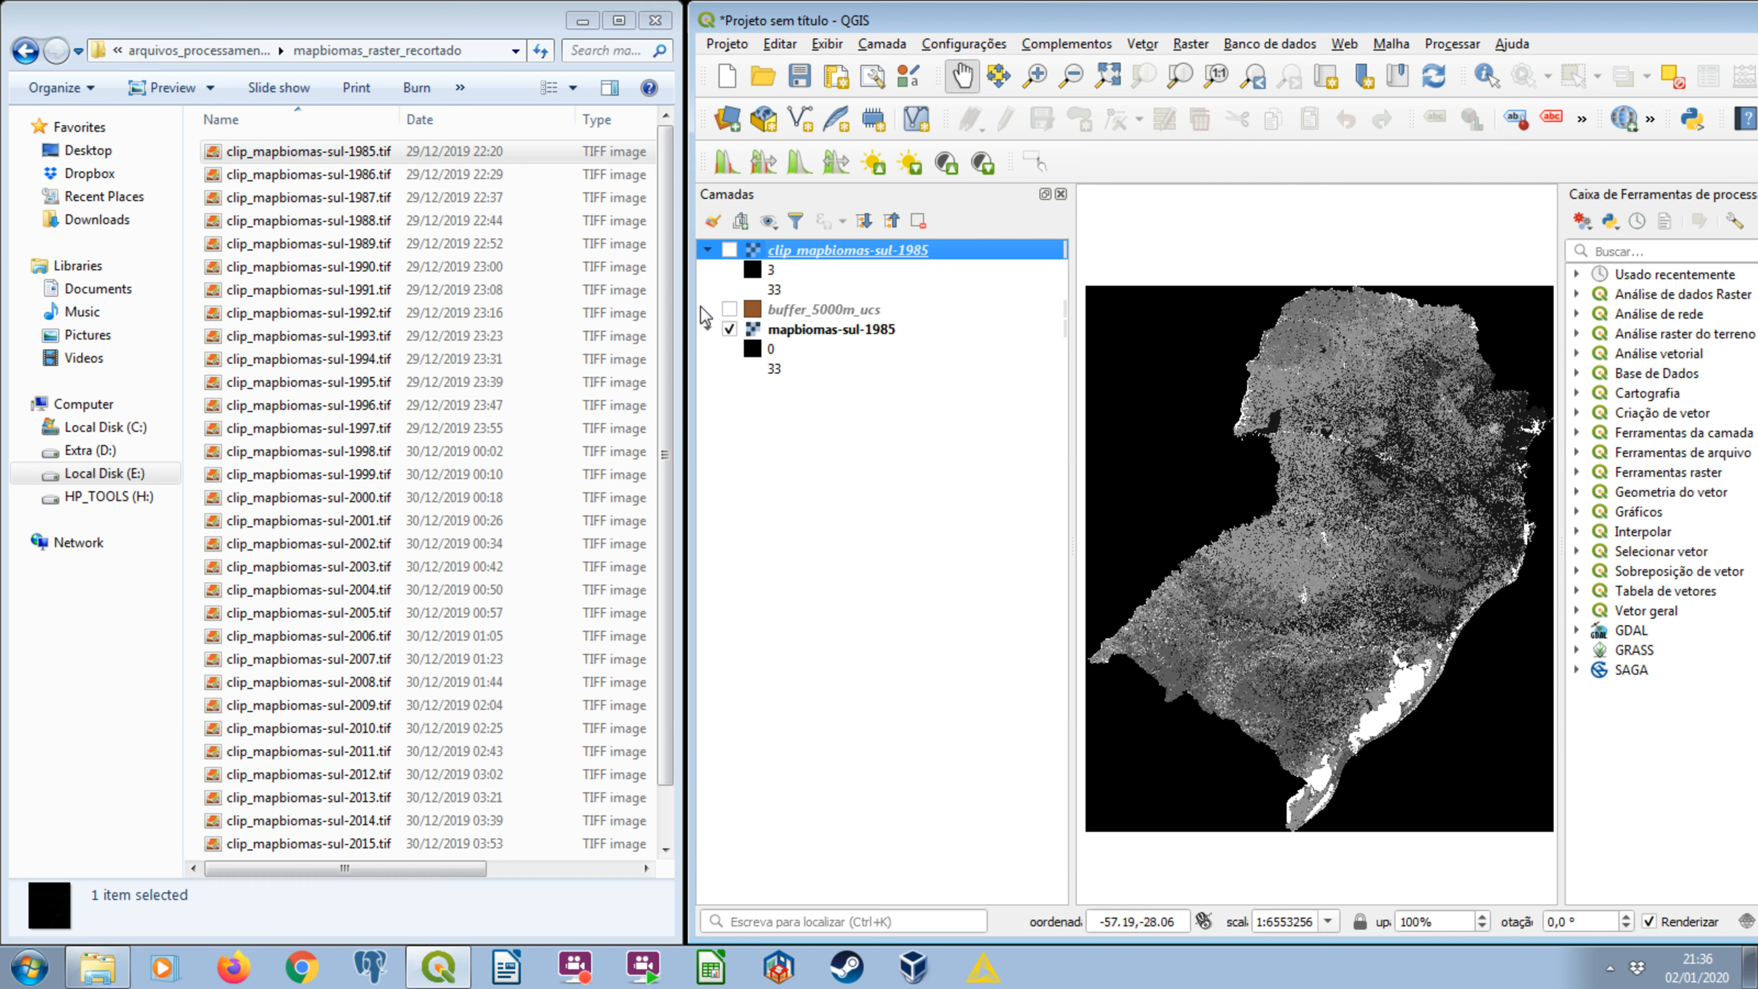
pyautogui.click(729, 309)
pyautogui.click(729, 329)
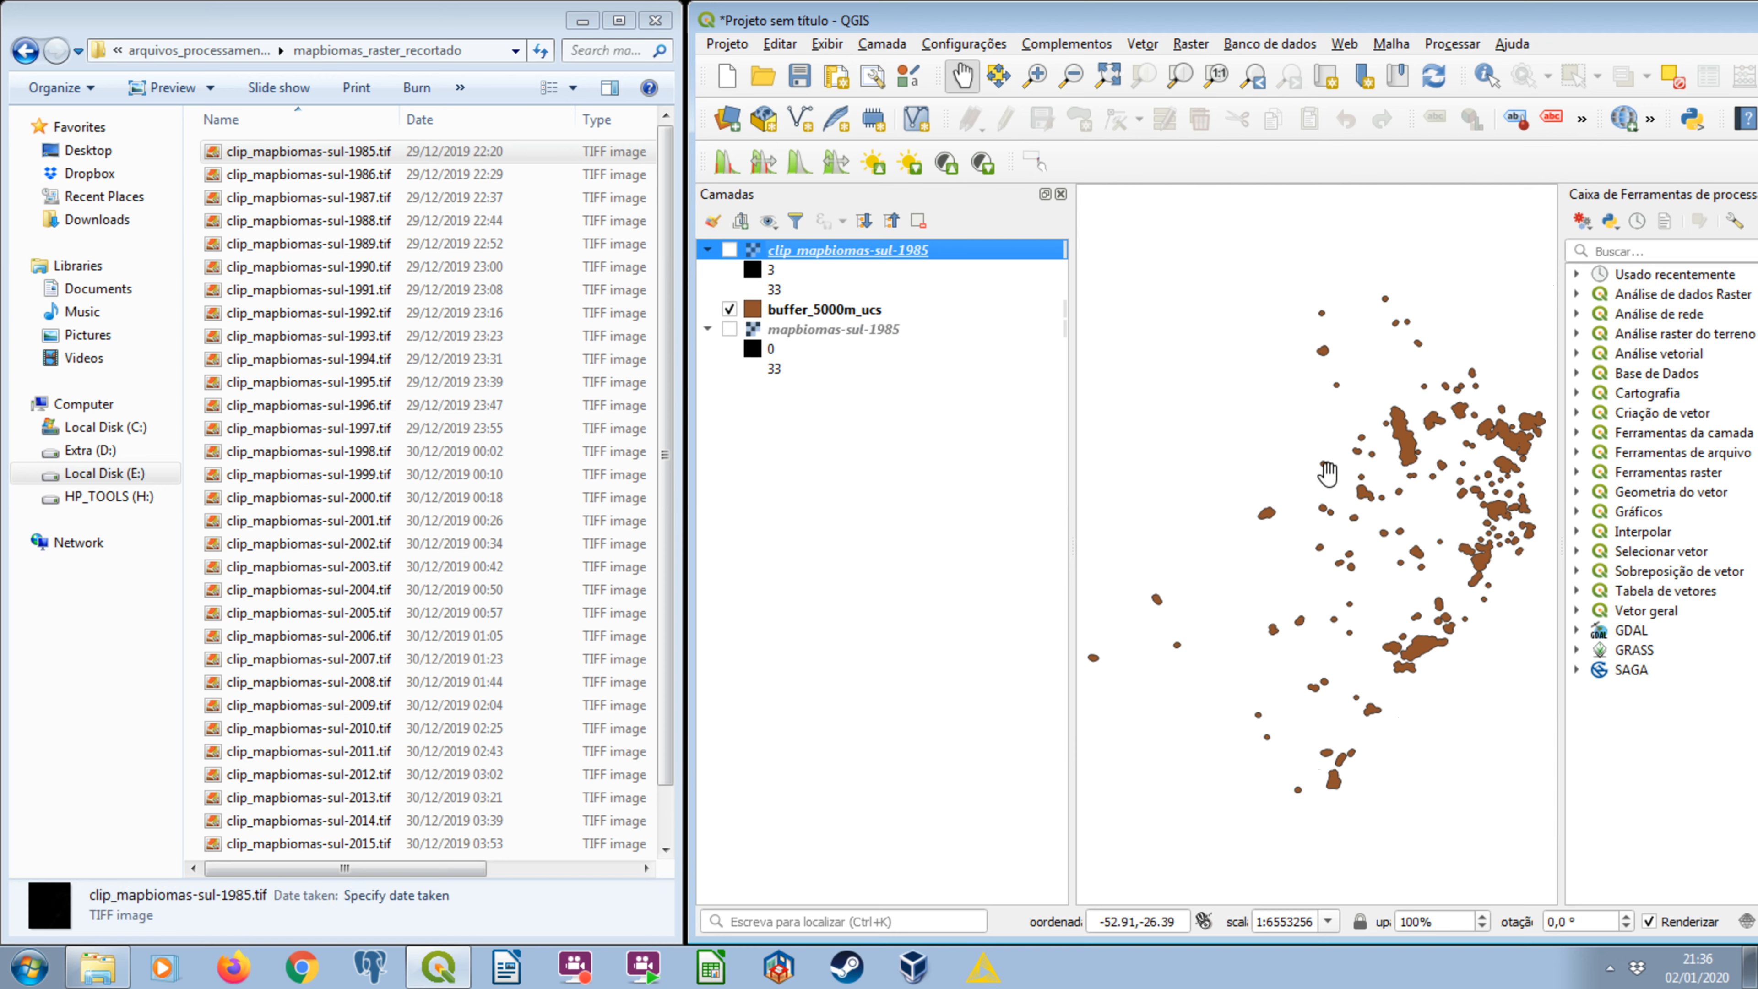
pyautogui.click(729, 309)
pyautogui.click(729, 250)
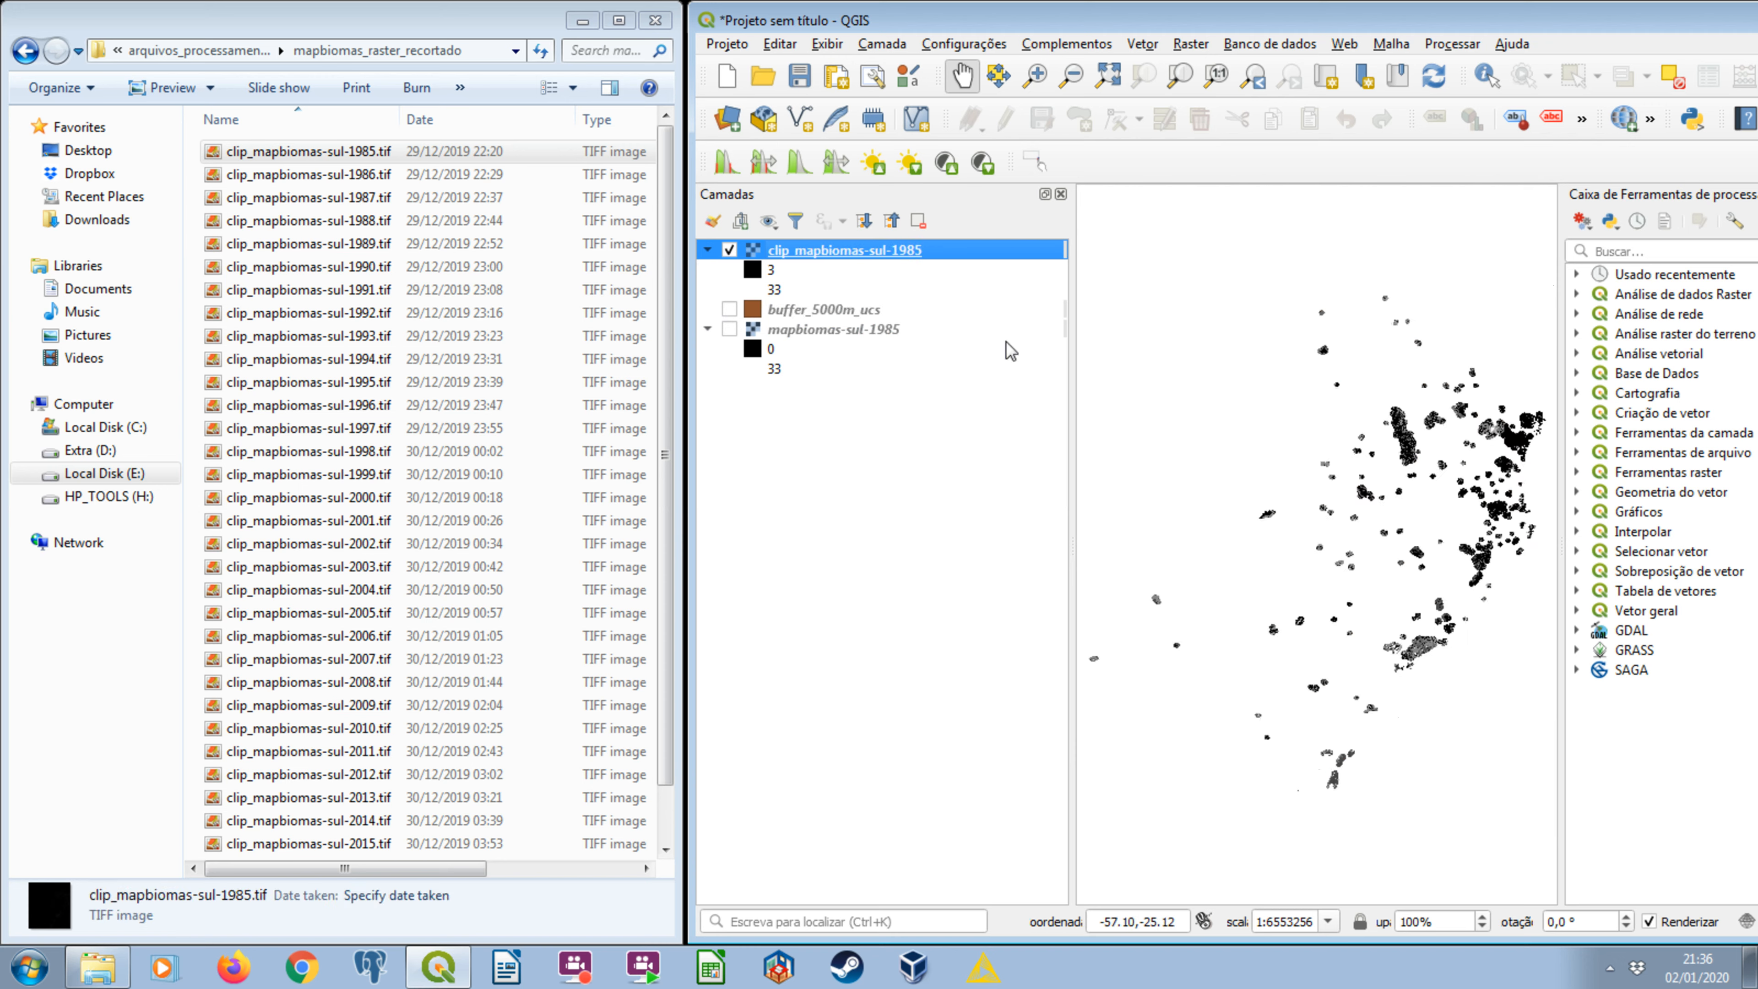
# Compare the clipped 1985 raster's outline with buffer_5000m_ucs up close by switching the clipped layer on and off.
pyautogui.scroll(3, 1425, 464)
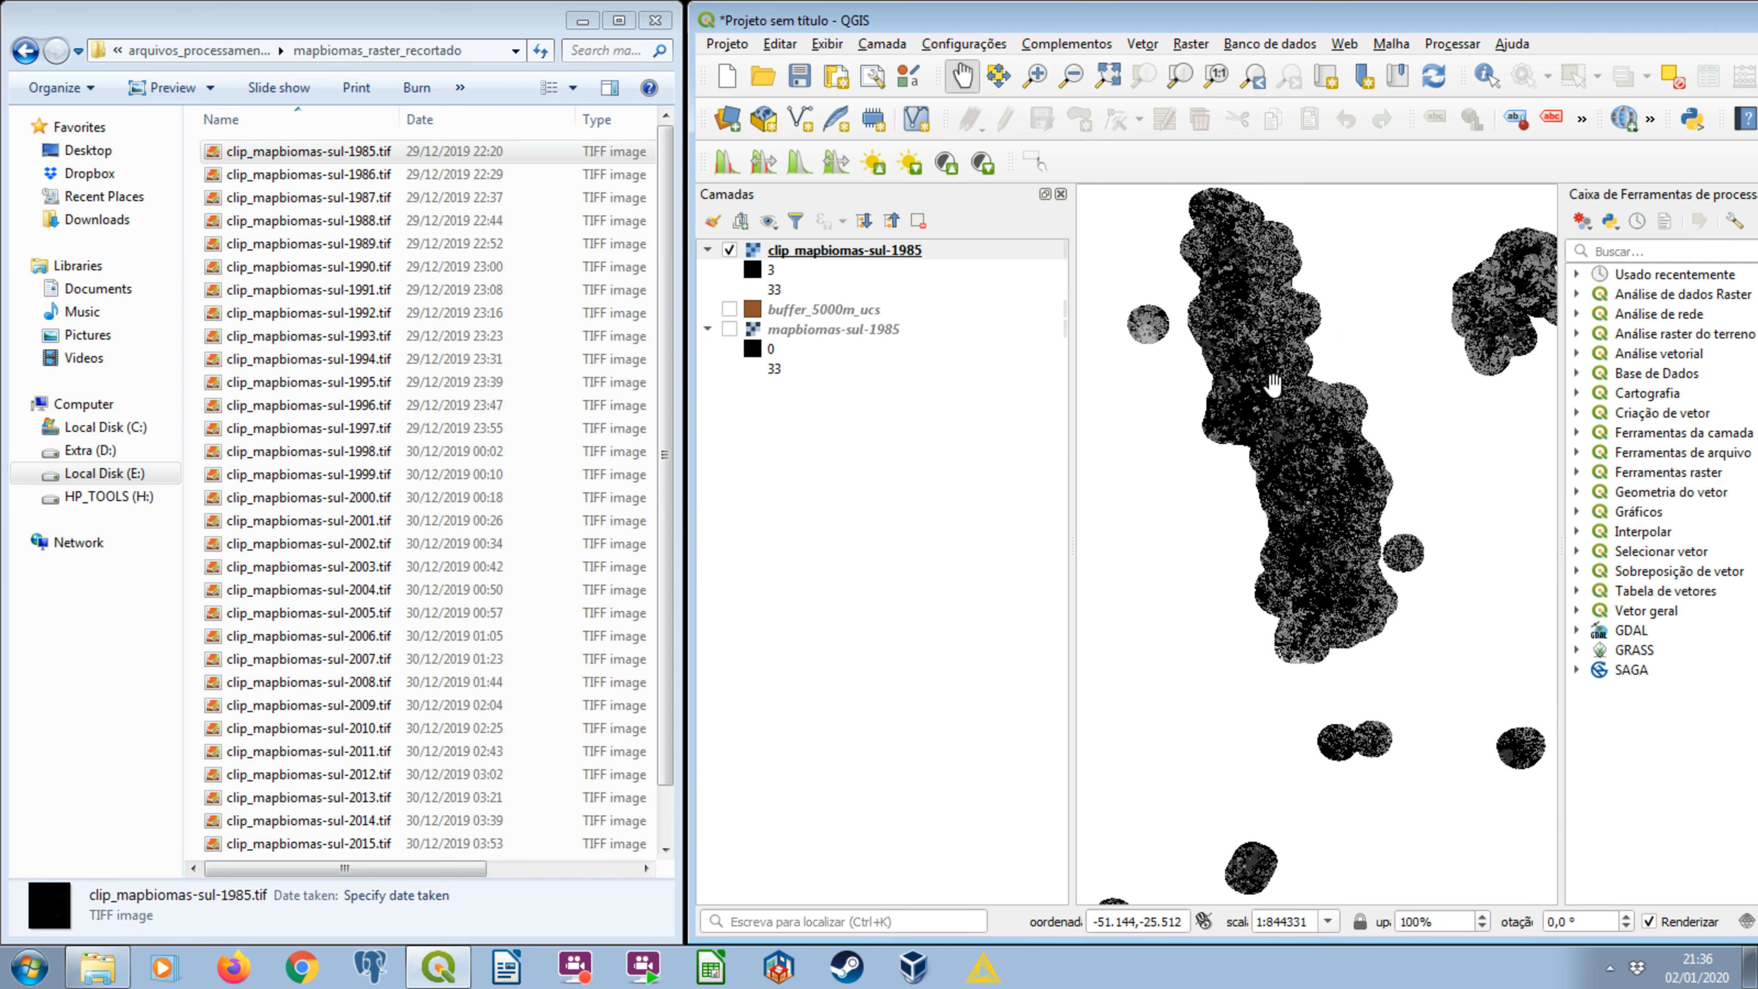
pyautogui.scroll(1, 1274, 385)
pyautogui.click(730, 309)
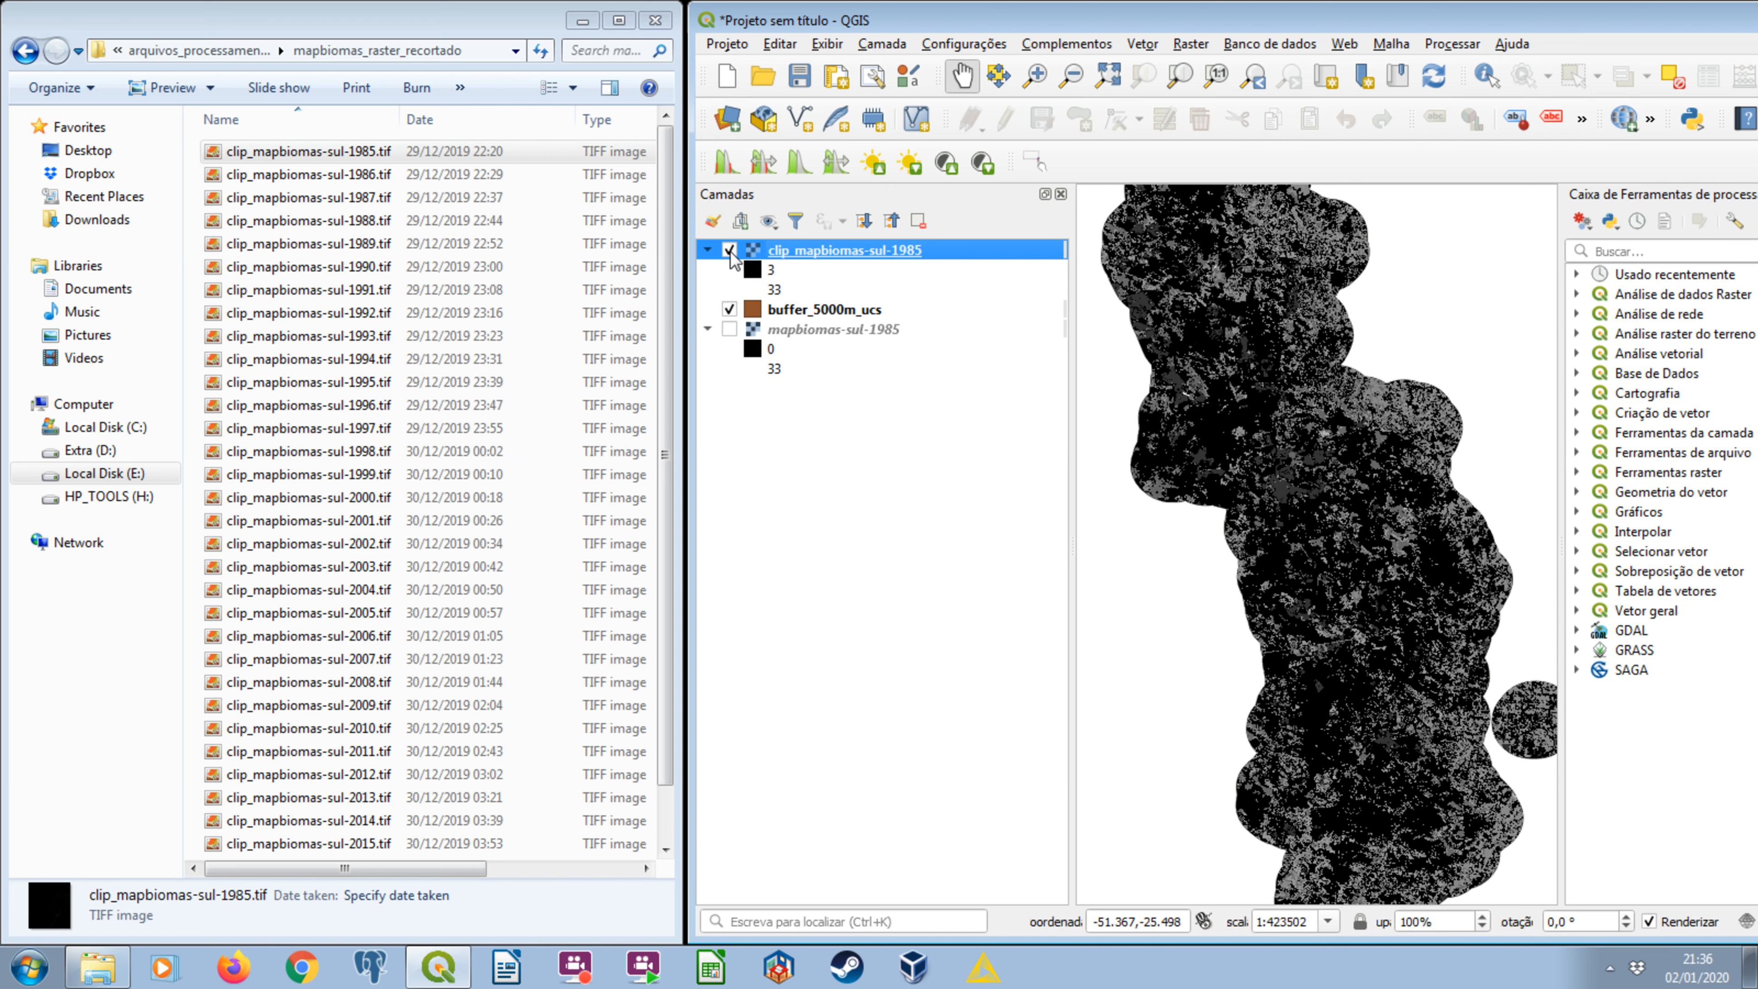
pyautogui.click(730, 250)
pyautogui.click(729, 250)
pyautogui.click(730, 250)
pyautogui.click(729, 250)
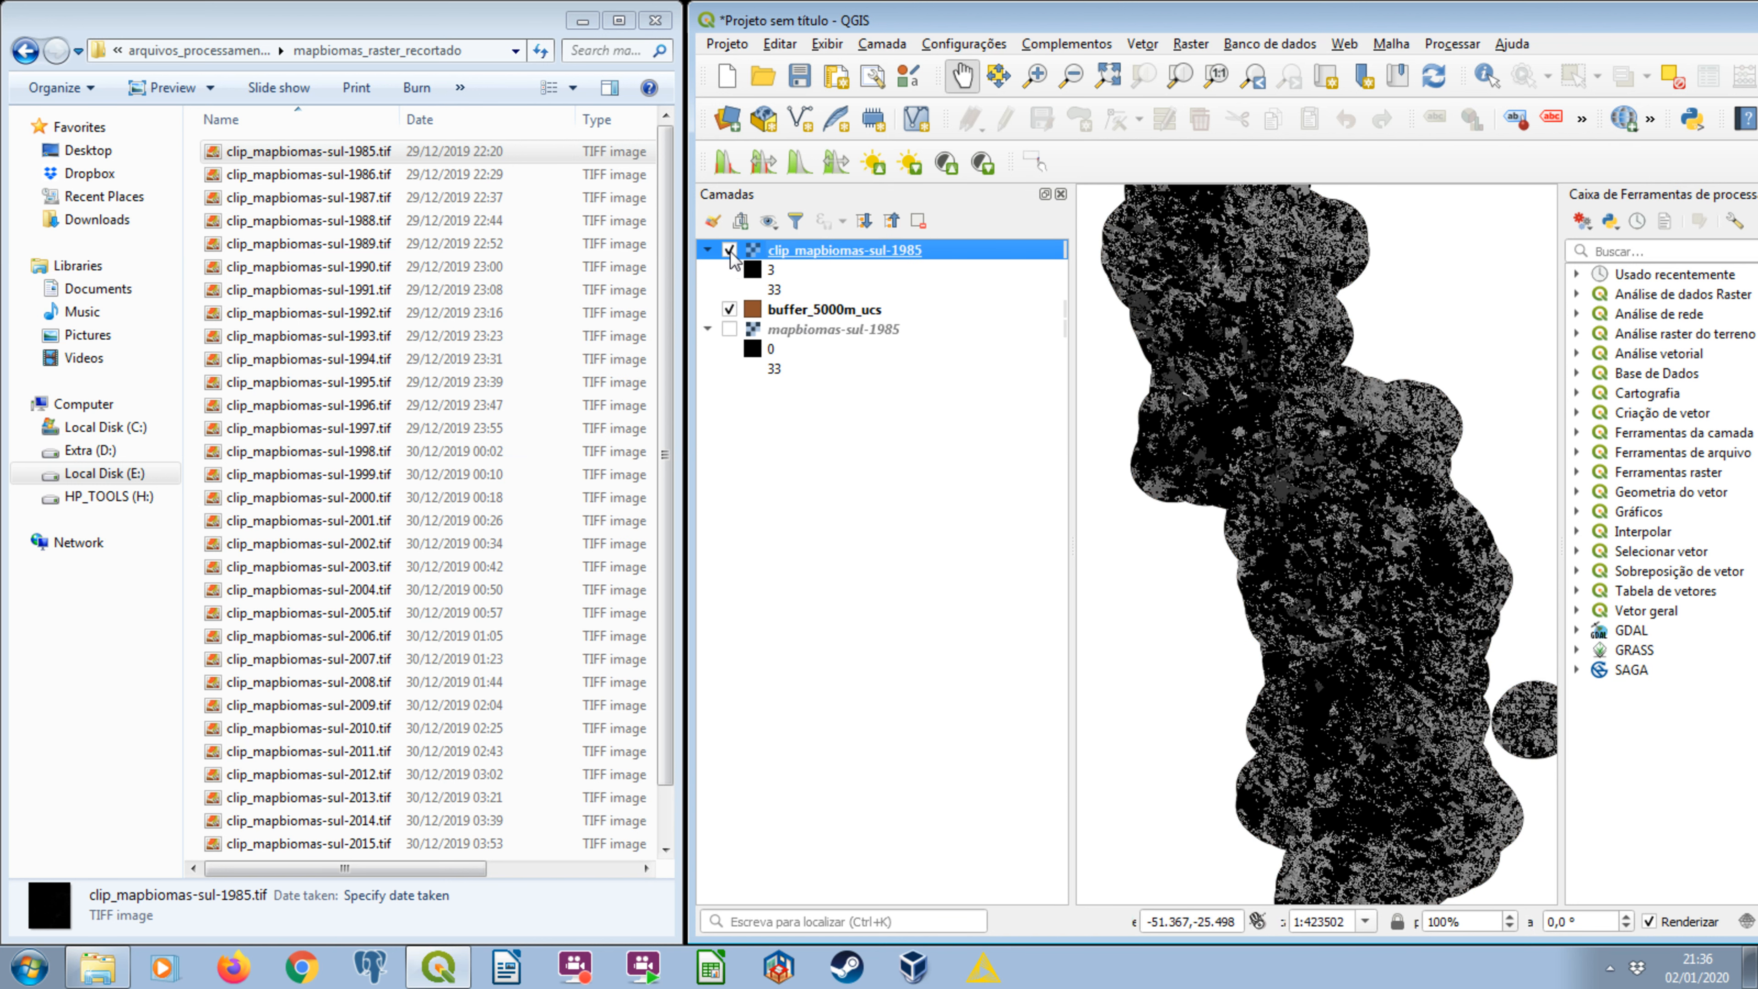
pyautogui.click(730, 250)
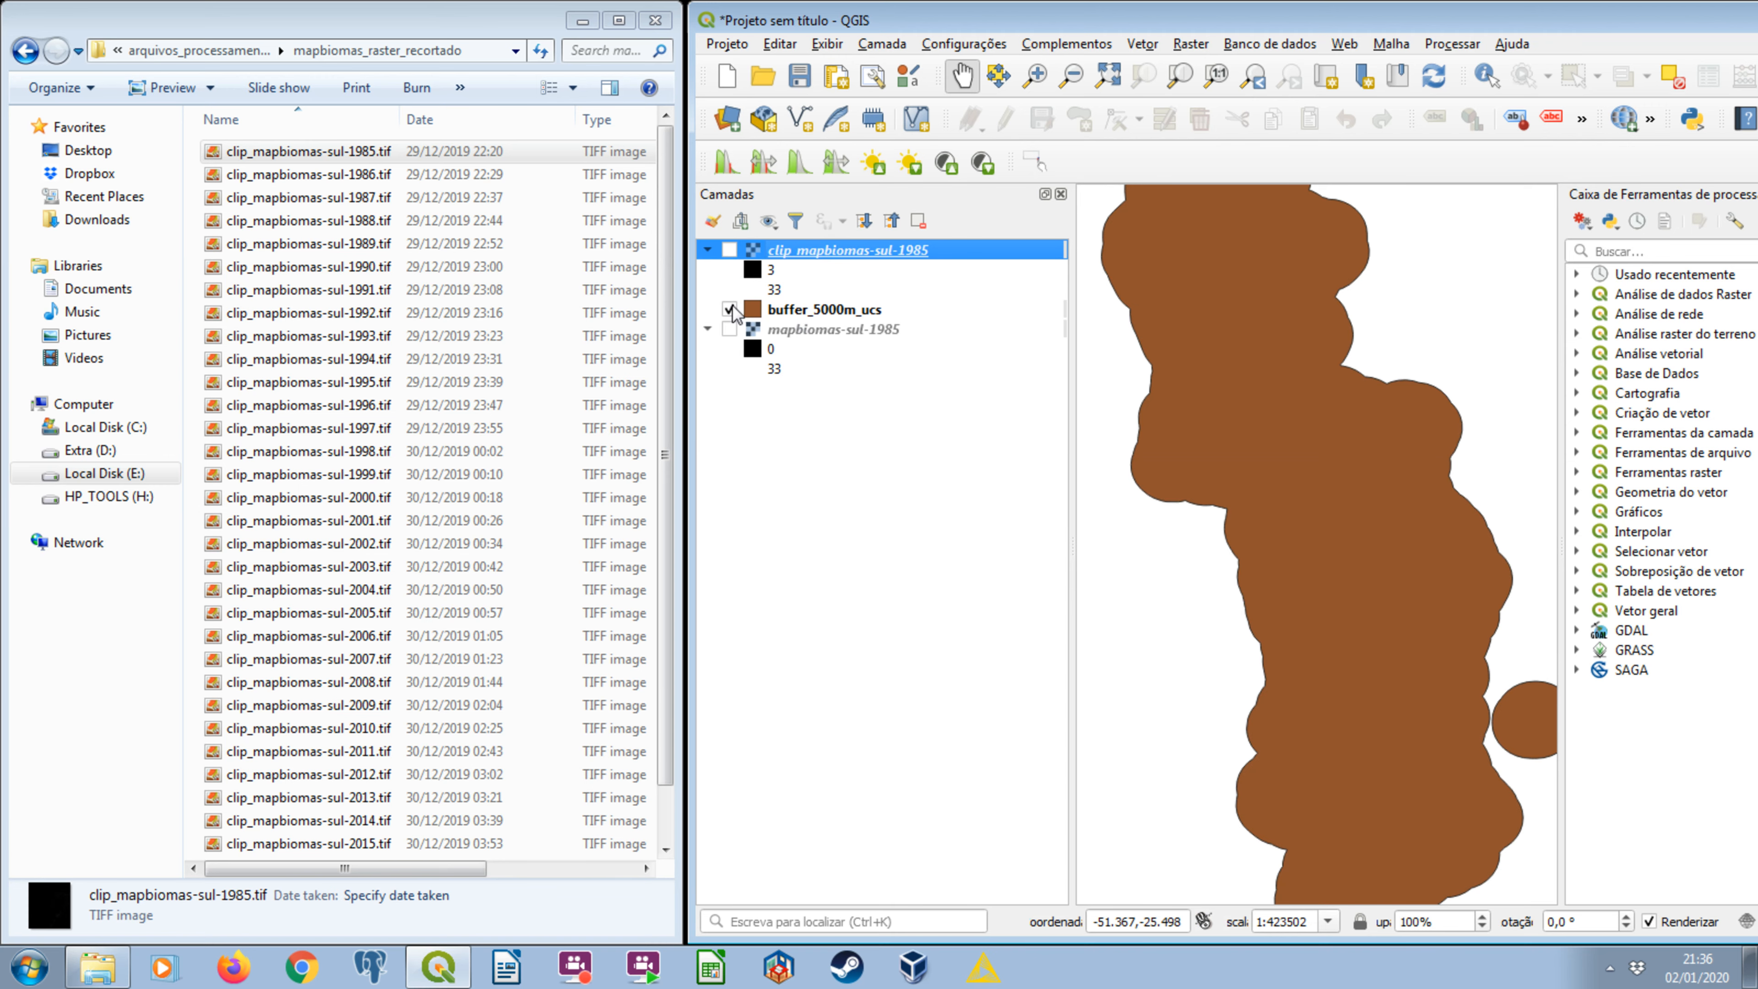
# Show only the mapbiomas-sul-1985 layer and fit the map to its full extent.
pyautogui.click(730, 310)
pyautogui.click(730, 329)
pyautogui.click(753, 332)
pyautogui.rightClick(753, 333)
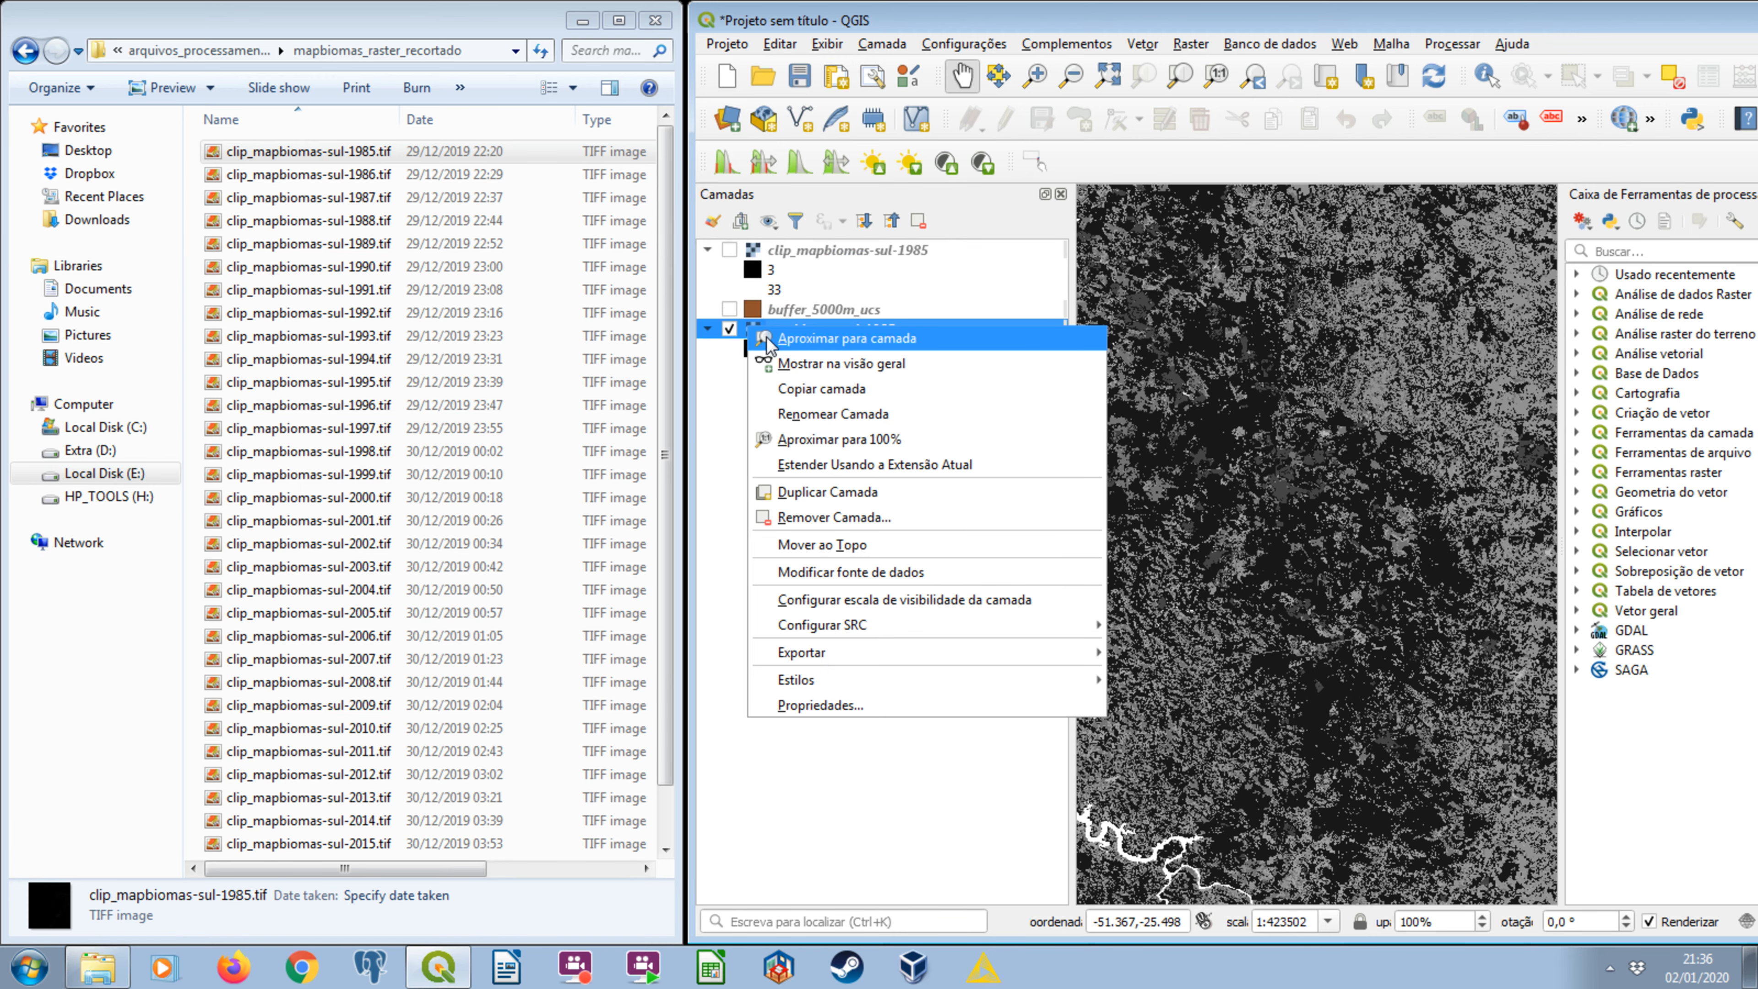
pyautogui.click(816, 342)
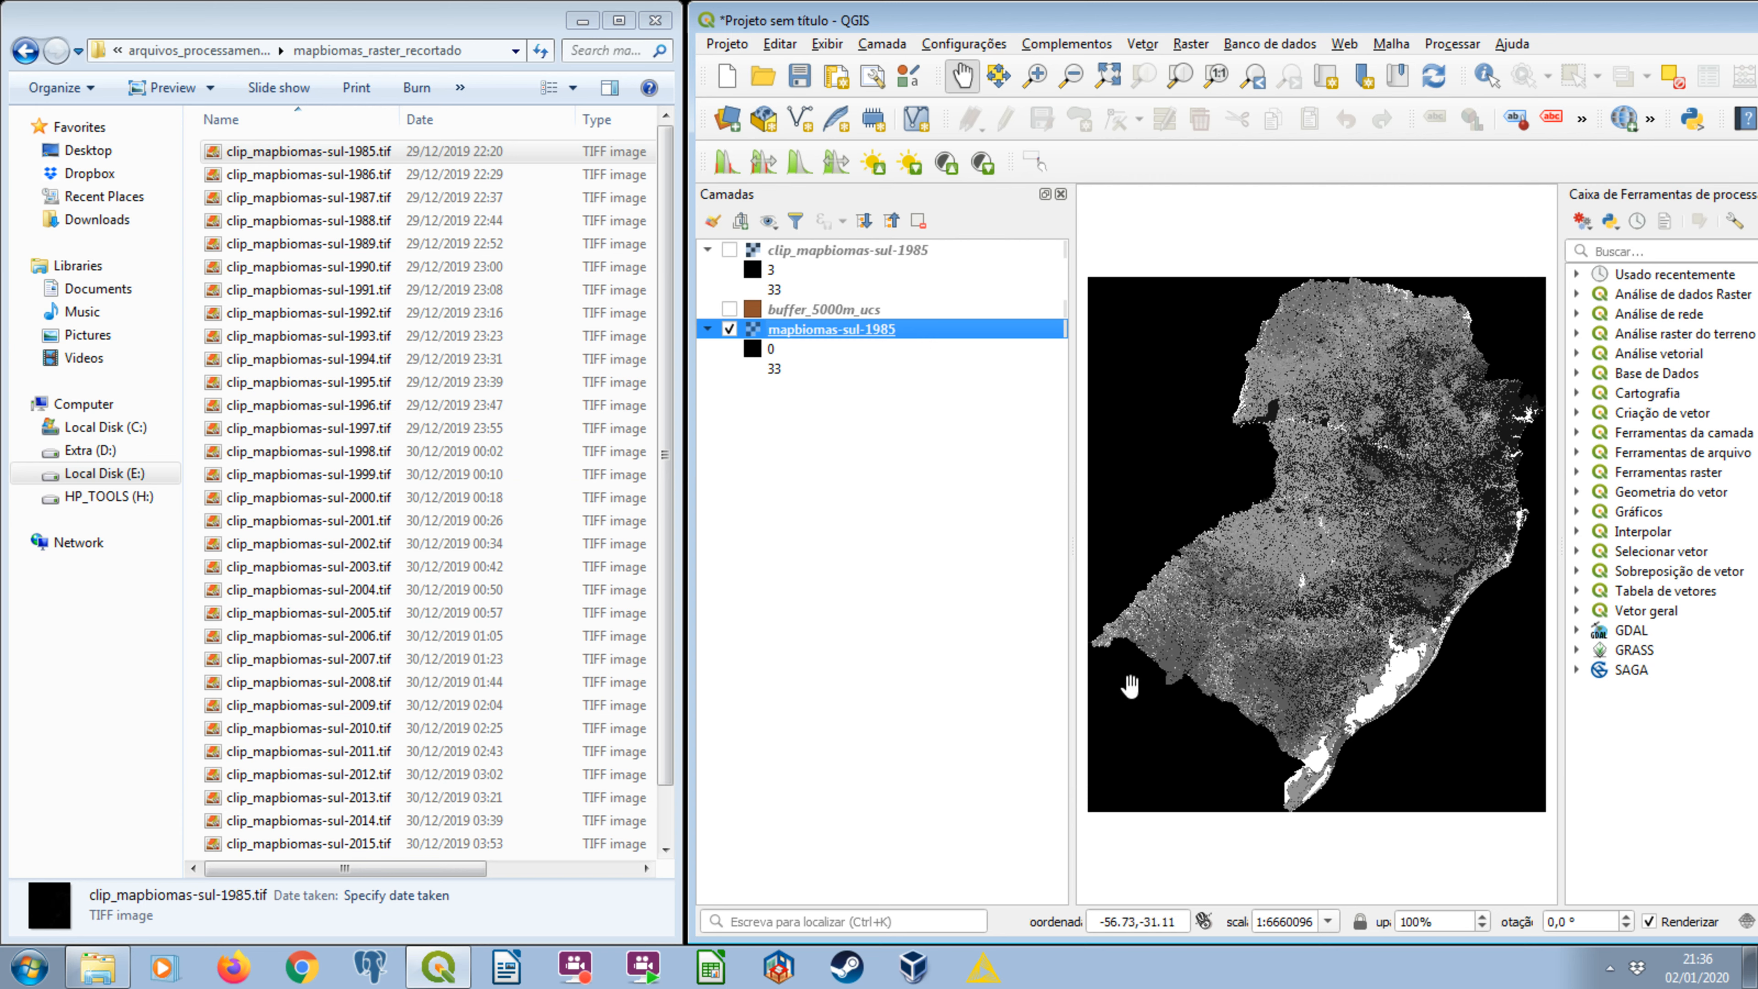
# Overlay the buffers on the original raster, switch to only clip_mapbiomas-sul-1985, and inspect its clipped patches up close.
pyautogui.click(729, 309)
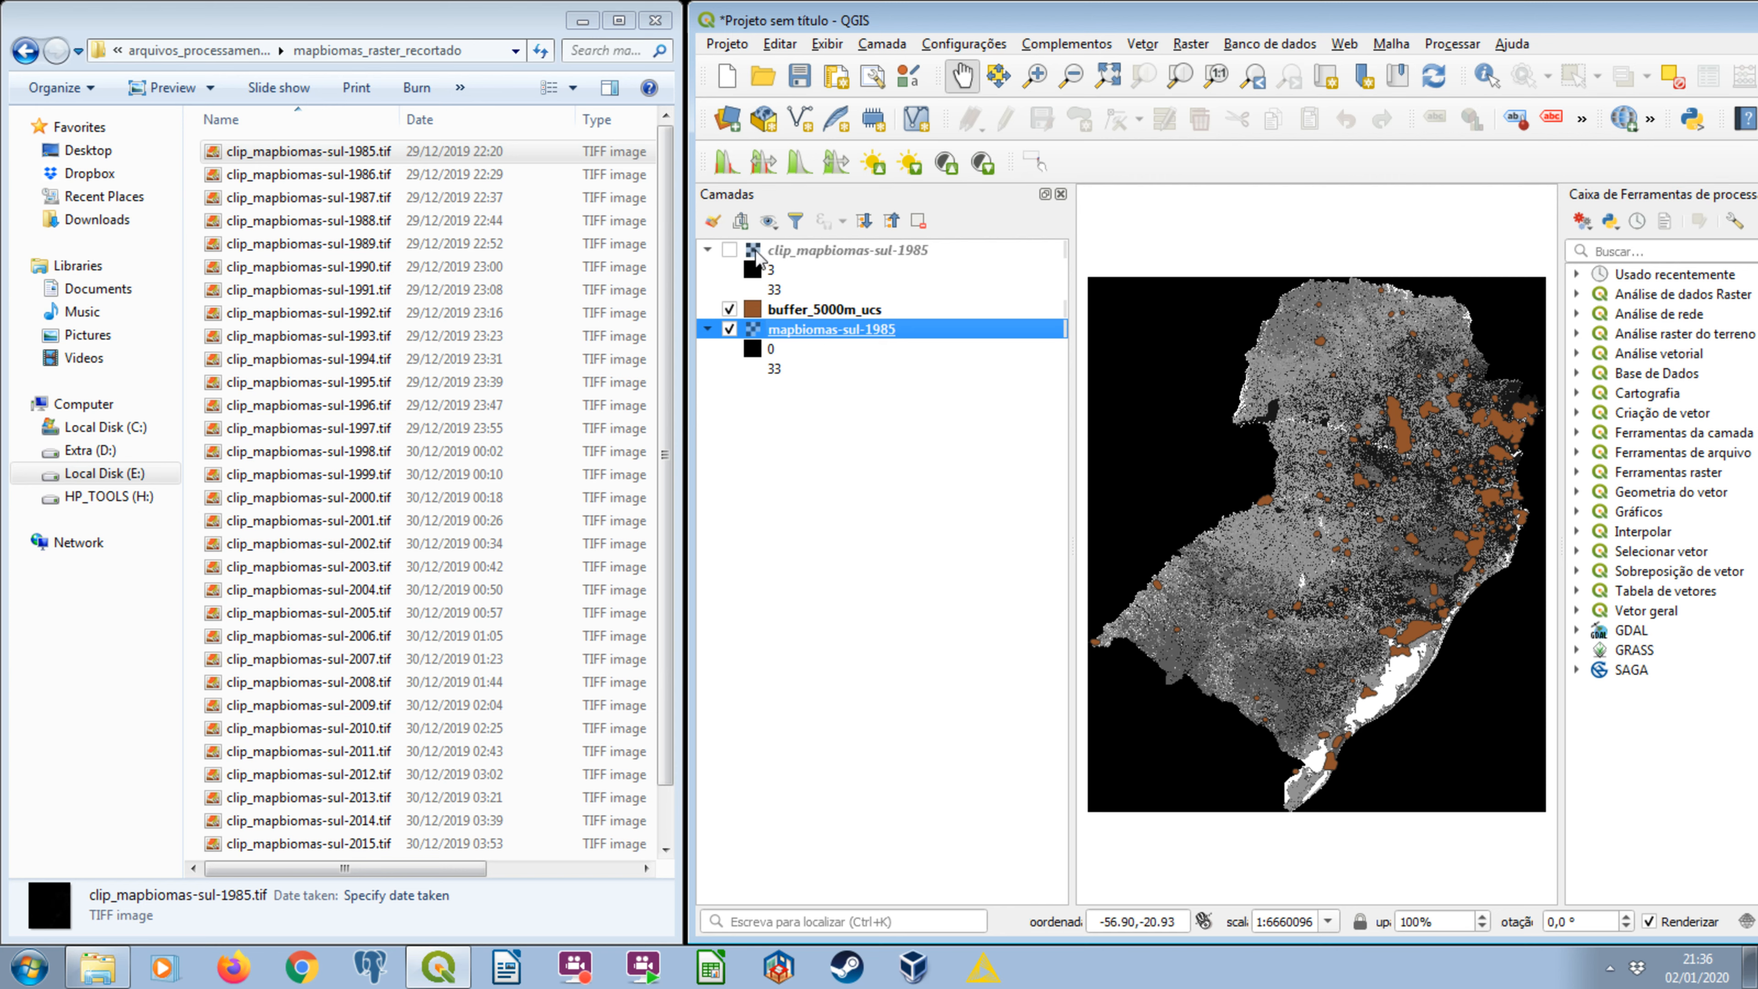
pyautogui.click(729, 250)
pyautogui.click(730, 309)
pyautogui.click(730, 329)
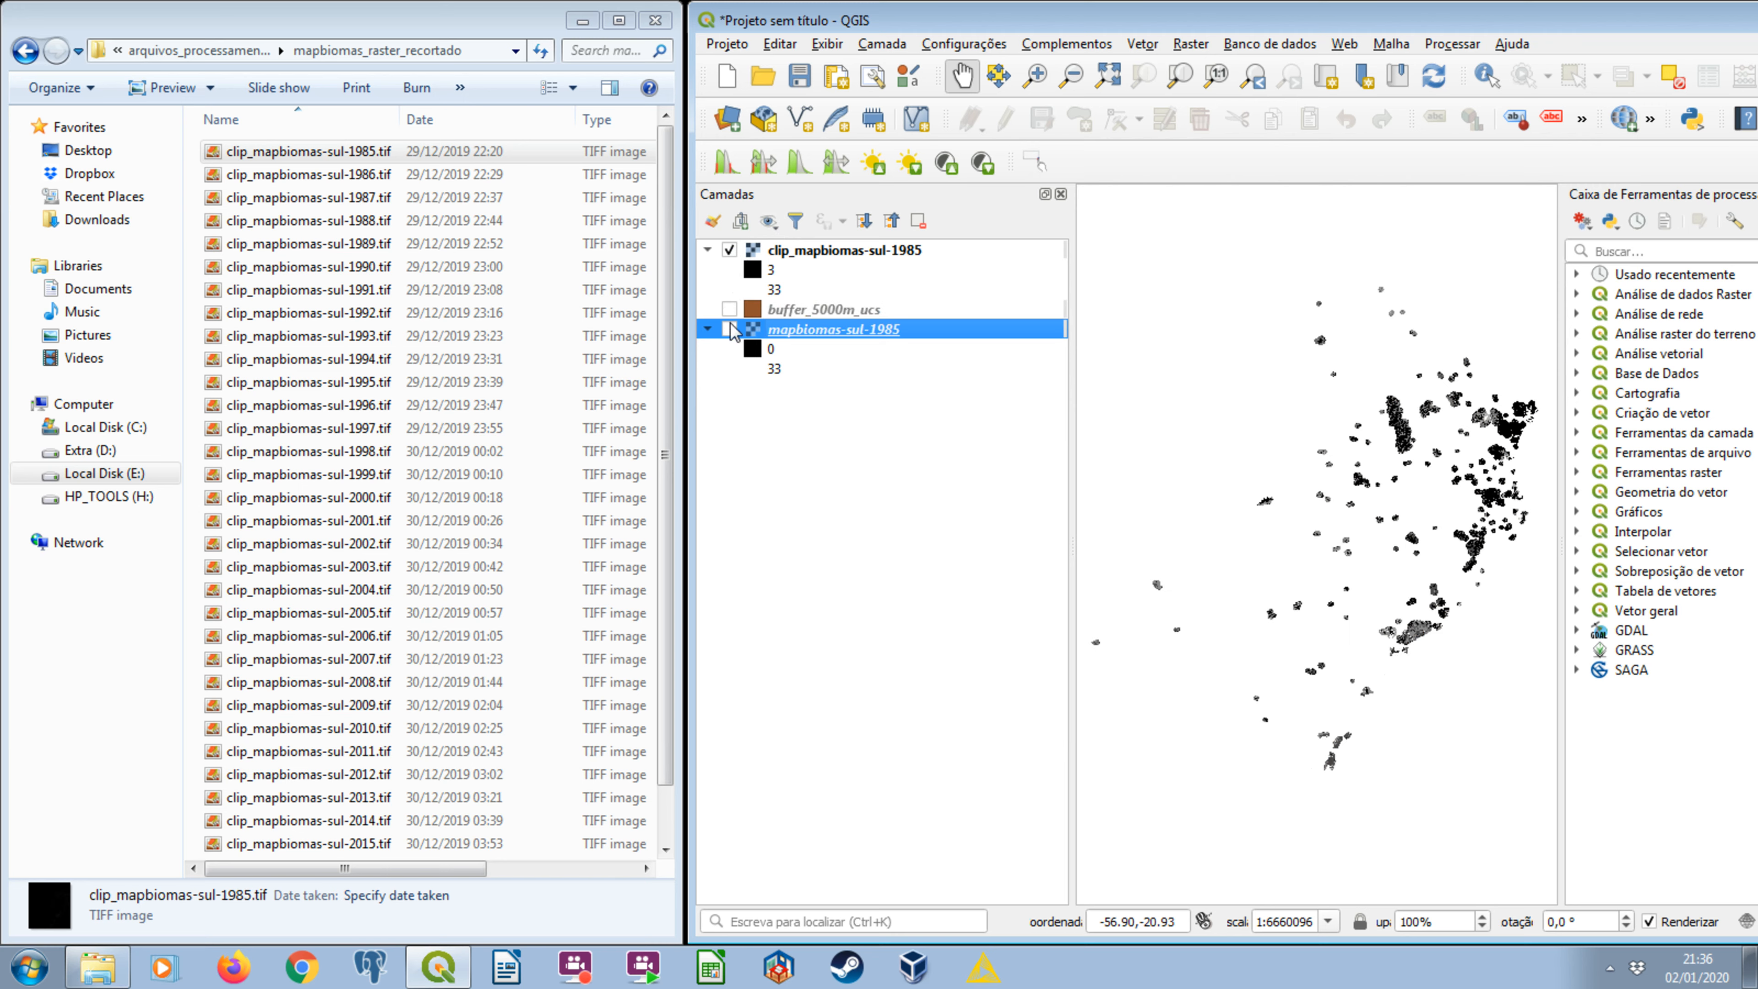
pyautogui.scroll(3, 1282, 370)
pyautogui.scroll(1, 1282, 370)
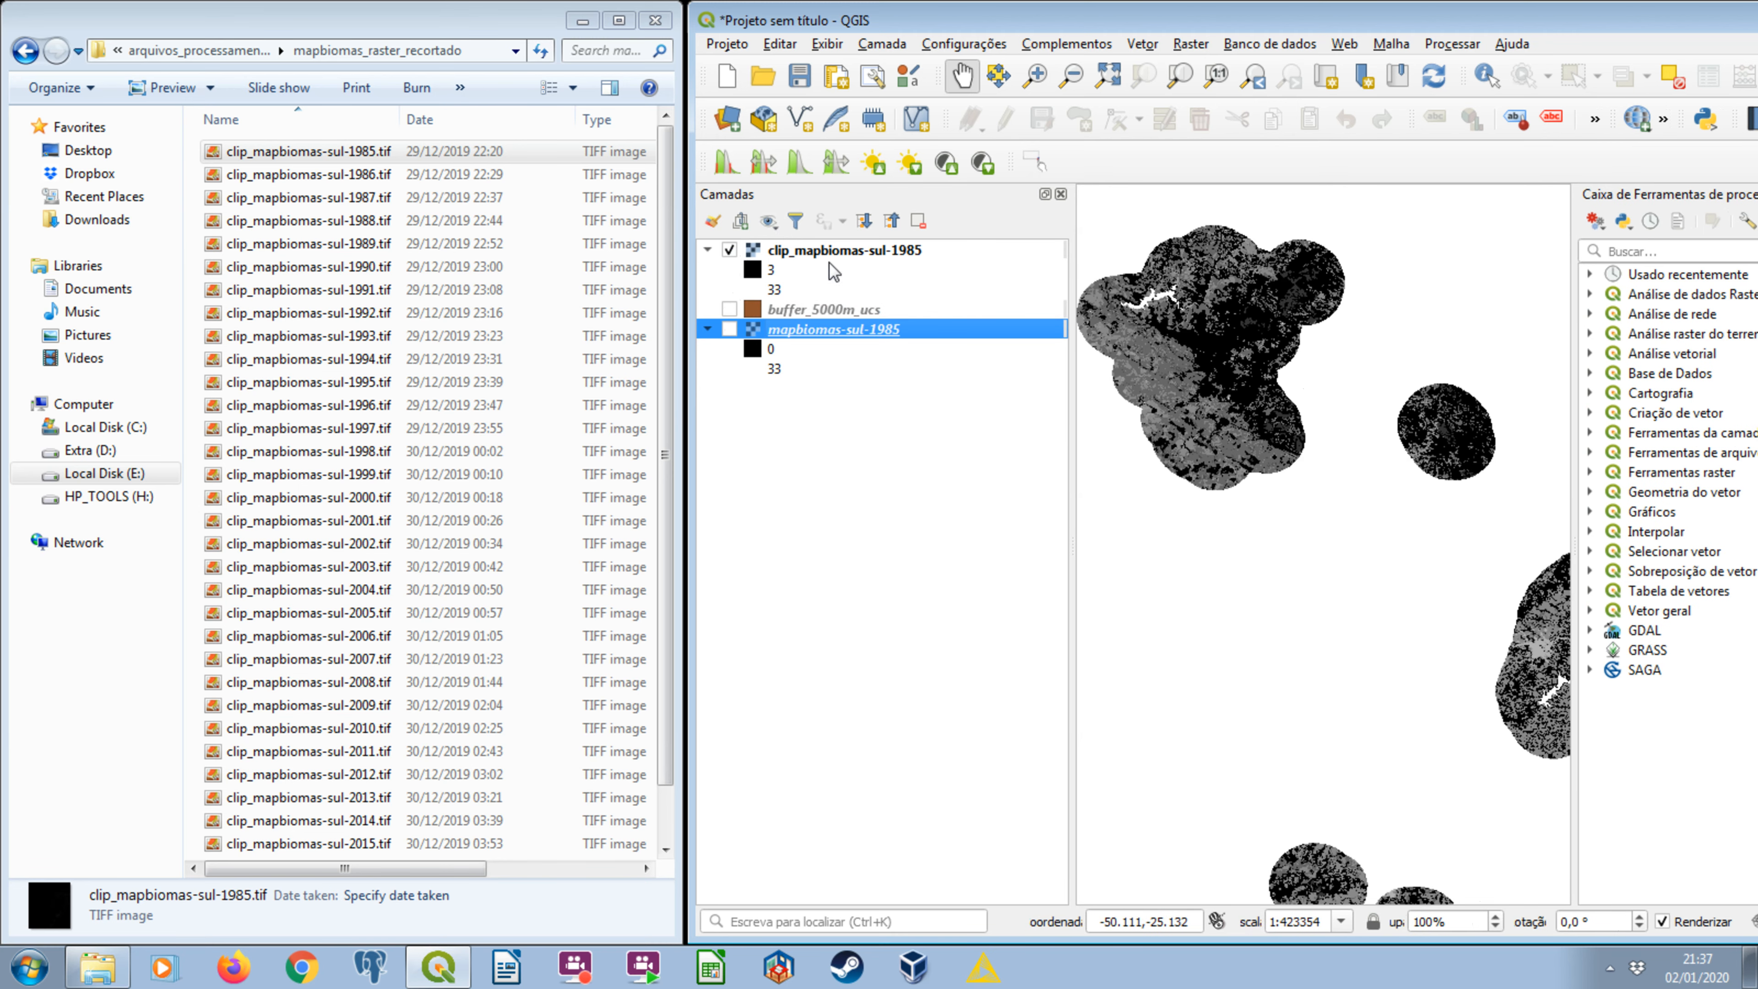
pyautogui.scroll(1, 1499, 419)
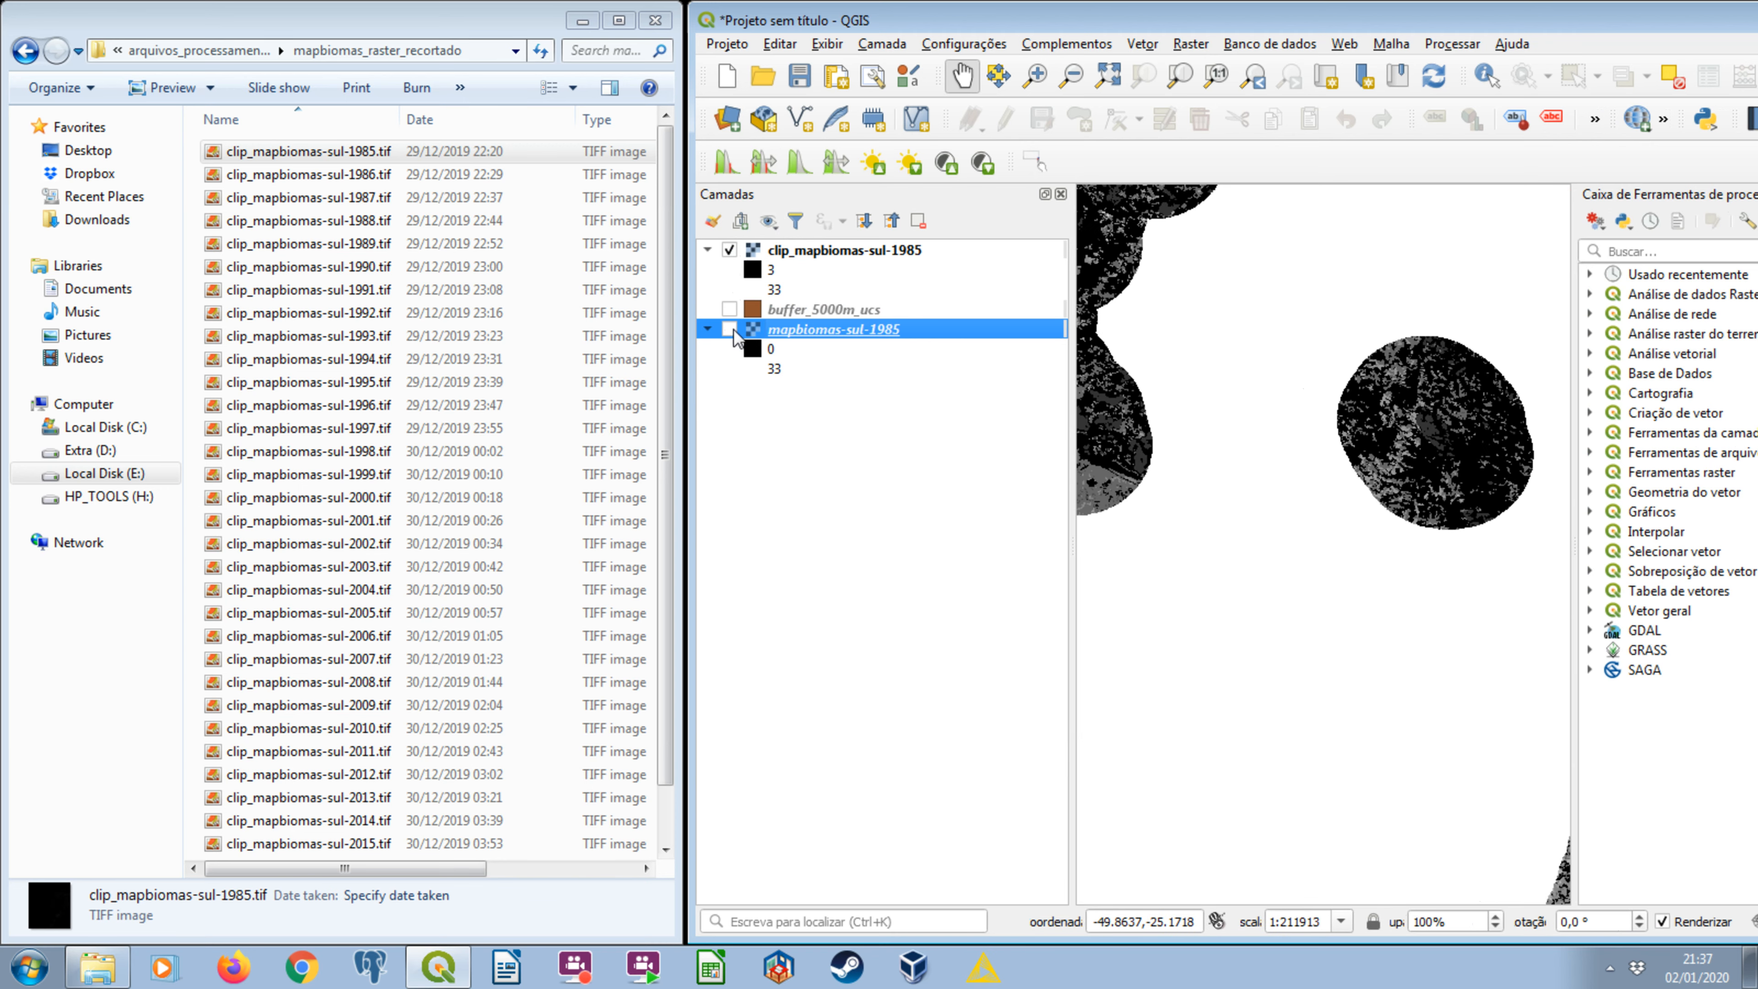
# Display the original mapbiomas-sul-1985 raster and switch the clipped 1985 layer on and off to compare them.
pyautogui.click(731, 330)
pyautogui.click(730, 251)
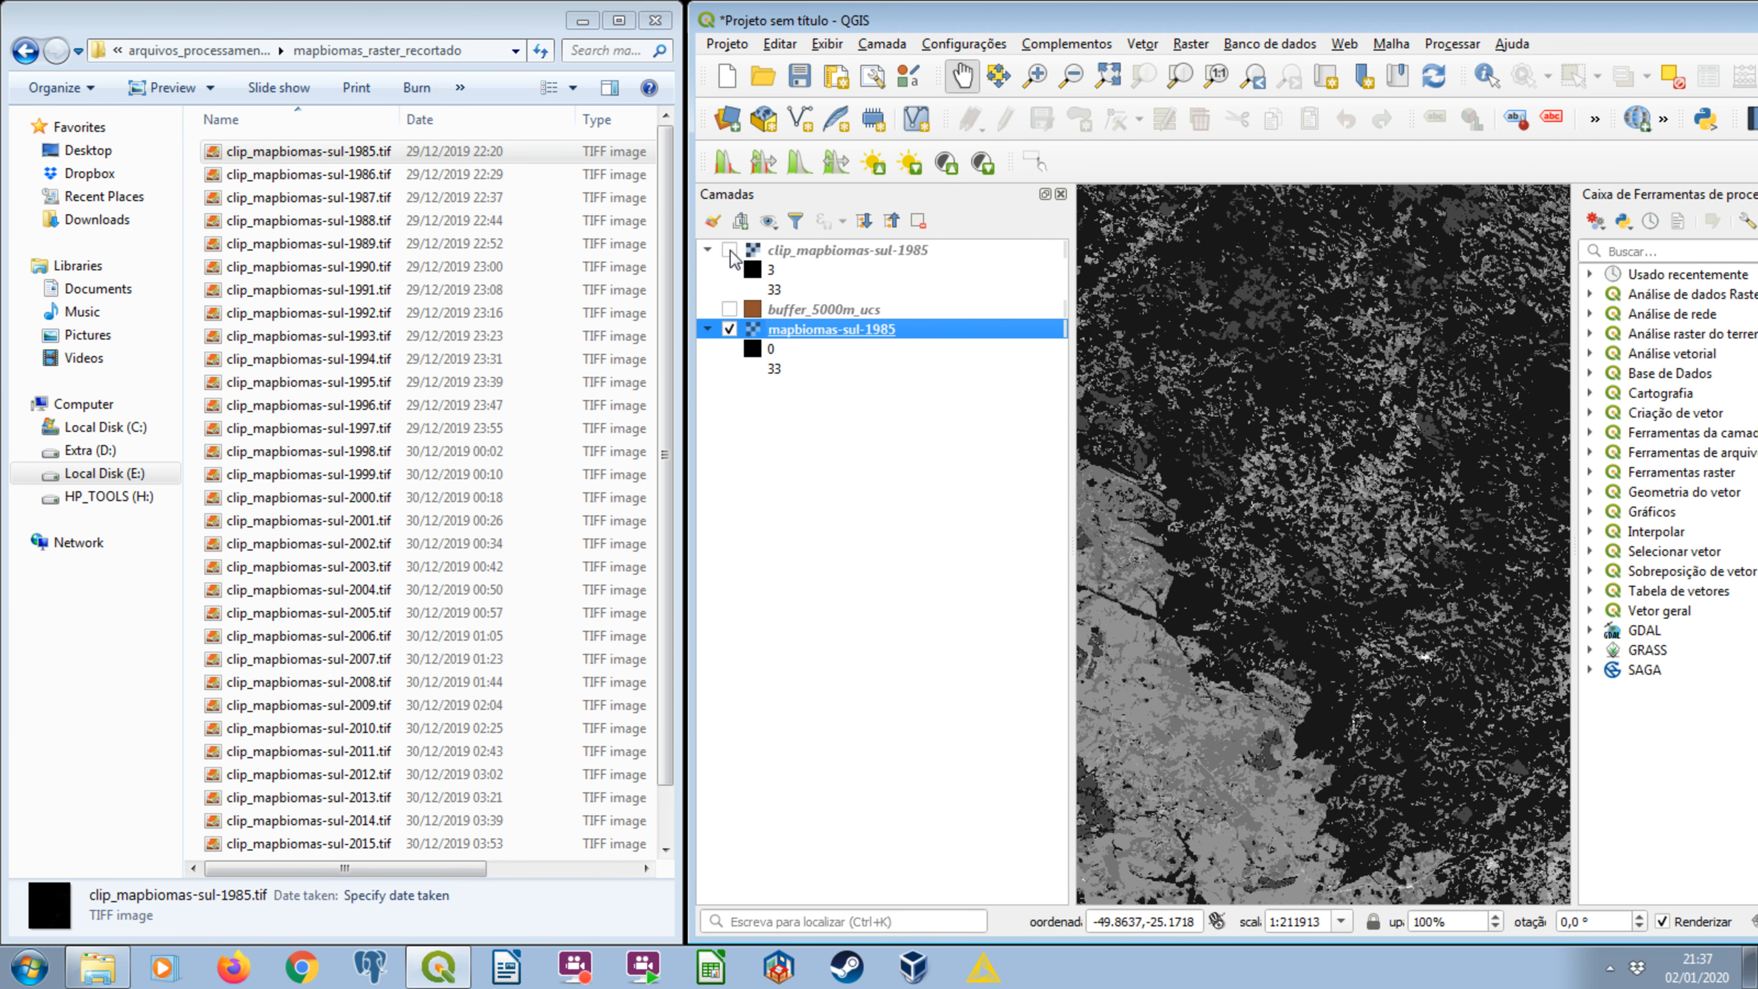
pyautogui.click(730, 251)
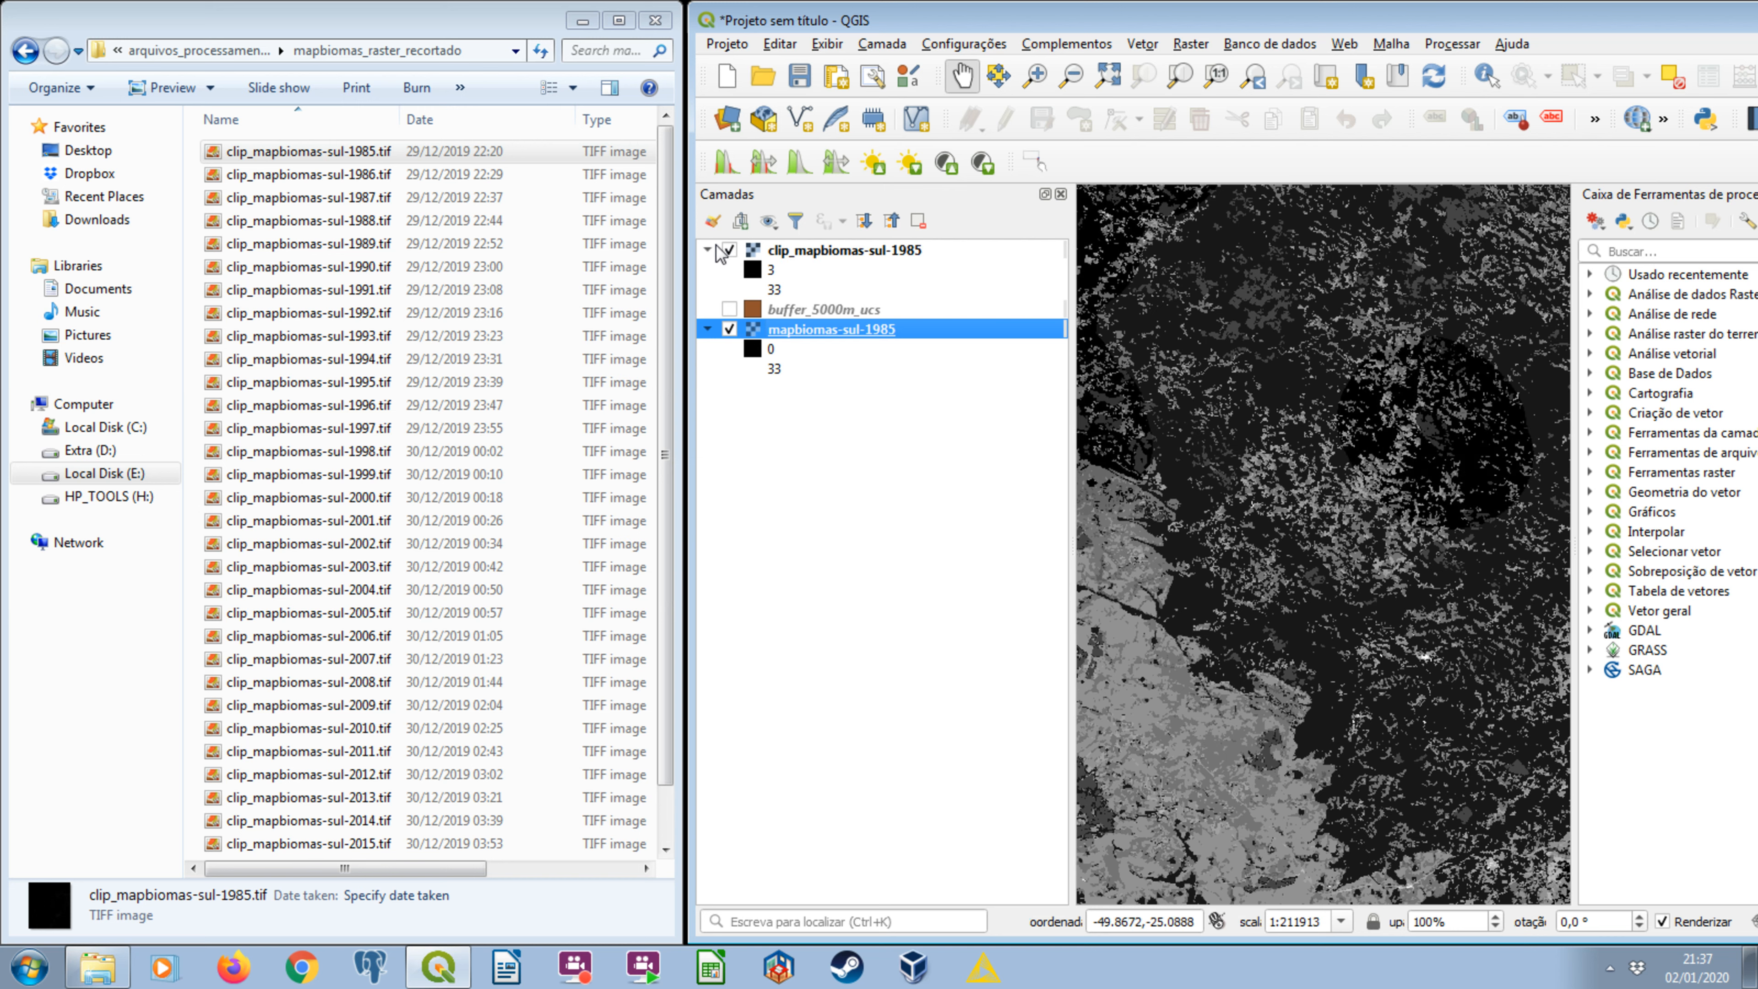
pyautogui.click(730, 251)
pyautogui.click(731, 251)
pyautogui.click(730, 250)
pyautogui.click(730, 251)
pyautogui.click(729, 250)
pyautogui.click(729, 251)
# Remove the buffer_5000m_ucs and mapbiomas-sul-1985 layers from the project and fit the map to clip_mapbiomas-sul-1985.
pyautogui.press('Up')
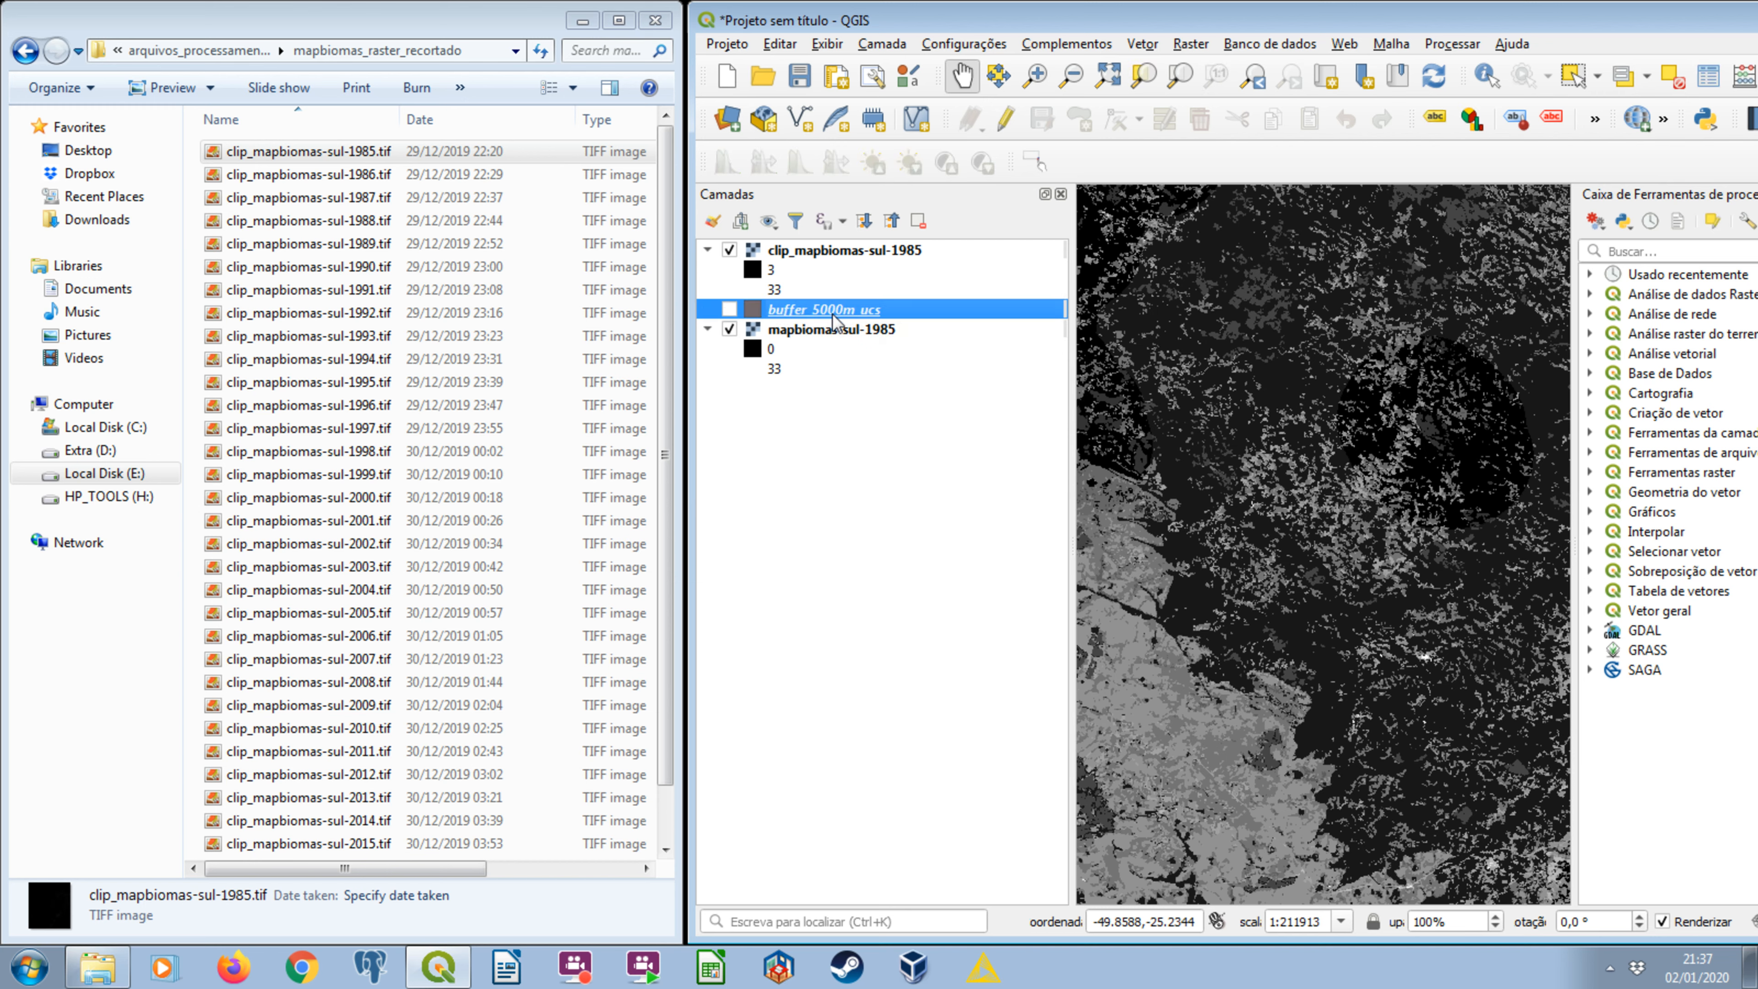
pyautogui.keyDown('ctrl'); pyautogui.click(831, 331); pyautogui.keyUp('ctrl')
pyautogui.click(919, 220)
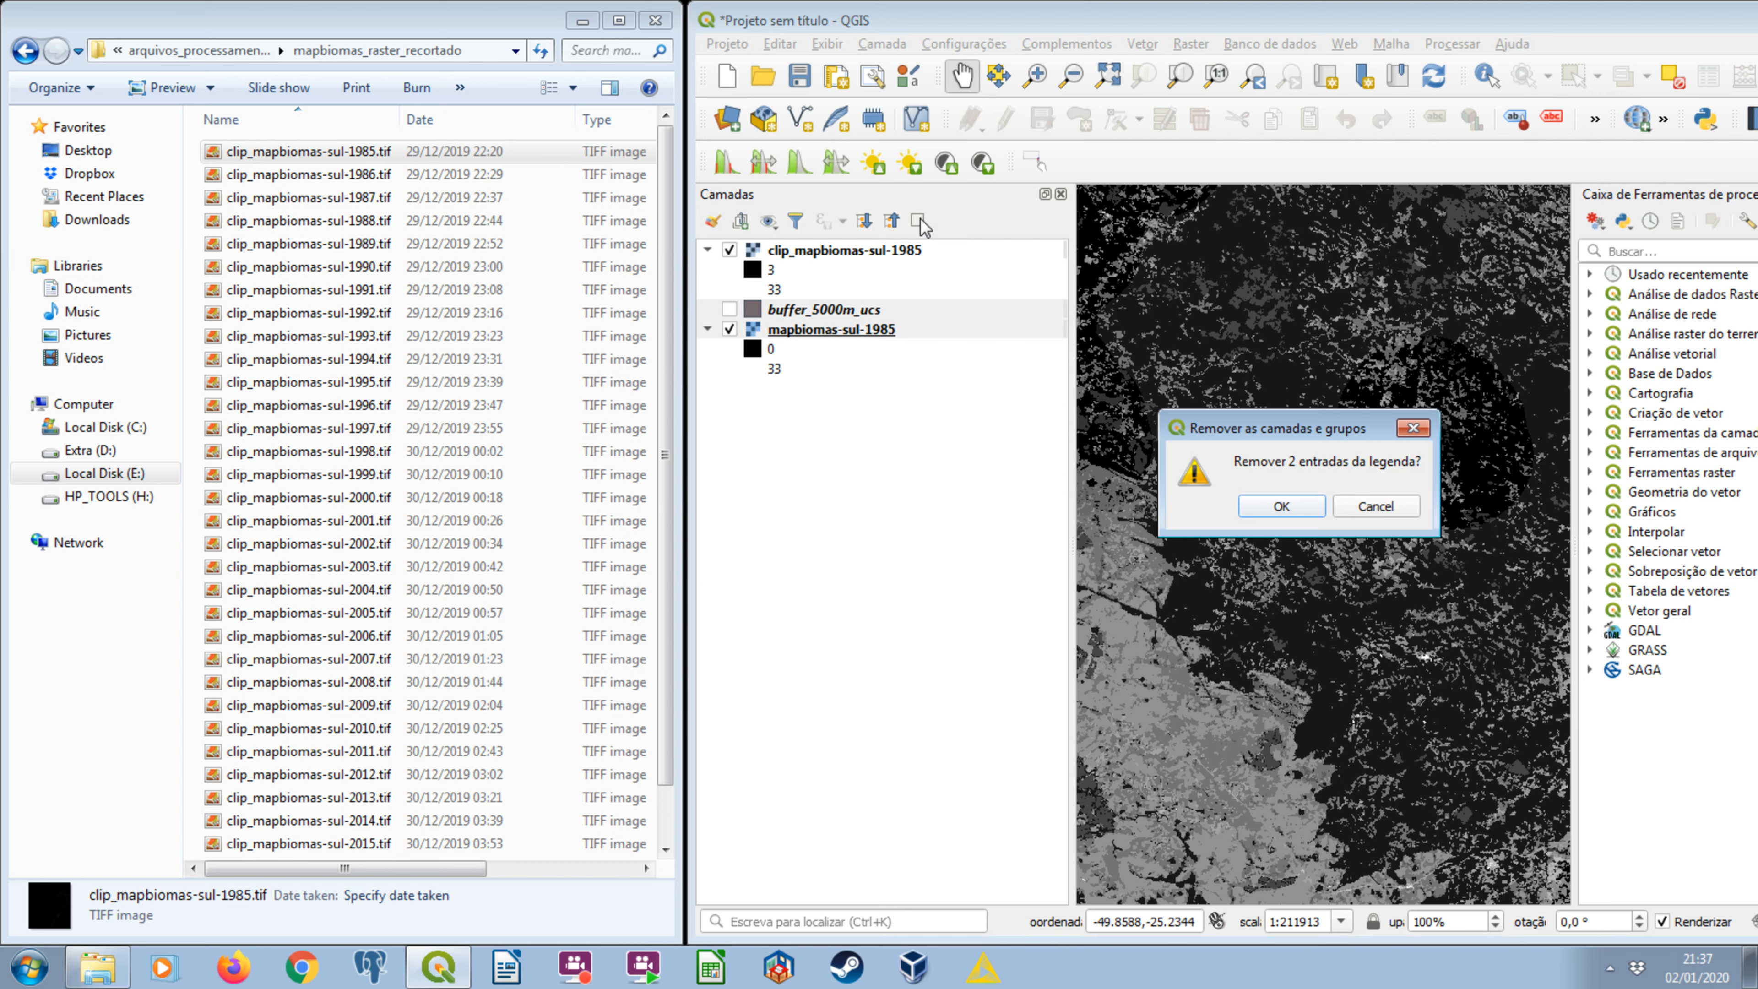
pyautogui.click(1272, 496)
pyautogui.rightClick(875, 258)
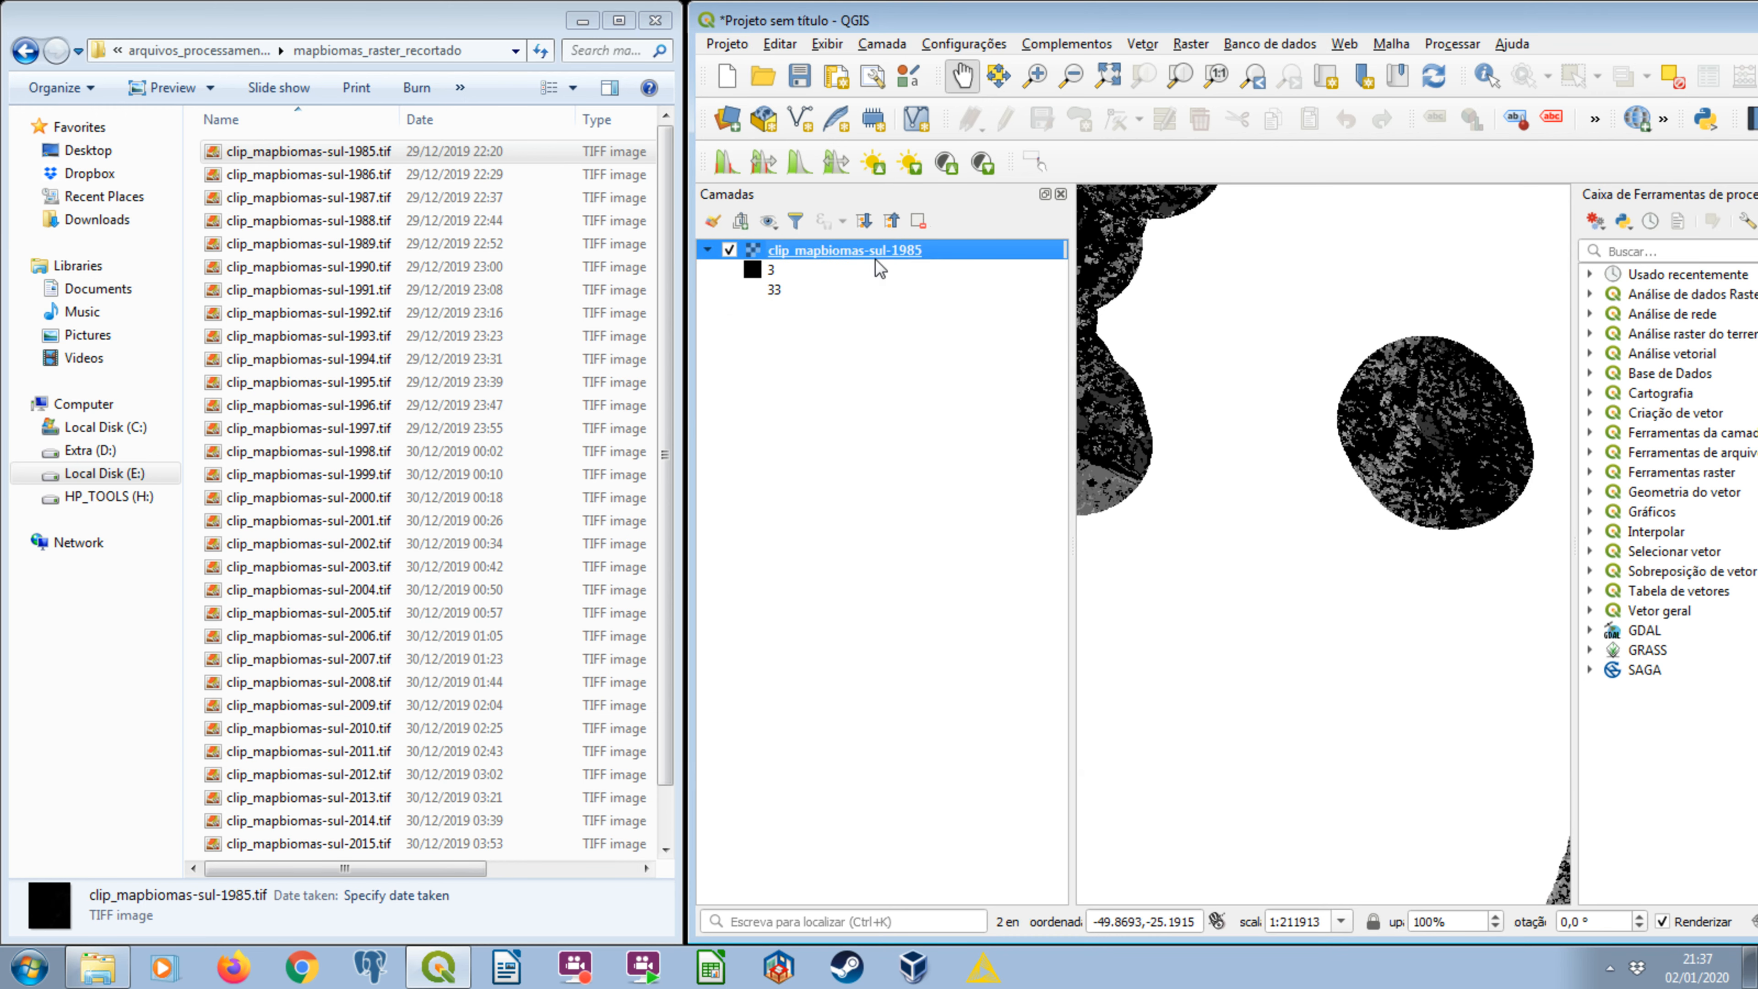
pyautogui.click(914, 272)
# Select all clipped yearly rasters in the mapbiomas_raster_recortado folder and examine the clipped 1985 patches on the map.
pyautogui.click(379, 383)
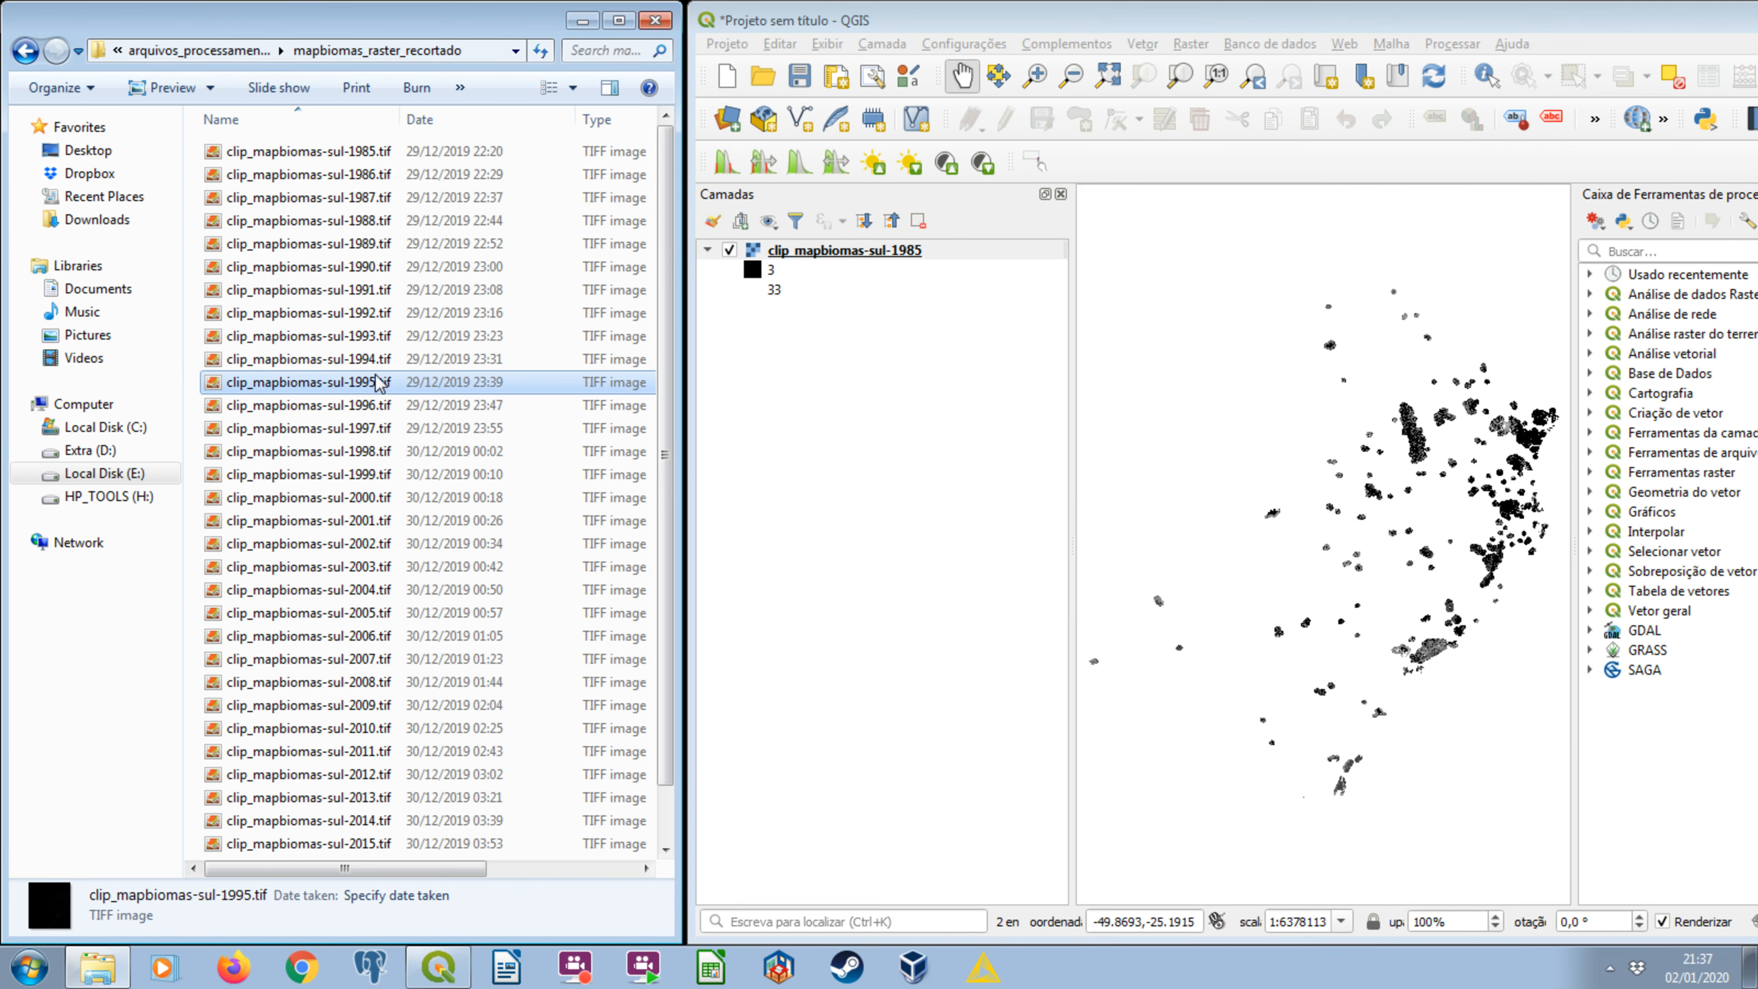
pyautogui.hotkey('ctrl', 'a')
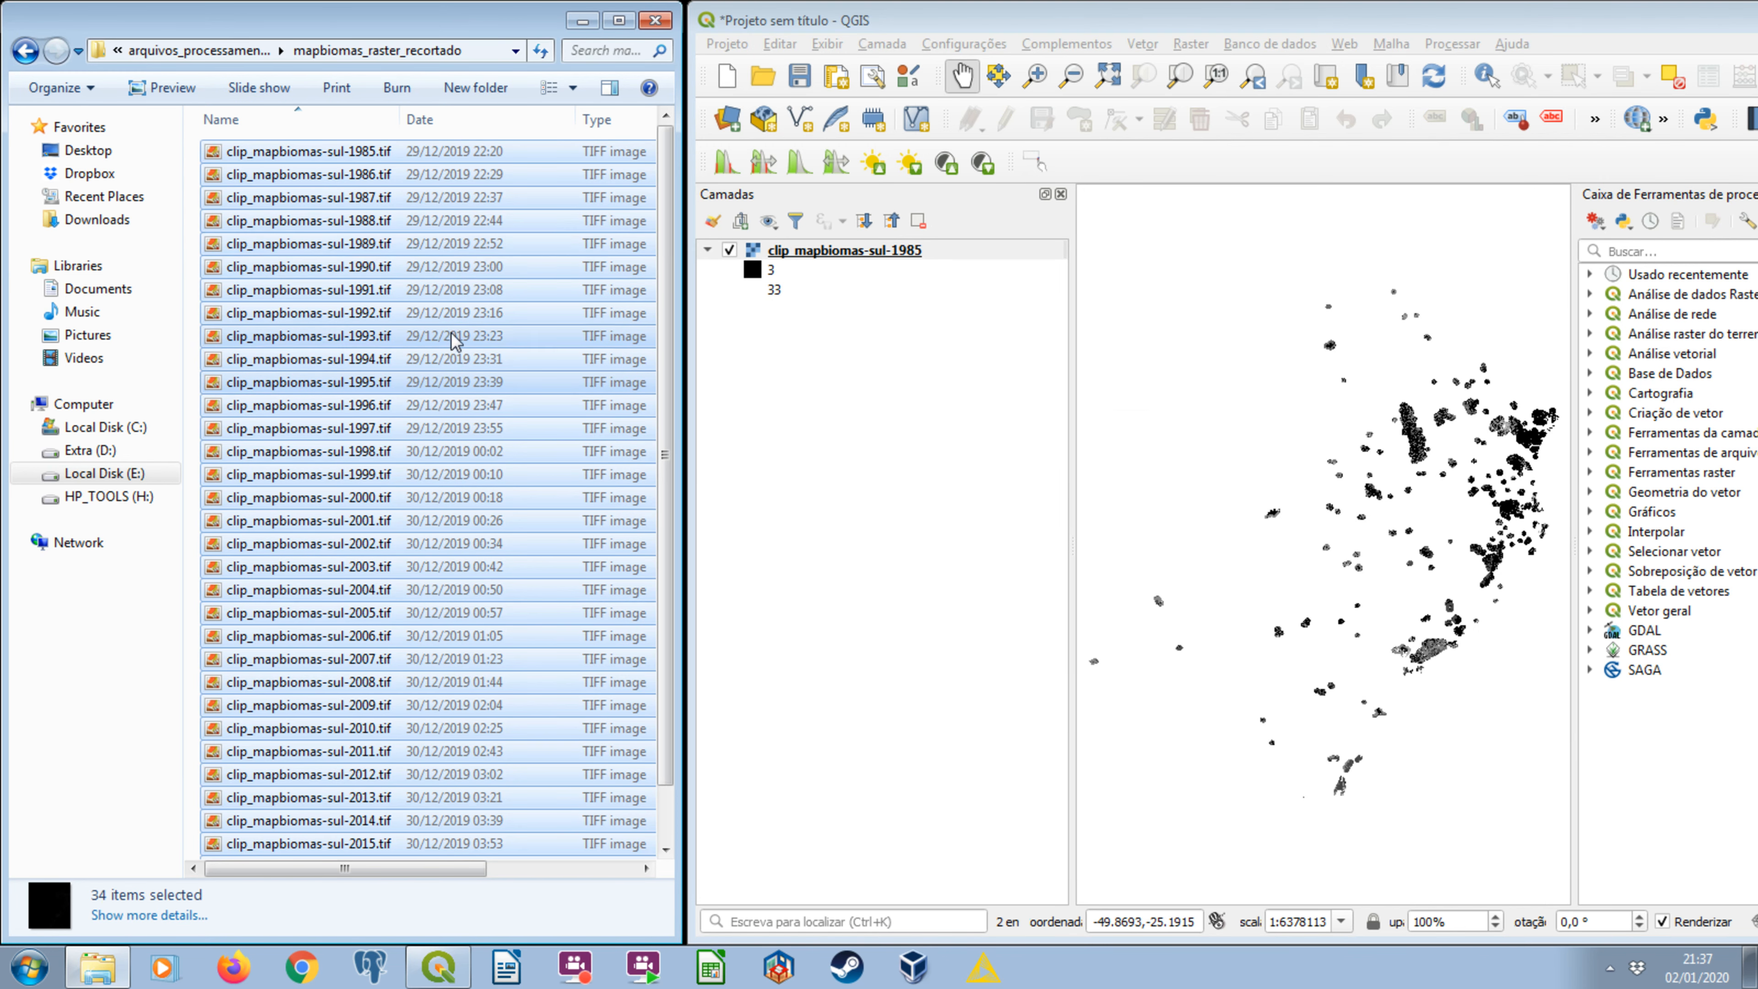
pyautogui.moveTo(1496, 425); pyautogui.dragTo(1424, 457)
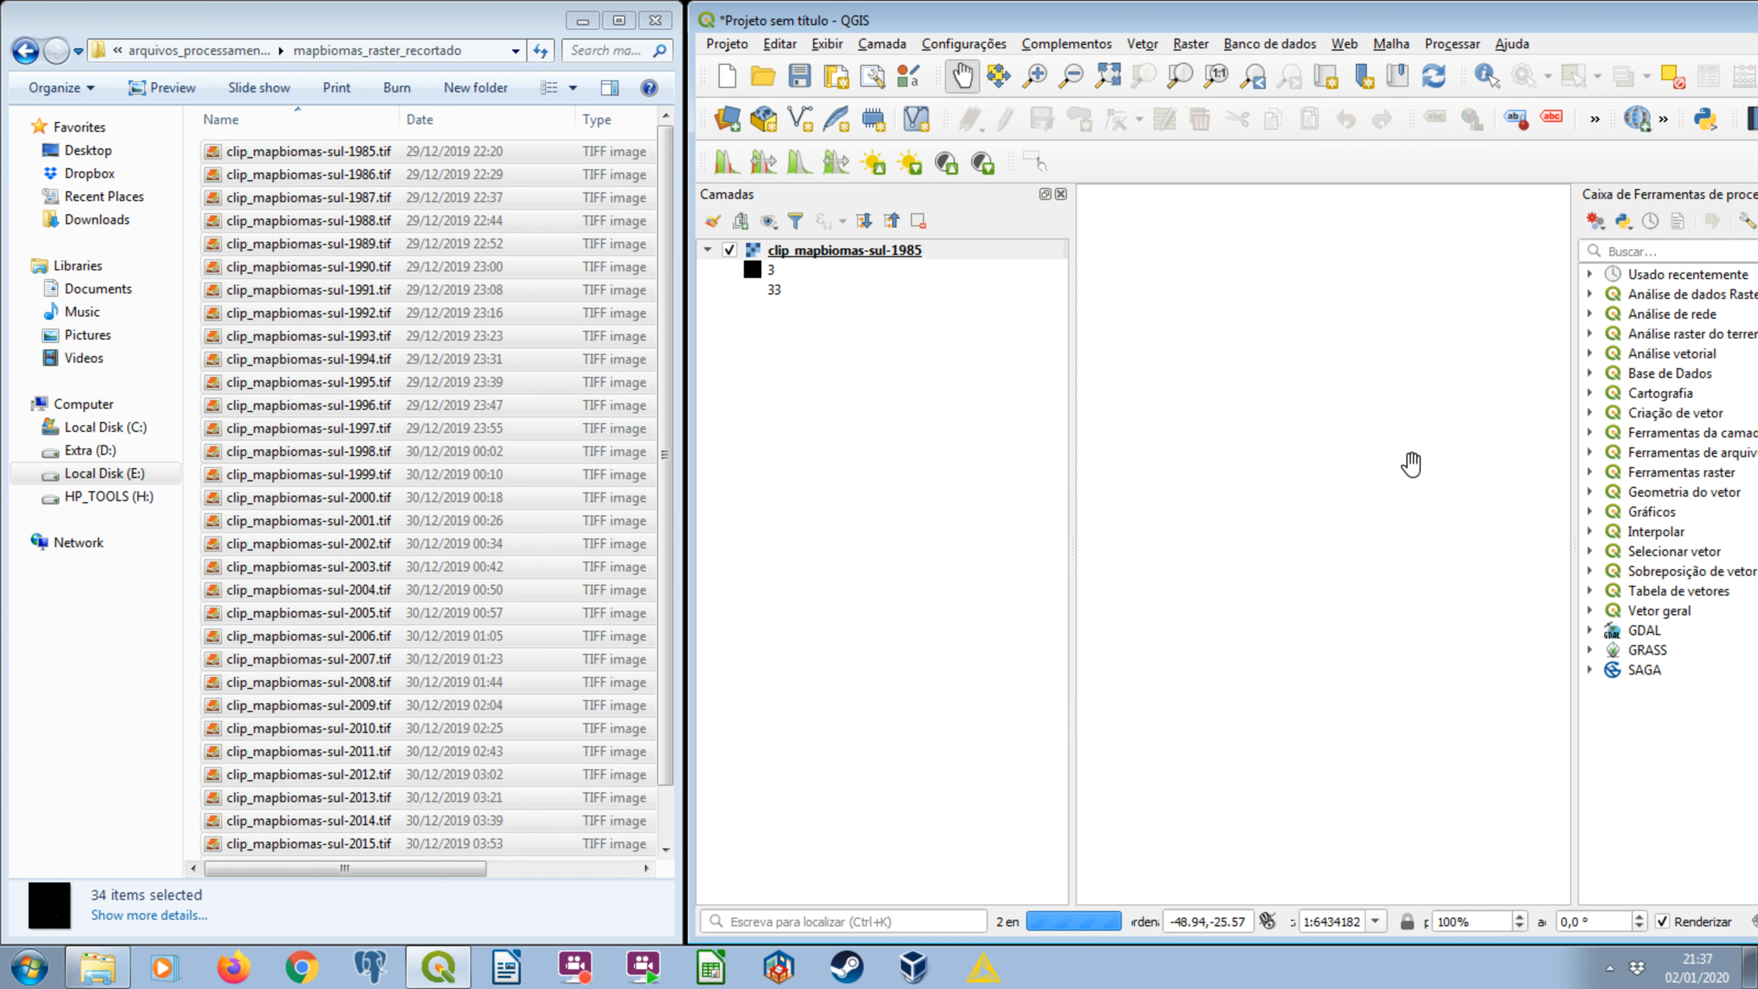
pyautogui.scroll(2, 1411, 463)
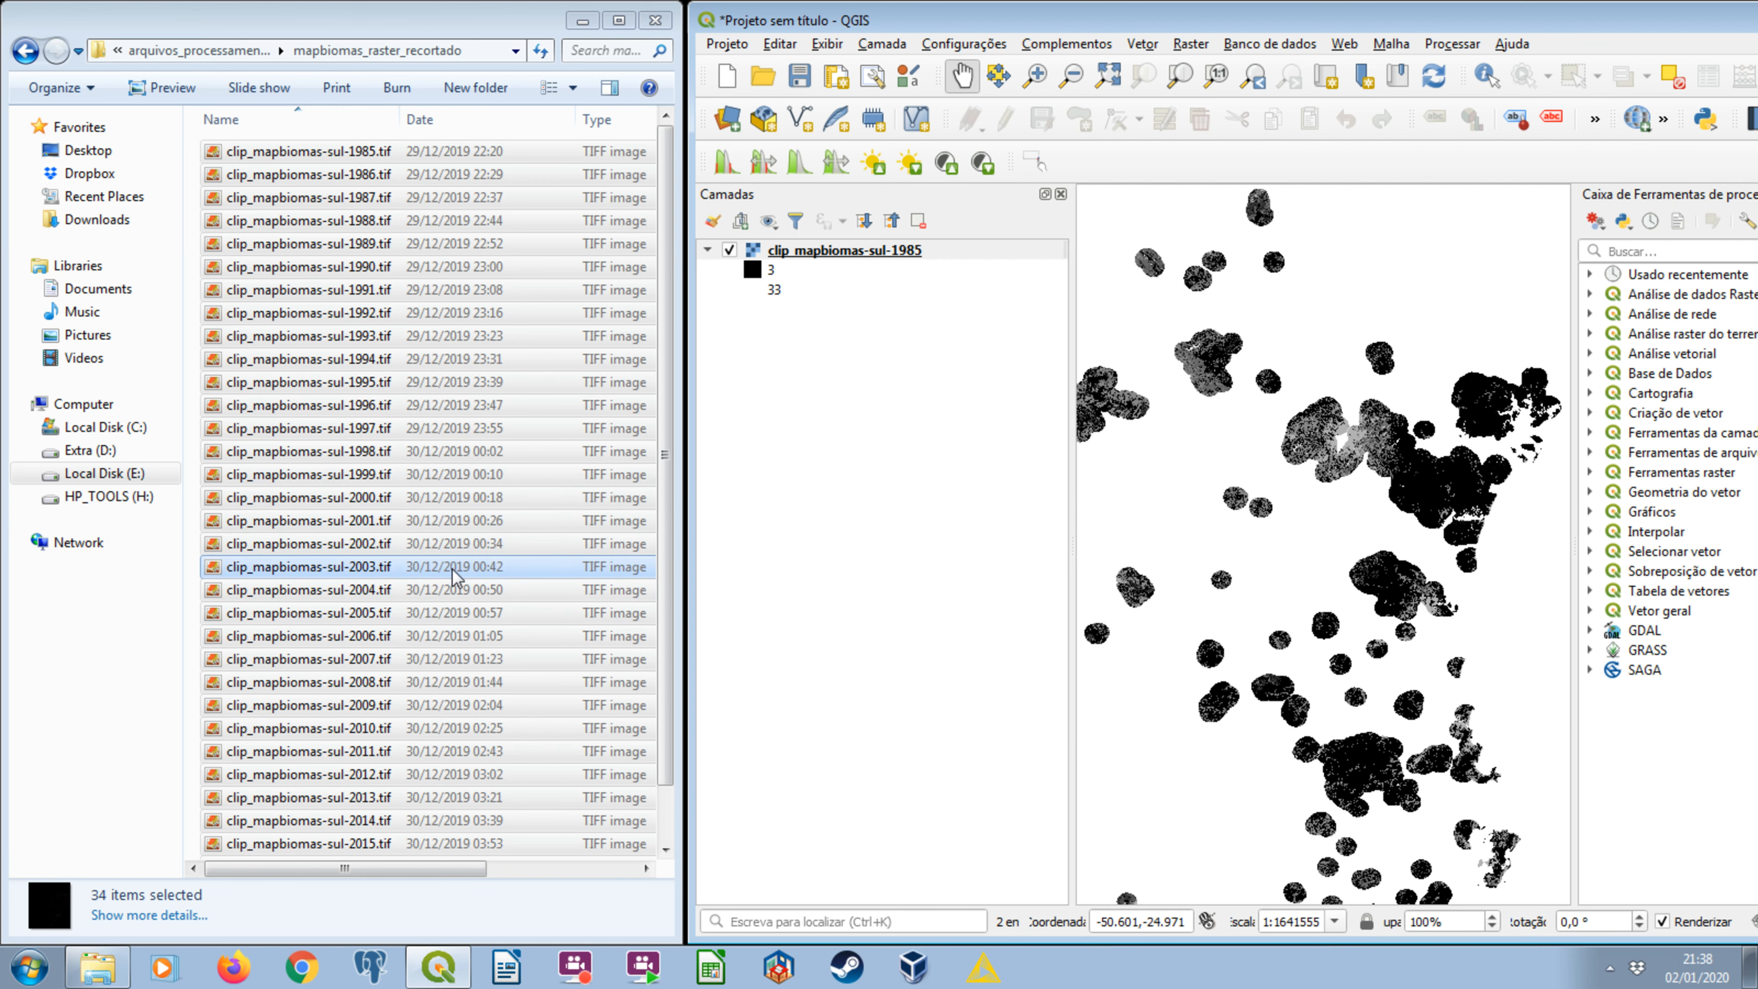
pyautogui.click(852, 251)
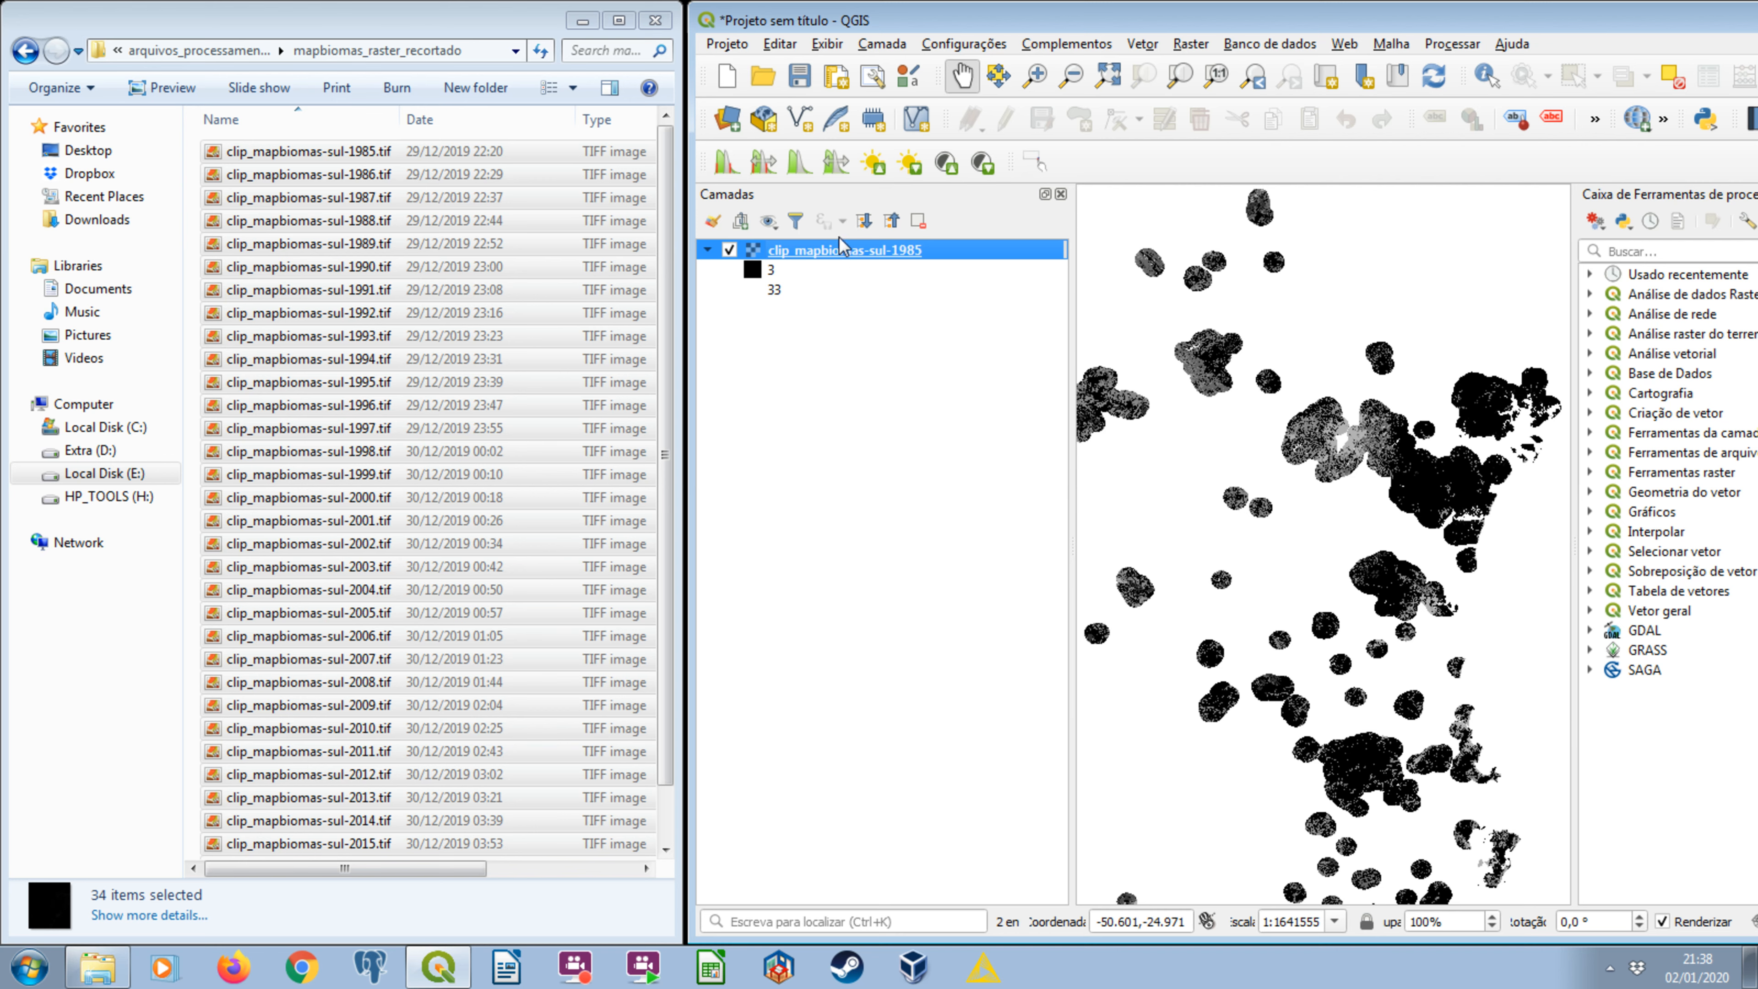
# Return to the arquivos_processamento folder and select buffer_5000m_ucs.gpkg.
pyautogui.click(26, 55)
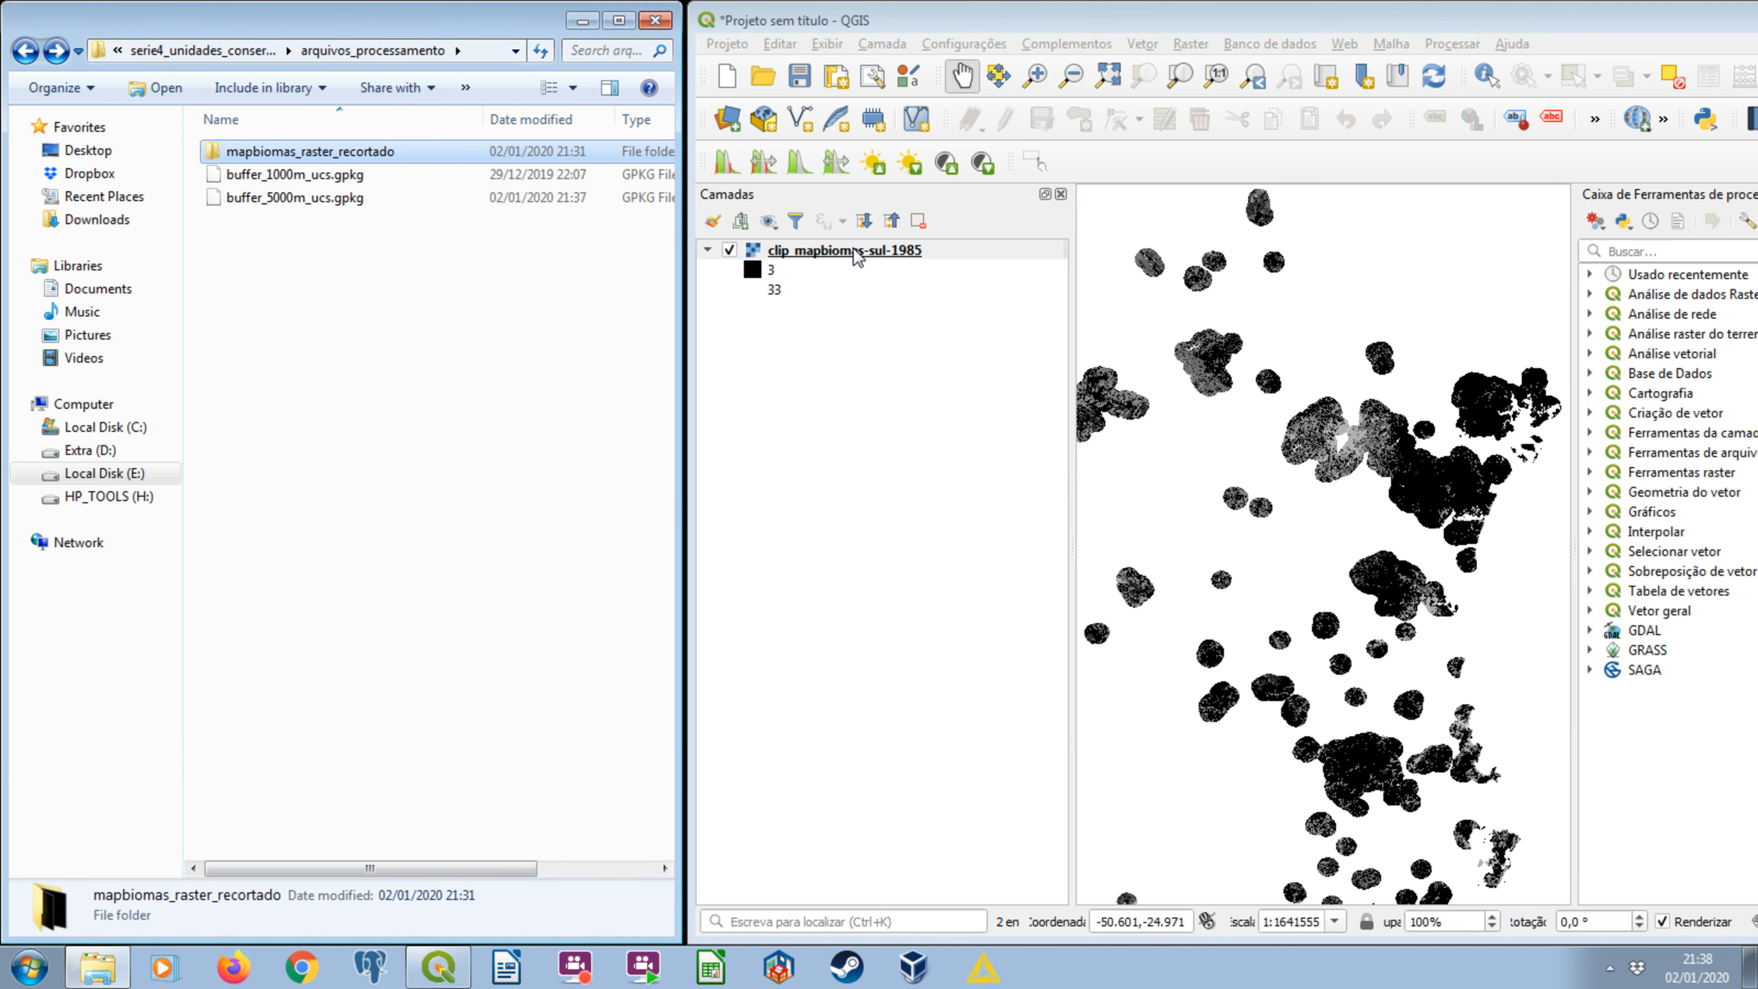
pyautogui.click(884, 321)
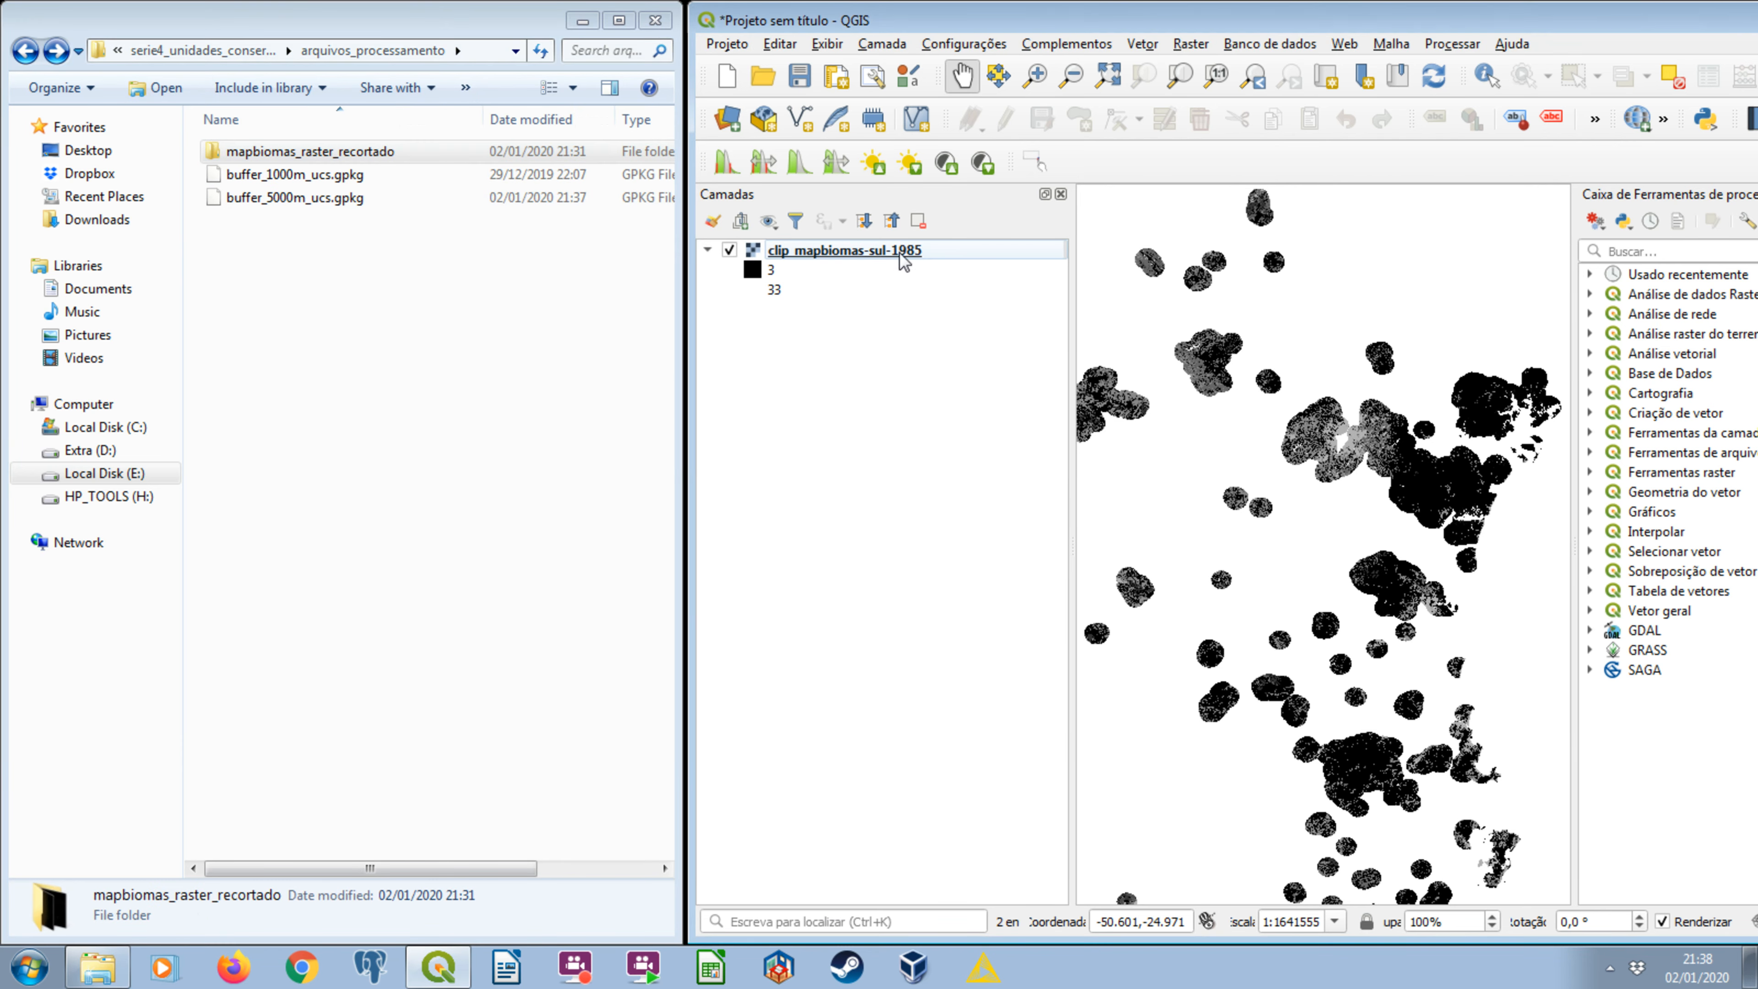
pyautogui.click(294, 198)
# Add the vetor_ucs_dissolvidas table from the unidades_conservacao schema of the postgres PostGIS database to the map using DB Manager.
pyautogui.click(1270, 44)
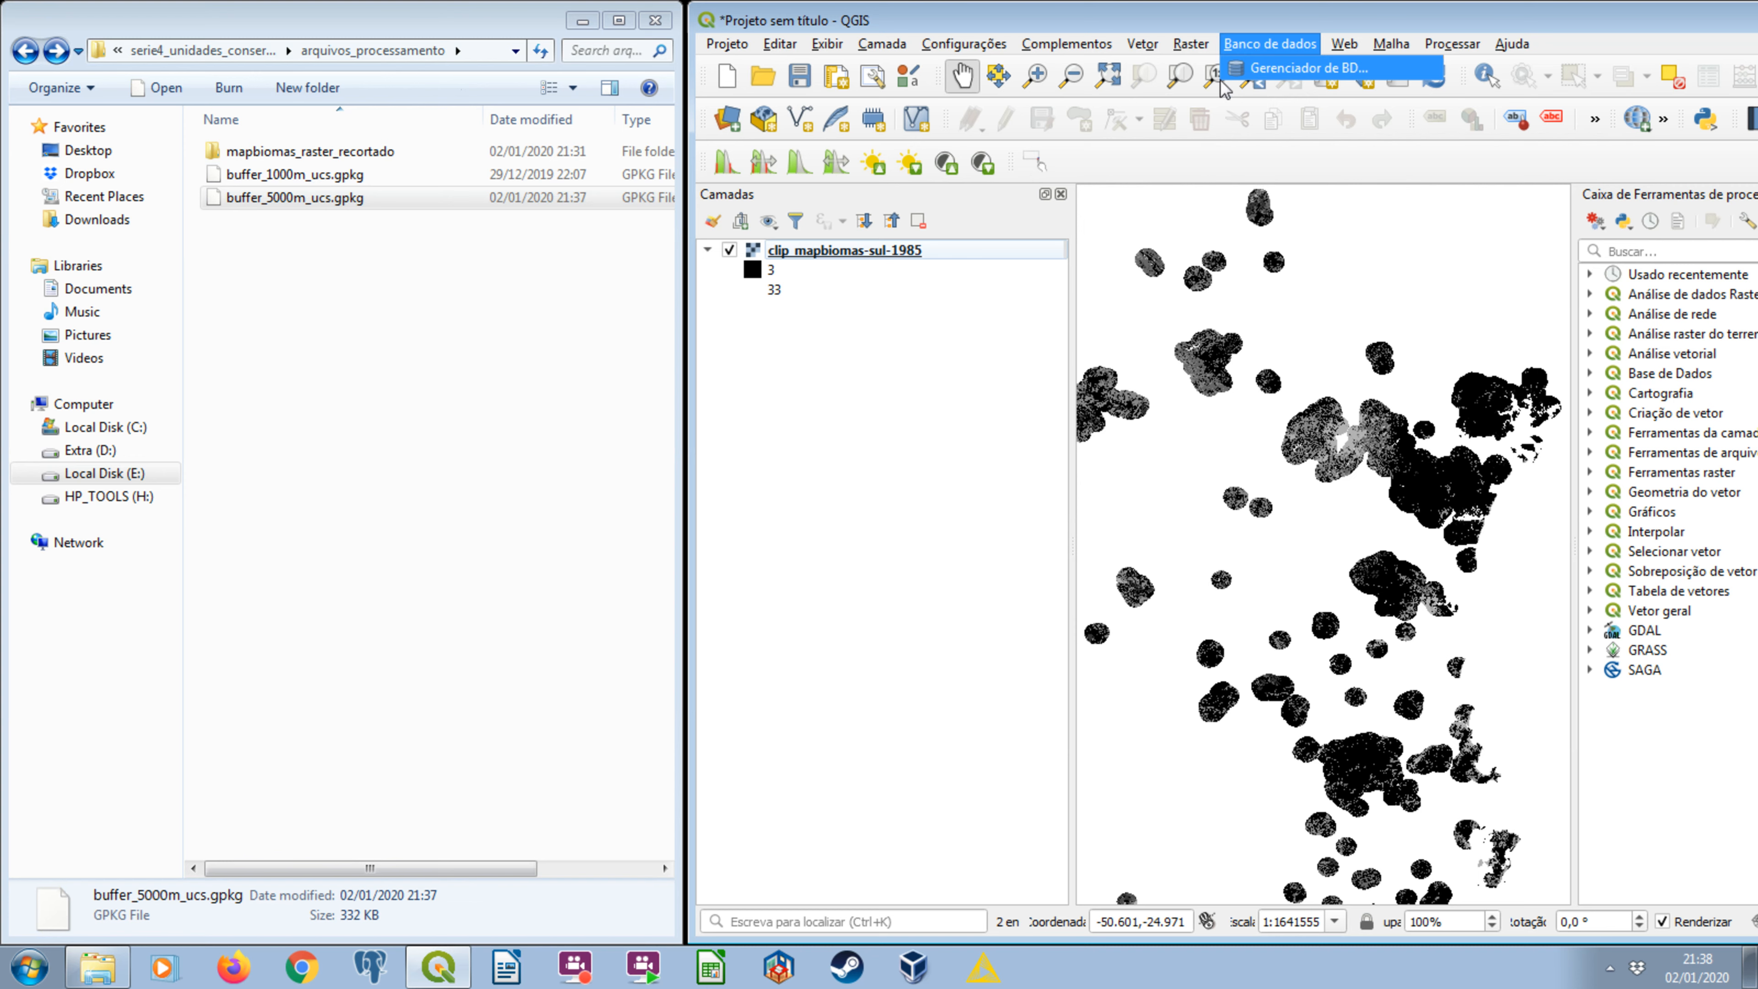
pyautogui.press('Return')
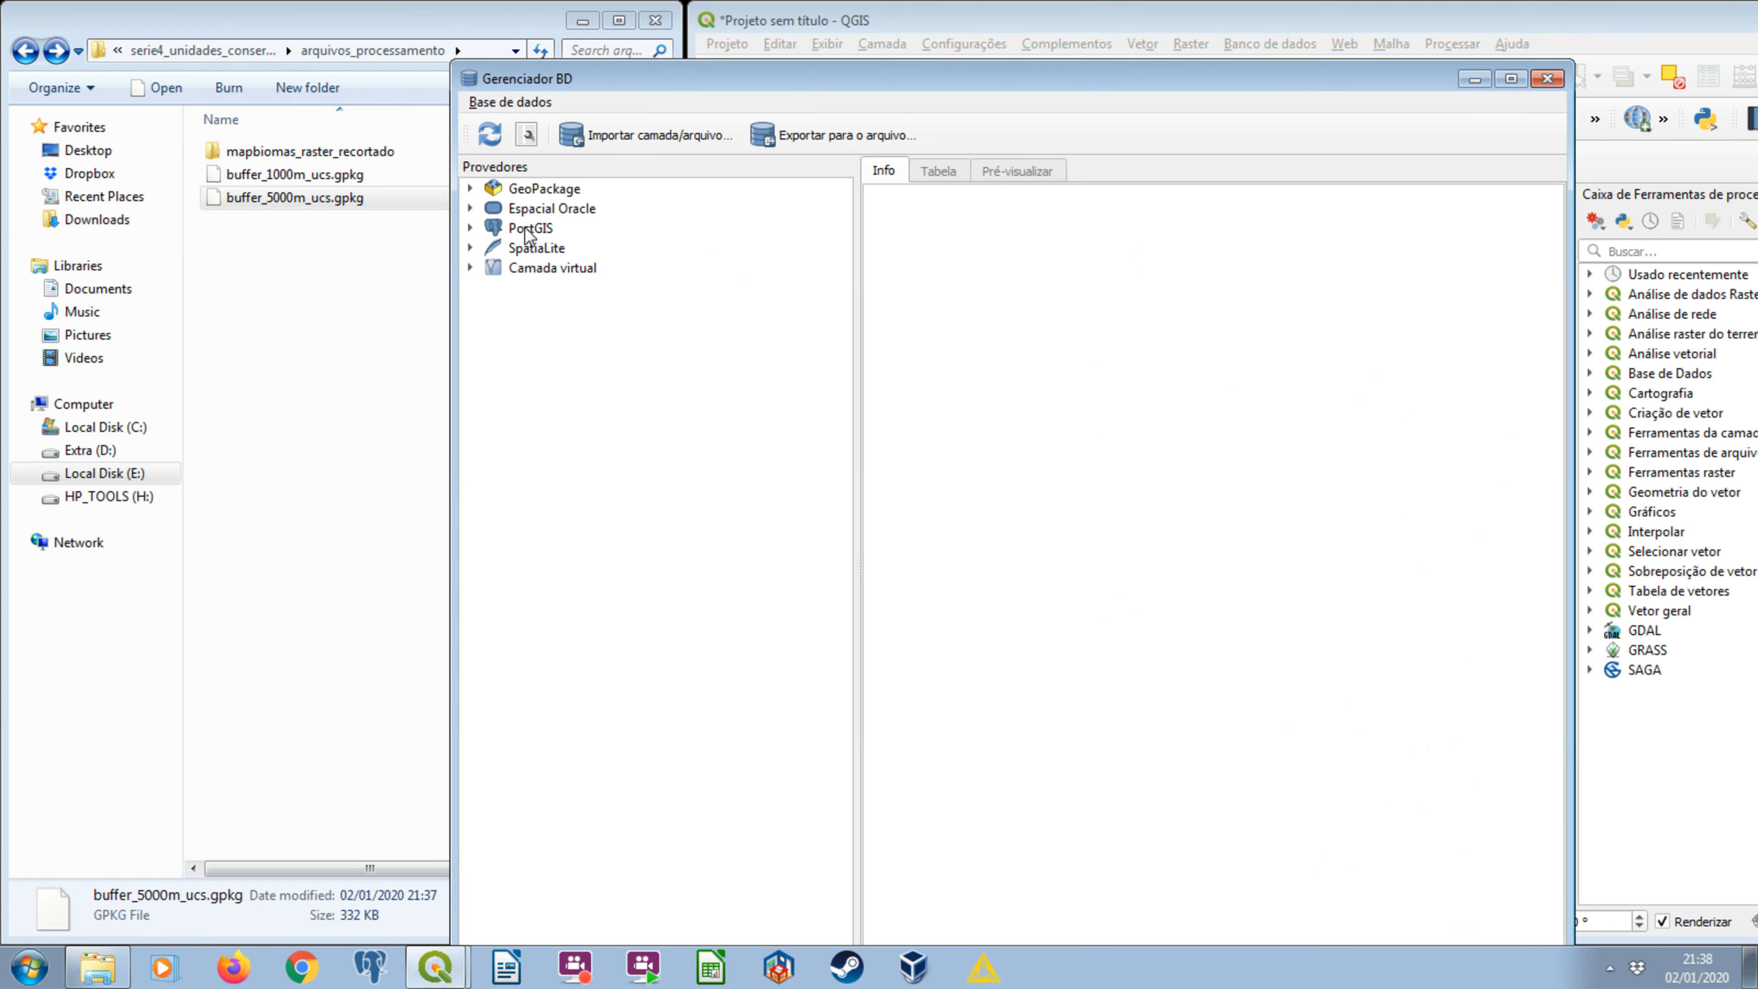
pyautogui.click(471, 228)
pyautogui.click(492, 247)
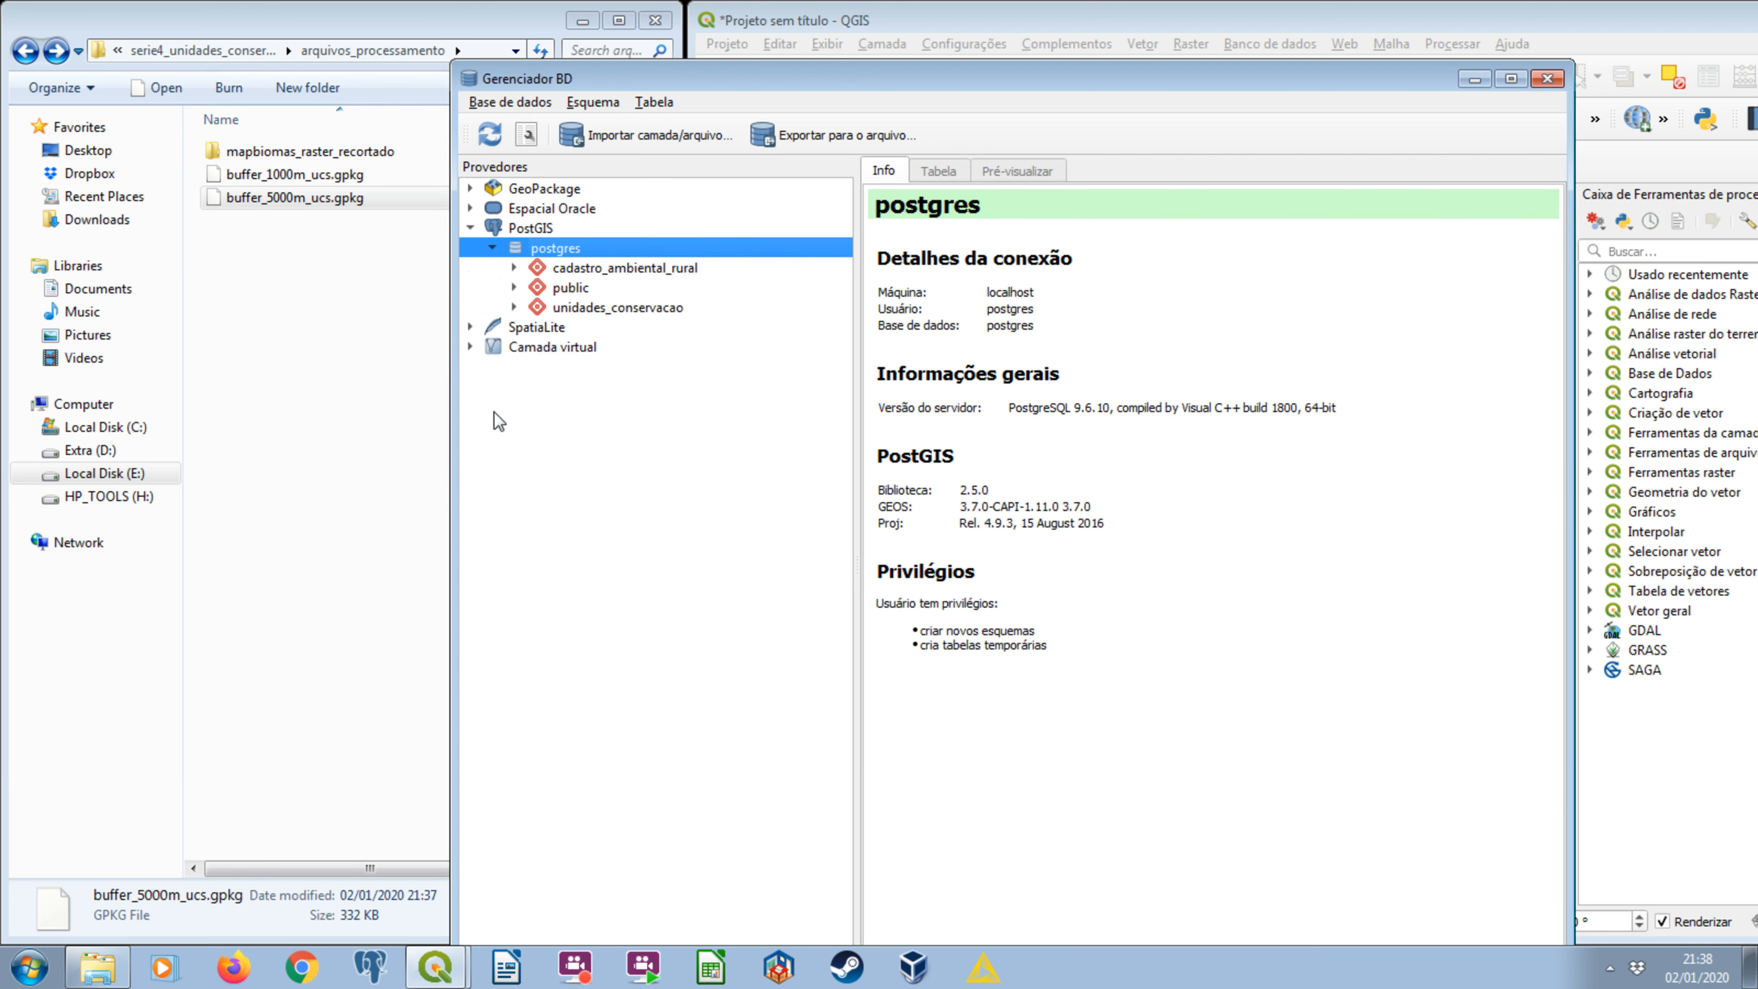
pyautogui.click(514, 307)
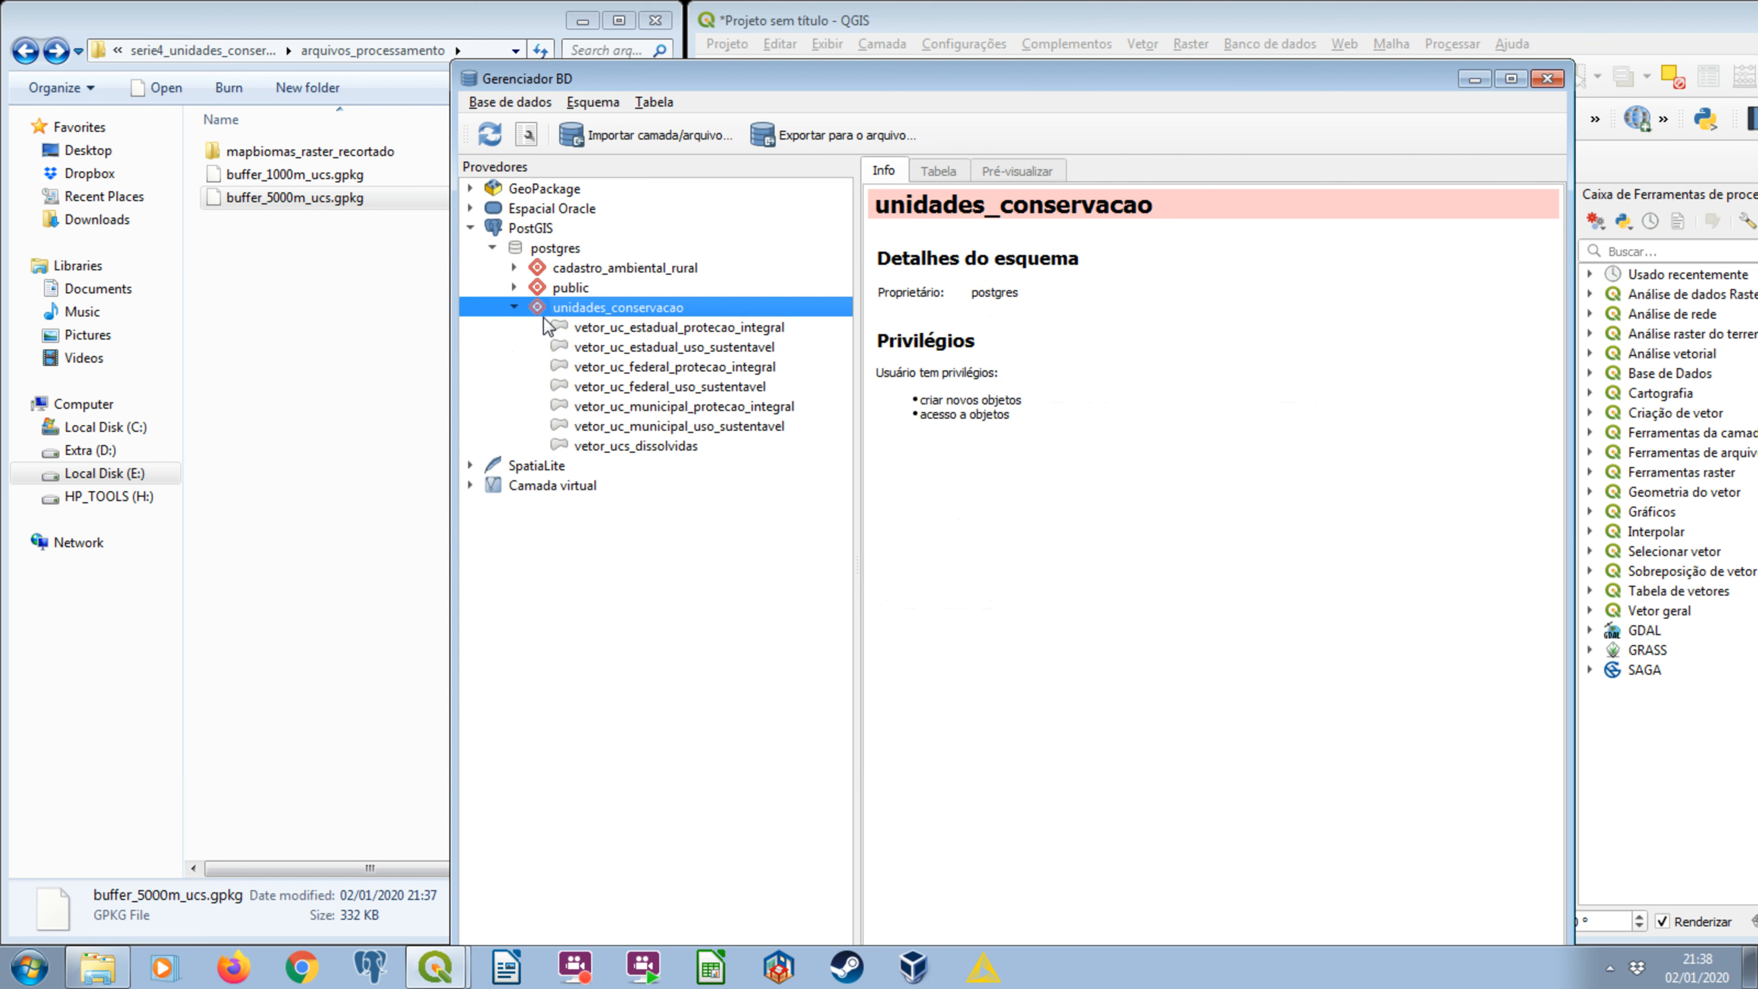
pyautogui.click(631, 446)
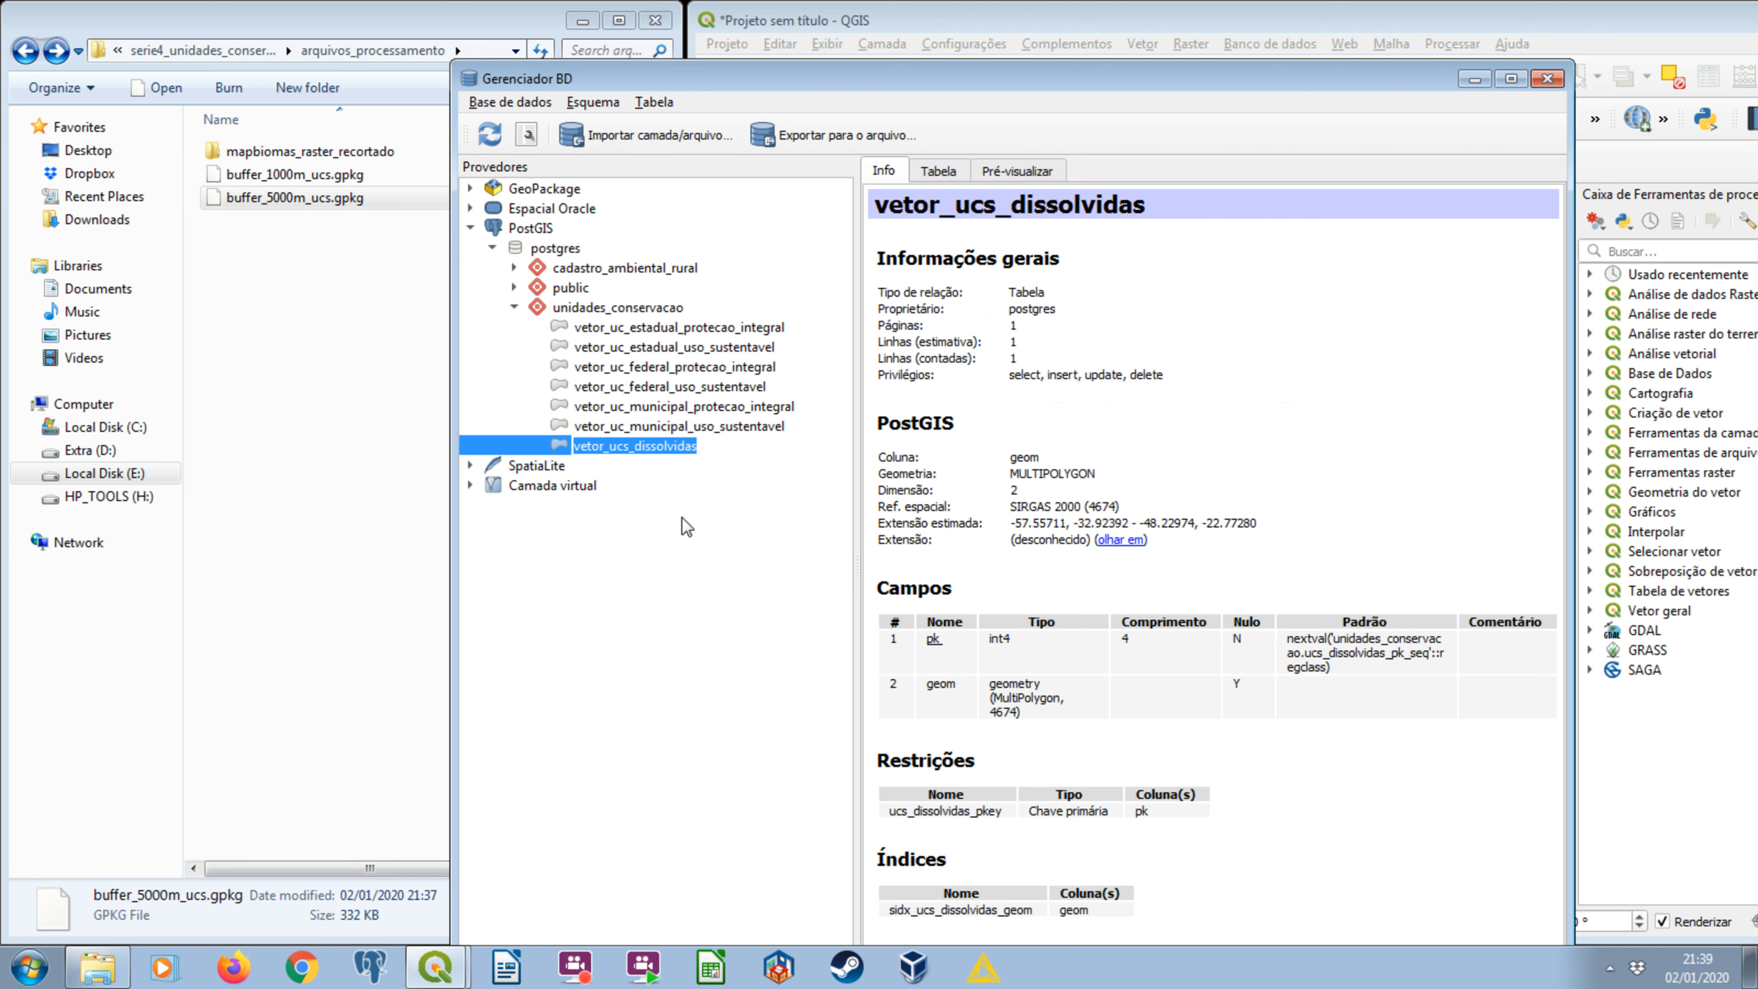
pyautogui.moveTo(948, 68); pyautogui.dragTo(1059, 333)
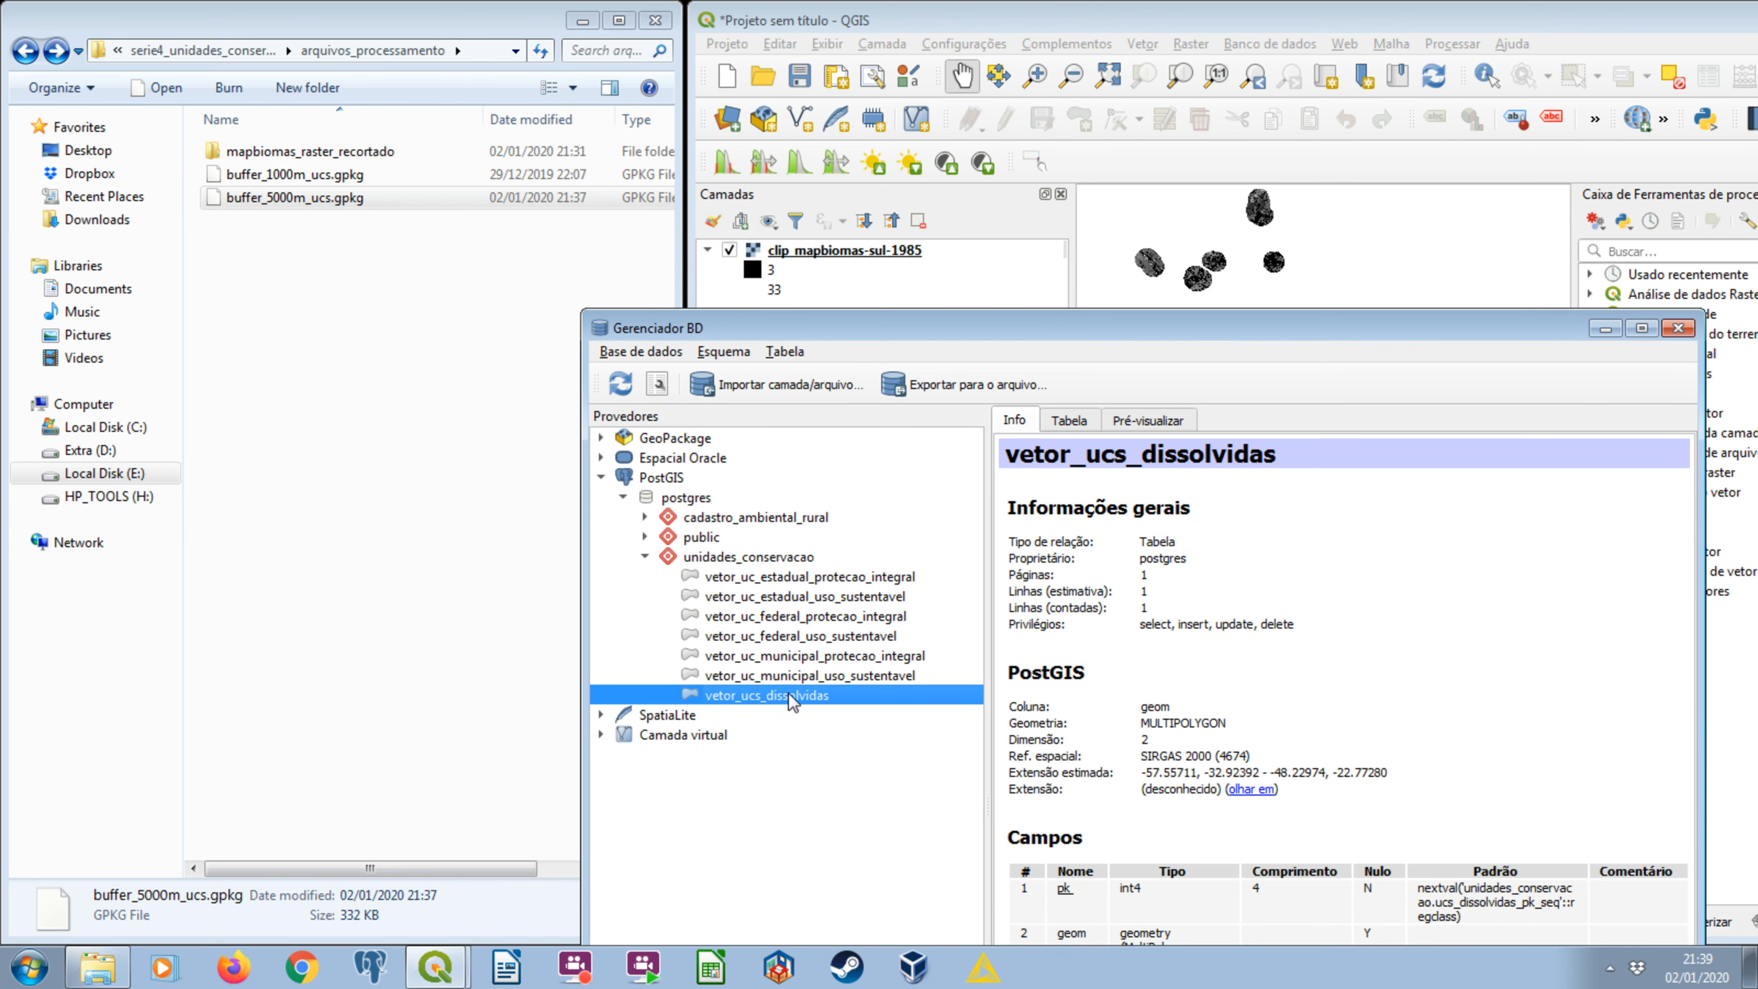
pyautogui.click(1603, 329)
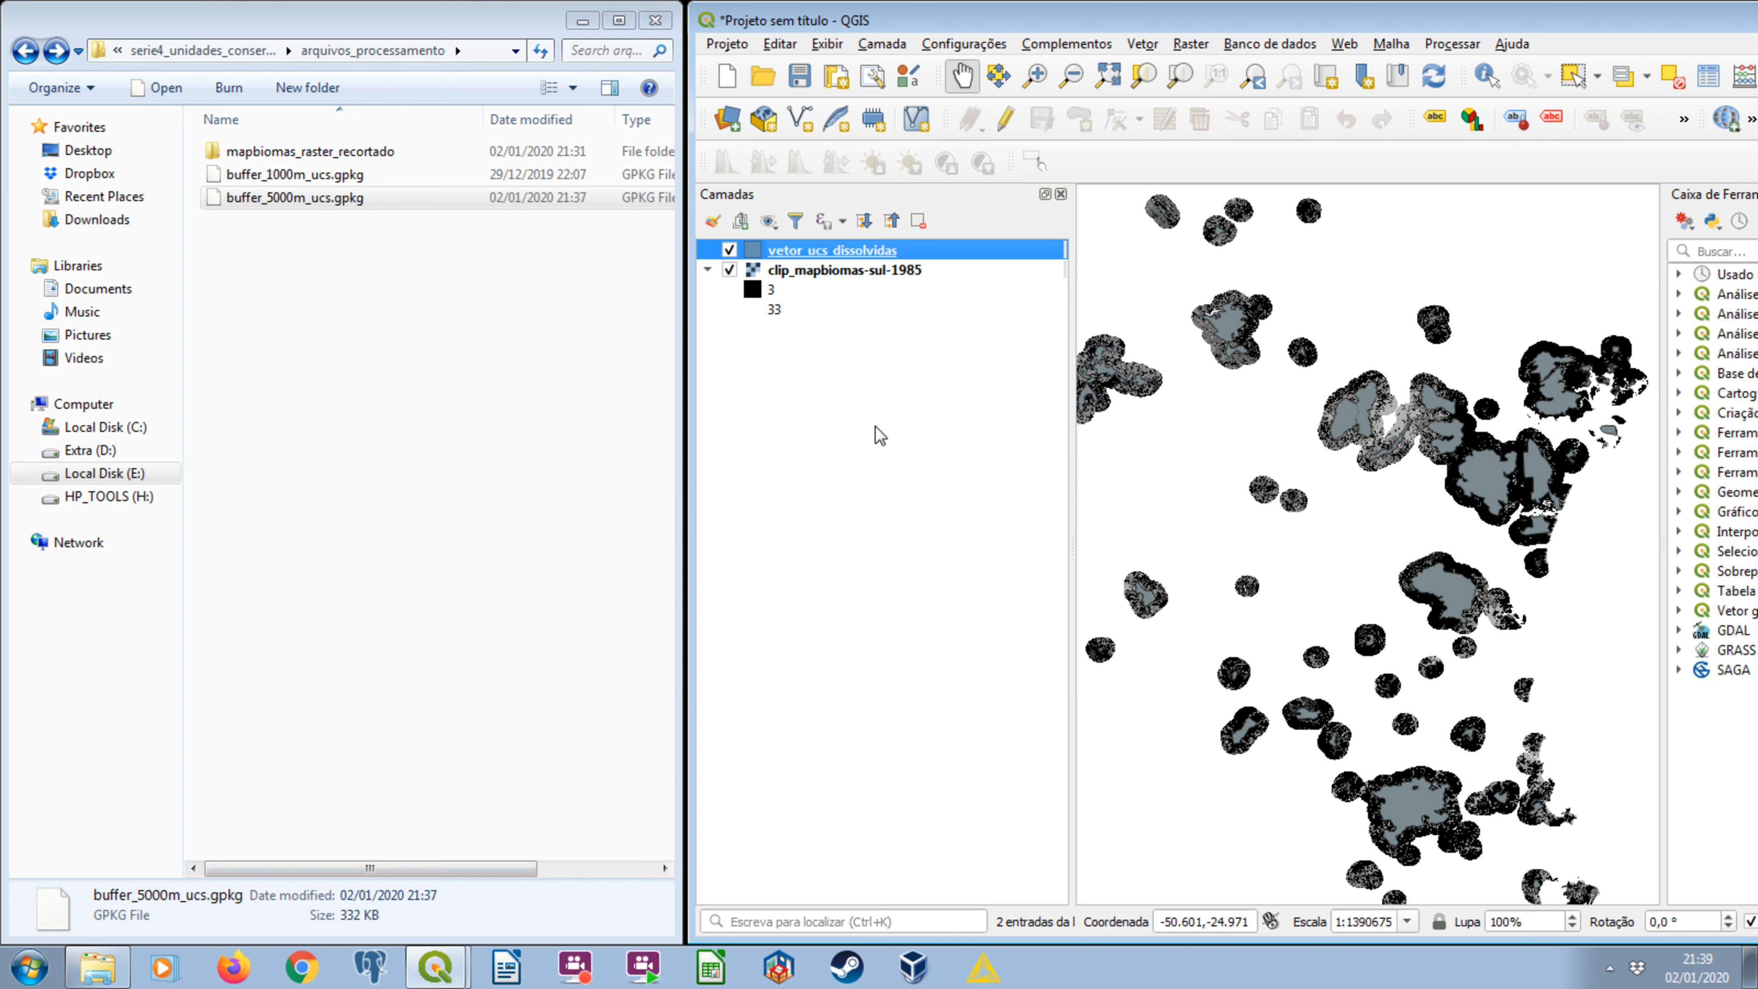
# Hide the clipped raster and add buffer_5000m_ucs.gpkg to the map beneath the visible vetor_ucs_dissolvidas layer.
pyautogui.click(729, 270)
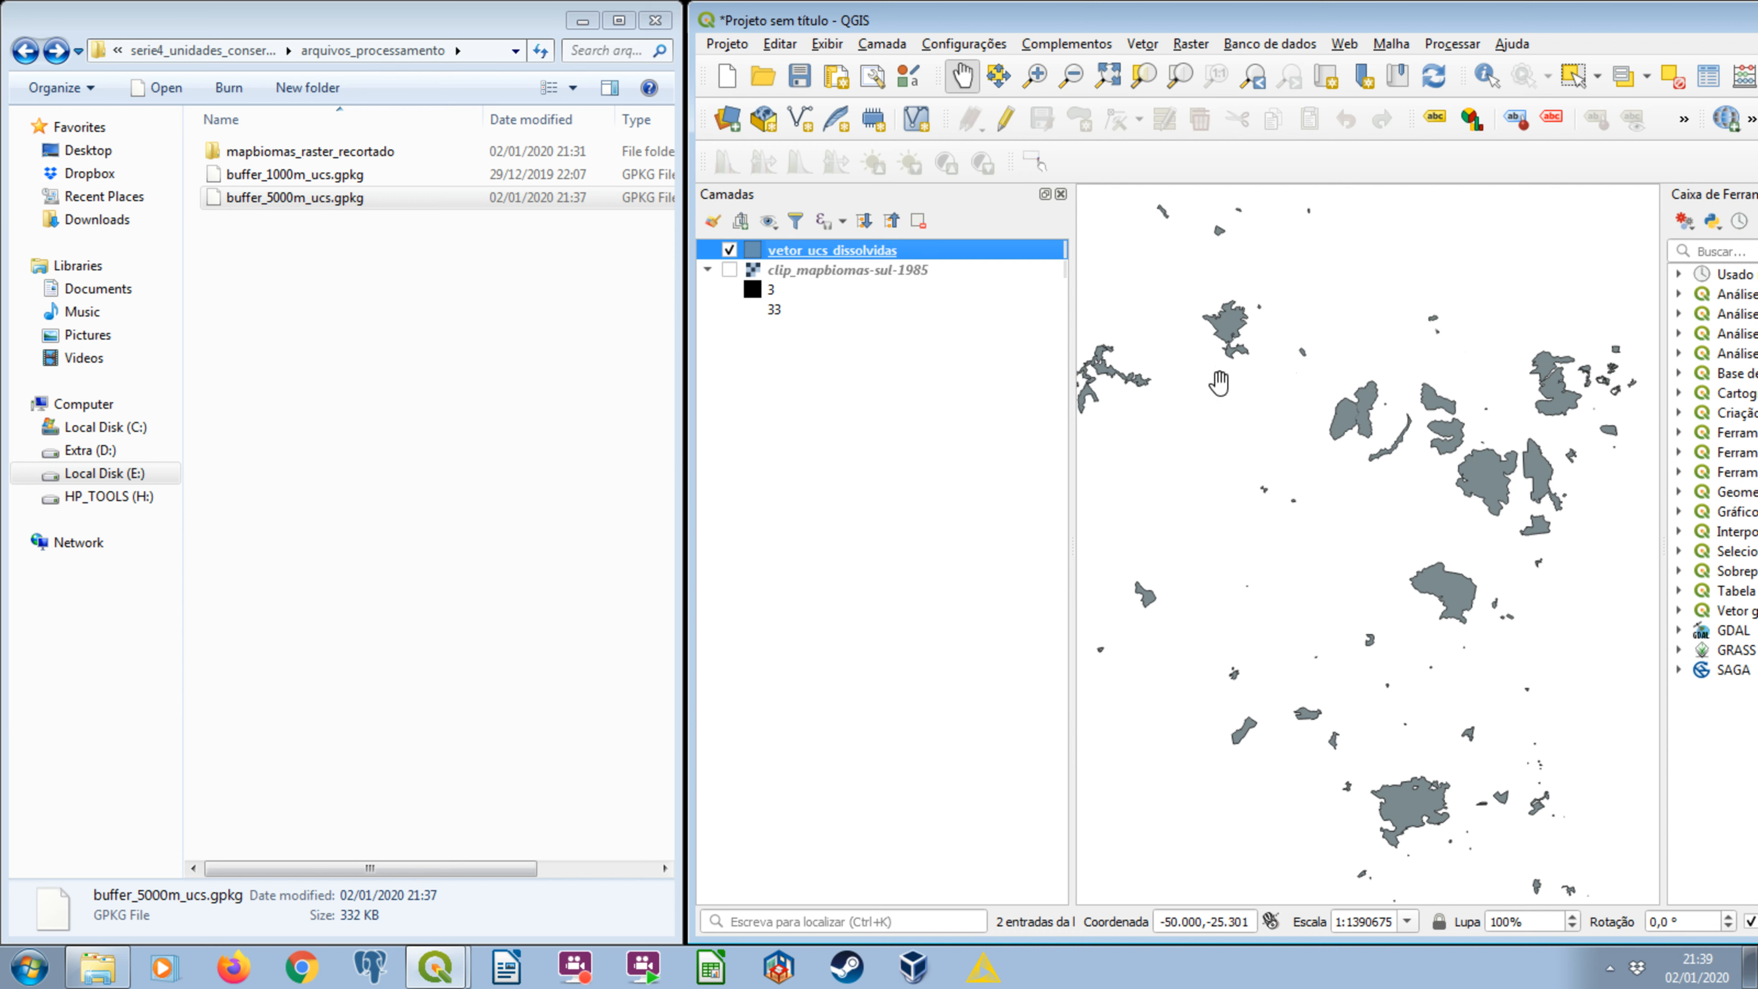
pyautogui.click(729, 250)
pyautogui.click(277, 199)
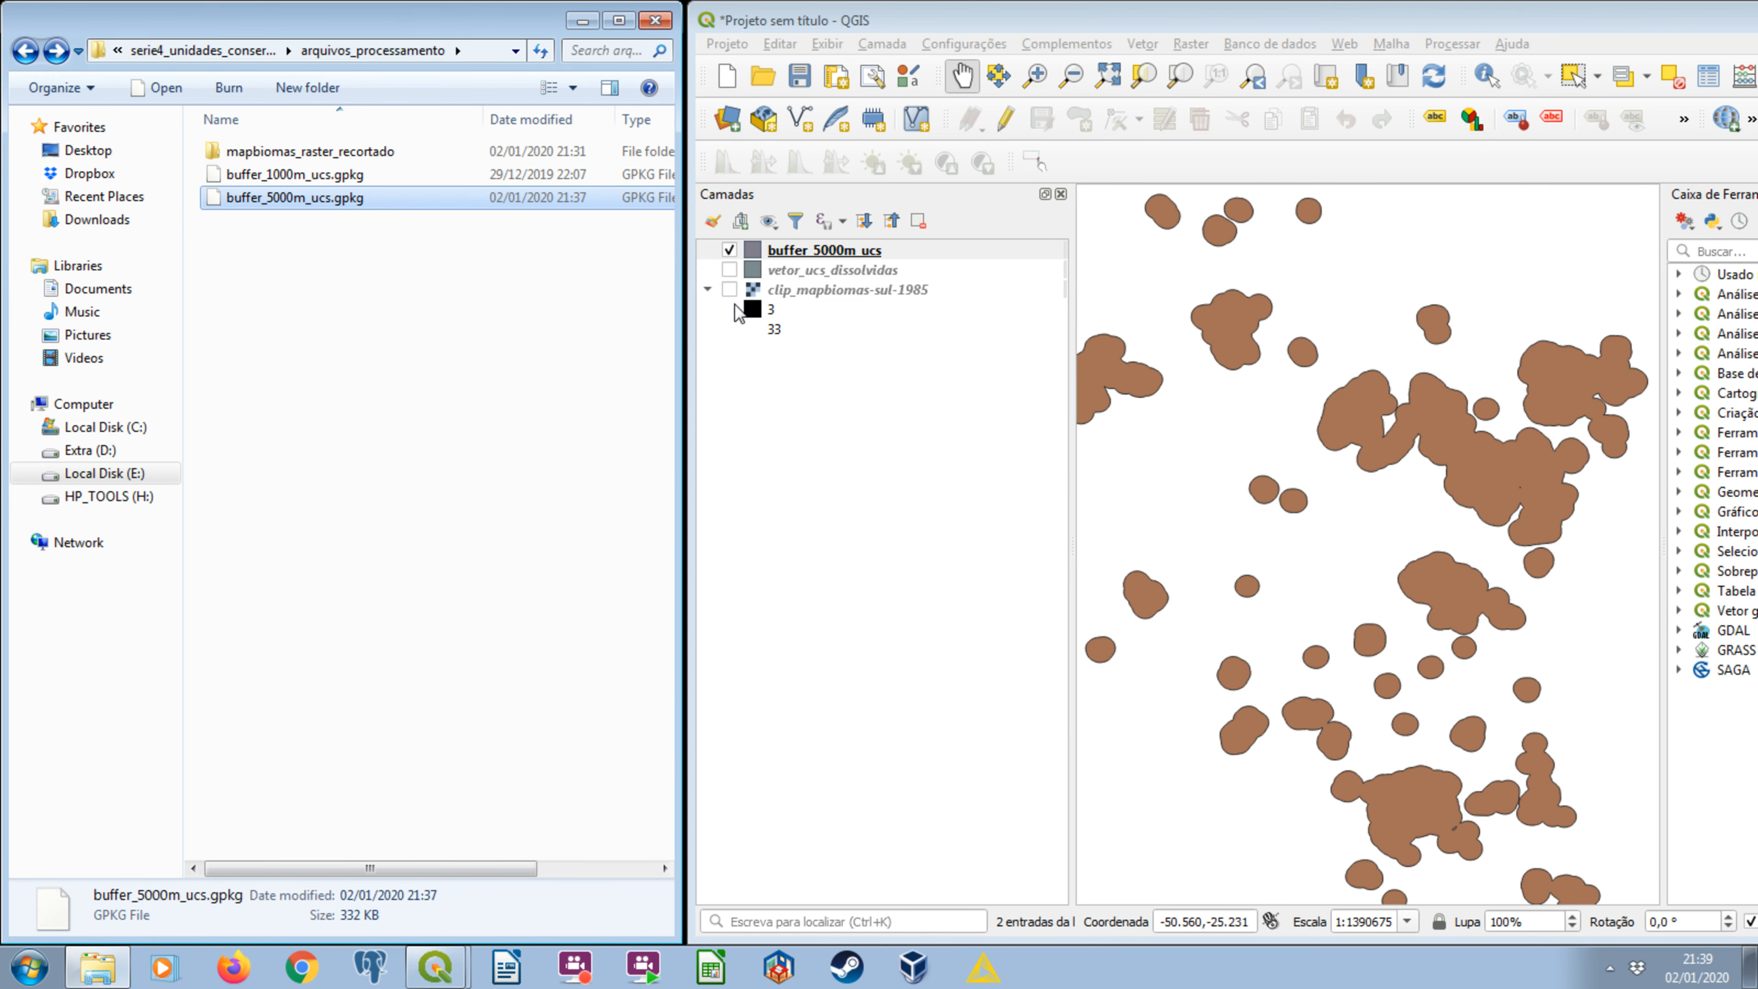
pyautogui.moveTo(774, 274); pyautogui.dragTo(807, 248)
pyautogui.click(729, 250)
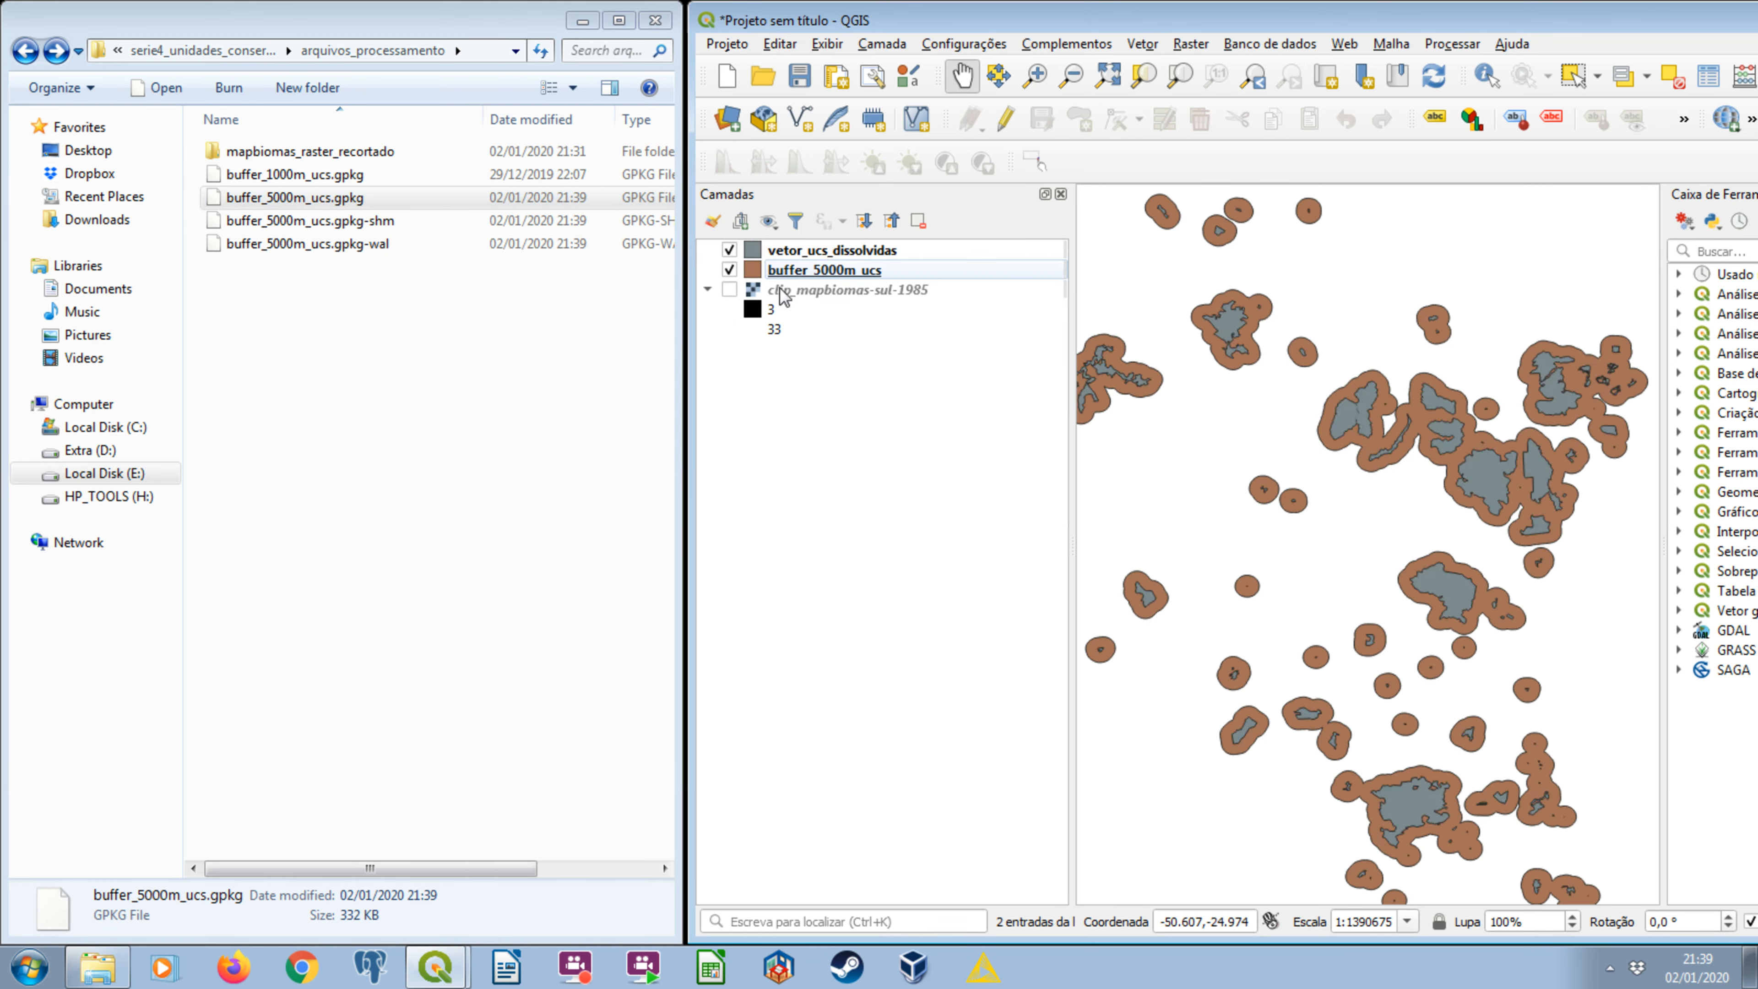
# Display the dissolved units, the 5000 m buffer and the clipped 1985 raster one at a time, ending on vetor_ucs_dissolvidas alone.
pyautogui.click(728, 269)
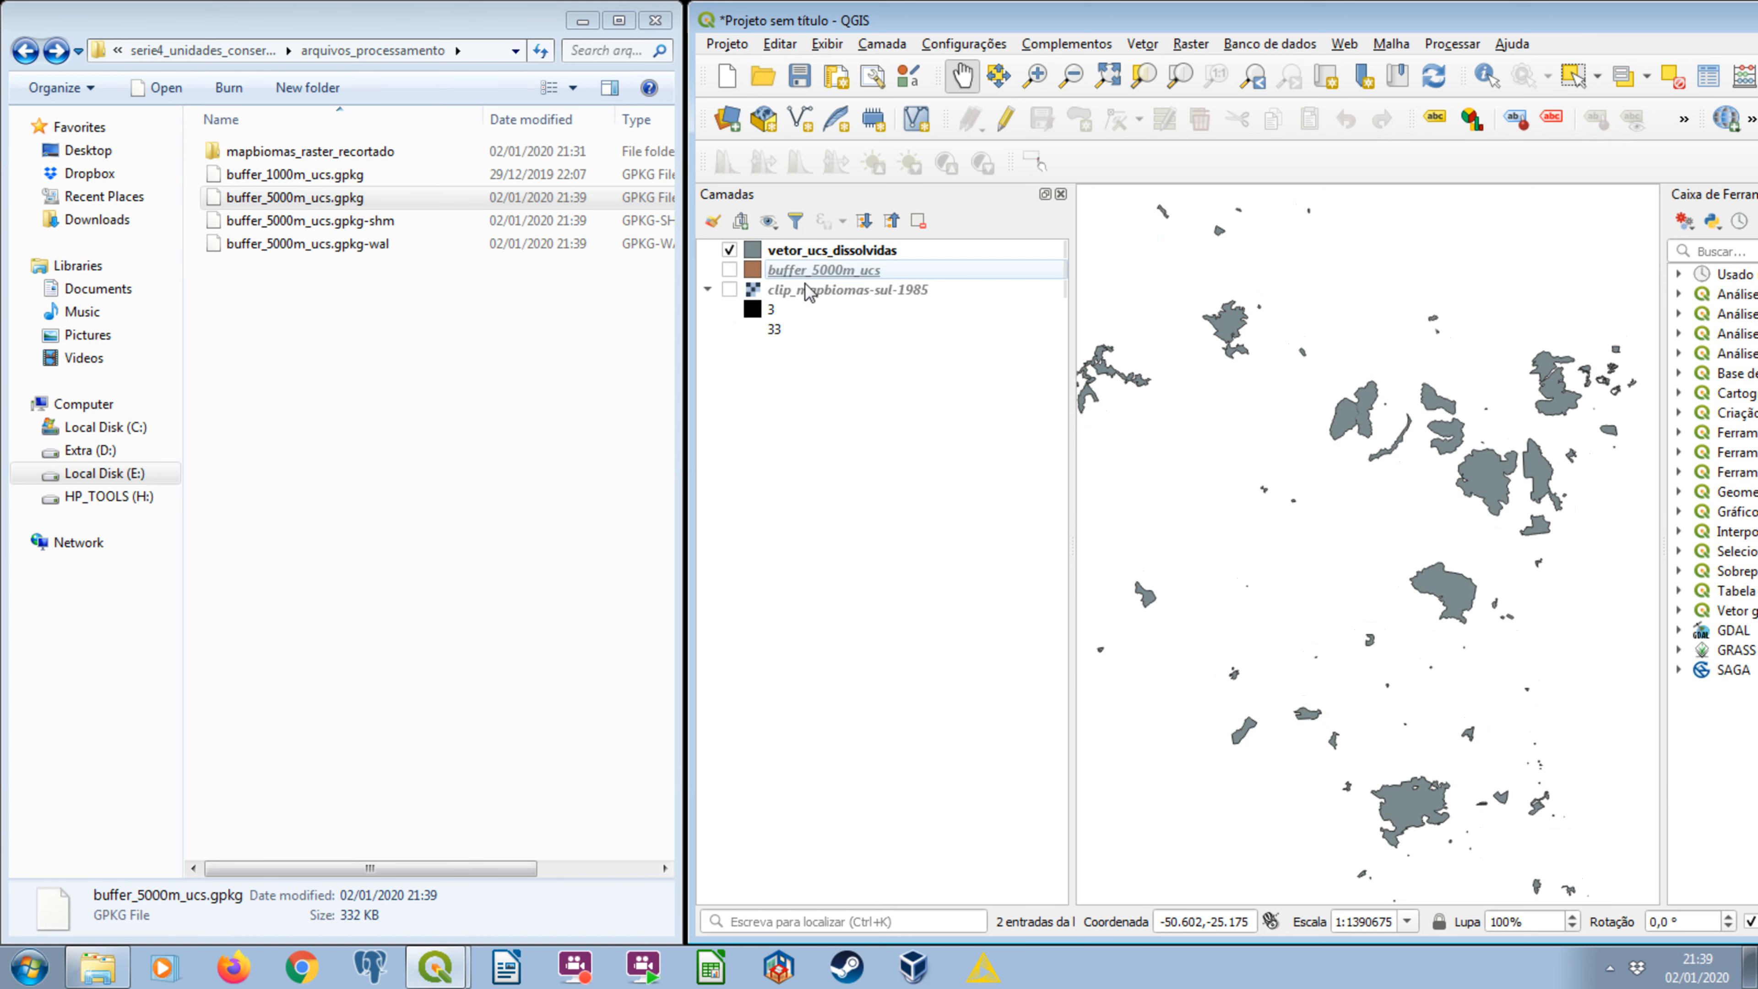
pyautogui.click(730, 250)
pyautogui.click(729, 269)
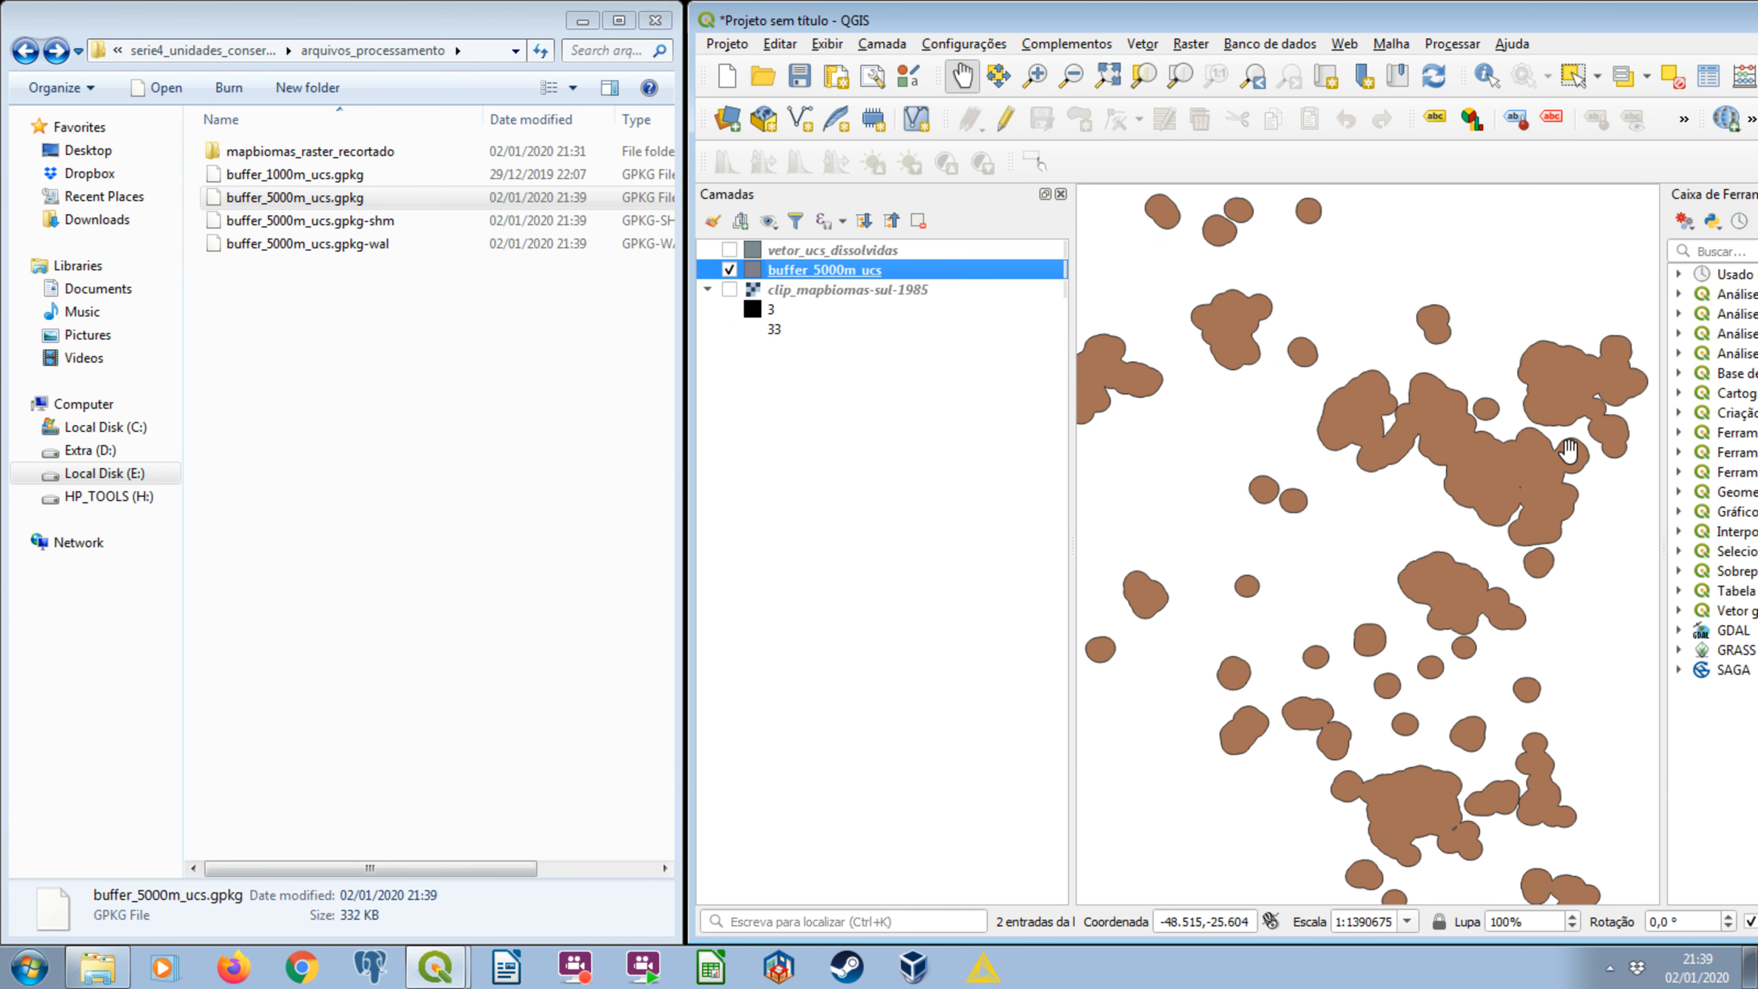
pyautogui.click(730, 269)
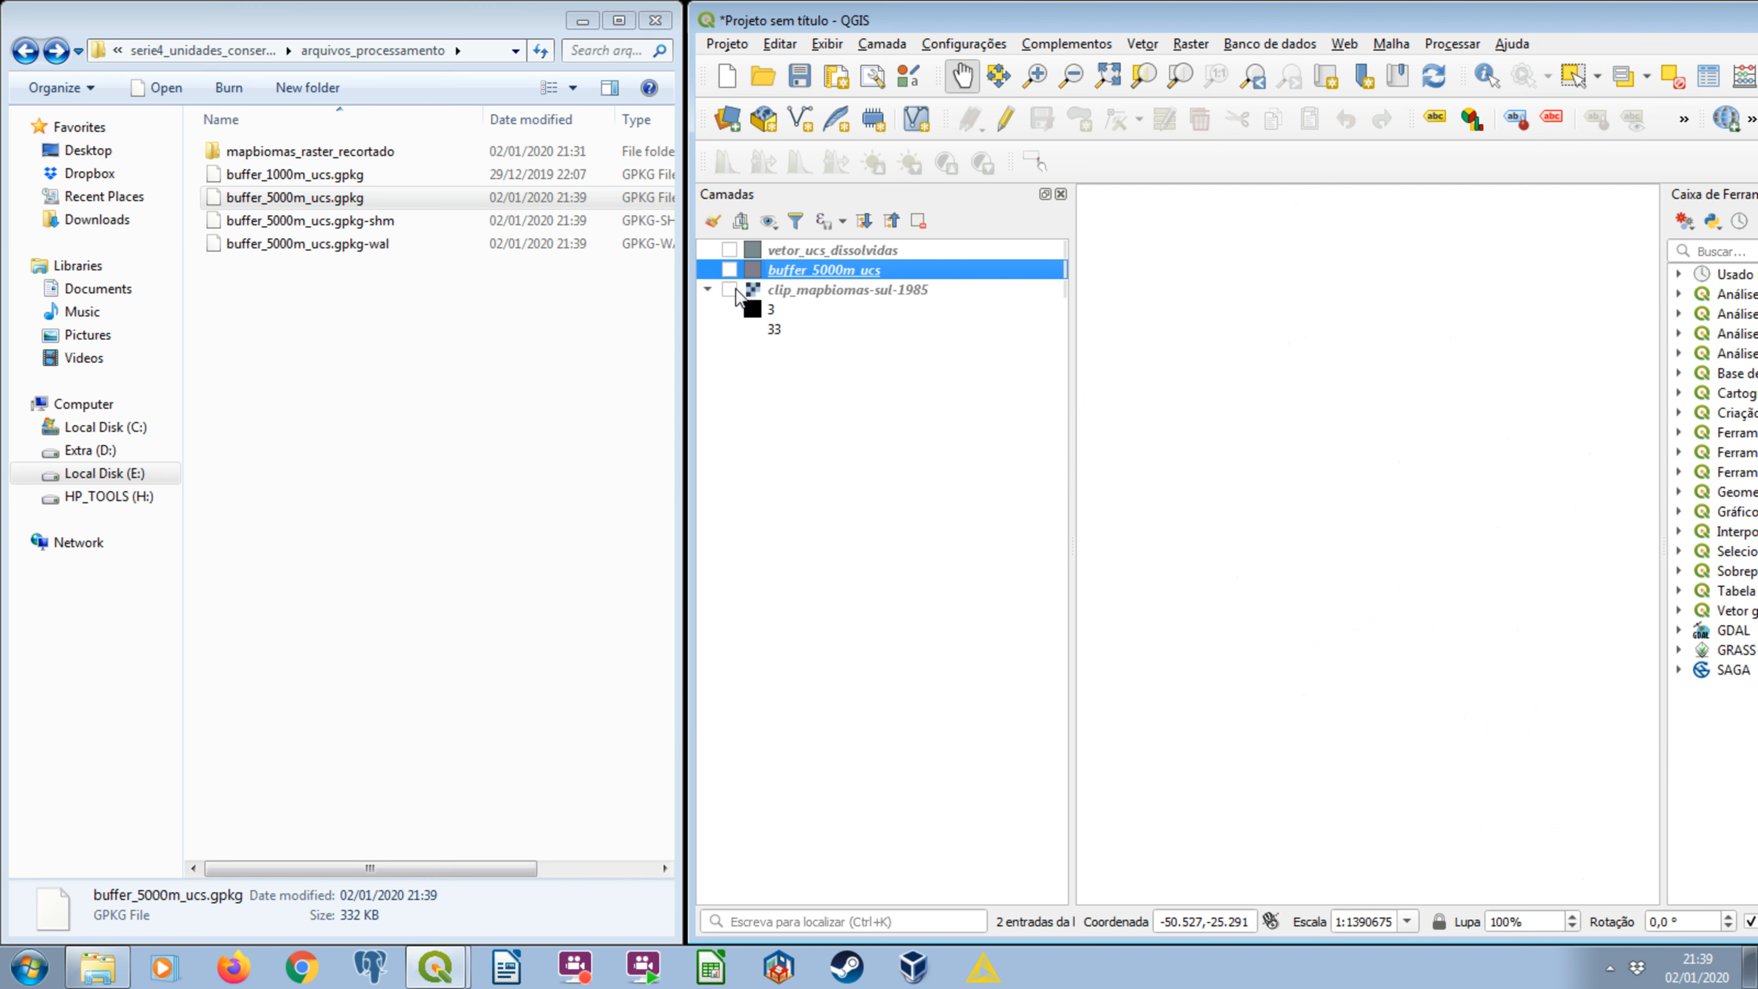
pyautogui.click(729, 290)
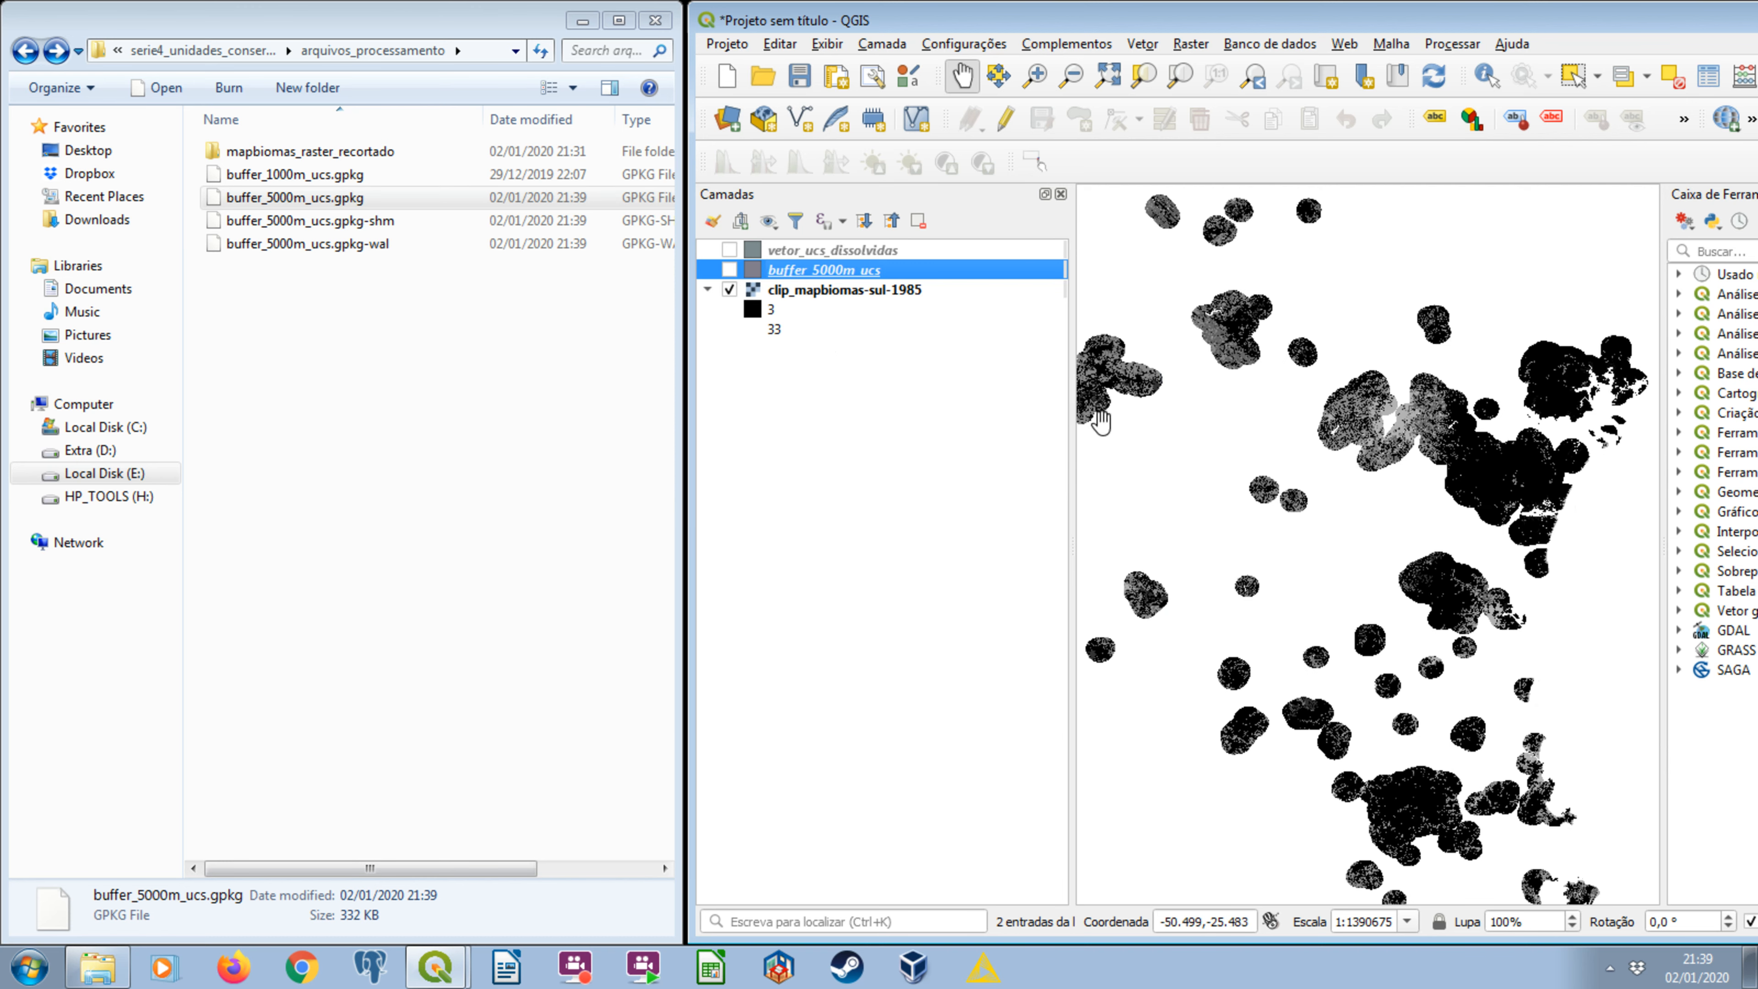
pyautogui.click(844, 291)
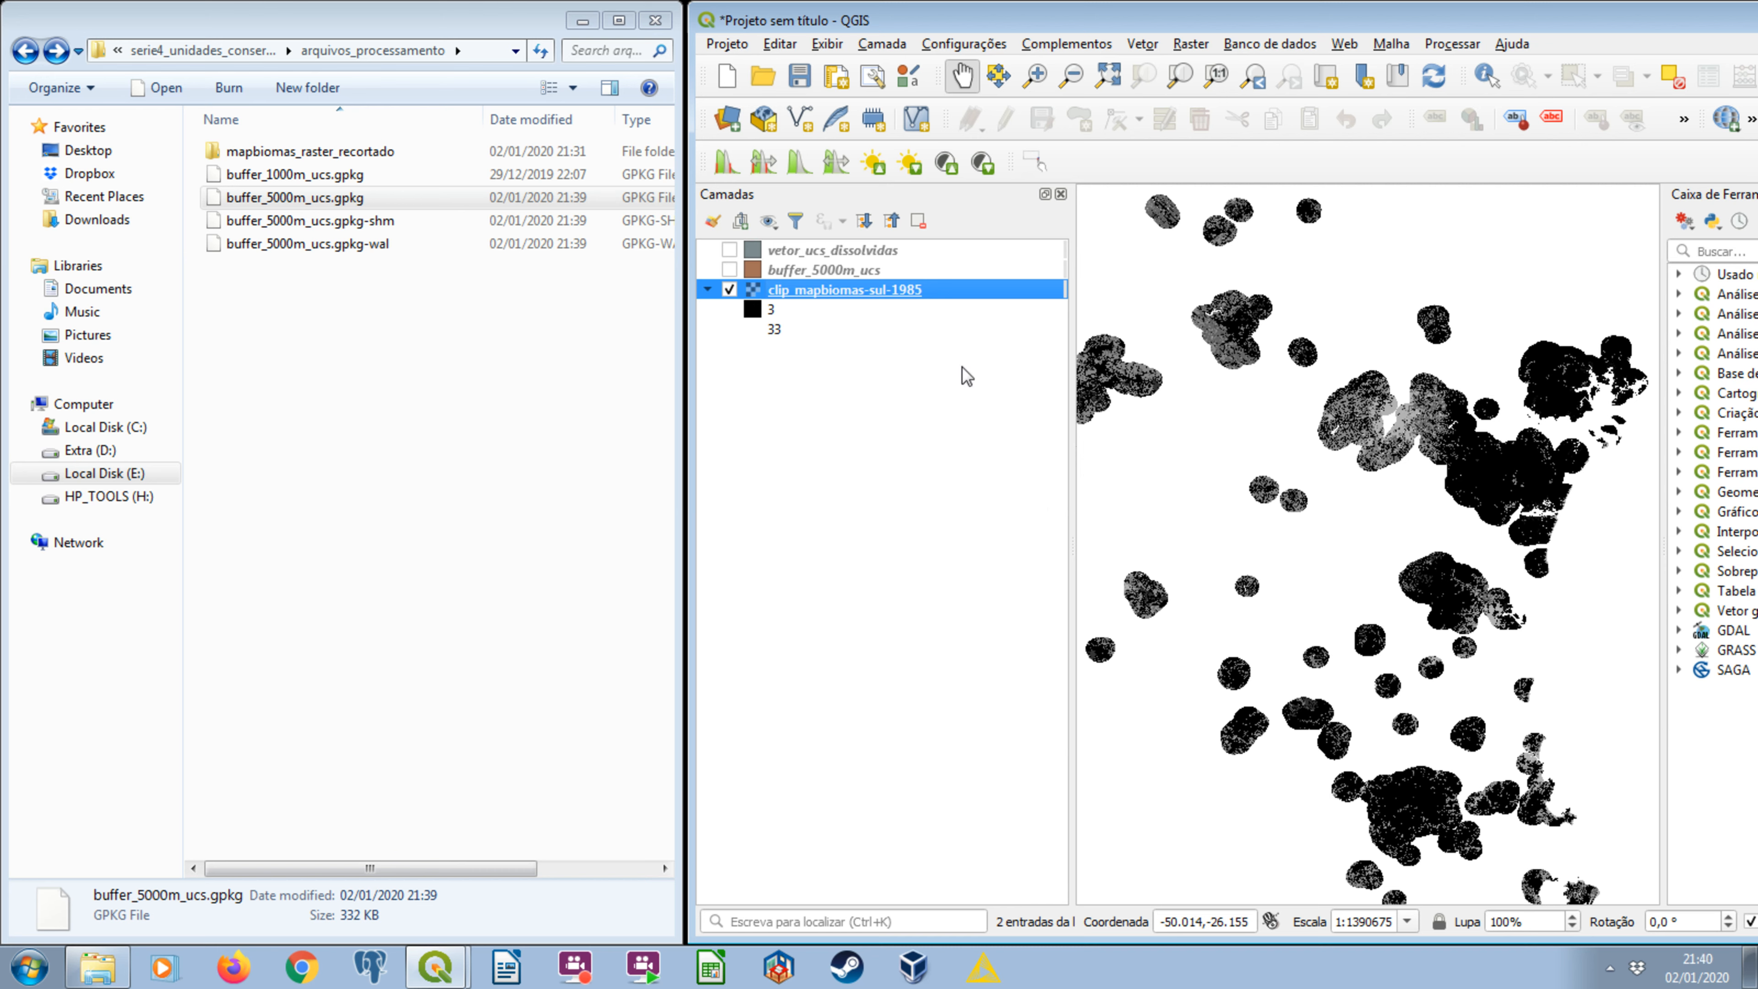
pyautogui.click(729, 249)
pyautogui.click(729, 289)
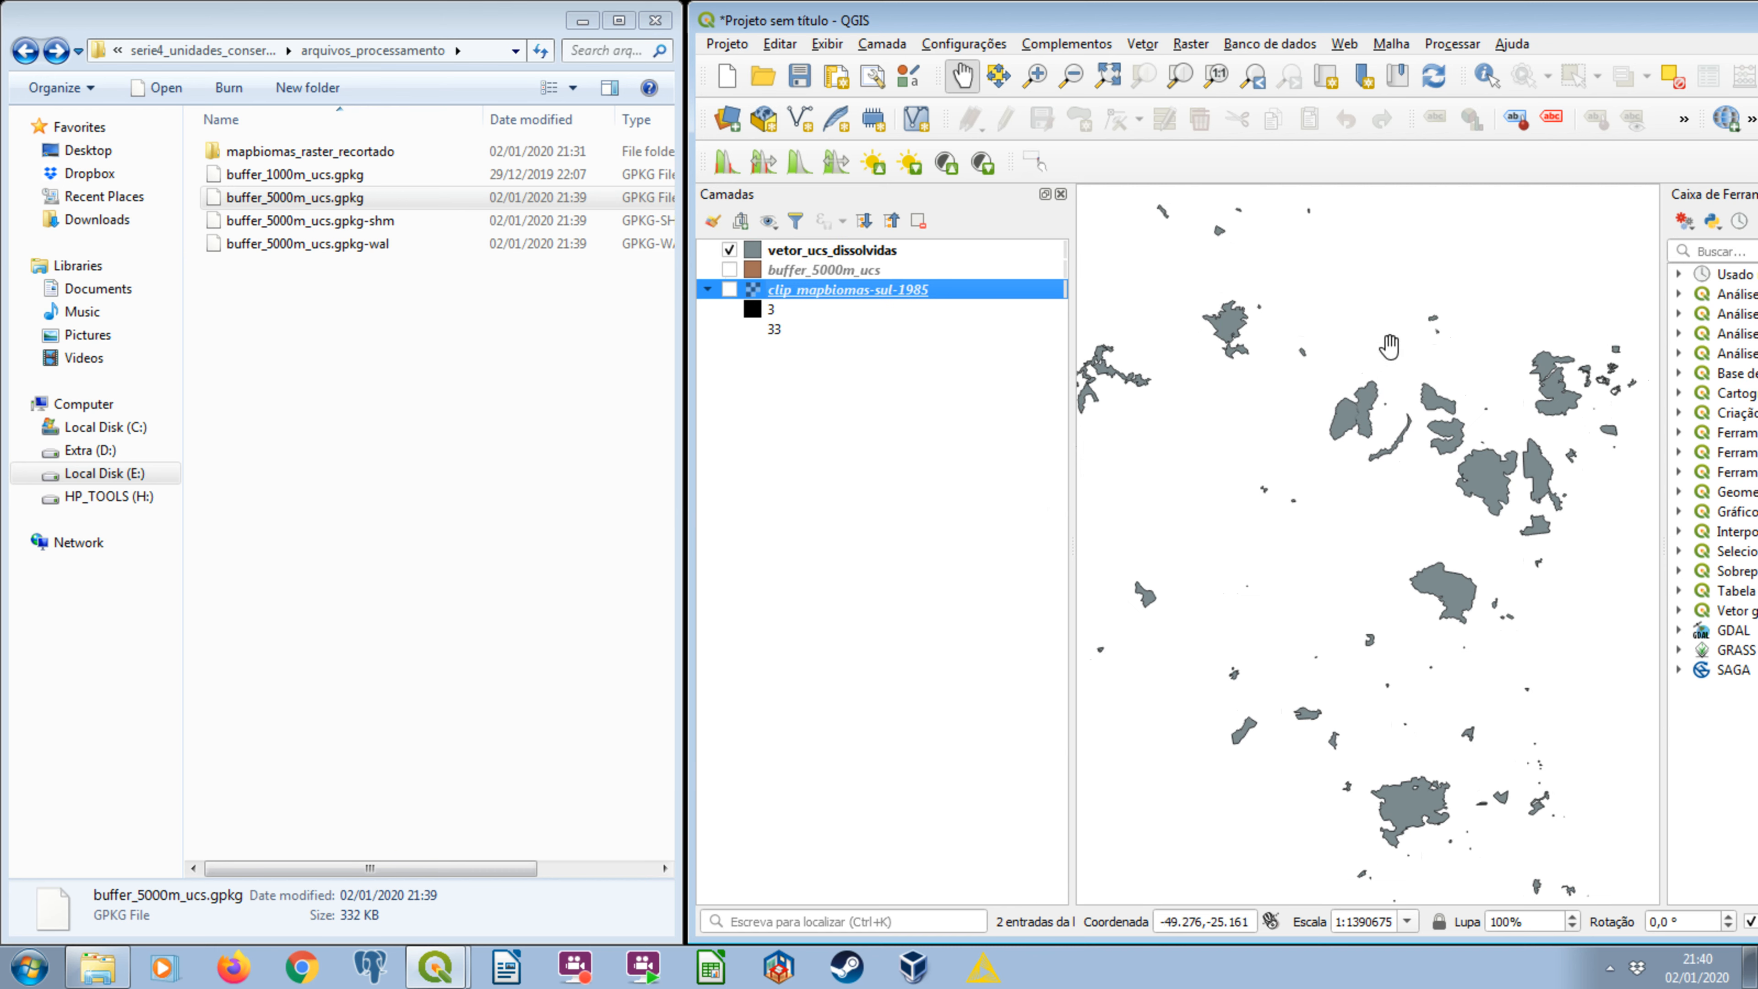
# Maximize the QGIS window and close the Processing Toolbox to enlarge the map around the dissolved units.
pyautogui.moveTo(1486, 20); pyautogui.dragTo(1486, 39)
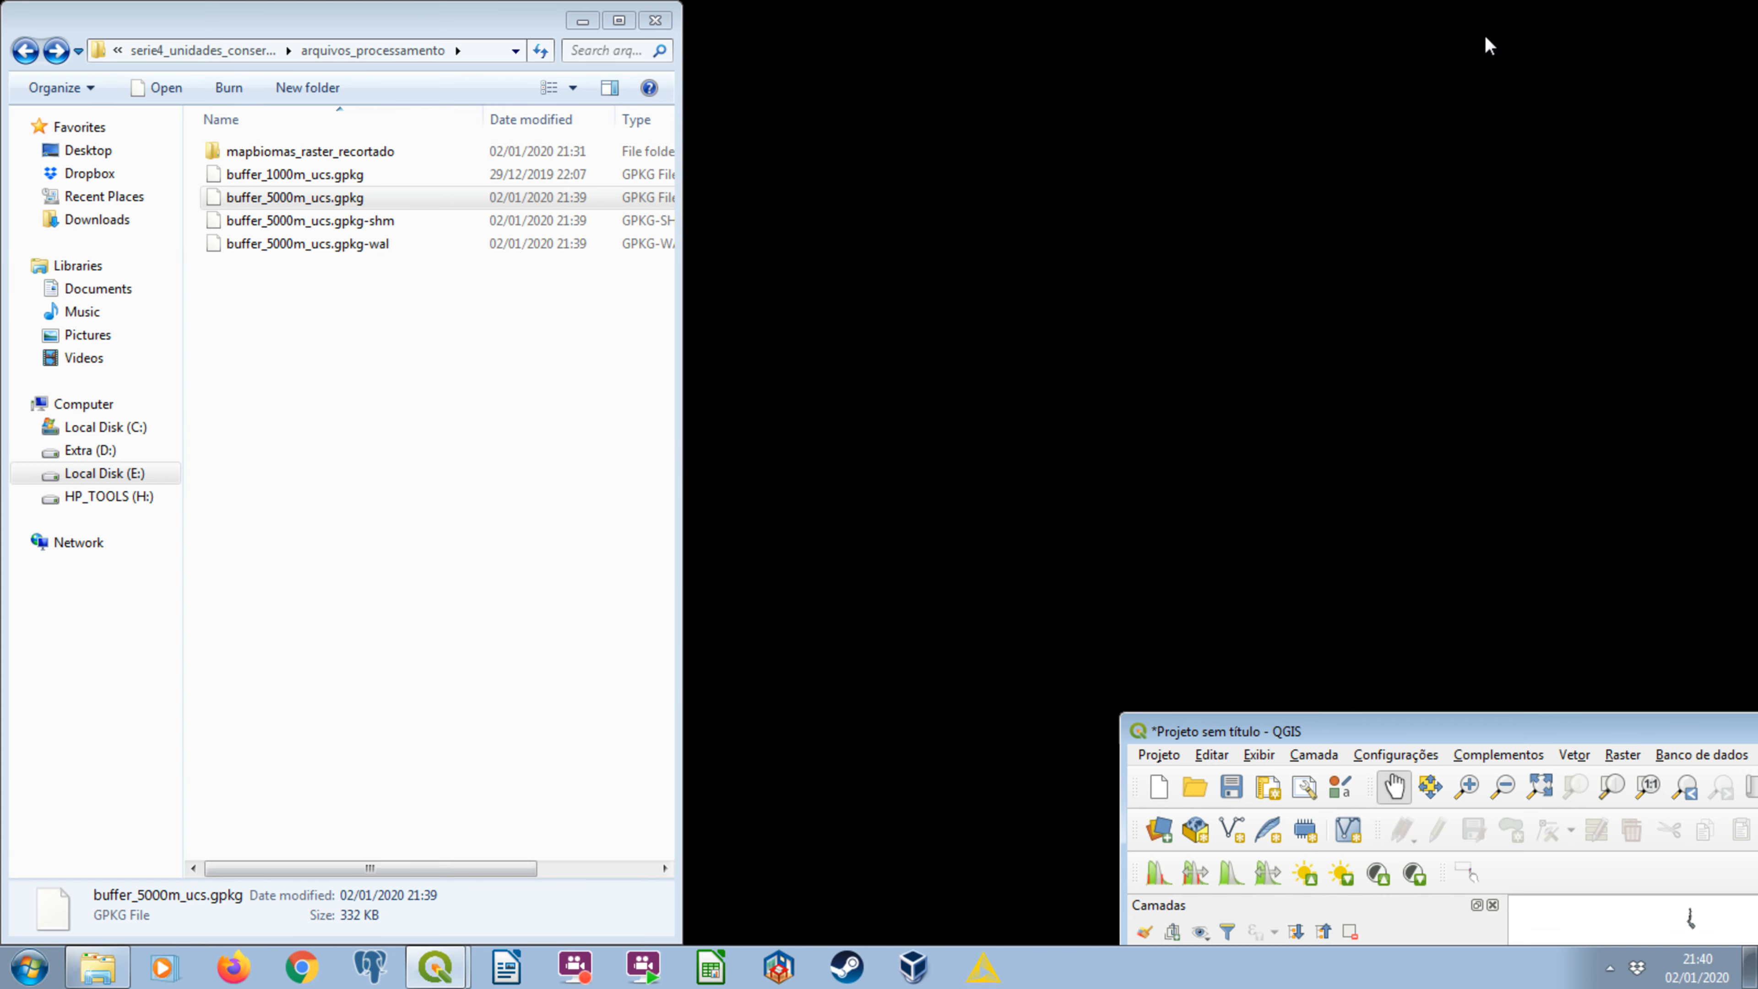
pyautogui.doubleClick(1546, 730)
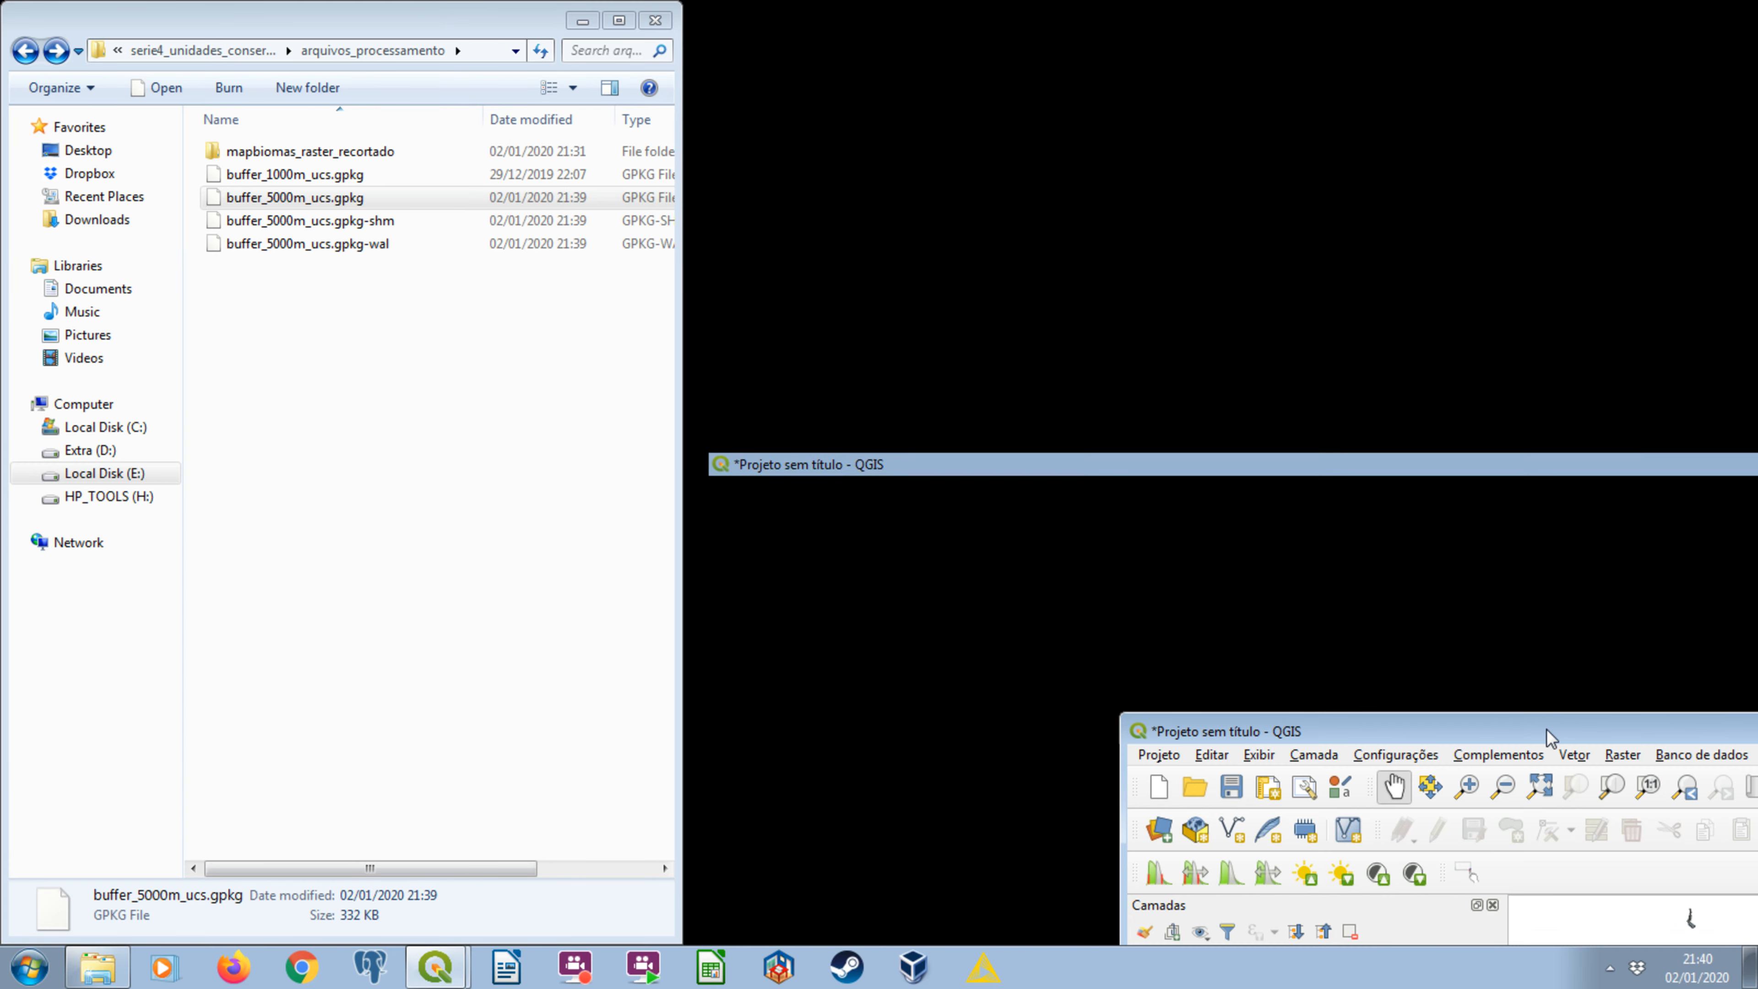
pyautogui.moveTo(1013, 473); pyautogui.dragTo(1108, 471)
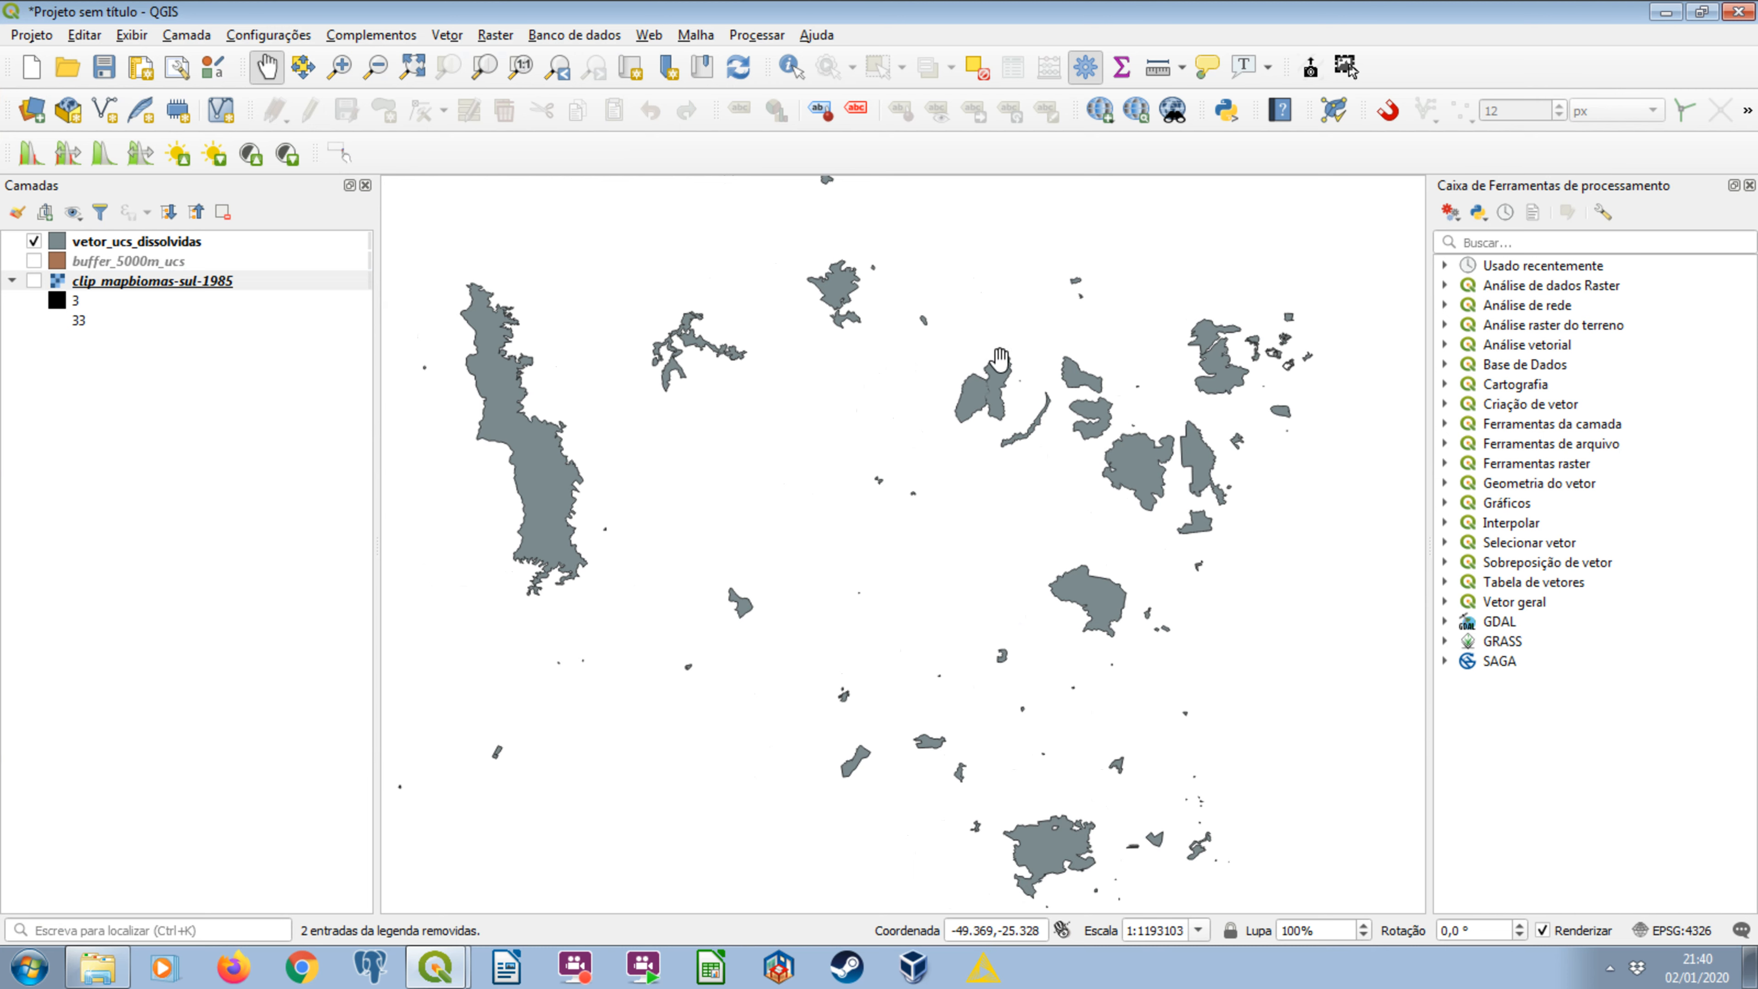
pyautogui.scroll(3, 997, 363)
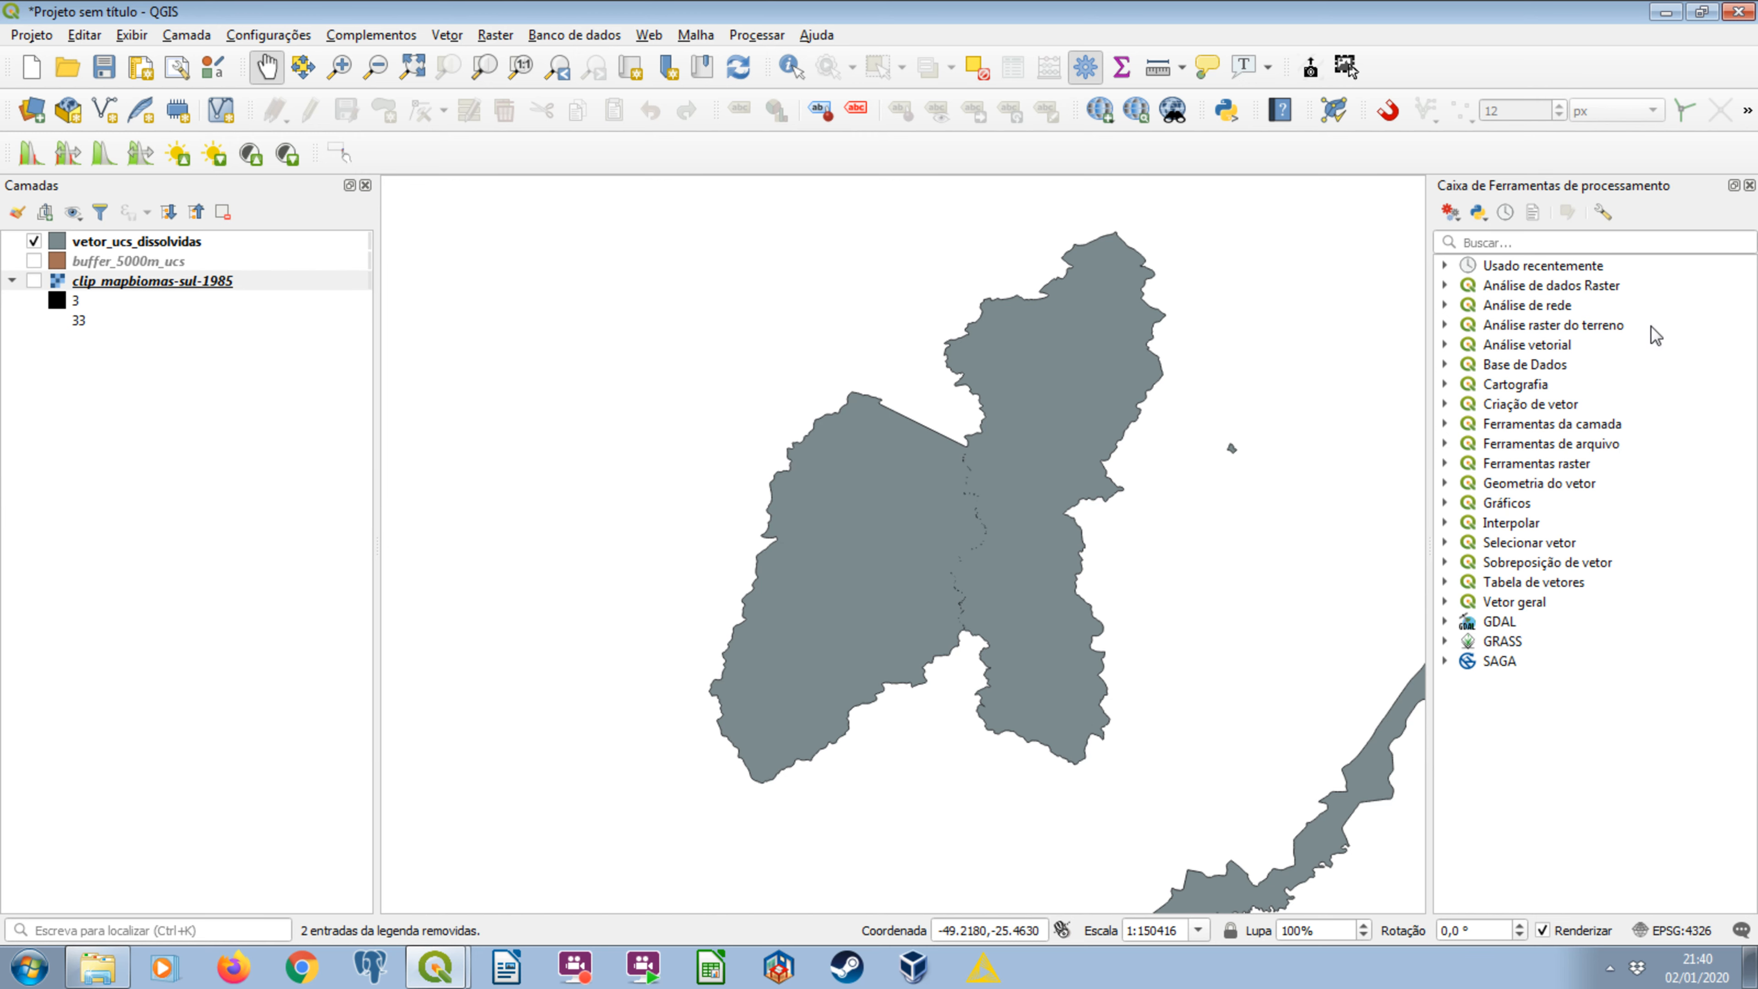
pyautogui.click(1749, 185)
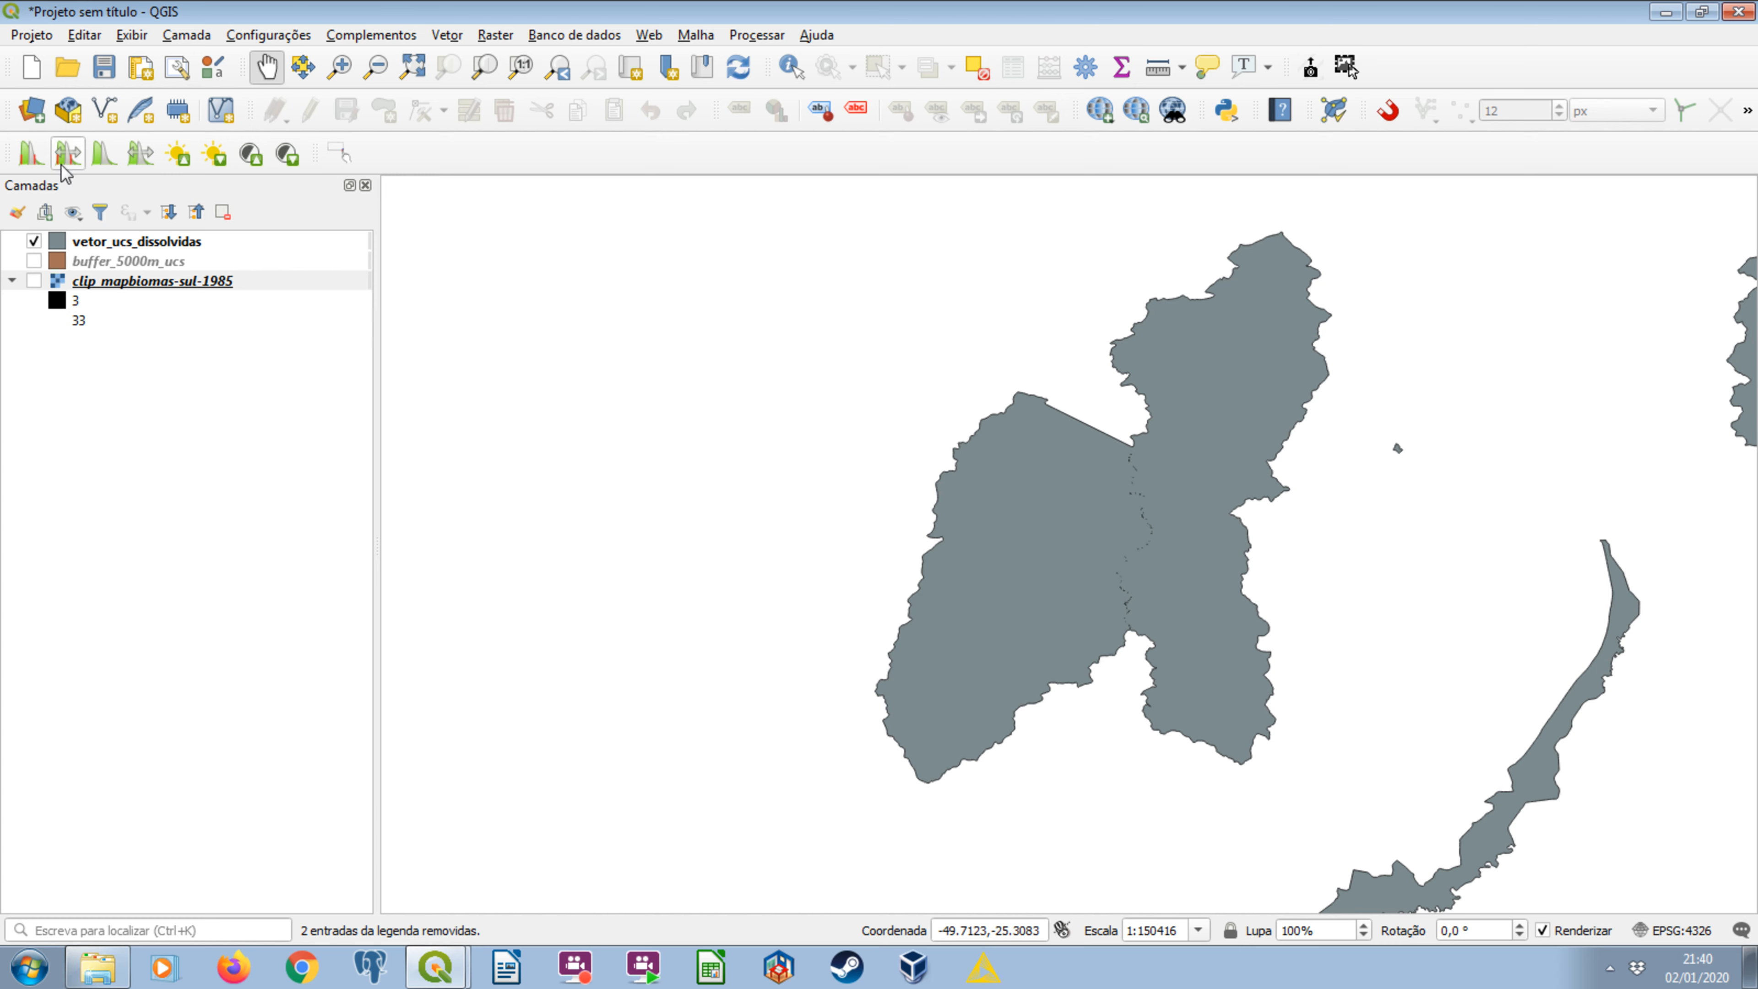
# Show clip_mapbiomas-sul-1985 in place of vetor_ucs_dissolvidas to inspect the clipped land cover around the unit.
pyautogui.click(31, 269)
pyautogui.click(32, 278)
pyautogui.click(33, 240)
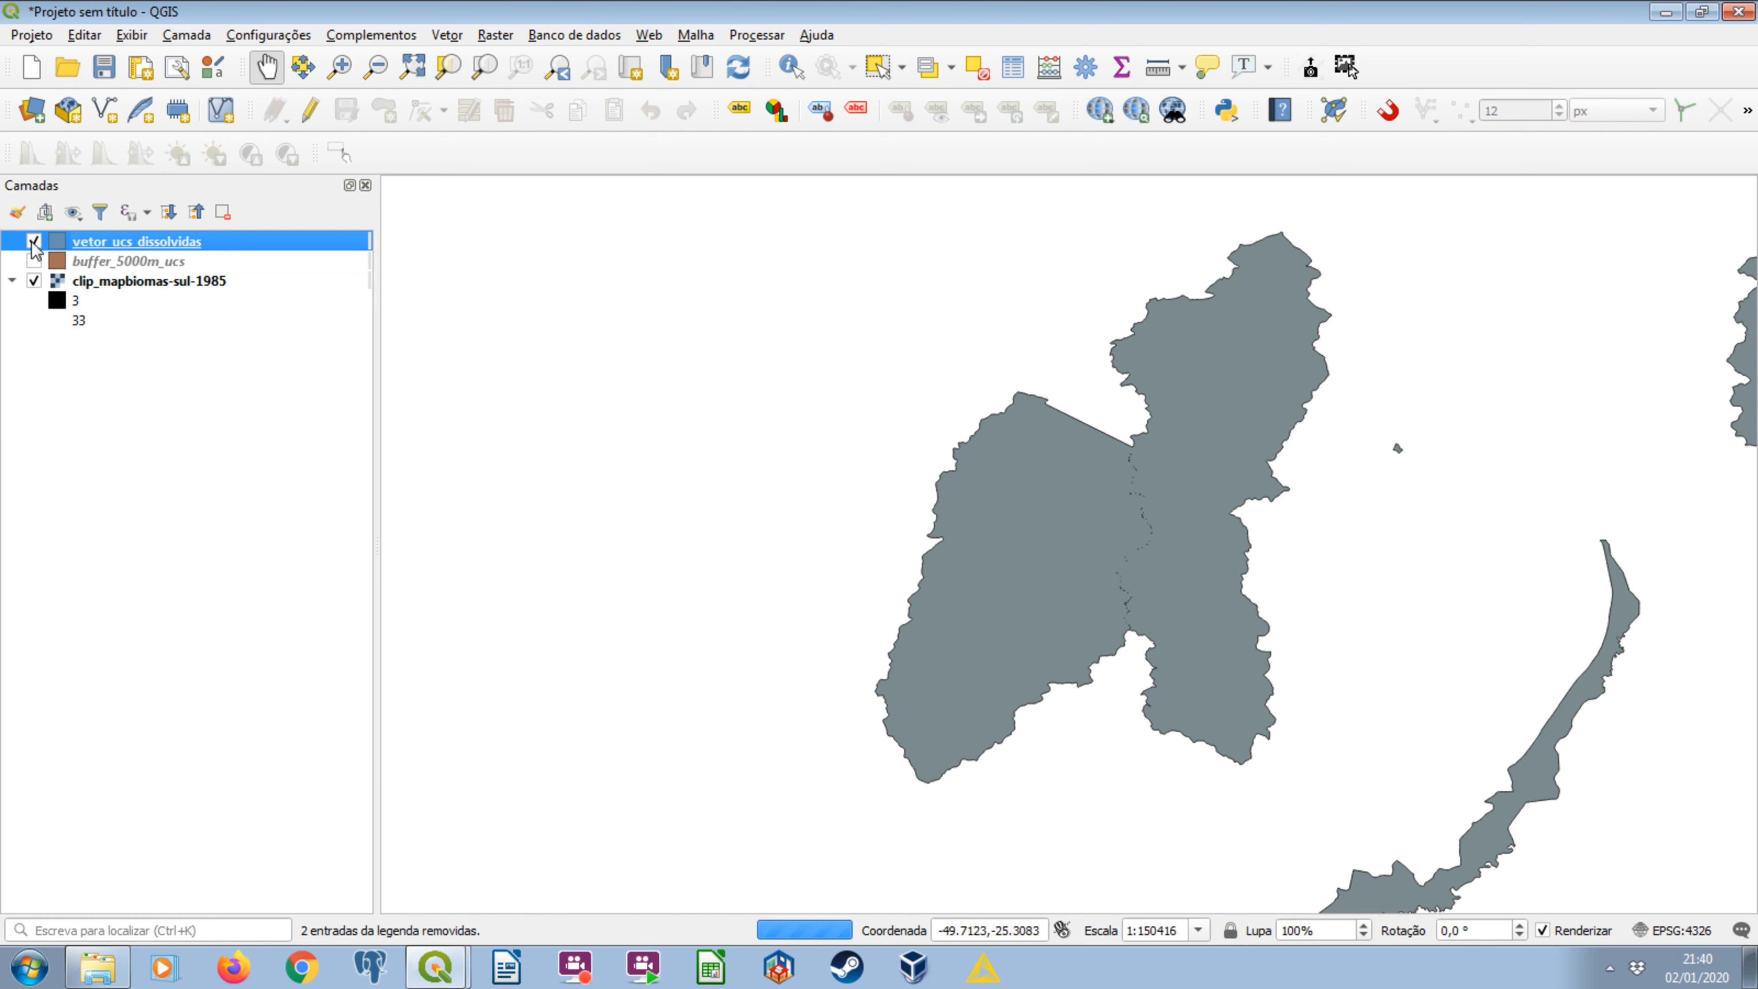
pyautogui.click(33, 240)
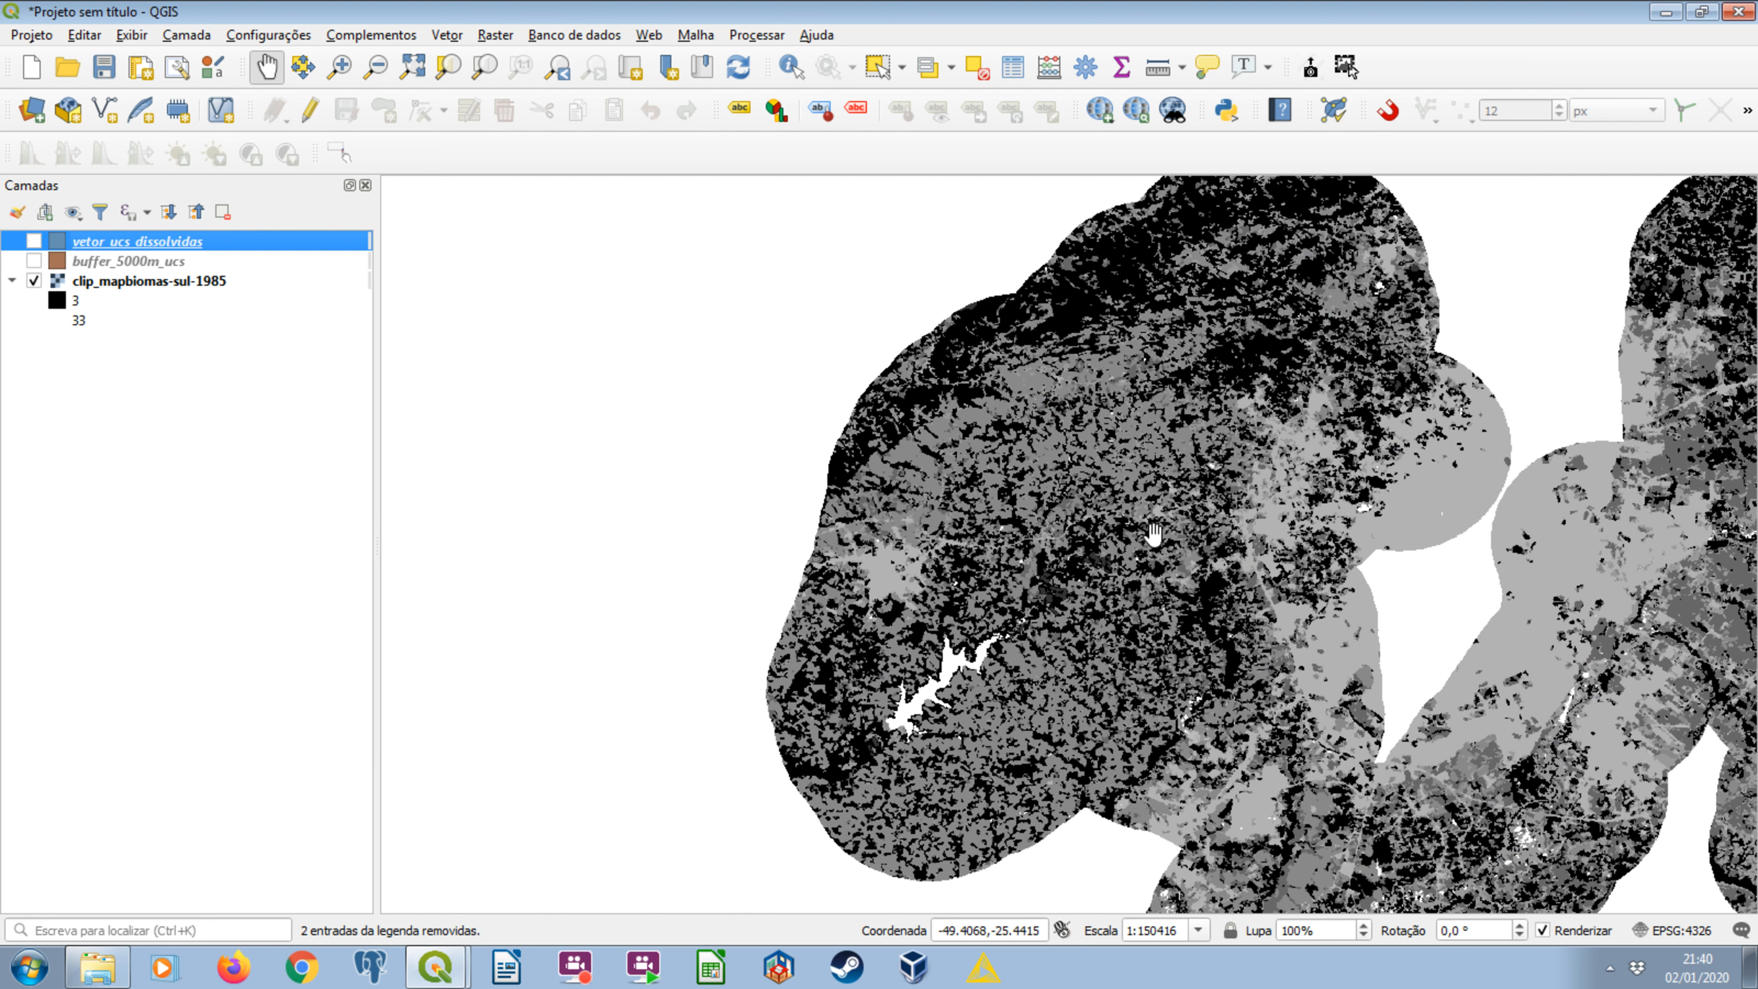
# Overlay vetor_ucs_dissolvidas on the clipped 1985 raster and toggle it repeatedly to compare the unit's boundary with the raster pixels up close.
pyautogui.click(34, 241)
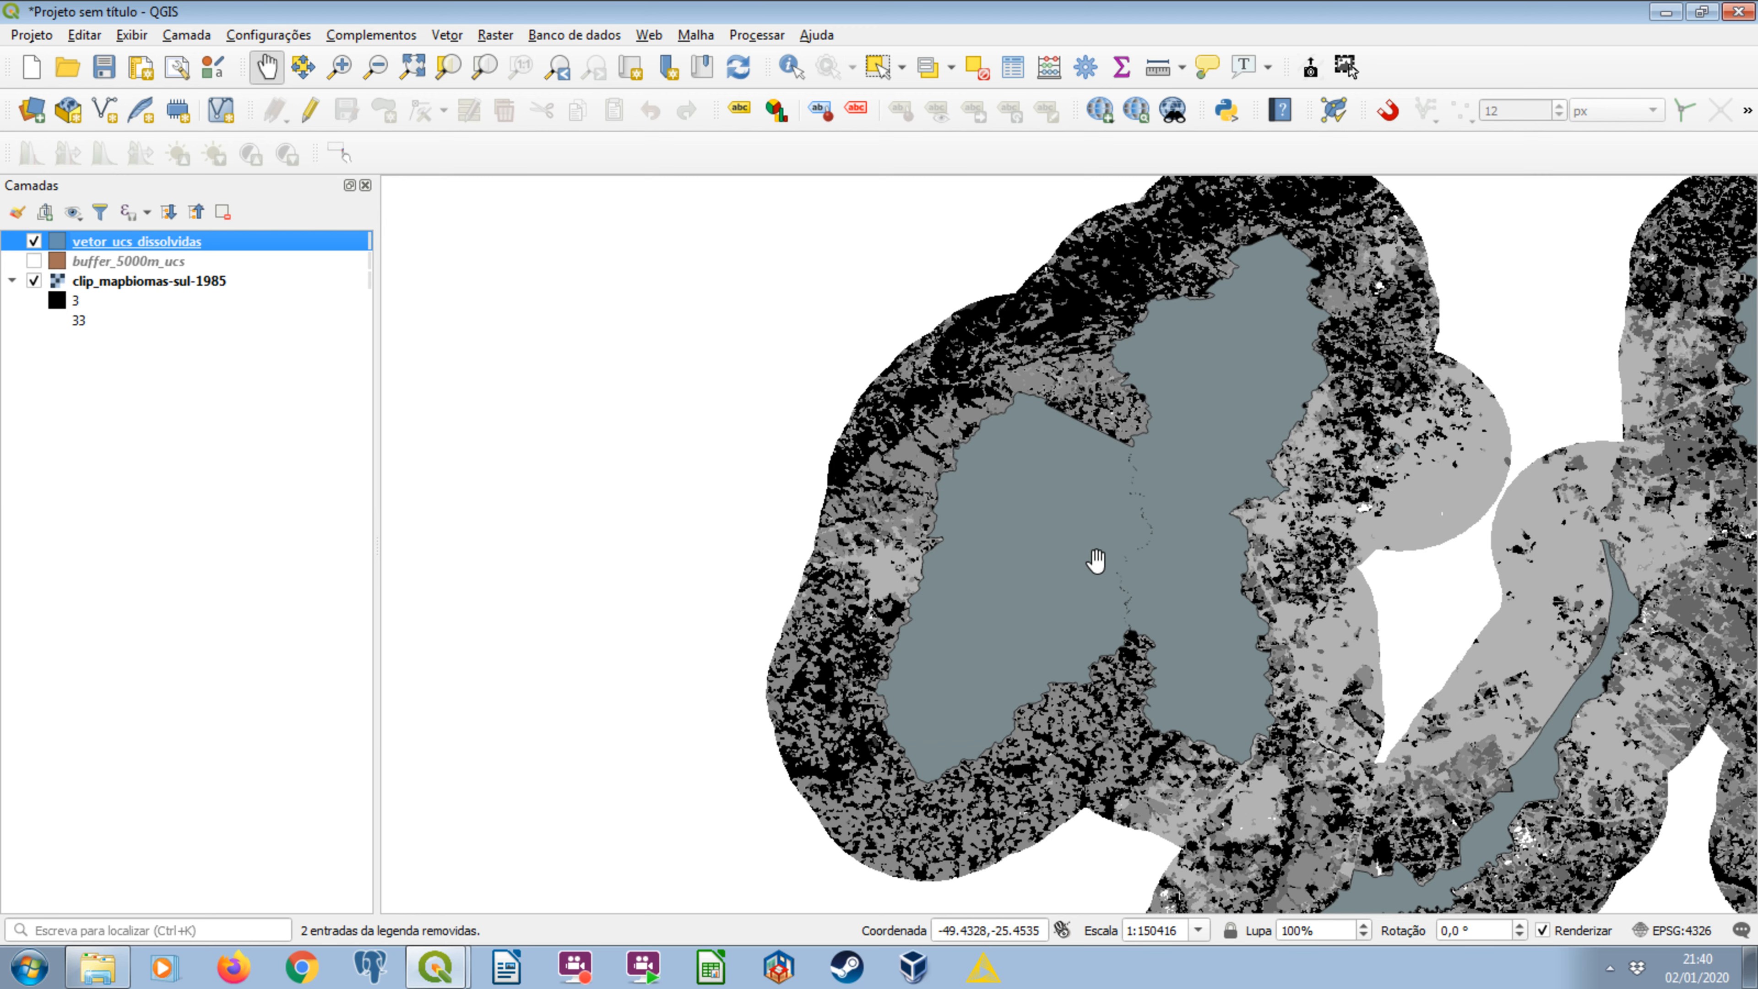
pyautogui.scroll(6, 1354, 323)
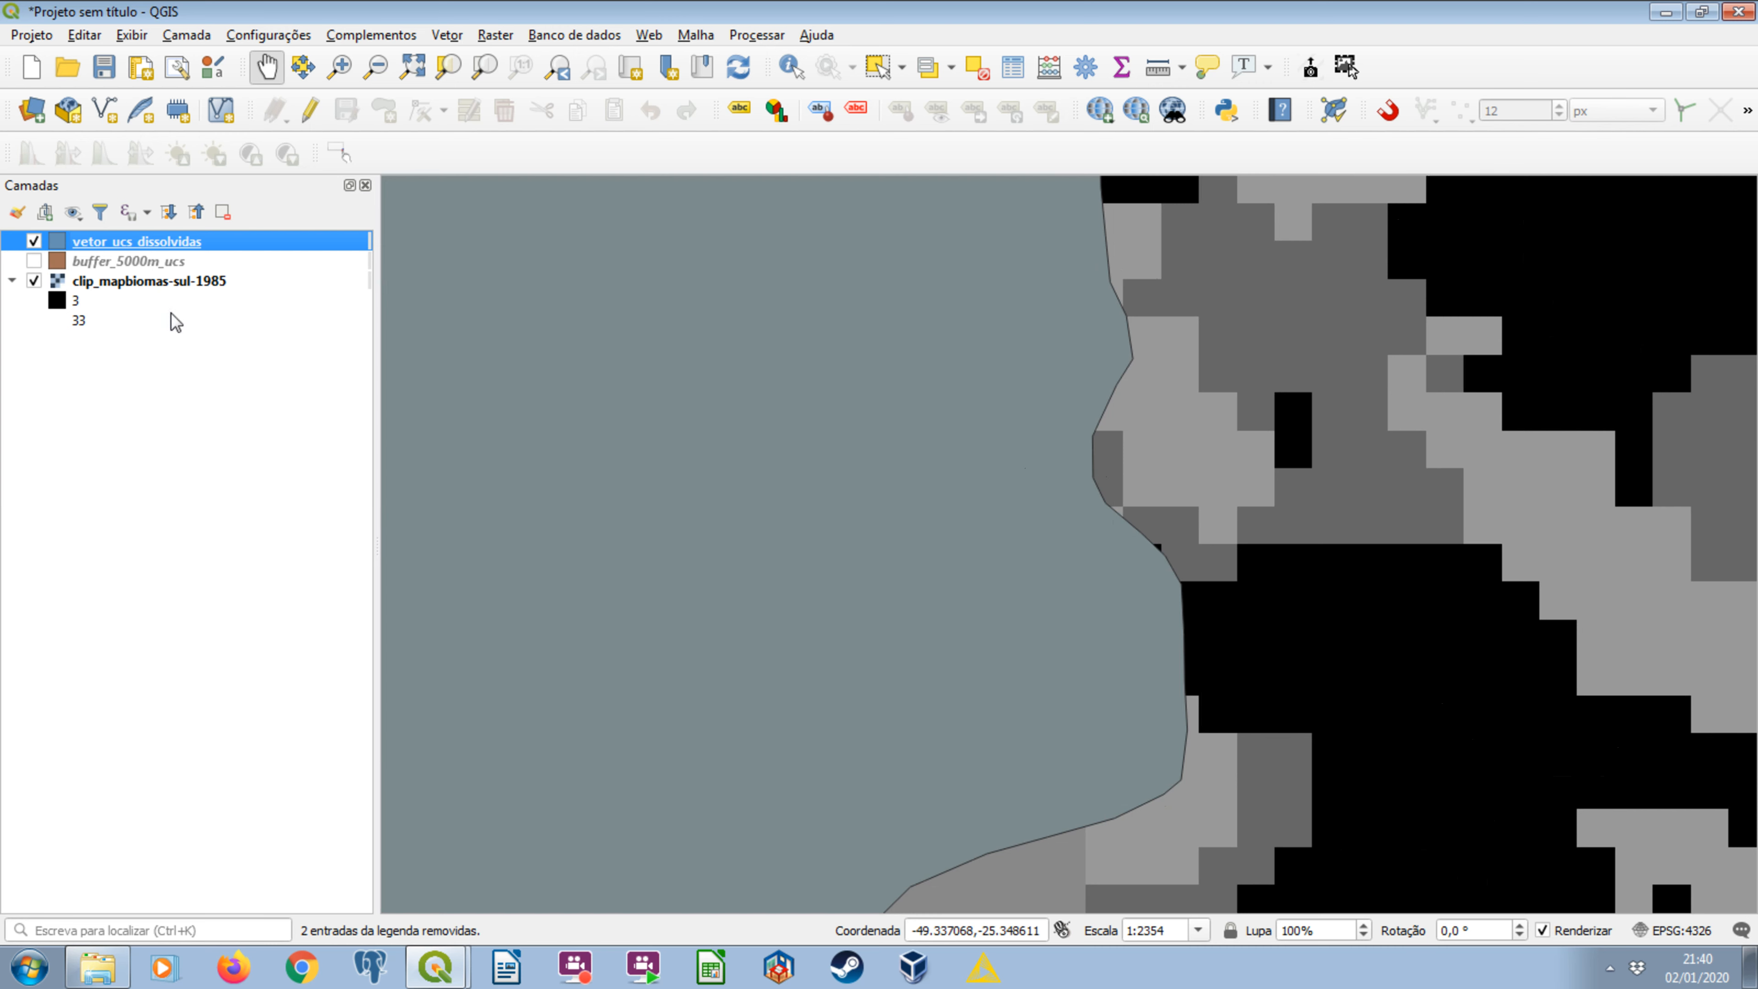
pyautogui.click(33, 240)
pyautogui.click(34, 240)
pyautogui.scroll(1, 1103, 430)
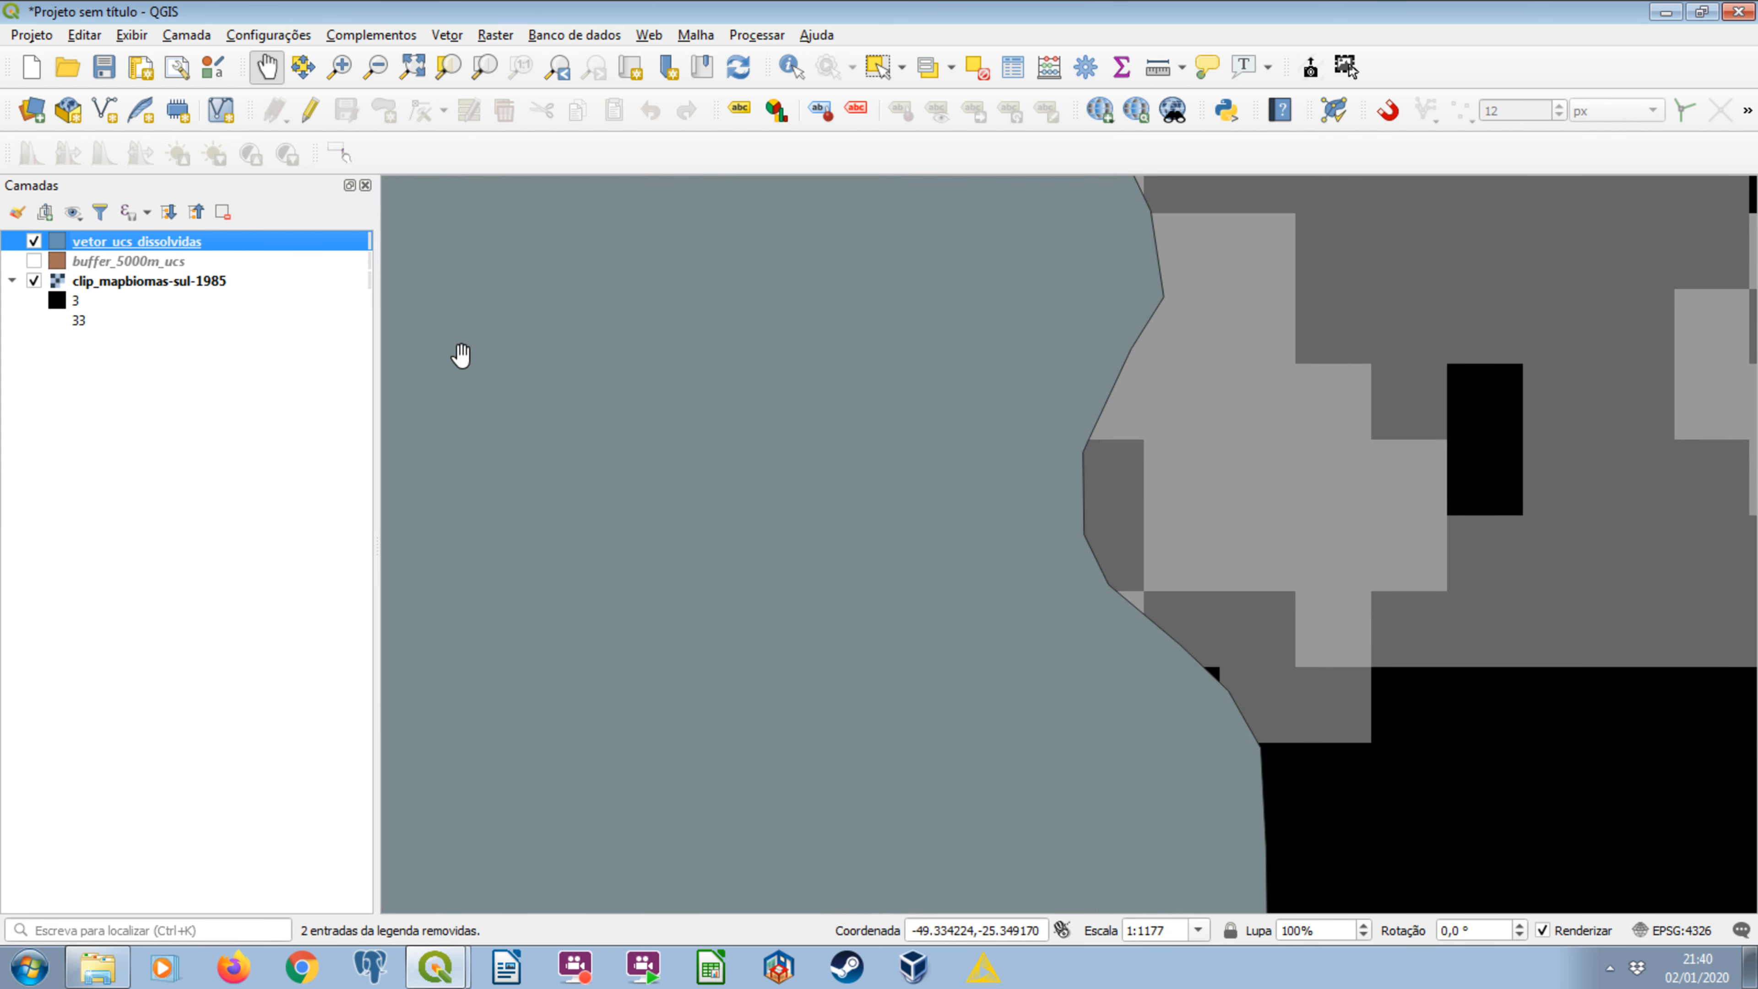
pyautogui.click(33, 240)
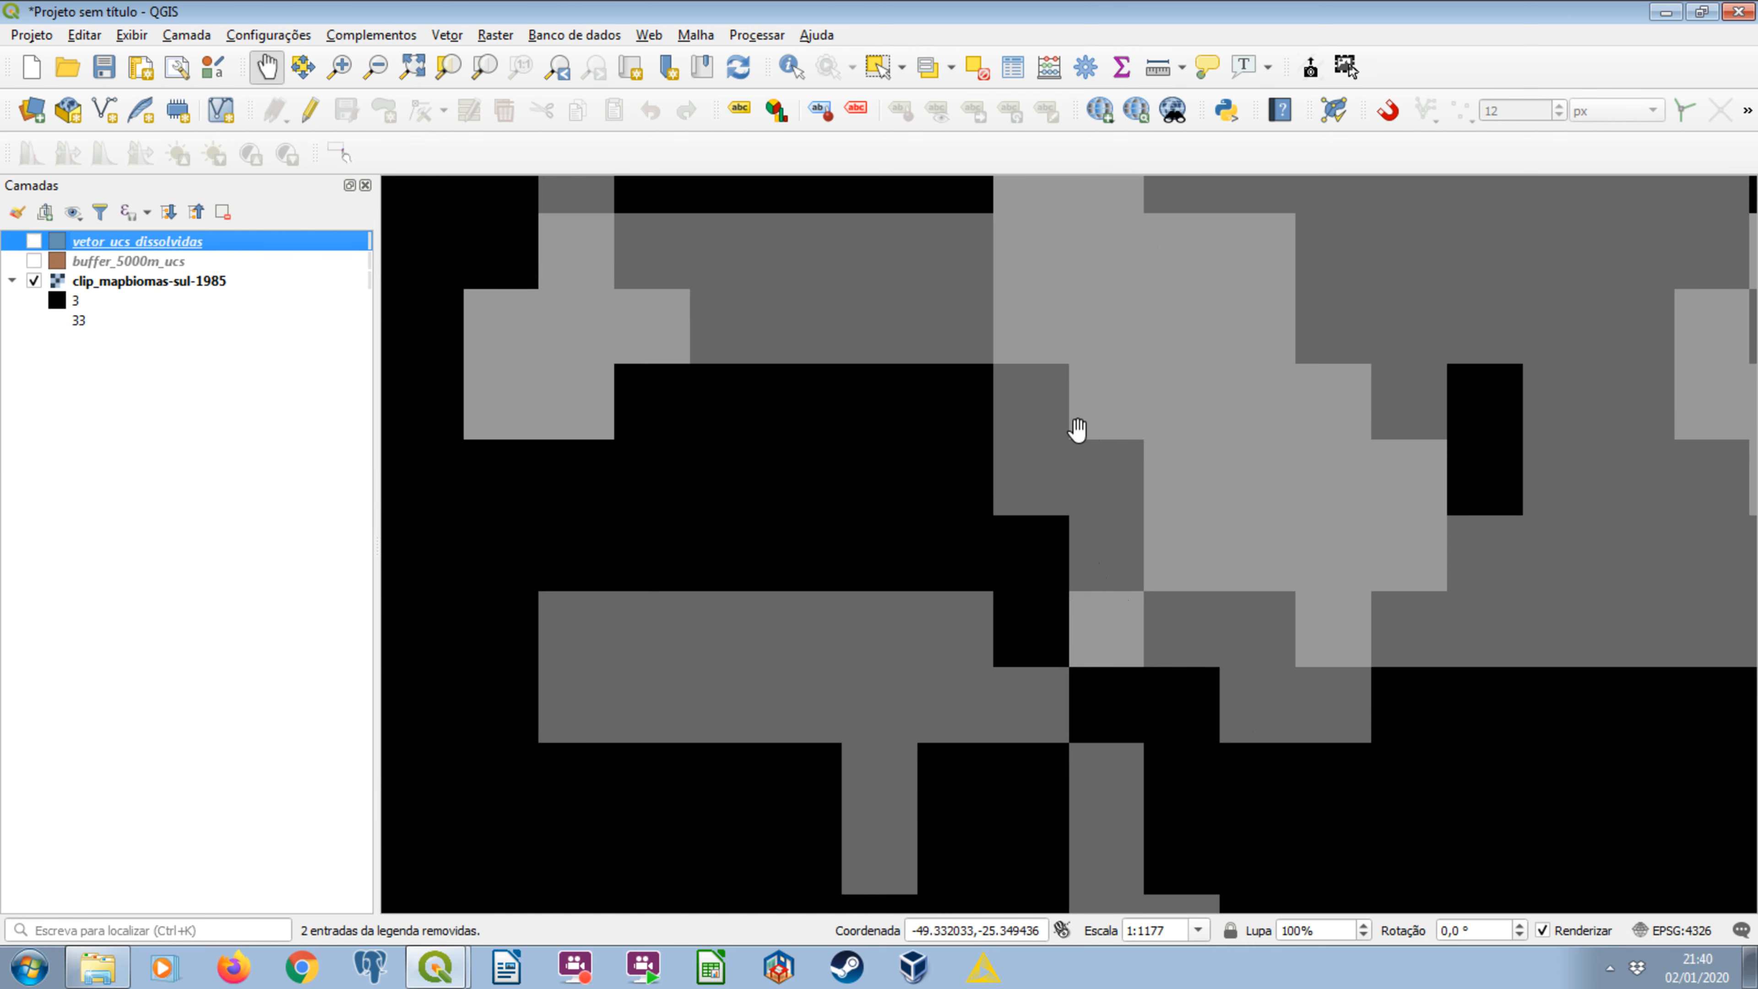
pyautogui.click(33, 242)
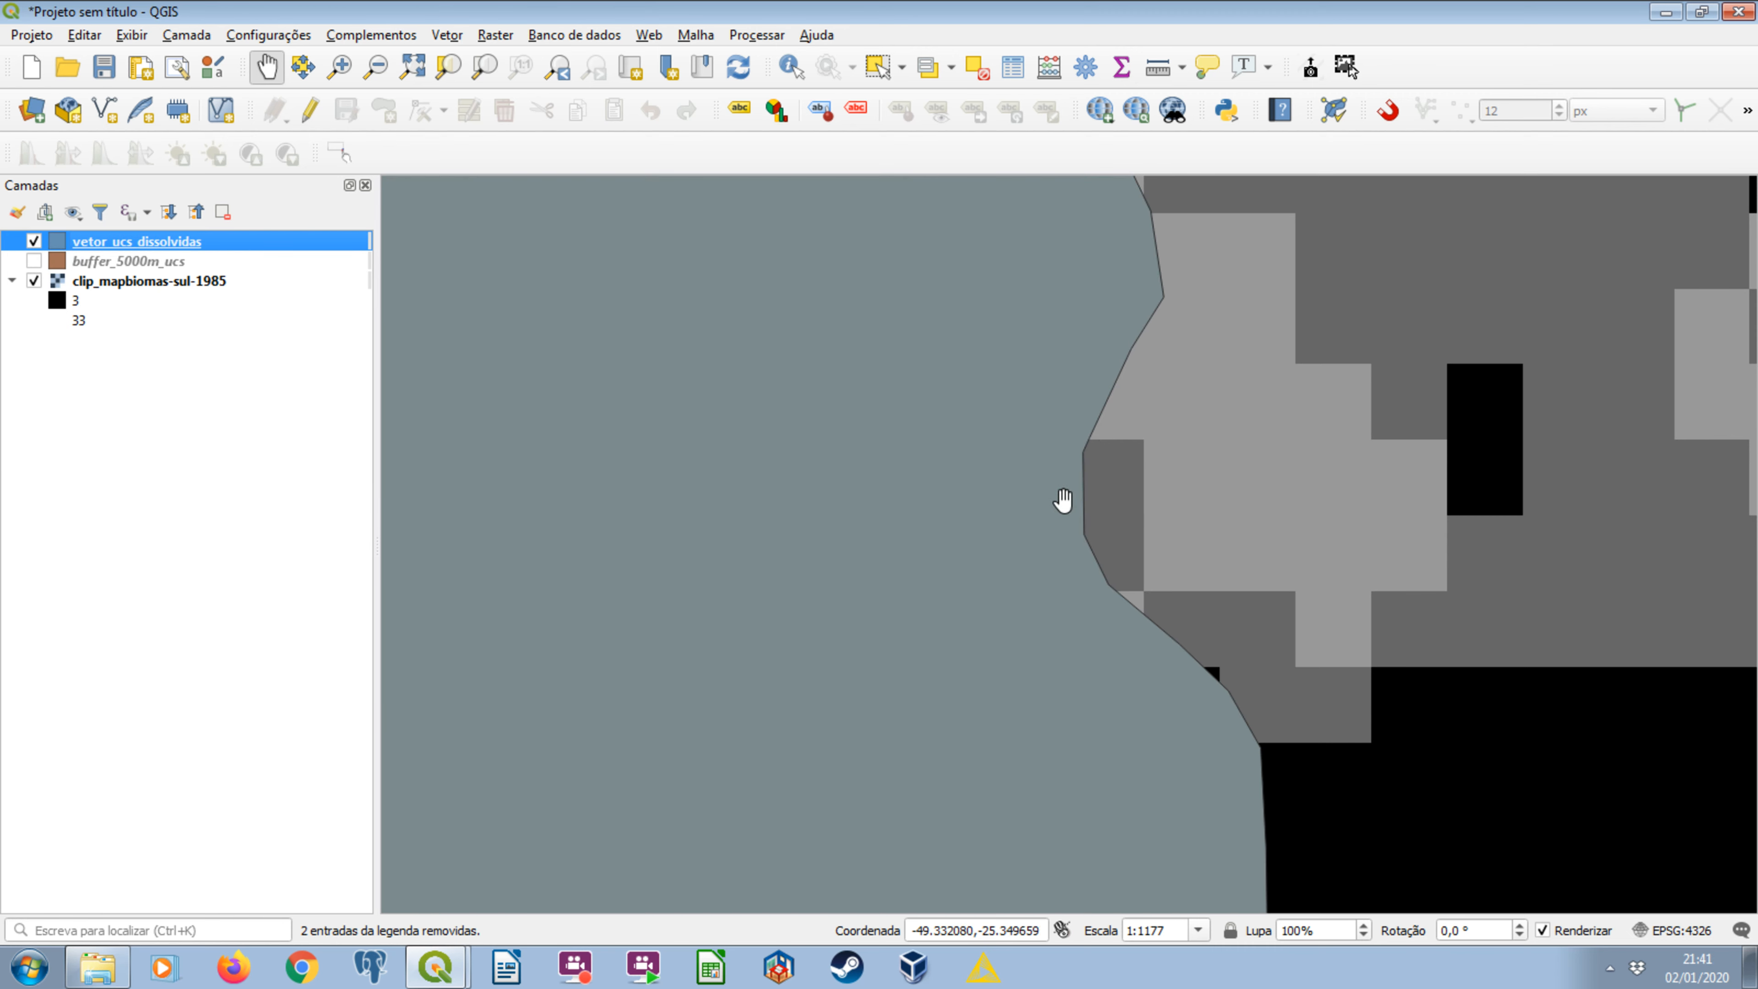
pyautogui.click(34, 242)
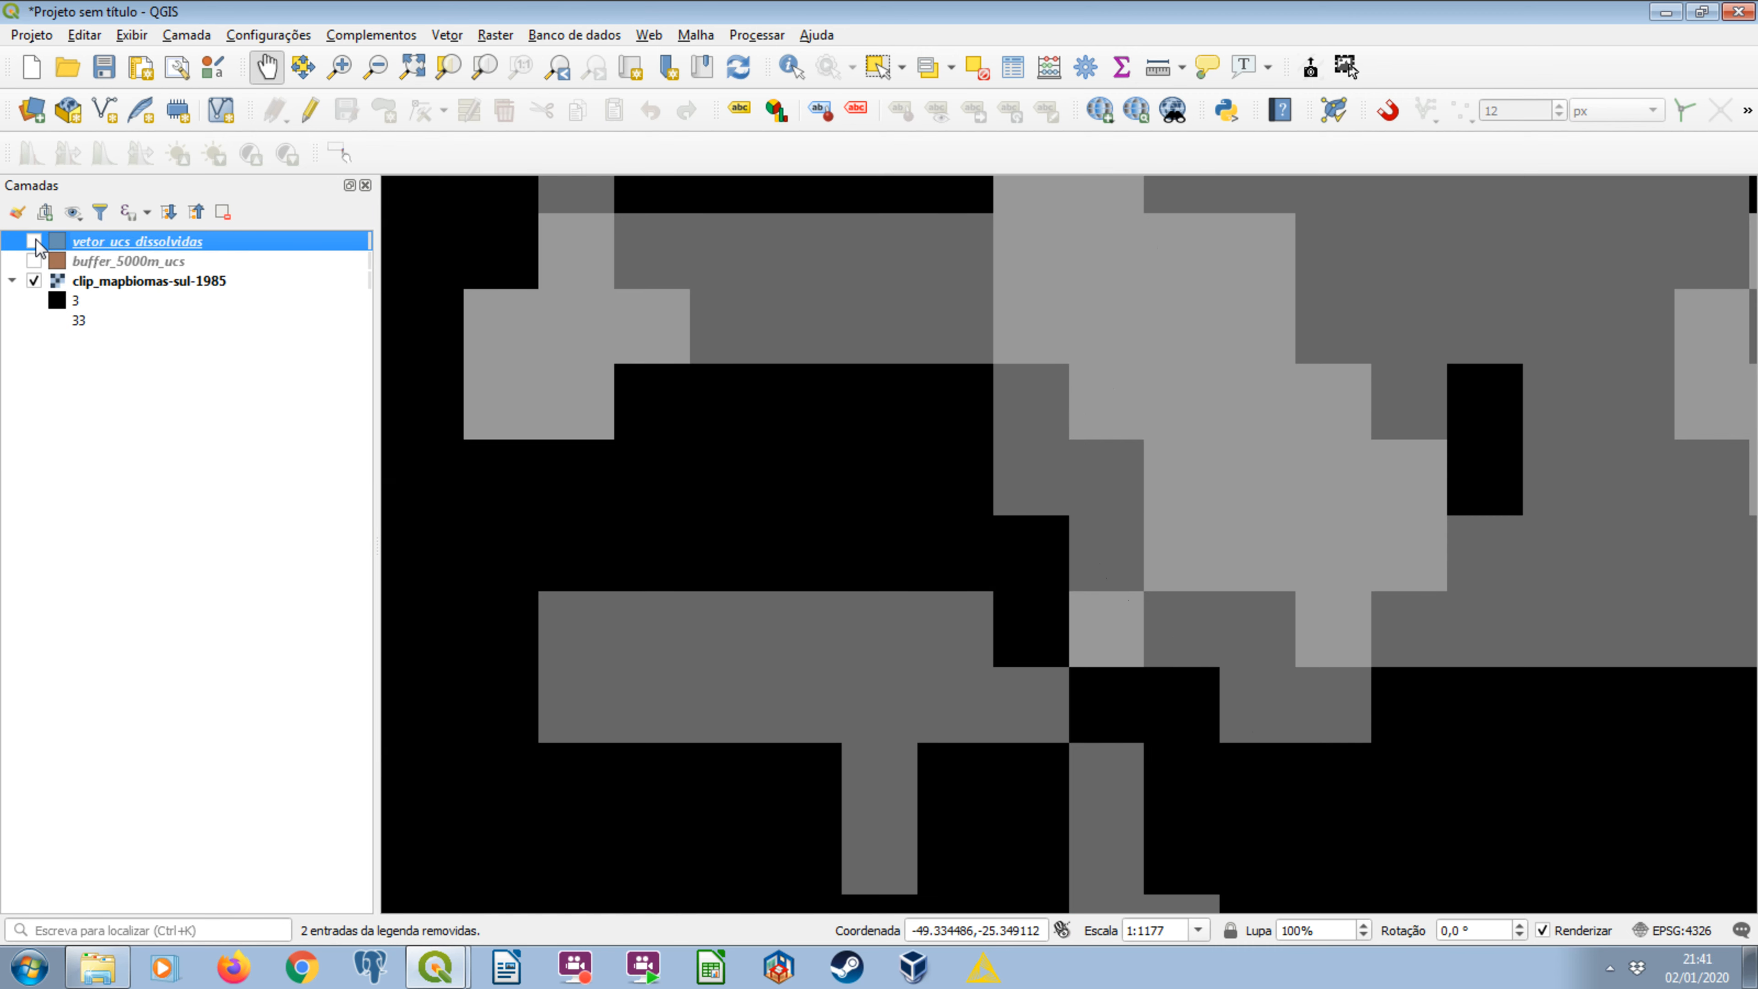
pyautogui.click(33, 242)
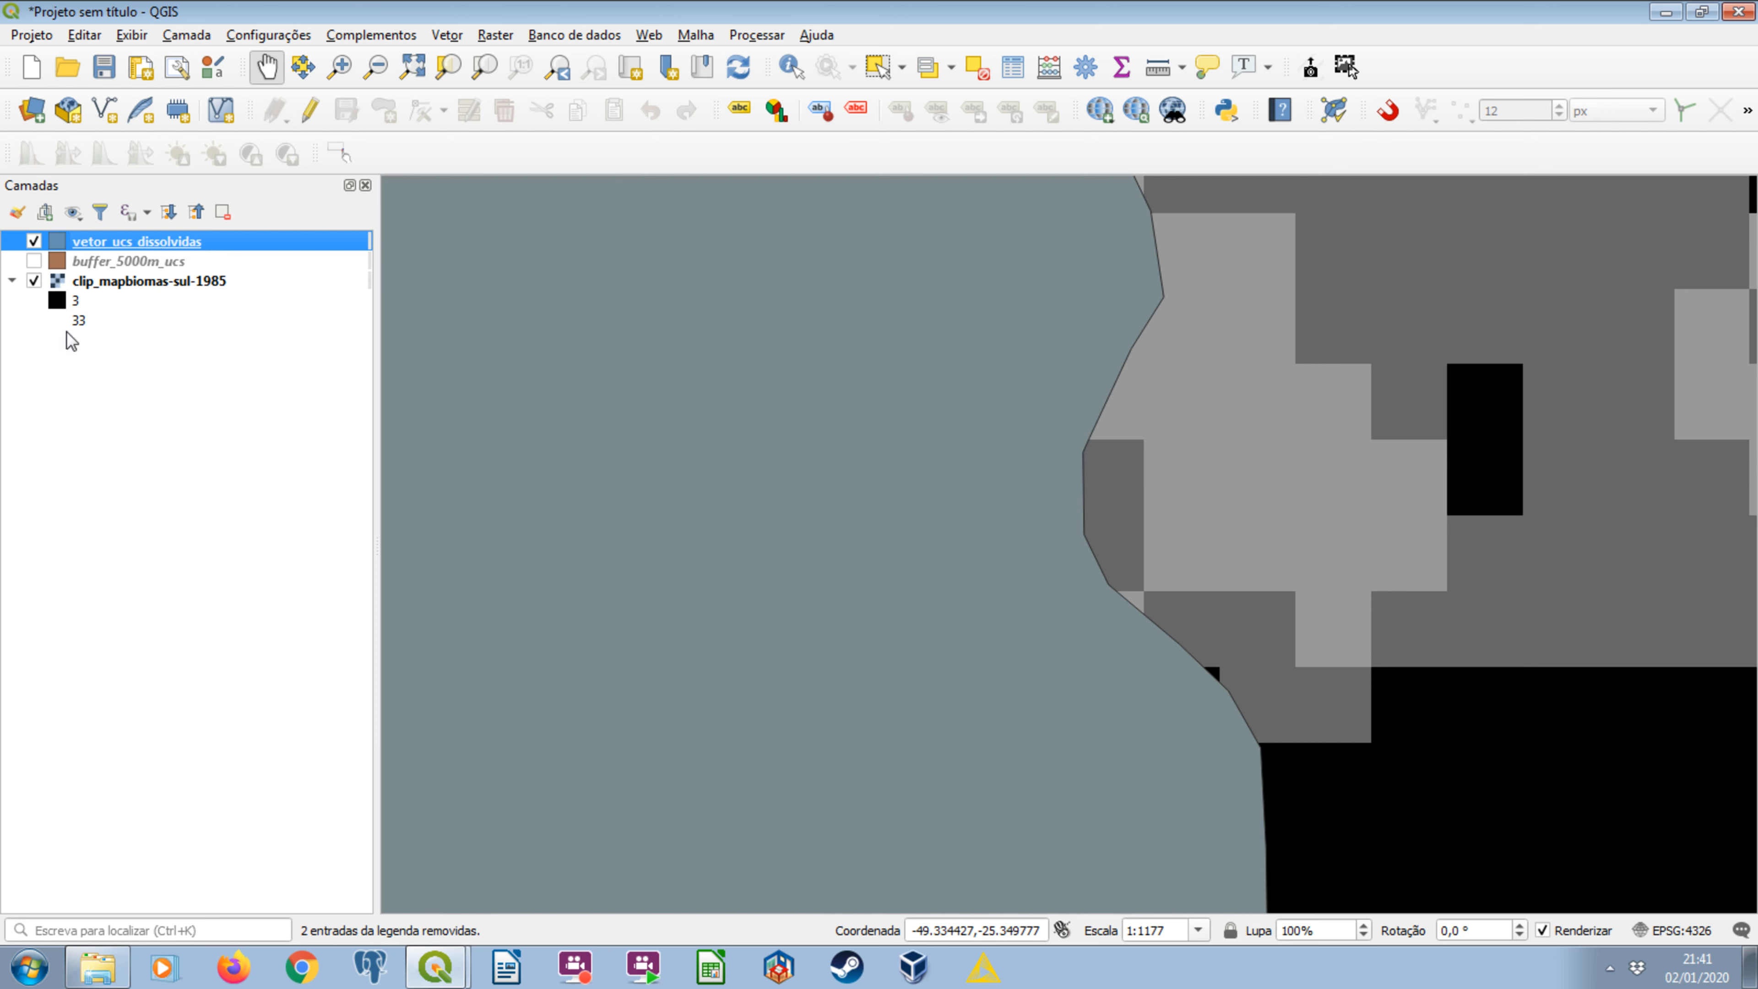
# Show the full extent of vetor_ucs_dissolvidas, hide that layer, and zoom in on the clipped raster's northeastern area.
pyautogui.rightClick(102, 233)
pyautogui.click(130, 248)
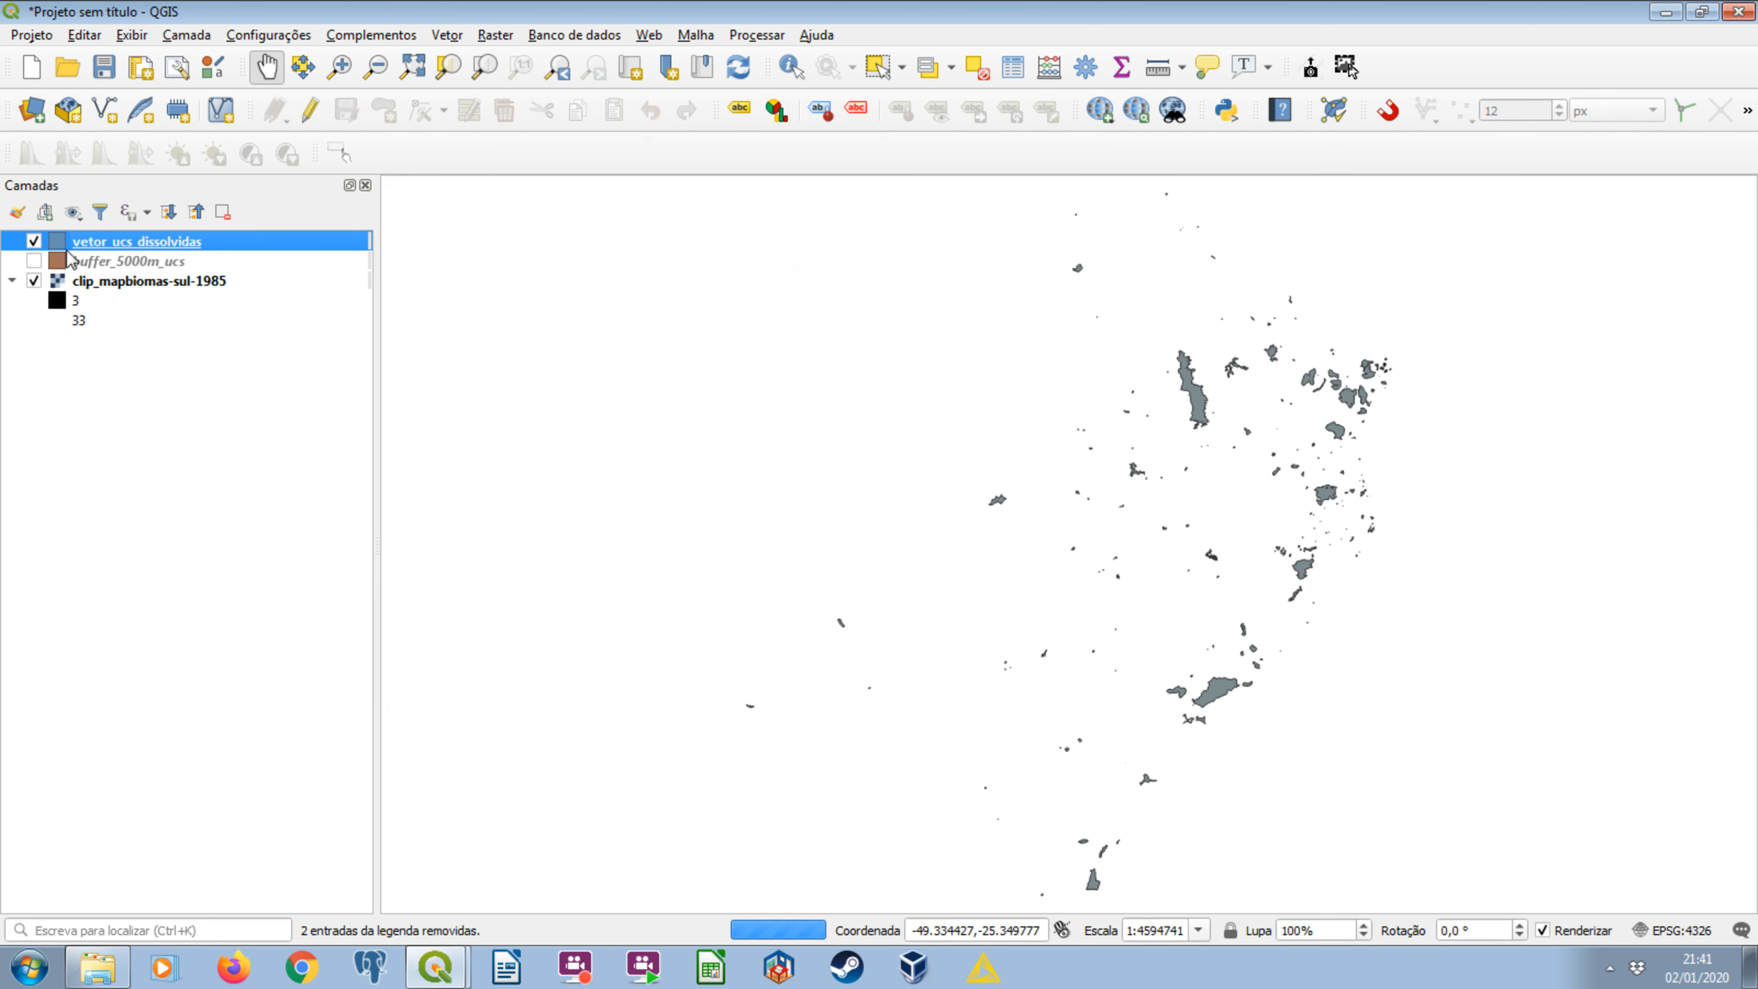
pyautogui.click(33, 241)
pyautogui.click(35, 243)
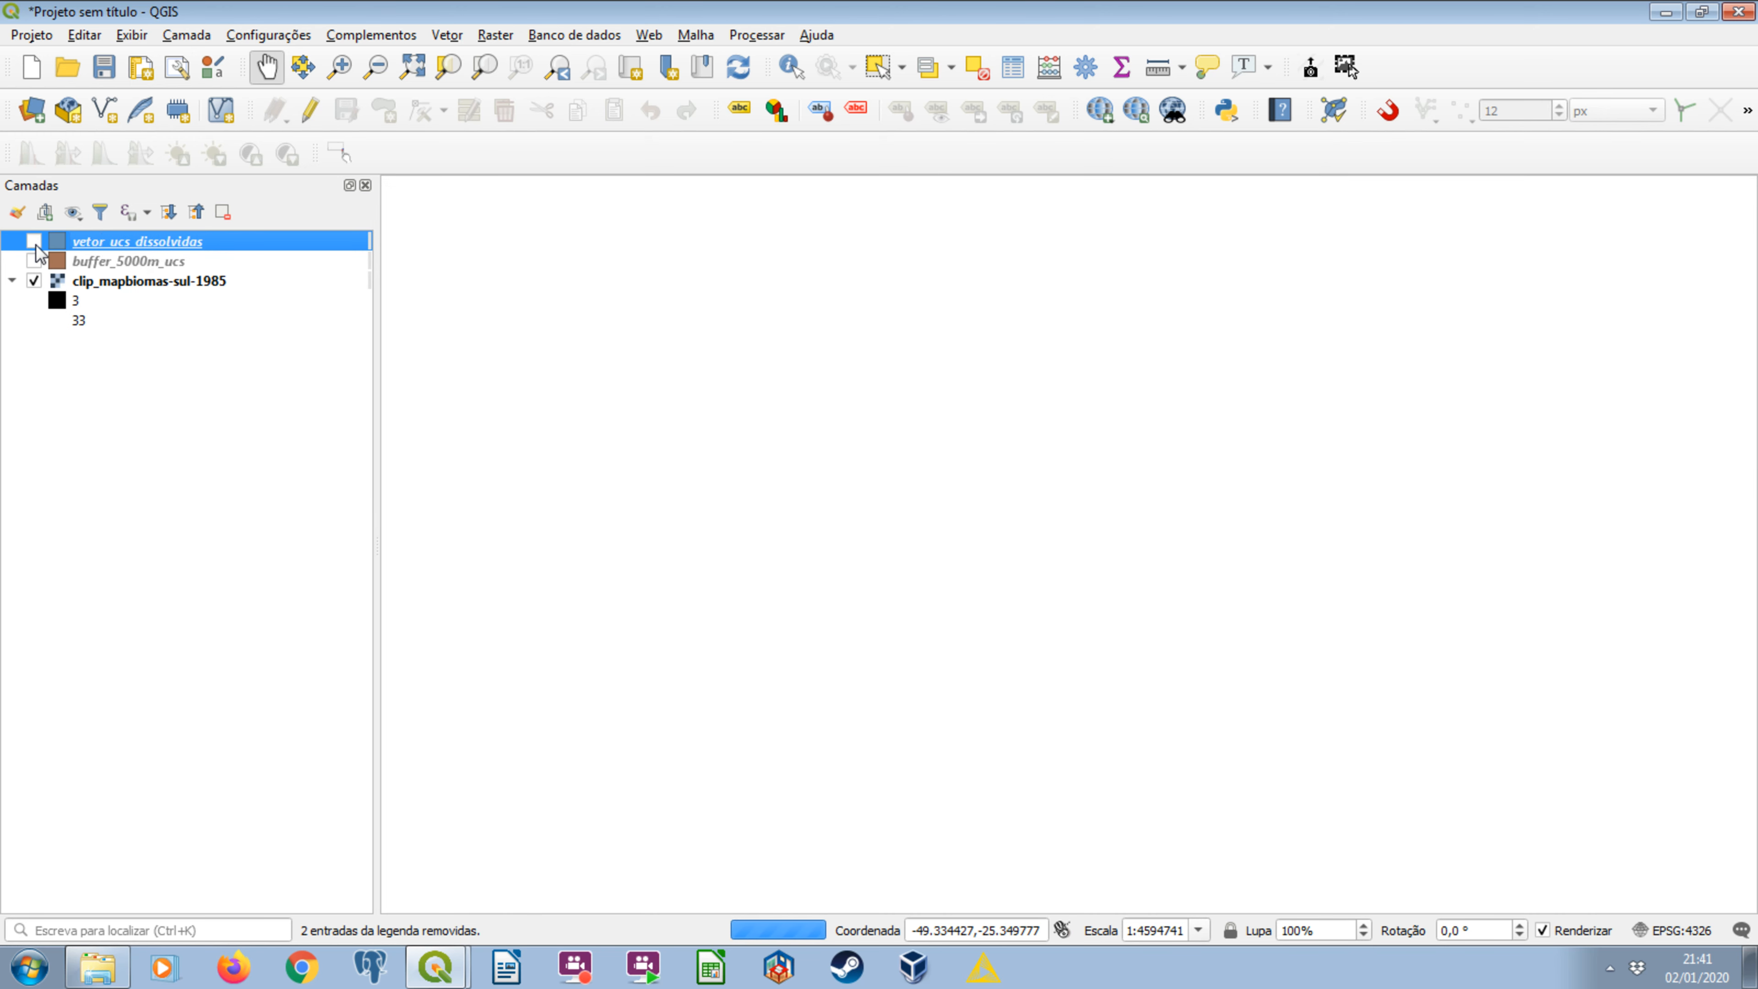
pyautogui.click(34, 241)
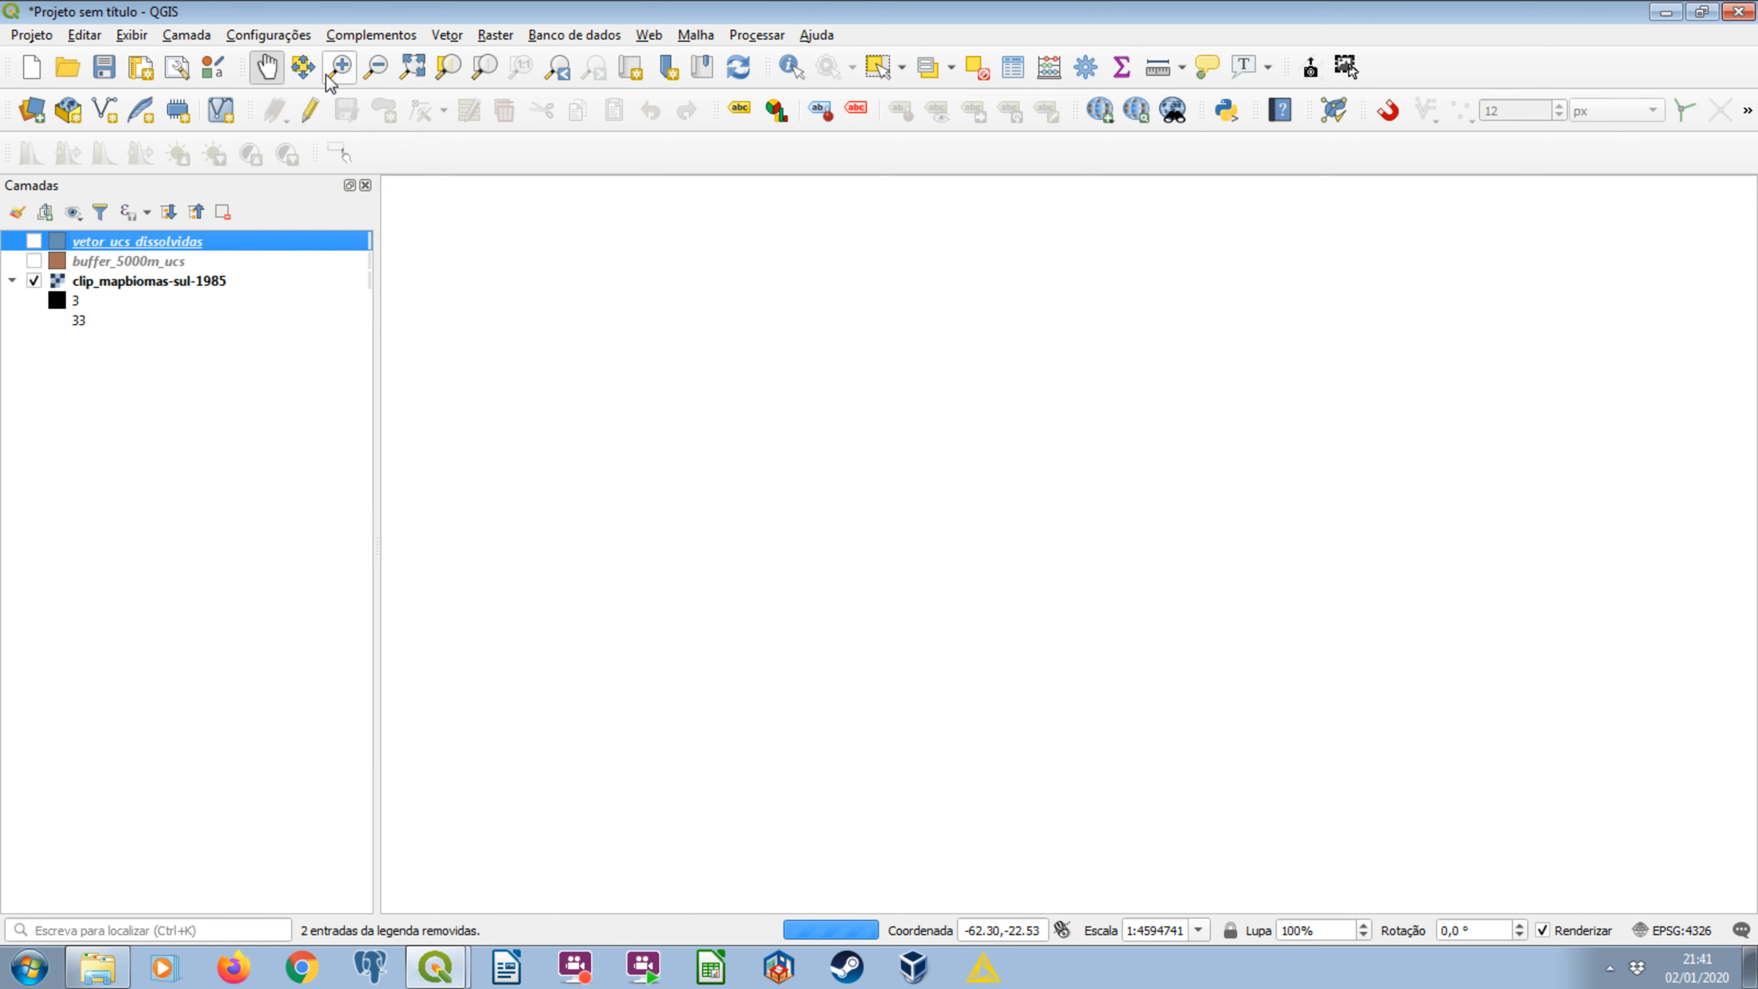
pyautogui.click(340, 66)
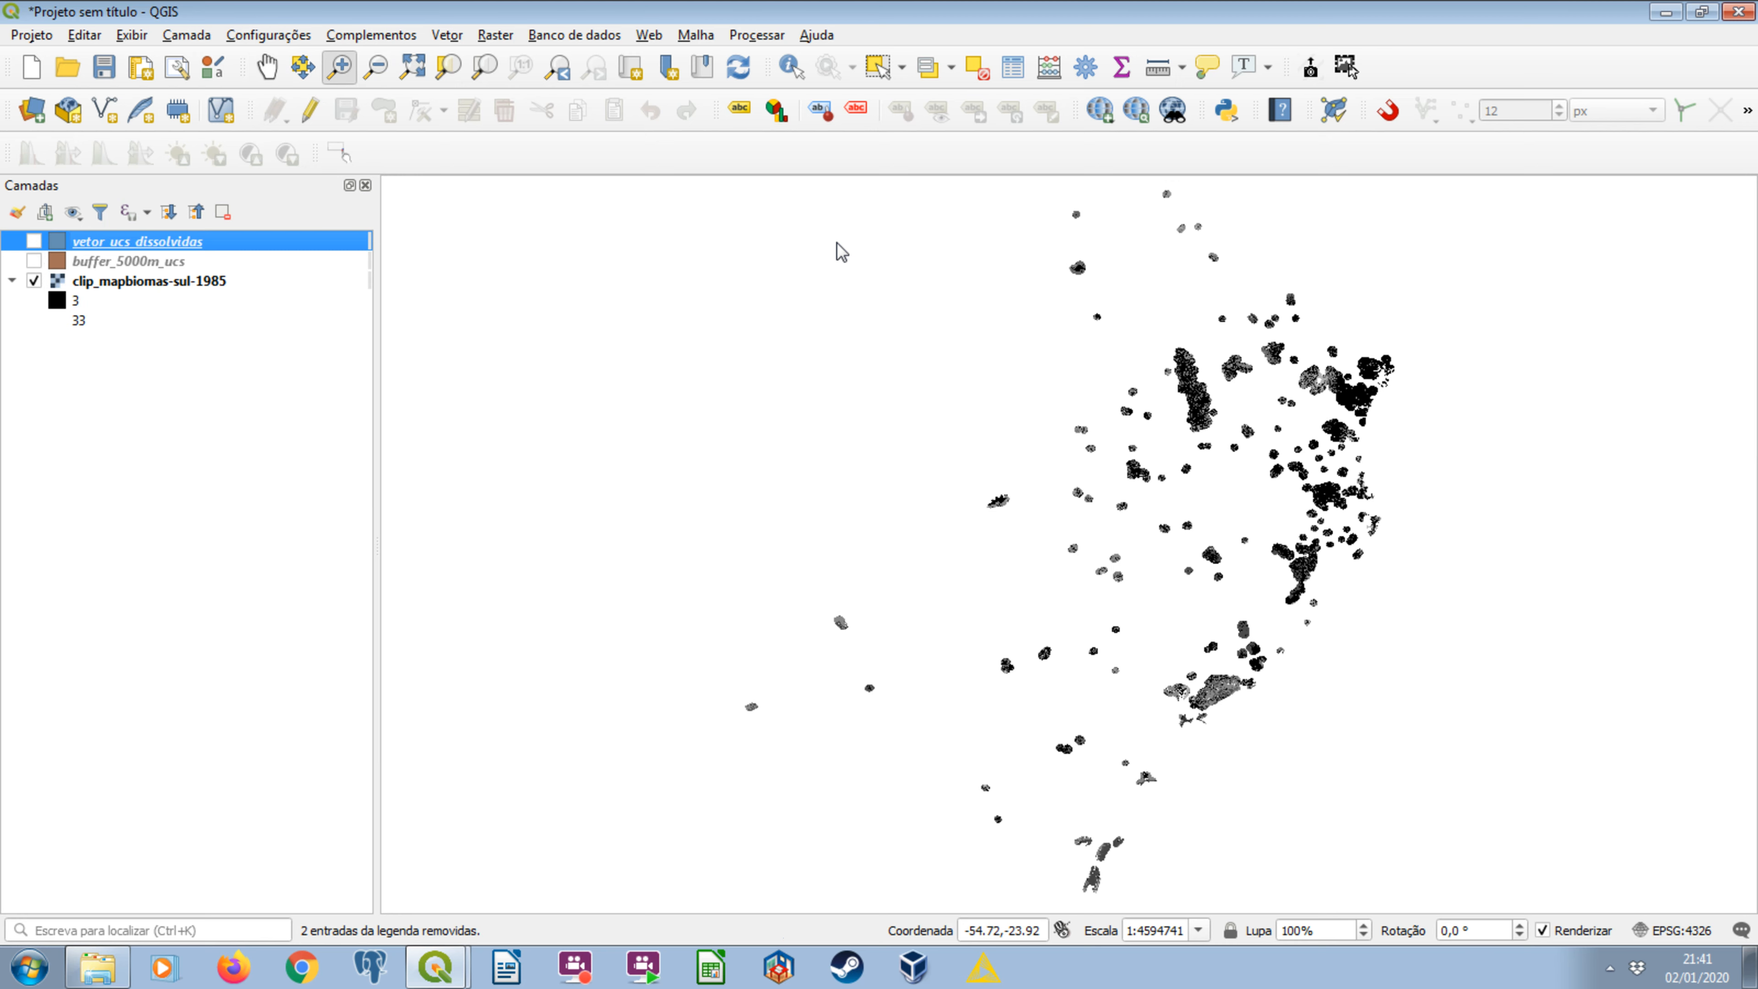
pyautogui.moveTo(1292, 368); pyautogui.dragTo(1333, 392)
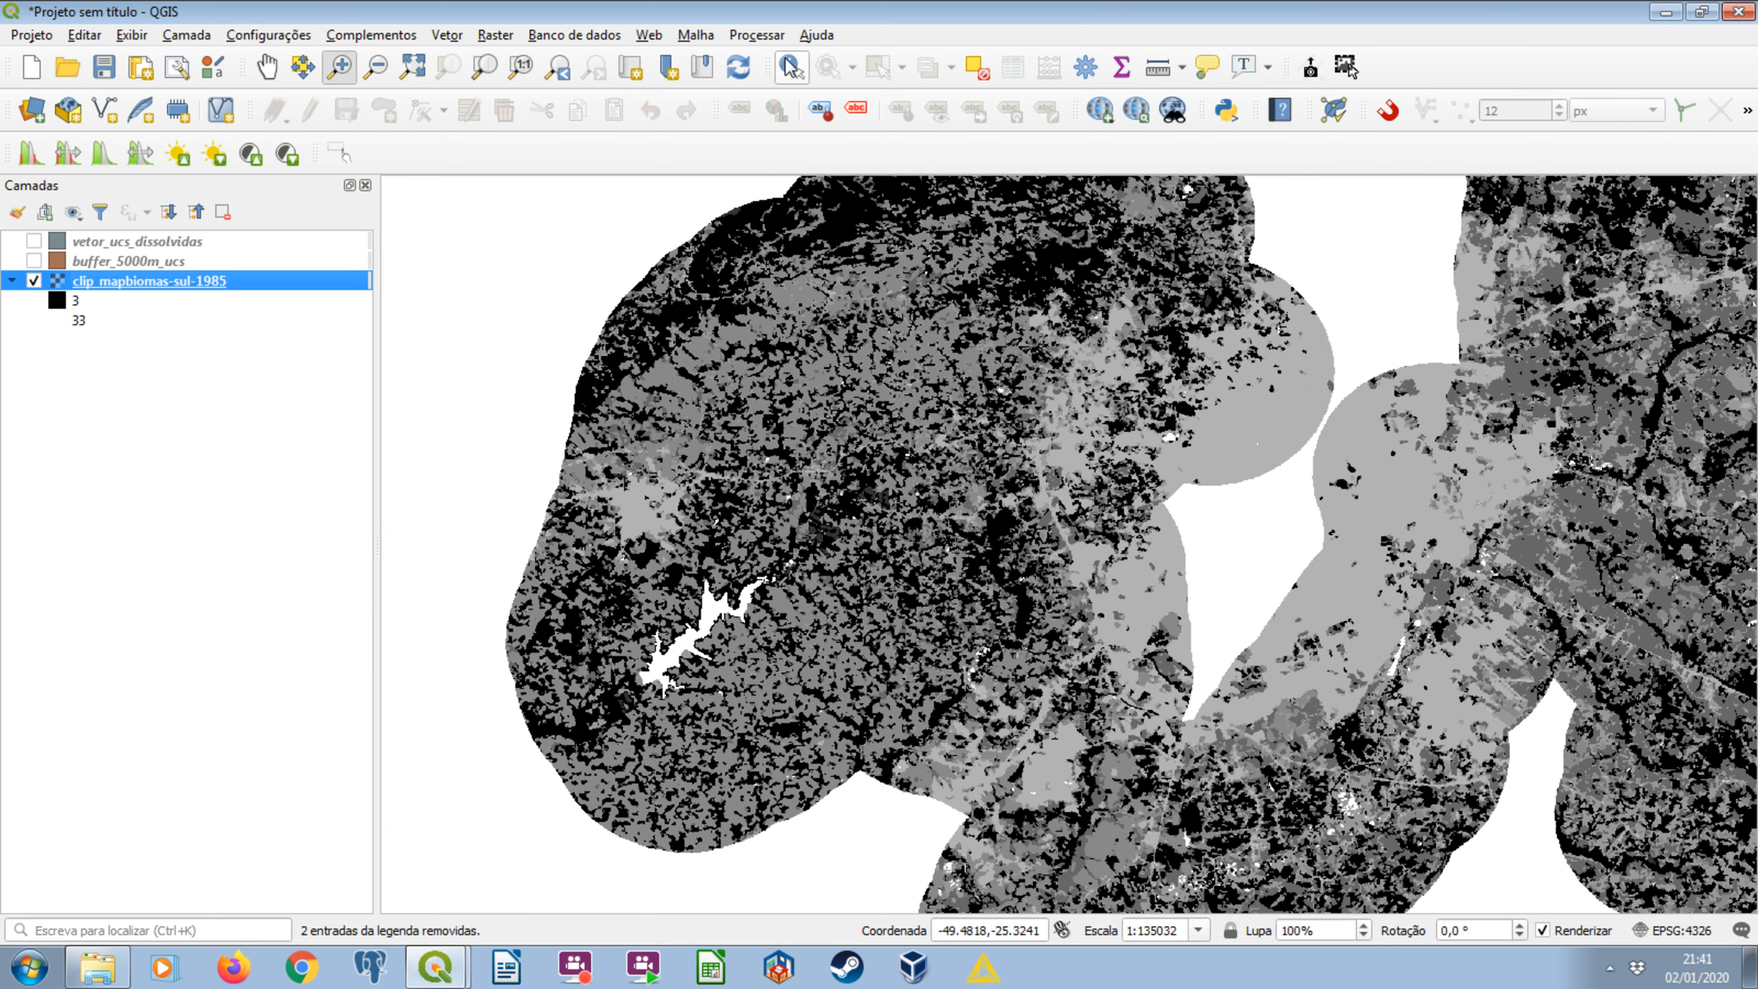
# Identify the class value of the white branching area in clip_mapbiomas-sul-1985, compare it with the legend, and close the results.
pyautogui.click(791, 66)
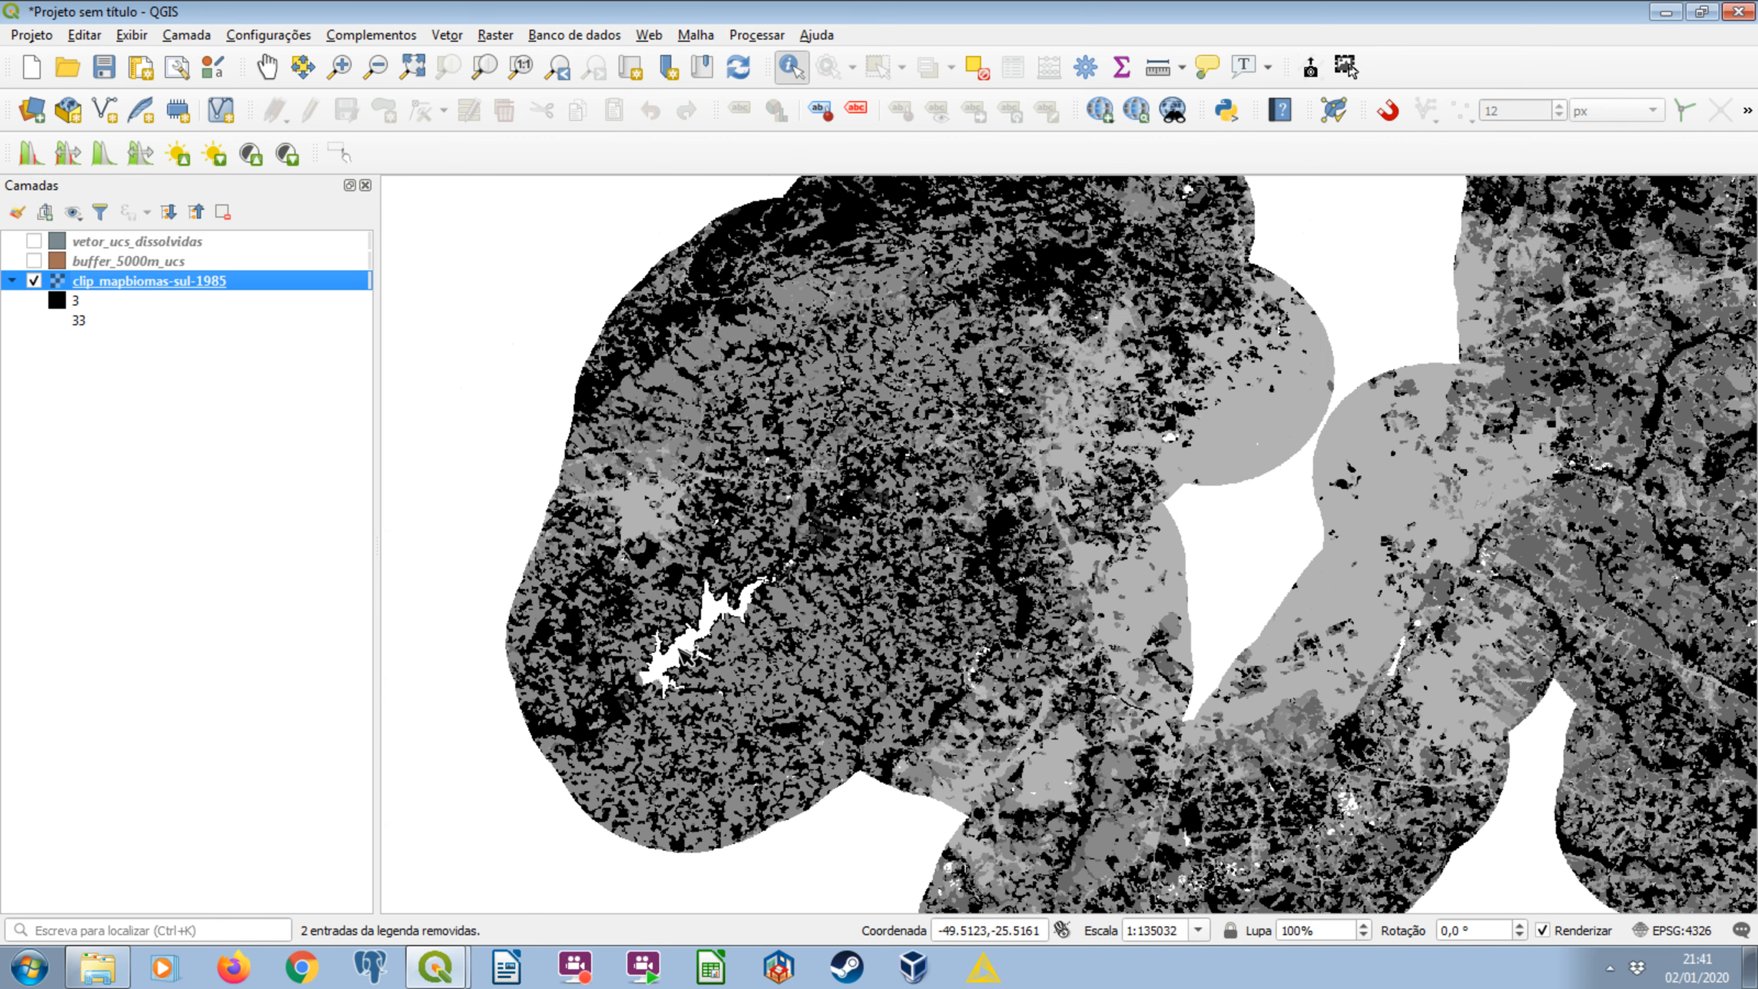
pyautogui.click(681, 651)
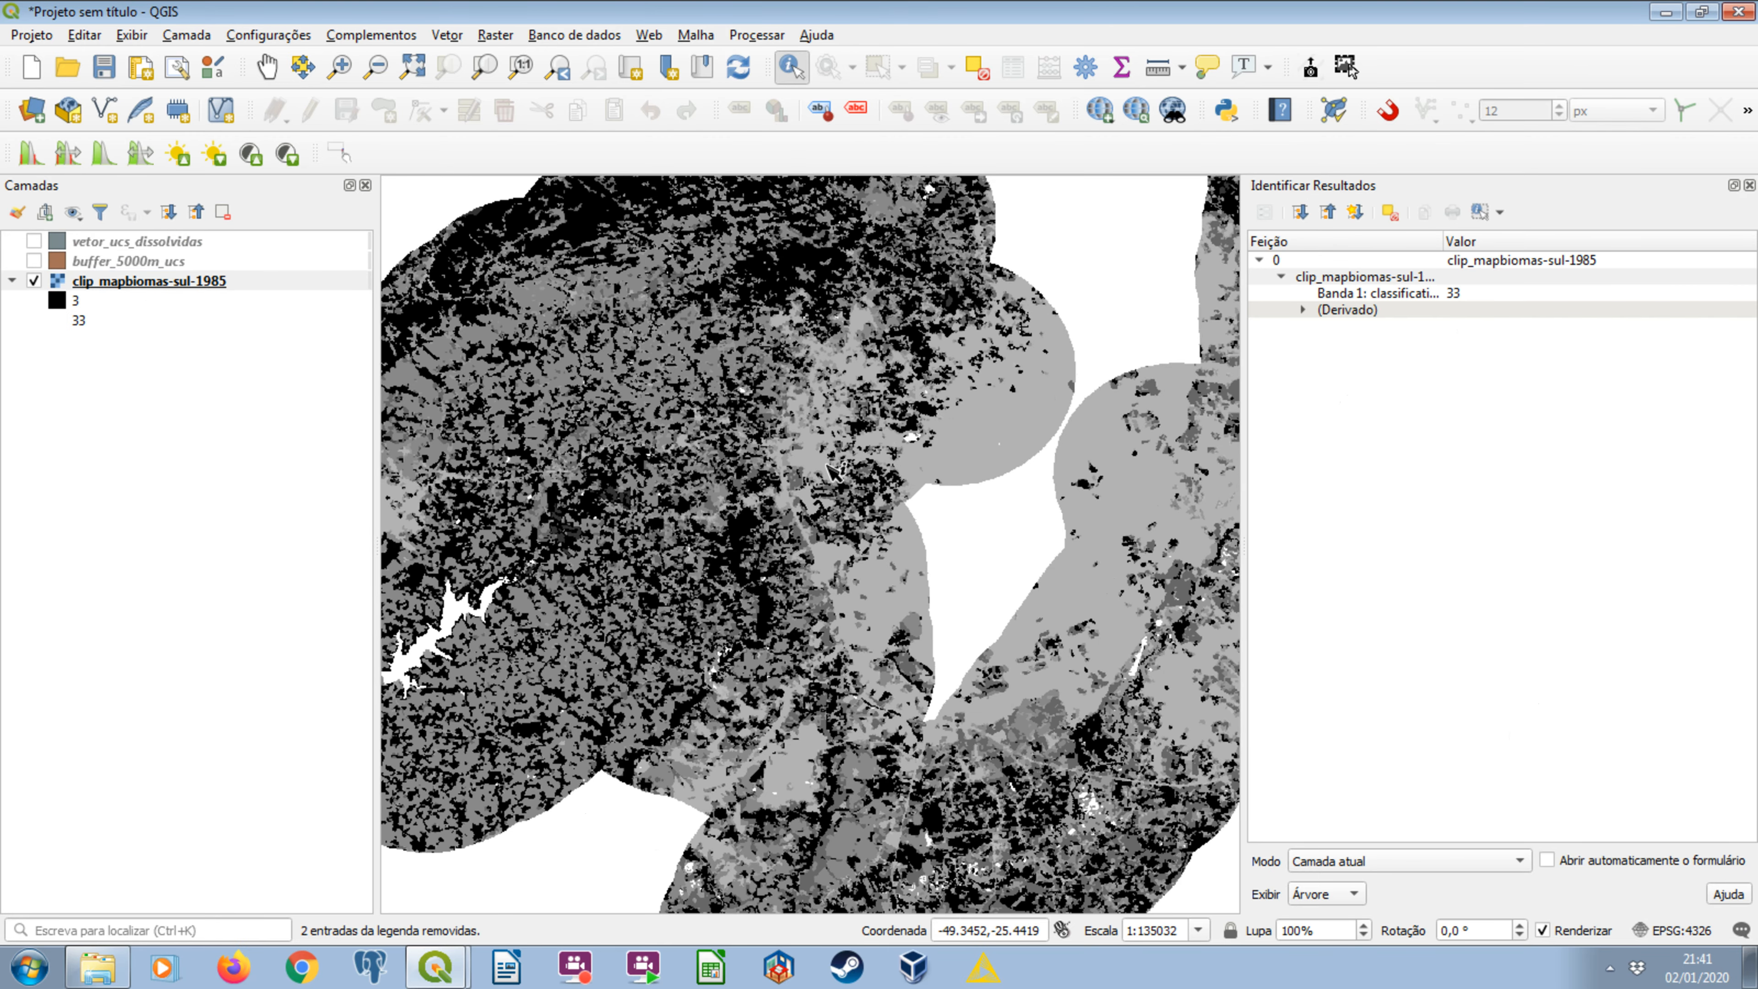
pyautogui.scroll(3, 635, 581)
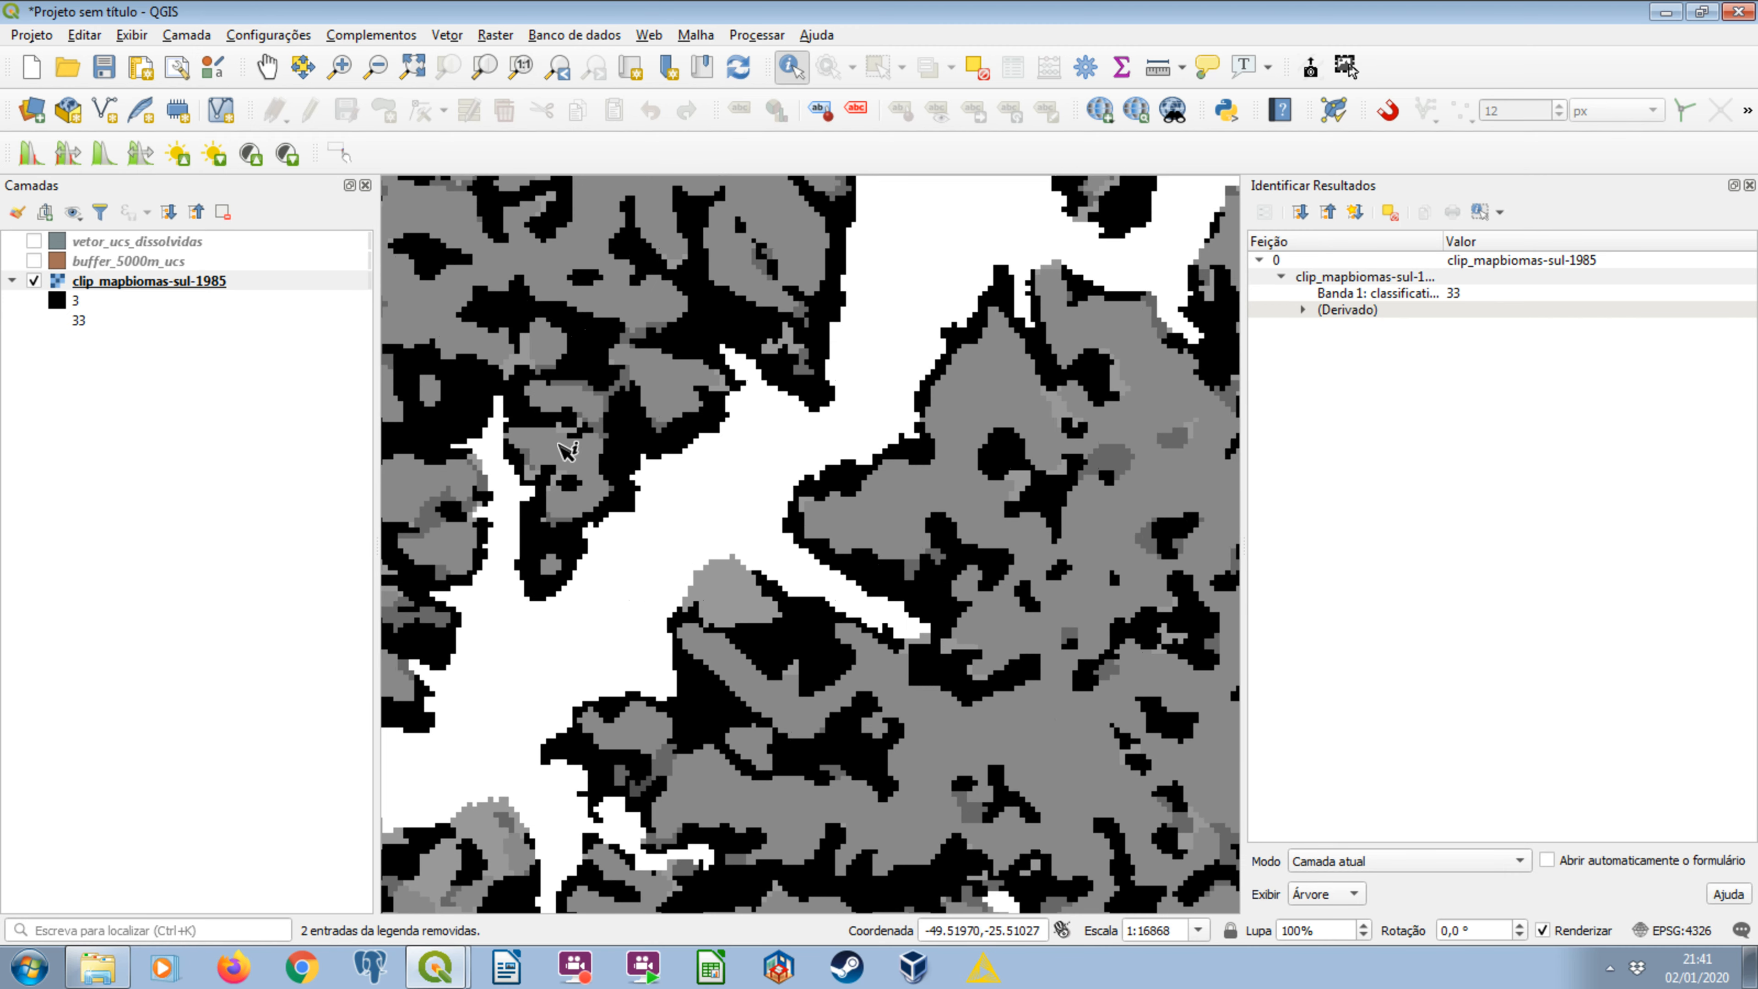
pyautogui.click(99, 329)
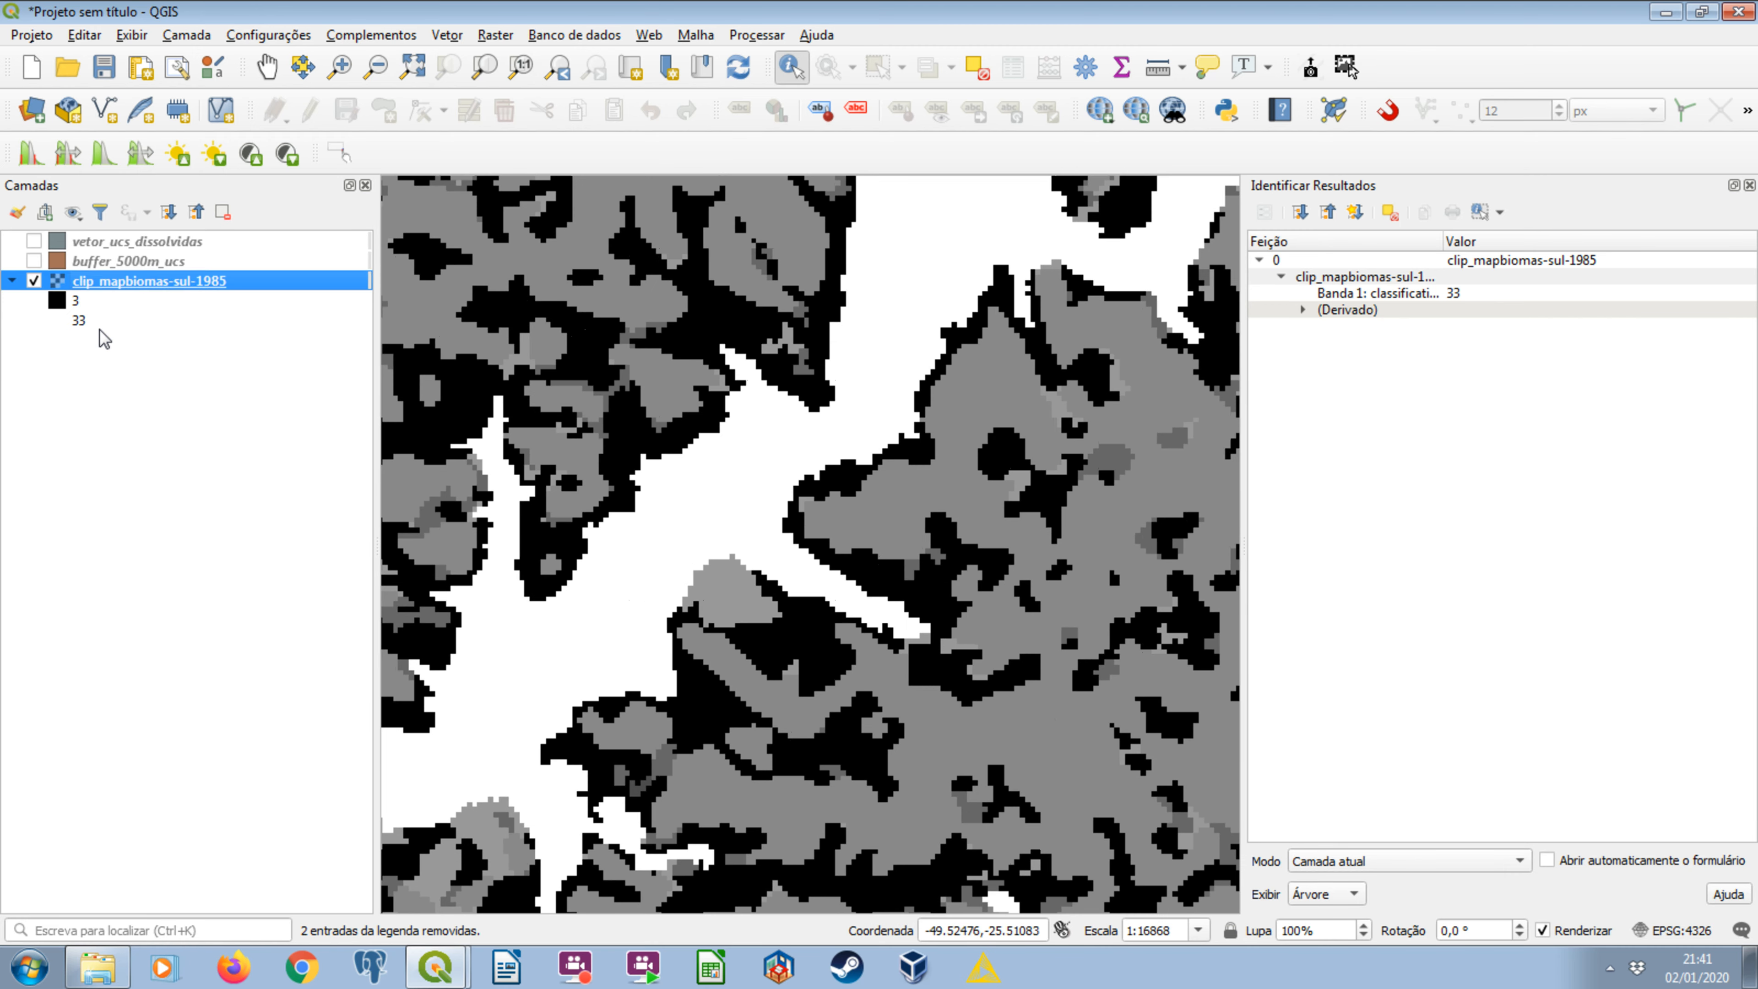
pyautogui.click(619, 619)
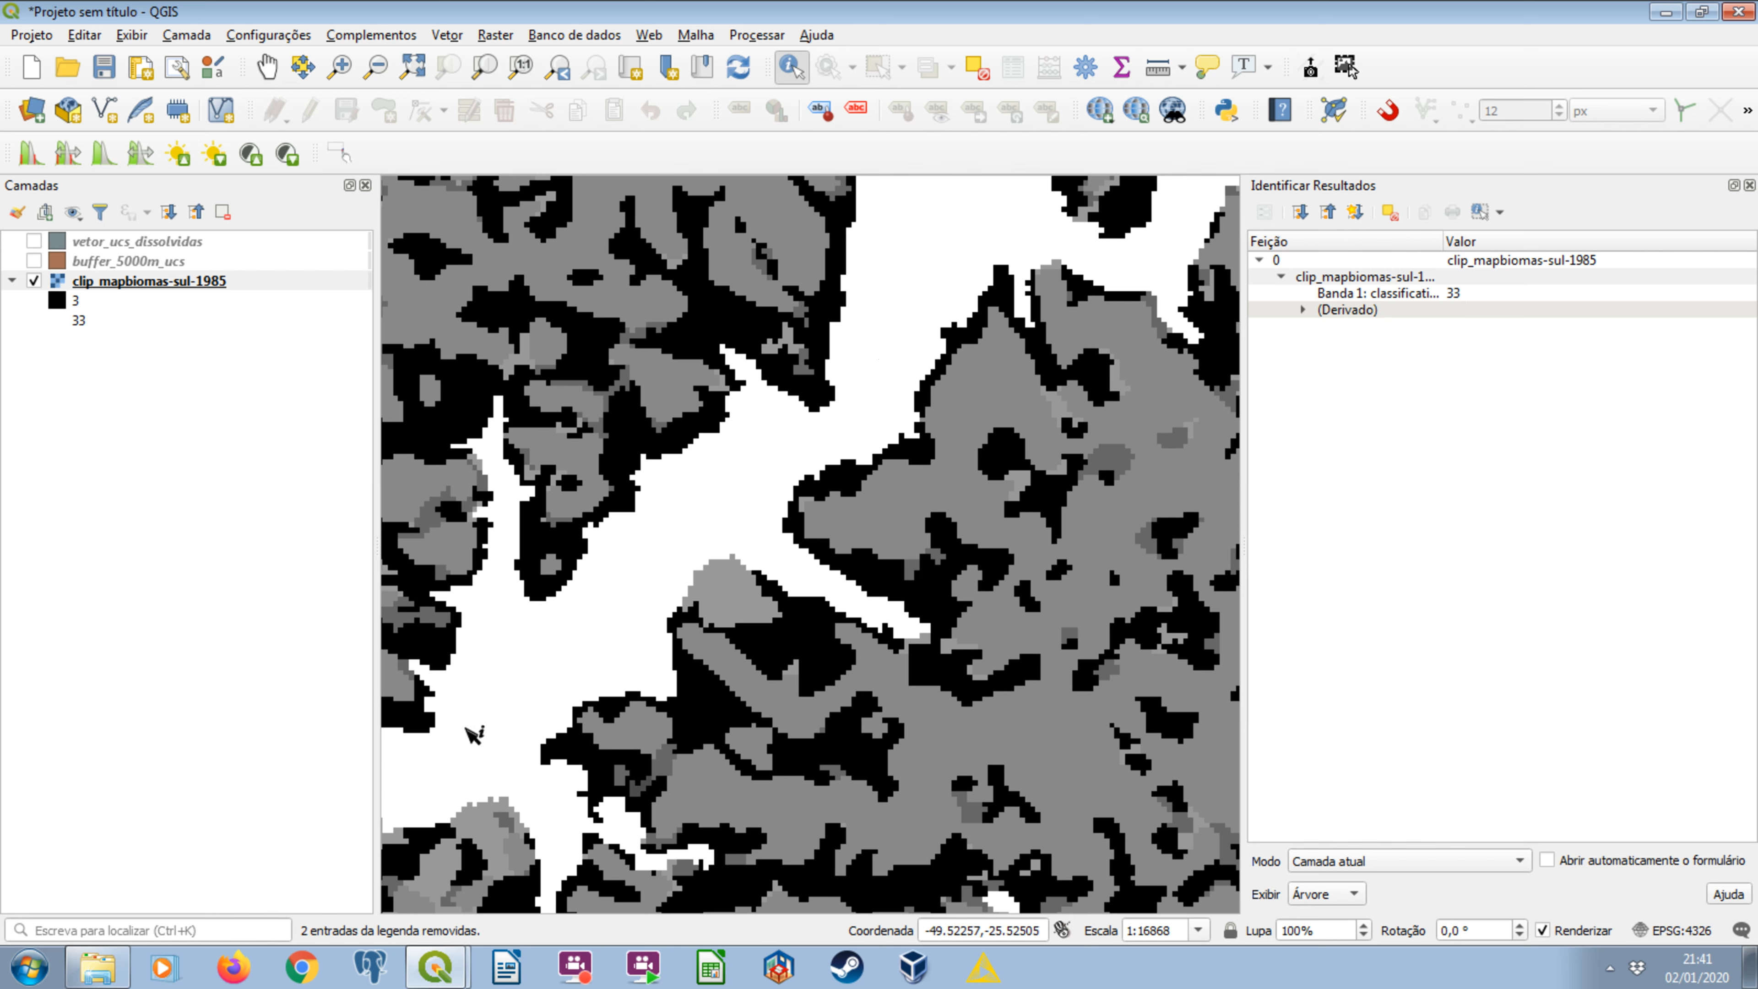
pyautogui.click(104, 325)
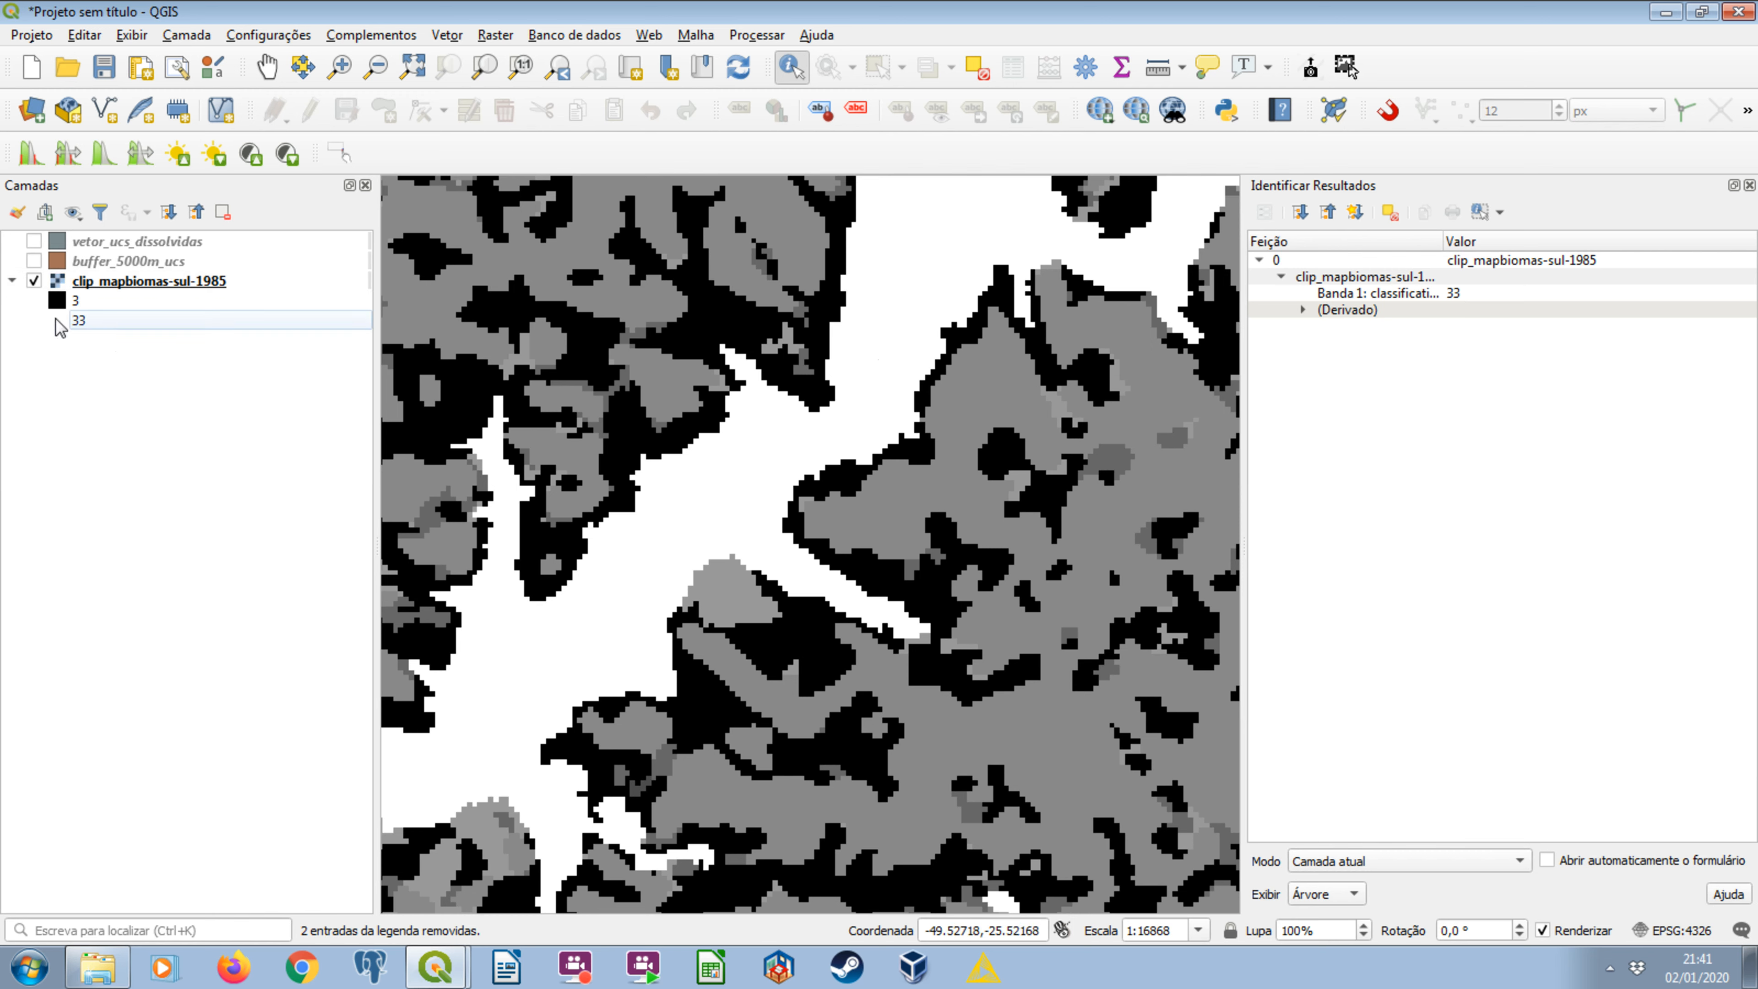
pyautogui.click(892, 342)
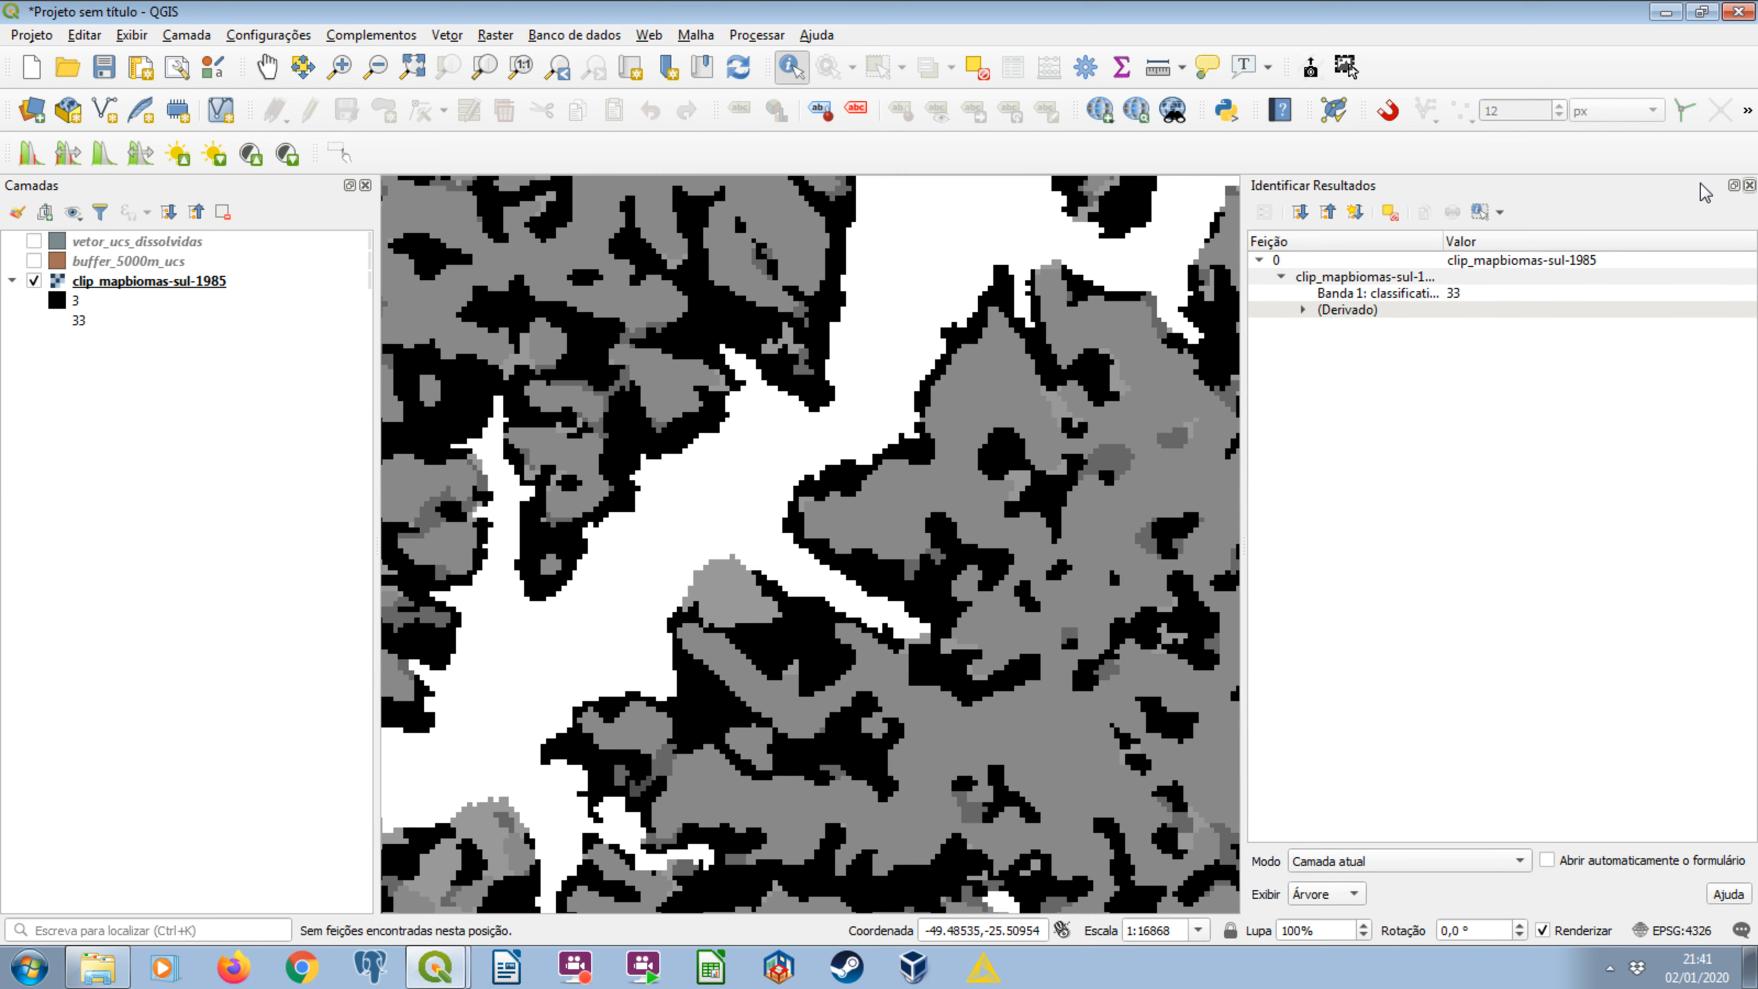
pyautogui.click(1749, 185)
# Check the source coordinate systems of clip_mapbiomas-sul-1985 and vetor_ucs_dissolvidas, leaving only the dissolved units shown on the map.
pyautogui.click(102, 288)
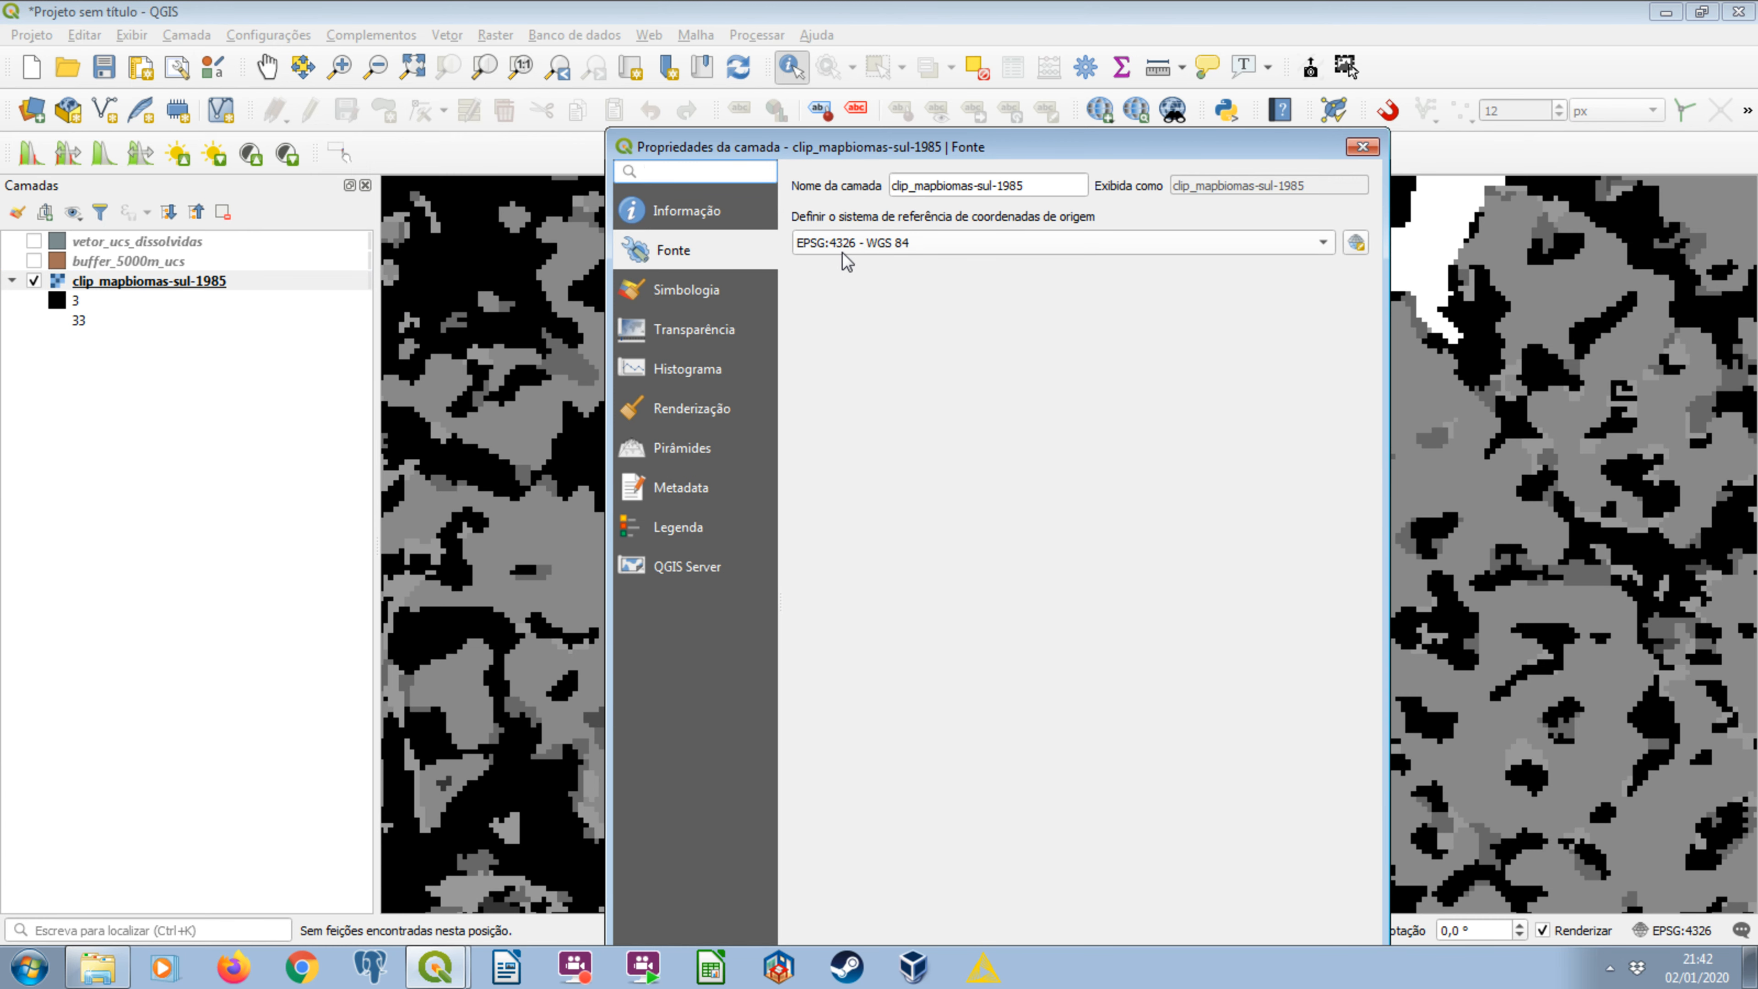
pyautogui.press('Escape')
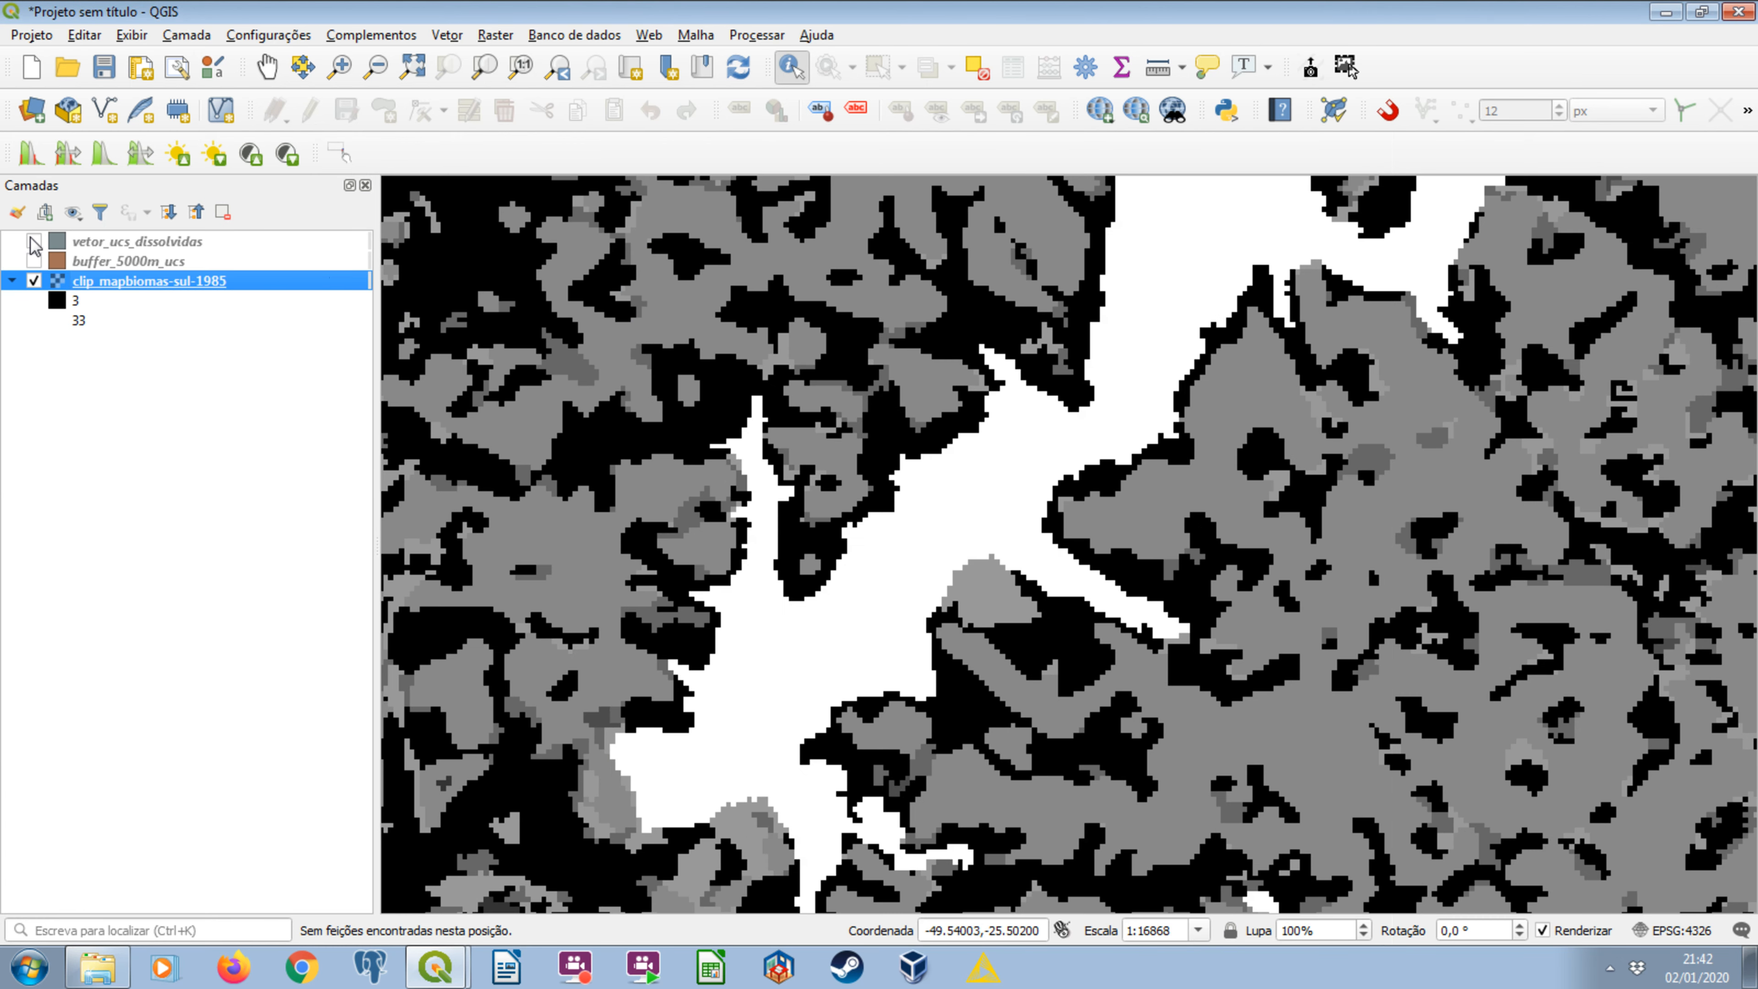
pyautogui.click(34, 240)
pyautogui.click(106, 248)
pyautogui.click(33, 281)
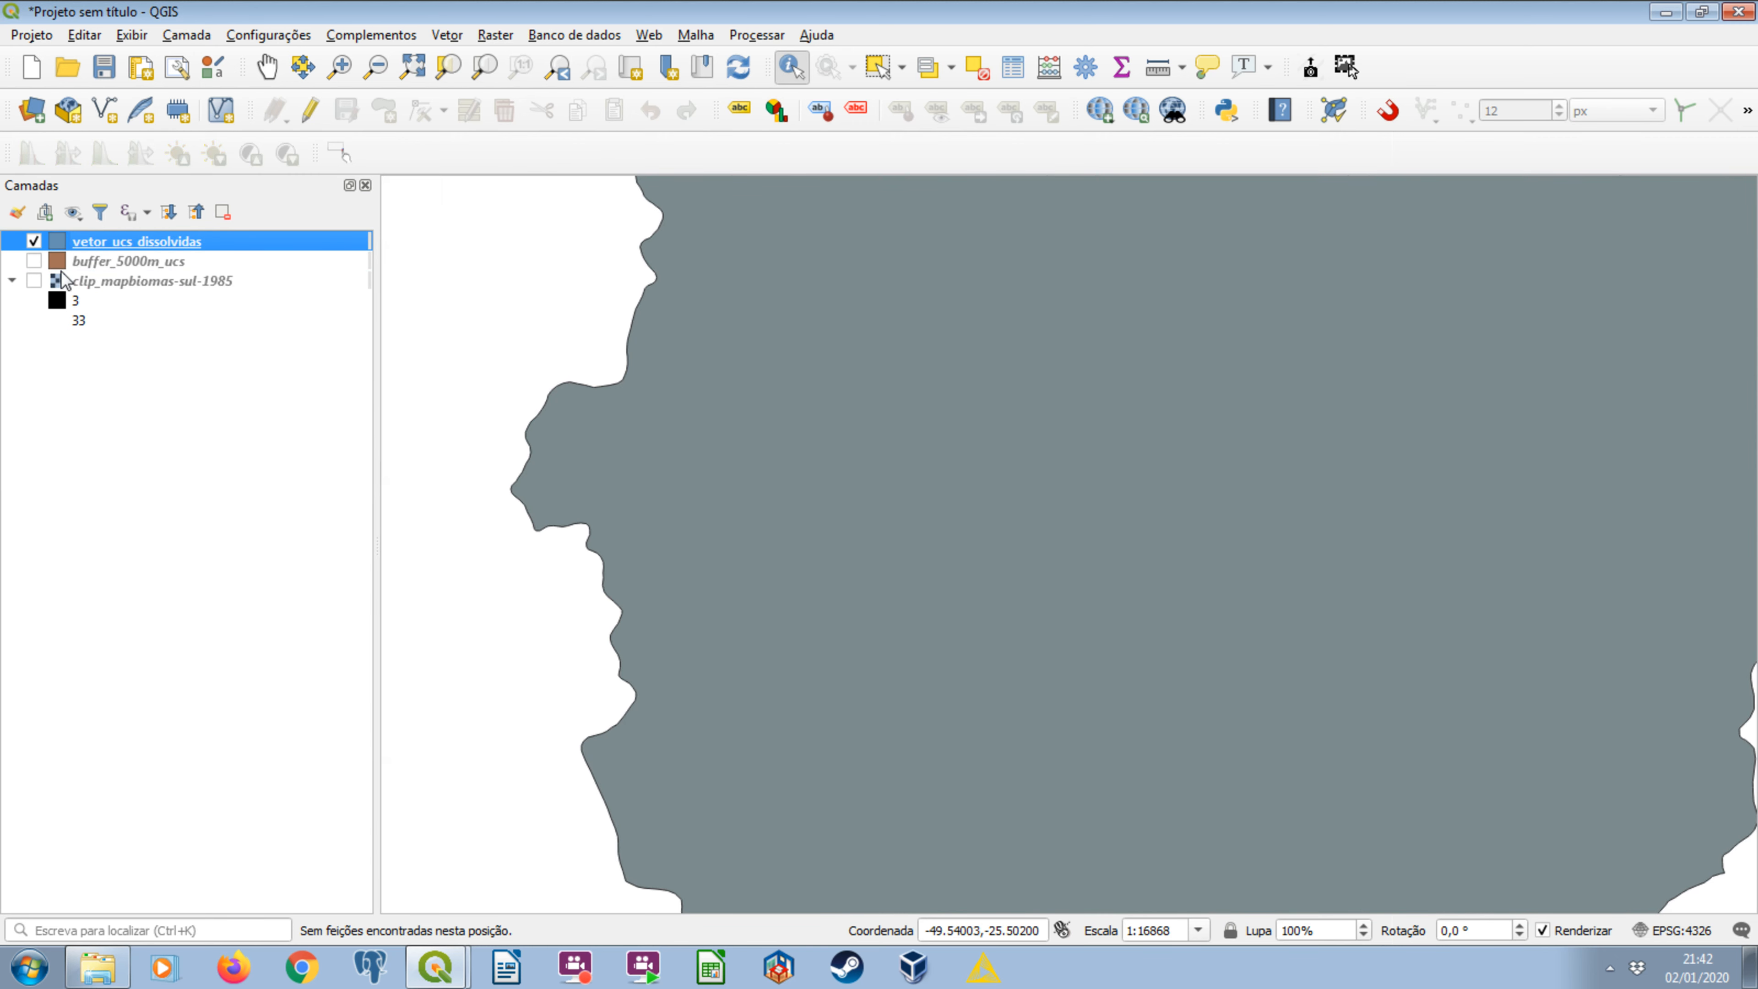
pyautogui.rightClick(109, 243)
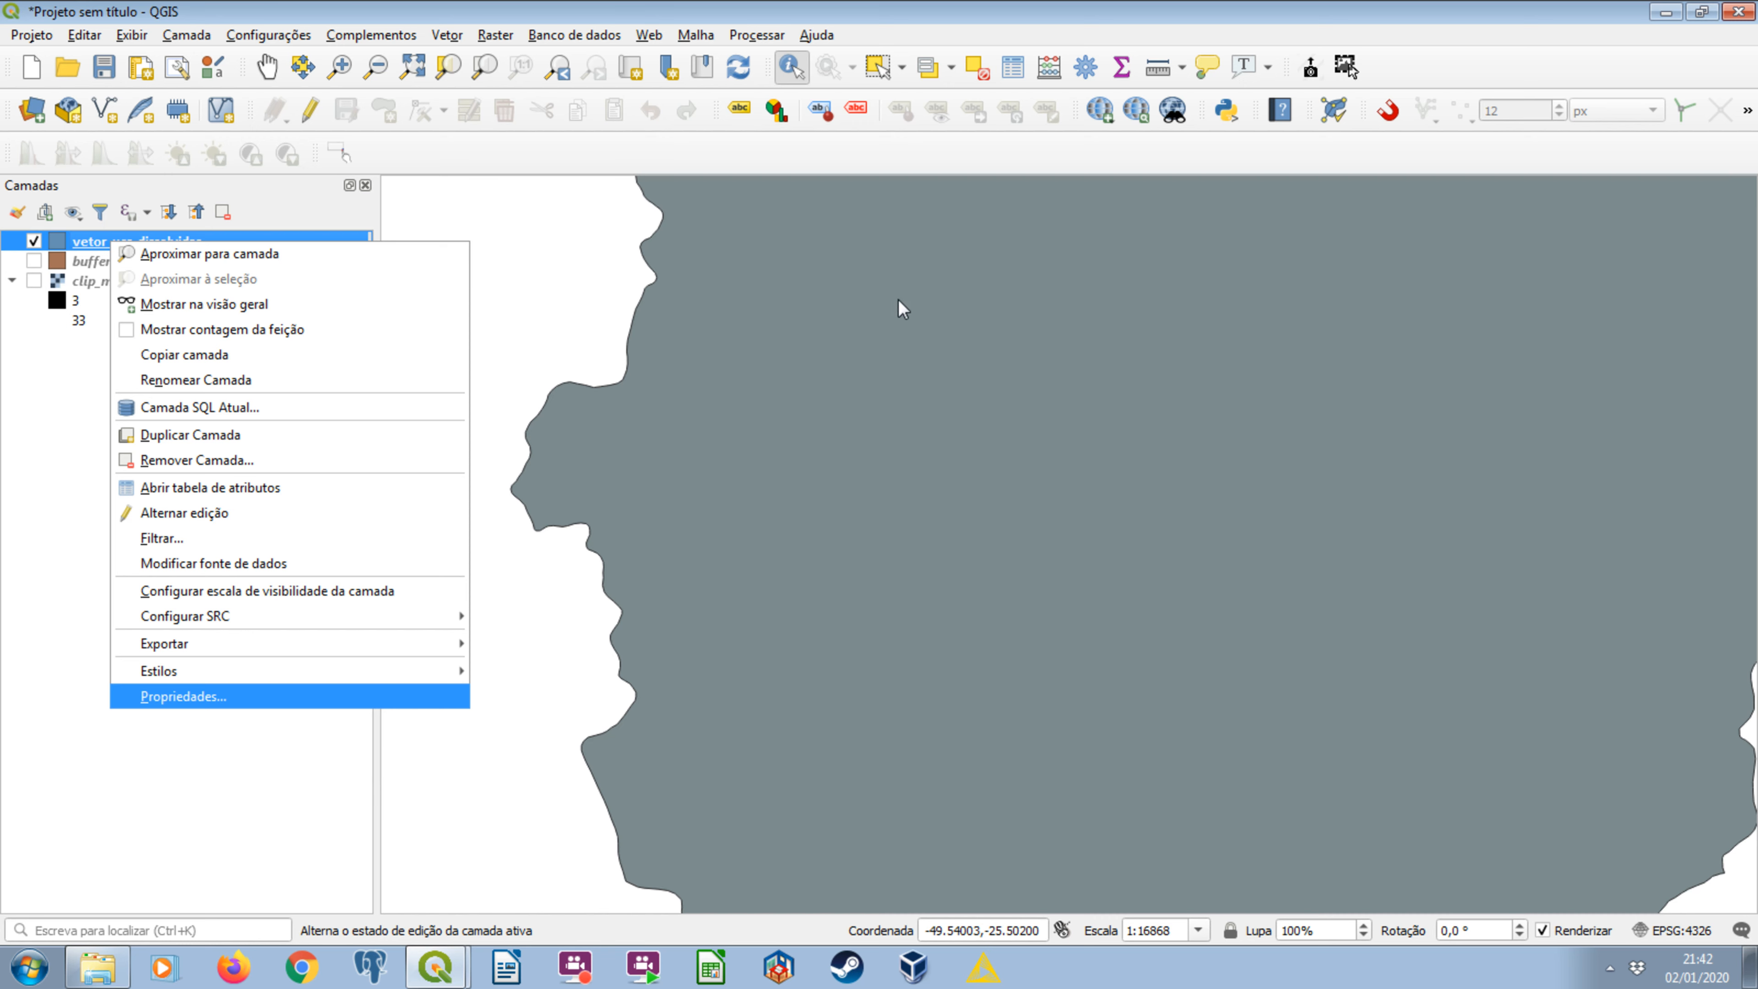
pyautogui.click(249, 695)
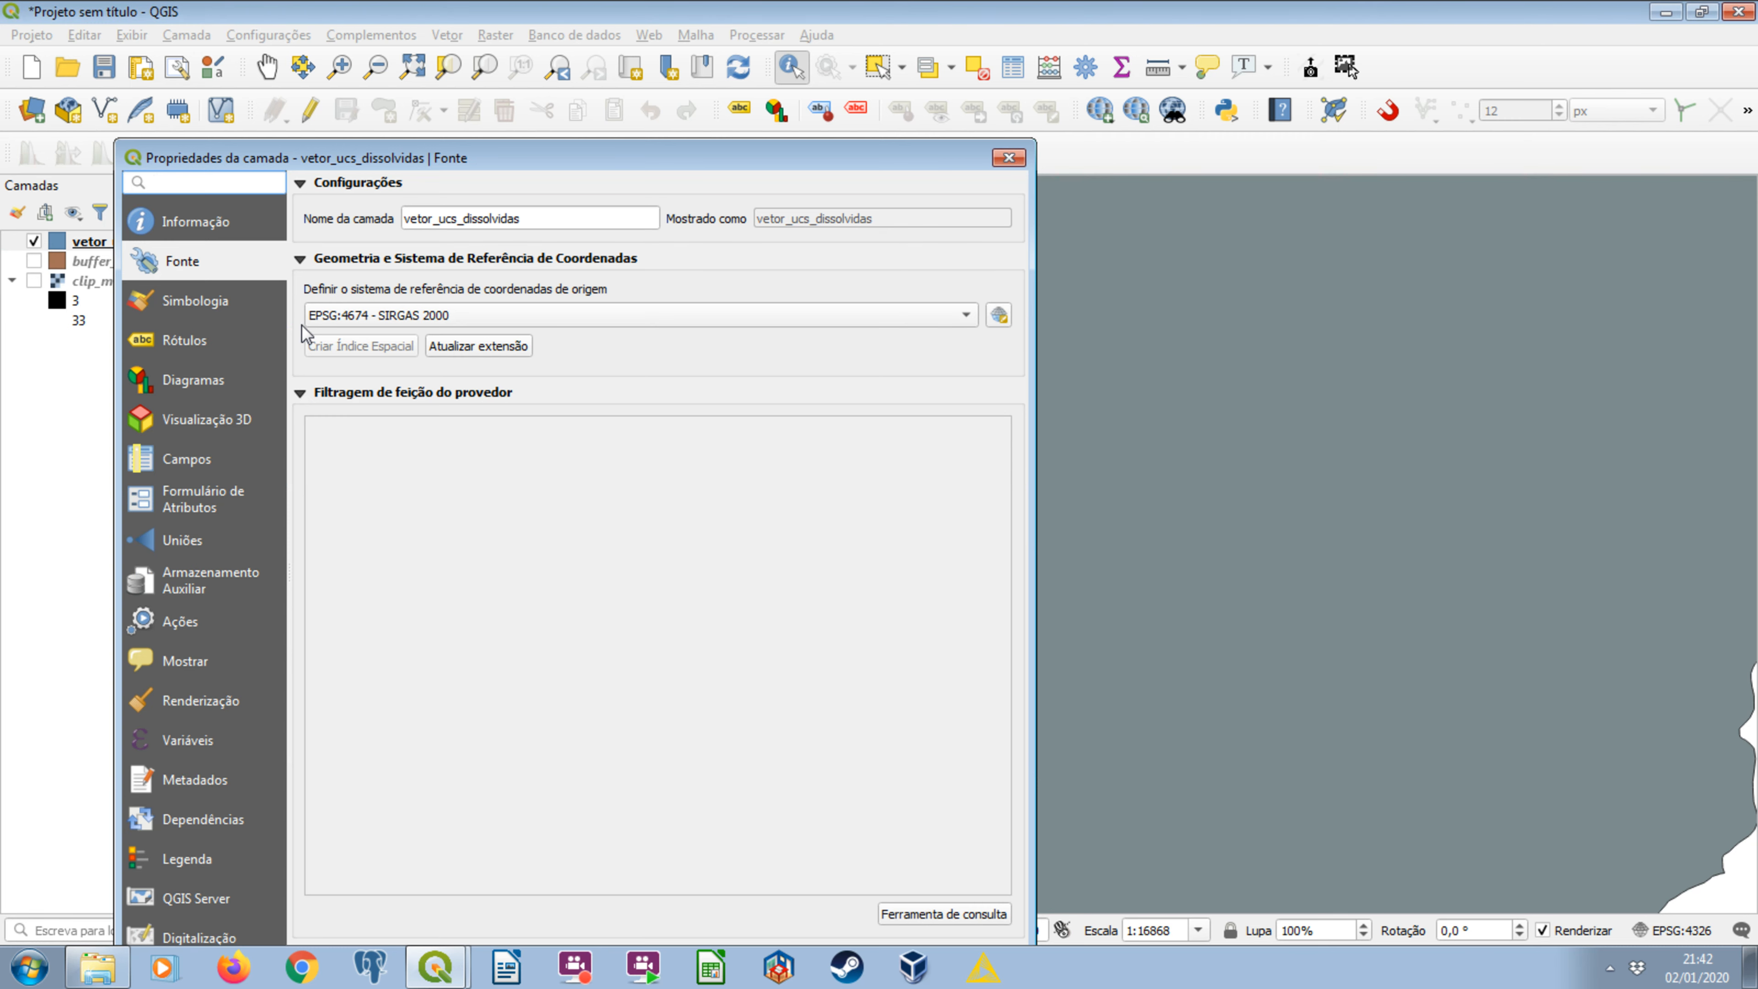
pyautogui.press('Escape')
# Set up a GeoPackage export of vetor_ucs_dissolvidas to the arquivos_processamento folder with the file name vetor_ucs_dissolvidas_4326.
pyautogui.rightClick(185, 243)
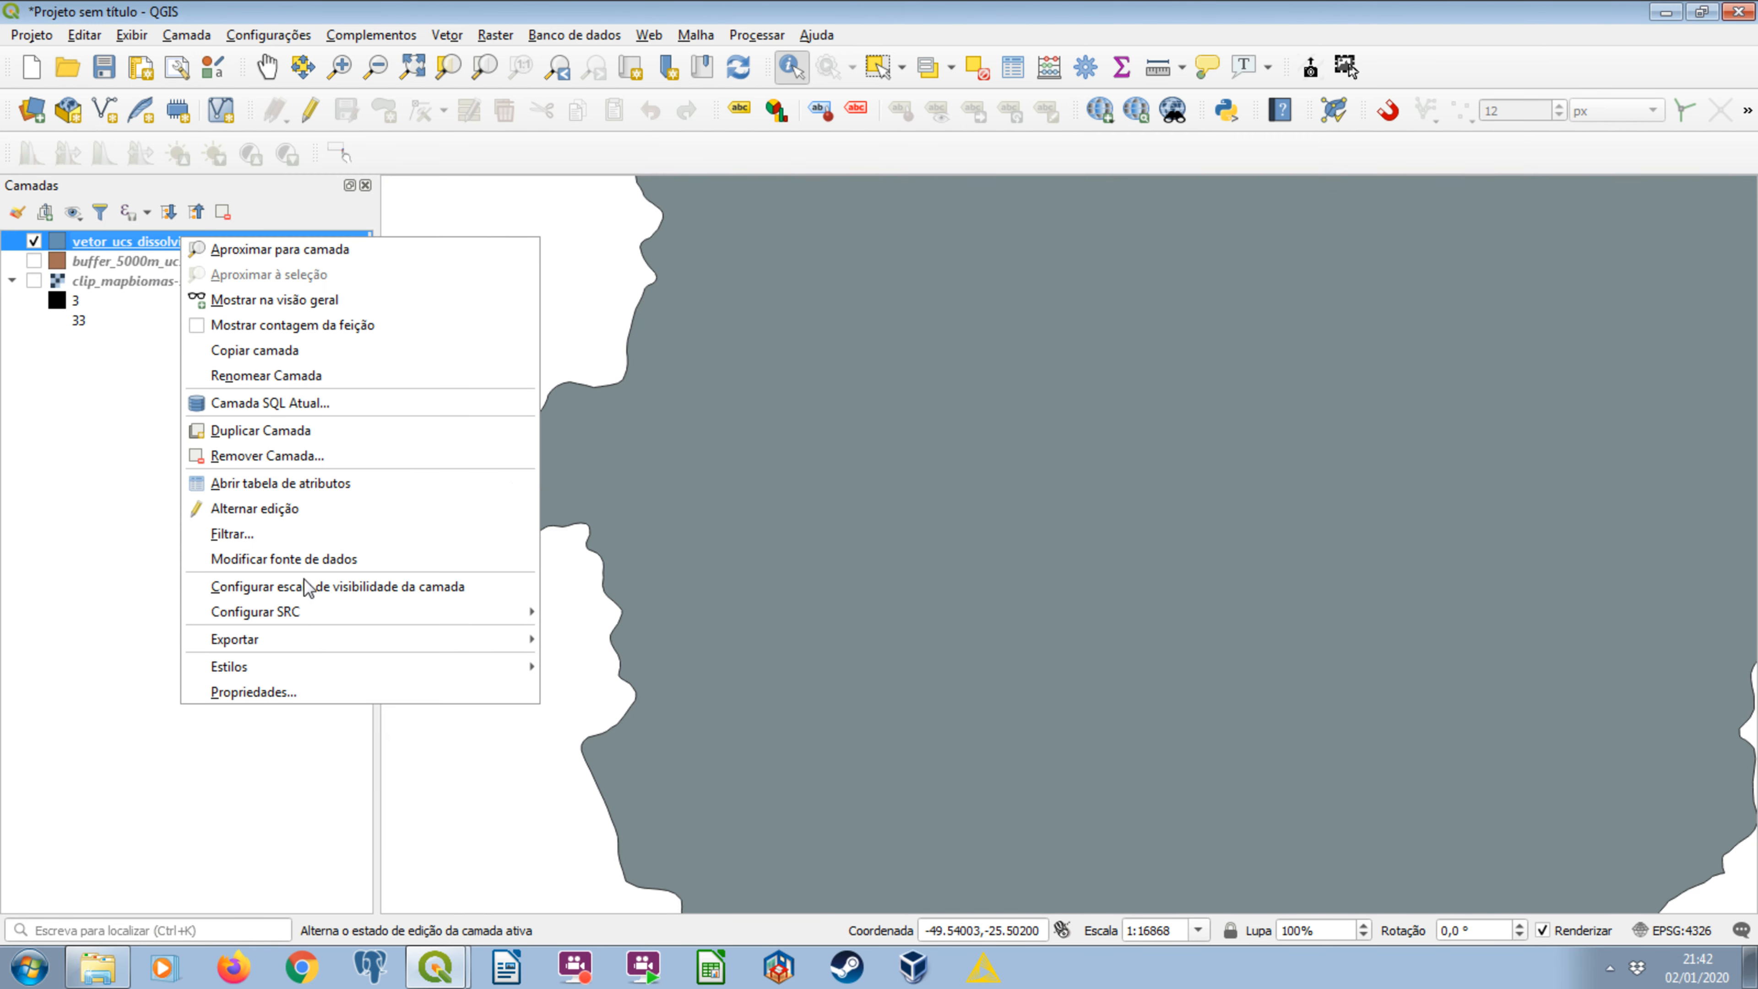
pyautogui.moveTo(346, 641)
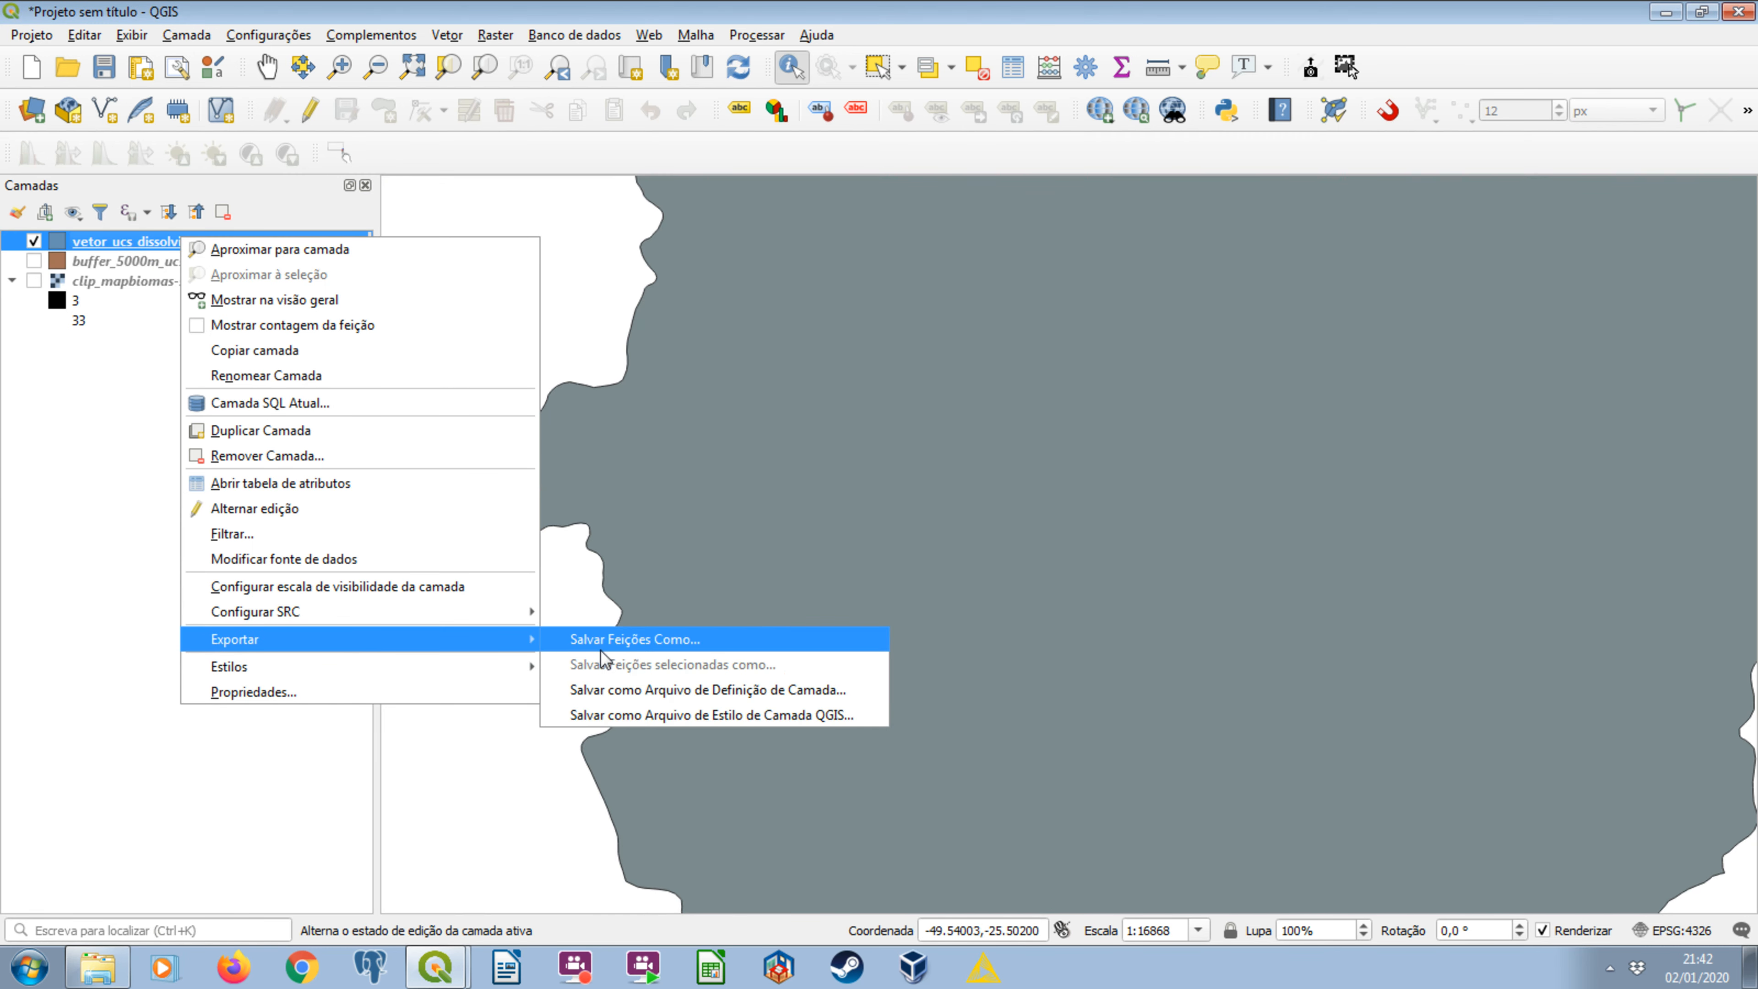
pyautogui.click(719, 639)
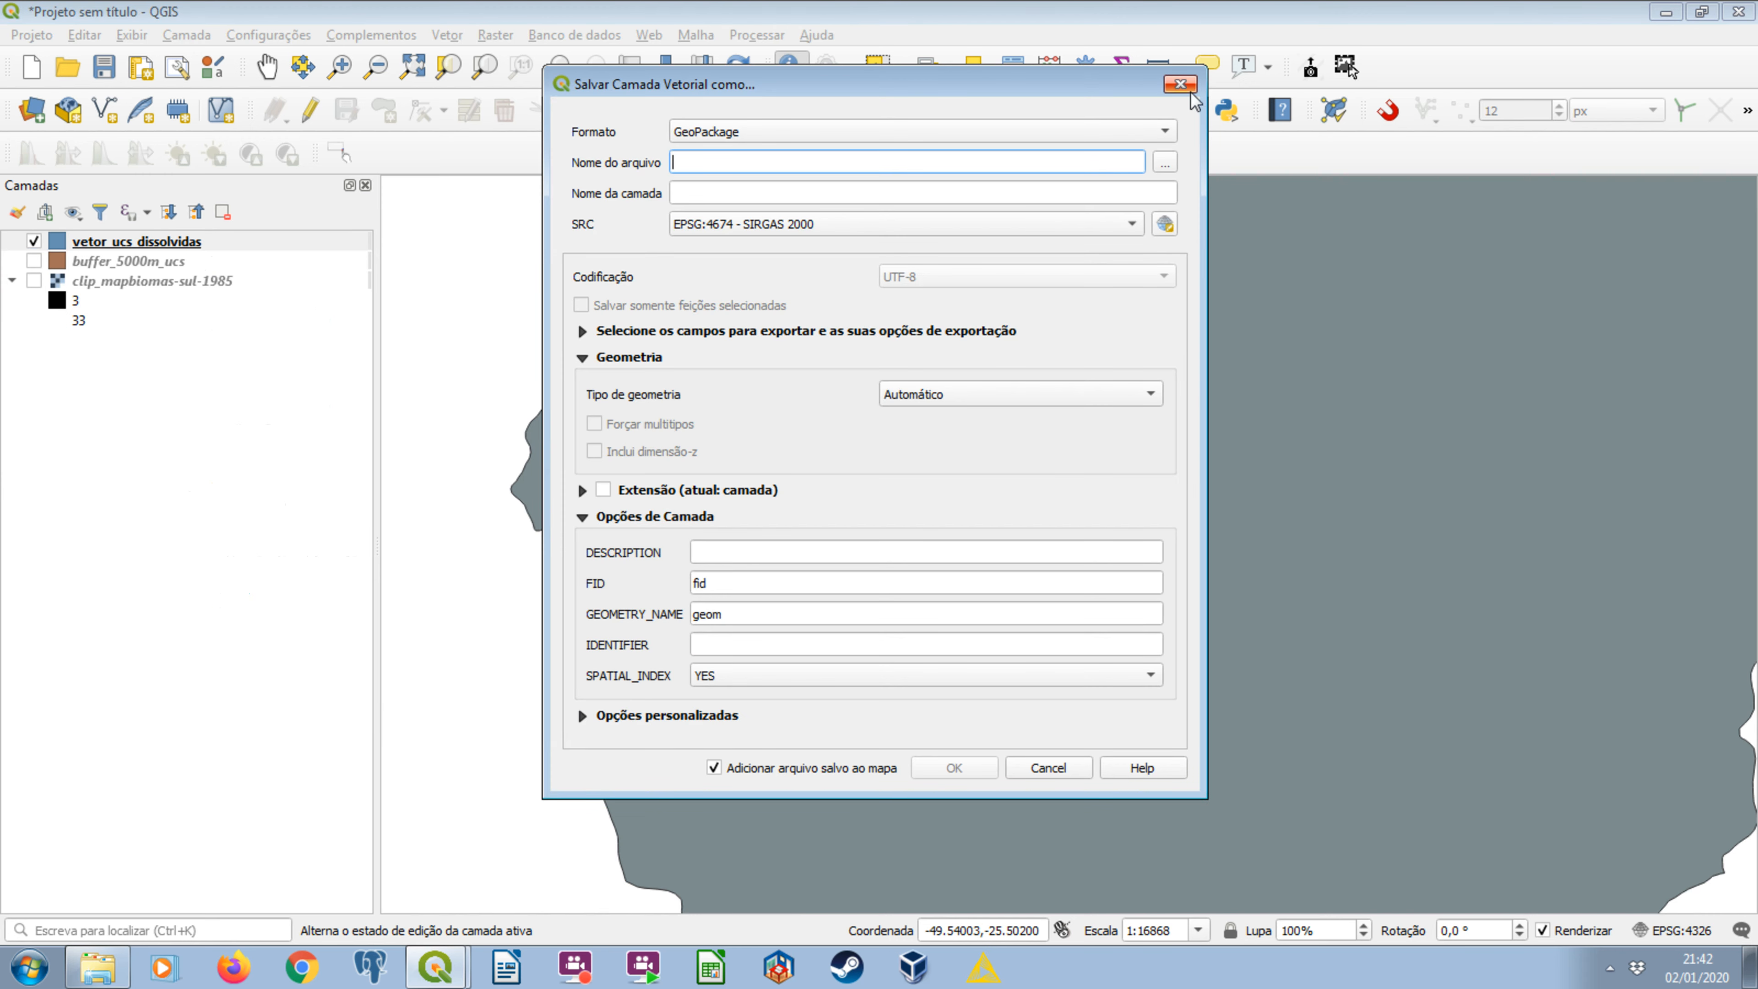
pyautogui.moveTo(1070, 93); pyautogui.dragTo(1166, 173)
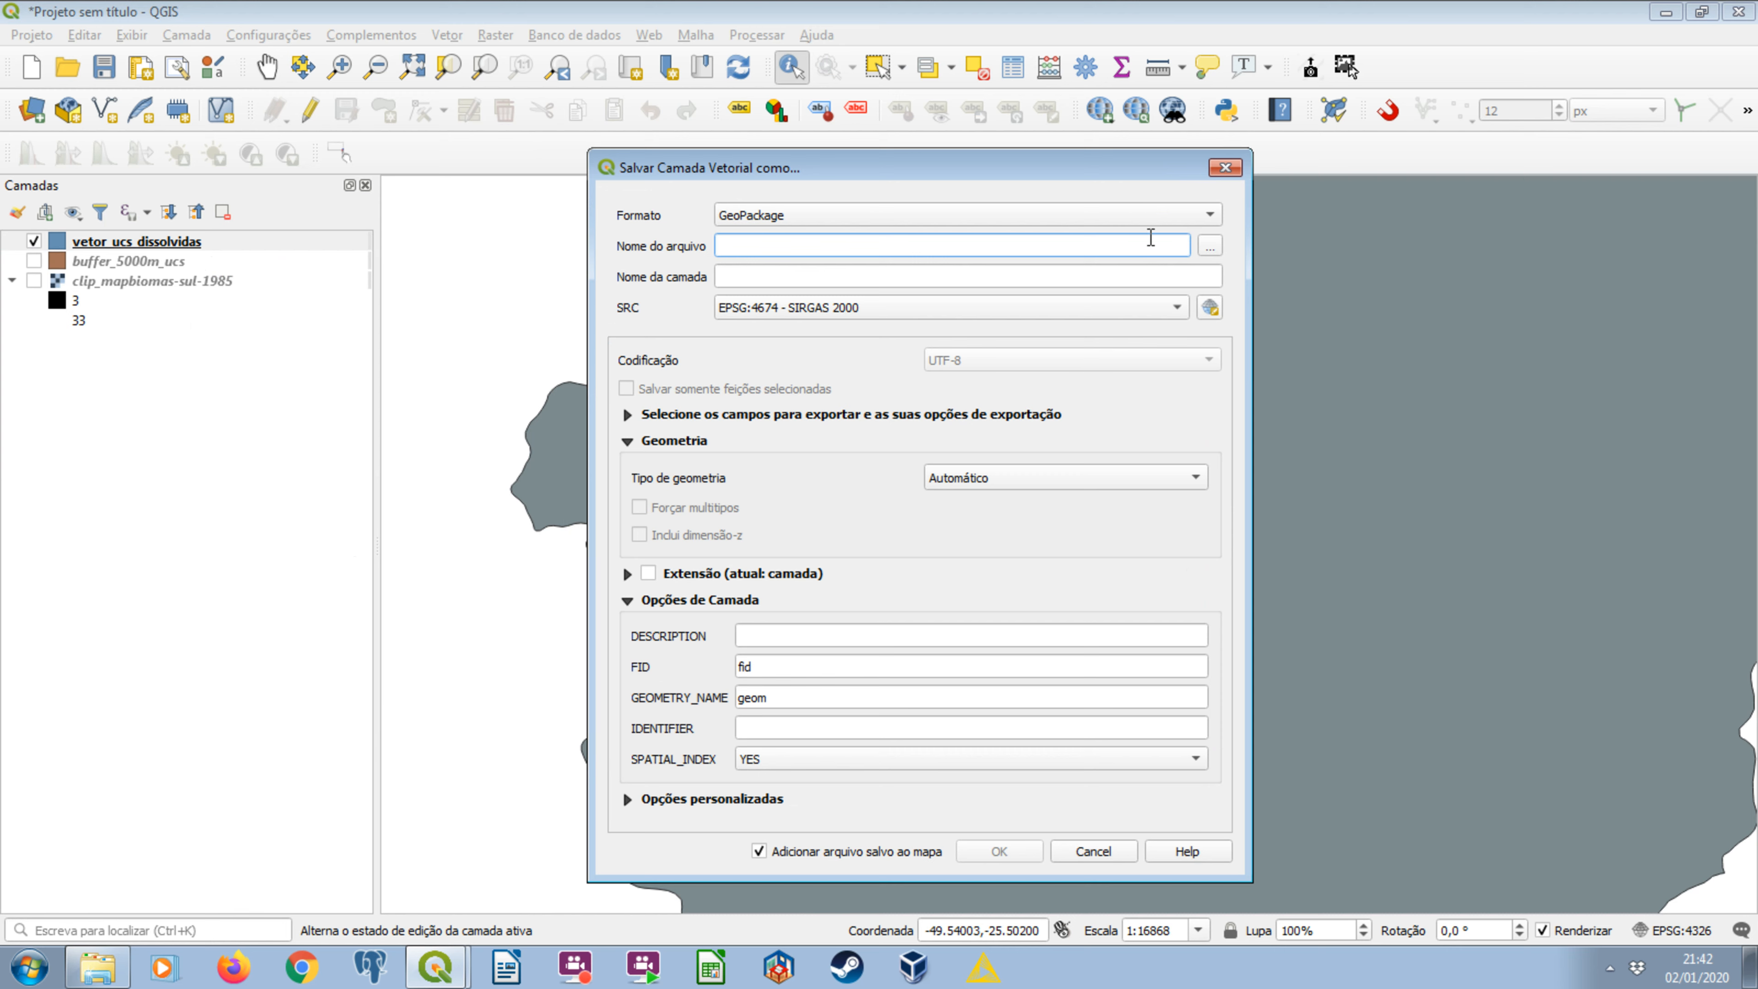
pyautogui.click(1208, 247)
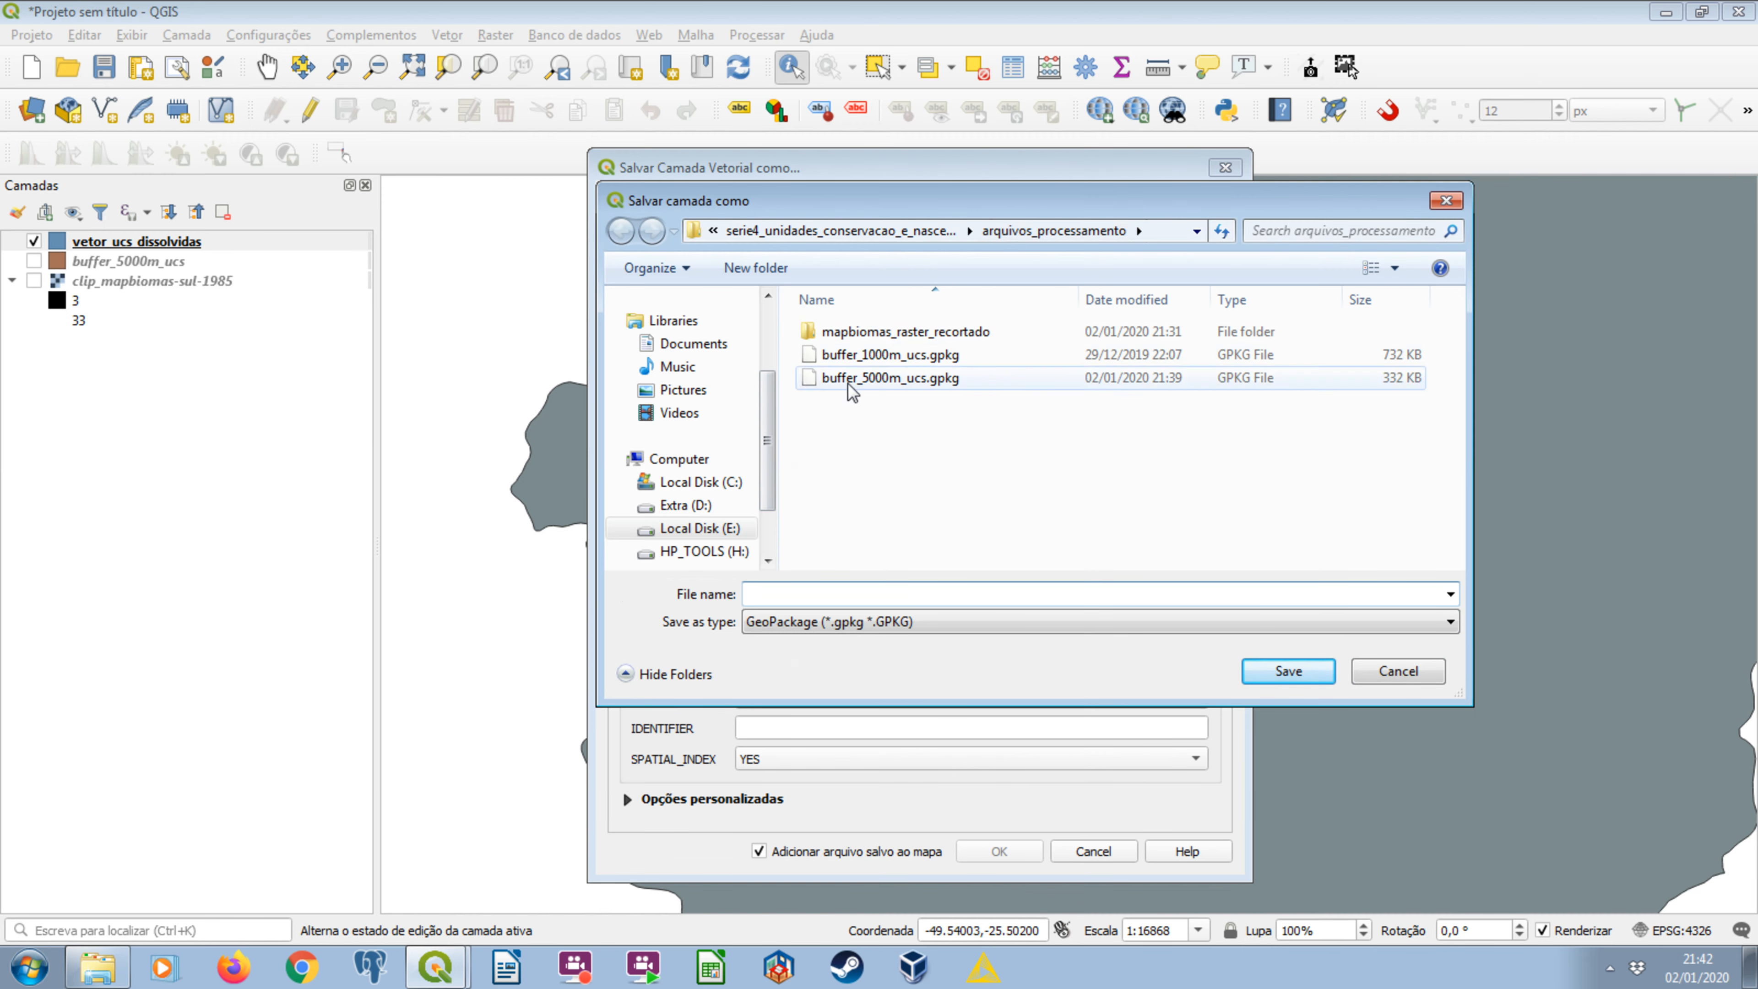
pyautogui.write('vetor_ucs_d')
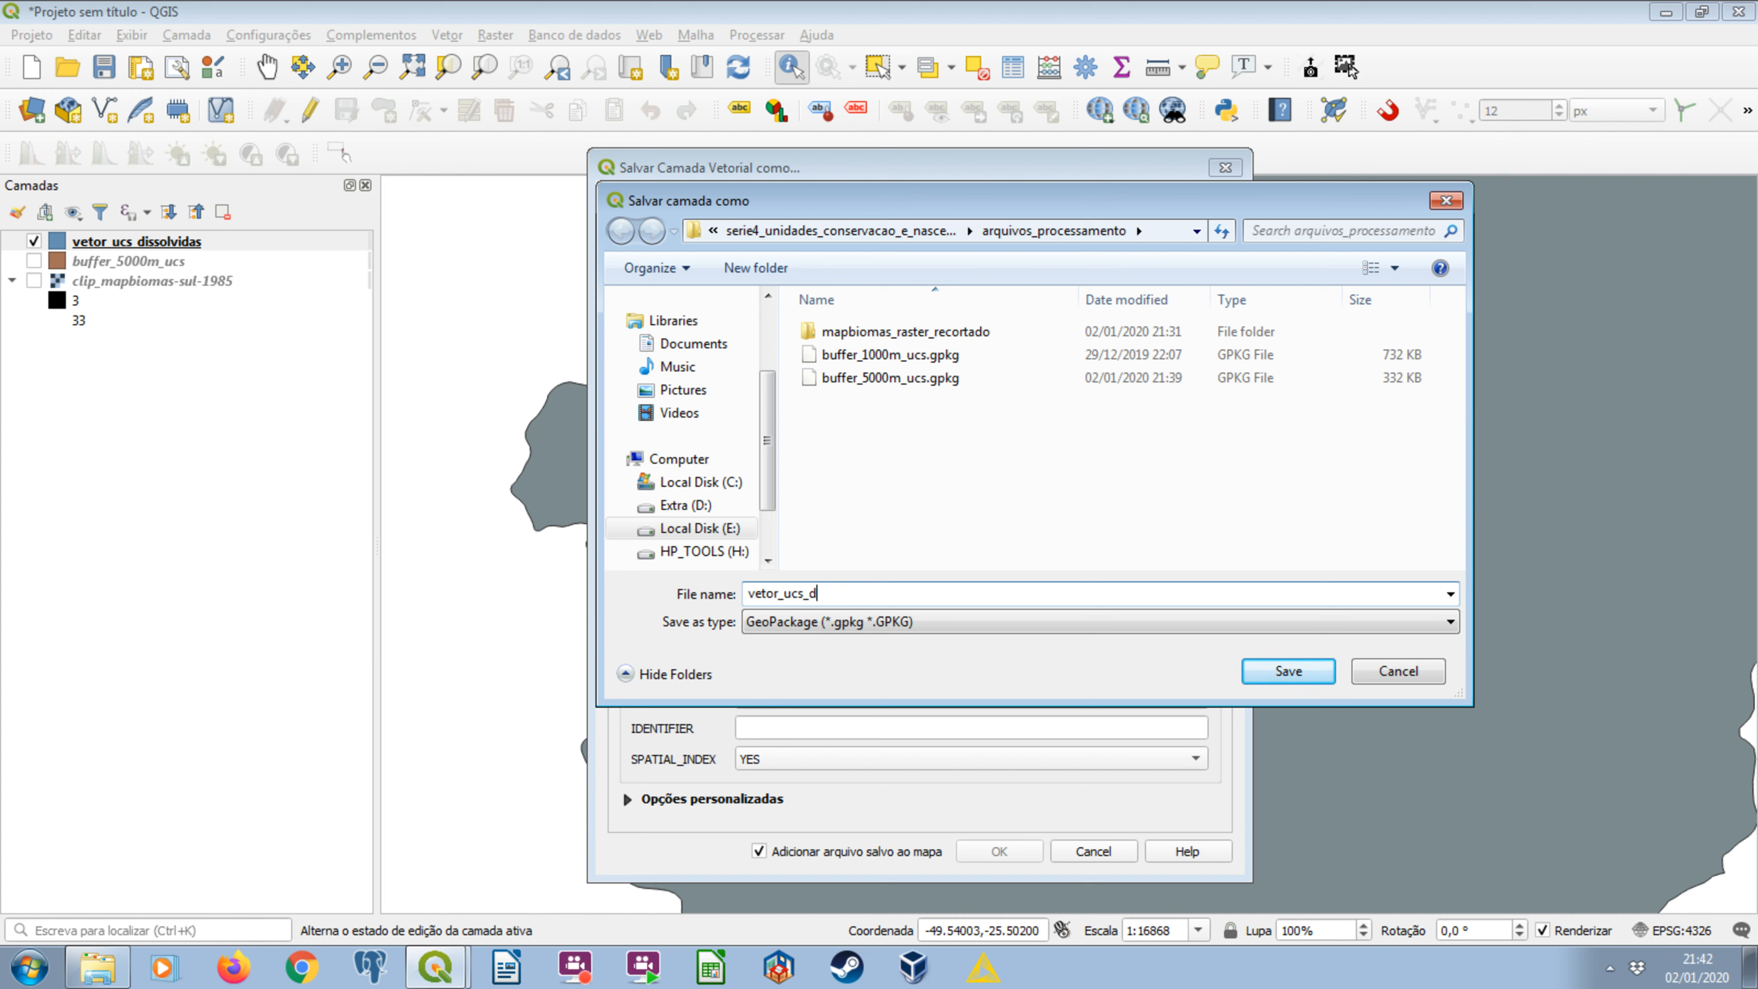
pyautogui.write('issolvidas_4326')
pyautogui.moveTo(751, 592); pyautogui.dragTo(874, 592)
pyautogui.doubleClick(907, 592)
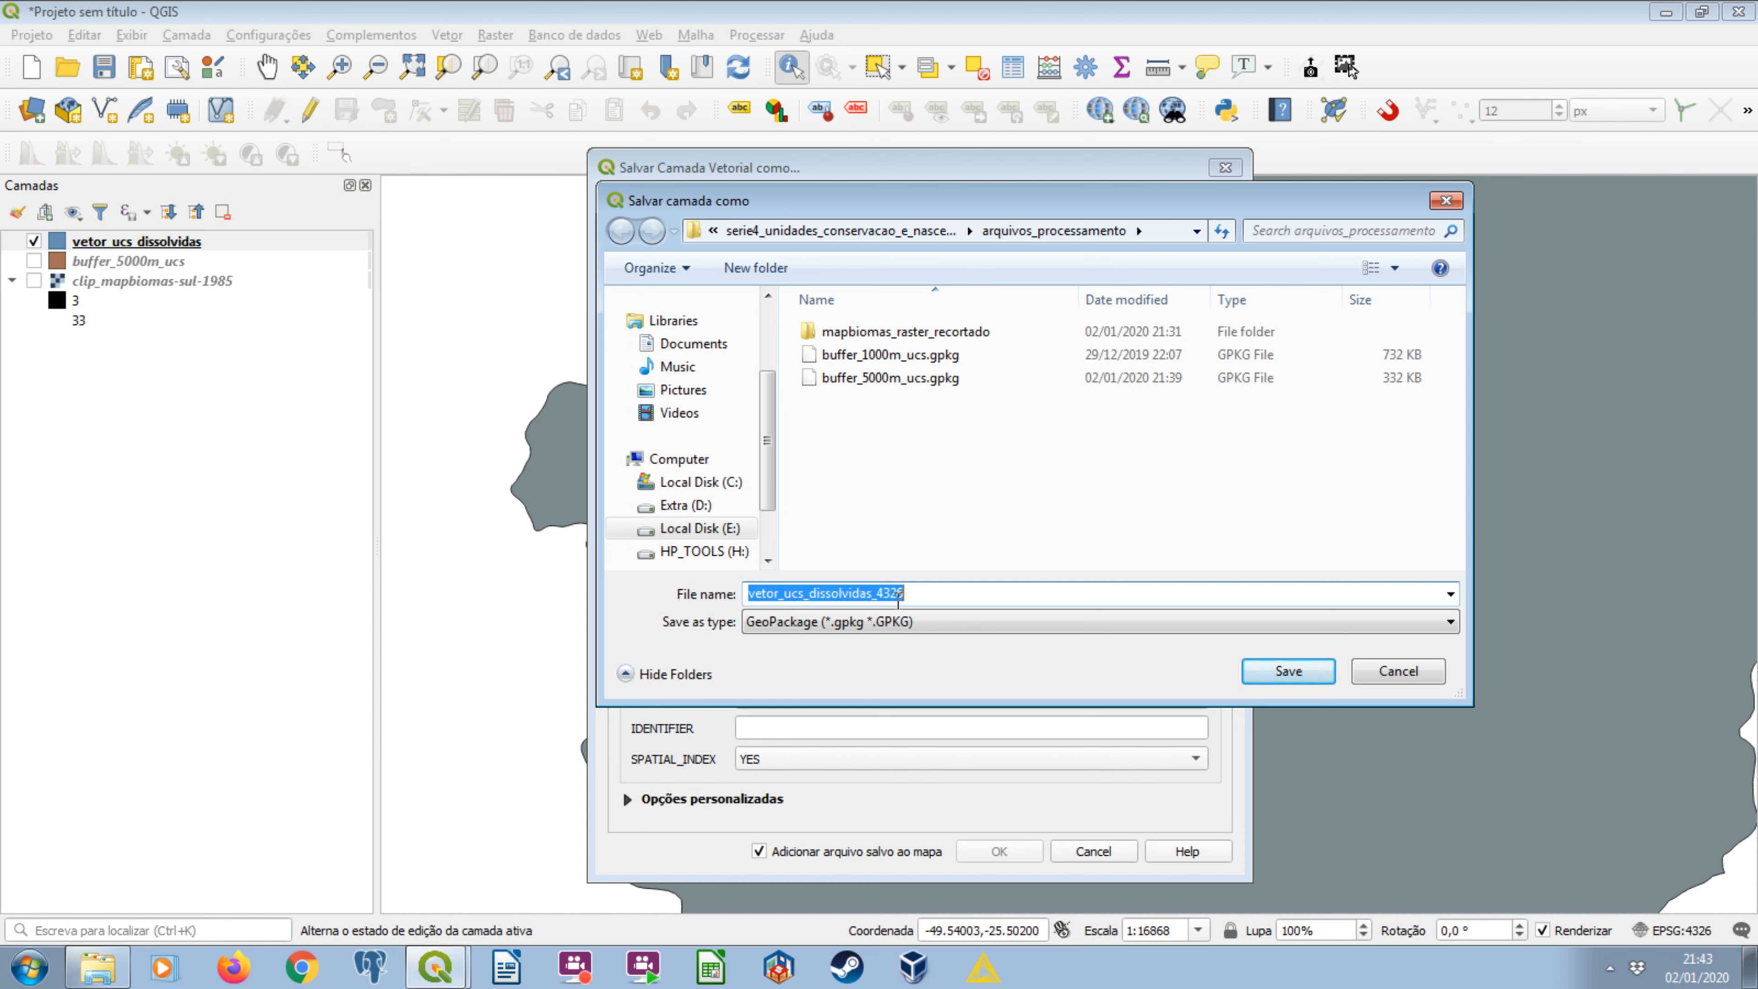
pyautogui.click(1288, 671)
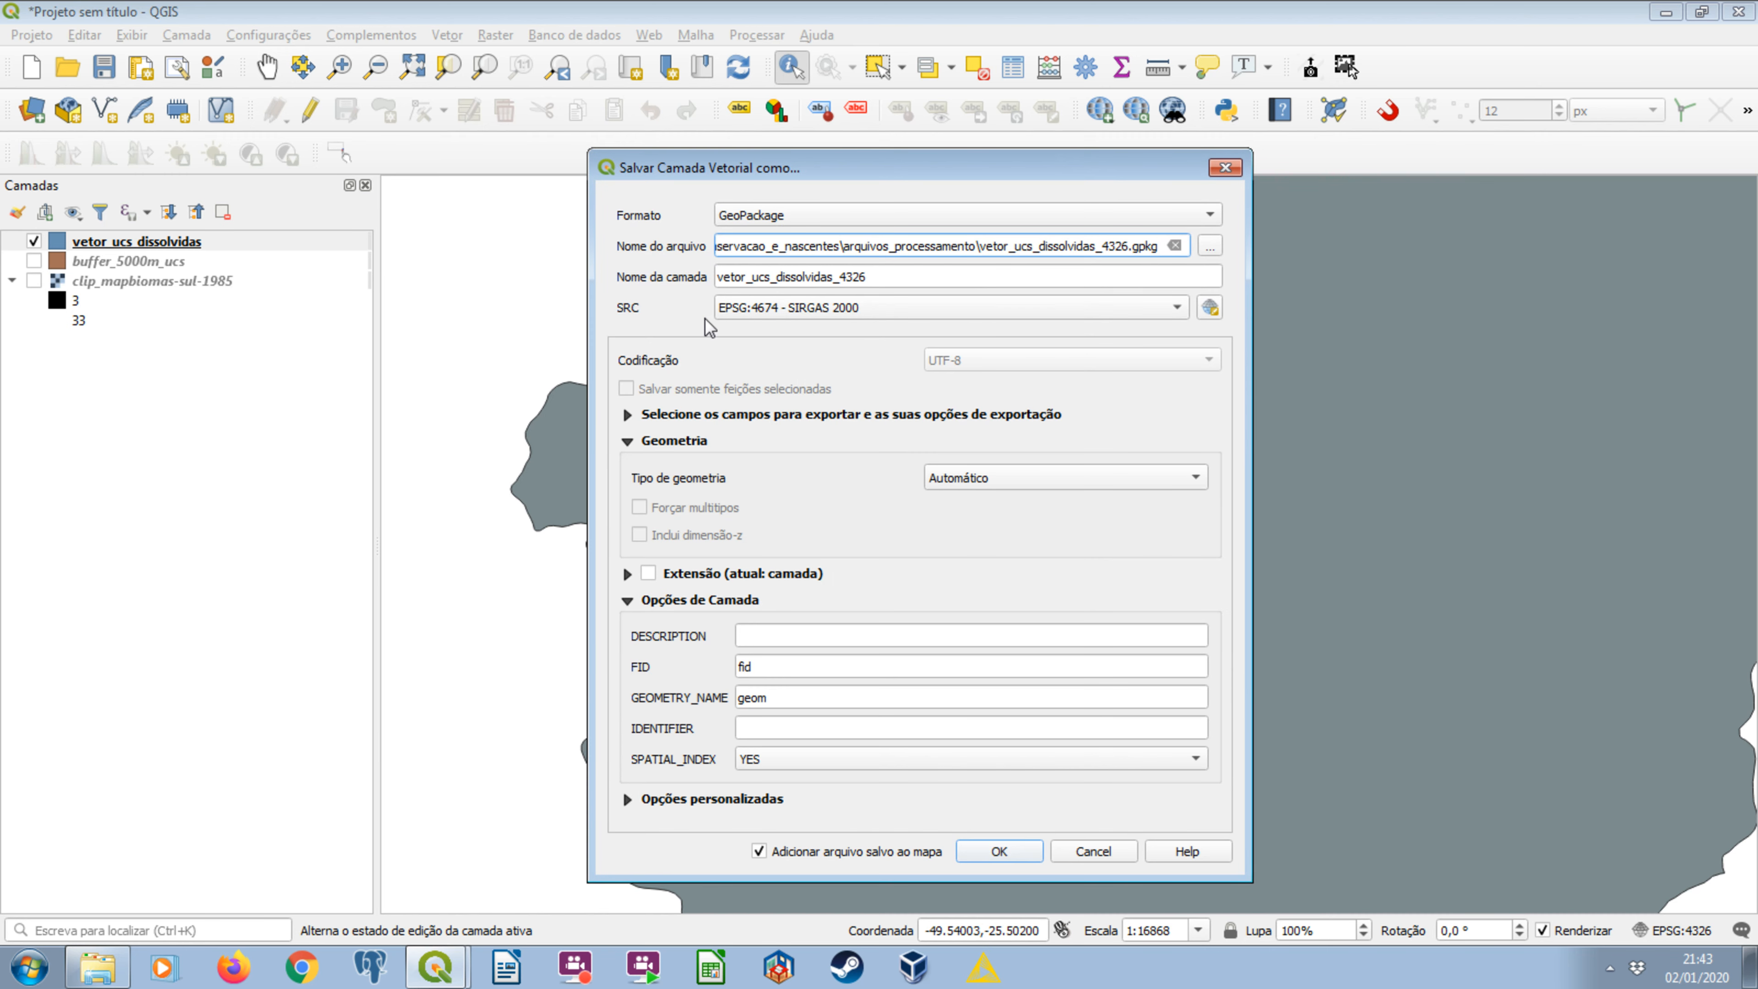
# Set the export's coordinate system to the project's EPSG:4326 - WGS 84 and save the layer, adding it to the map.
pyautogui.click(876, 312)
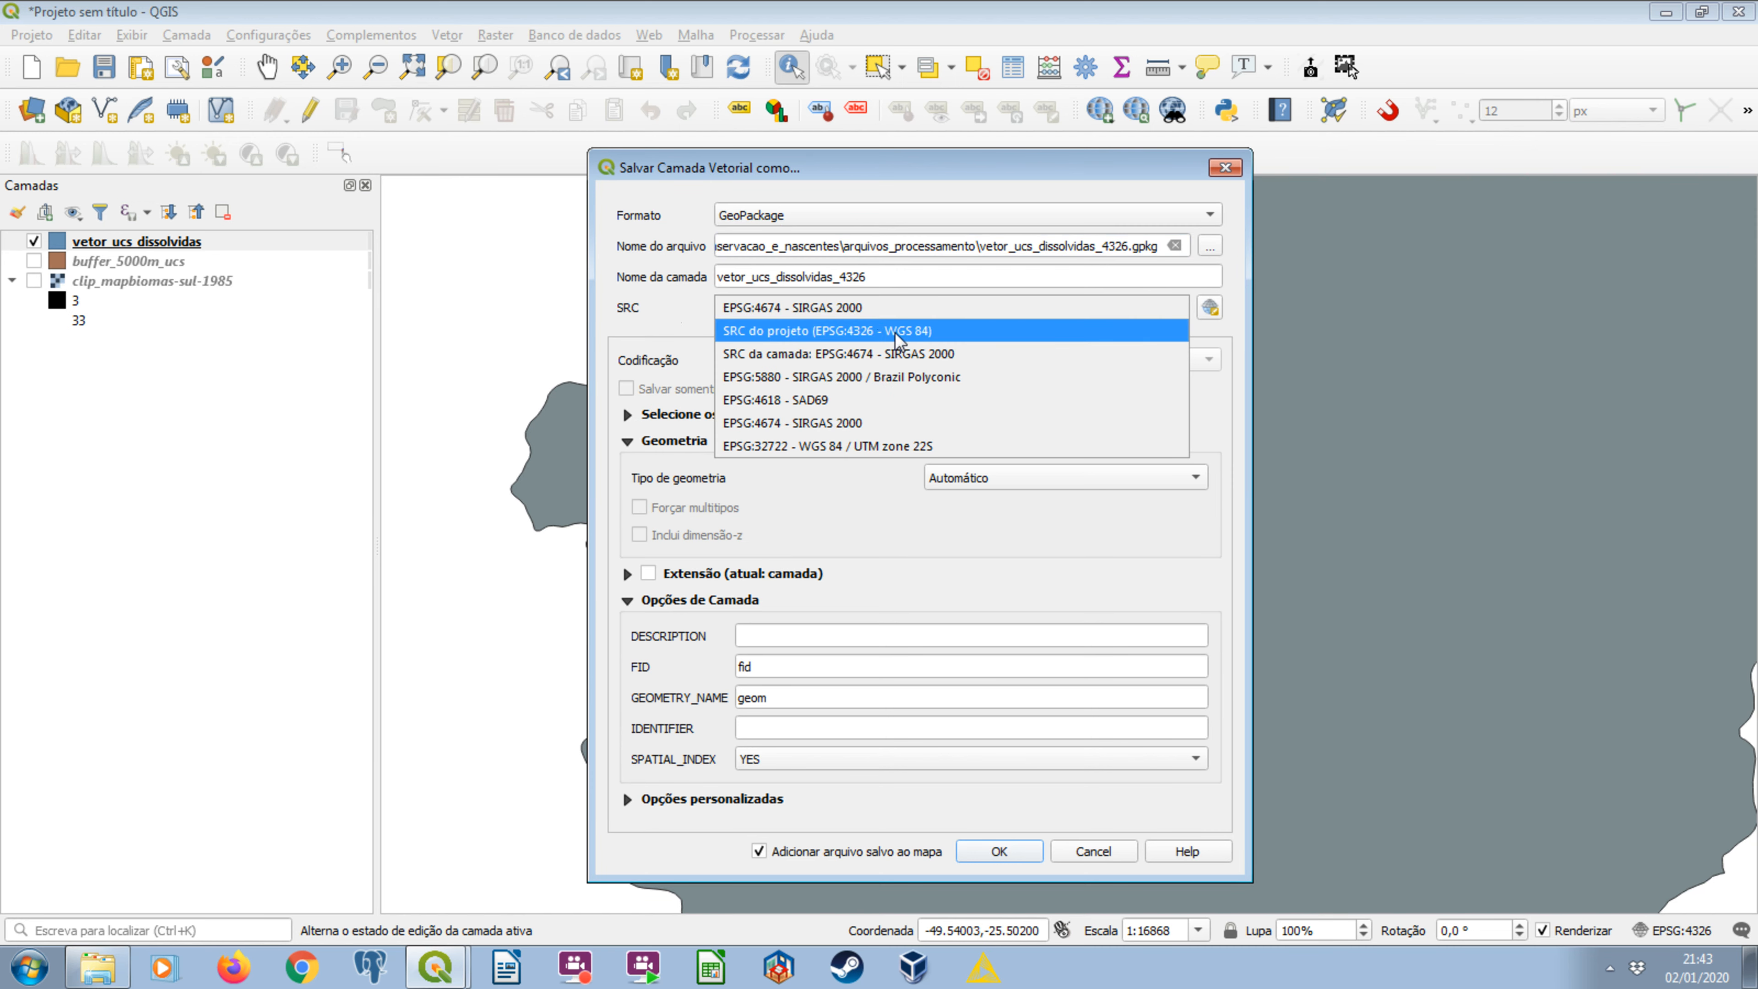
pyautogui.click(897, 332)
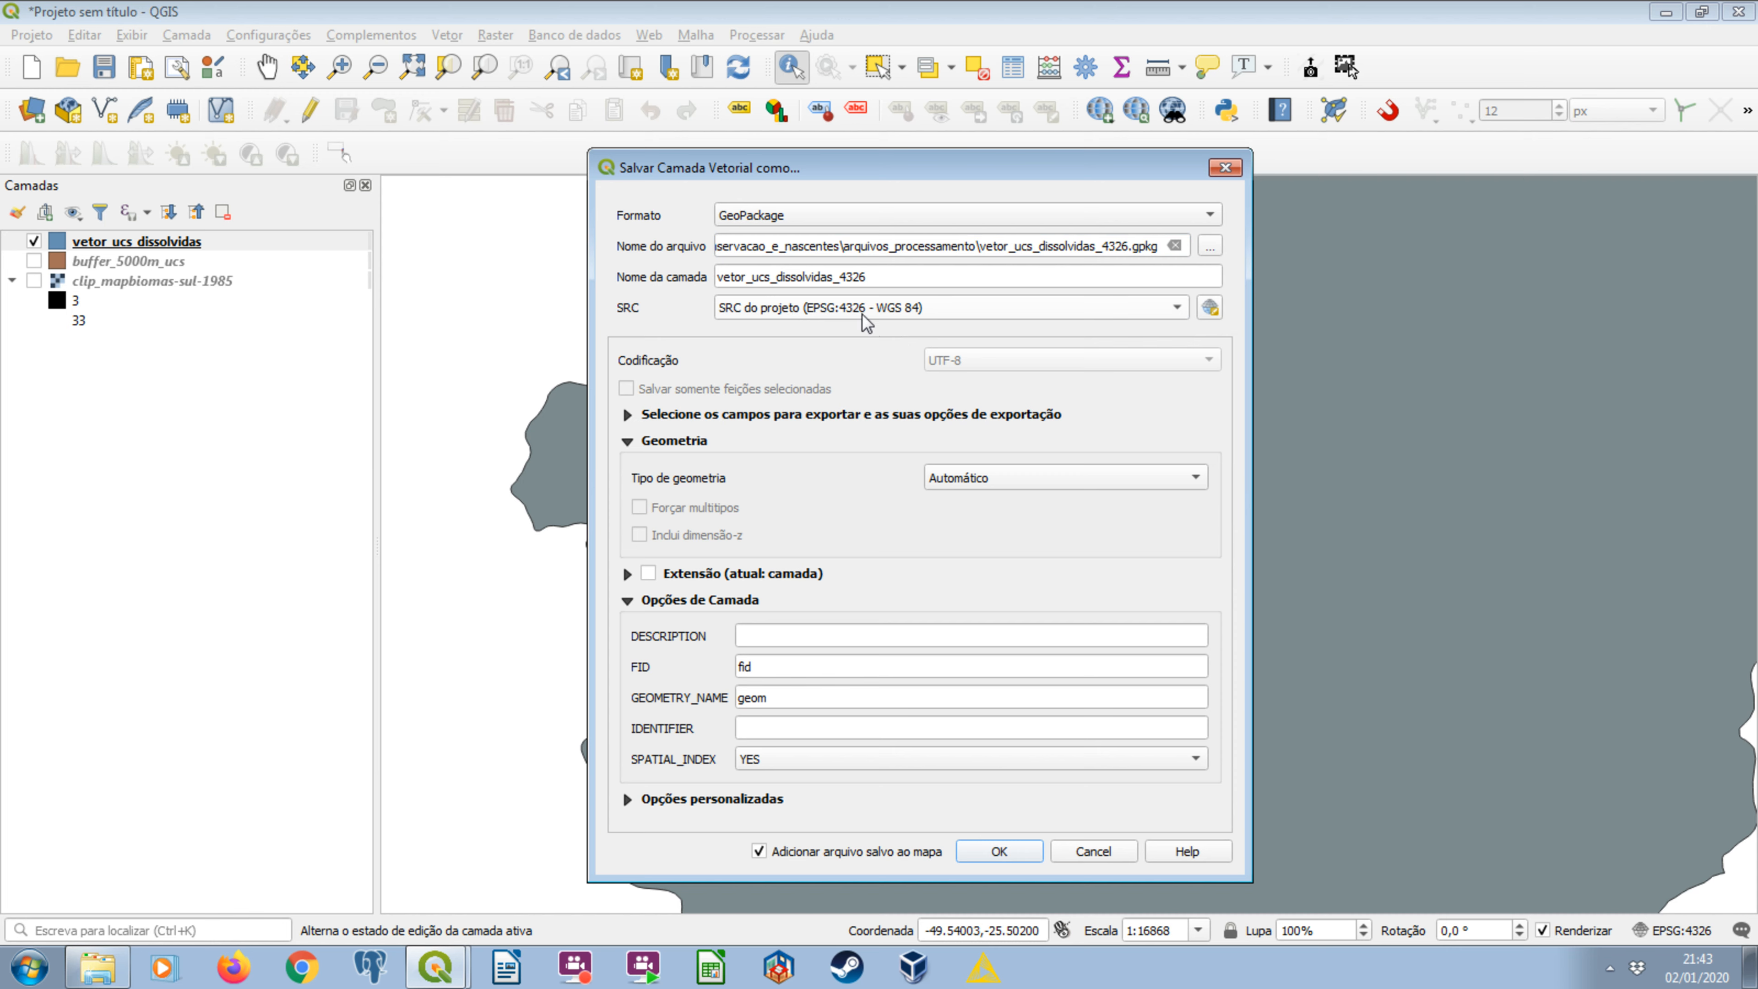
pyautogui.click(998, 852)
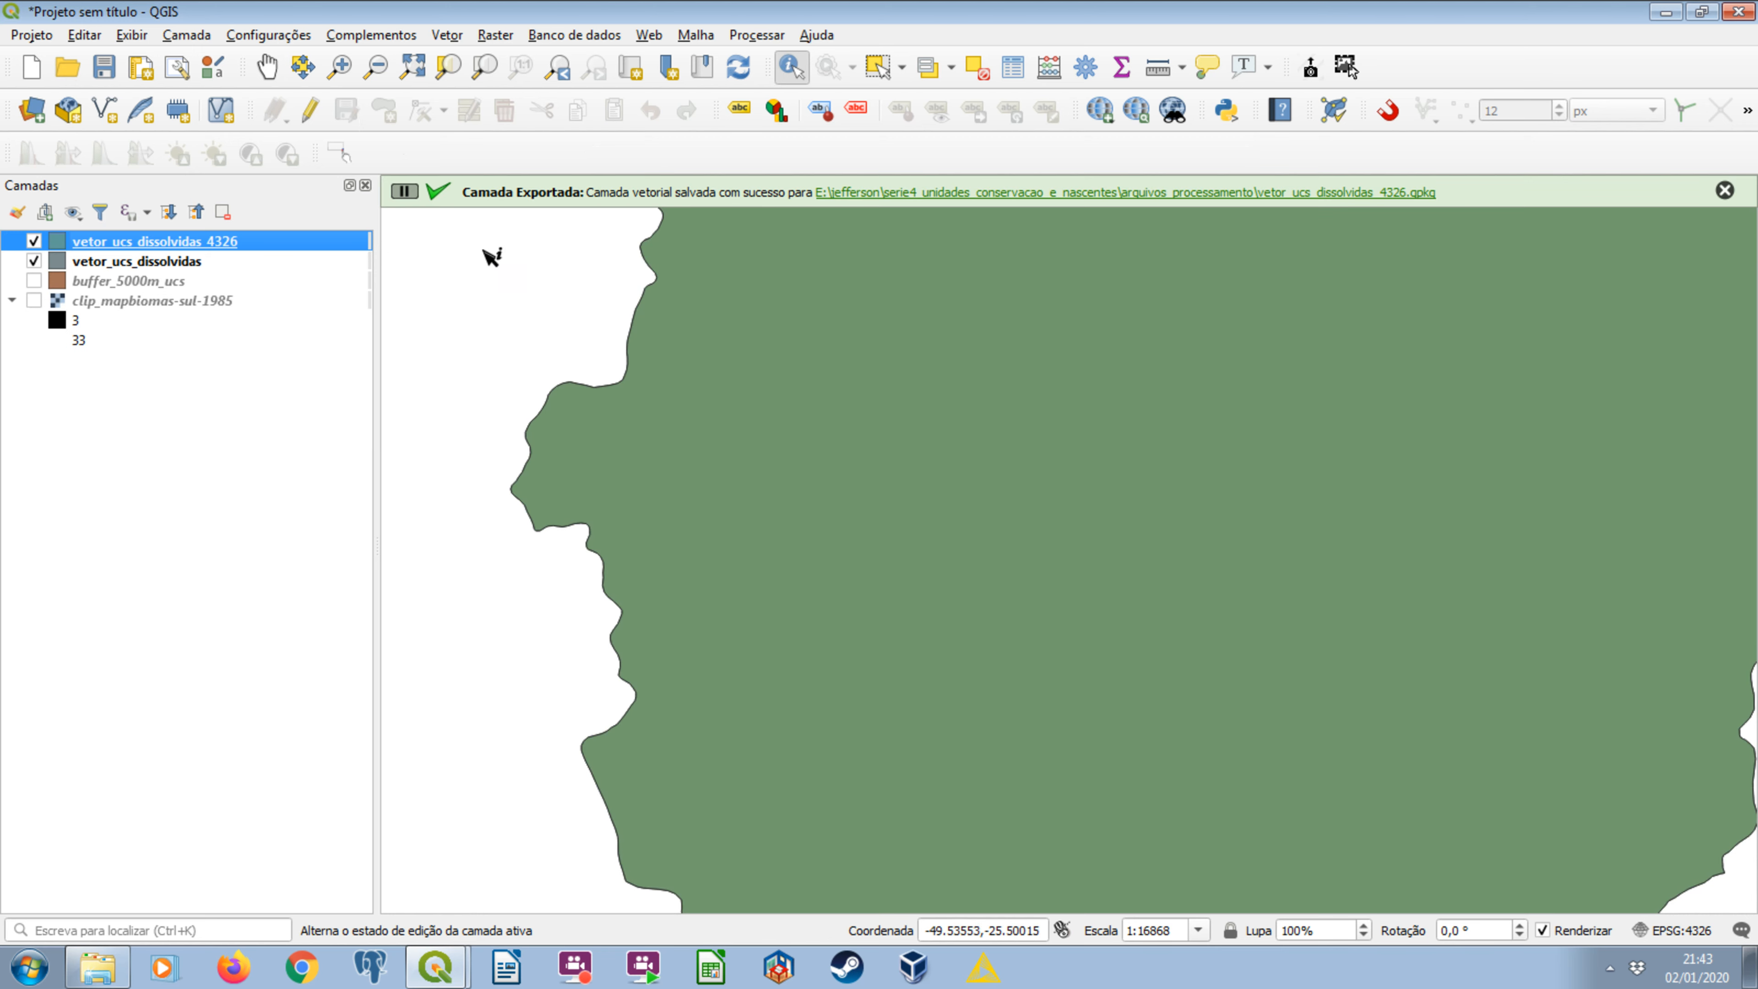
# Remove the original vetor_ucs_dissolvidas layer from the project and zoom to the extent of vetor_ucs_dissolvidas_4326.
pyautogui.click(223, 212)
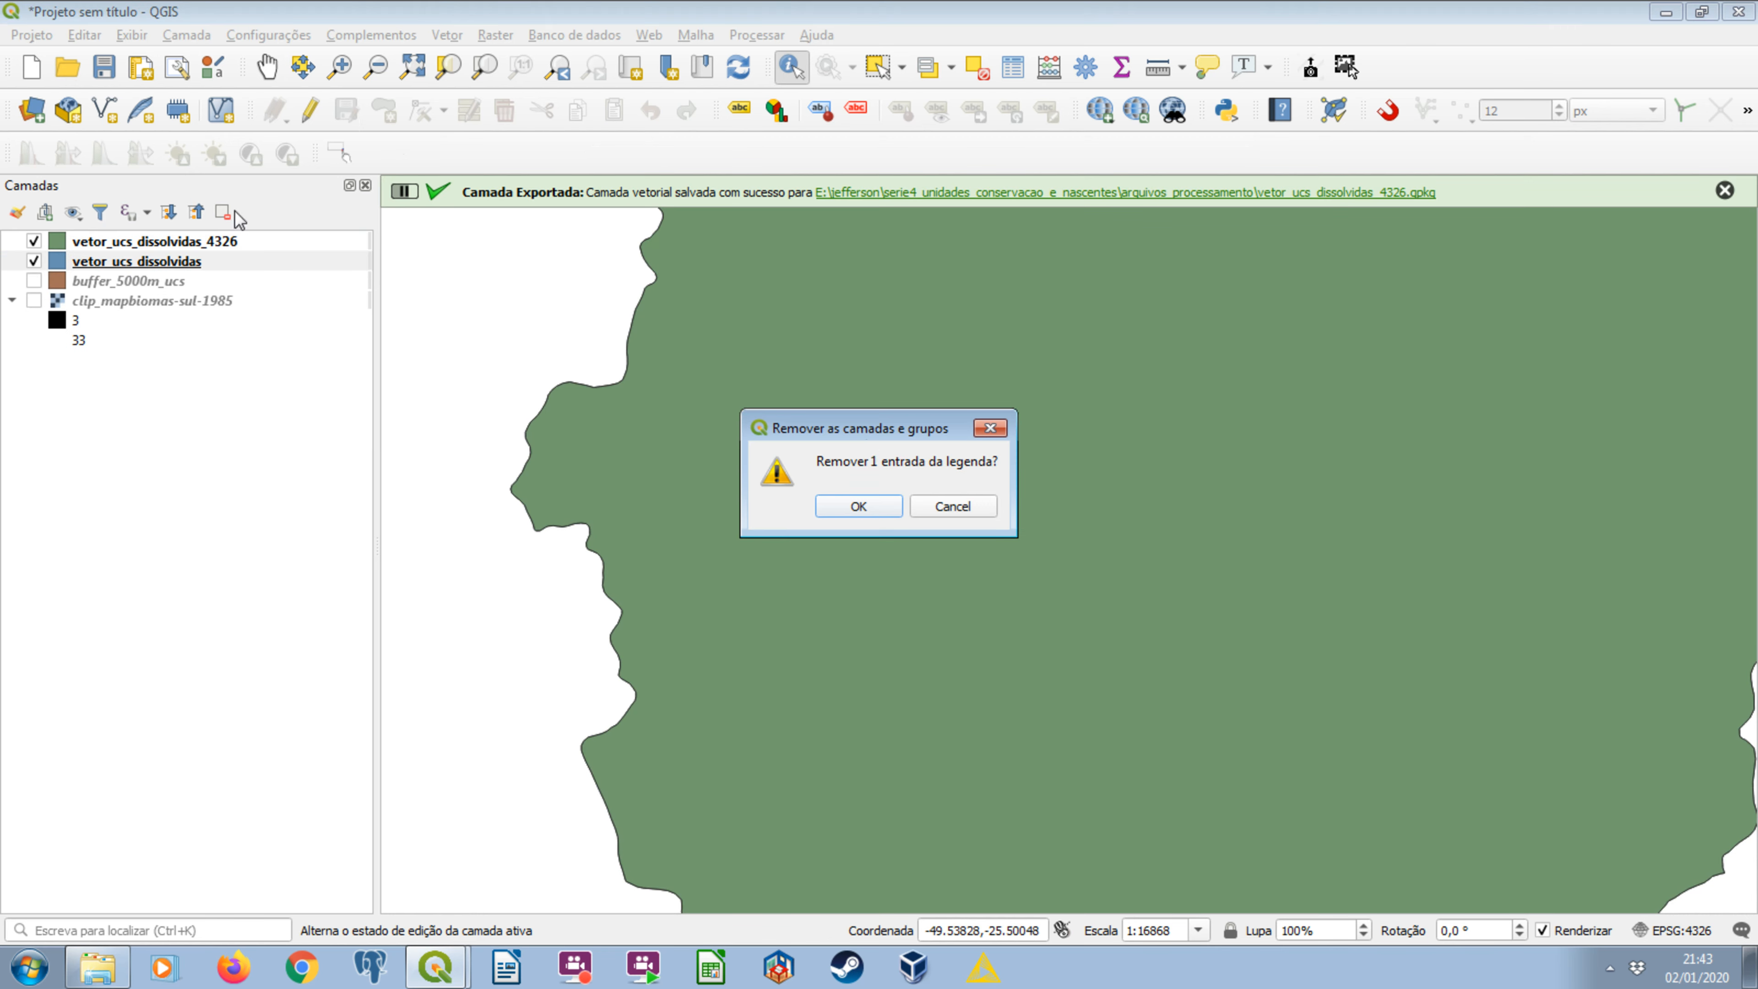
pyautogui.click(862, 504)
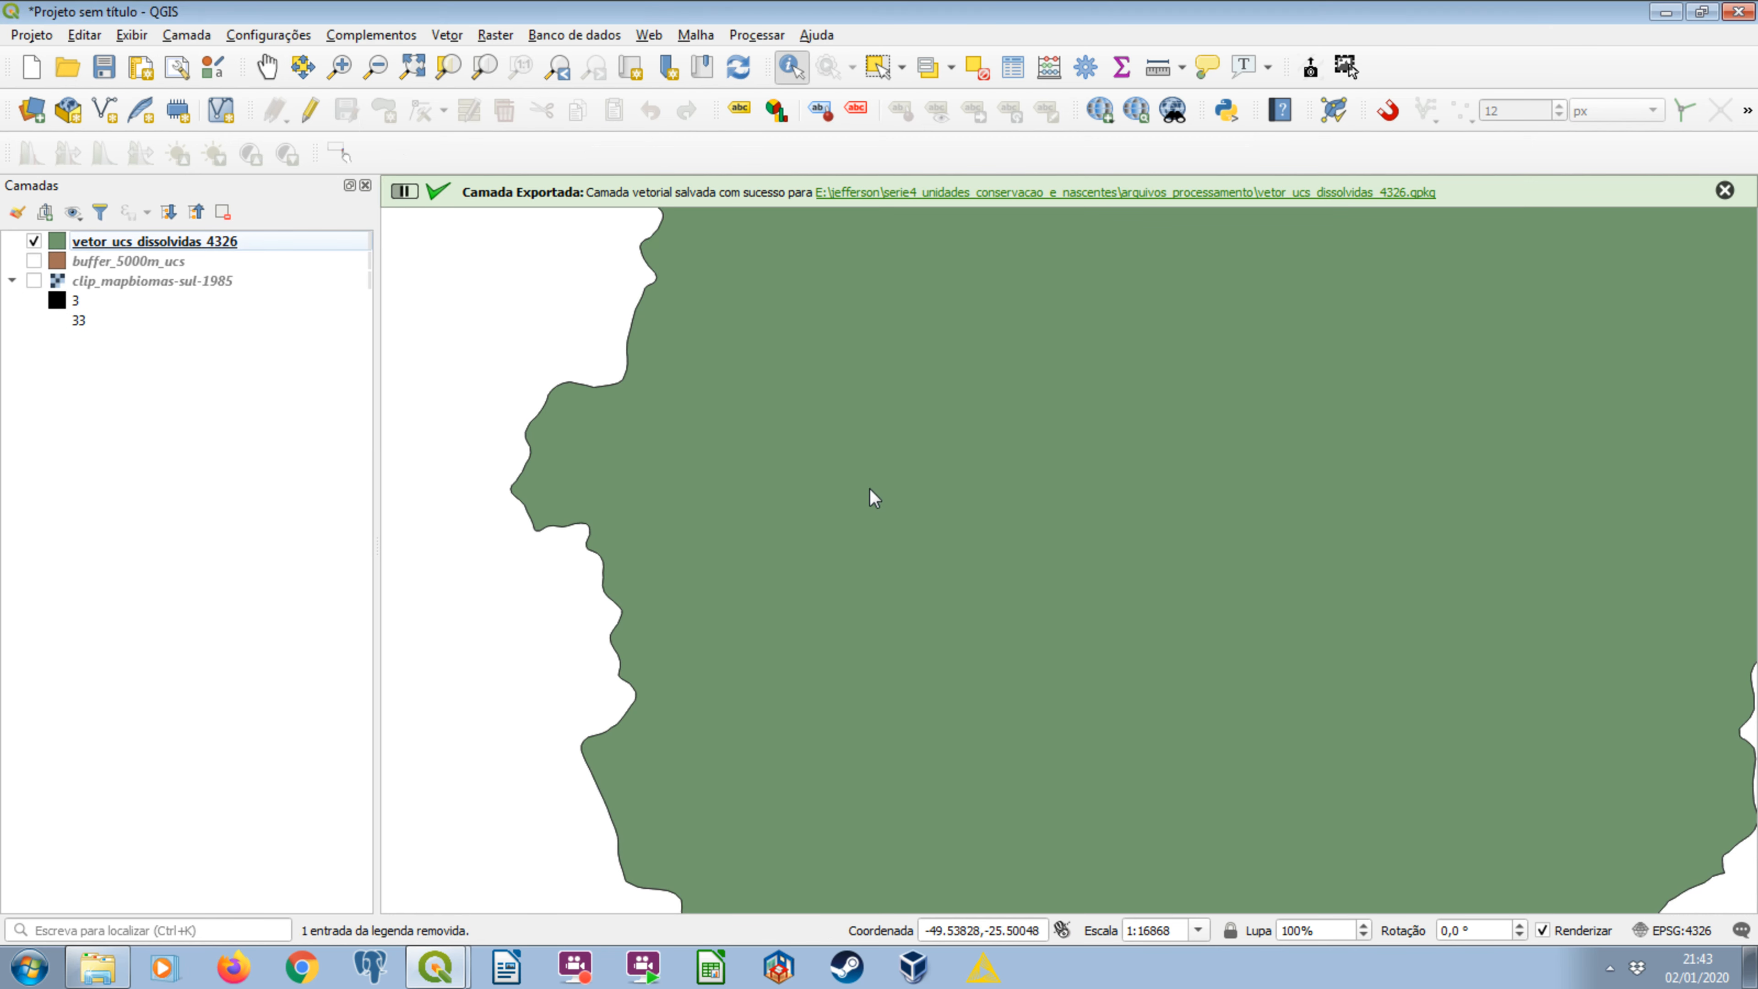
pyautogui.click(1724, 191)
pyautogui.rightClick(78, 240)
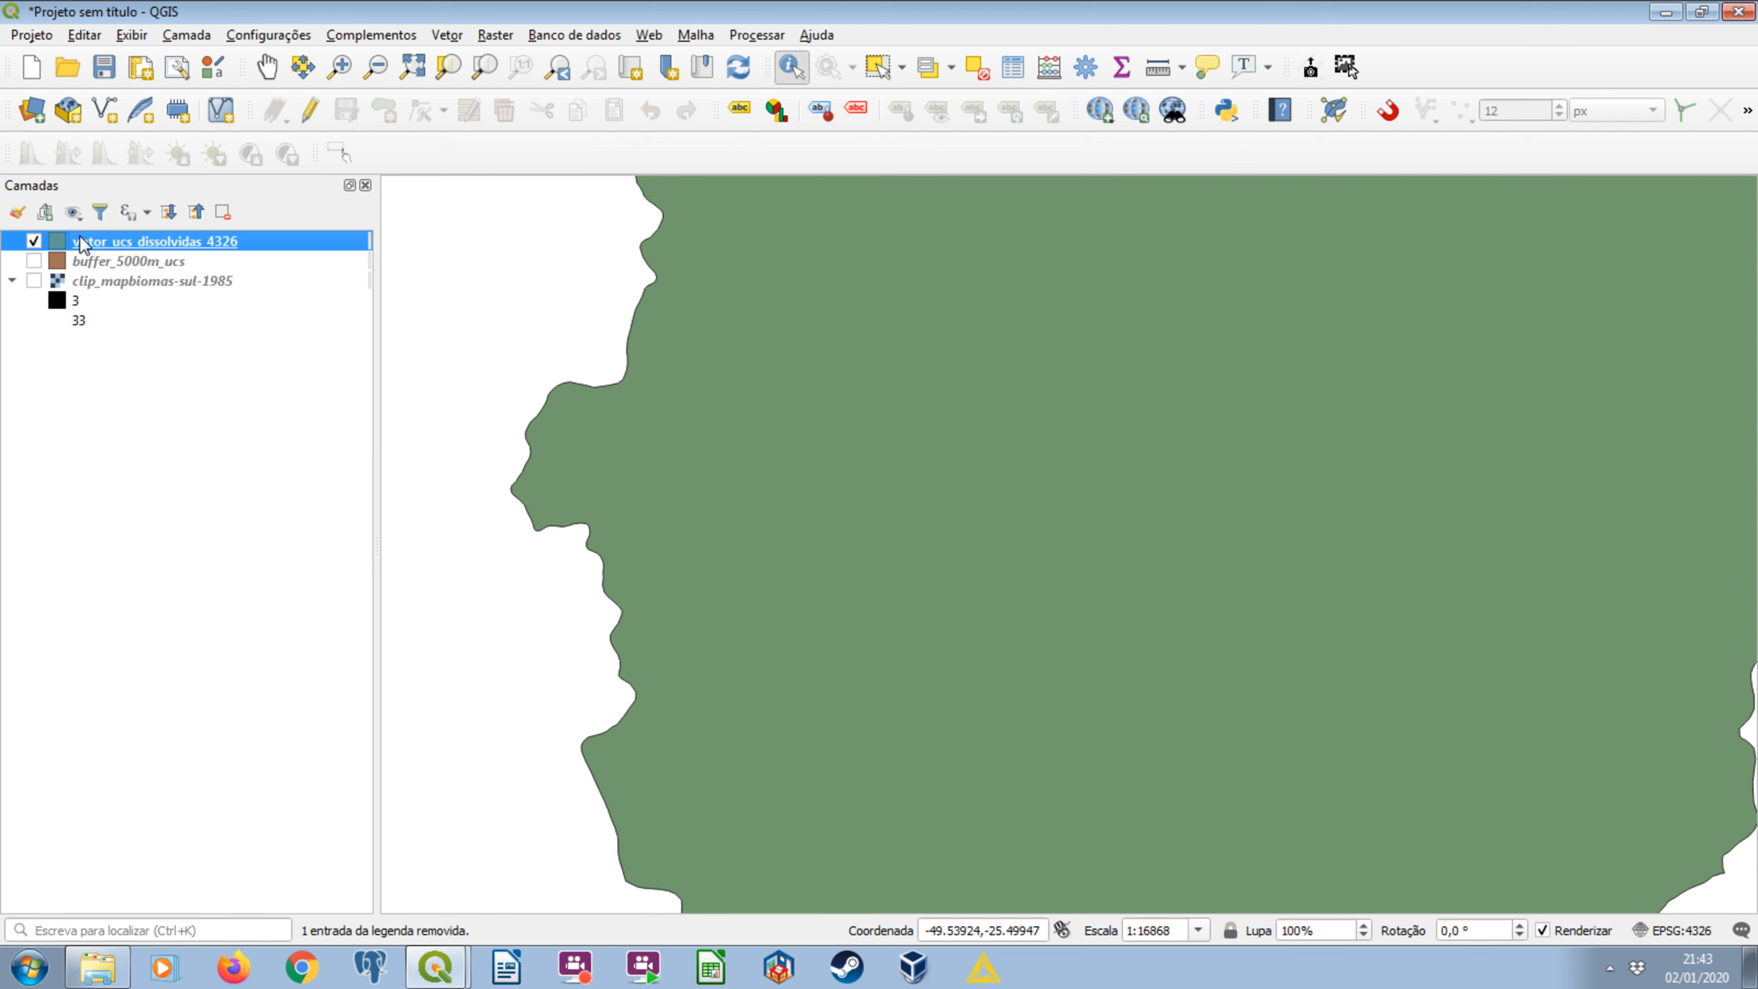
pyautogui.click(129, 256)
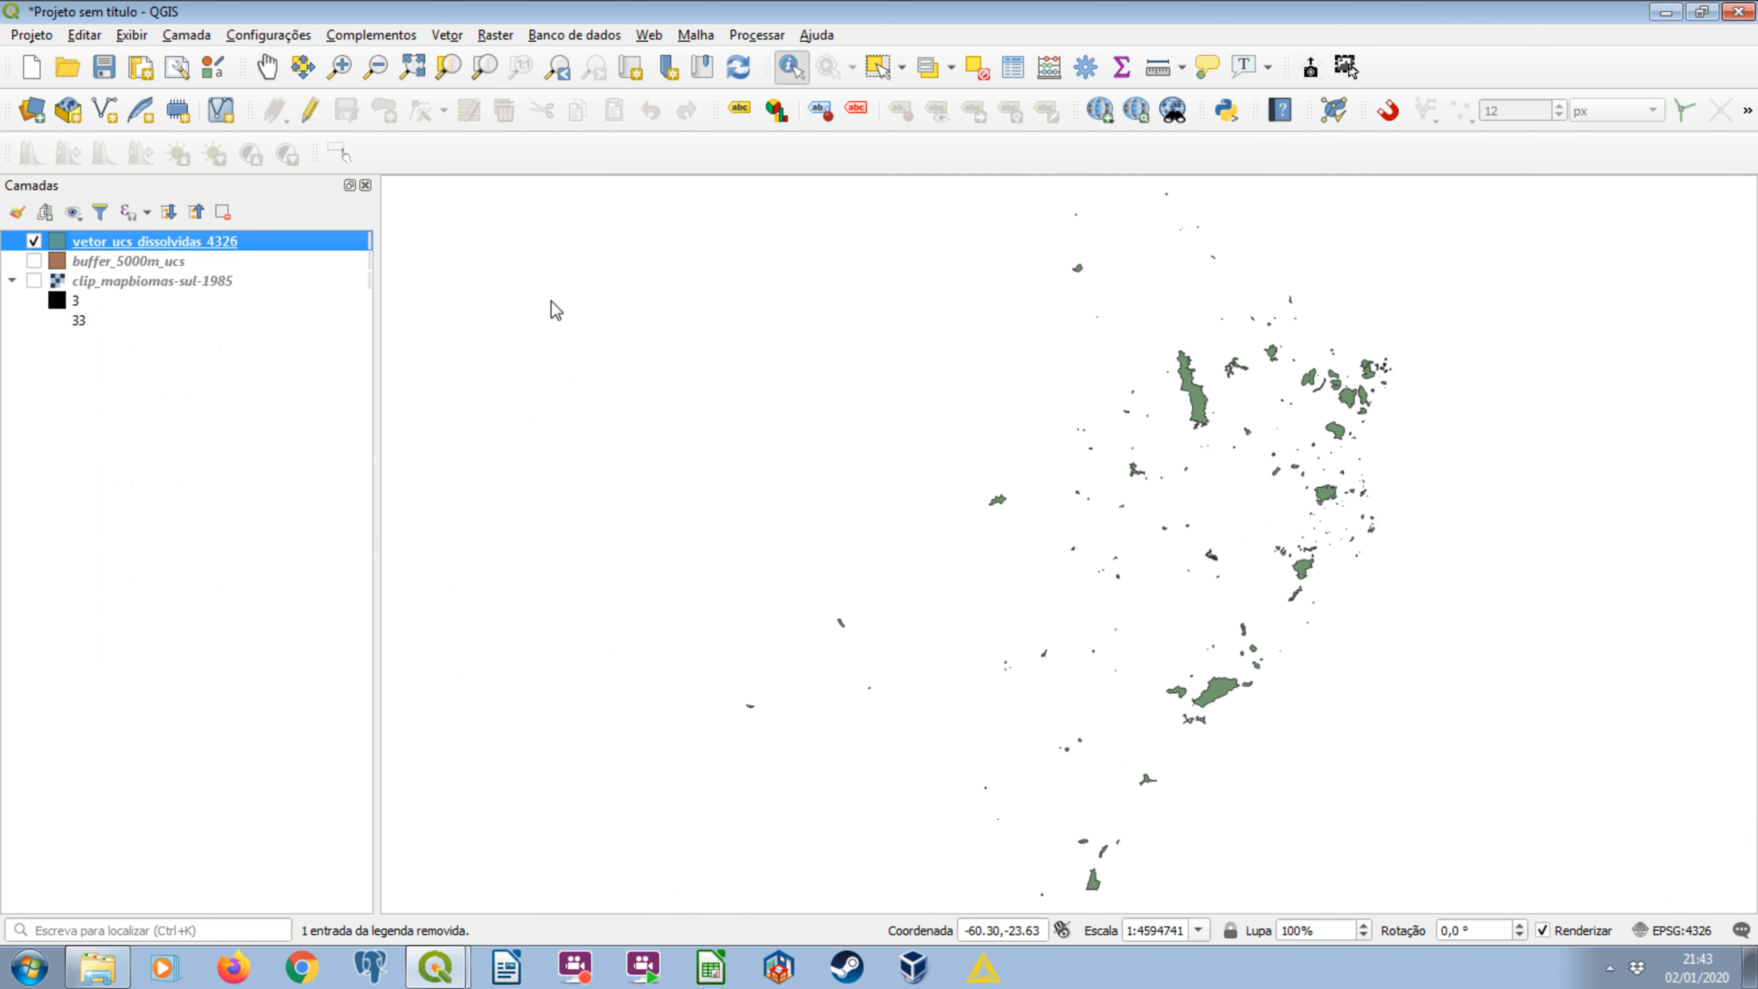
pyautogui.scroll(2, 1222, 381)
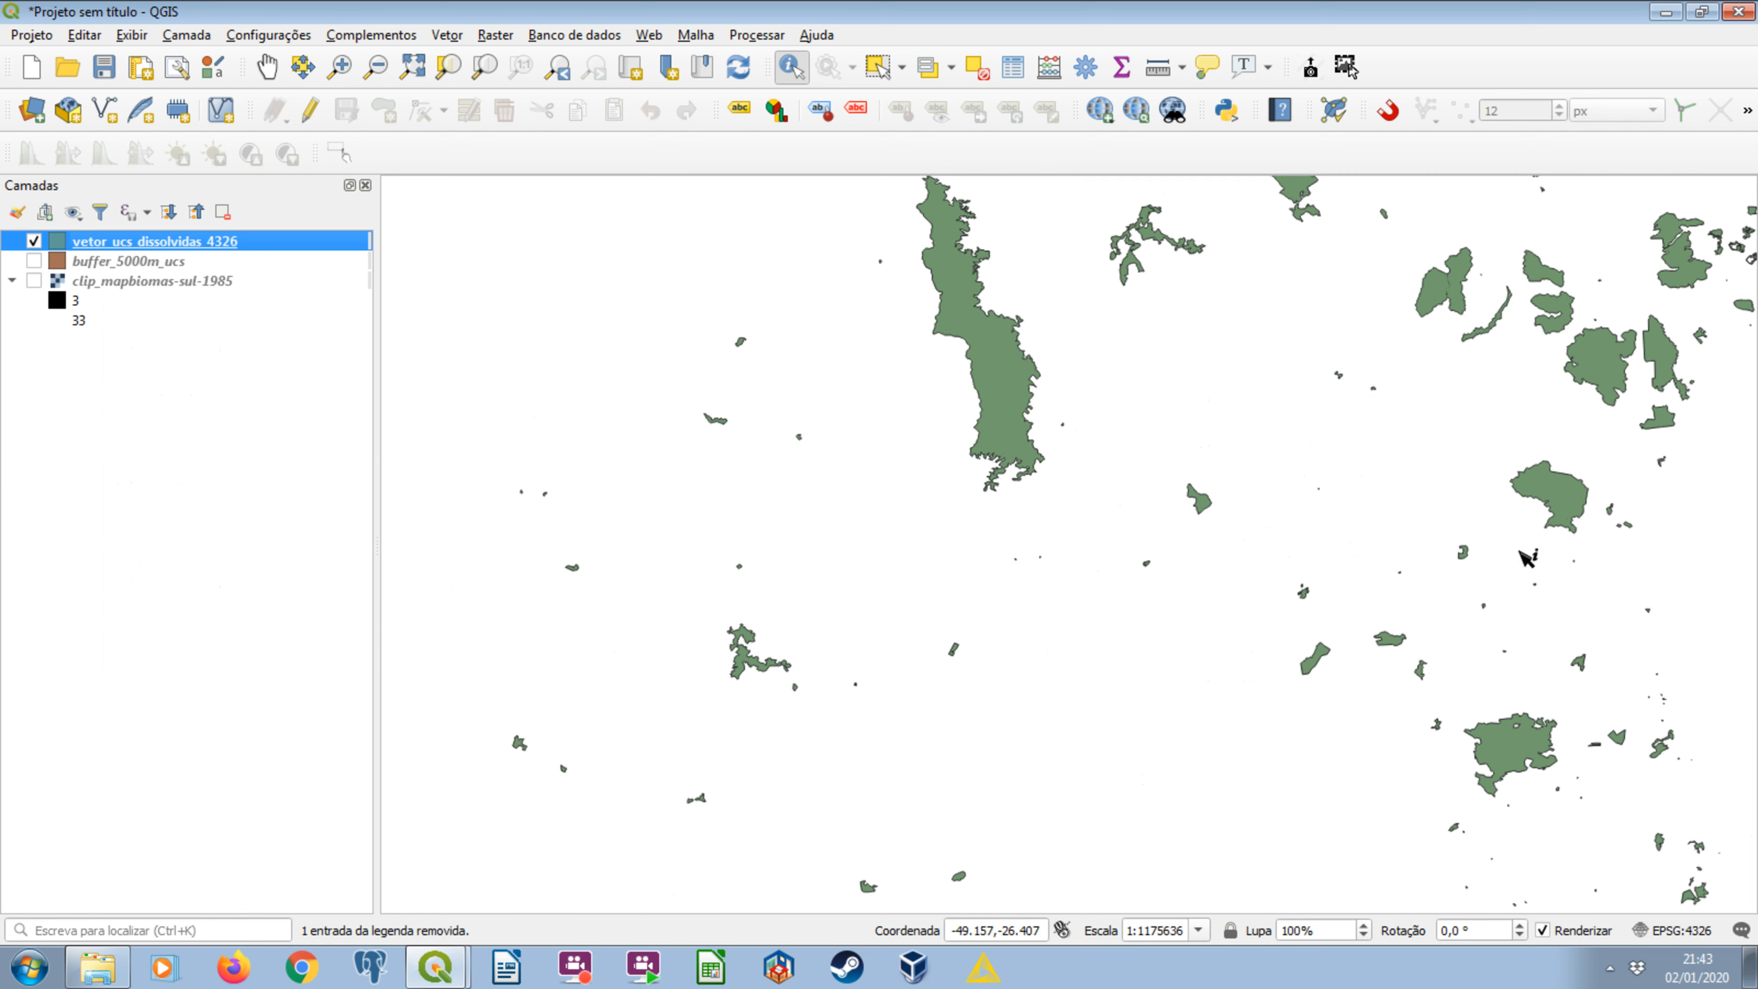
# Check the source coordinate systems of vetor_ucs_dissolvidas_4326 and clip_mapbiomas-sul-1985 in their layer properties.
pyautogui.doubleClick(135, 241)
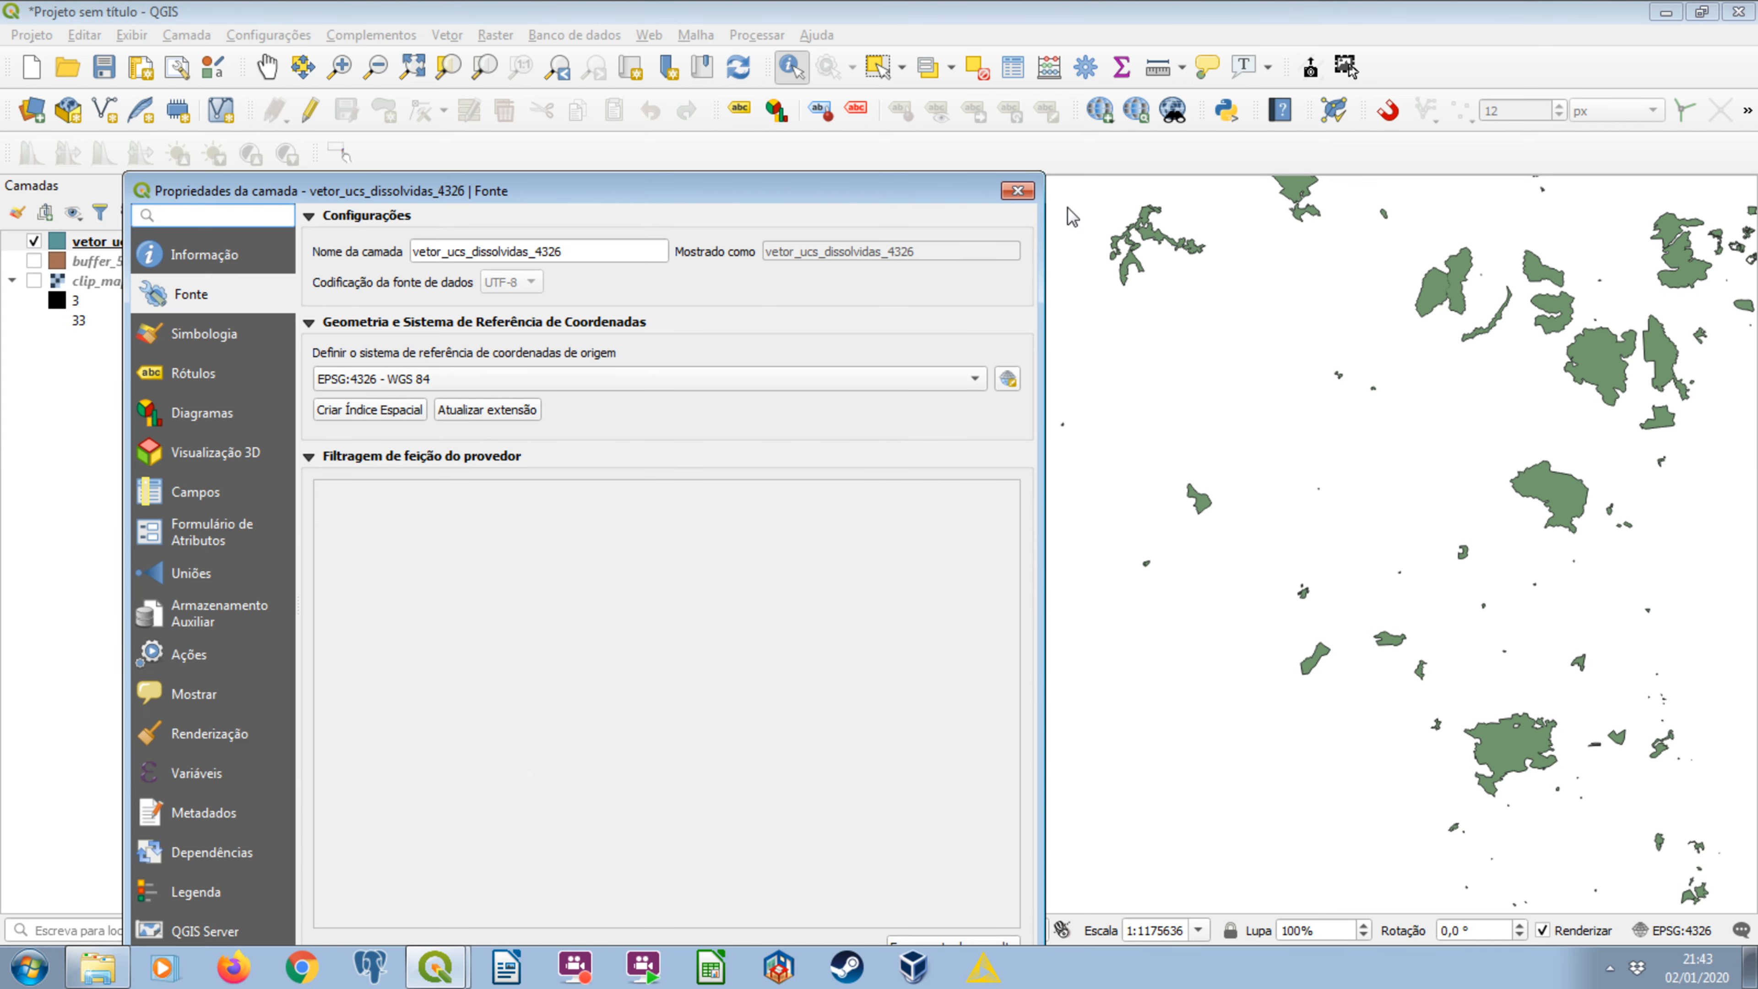
pyautogui.click(1017, 191)
pyautogui.doubleClick(112, 283)
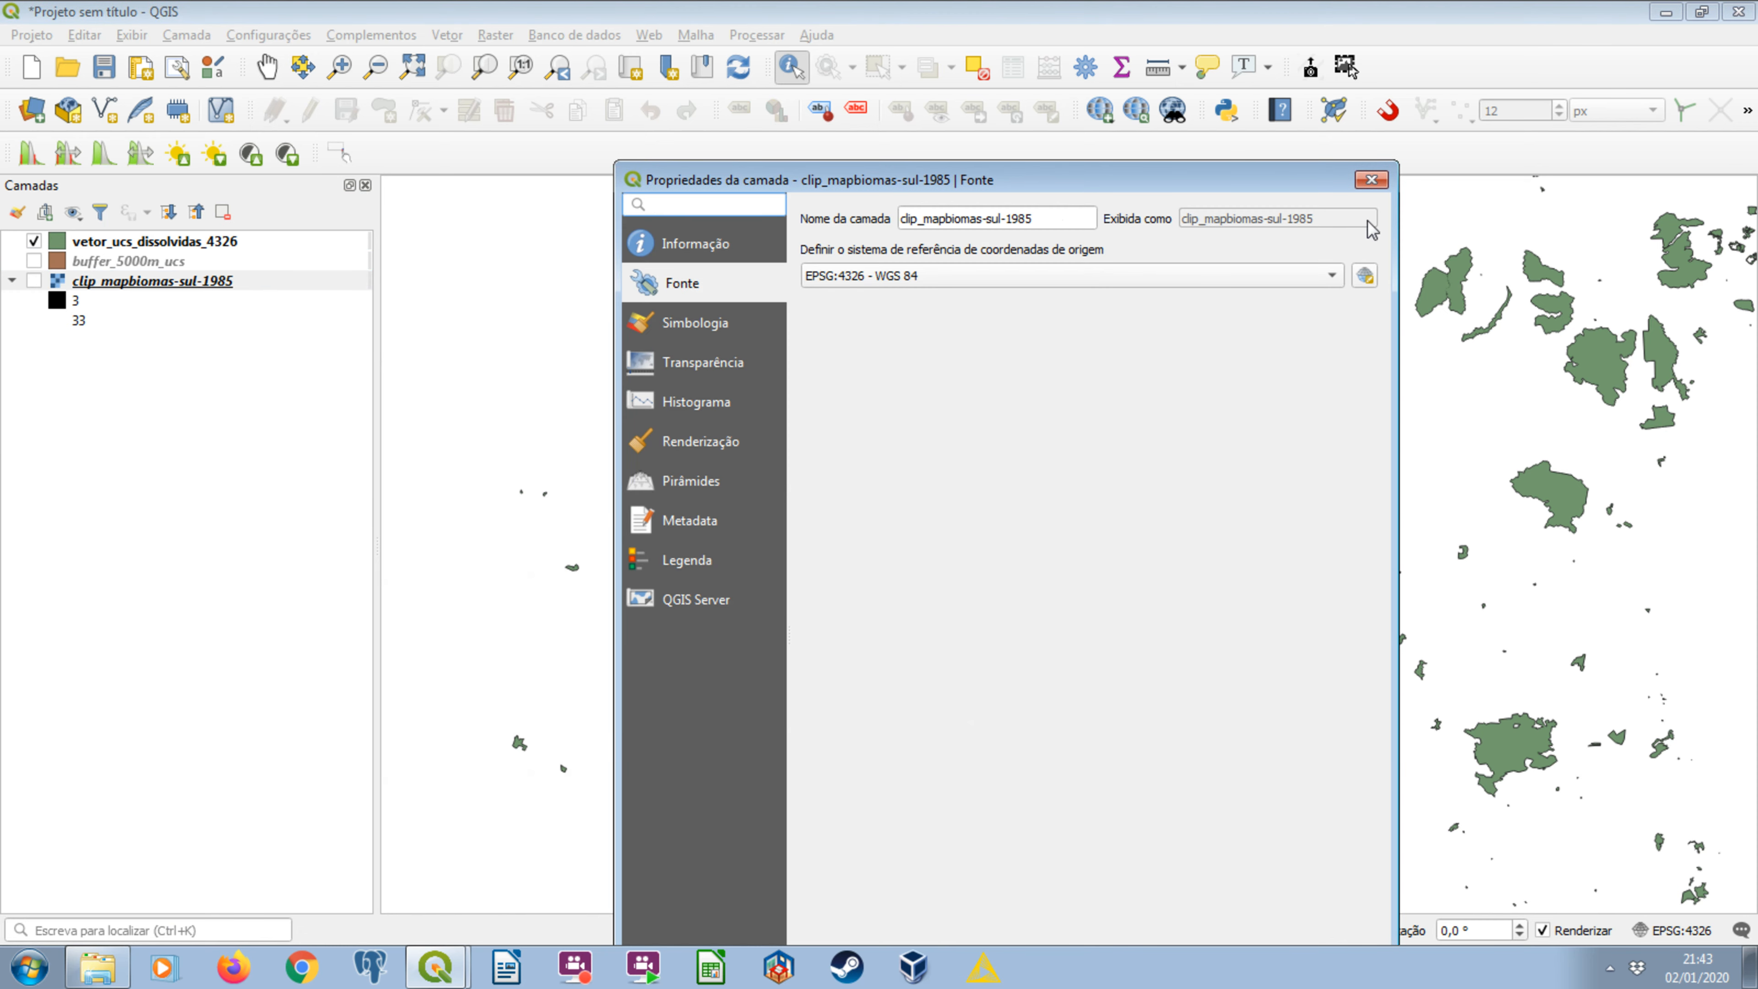
pyautogui.click(1371, 180)
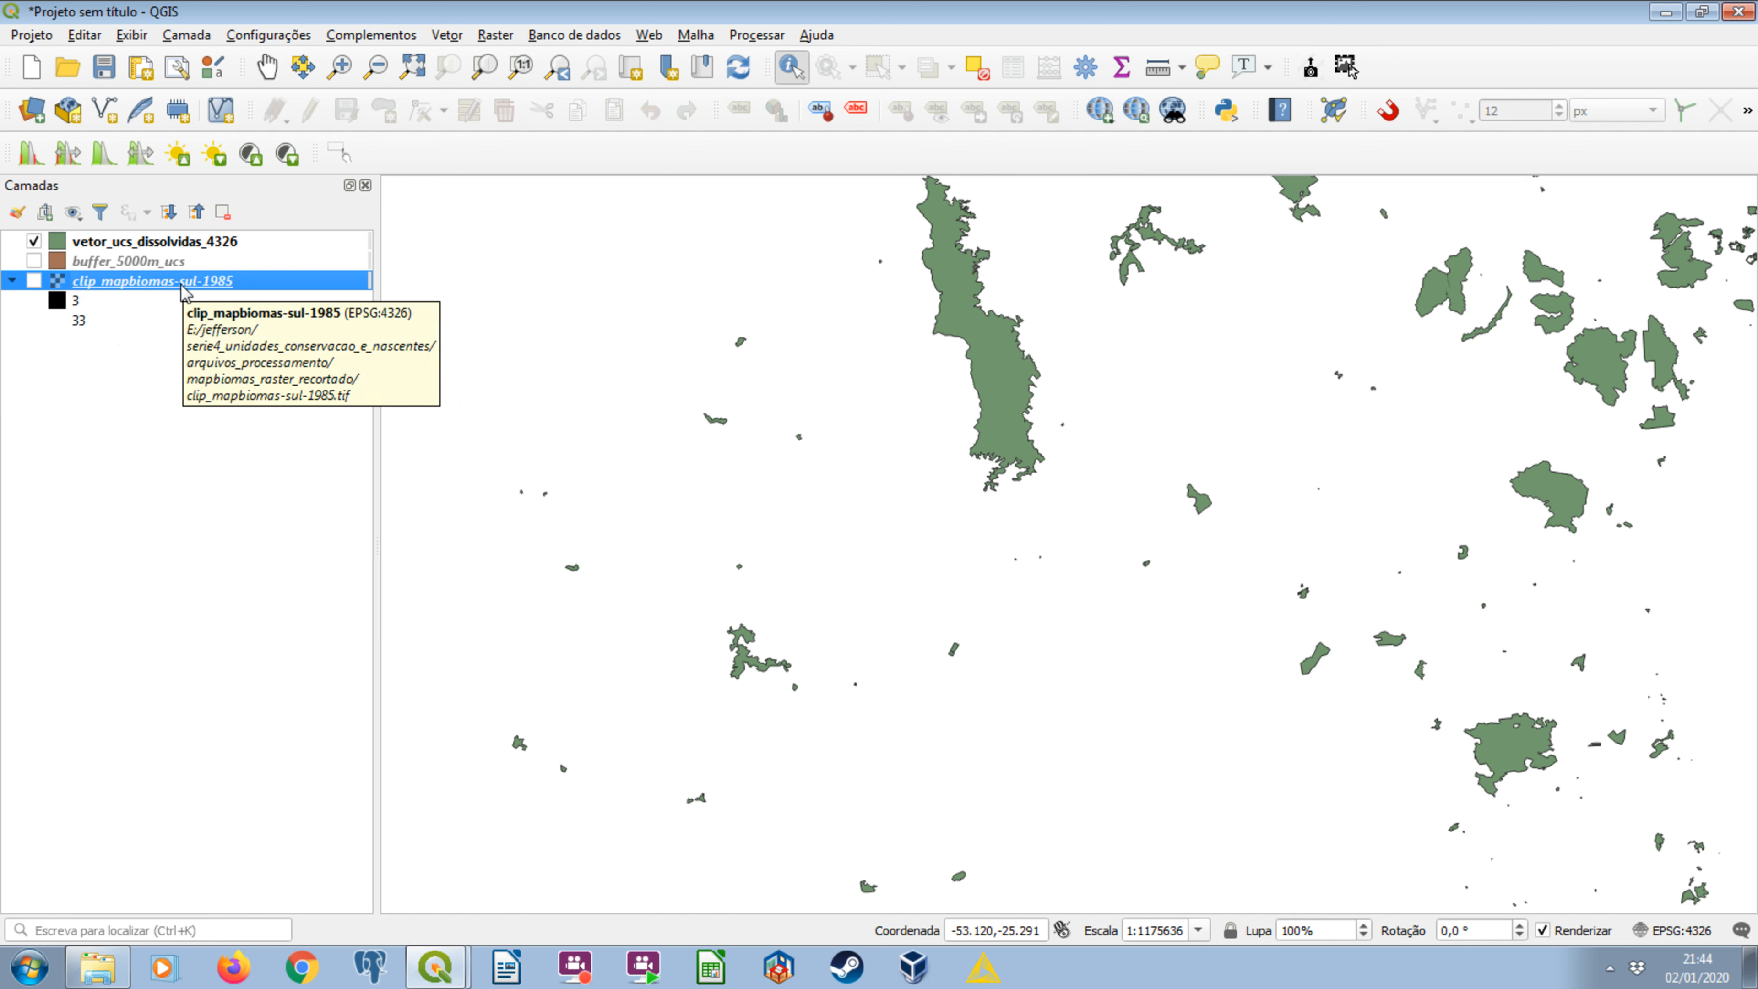
# Remove the buffer_5000m_ucs layer from the project.
pyautogui.click(138, 261)
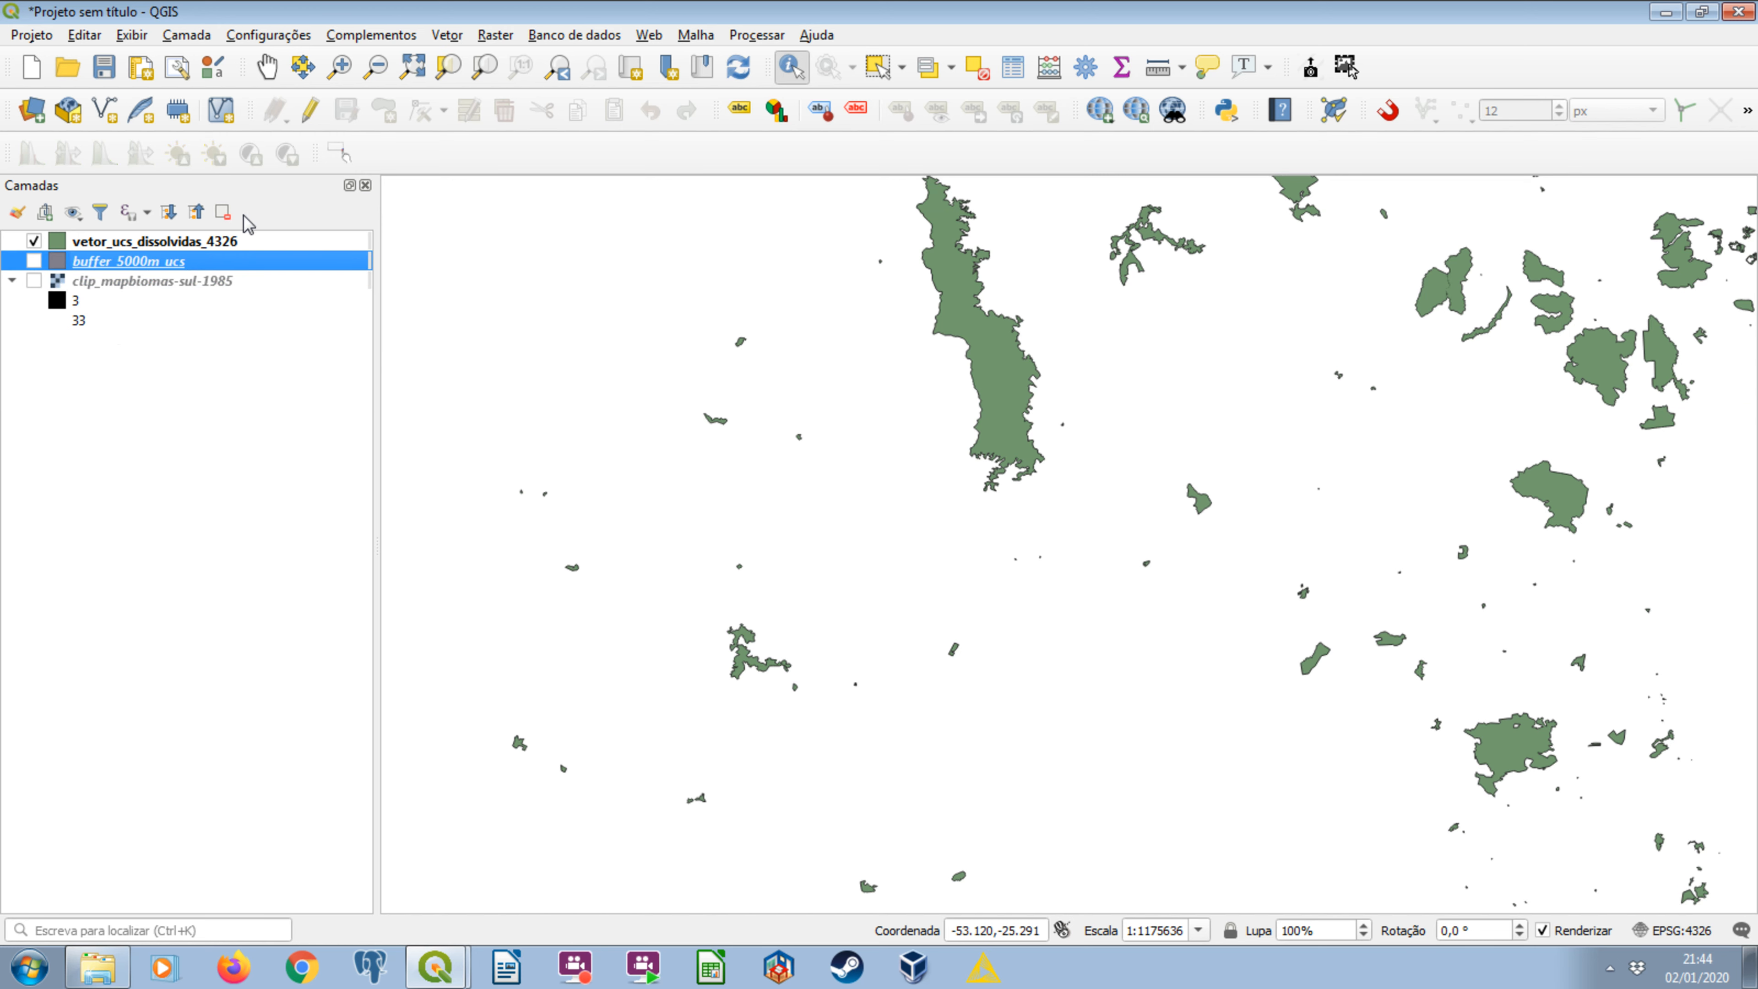
pyautogui.click(223, 211)
pyautogui.click(846, 500)
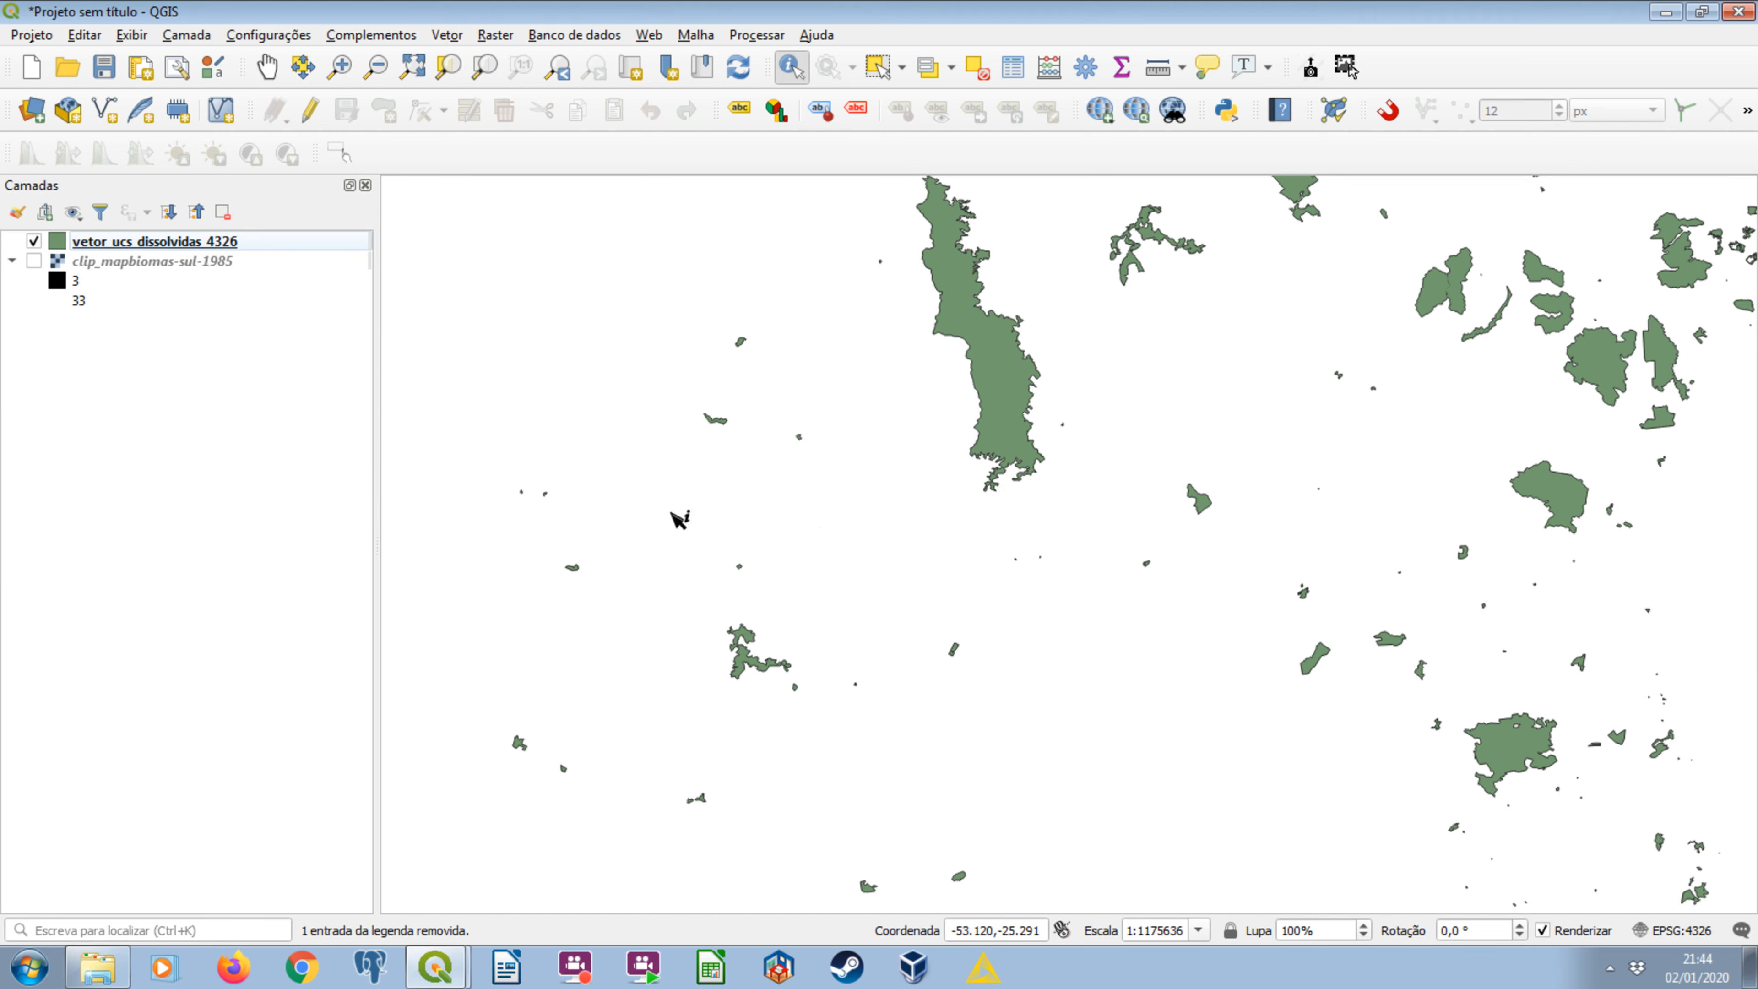
# Show only clip_mapbiomas-sul-1985 on the map, hiding the dissolved units, and narrow the layer list to enlarge the map area.
pyautogui.click(33, 261)
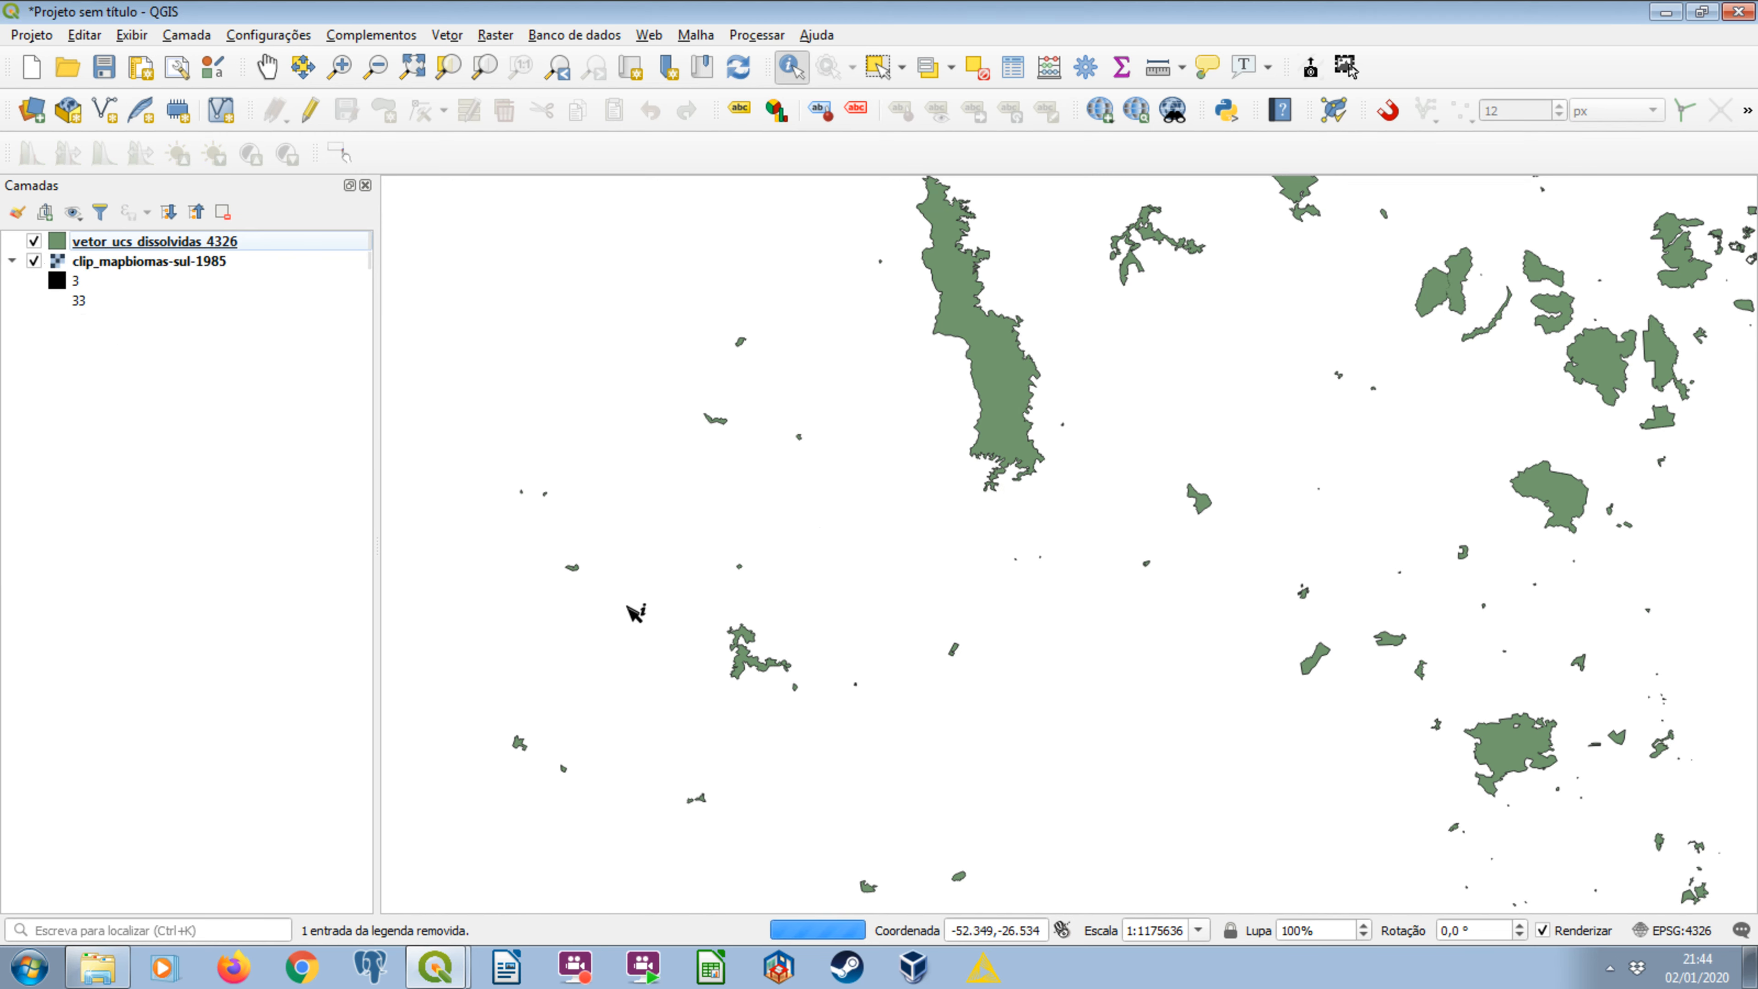
pyautogui.click(34, 261)
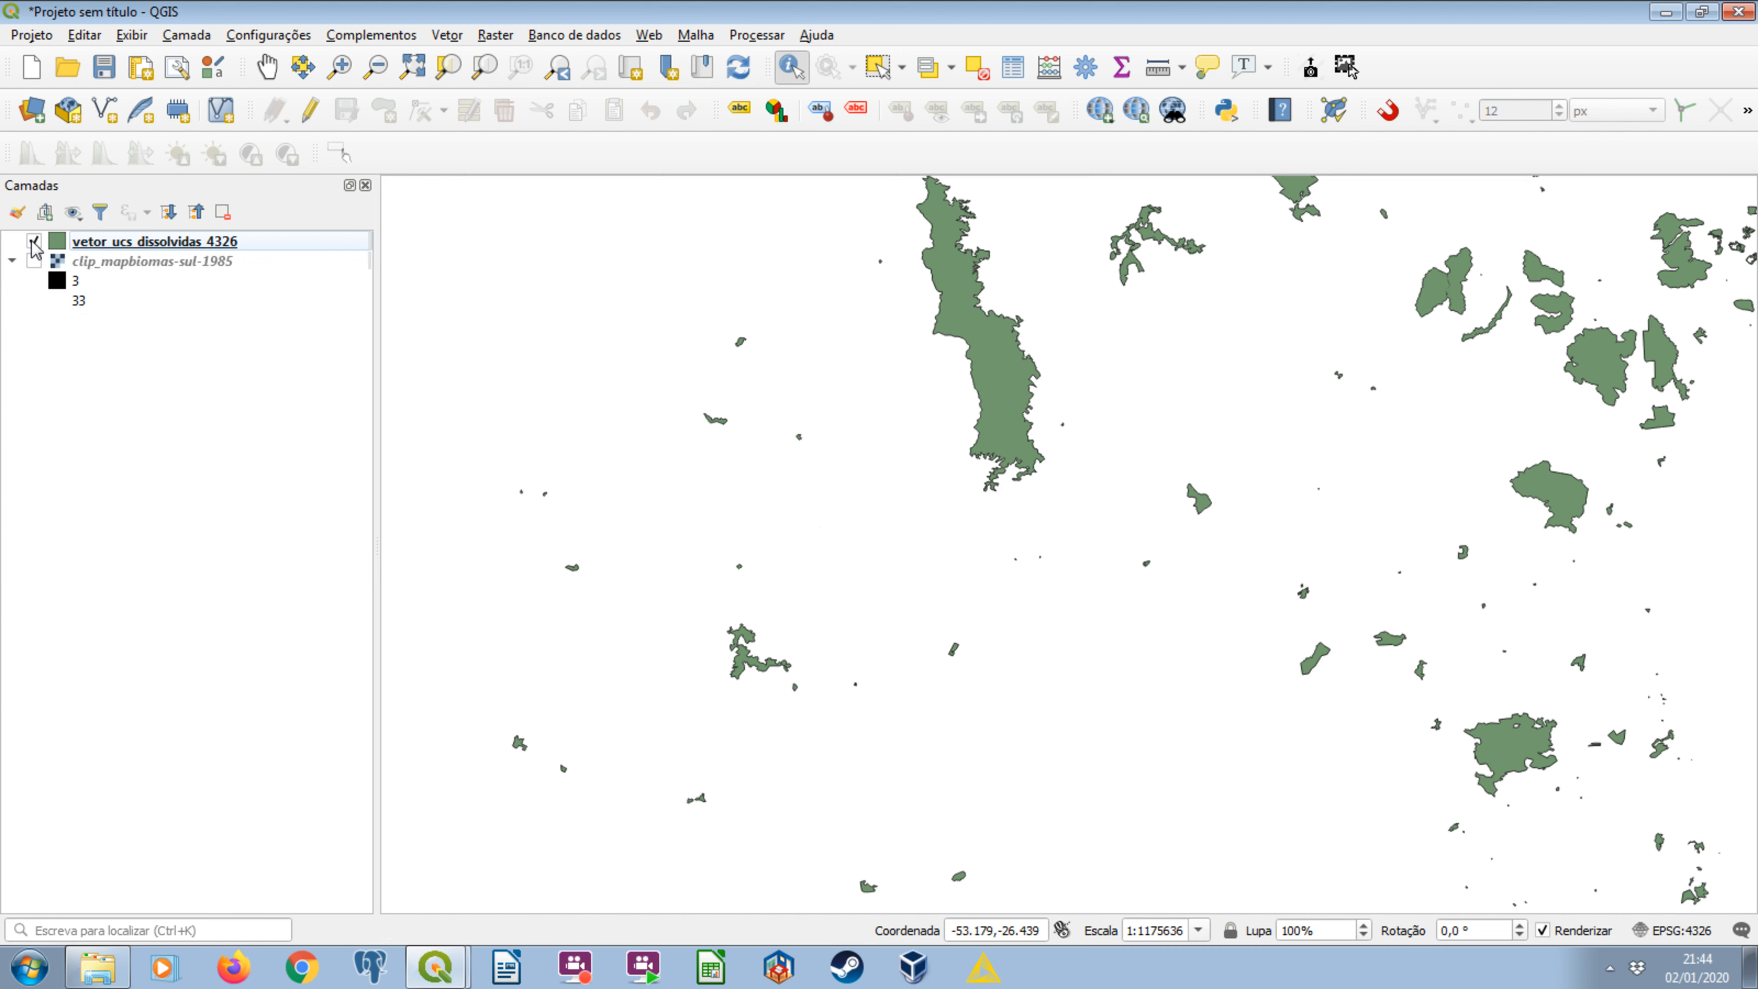
pyautogui.click(33, 241)
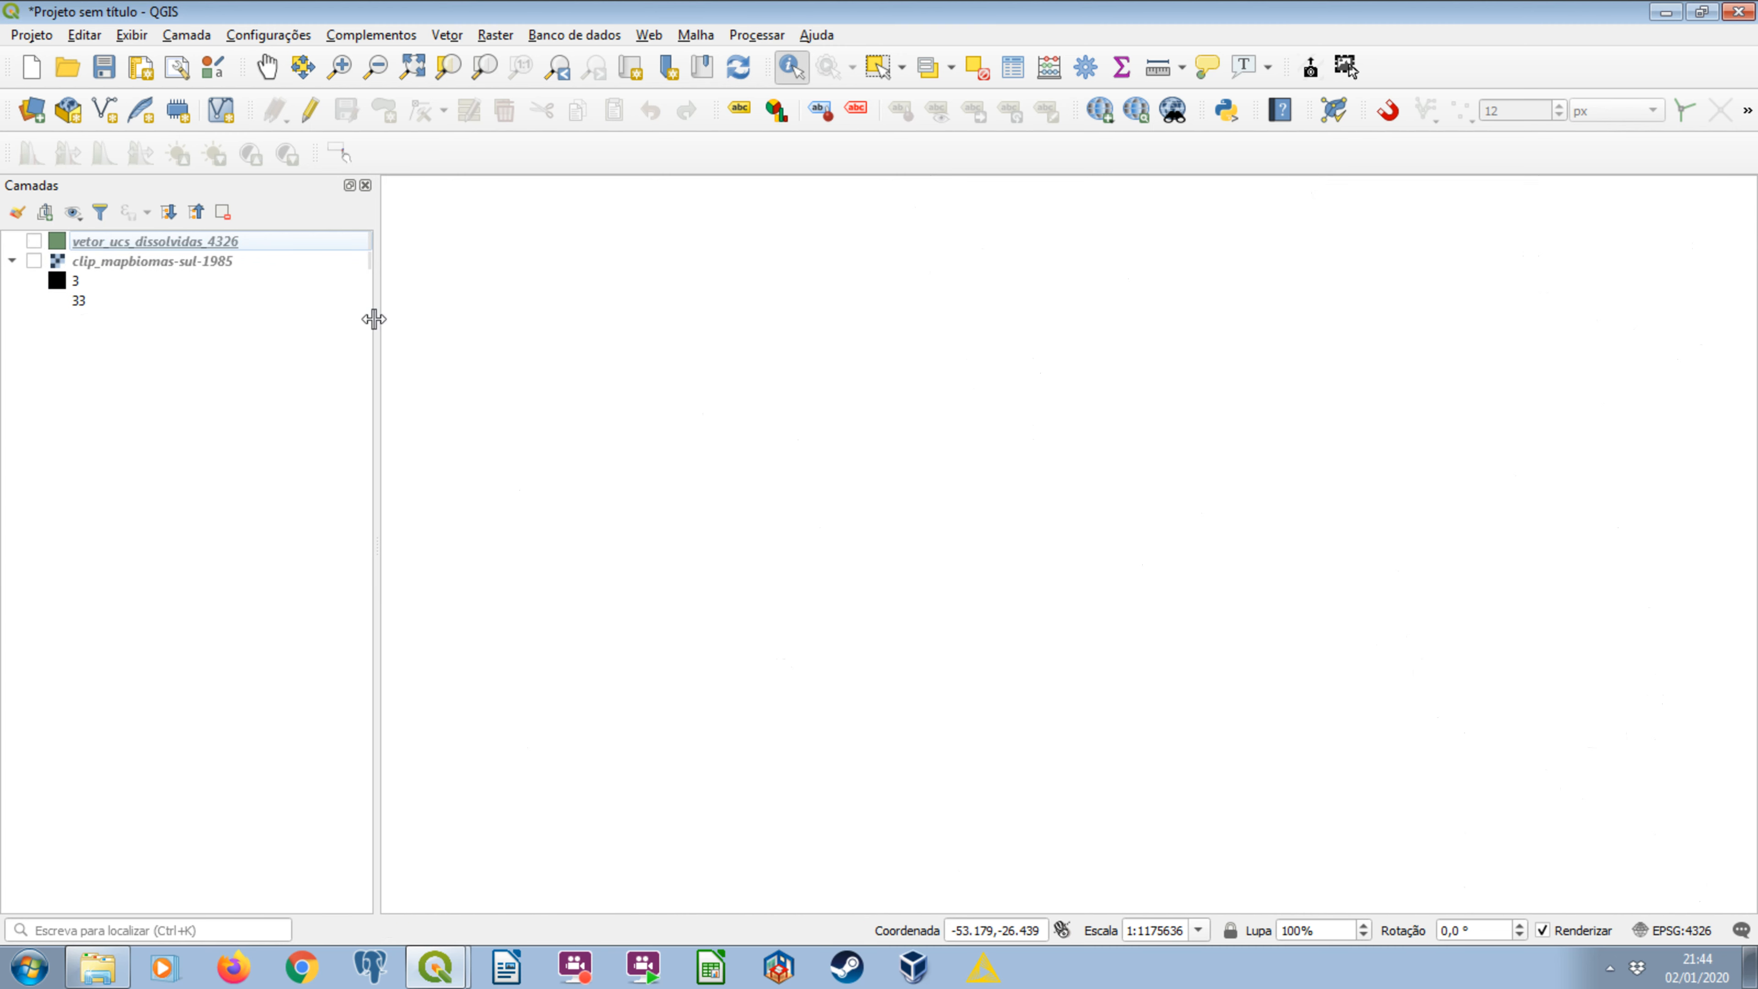
pyautogui.moveTo(373, 319); pyautogui.dragTo(297, 320)
pyautogui.click(193, 269)
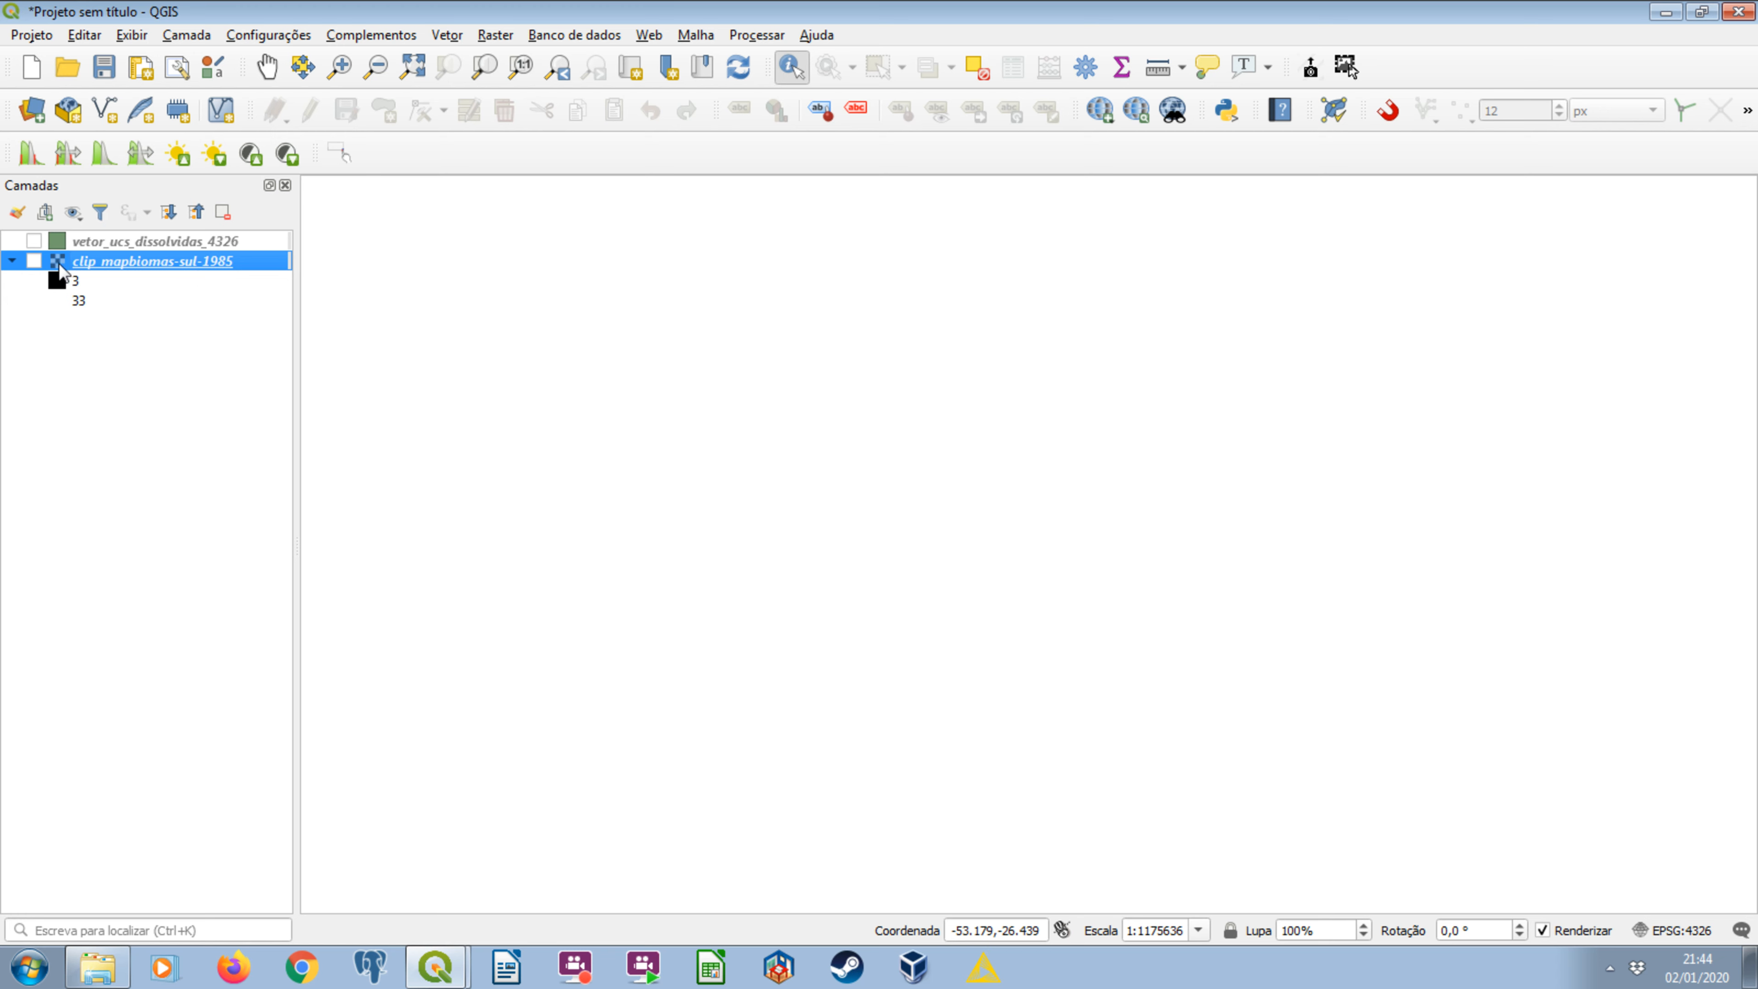
pyautogui.click(33, 261)
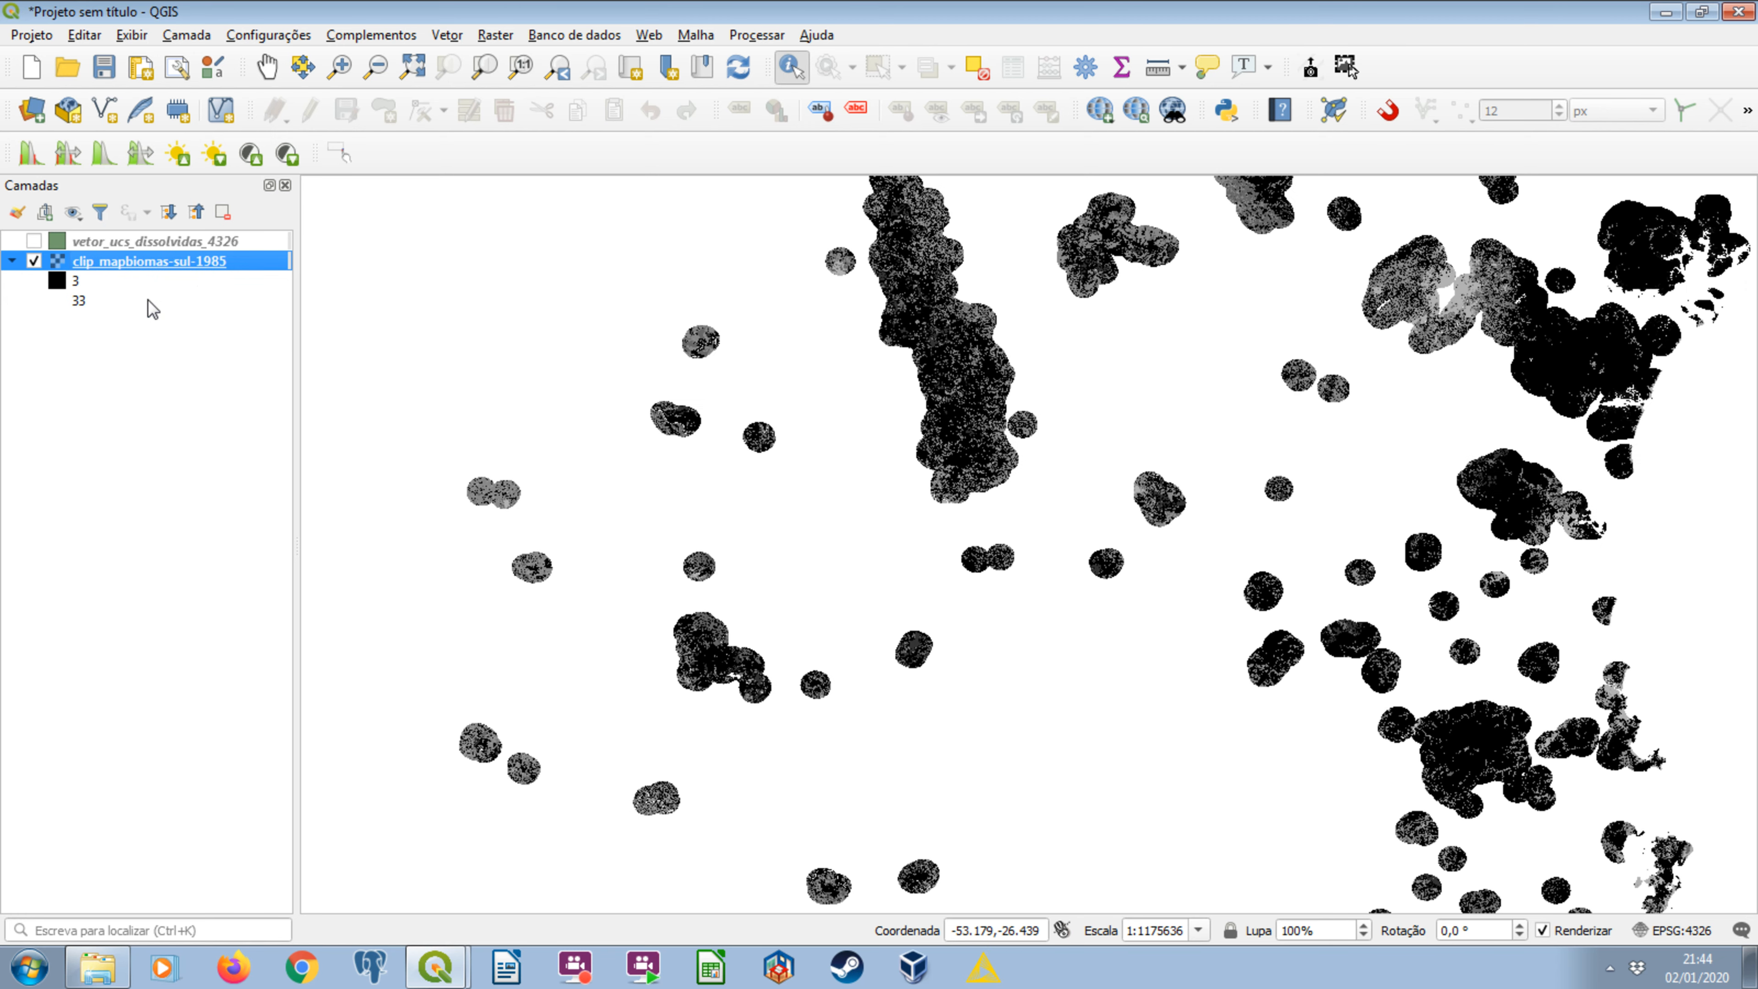
# Show the processing toolbox and search it for "polygoni" to locate the GDAL raster-to-vector (poligonizar) algorithm for clip_mapbiomas-sul-1985.
pyautogui.rightClick(1502, 154)
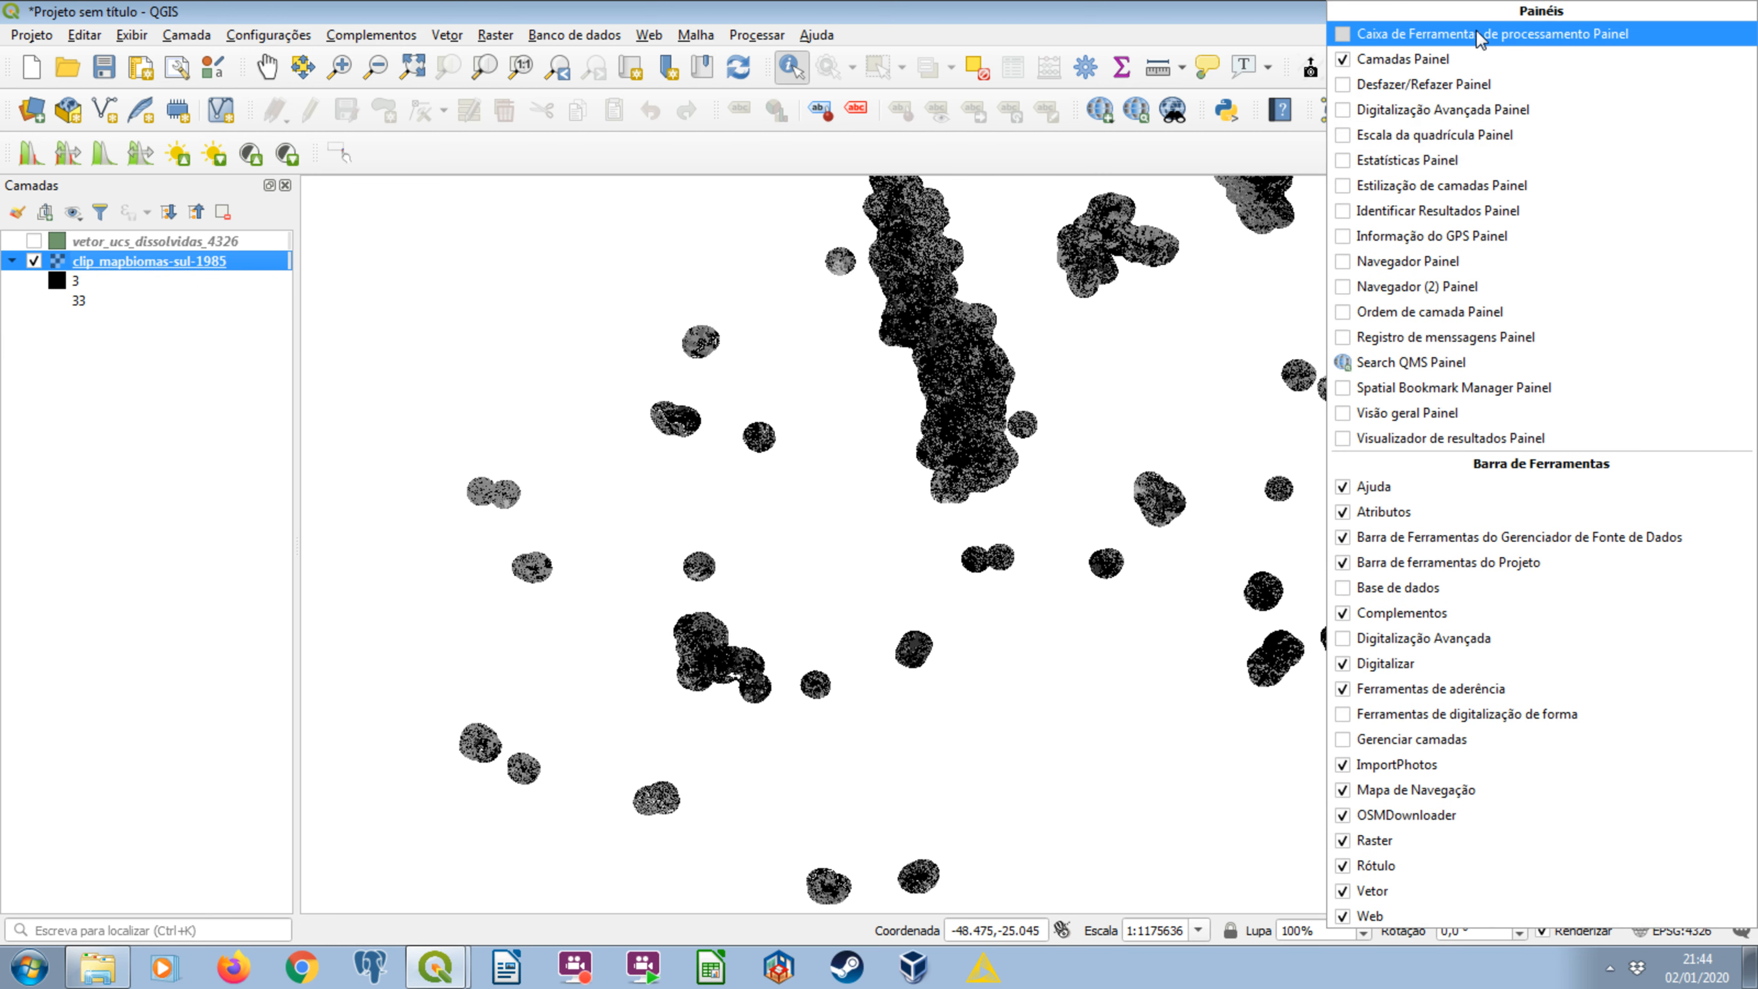
pyautogui.click(1481, 35)
pyautogui.click(1395, 240)
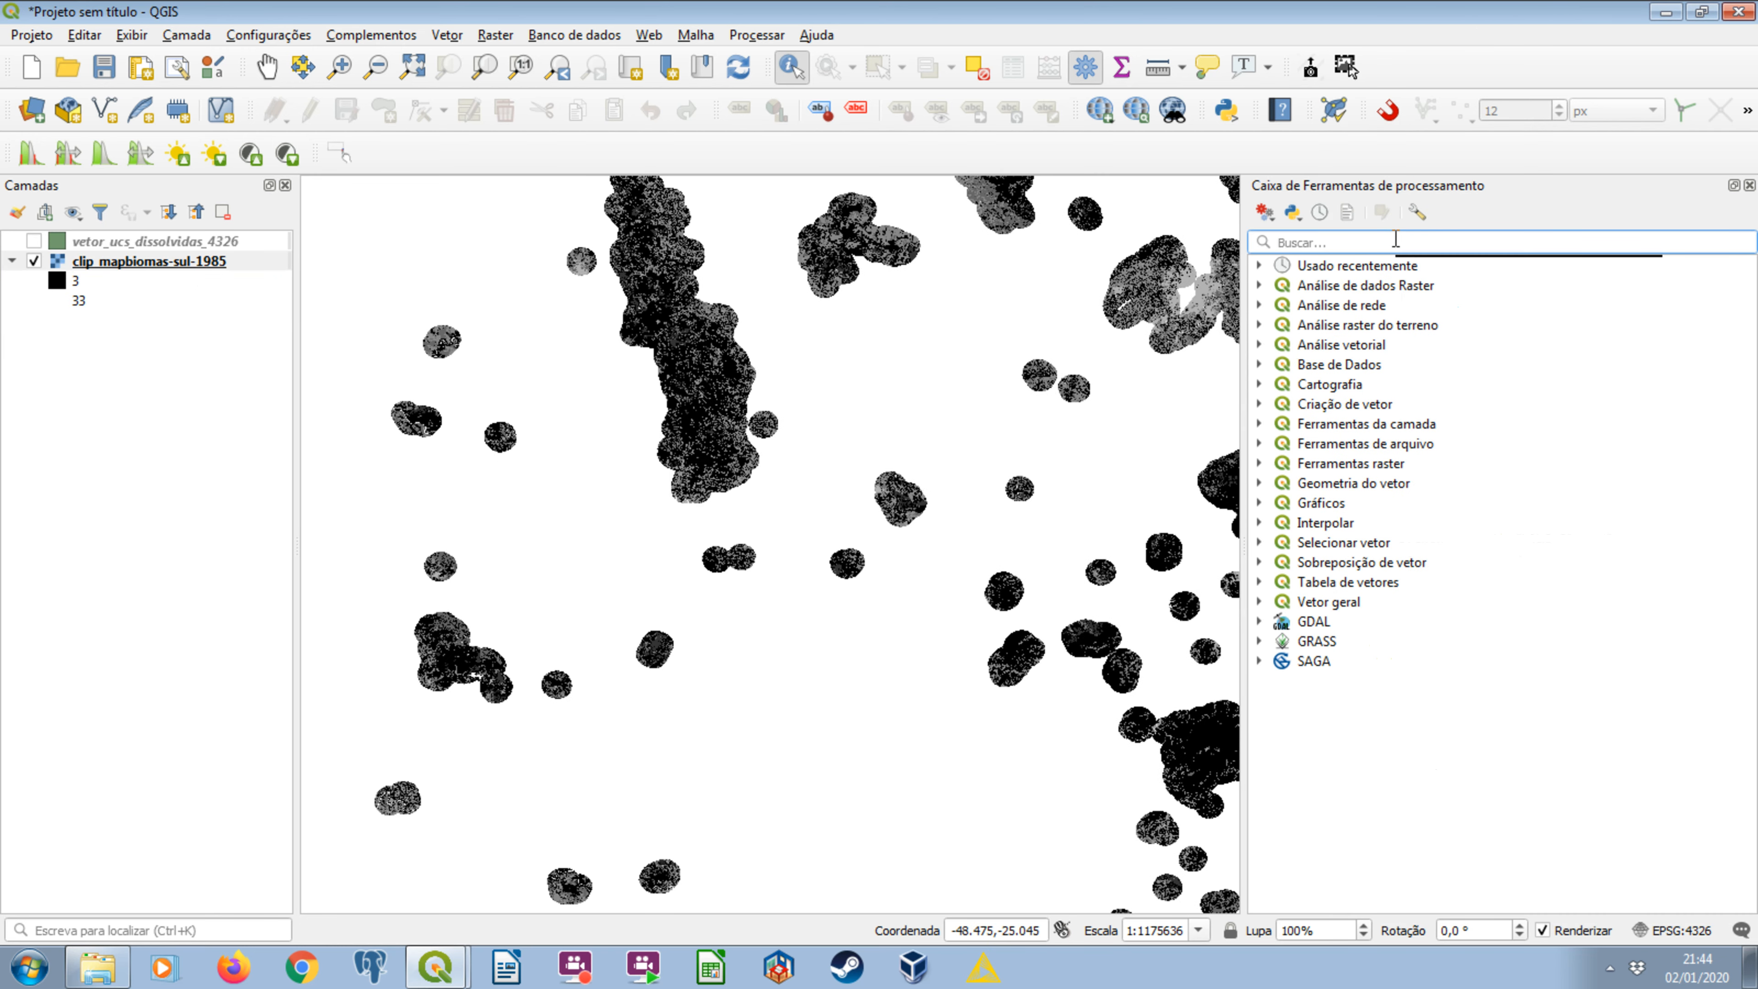
pyautogui.write('polygoni')
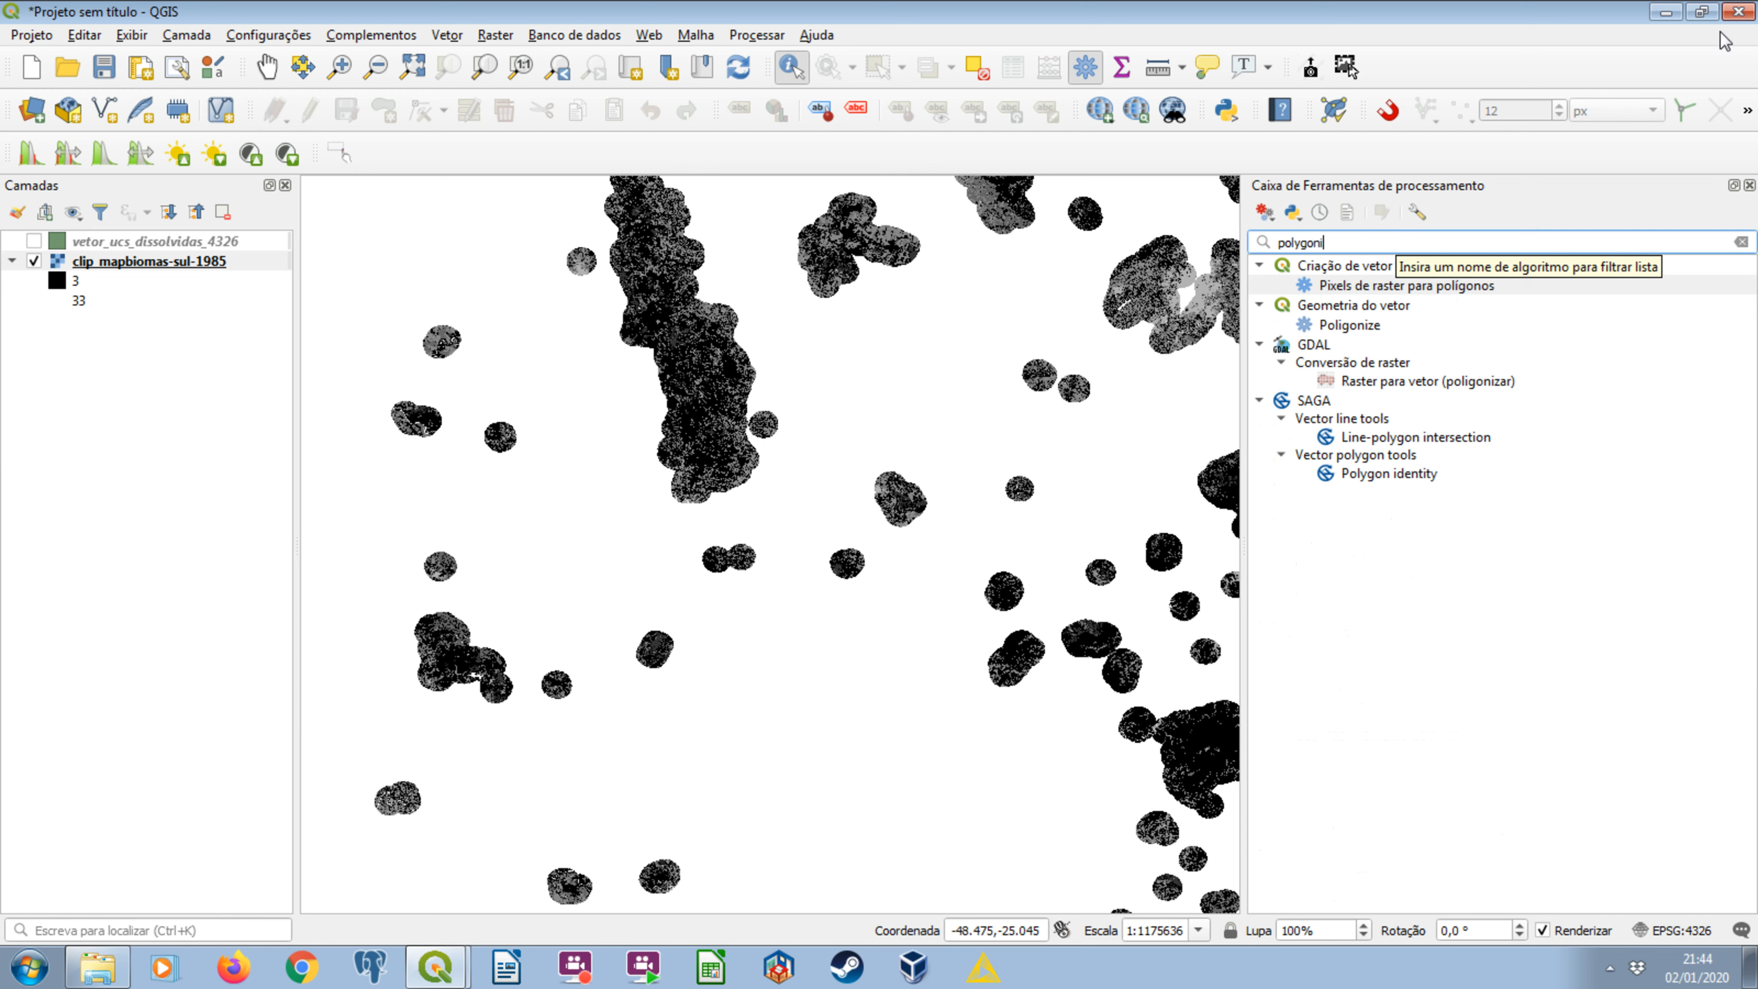
pyautogui.click(1444, 382)
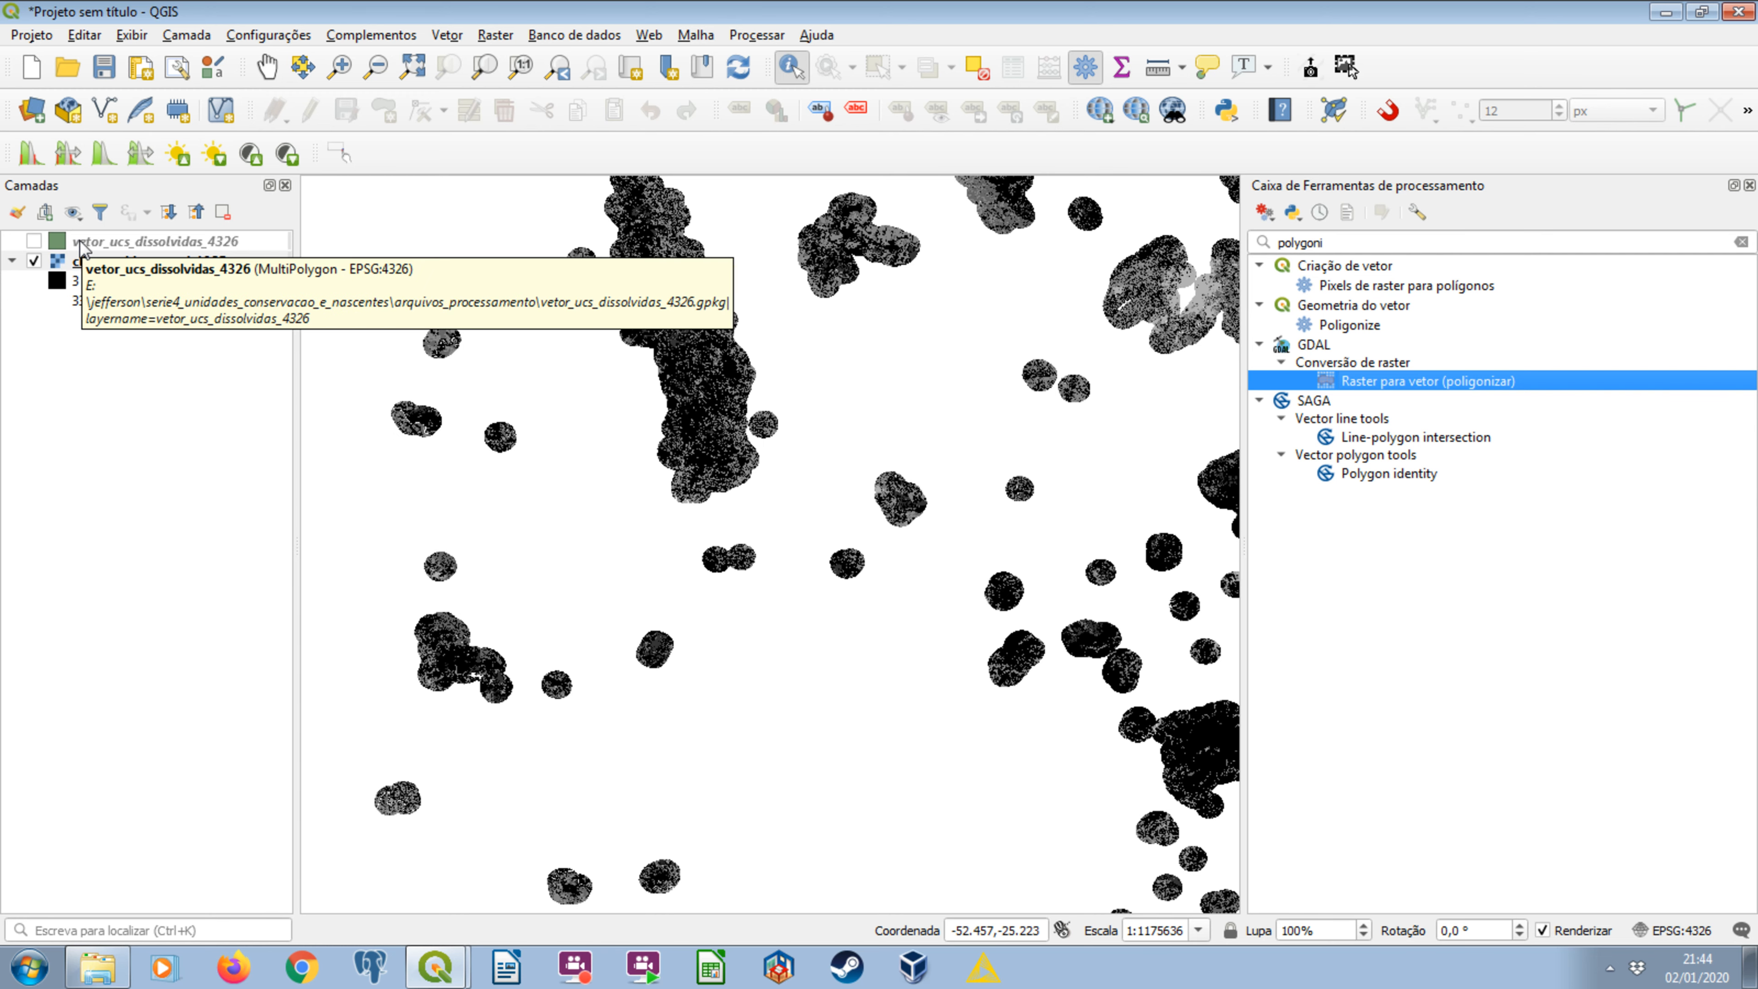
pyautogui.click(104, 246)
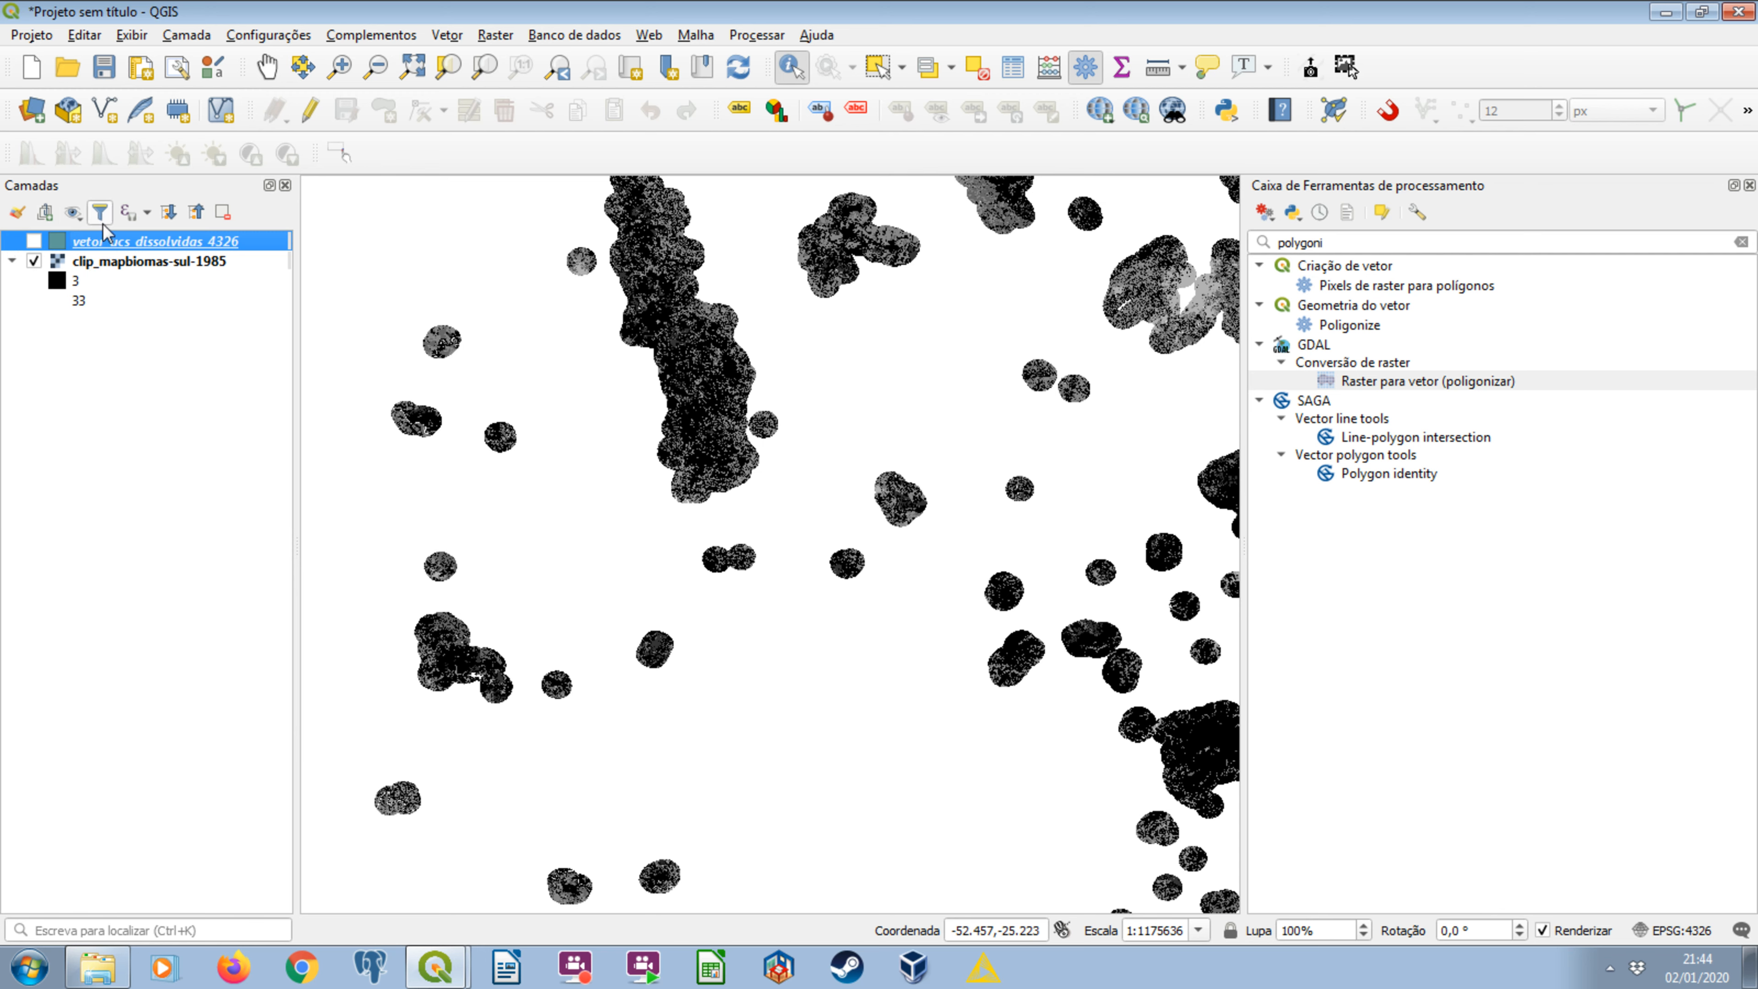
pyautogui.click(111, 262)
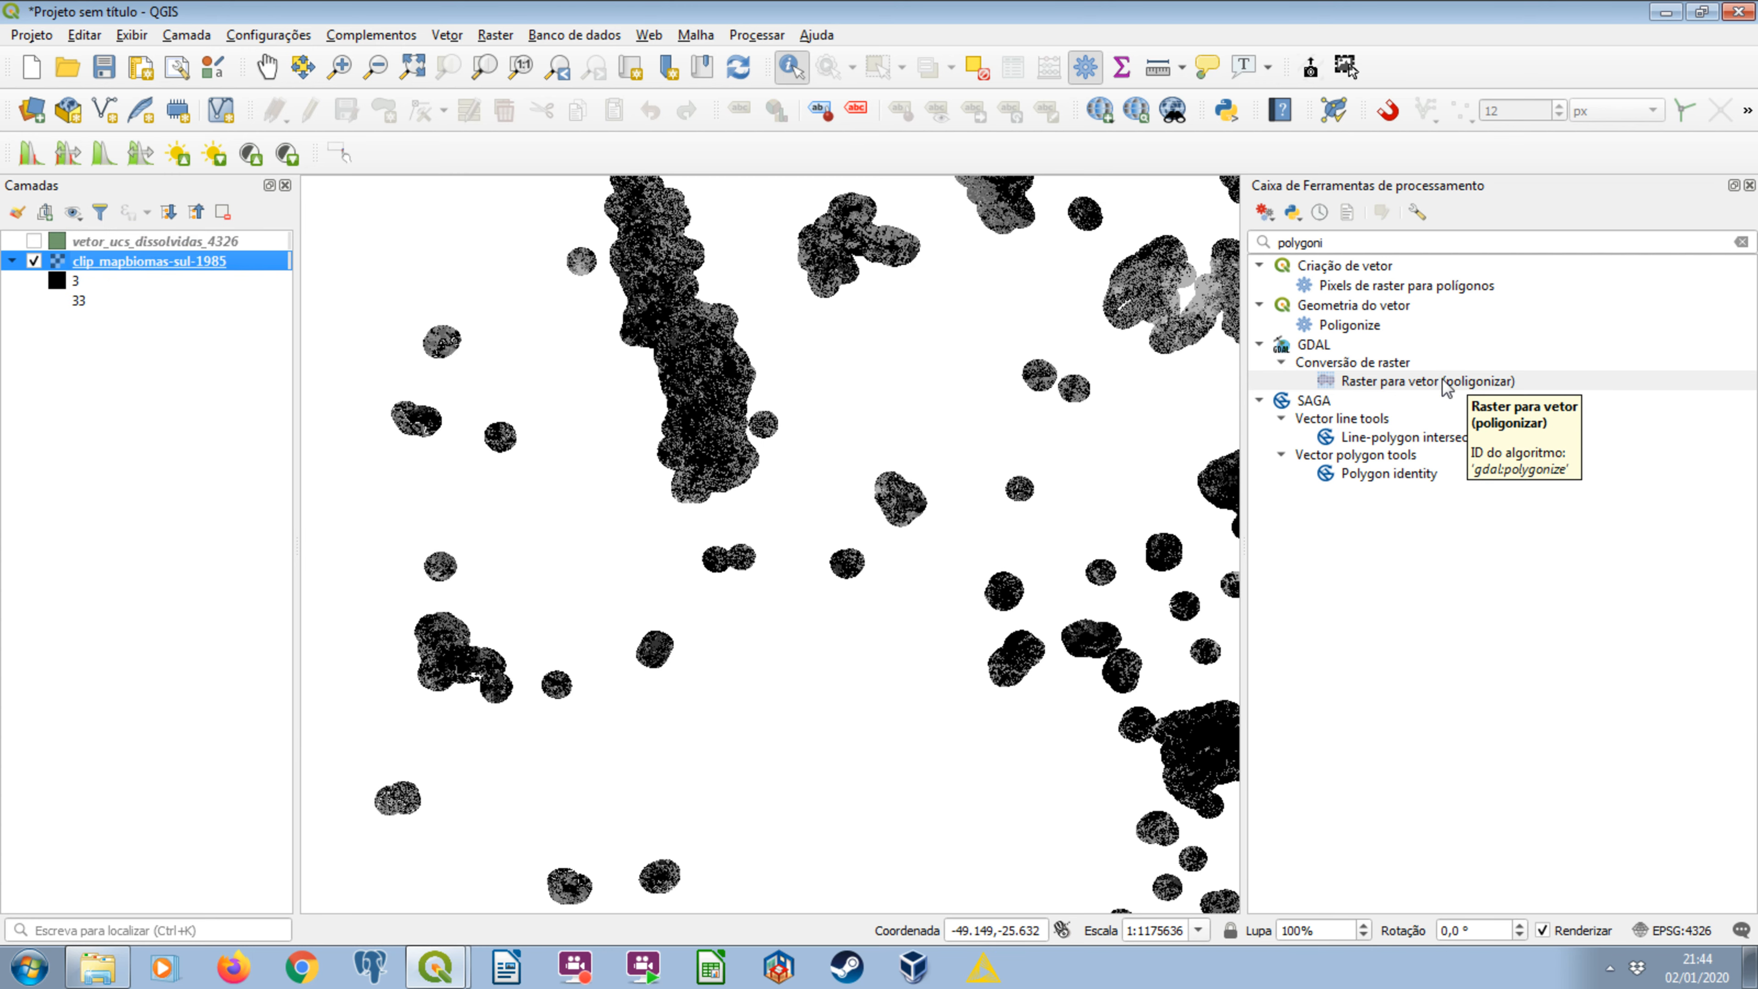
# Switch to Windows Explorer to review the clipped yearly rasters in mapbiomas_raster_recortado, and return to QGIS.
pyautogui.click(97, 966)
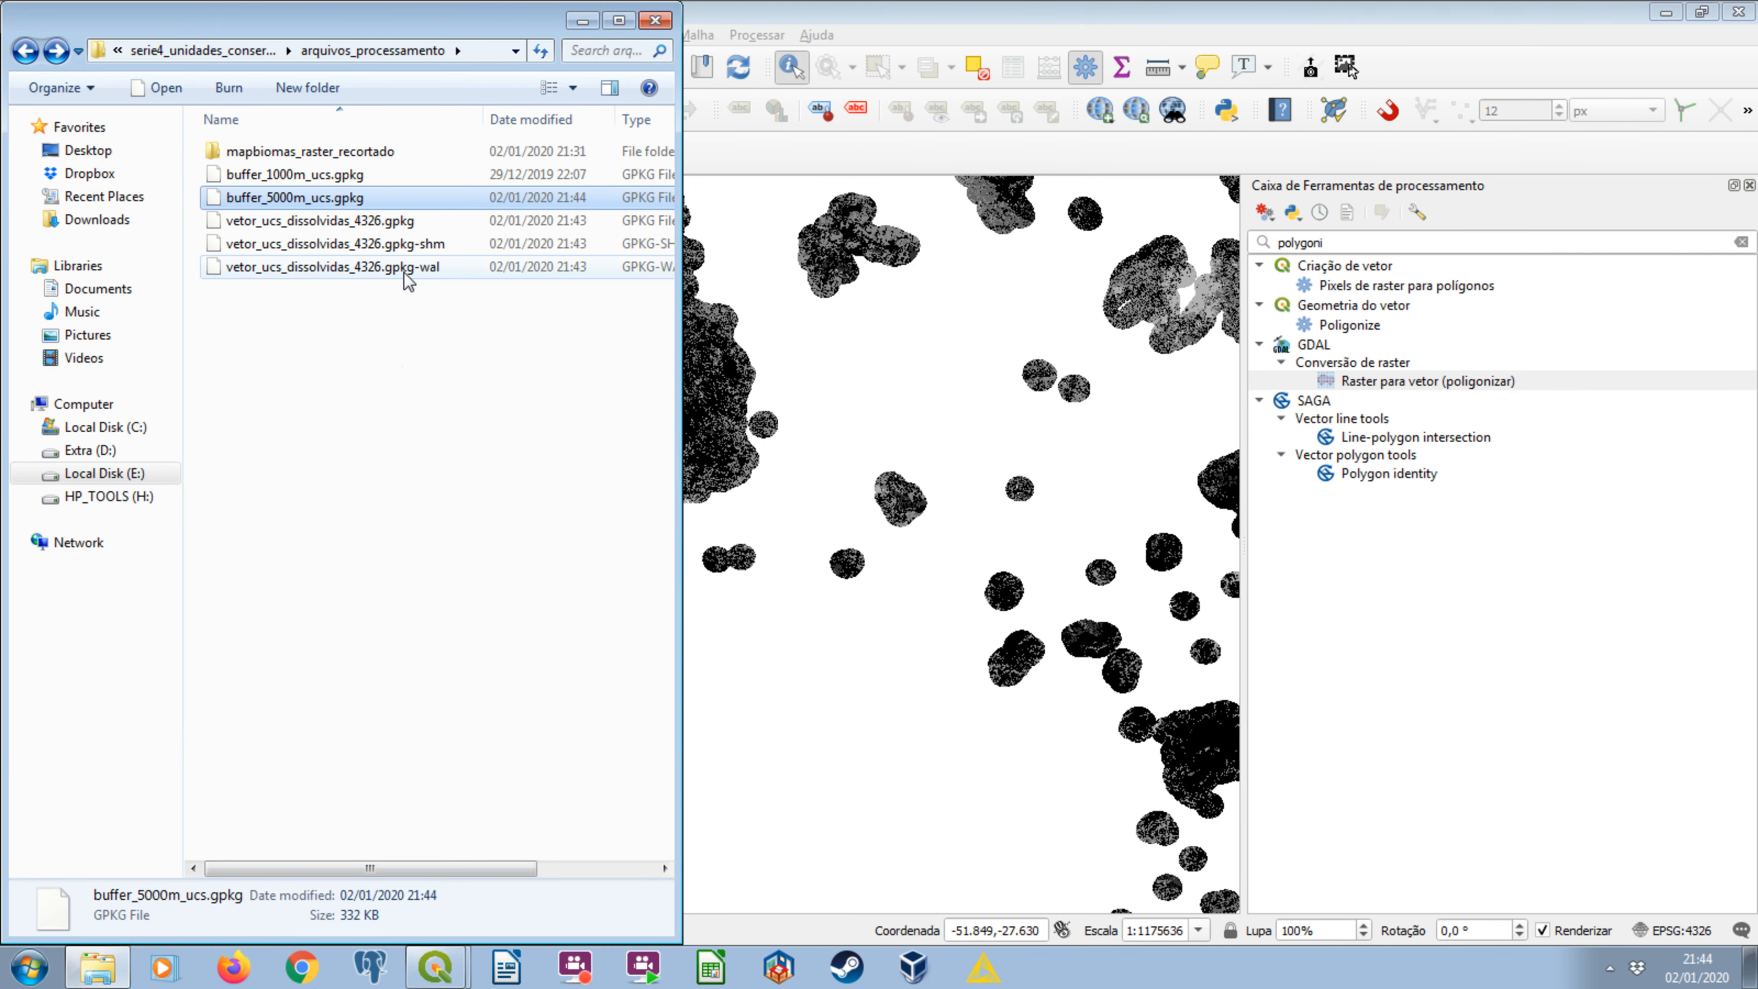
pyautogui.doubleClick(310, 151)
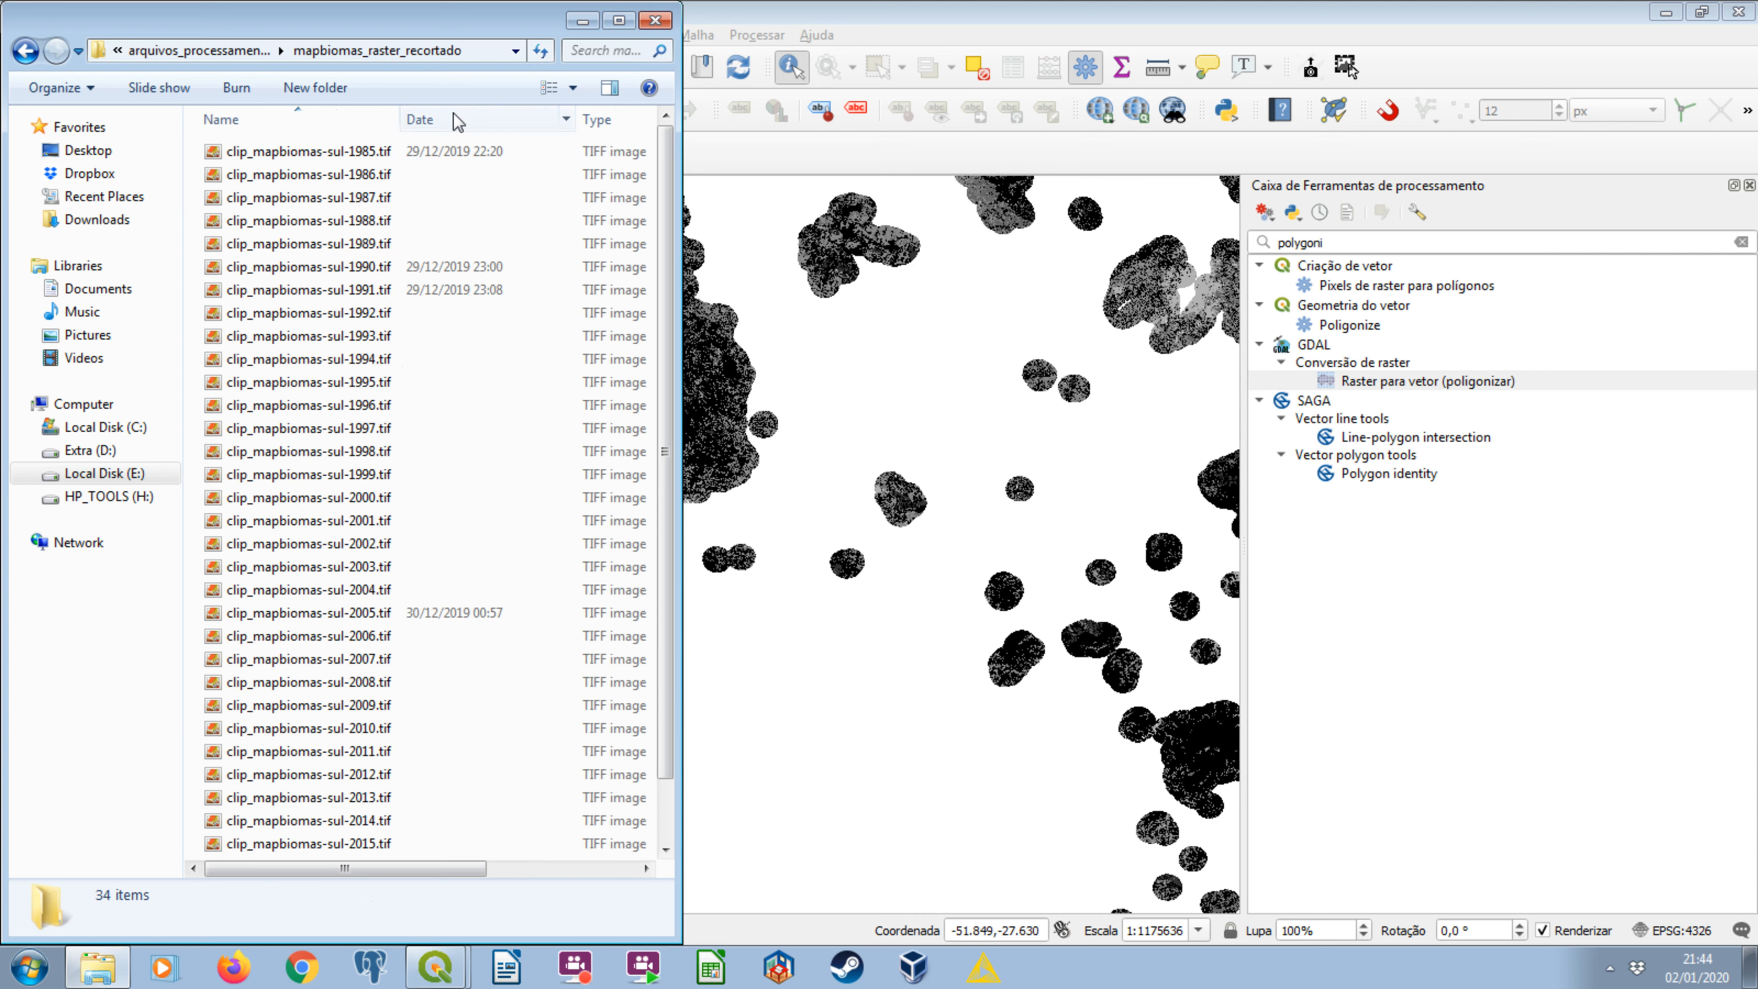
pyautogui.click(580, 23)
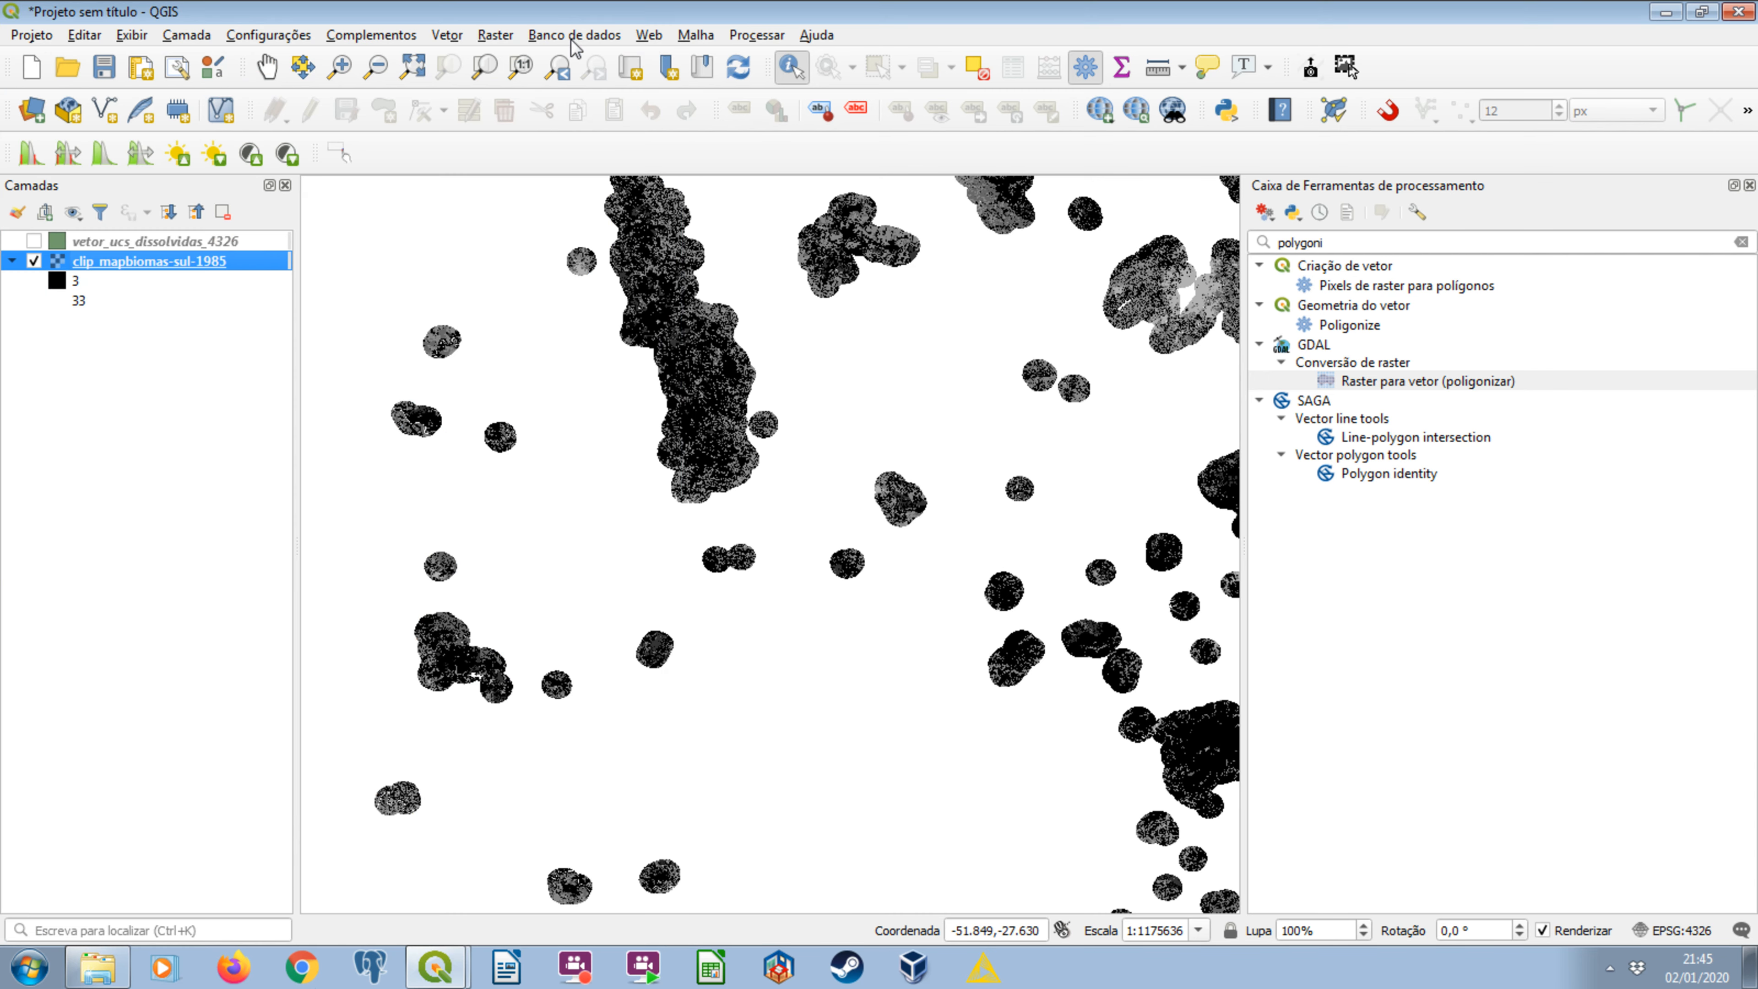
pyautogui.click(199, 242)
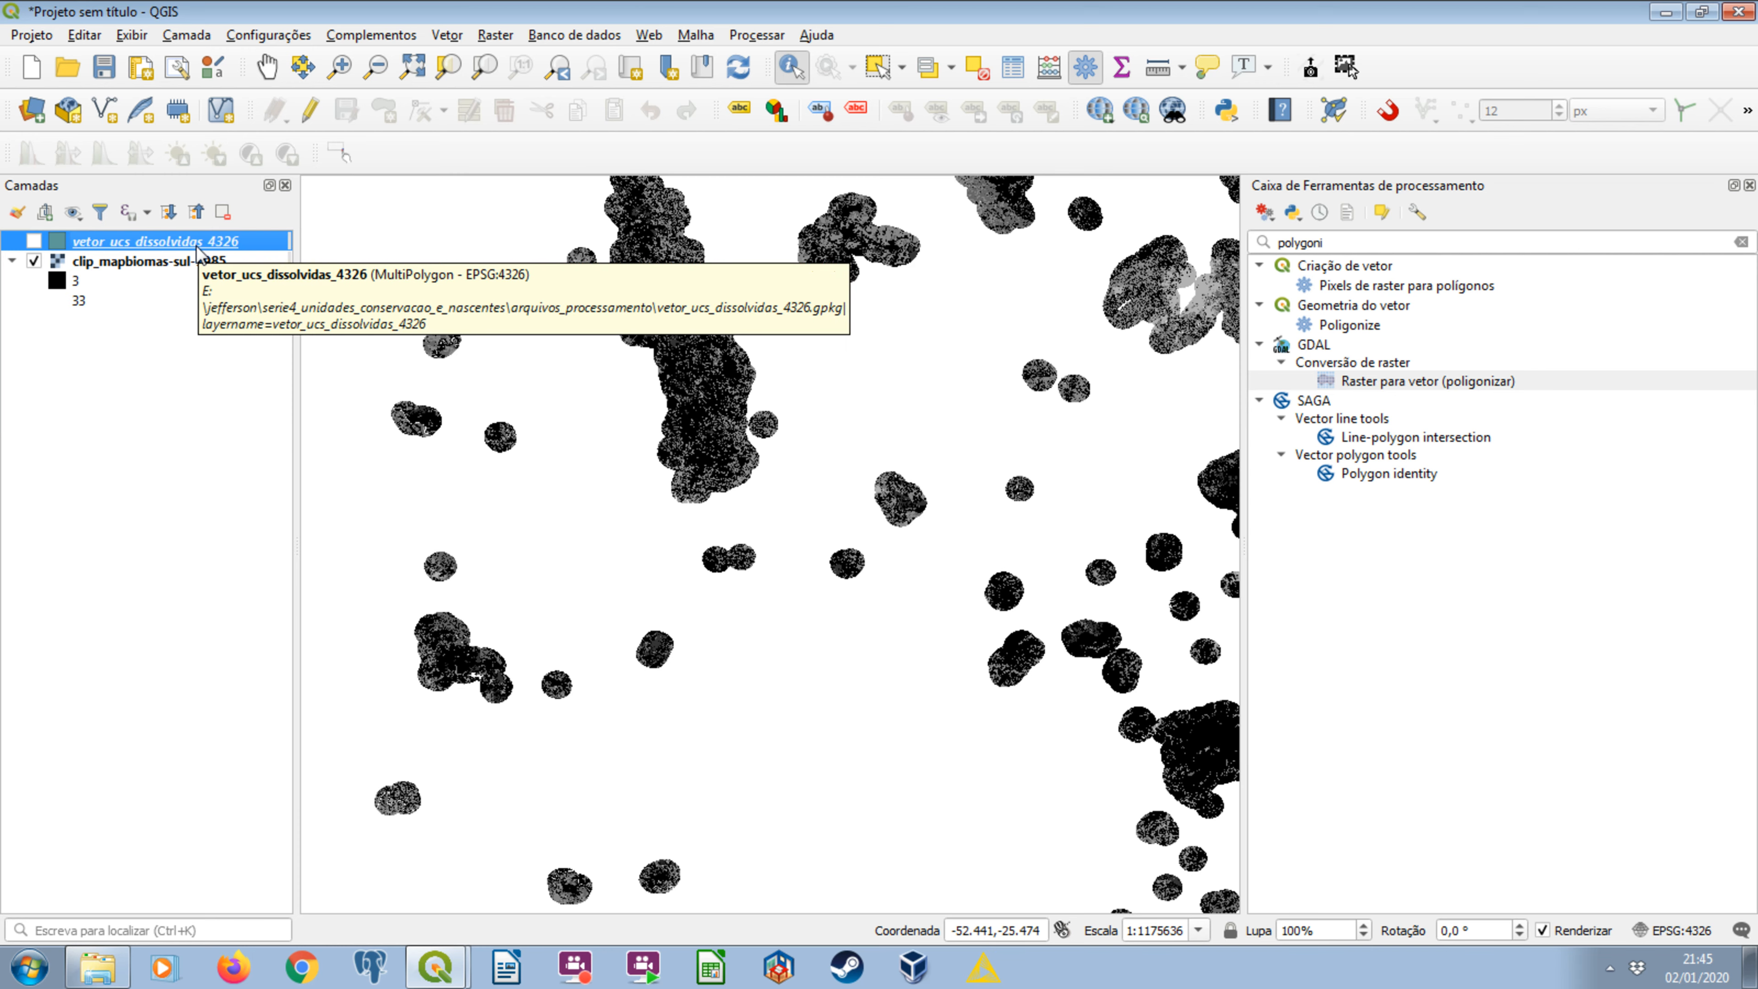
# In Windows Explorer, create a folder named mapbiomas_raster_recortado_vetorizado inside arquivos_processamento.
pyautogui.click(97, 966)
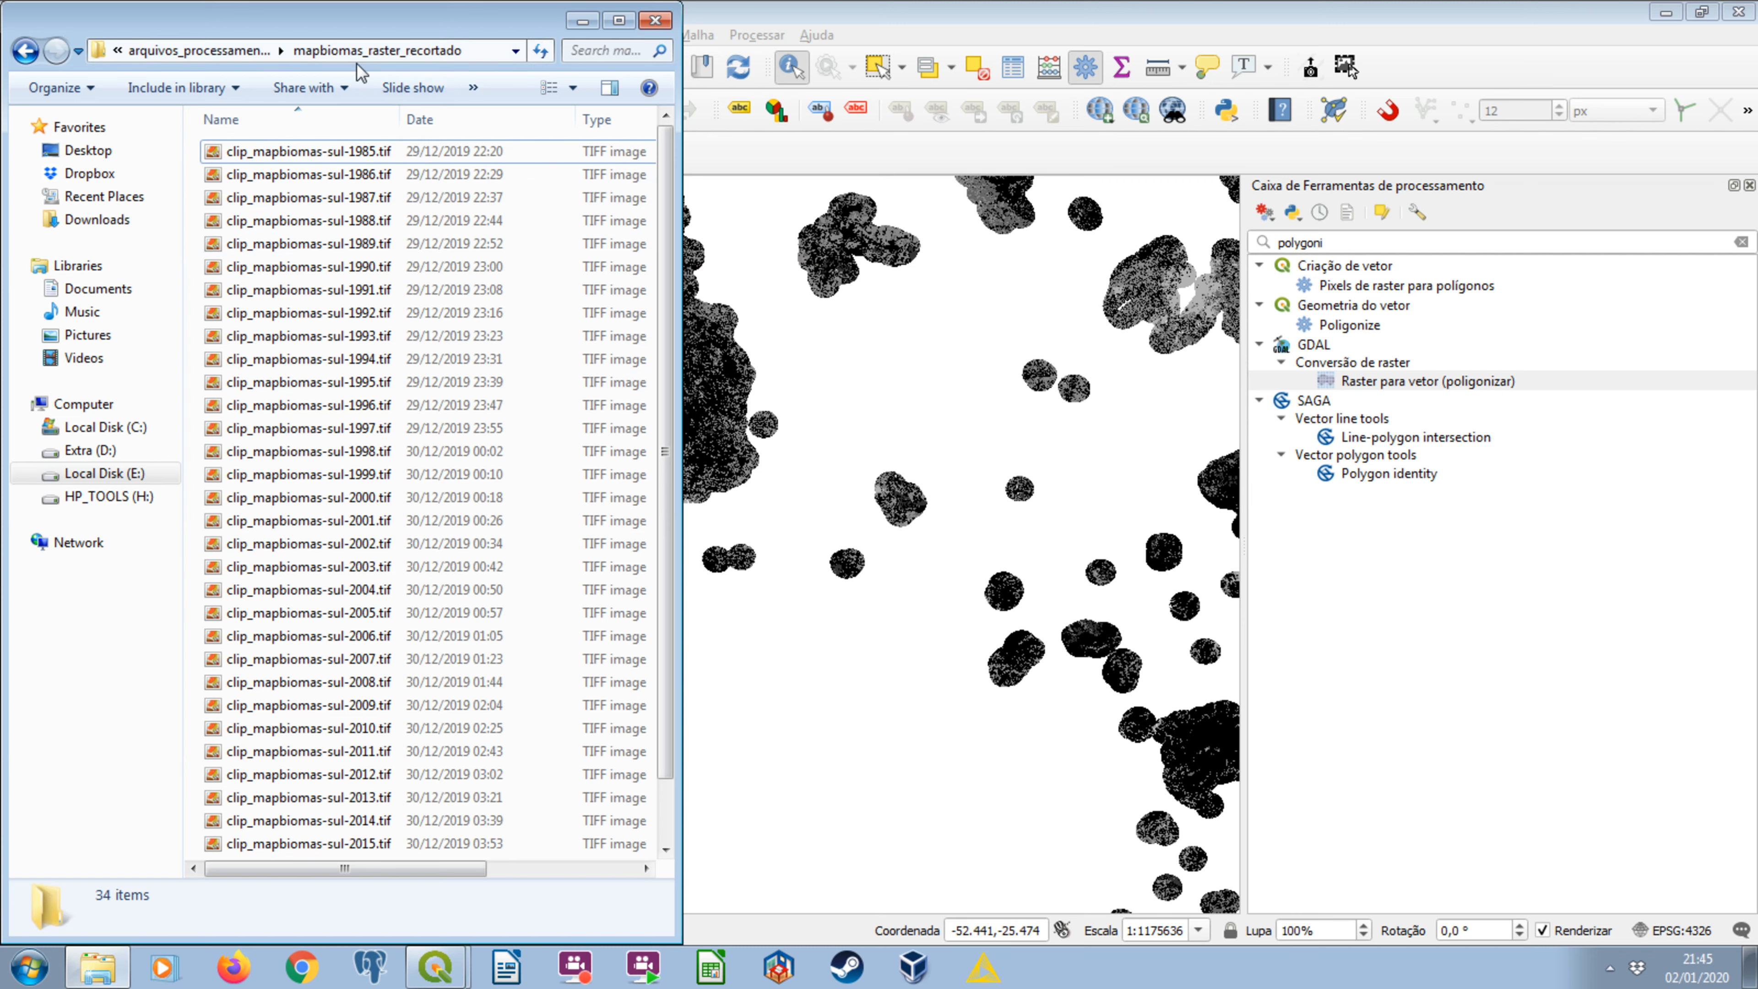
pyautogui.click(199, 50)
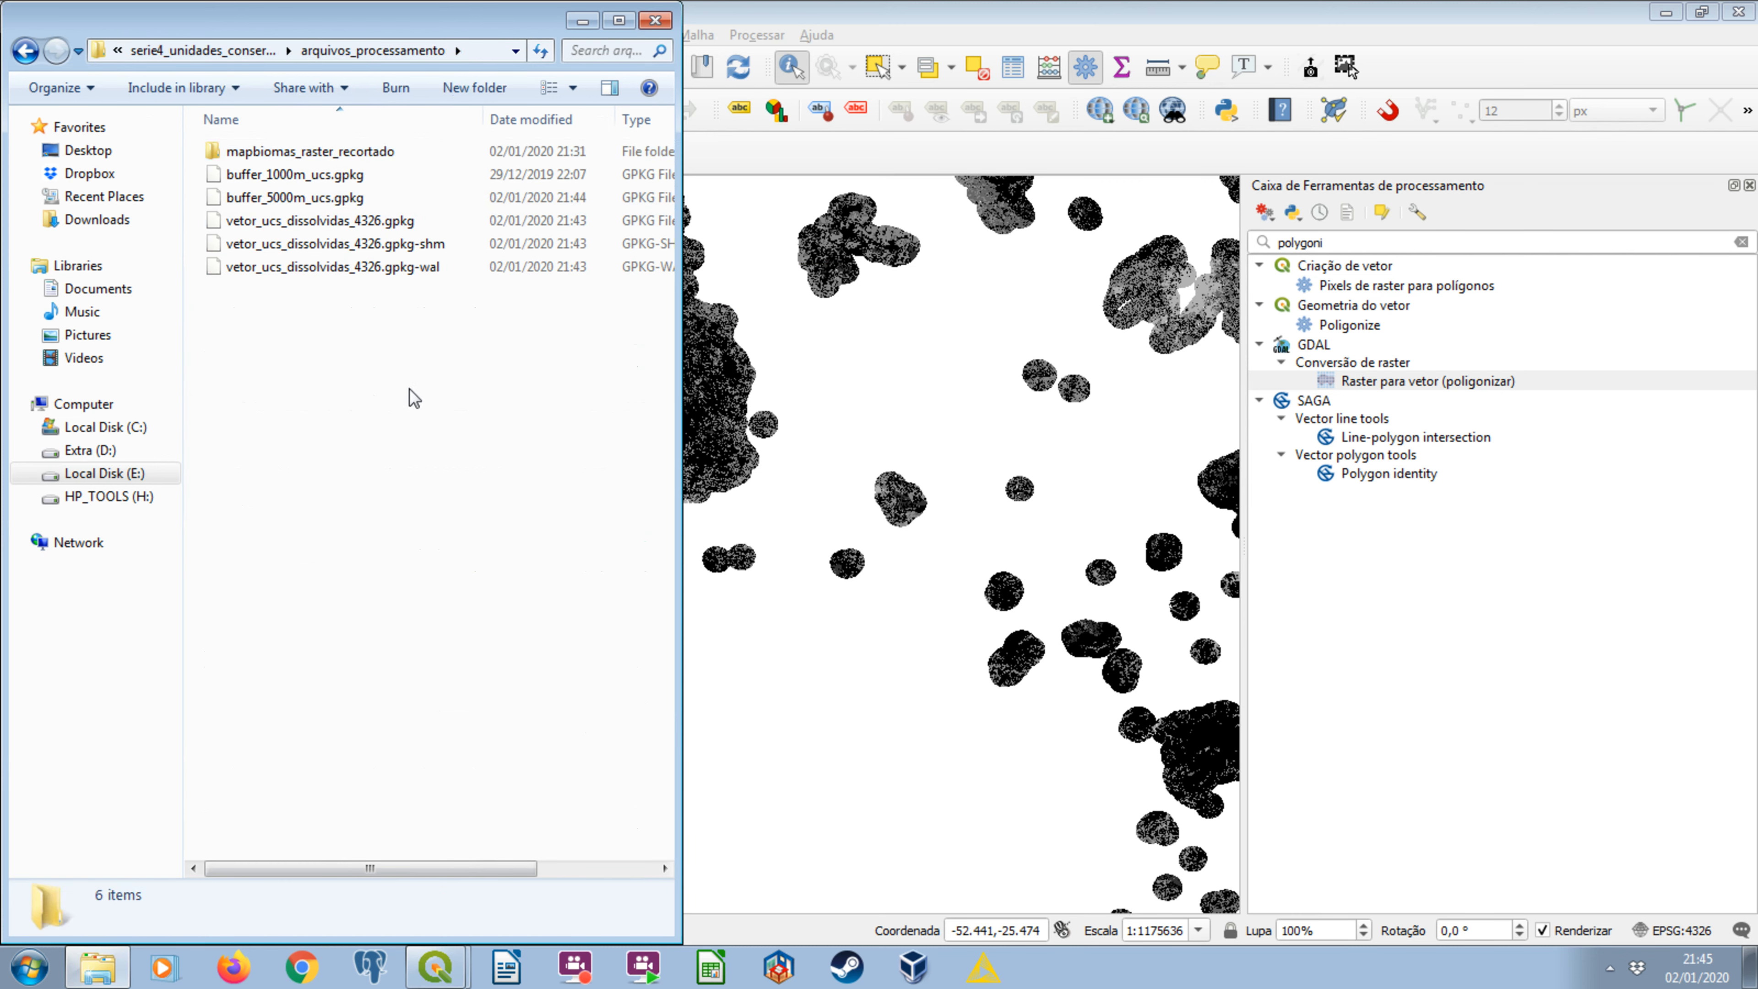
pyautogui.rightClick(414, 531)
pyautogui.moveTo(526, 866)
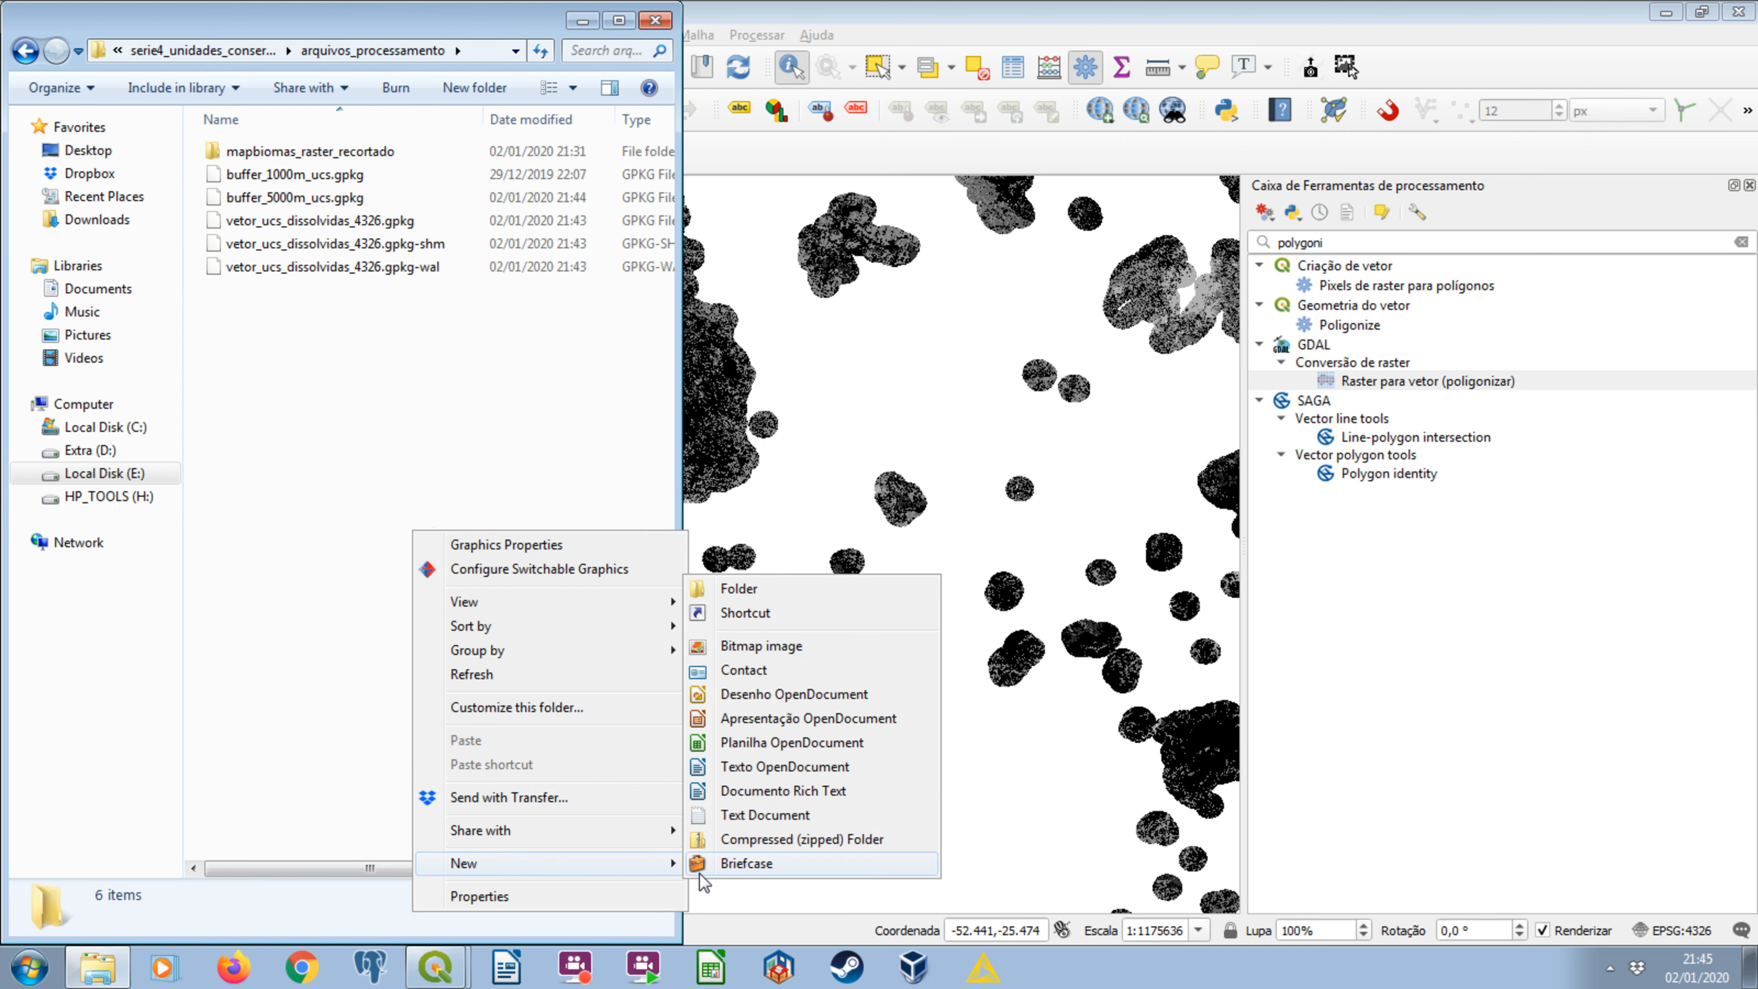
pyautogui.click(758, 584)
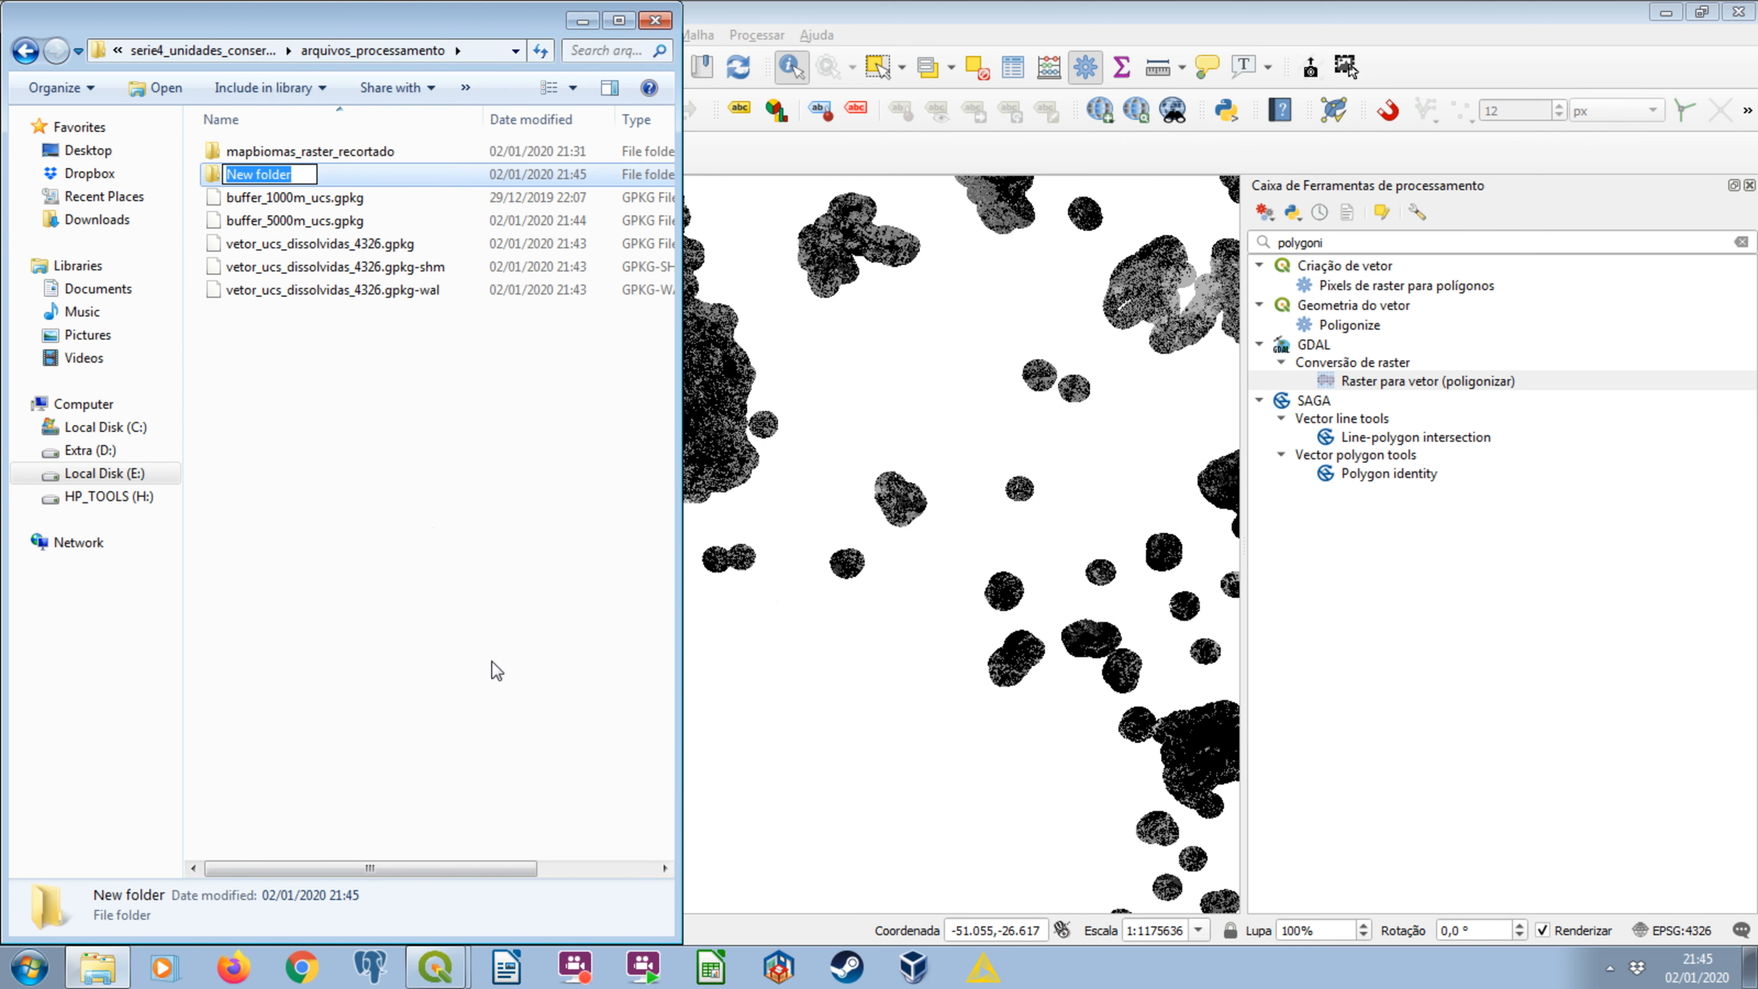
pyautogui.write('mapbiomas_raster')
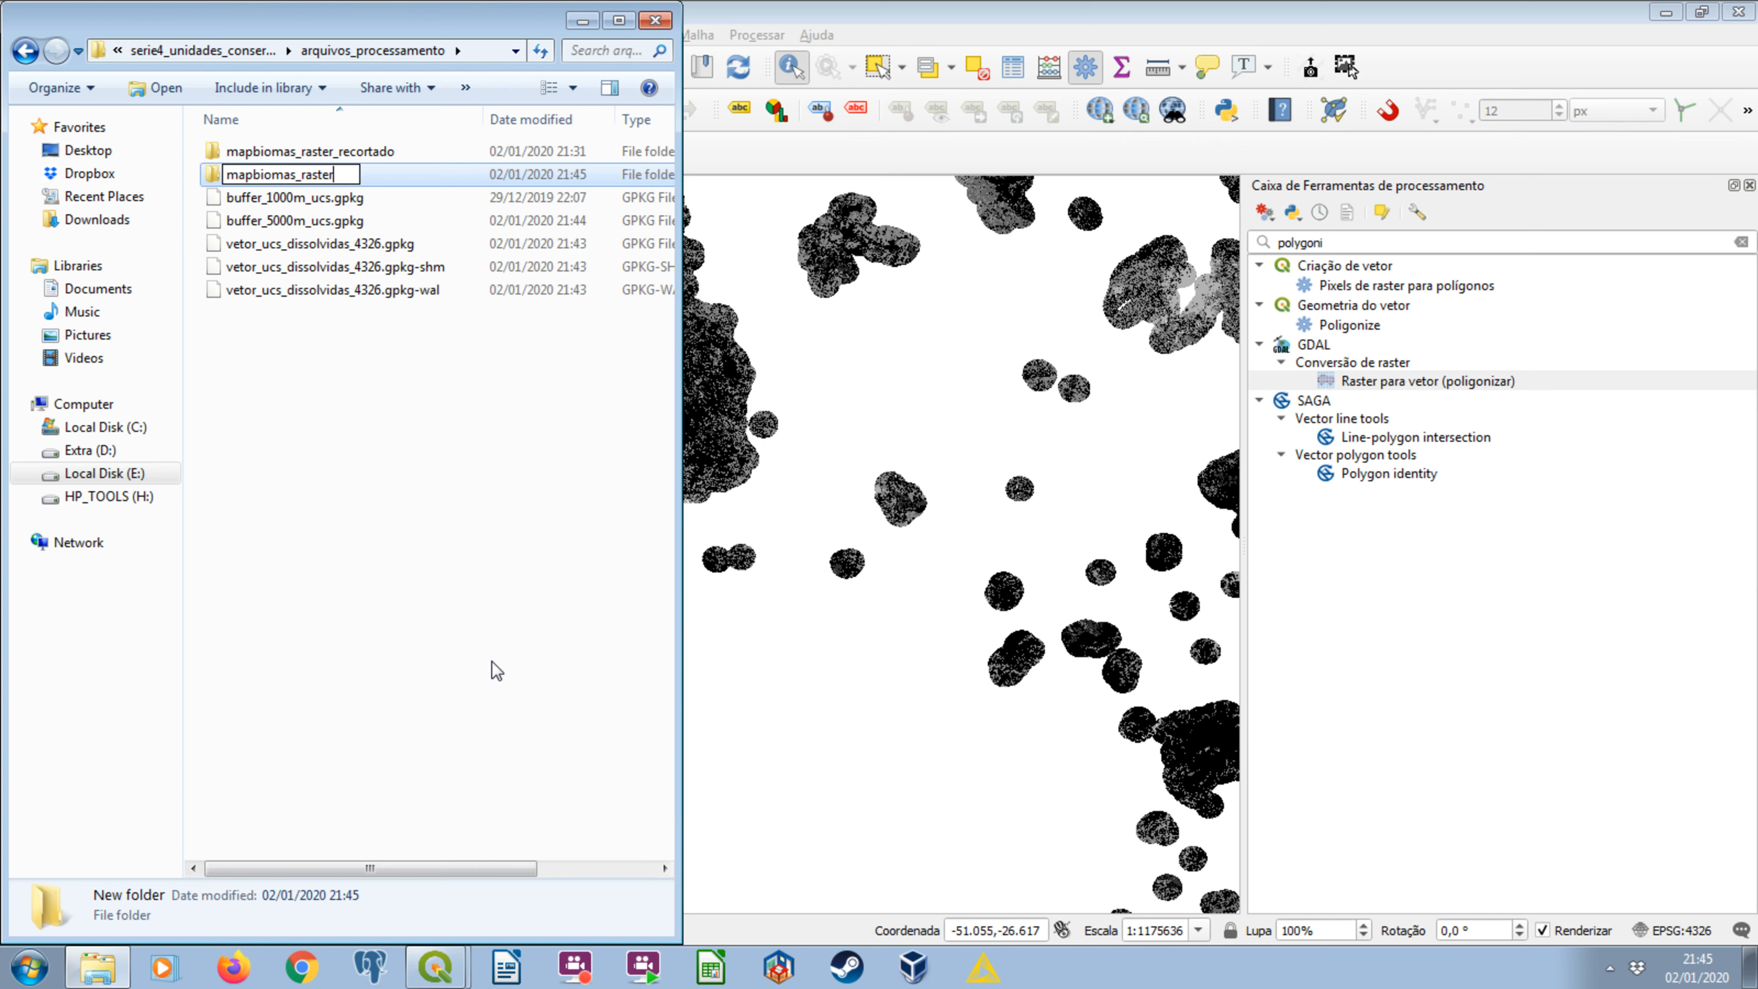
pyautogui.write('_recortado_')
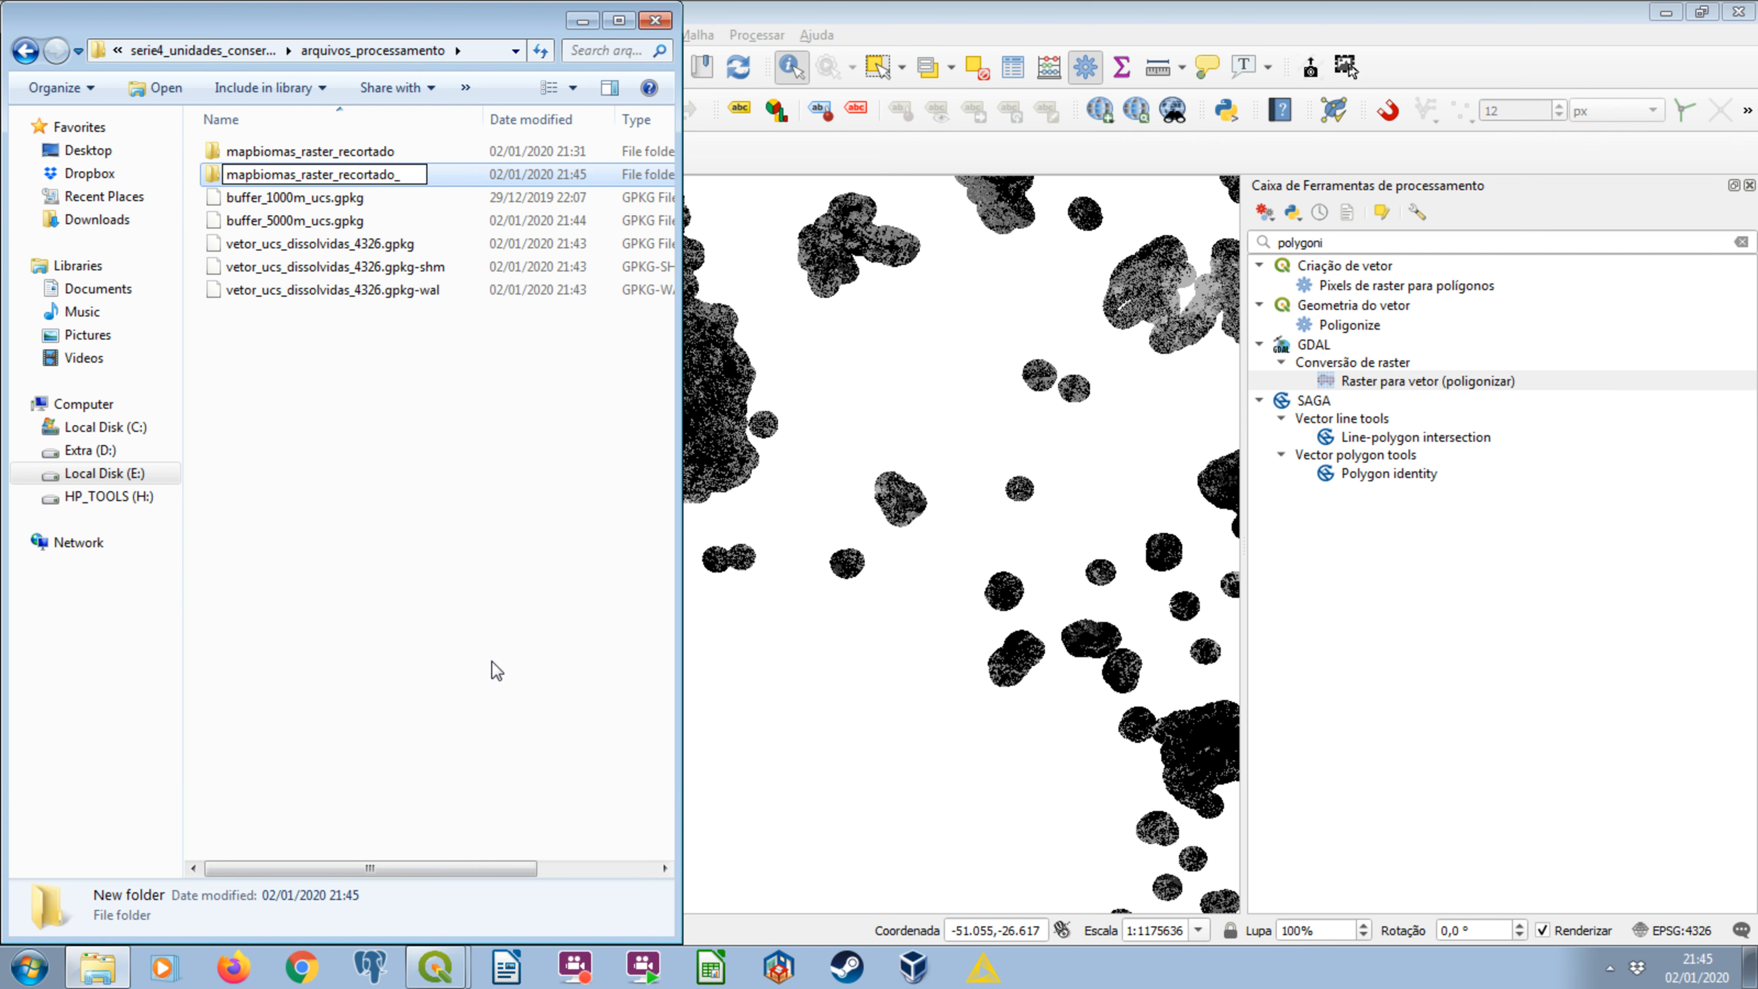
pyautogui.write('vetorizado')
pyautogui.press('Return')
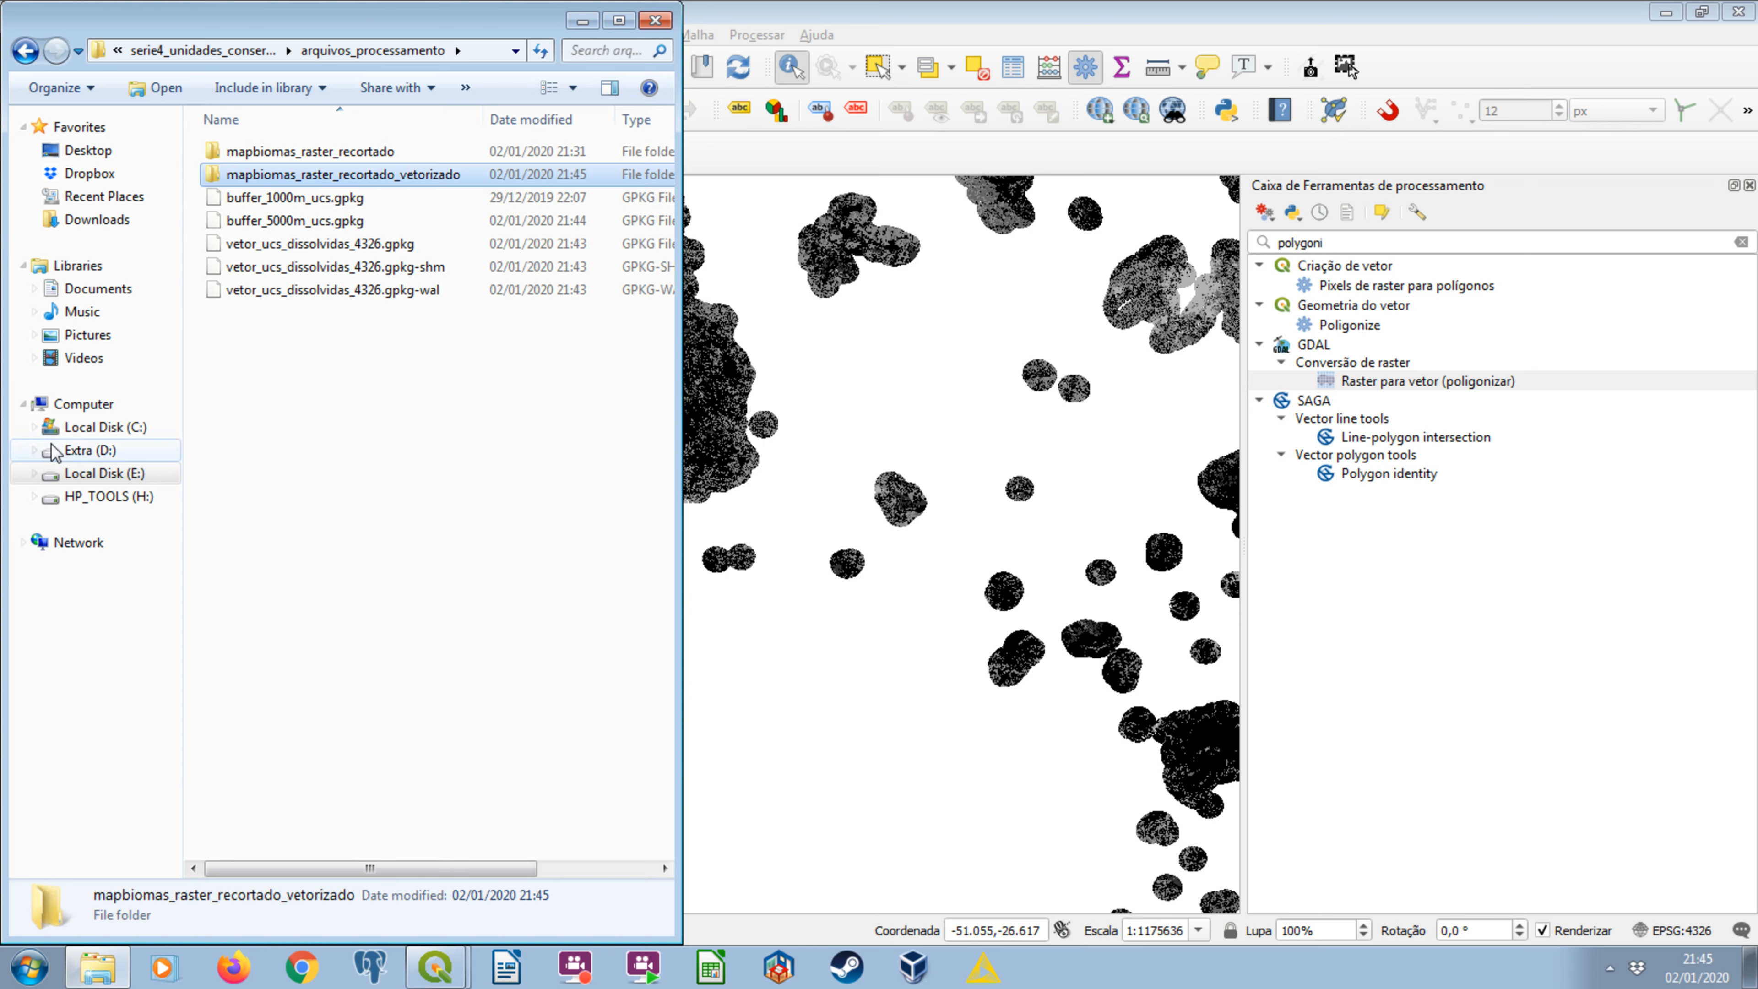
# Look through the clipped rasters in mapbiomas_raster_recortado once more, locate the vectorized output folder, and return to QGIS.
pyautogui.click(338, 153)
pyautogui.doubleClick(341, 155)
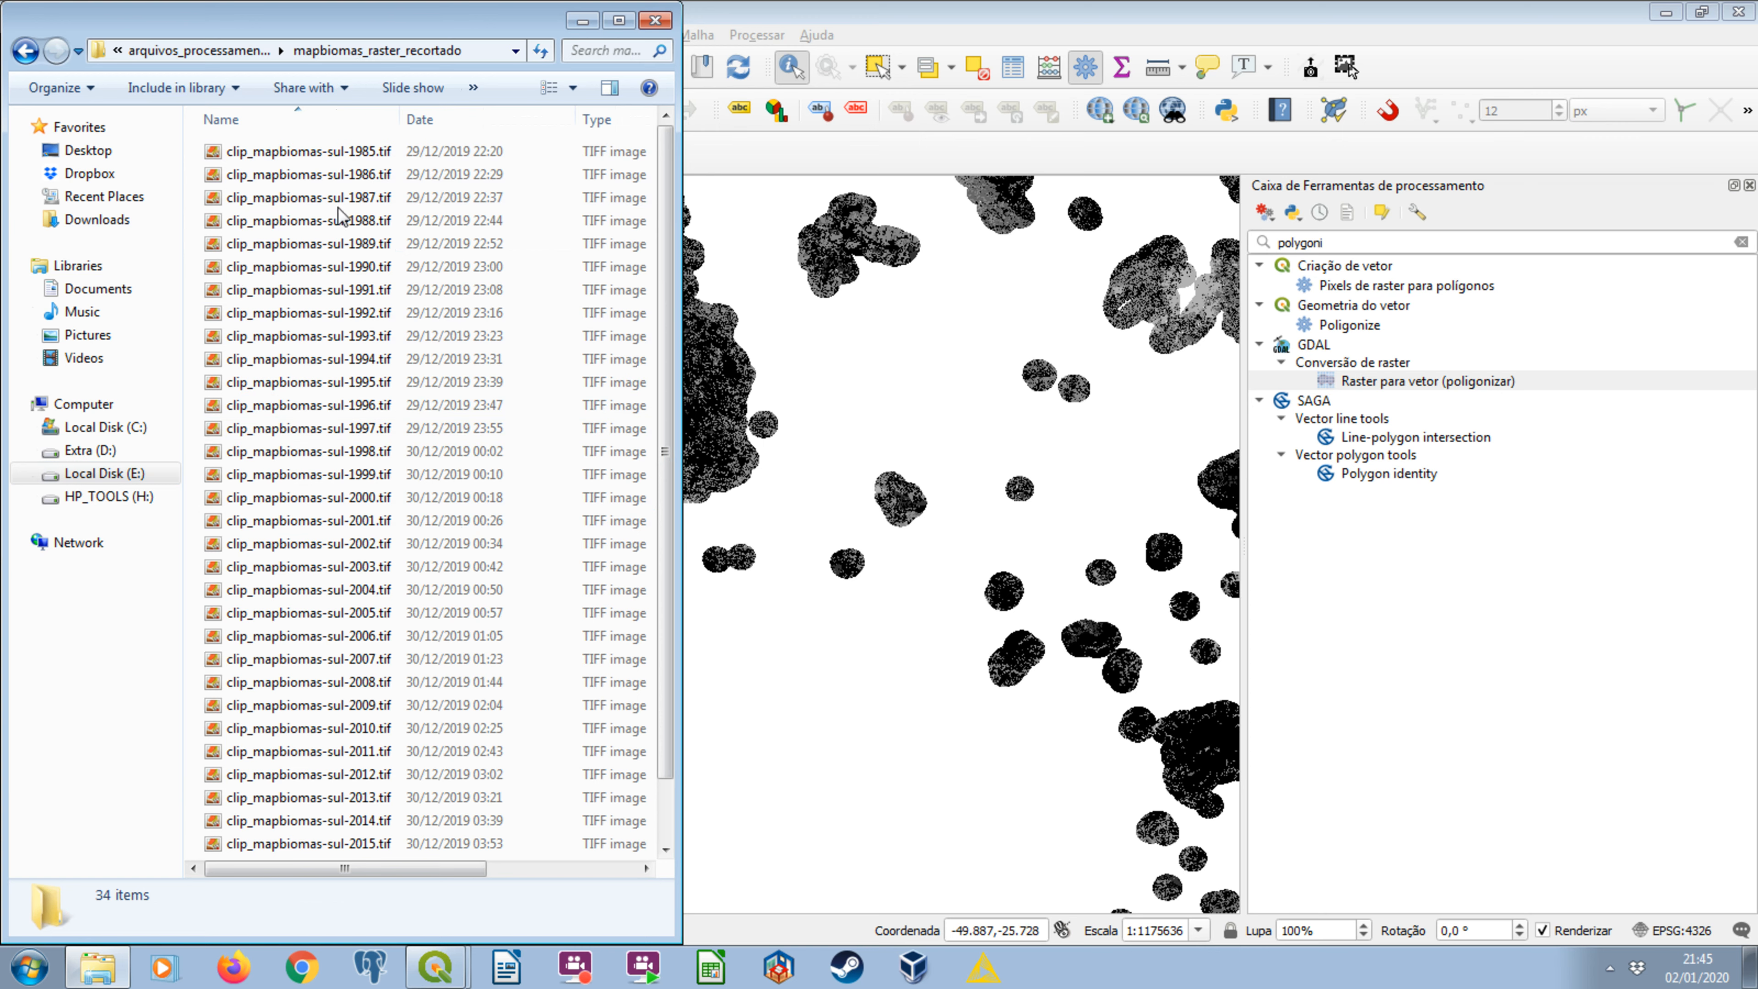
pyautogui.hotkey('alt', 'Left')
pyautogui.click(359, 178)
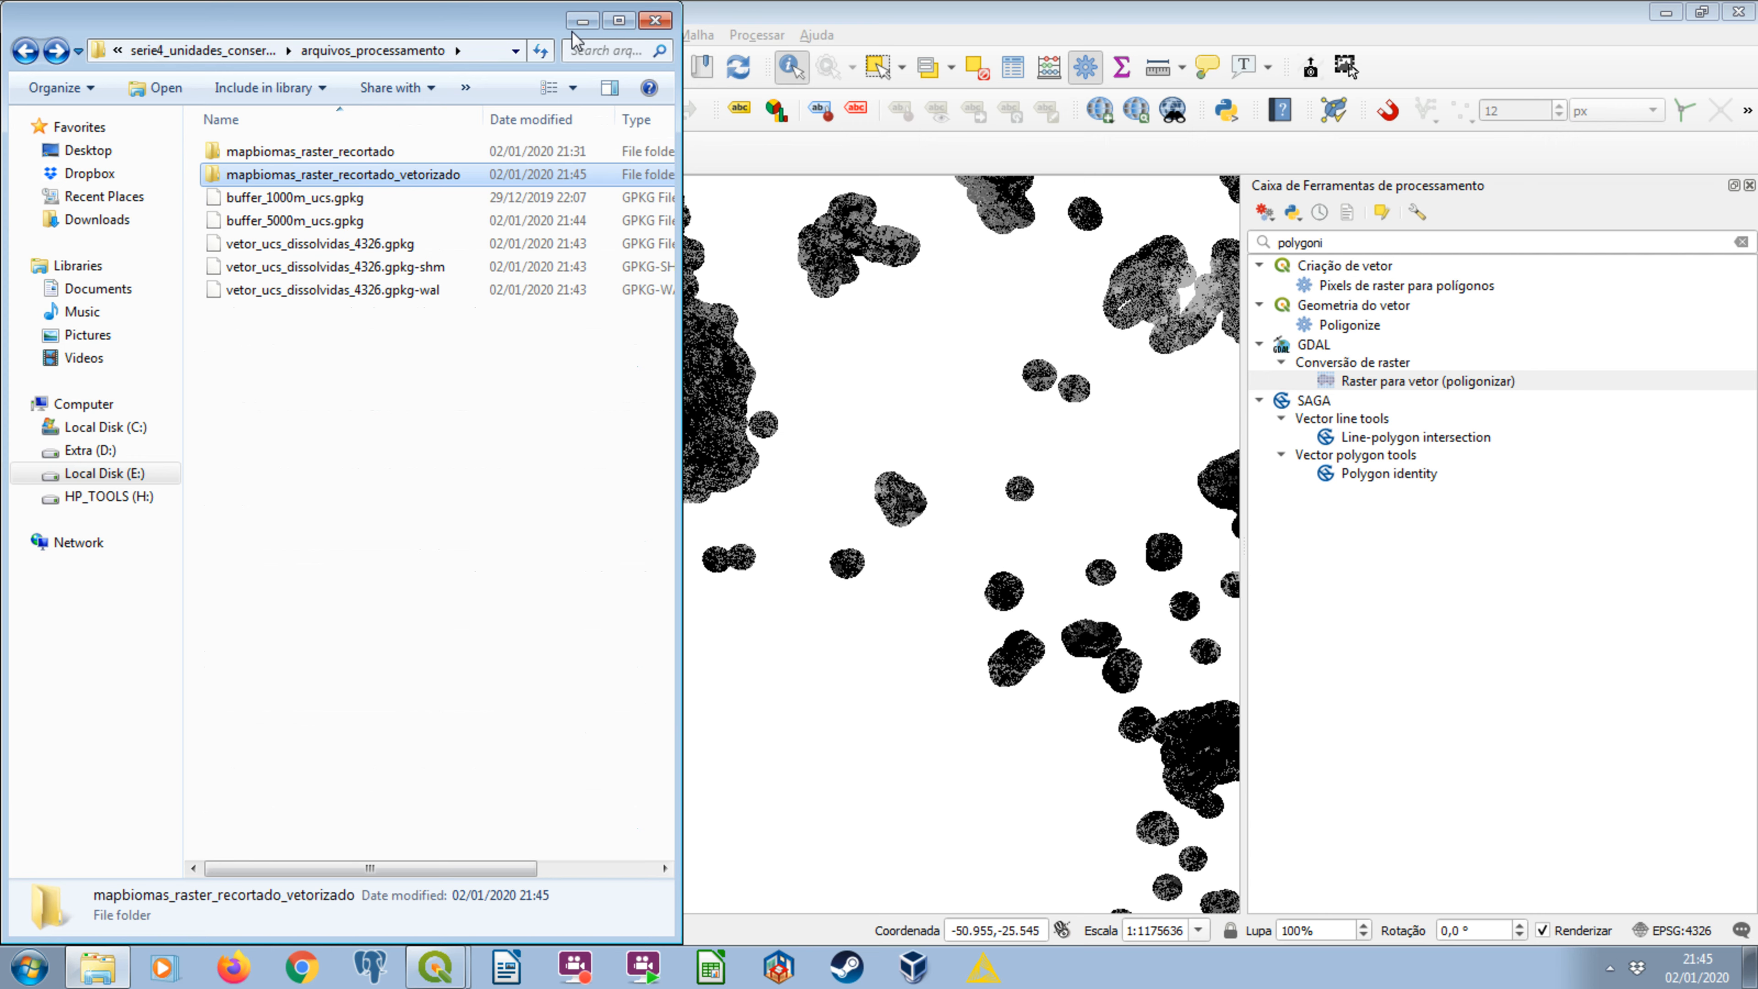
pyautogui.click(583, 21)
pyautogui.click(173, 240)
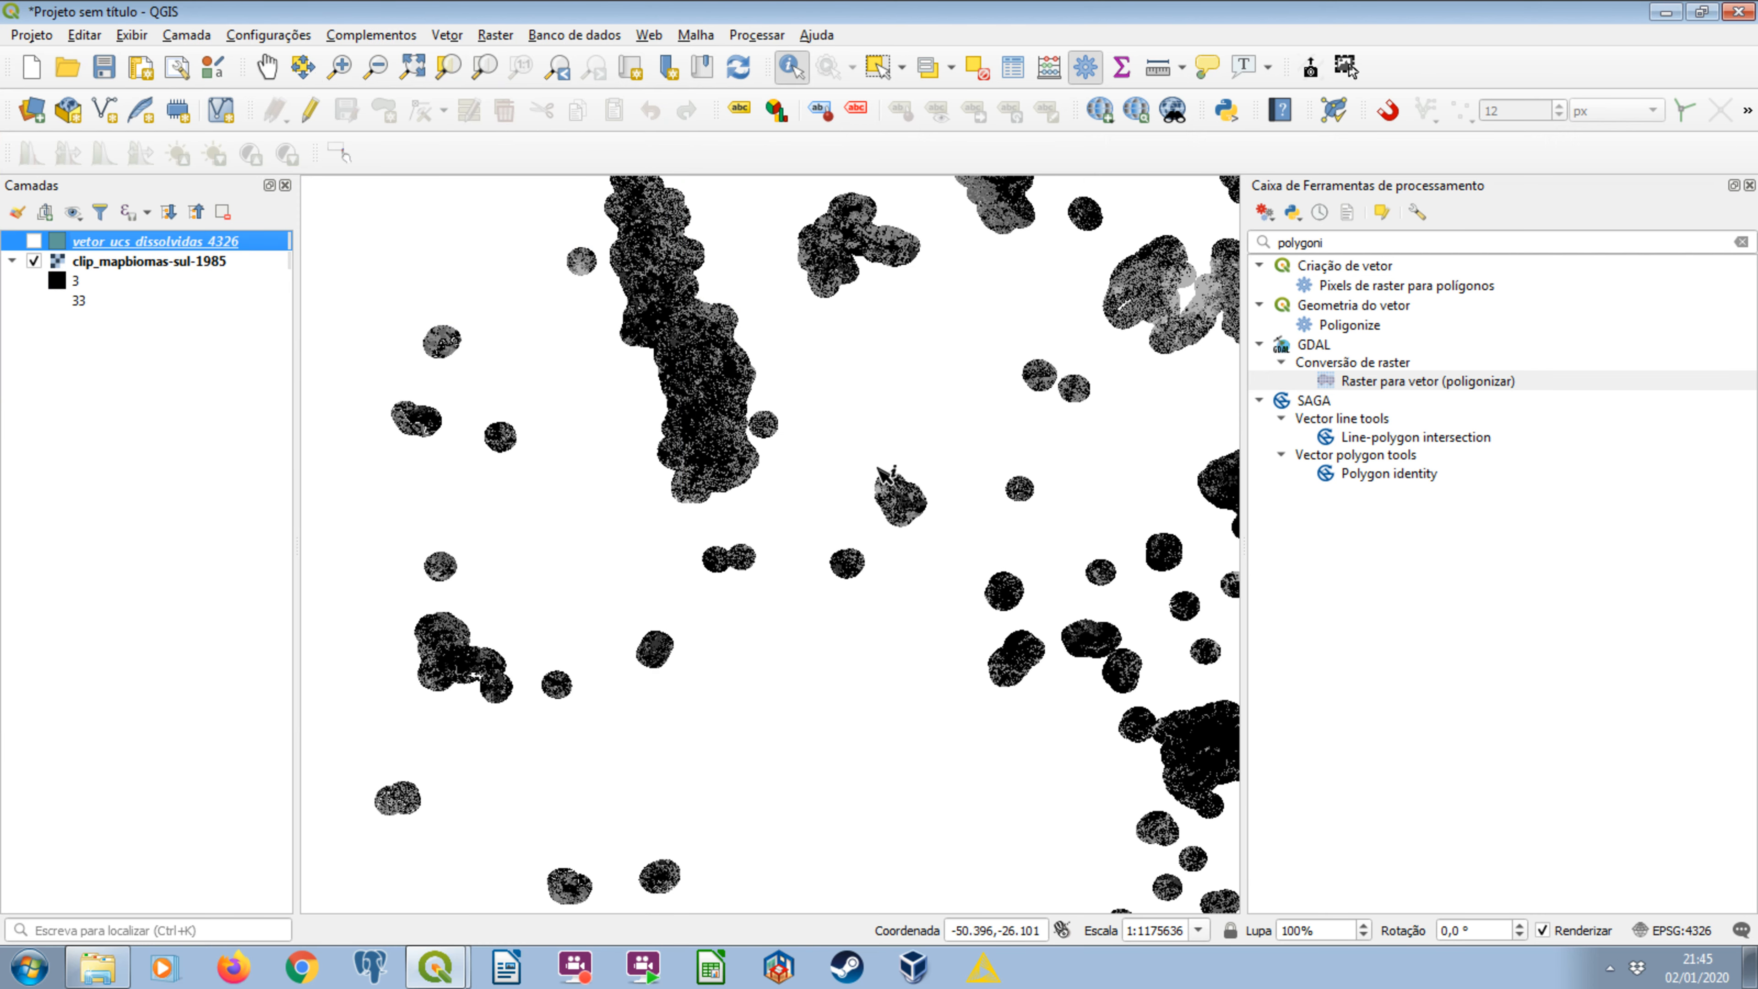
# Search the processing toolbox for "clip" and locate the GDAL algorithm Recortar o vetor pela camada de máscara.
pyautogui.click(1493, 385)
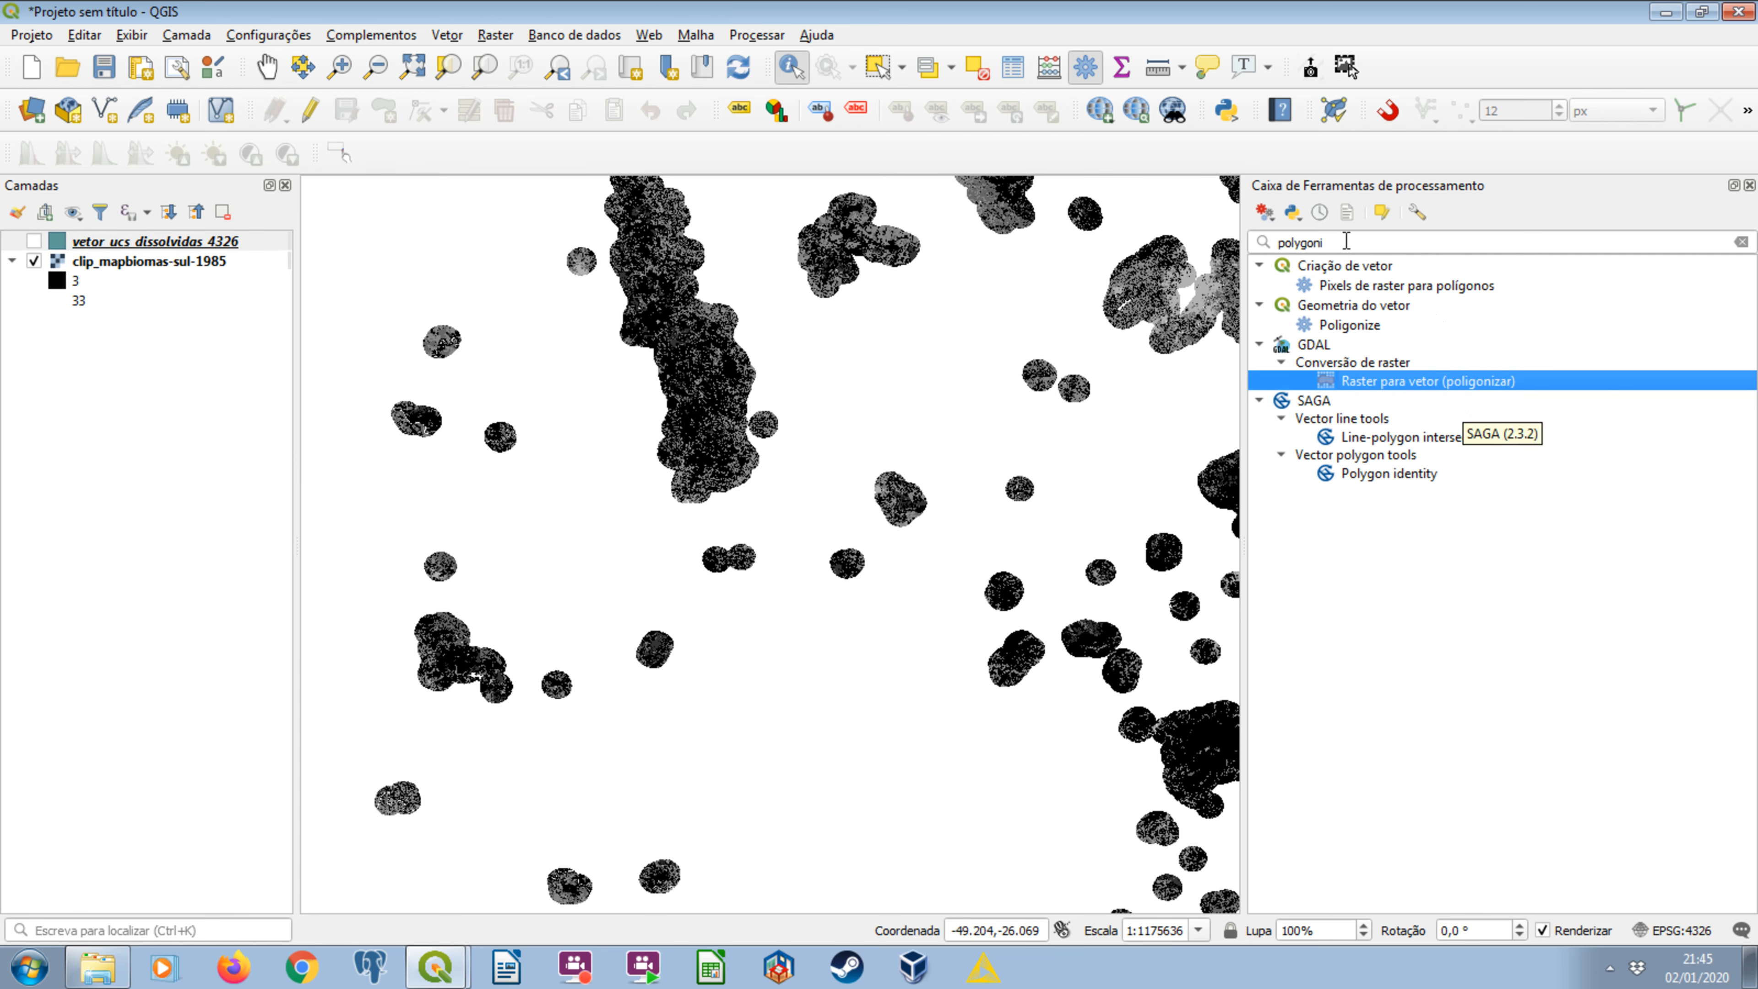
pyautogui.click(1345, 242)
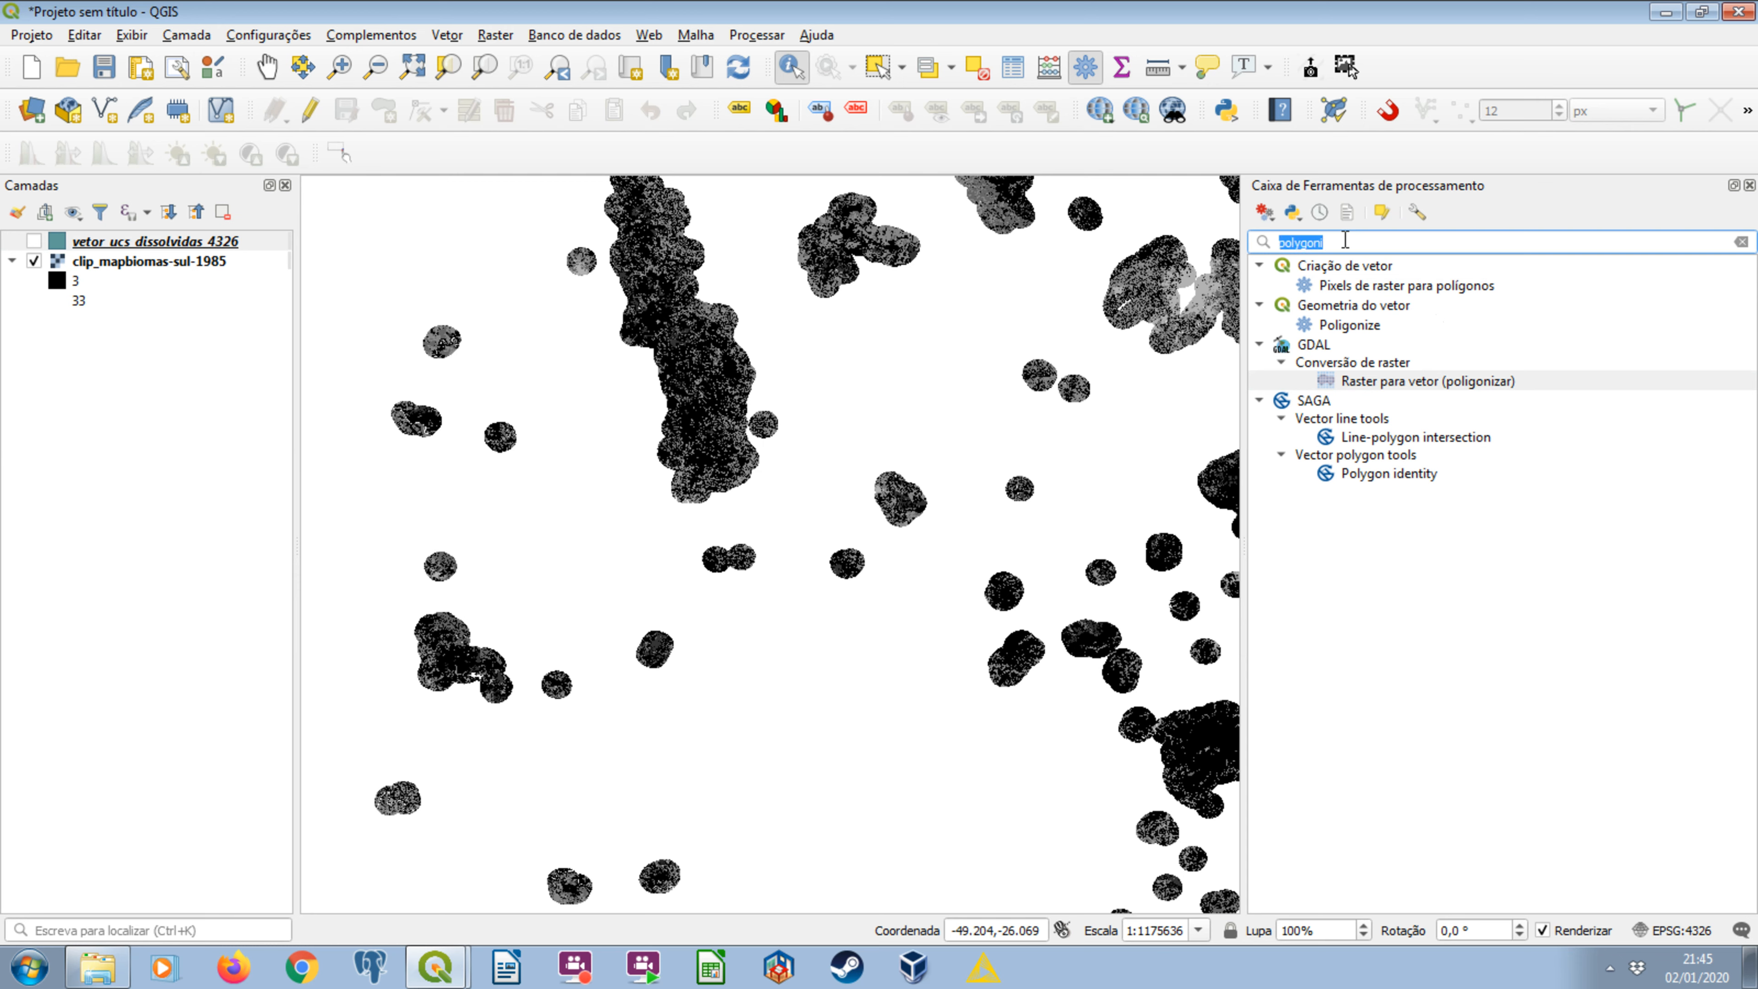
pyautogui.write('clip')
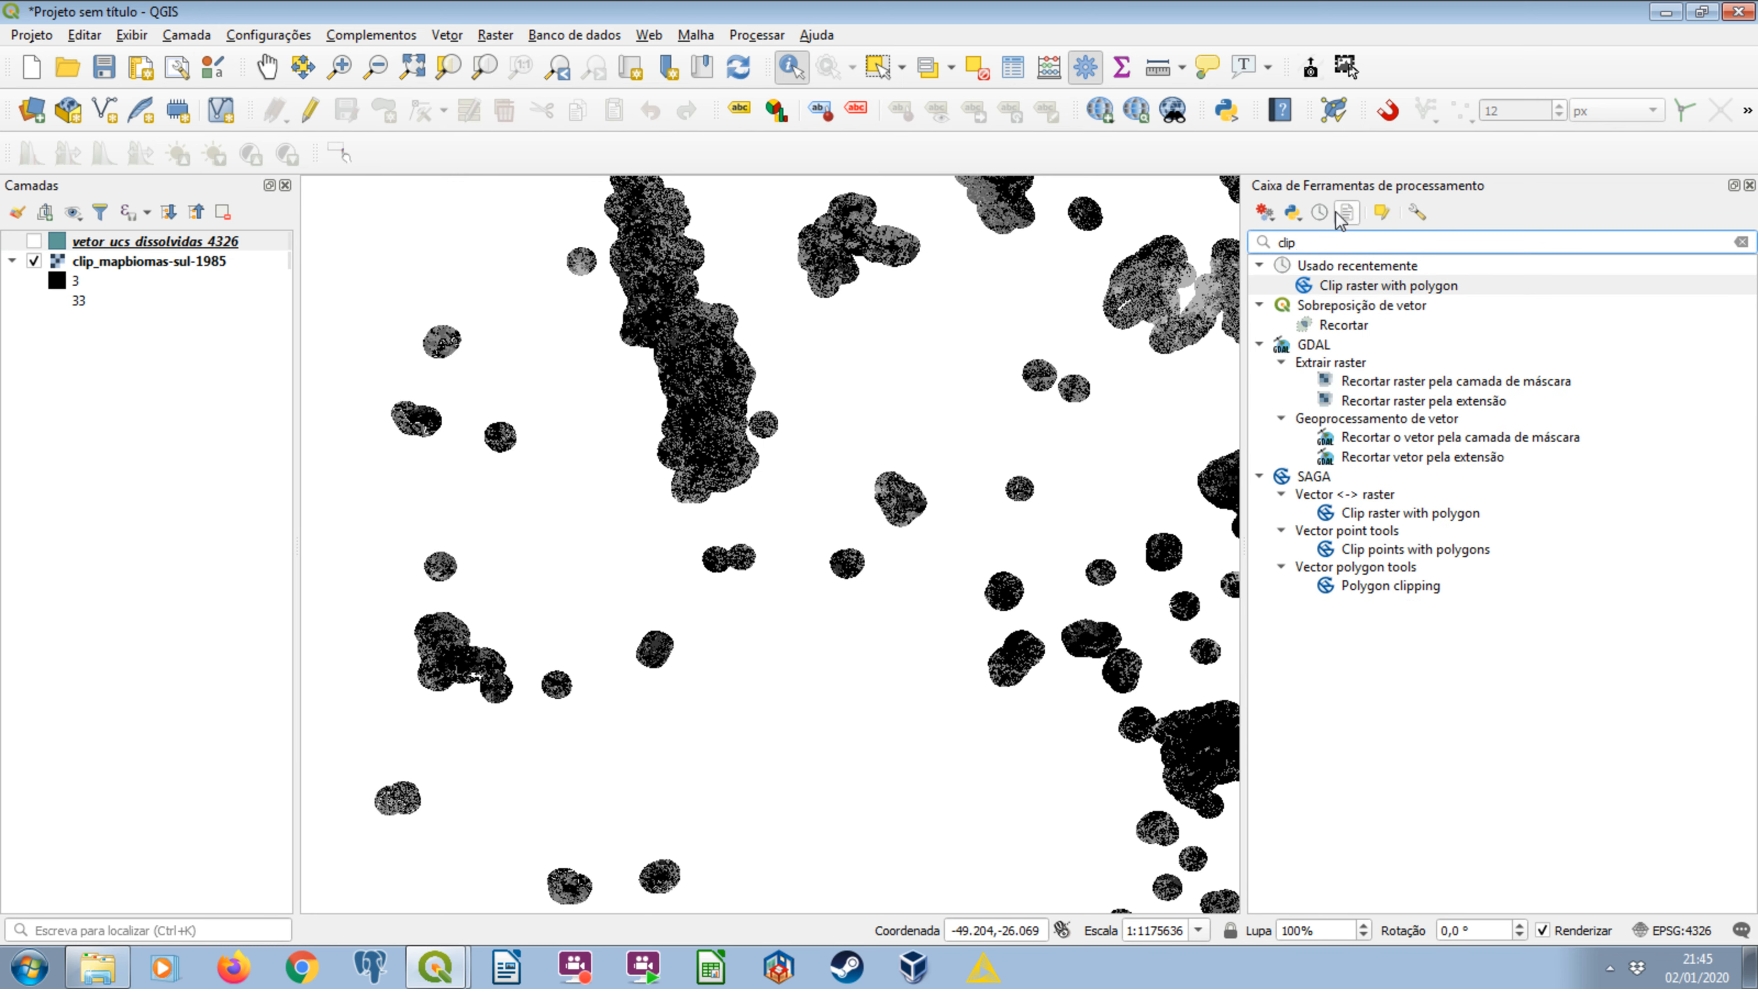
pyautogui.click(1462, 443)
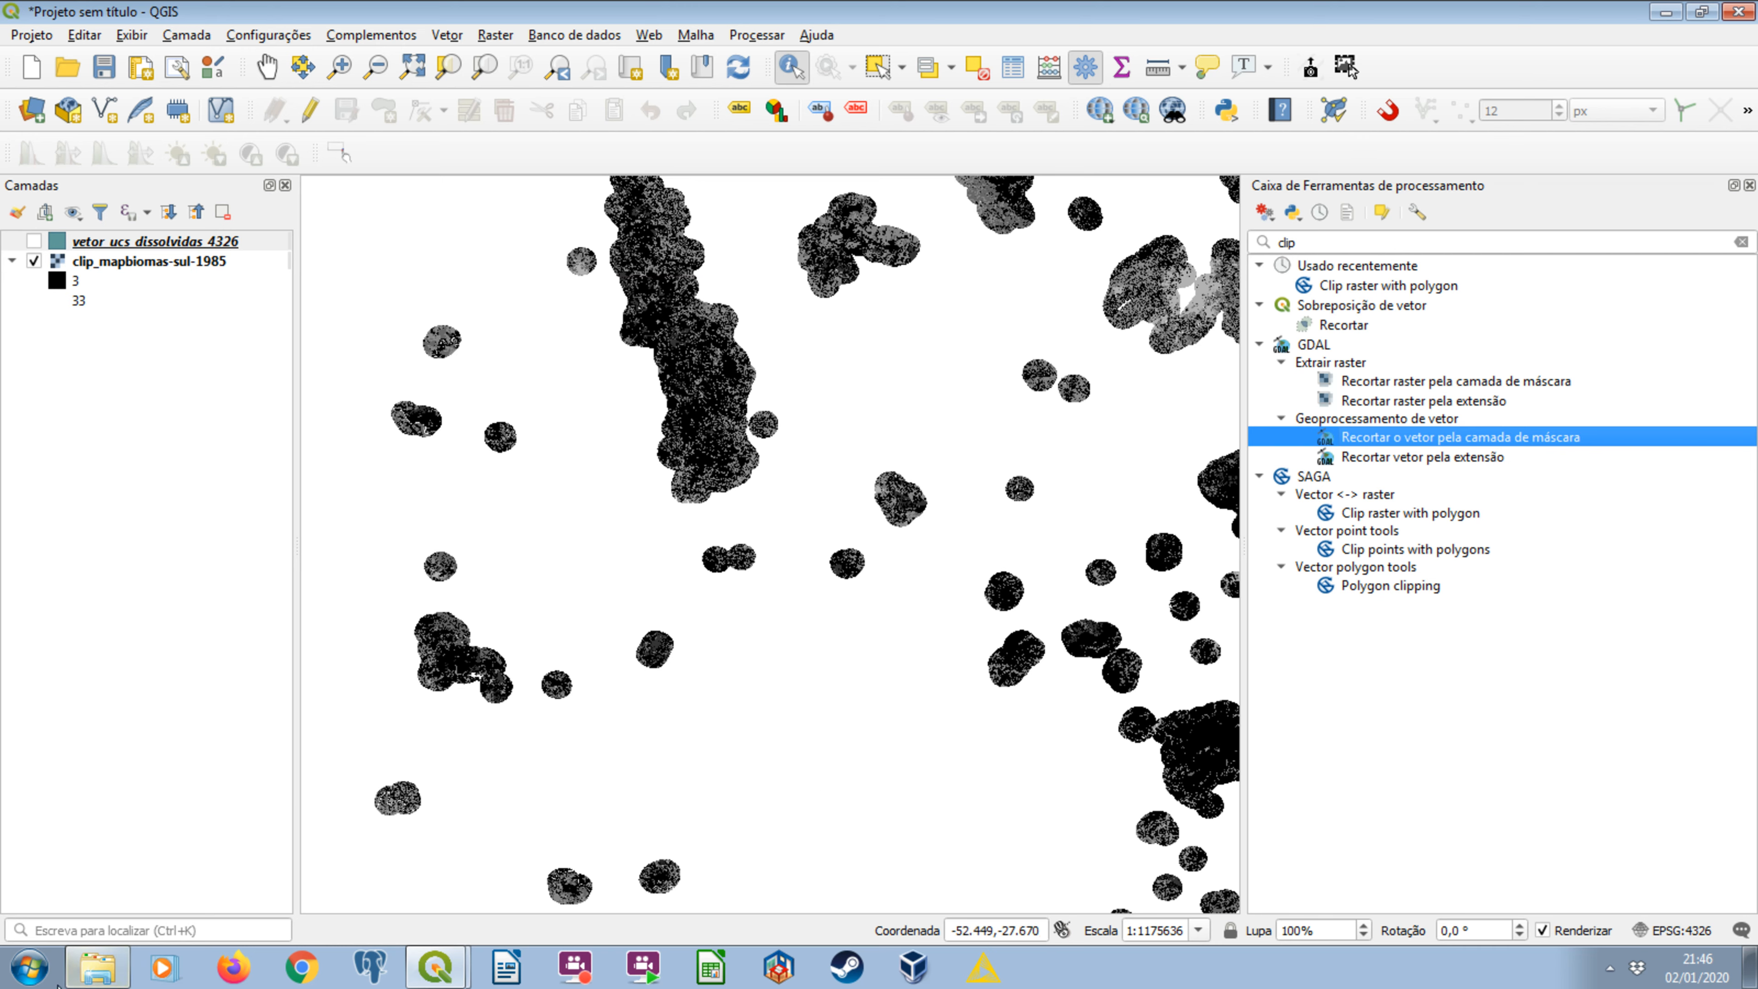
# Switch to Windows Explorer to examine the yearly clipped rasters in mapbiomas_raster_recortado, go back to arquivos_processamento, and return to QGIS.
pyautogui.click(55, 978)
pyautogui.click(77, 978)
pyautogui.doubleClick(367, 149)
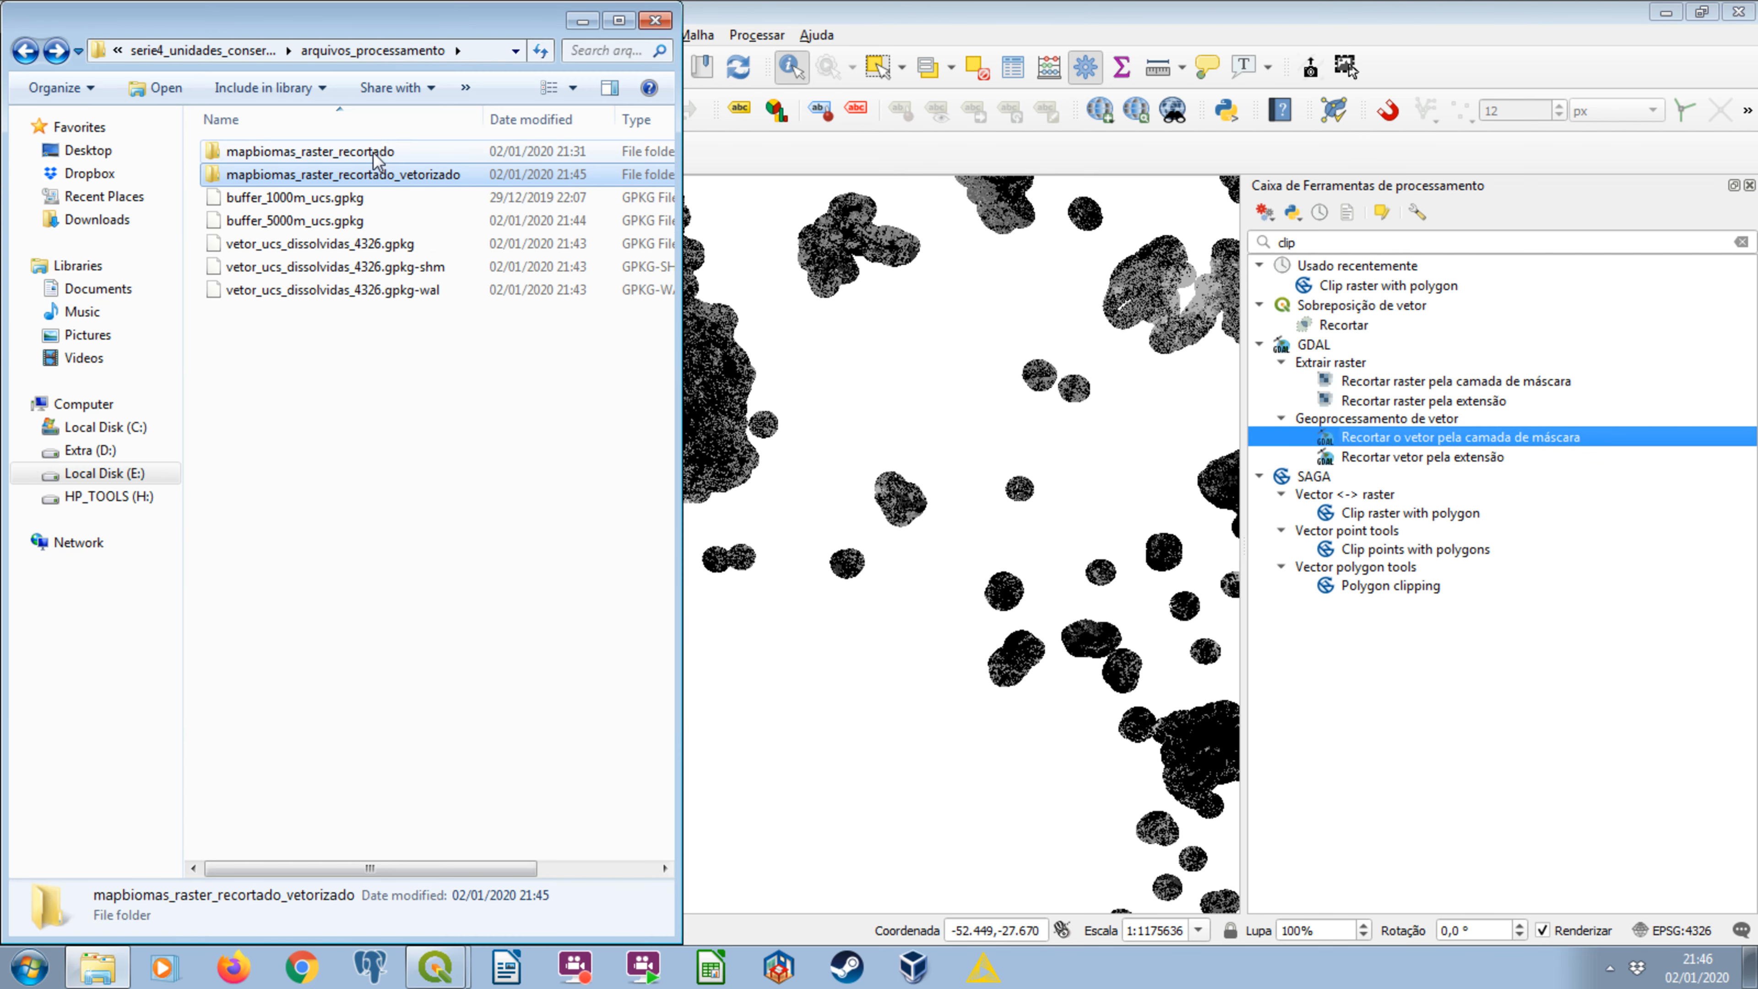
pyautogui.click(339, 271)
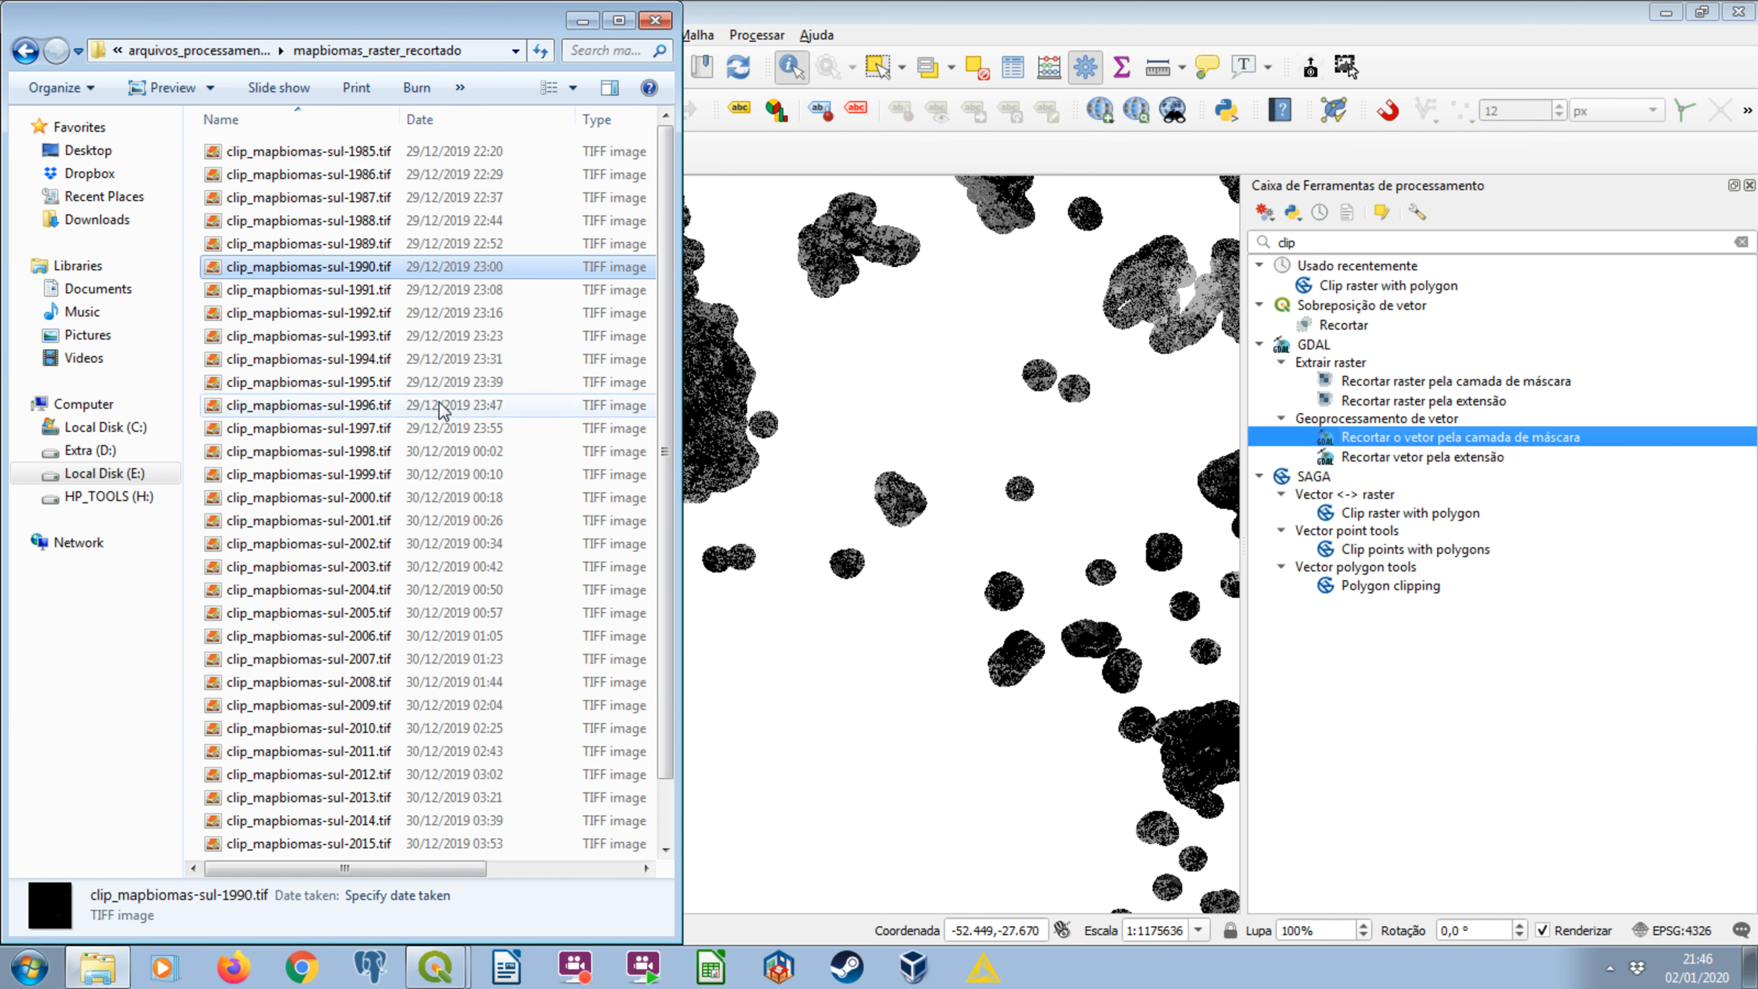
pyautogui.click(42, 57)
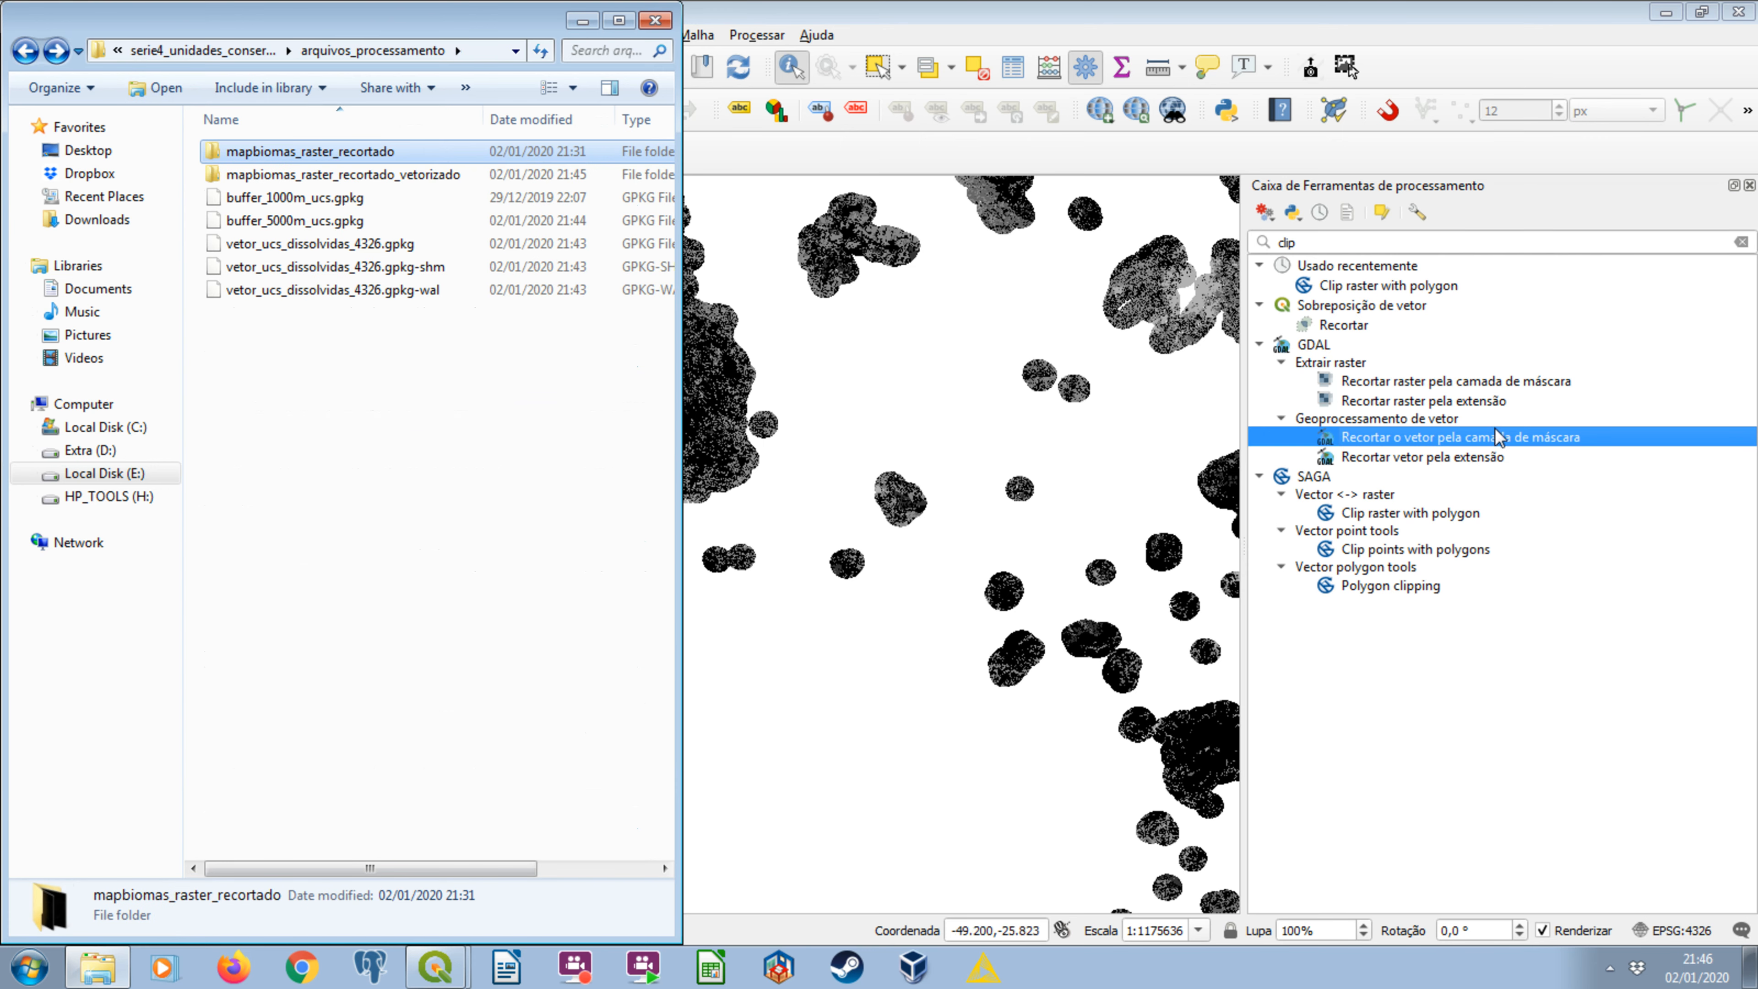
pyautogui.click(583, 21)
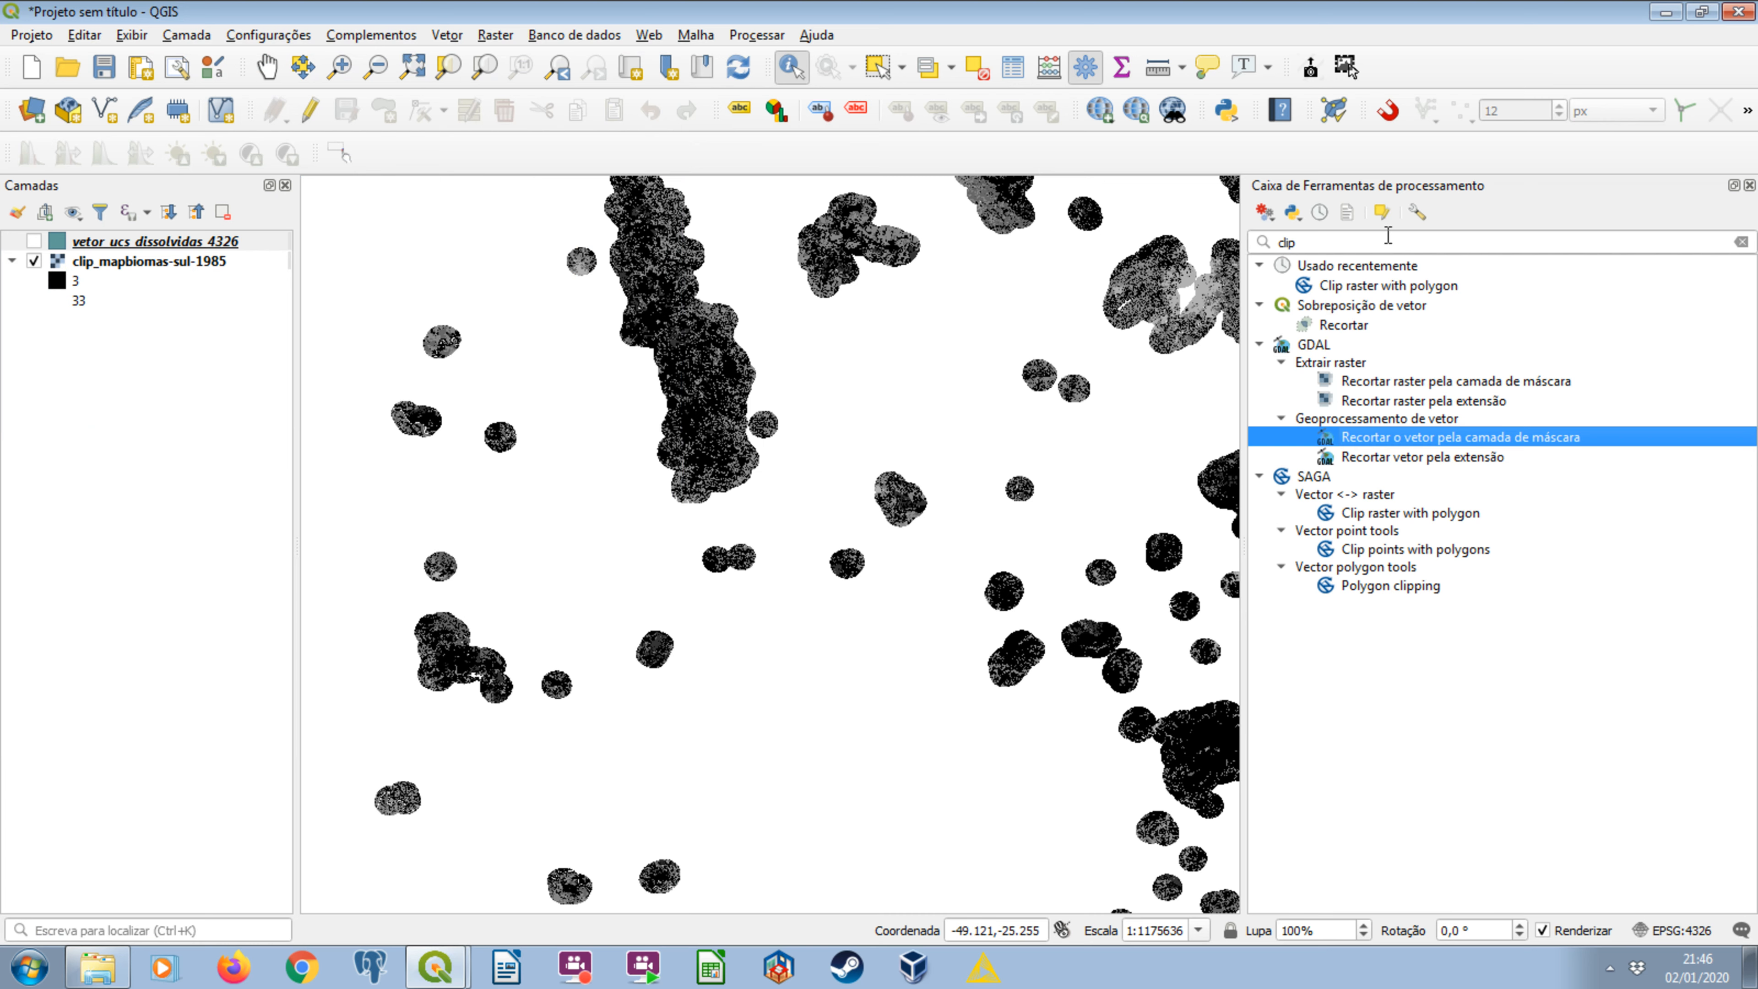
# Clear the toolbox search and start a new empty project, discarding the changes in the current one.
pyautogui.click(1361, 240)
pyautogui.press('BackSpace')
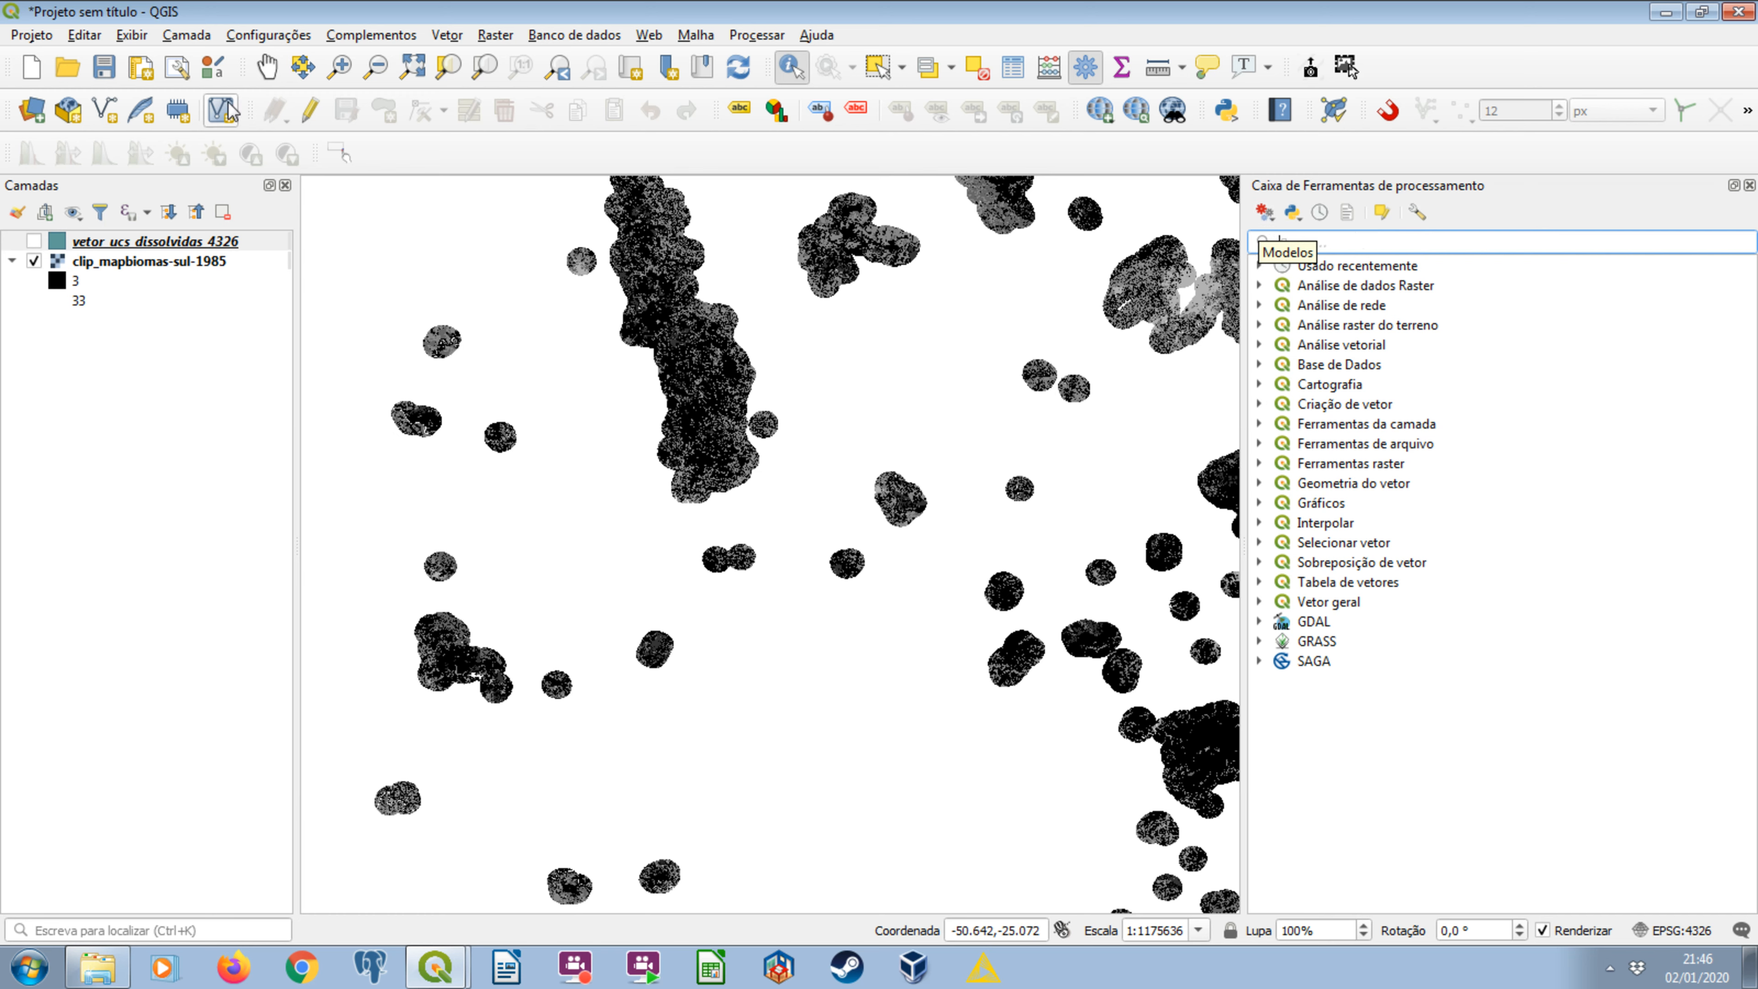
pyautogui.click(32, 67)
pyautogui.click(896, 508)
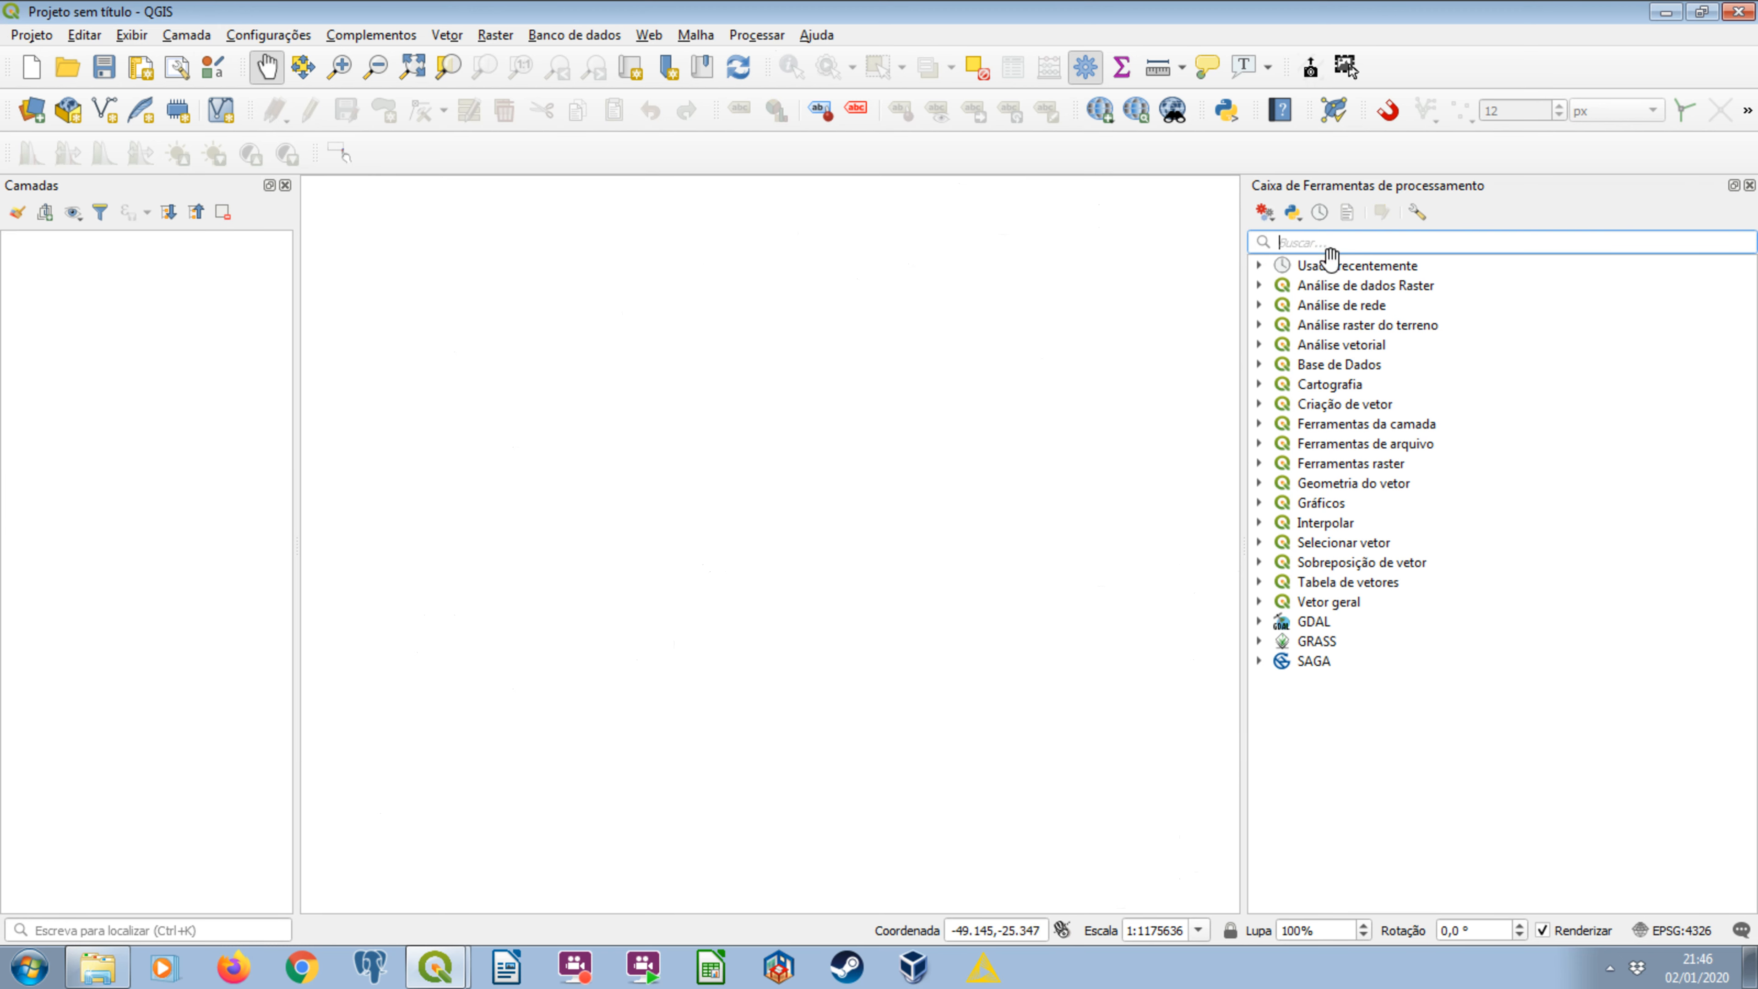
# Close the processing toolbox and show it again.
pyautogui.click(1280, 242)
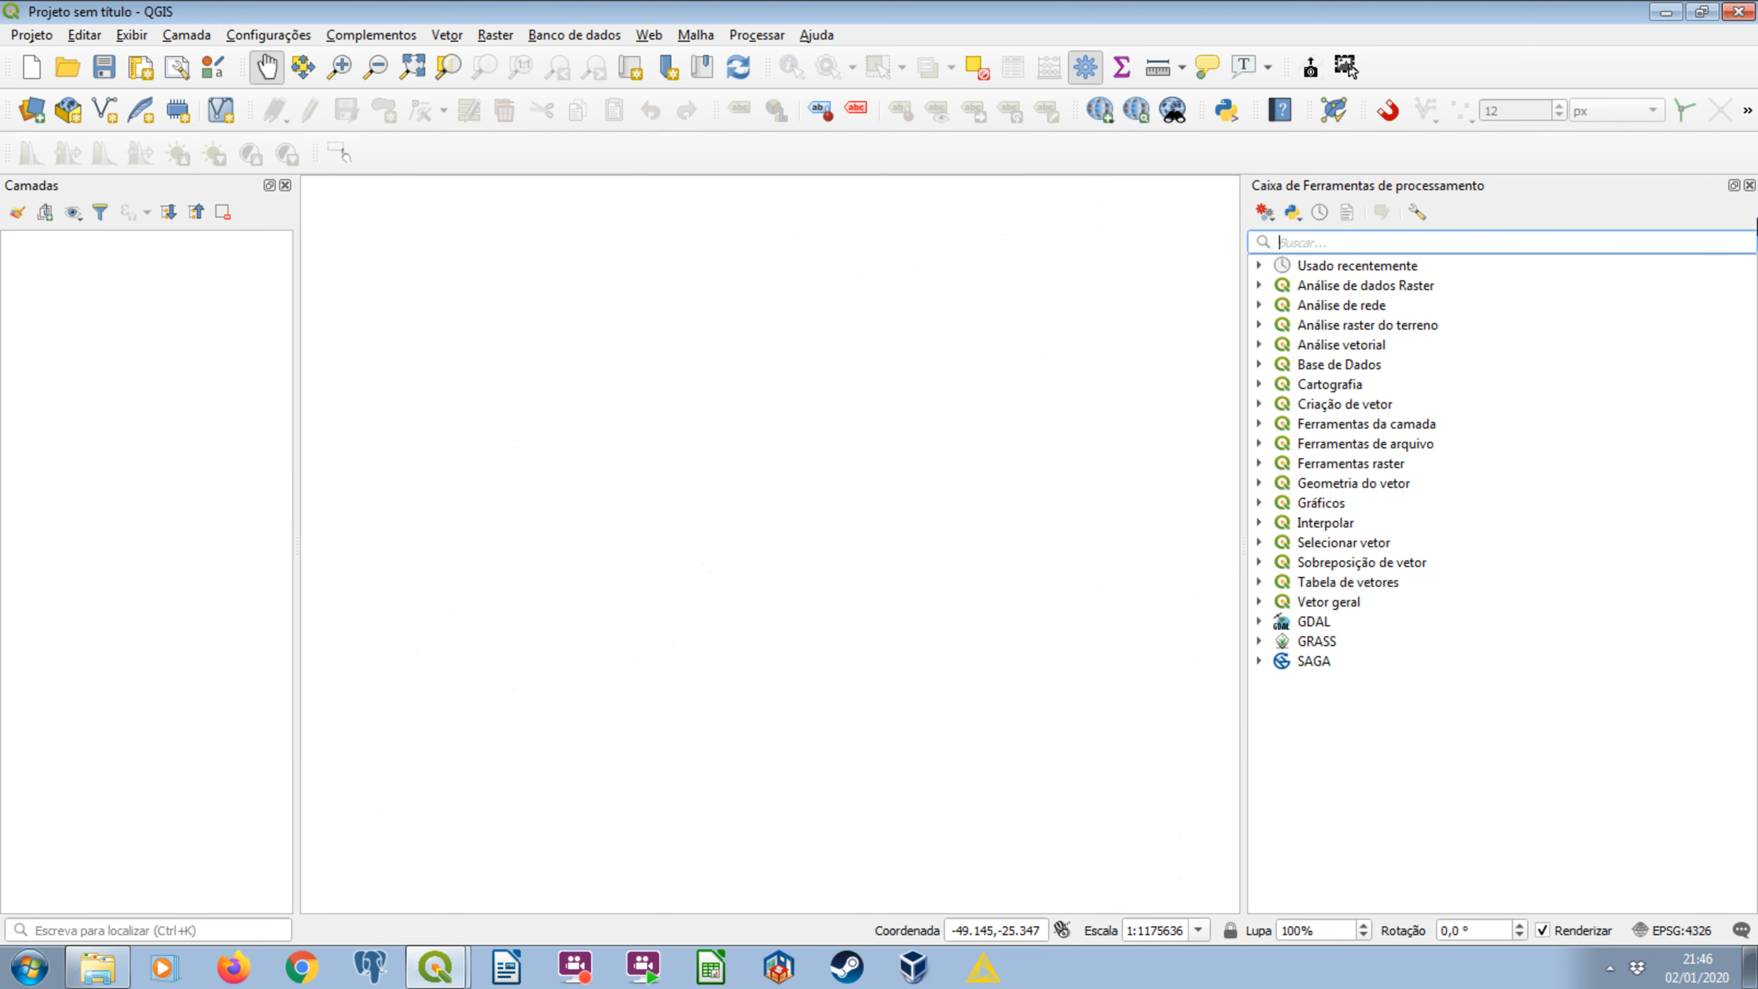
pyautogui.click(1749, 186)
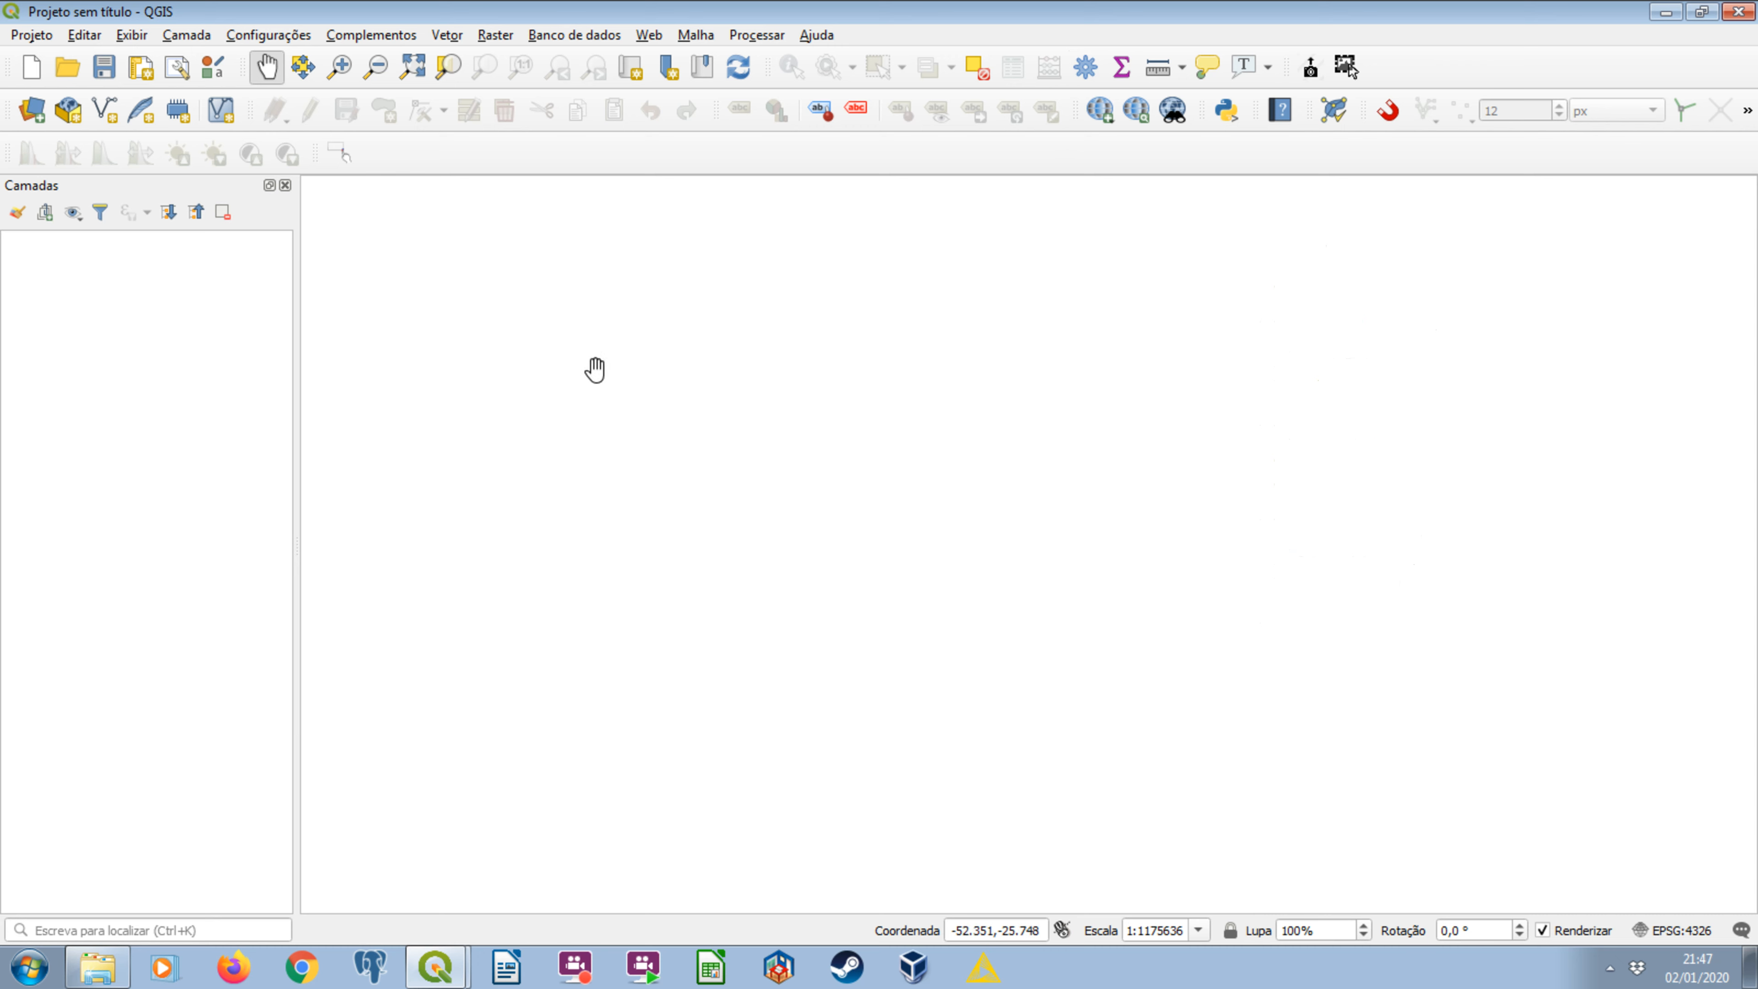
pyautogui.rightClick(1425, 164)
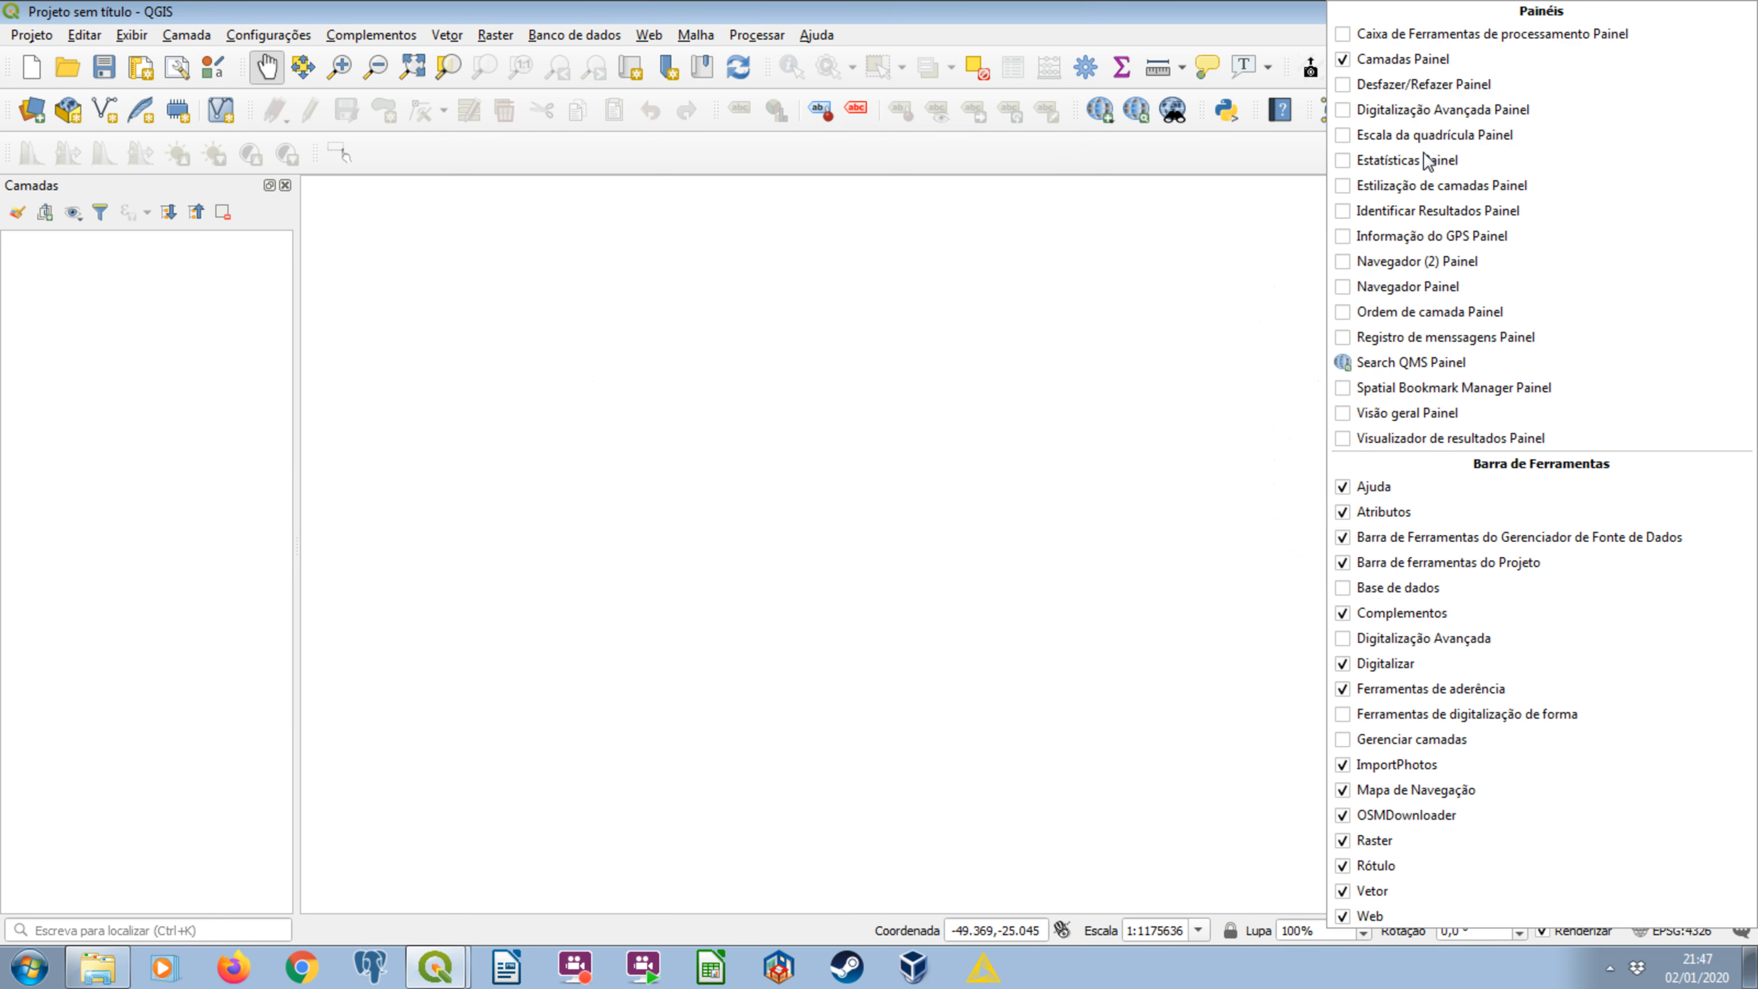
pyautogui.click(1412, 35)
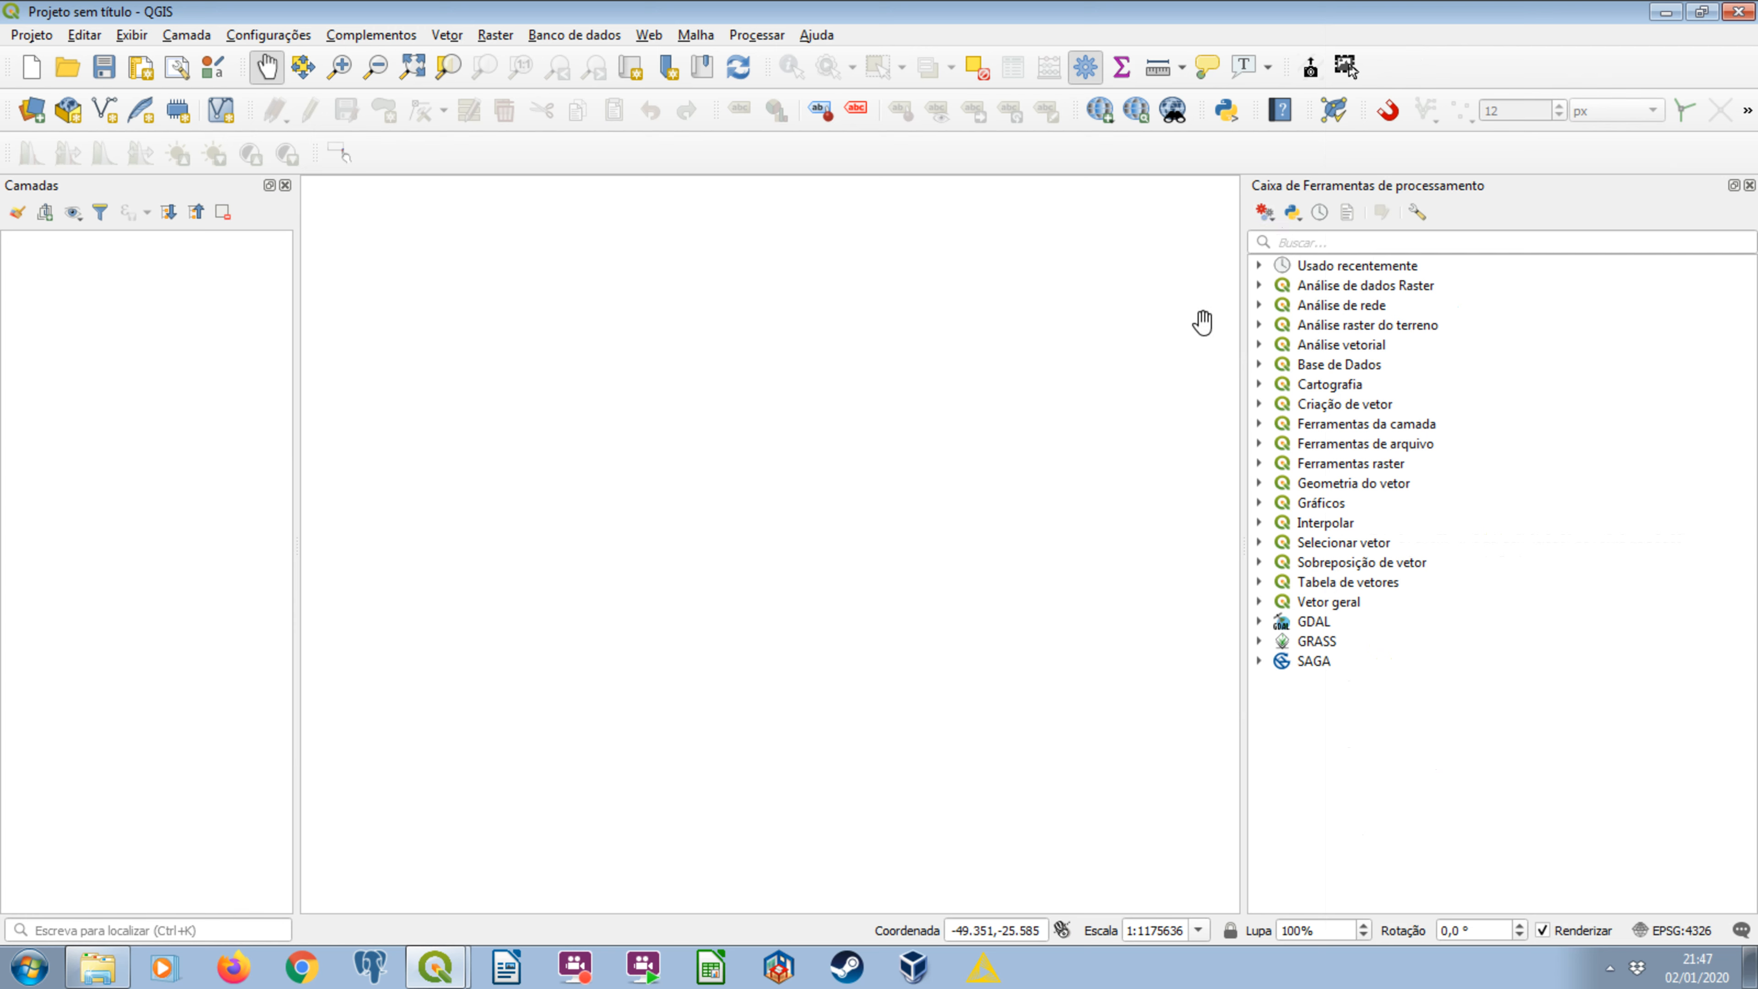
# Create a new processing model from the toolbox and arrange the modeler window so it is fully on screen.
pyautogui.click(1266, 212)
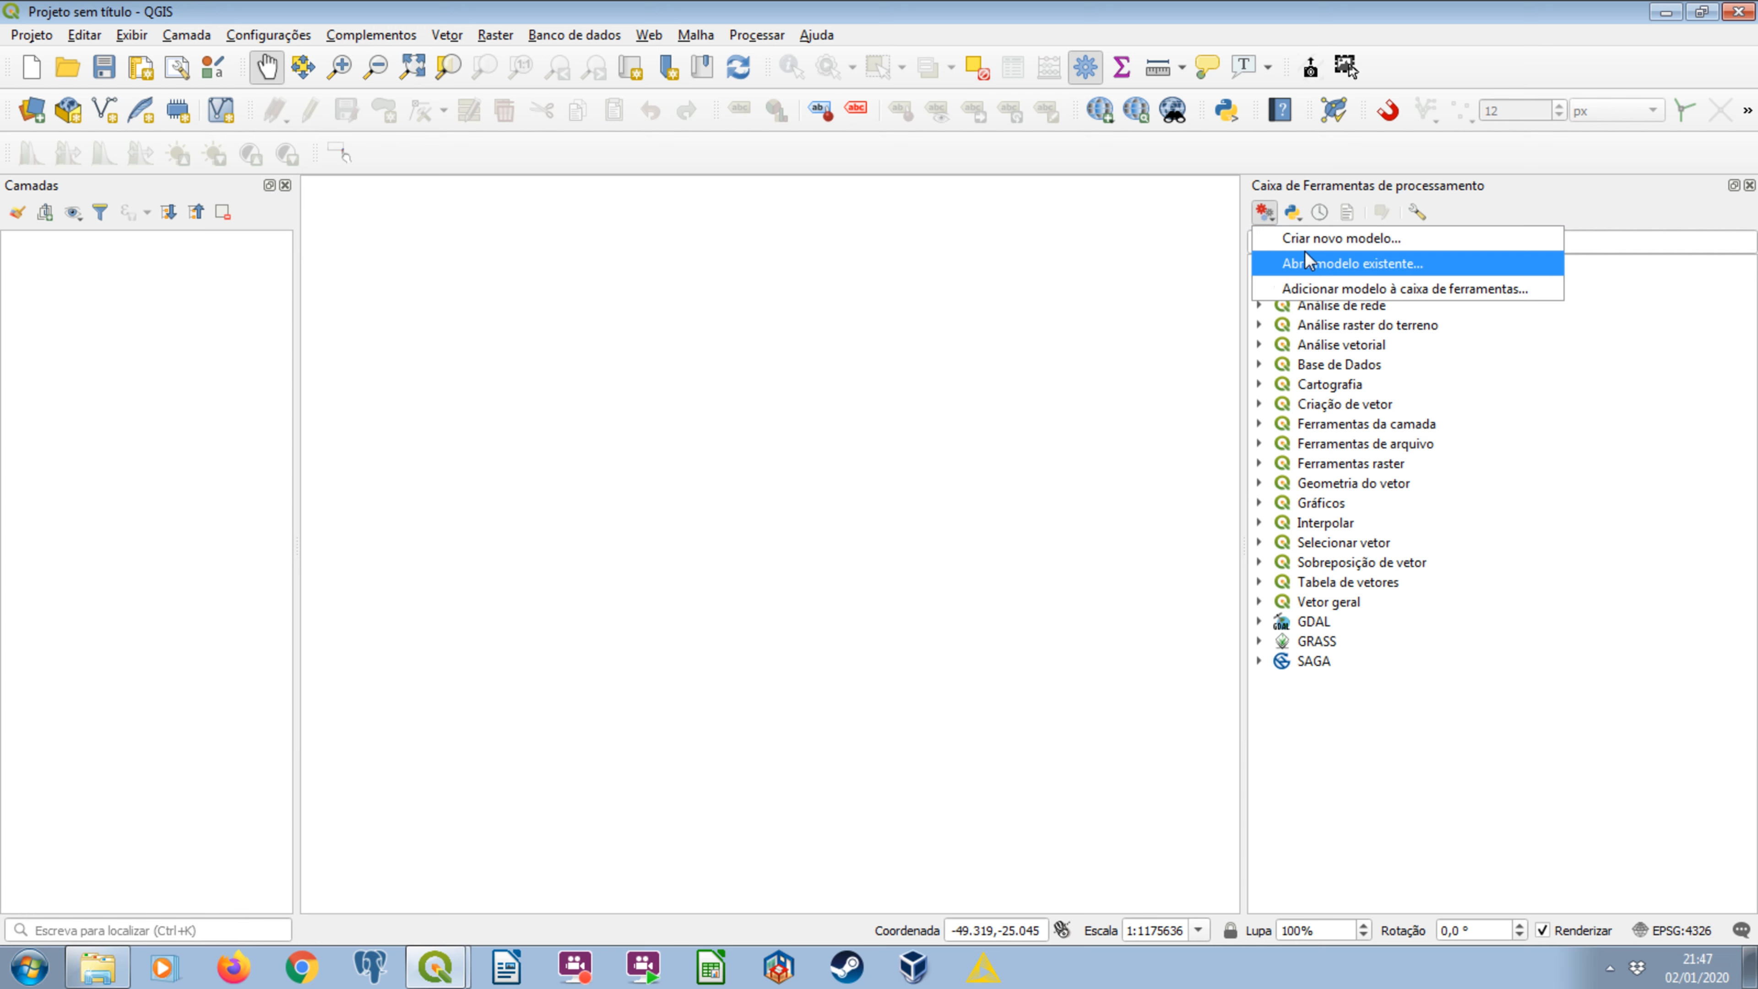
pyautogui.click(1349, 399)
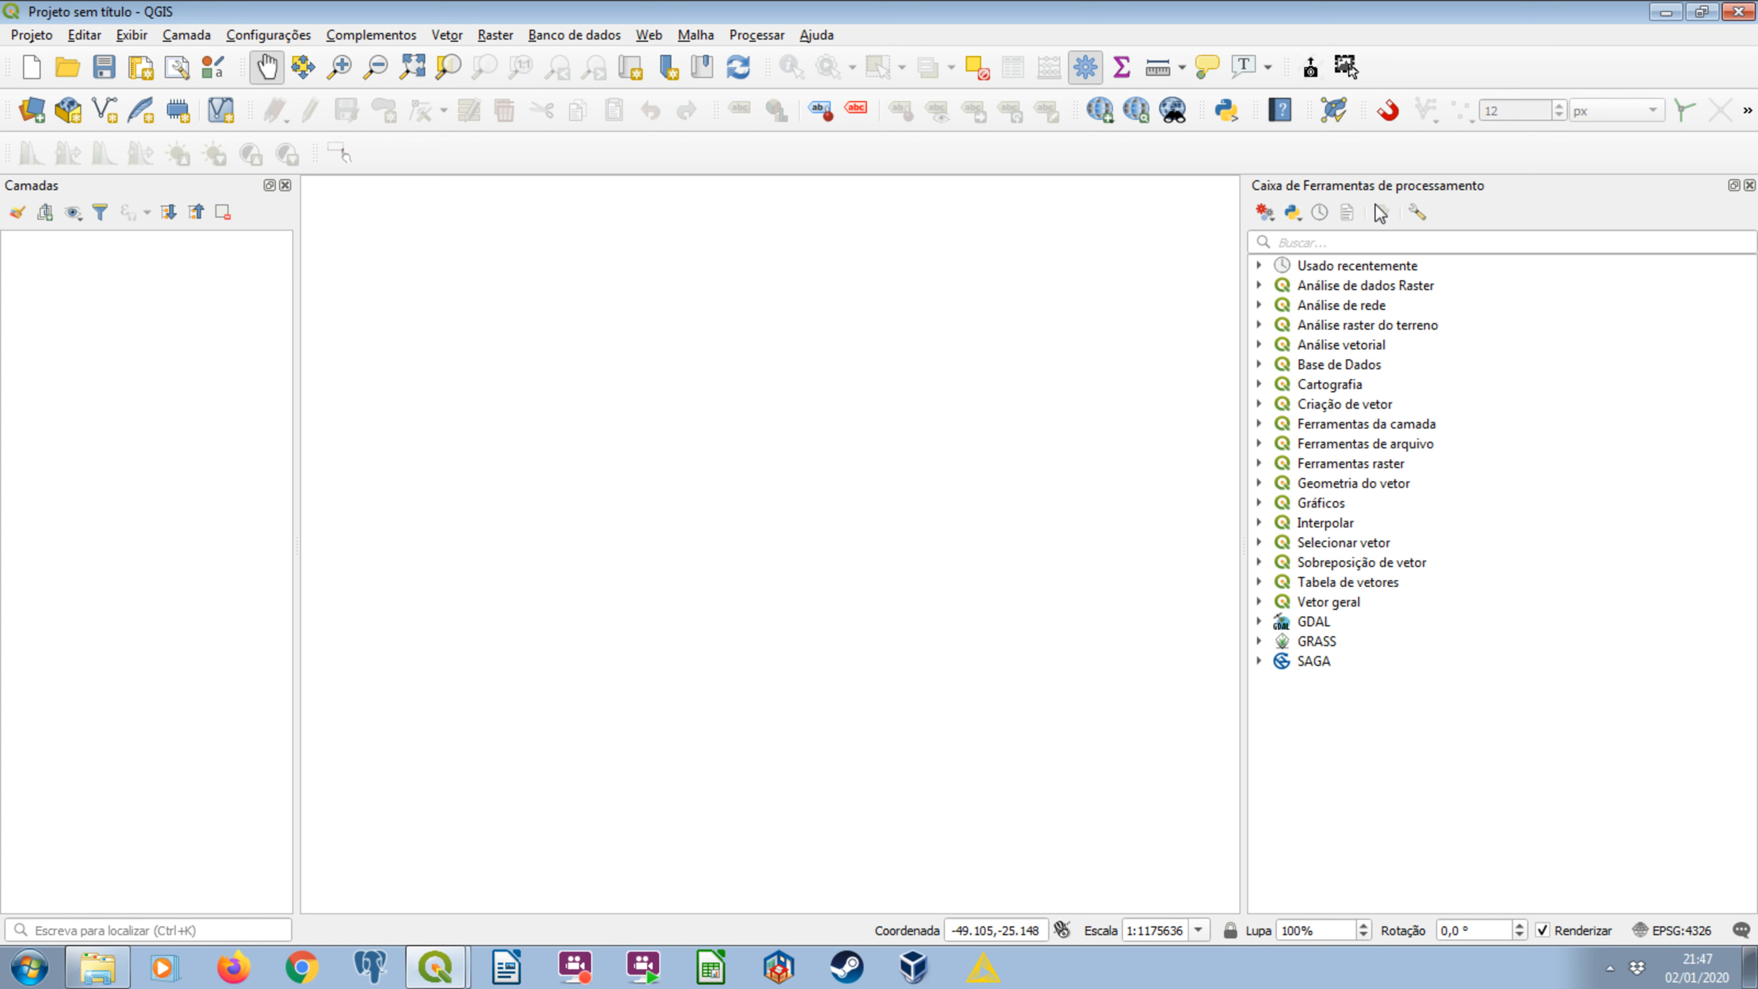
pyautogui.click(1265, 212)
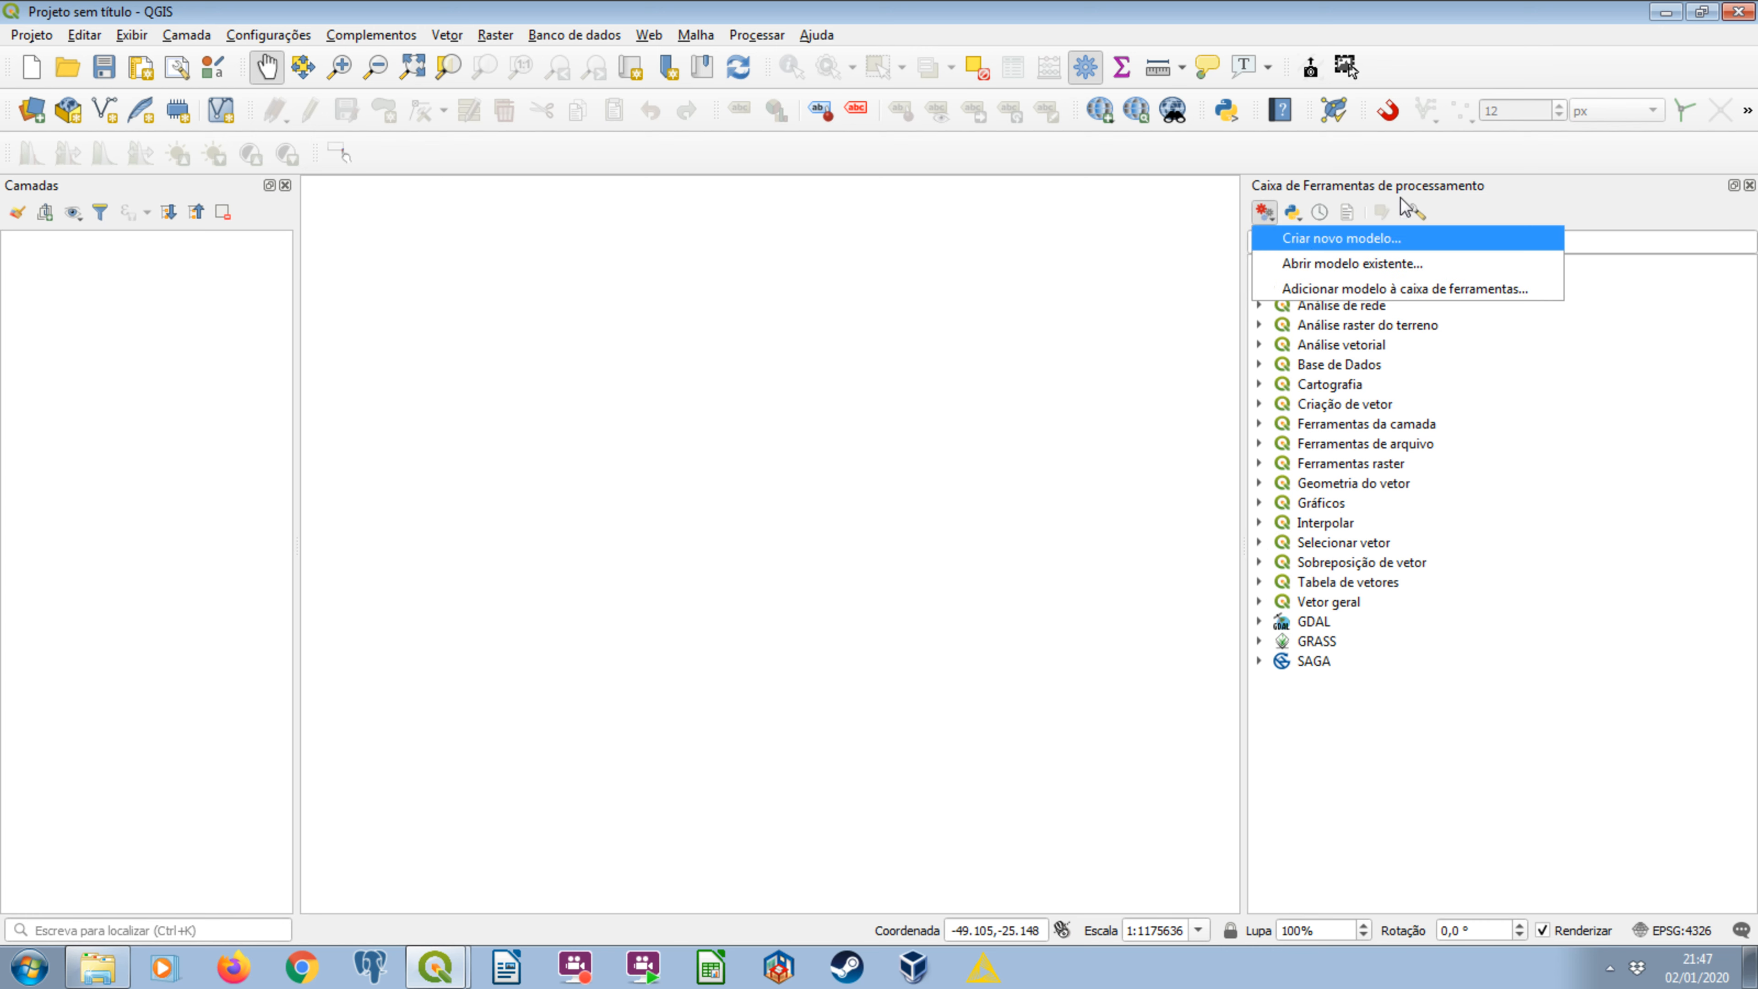
pyautogui.click(1308, 242)
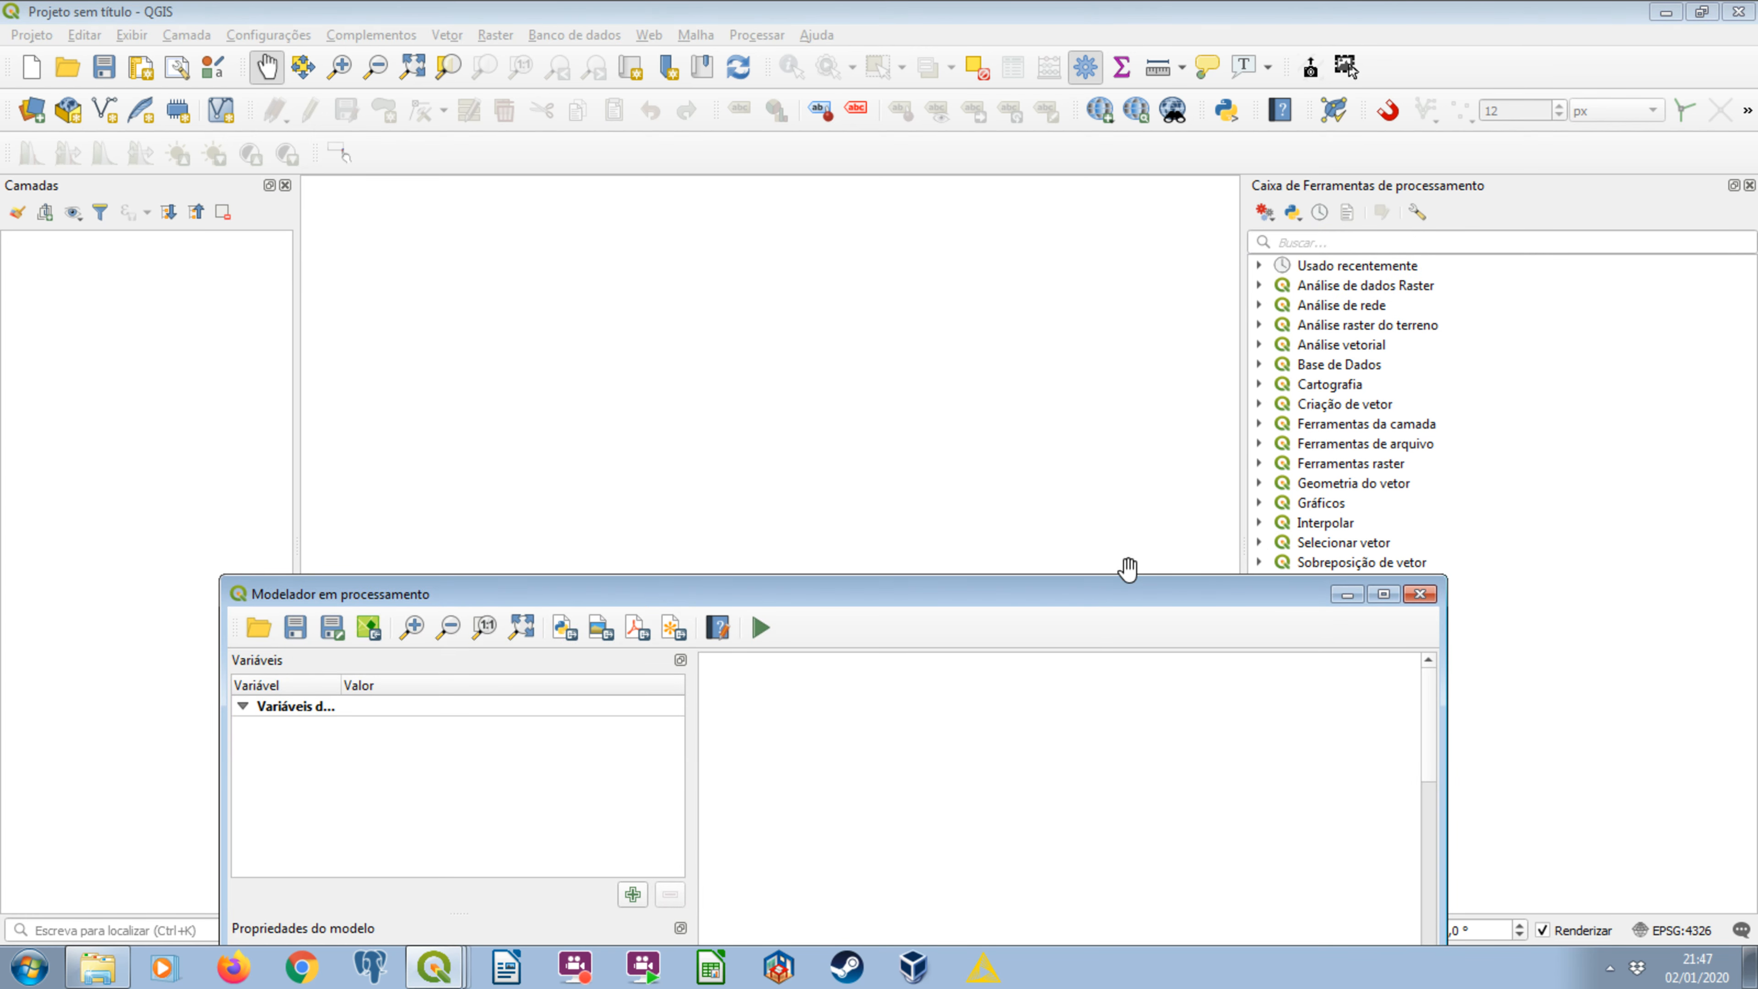
pyautogui.moveTo(1135, 593); pyautogui.dragTo(1169, 128)
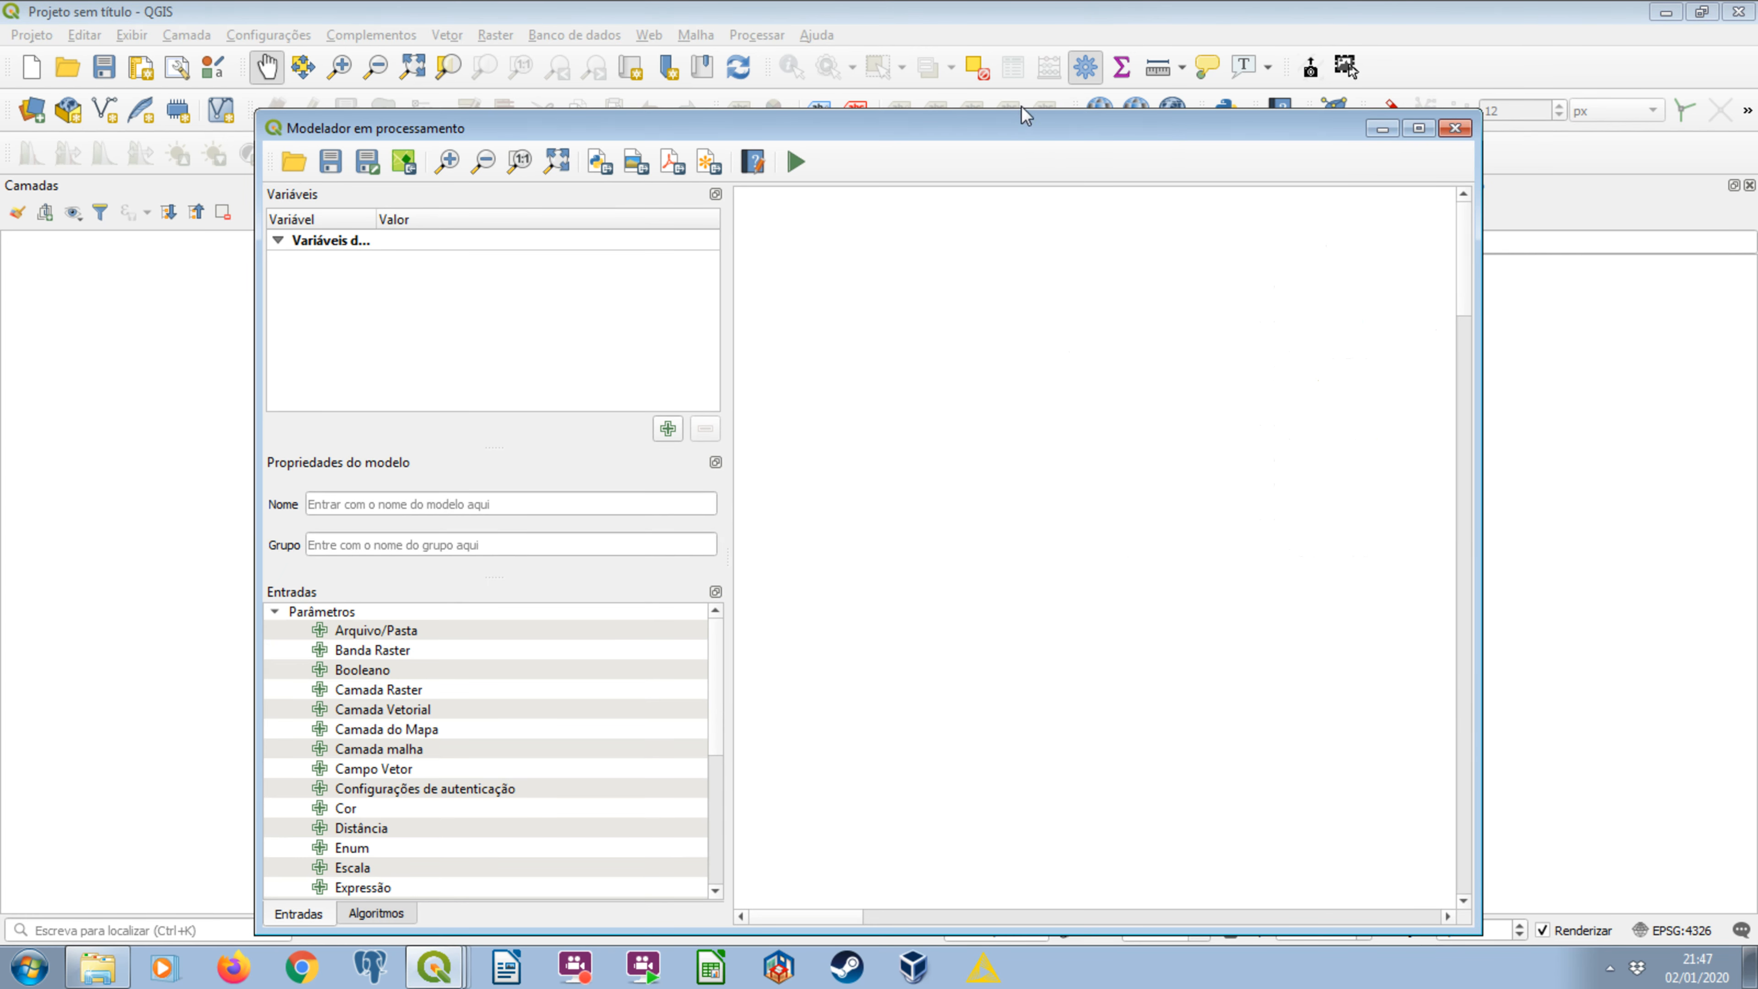
pyautogui.moveTo(1020, 118)
pyautogui.mouseDown()
pyautogui.moveTo(1031, 224)
pyautogui.moveTo(1016, 107)
pyautogui.mouseUp()
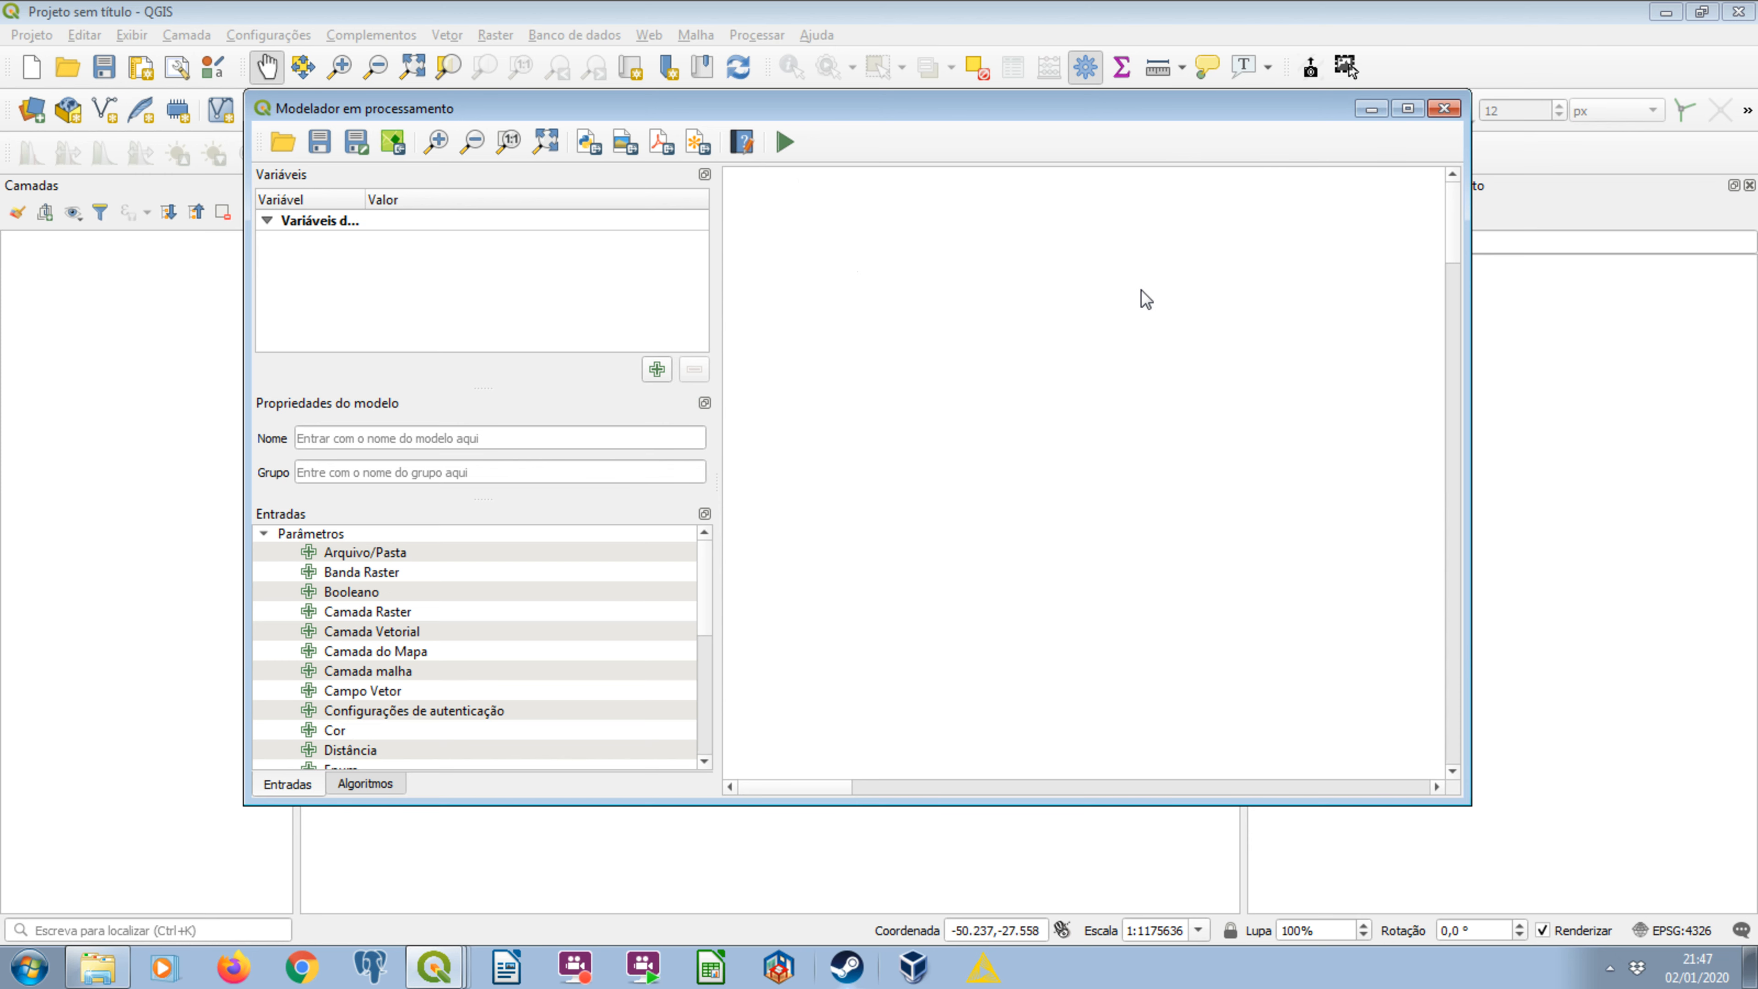
# Check the model's input data in Windows Explorer, the mapbiomas_raster_recortado folder and vetor_ucs_dissolvidas_4326.gpkg, and return to the modeler.
pyautogui.moveTo(97, 967)
pyautogui.click(138, 670)
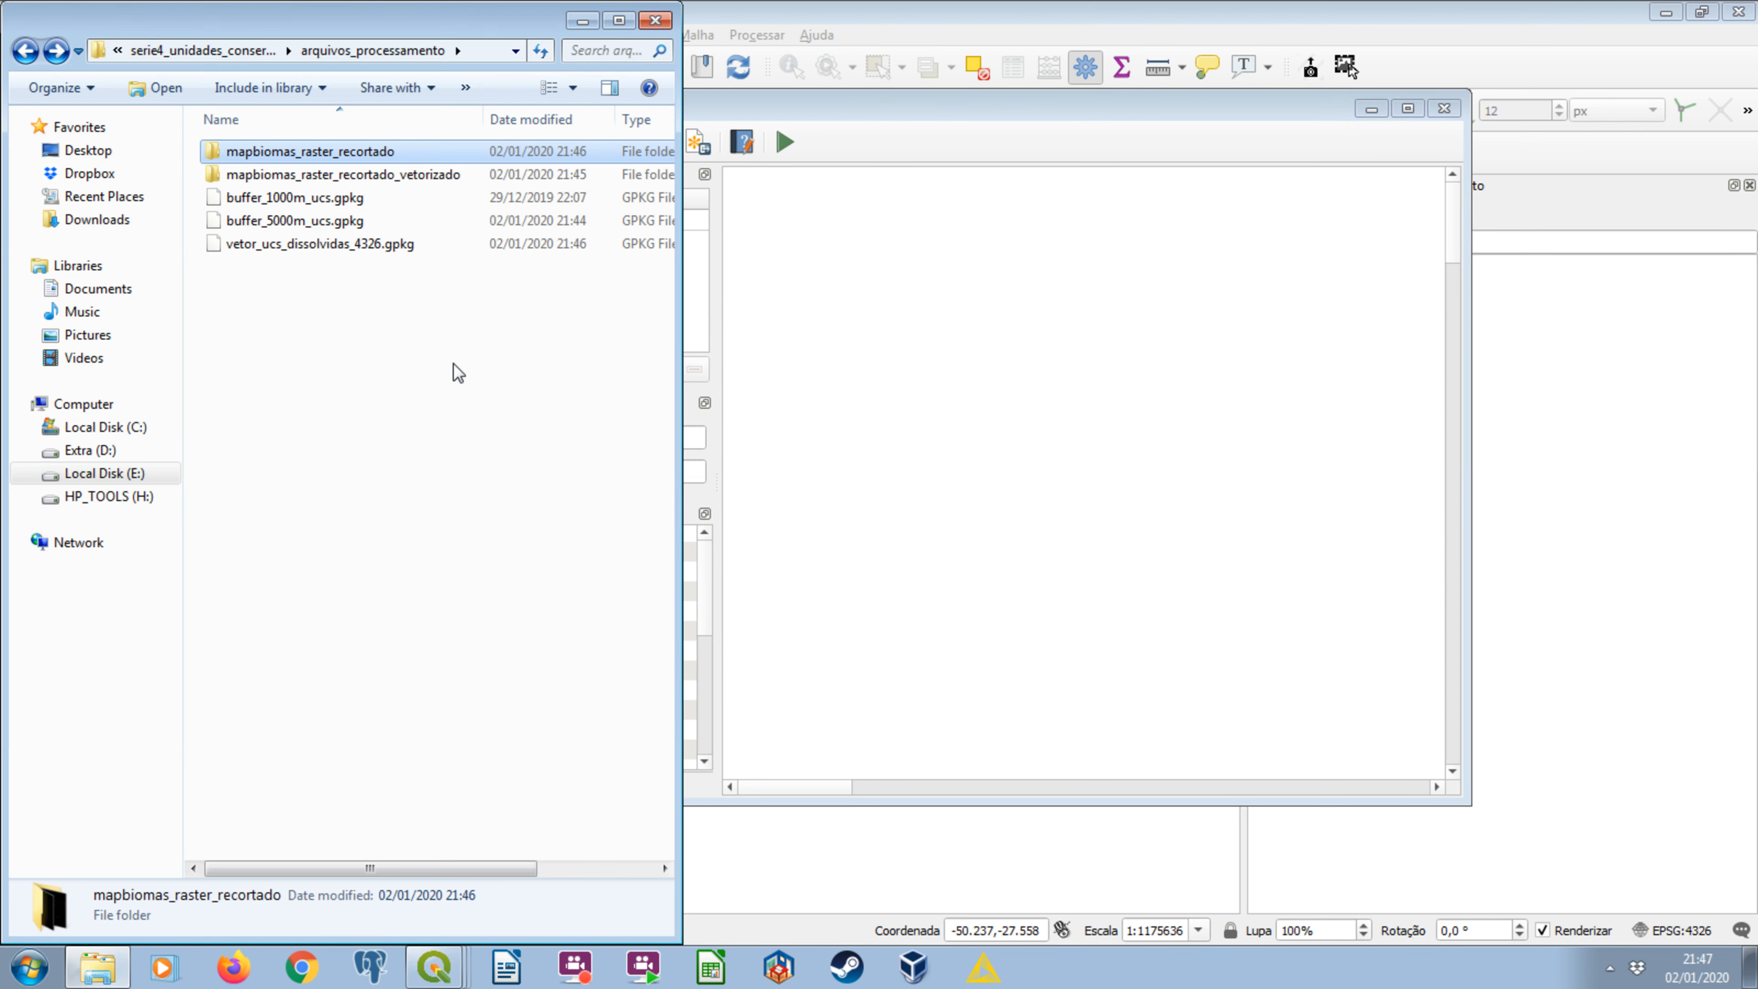
pyautogui.doubleClick(333, 158)
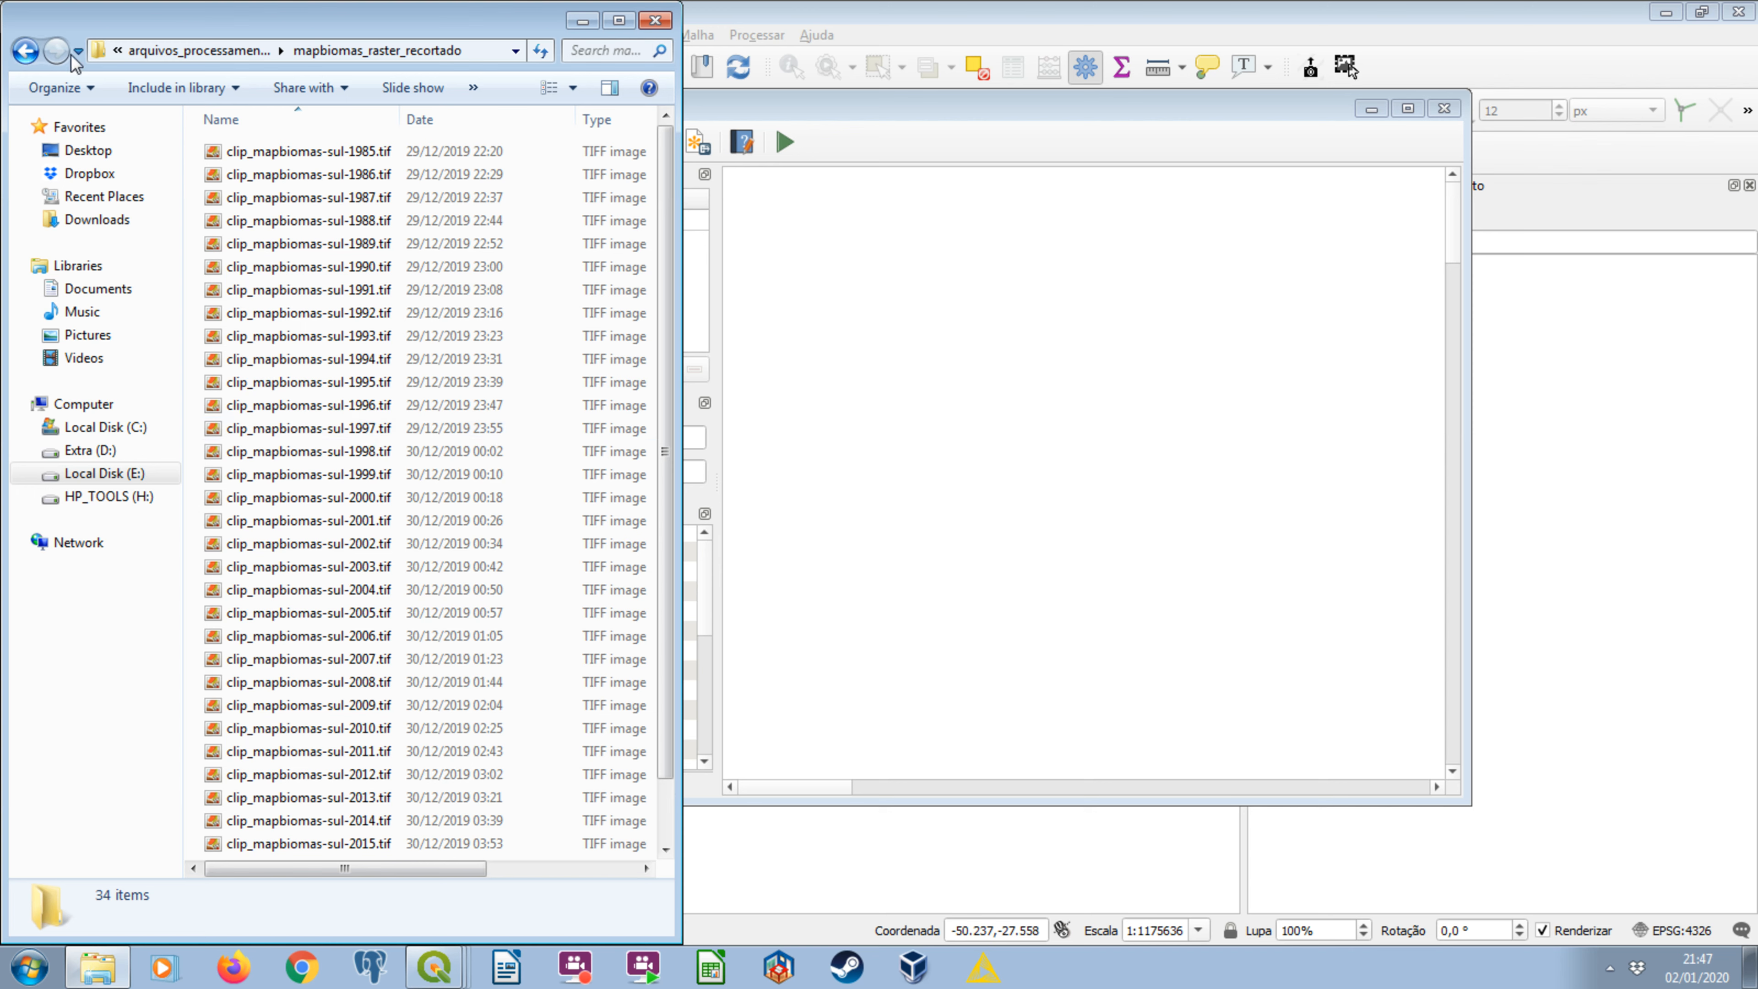
pyautogui.click(26, 50)
pyautogui.click(288, 245)
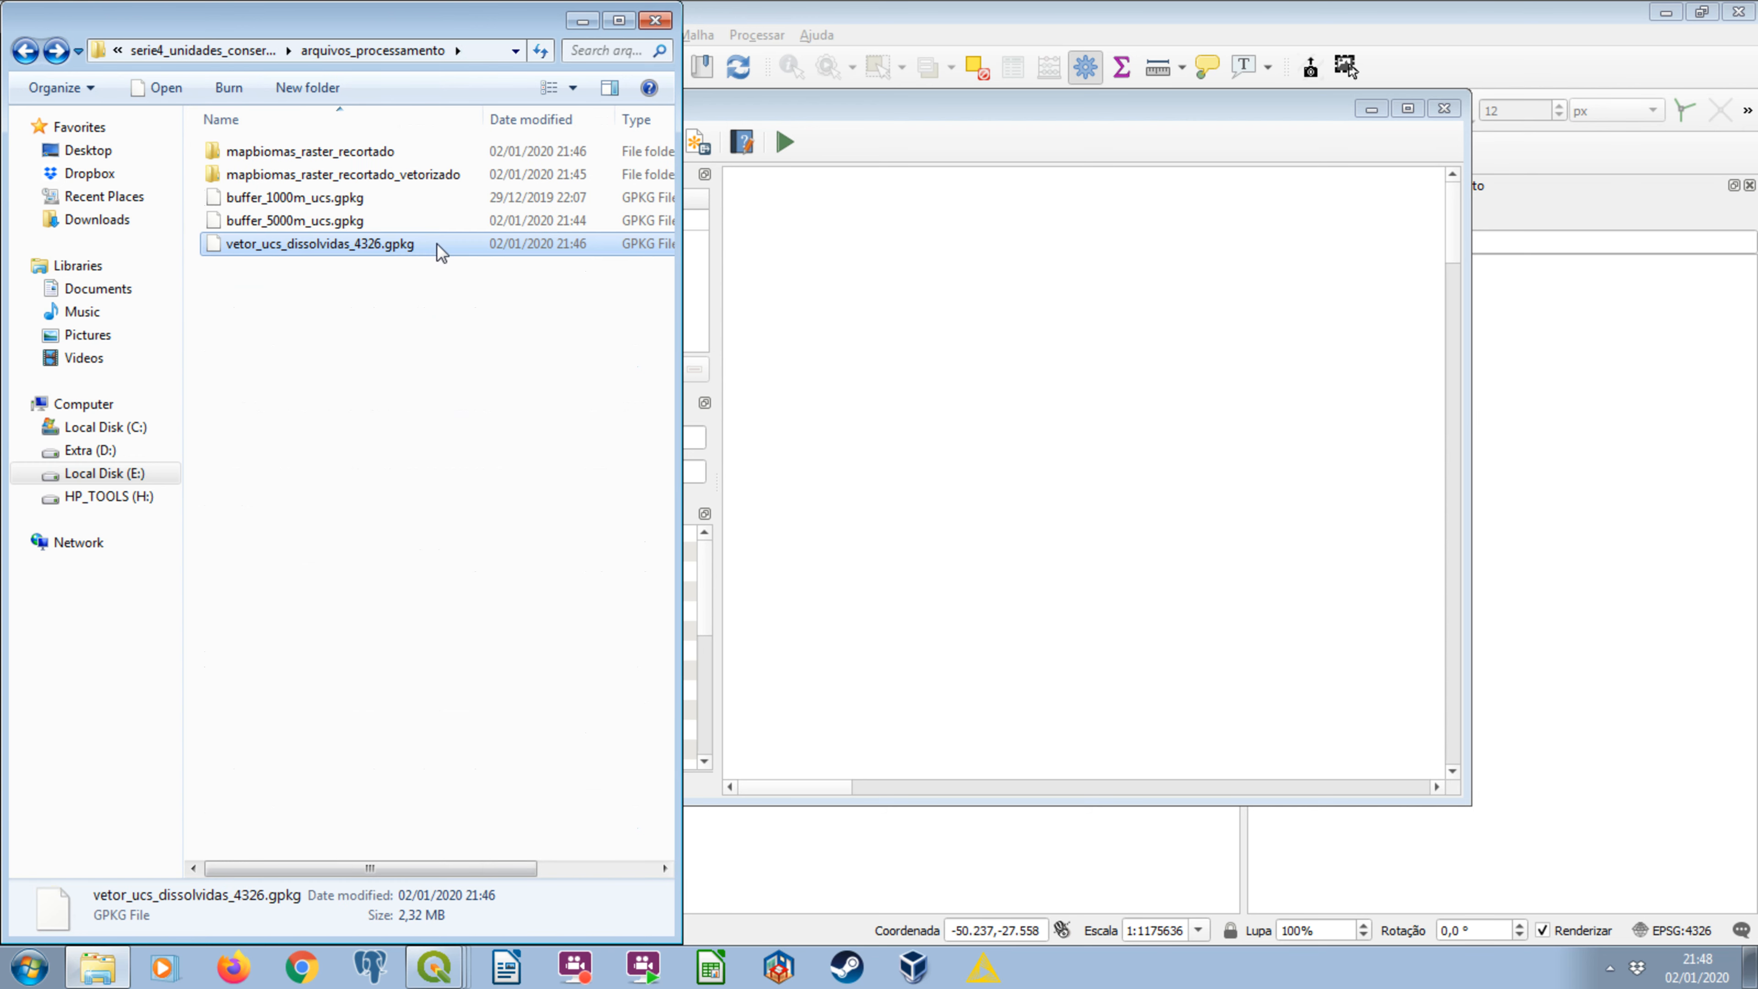
pyautogui.click(839, 109)
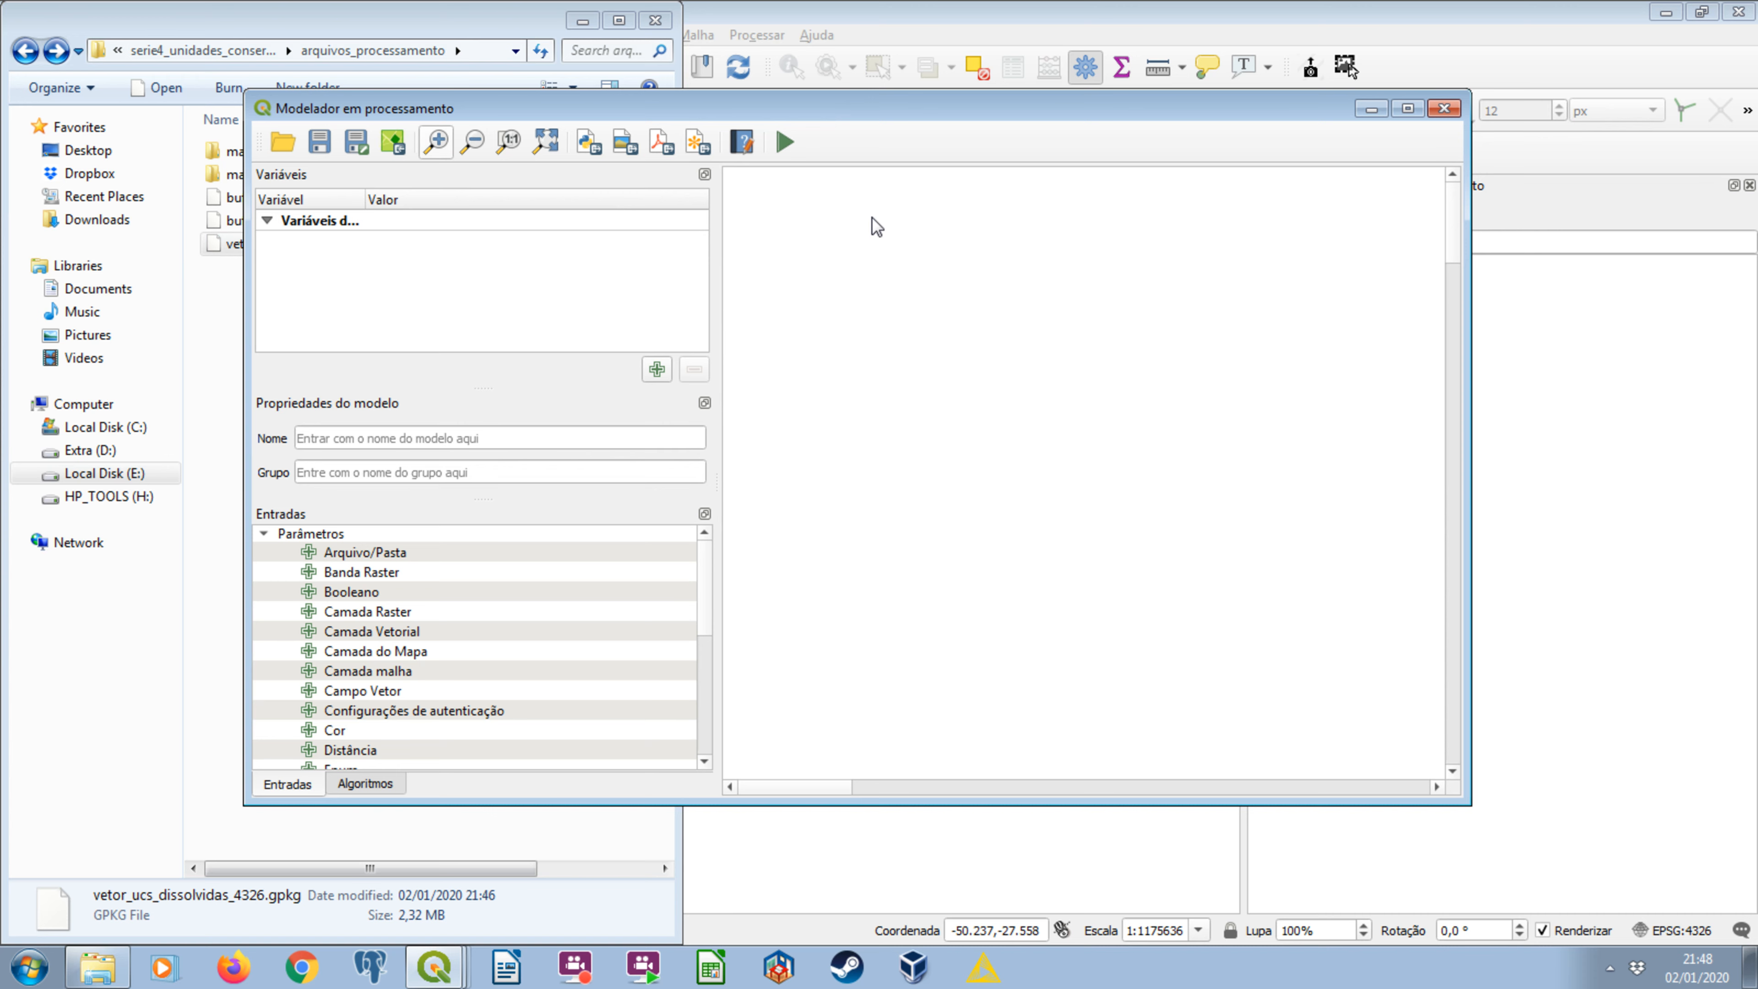
# Review the clipped rasters and the dissolved units GeoPackage once more, bring the modeler forward, and minimize Windows Explorer.
pyautogui.hotkey('alt', 'Tab')
pyautogui.click(309, 152)
pyautogui.doubleClick(310, 152)
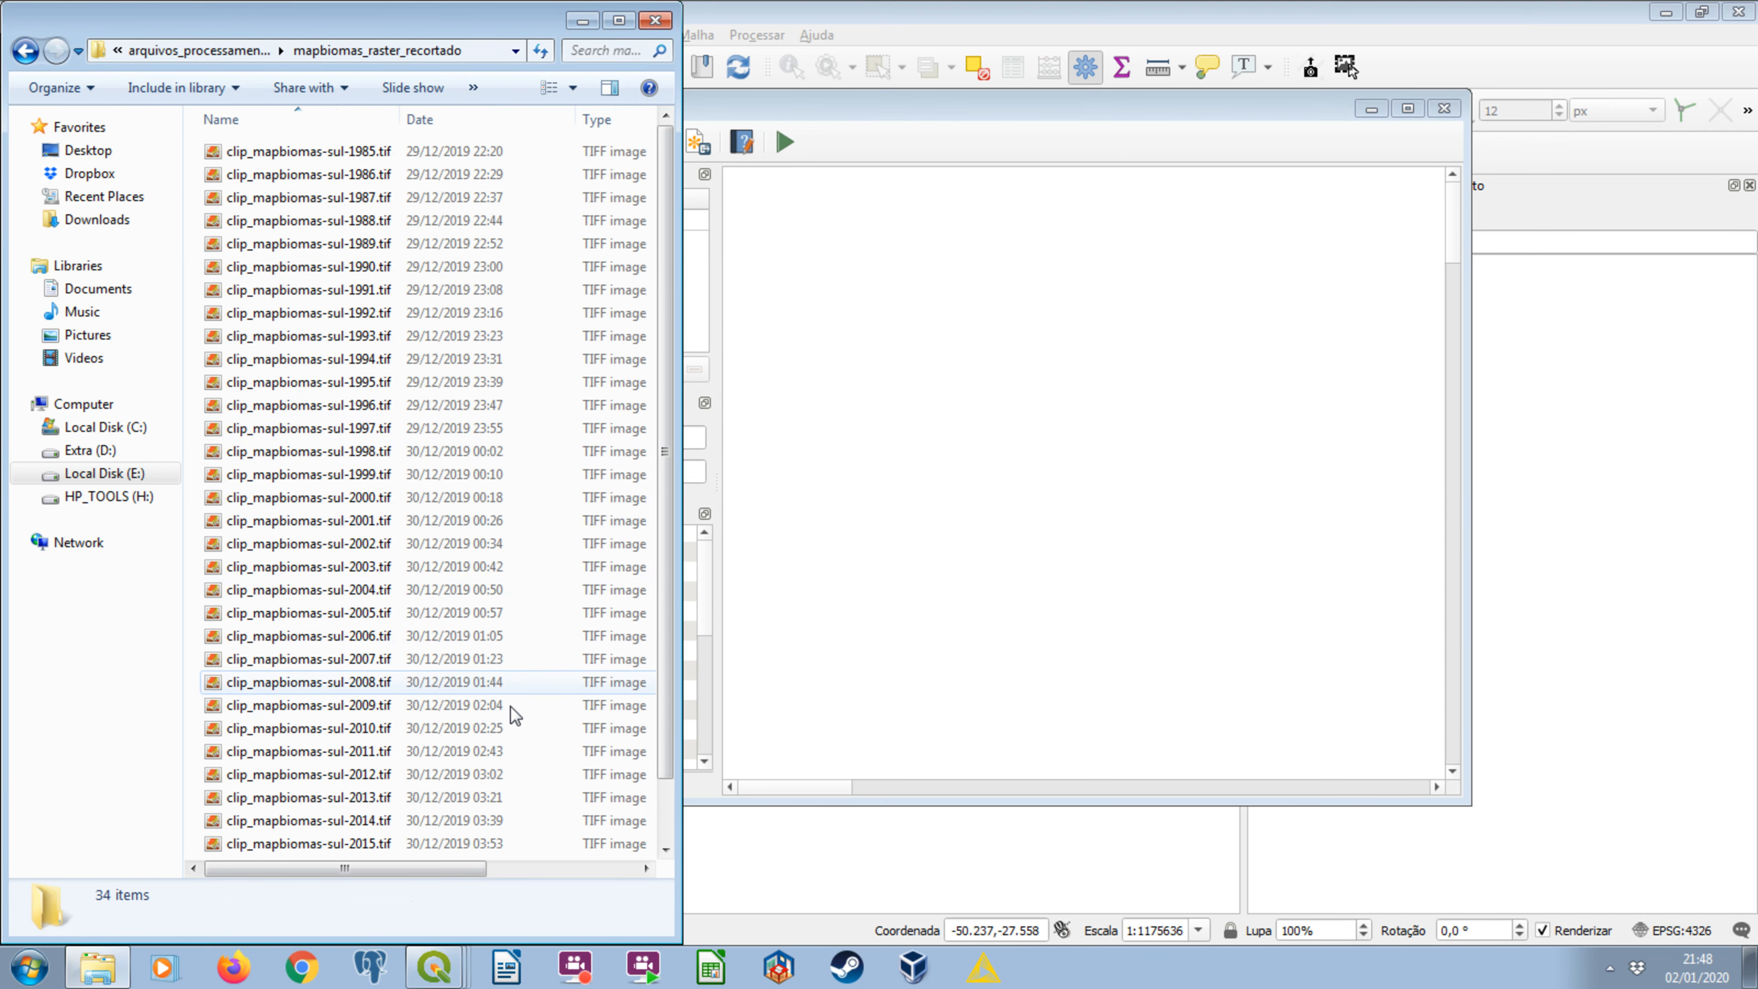
pyautogui.press('BackSpace')
pyautogui.click(367, 244)
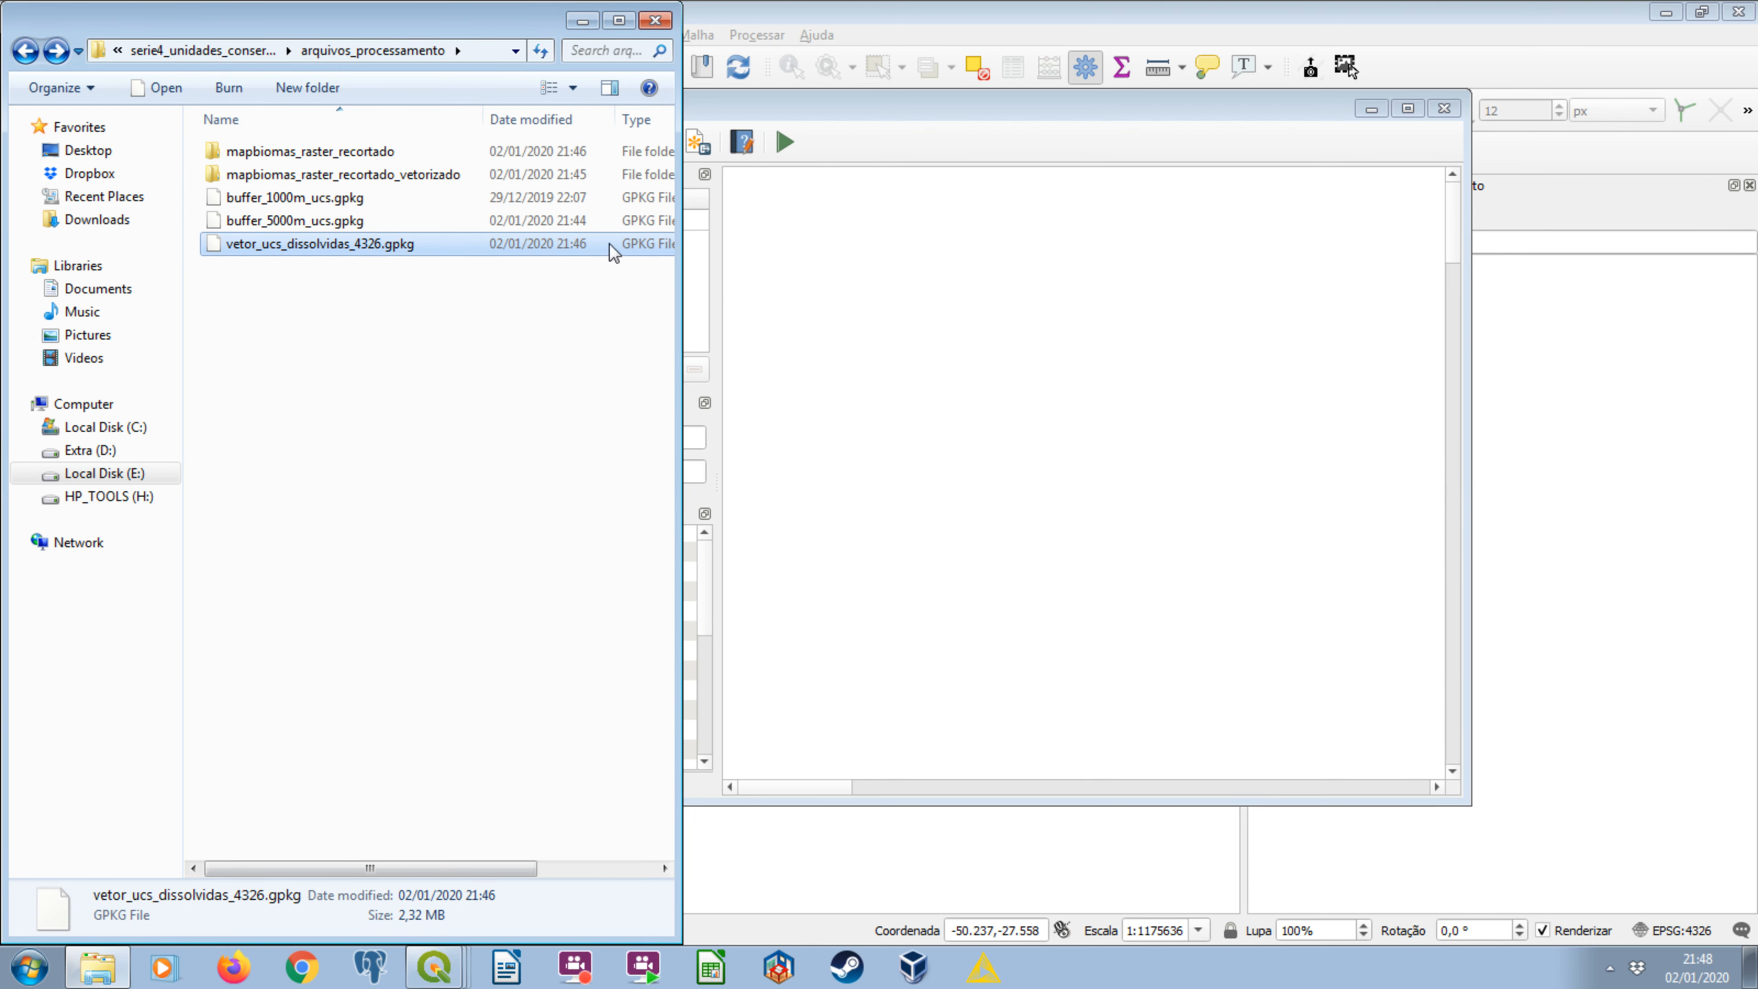
pyautogui.click(762, 124)
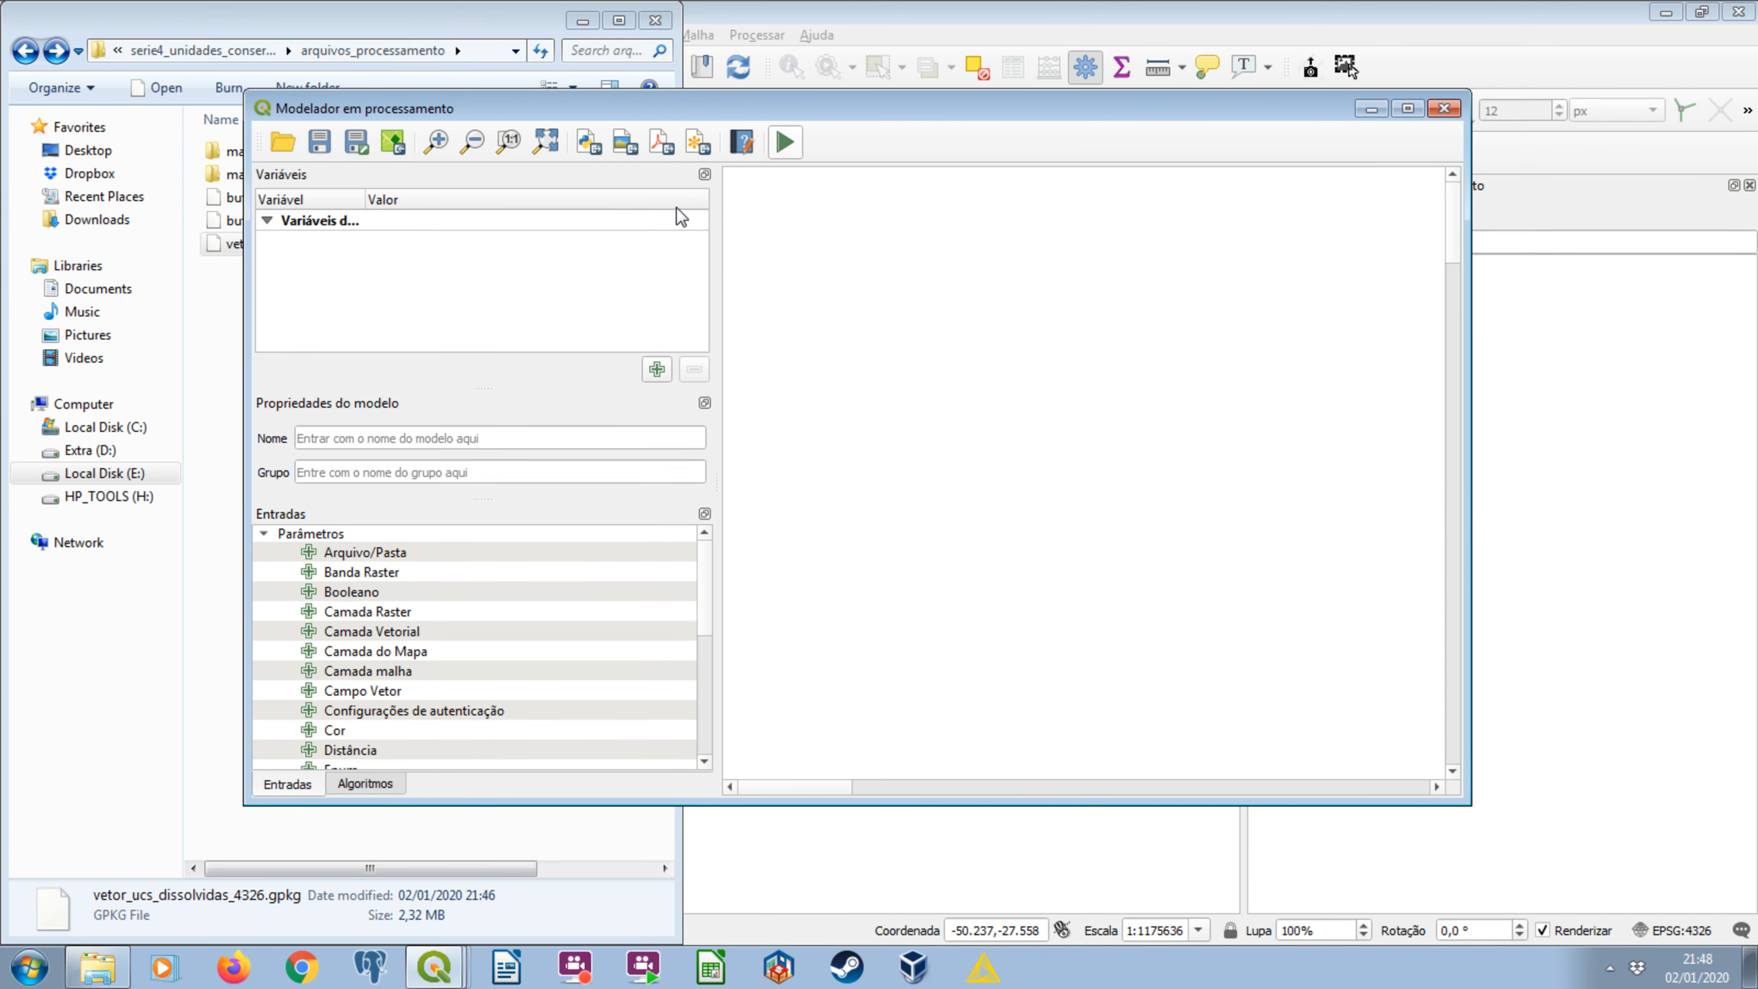
pyautogui.moveTo(821, 93); pyautogui.dragTo(778, 107)
pyautogui.click(586, 26)
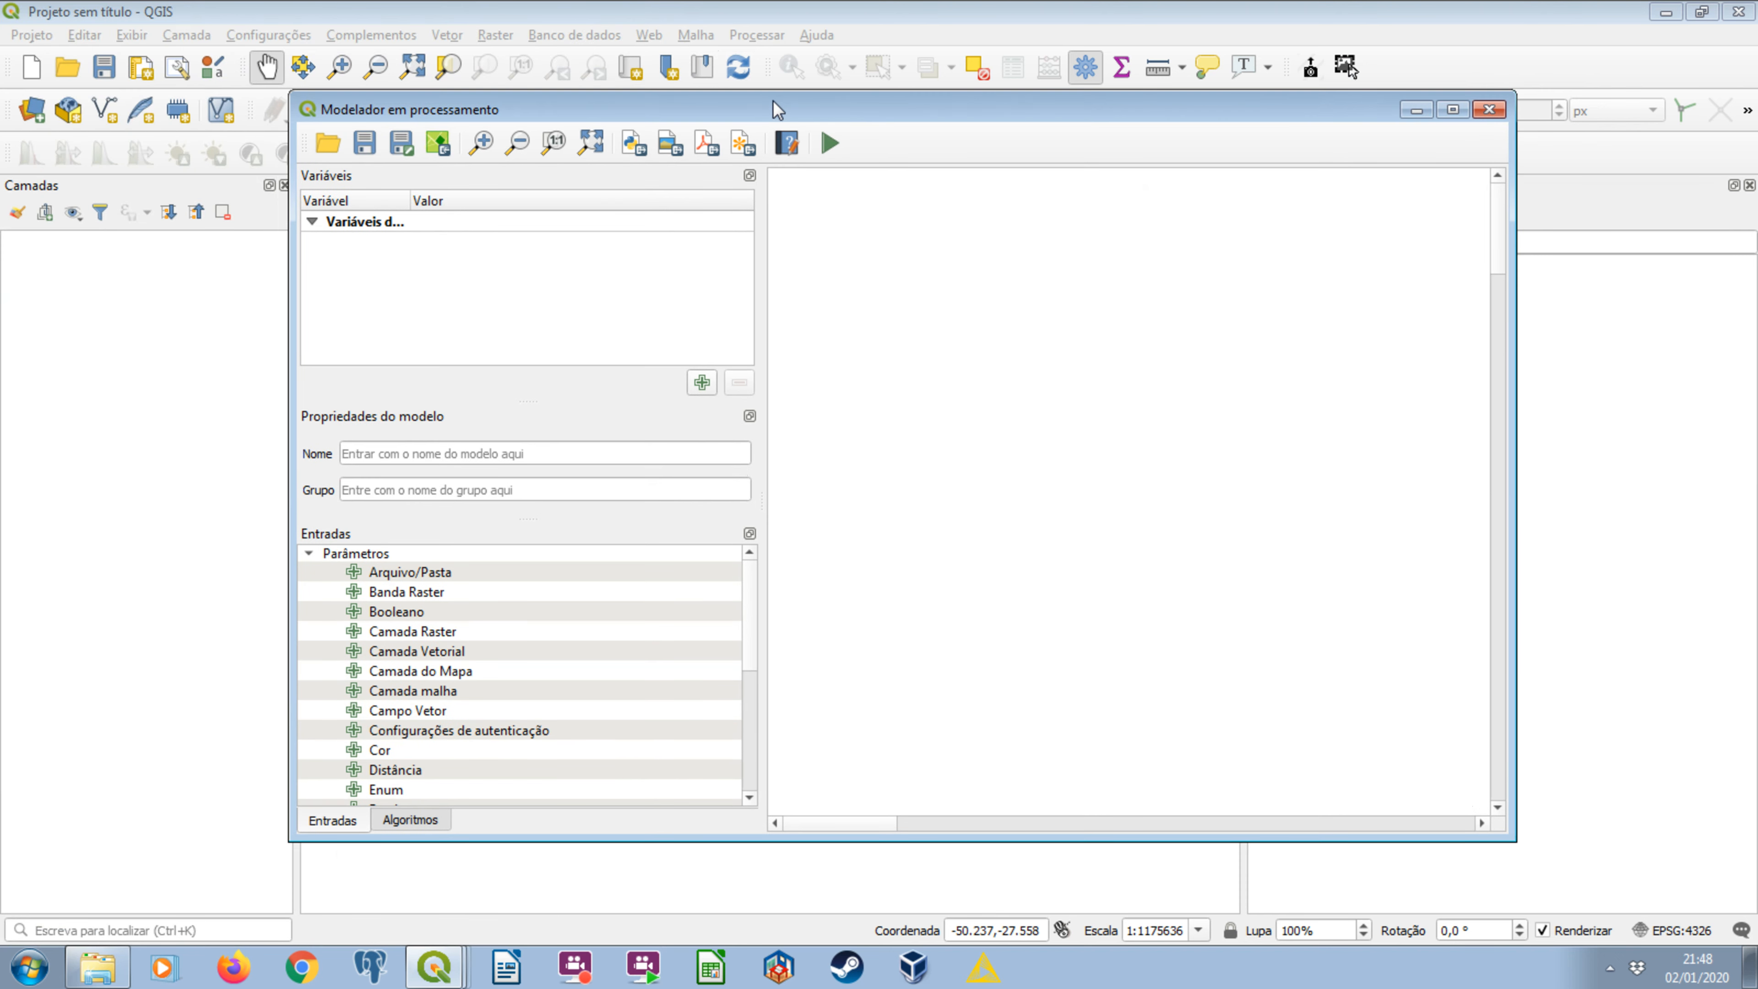
# Name the model vetorizar_e_recortar and set its group to mapbiomas_ucs.
pyautogui.click(370, 452)
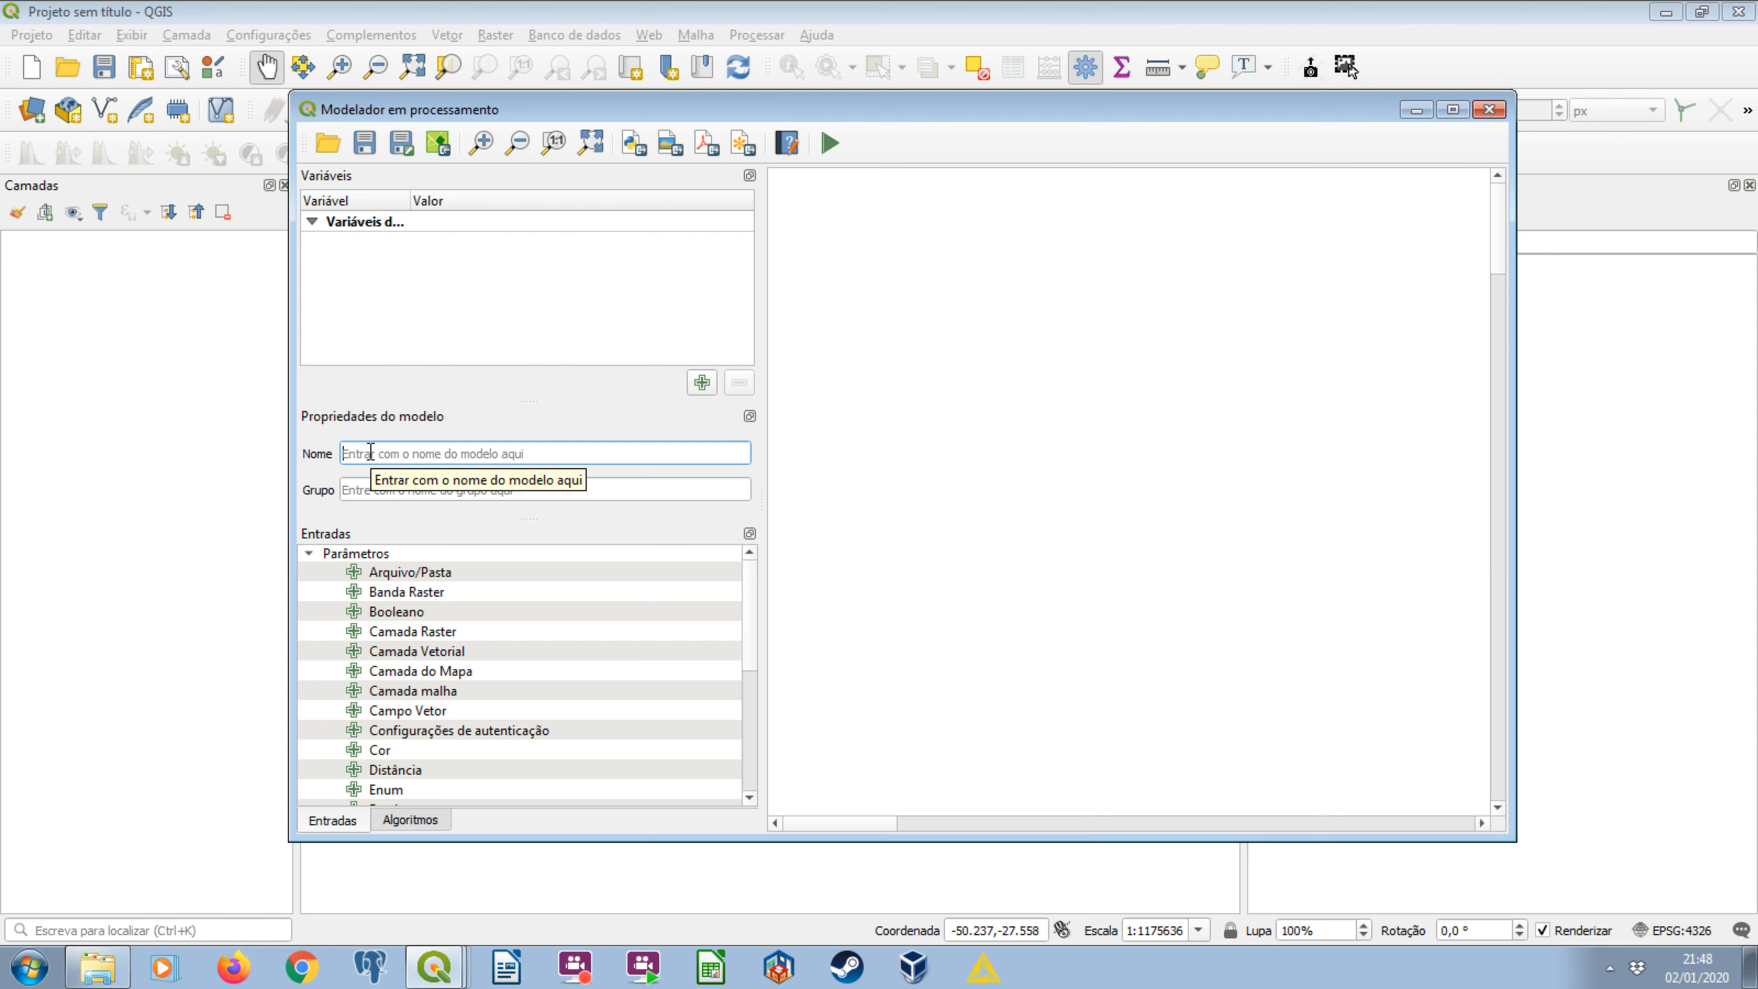
pyautogui.write('vetorizar_e_recortar')
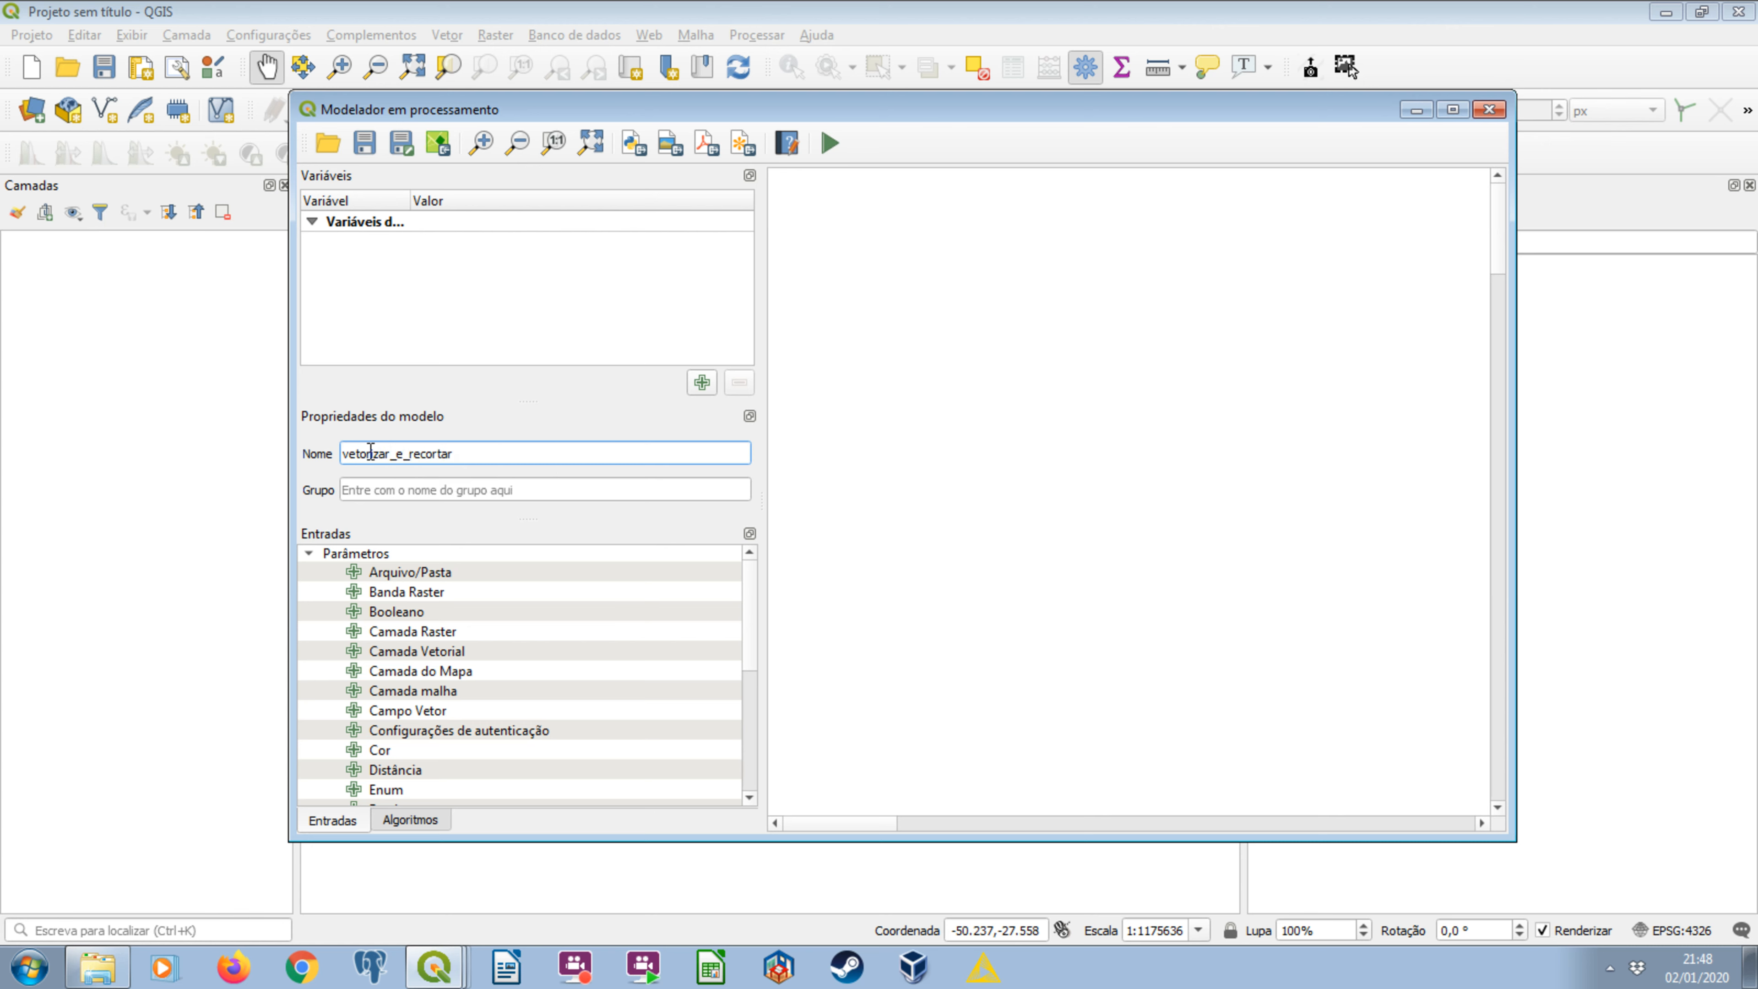
pyautogui.click(385, 482)
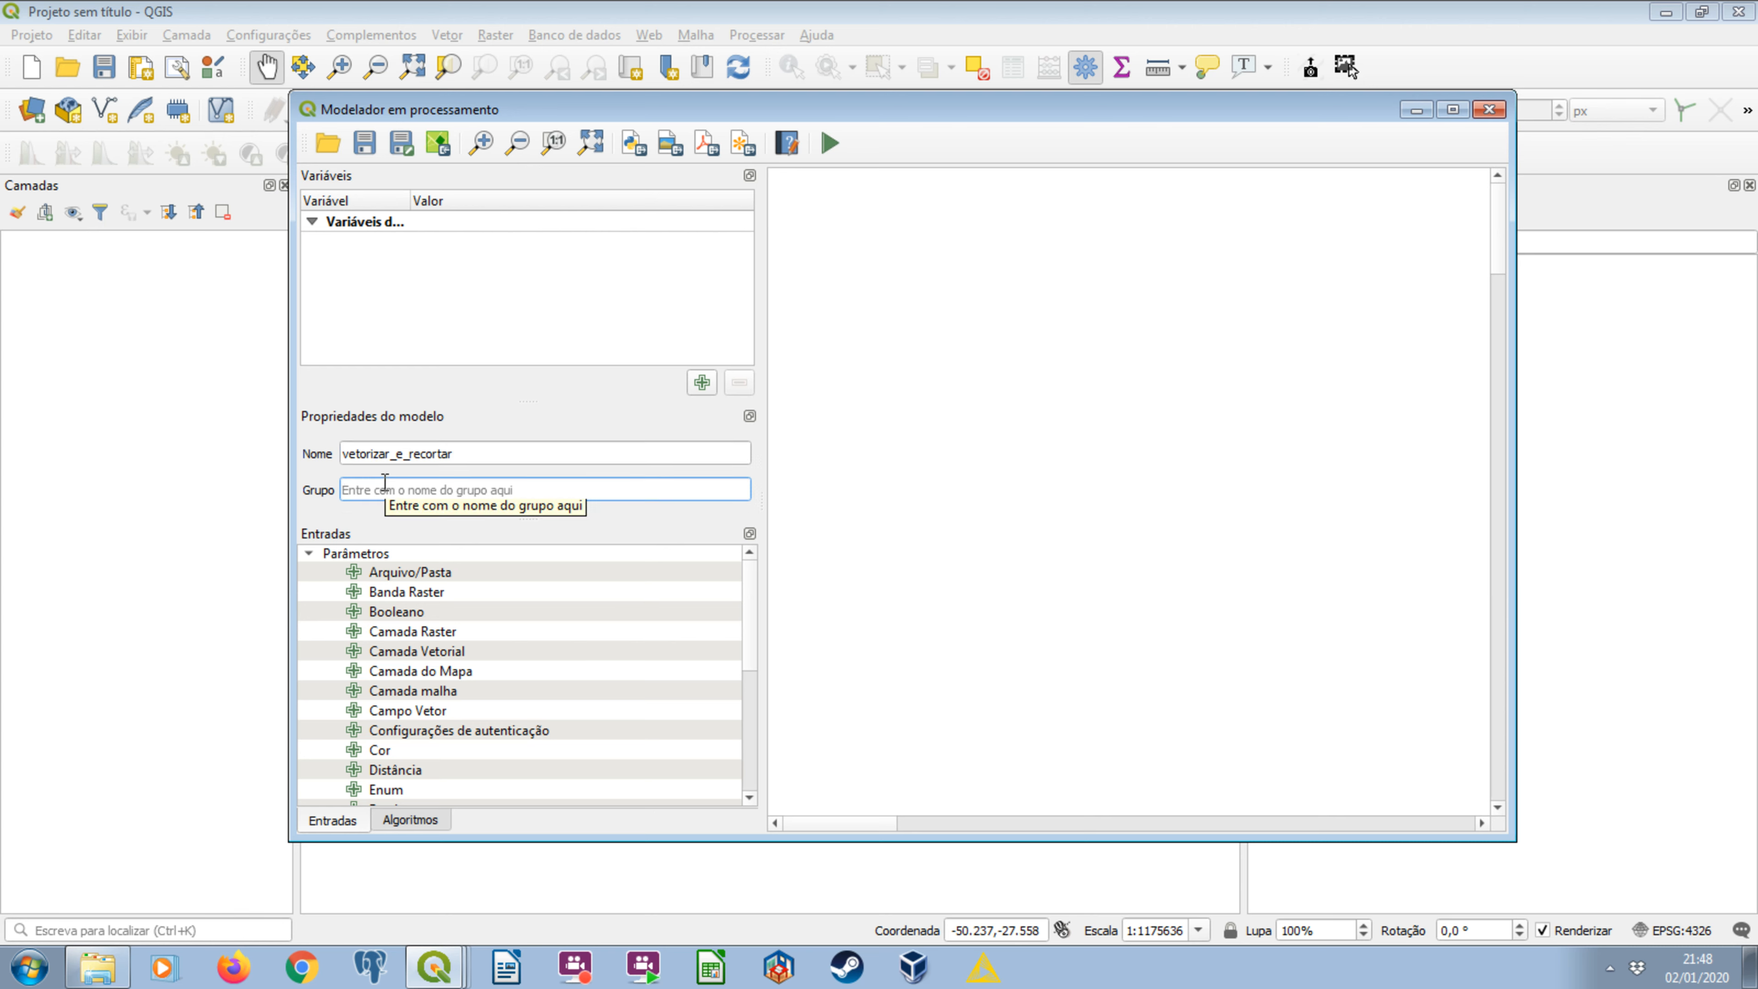
pyautogui.write('mapbiomas_ucs')
# Save the model as vetorizar_e_recortar in the arquivos_processamento folder of serie4_unidades_conservacao_e_nascentes on drive E.
pyautogui.moveTo(526, 109); pyautogui.dragTo(404, 69)
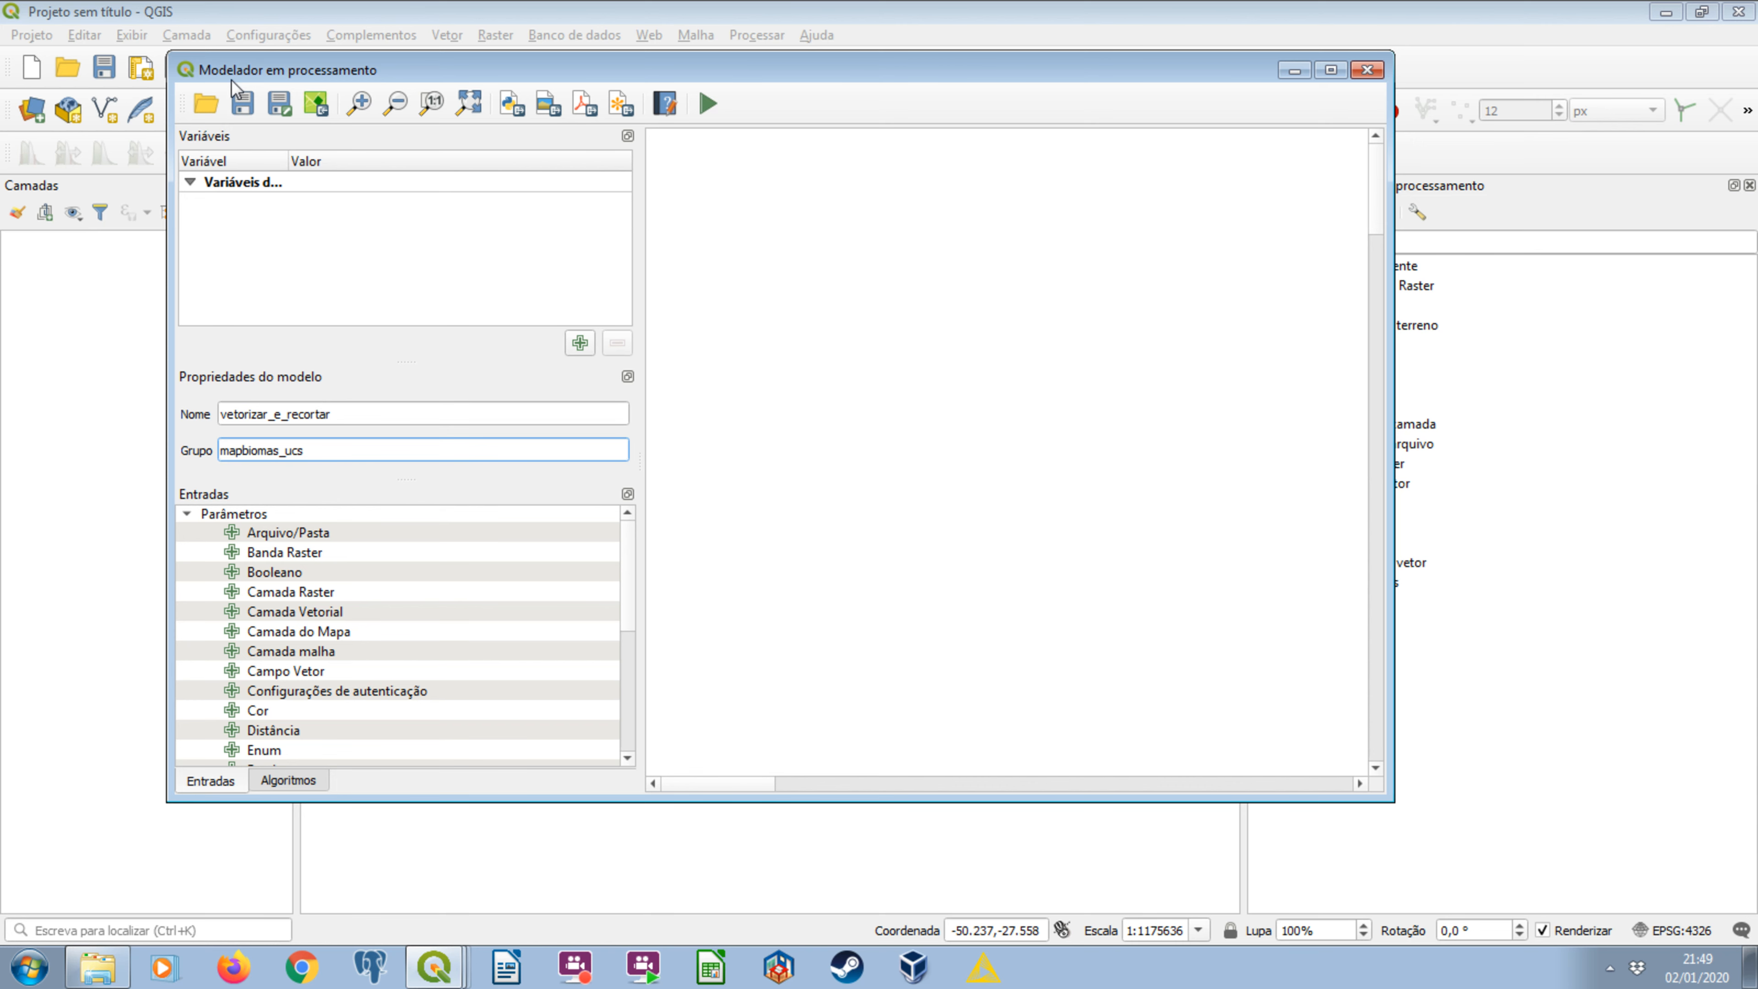
pyautogui.click(240, 97)
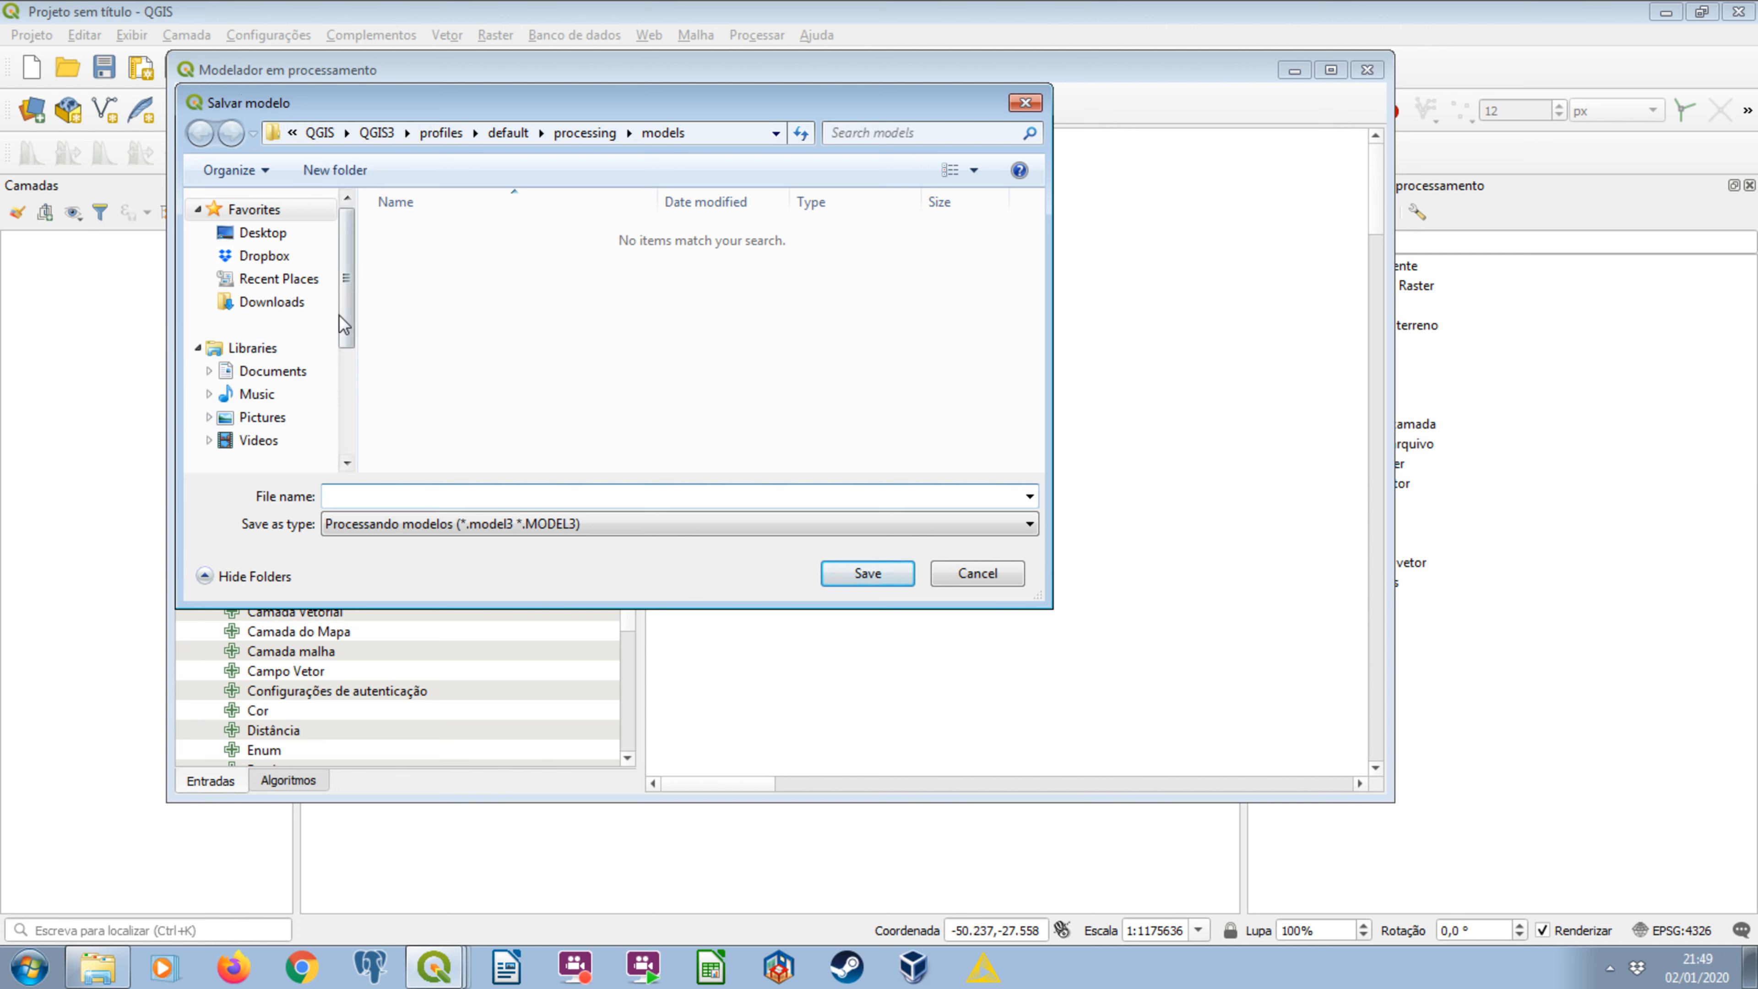
pyautogui.scroll(-3, 297, 416)
pyautogui.click(277, 384)
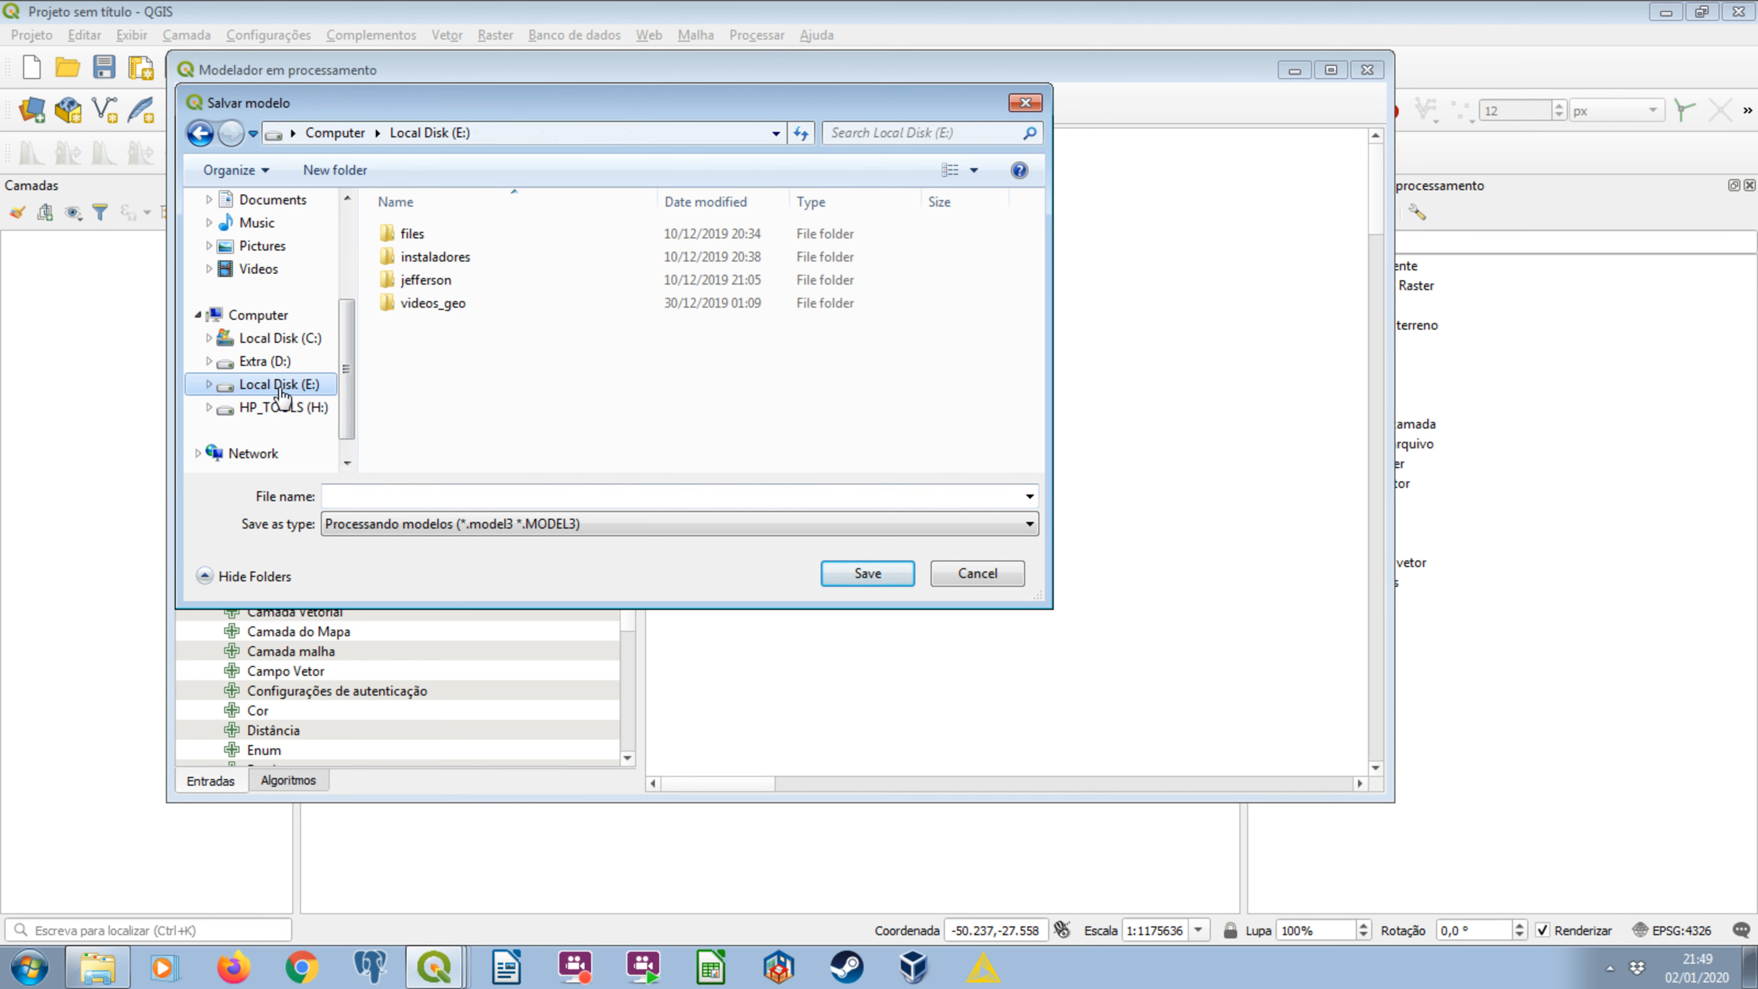
pyautogui.doubleClick(425, 280)
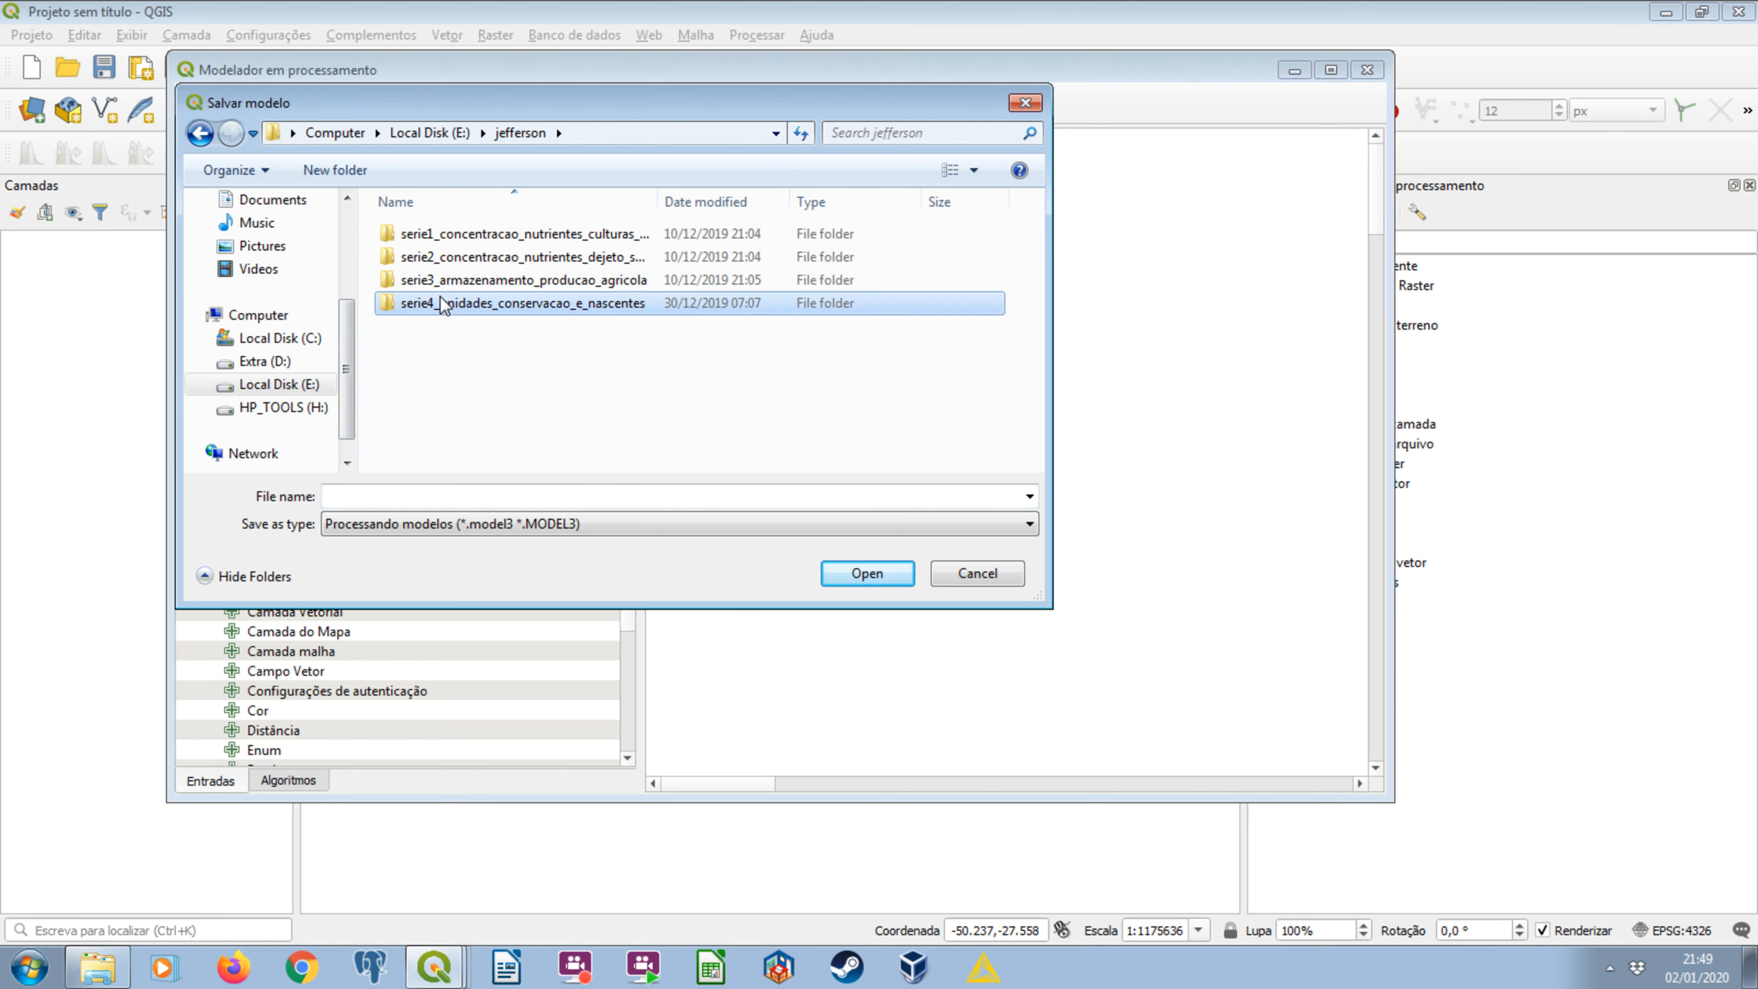
pyautogui.doubleClick(440, 302)
pyautogui.doubleClick(444, 234)
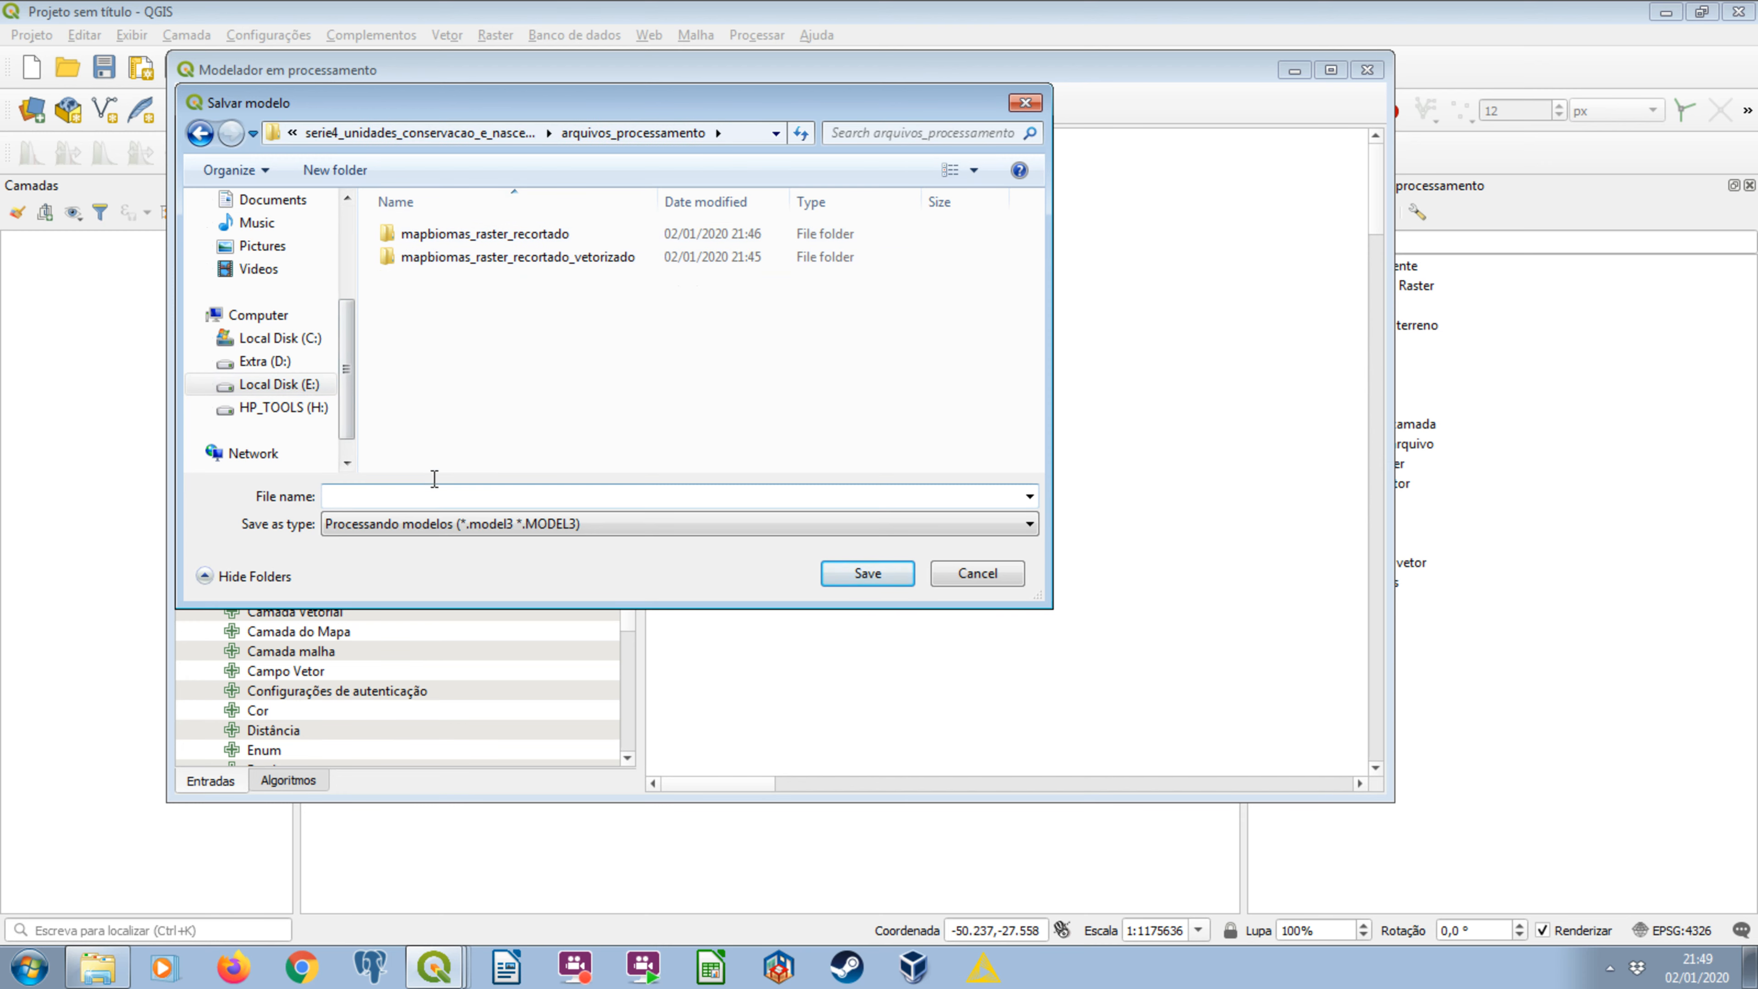
pyautogui.moveTo(466, 97); pyautogui.dragTo(991, 200)
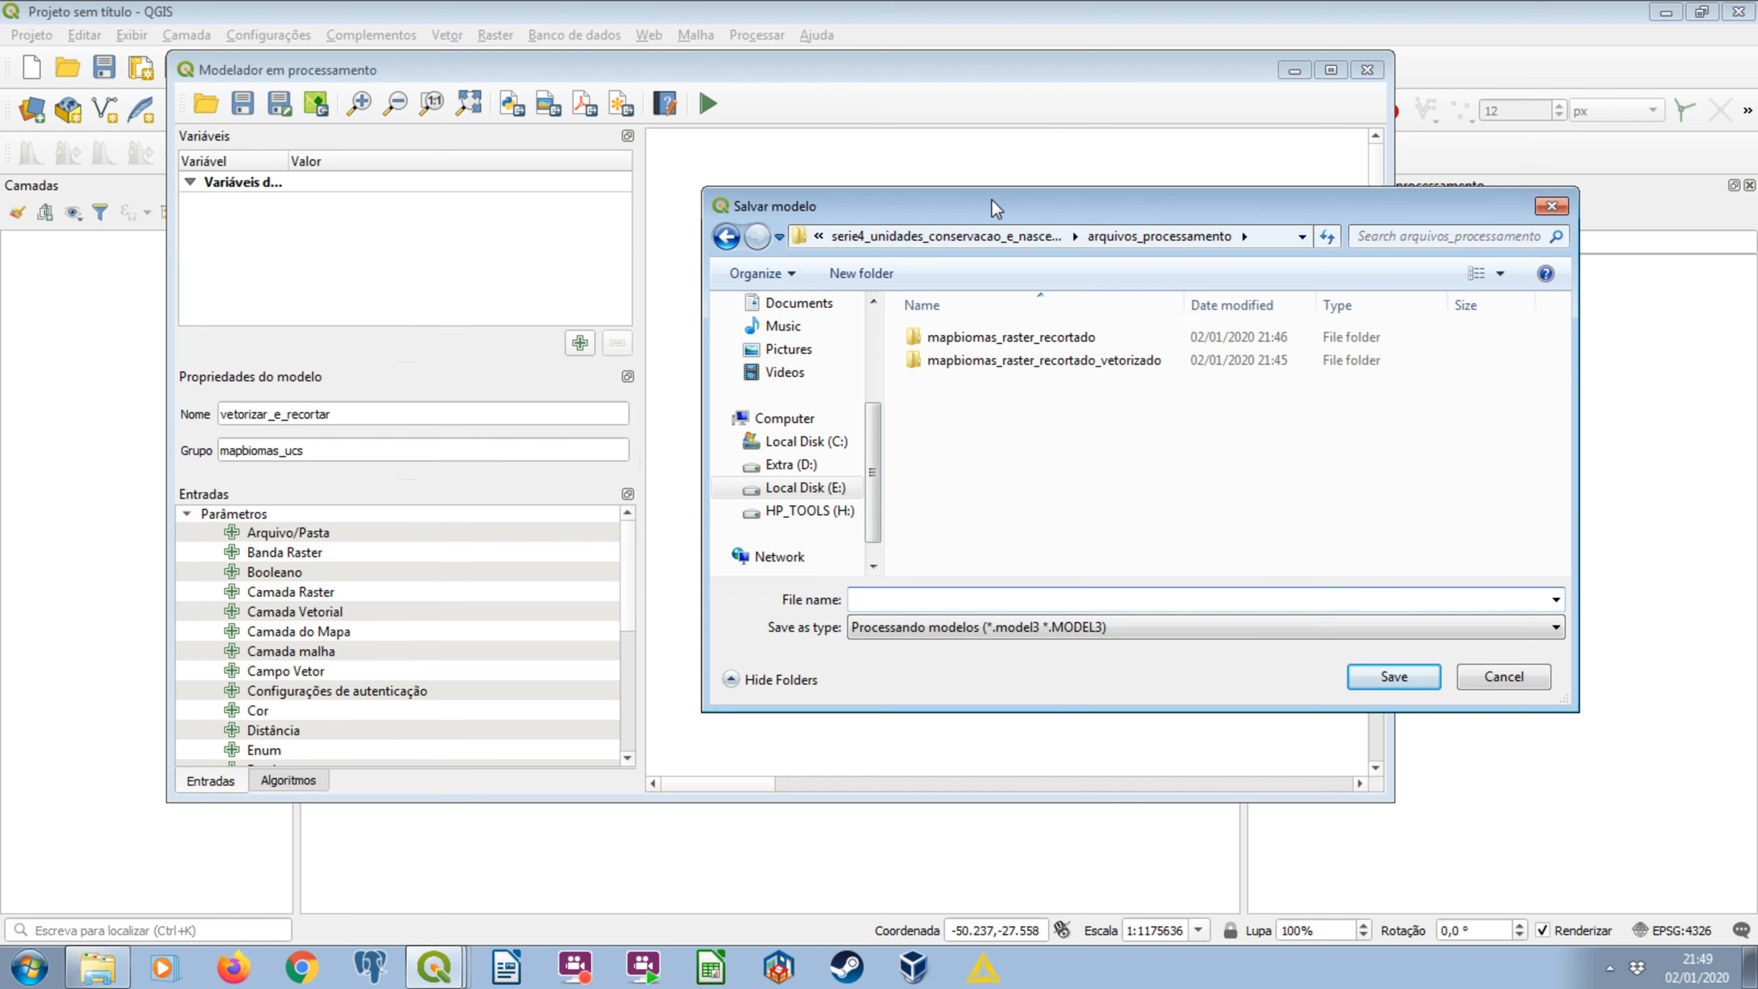
pyautogui.write('vetorizar_e_recortar')
pyautogui.click(1393, 676)
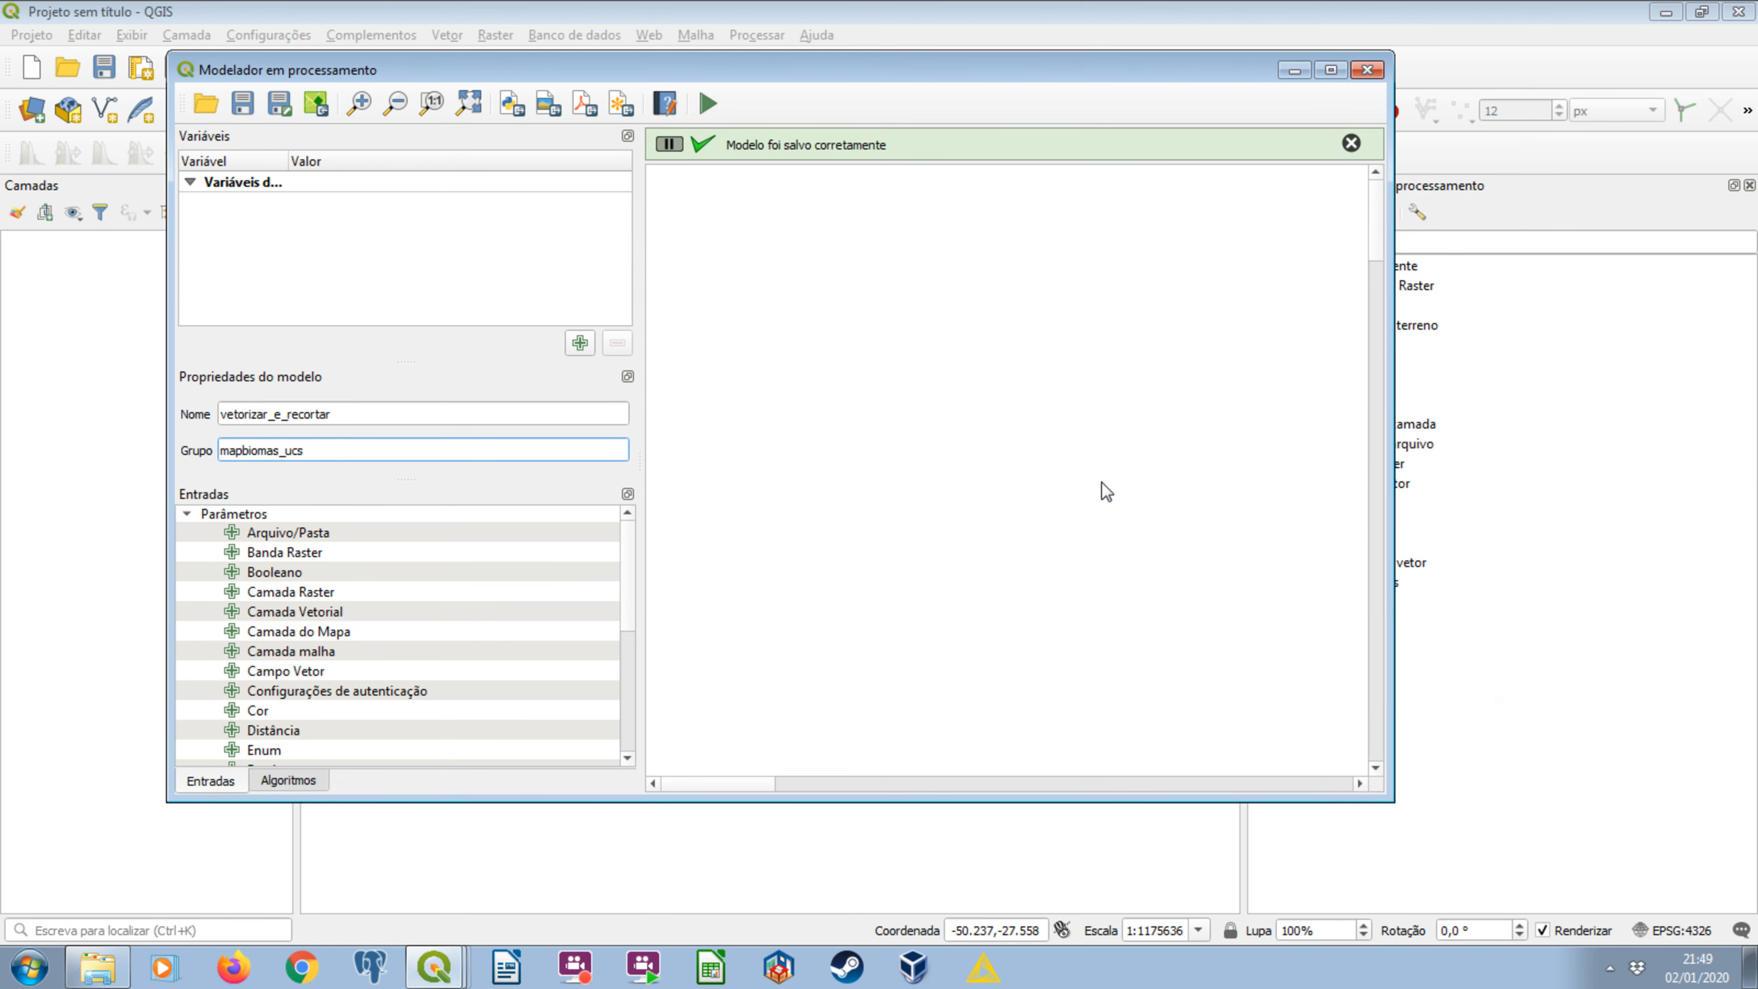
# Look over the modeler's available algorithms and return to its list of input parameter types.
pyautogui.moveTo(858, 69); pyautogui.dragTo(924, 131)
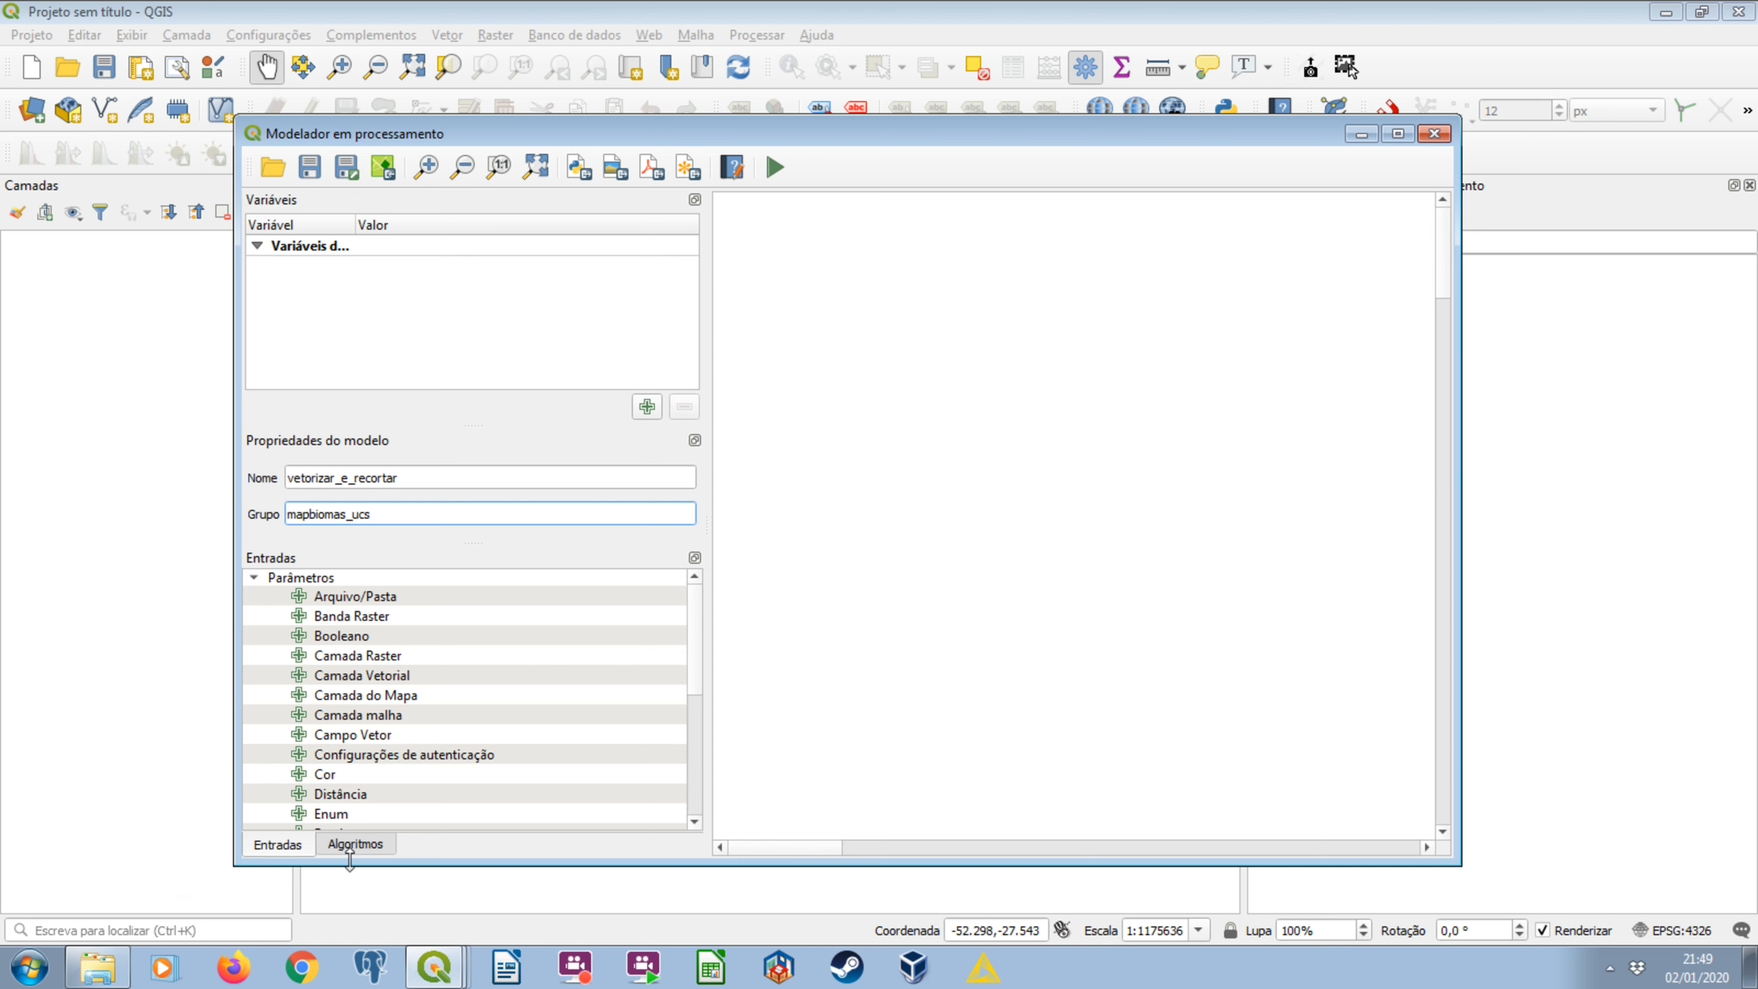
pyautogui.click(351, 845)
pyautogui.click(285, 851)
pyautogui.click(350, 847)
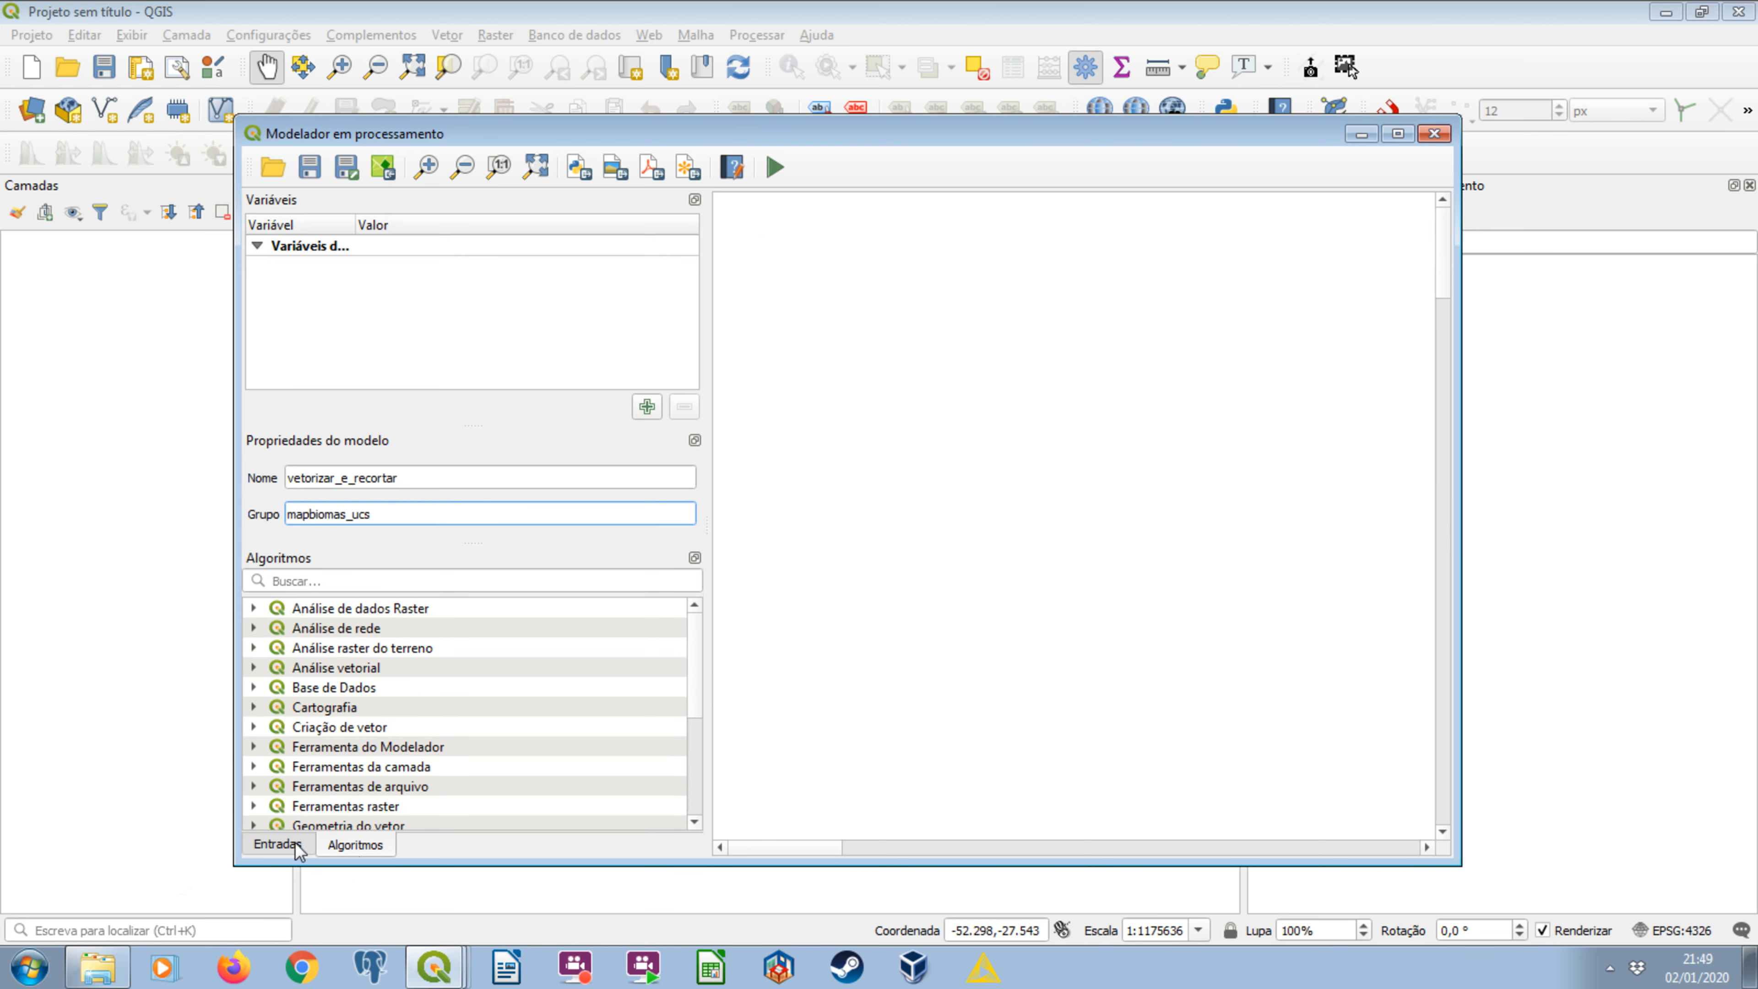
pyautogui.click(296, 842)
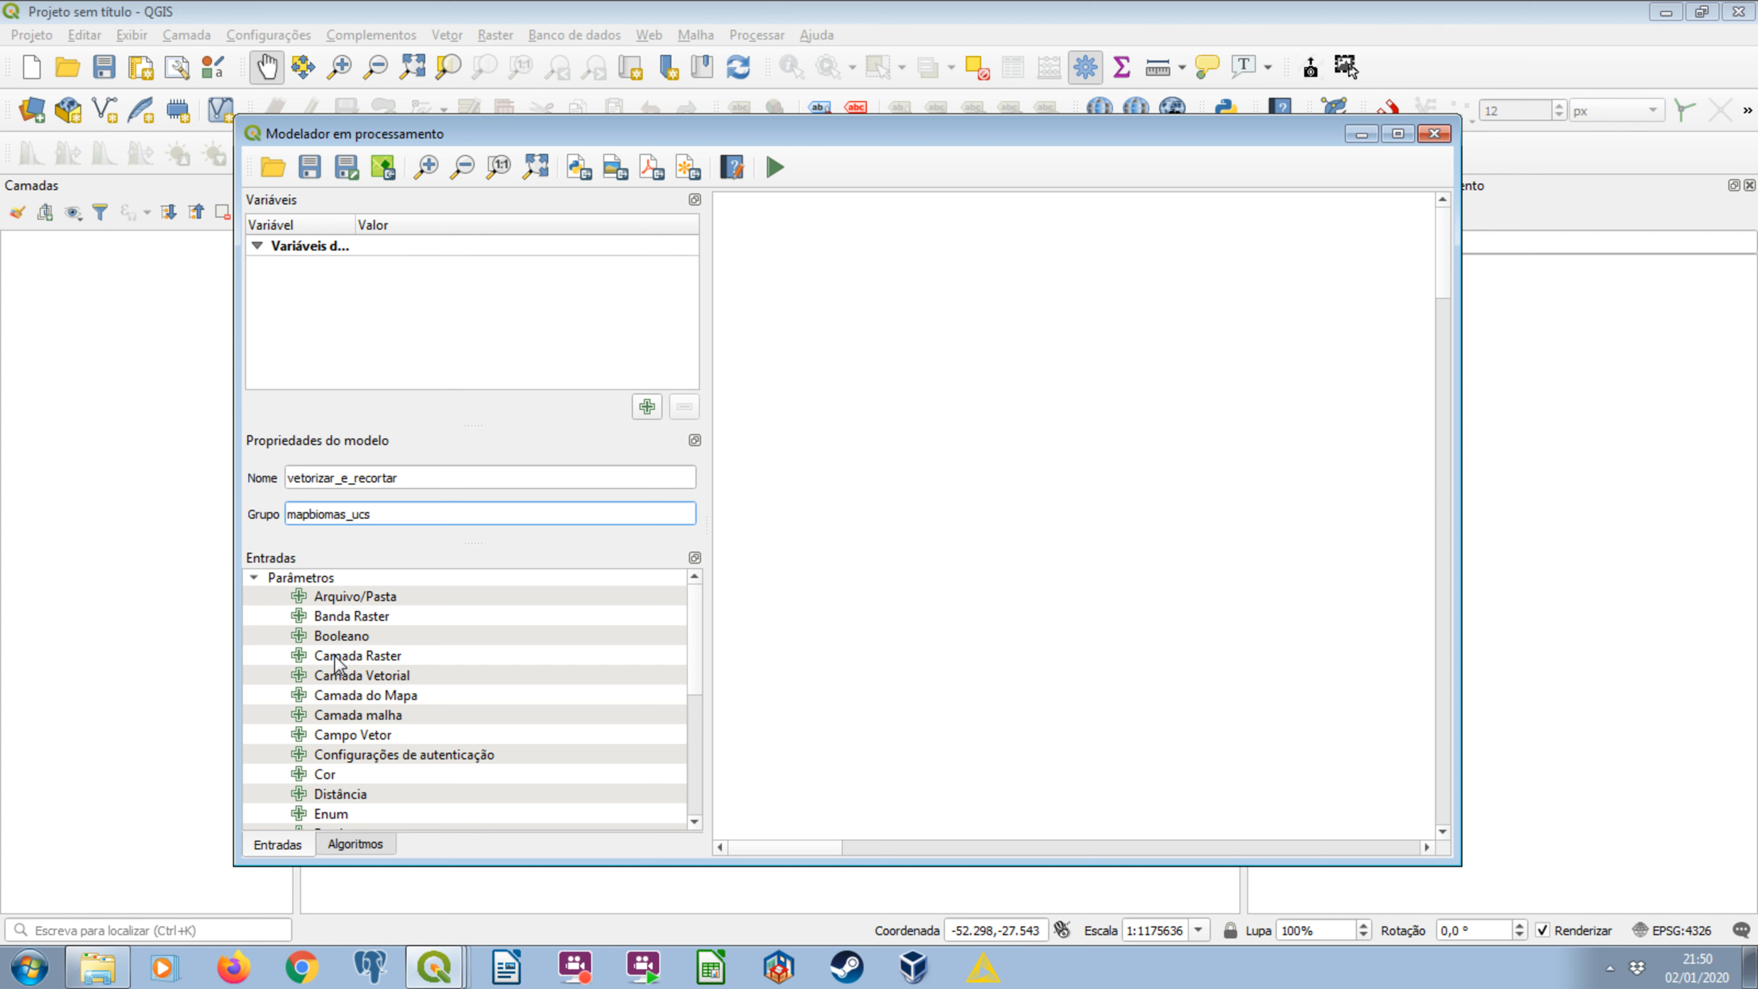
pyautogui.click(303, 659)
pyautogui.moveTo(303, 659); pyautogui.dragTo(905, 367)
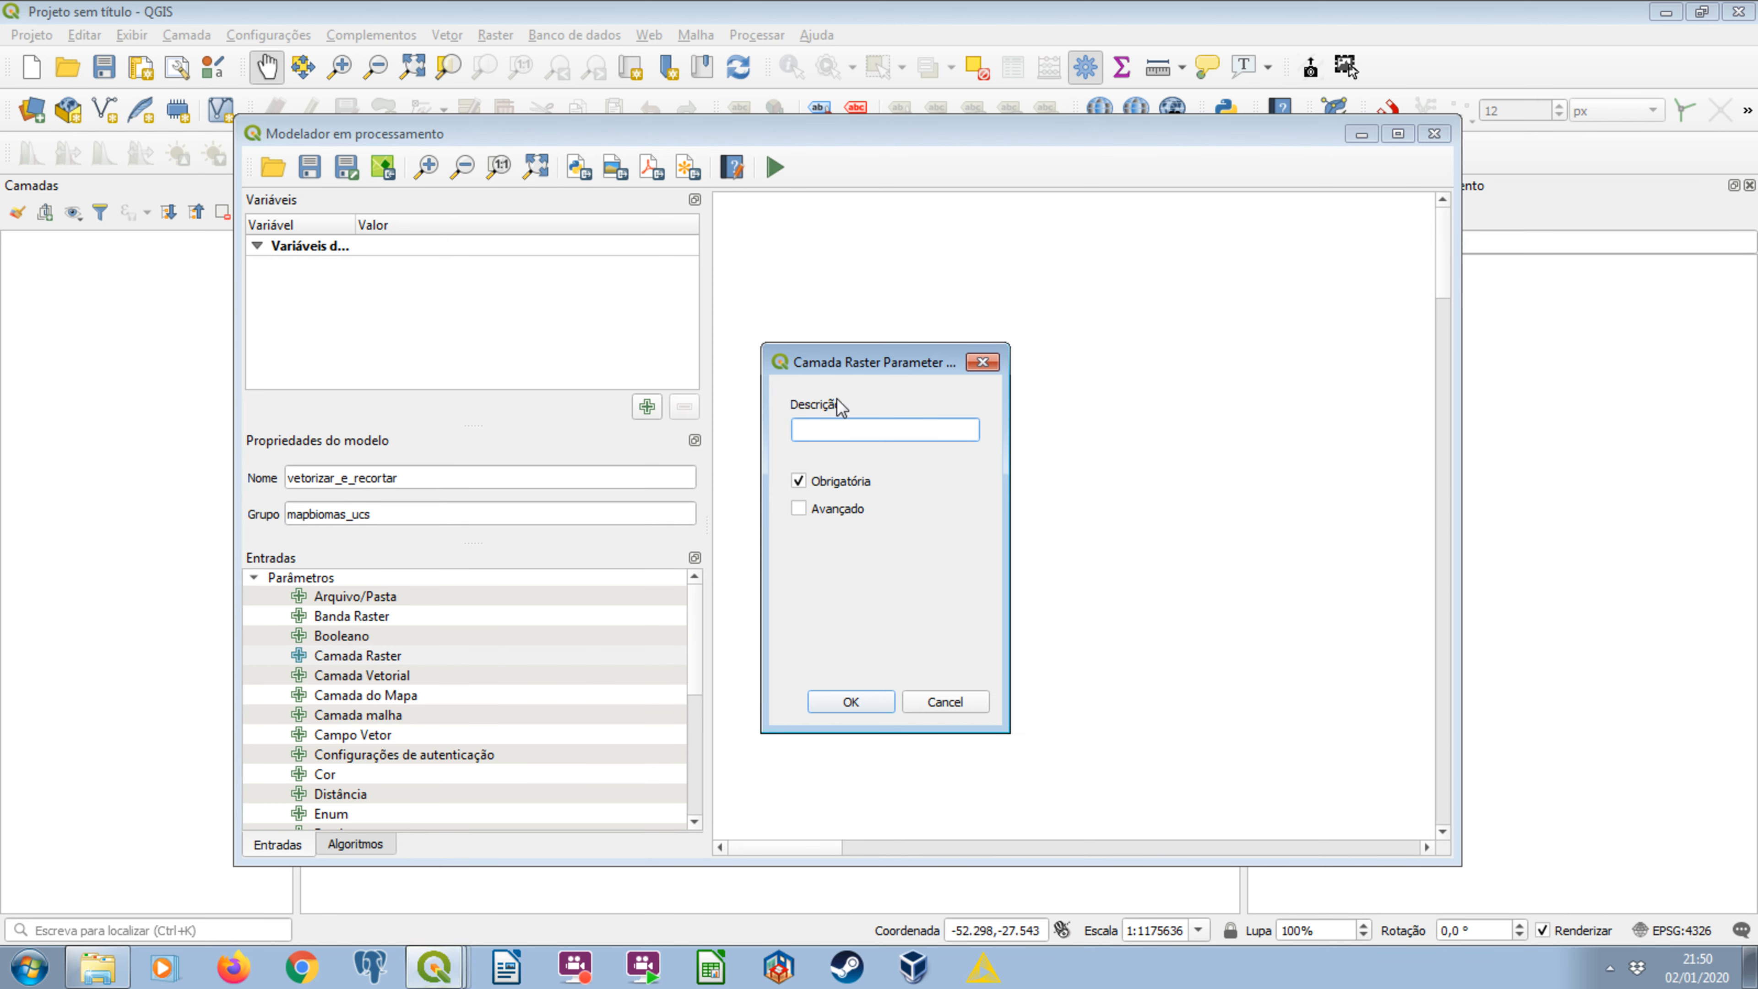
pyautogui.click(982, 364)
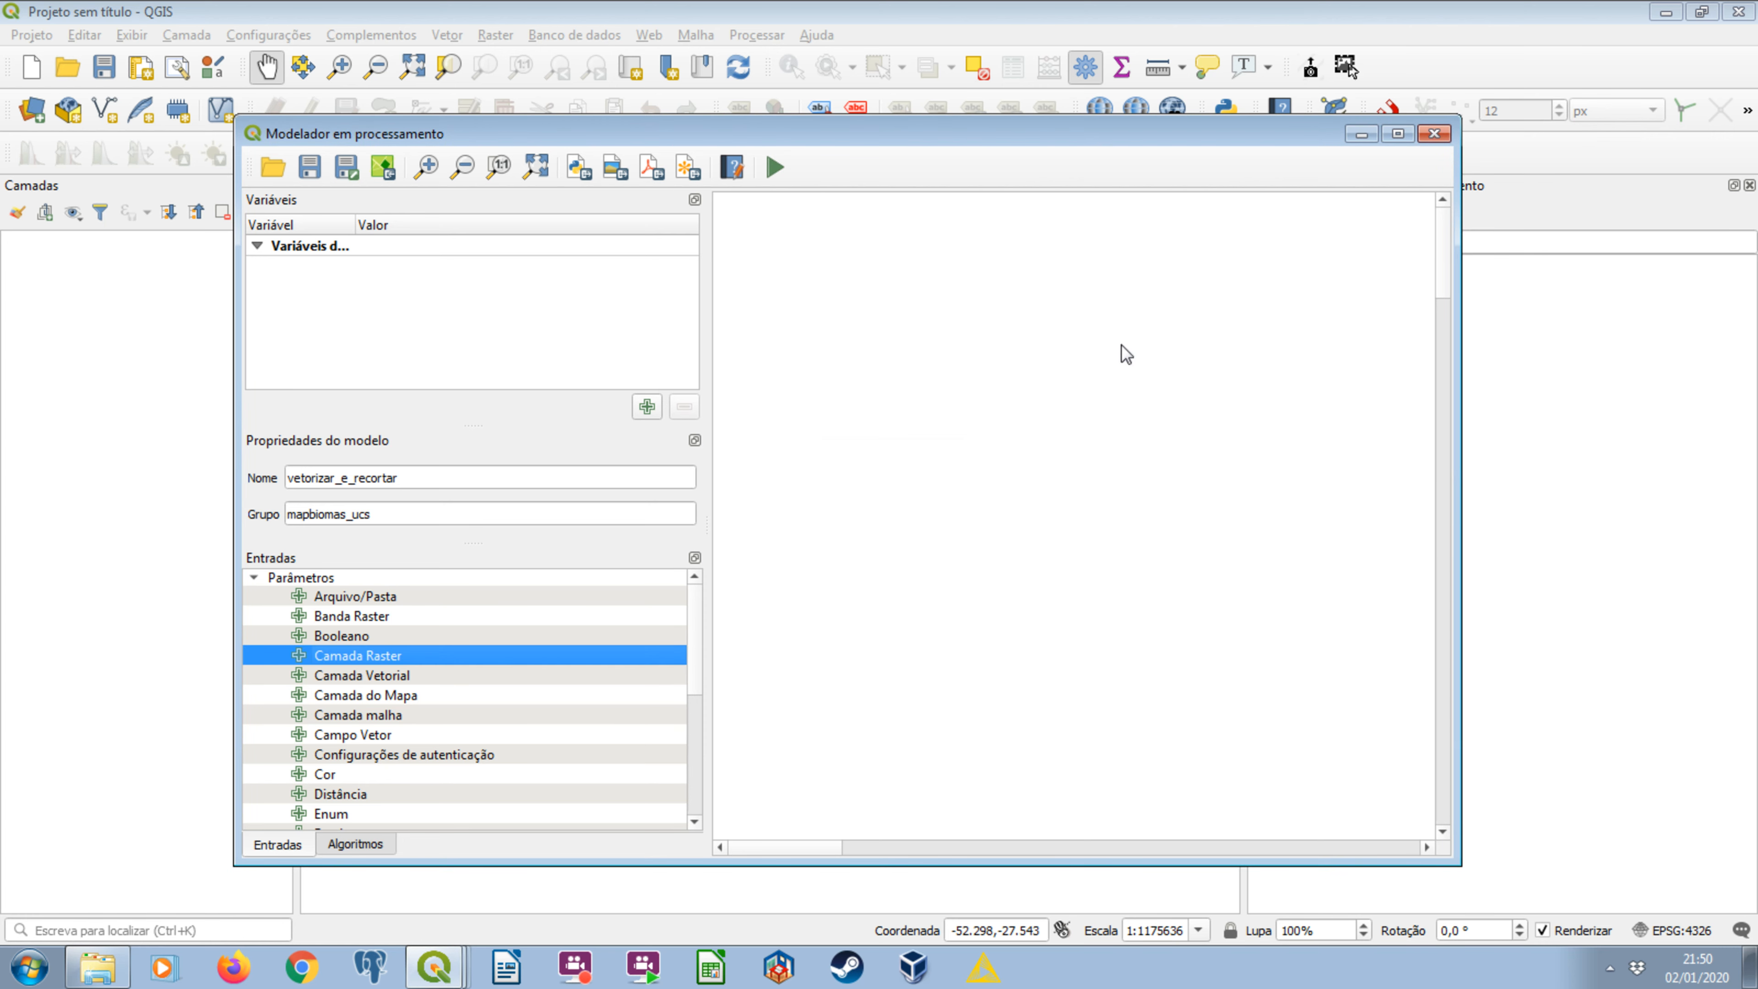
pyautogui.doubleClick(327, 657)
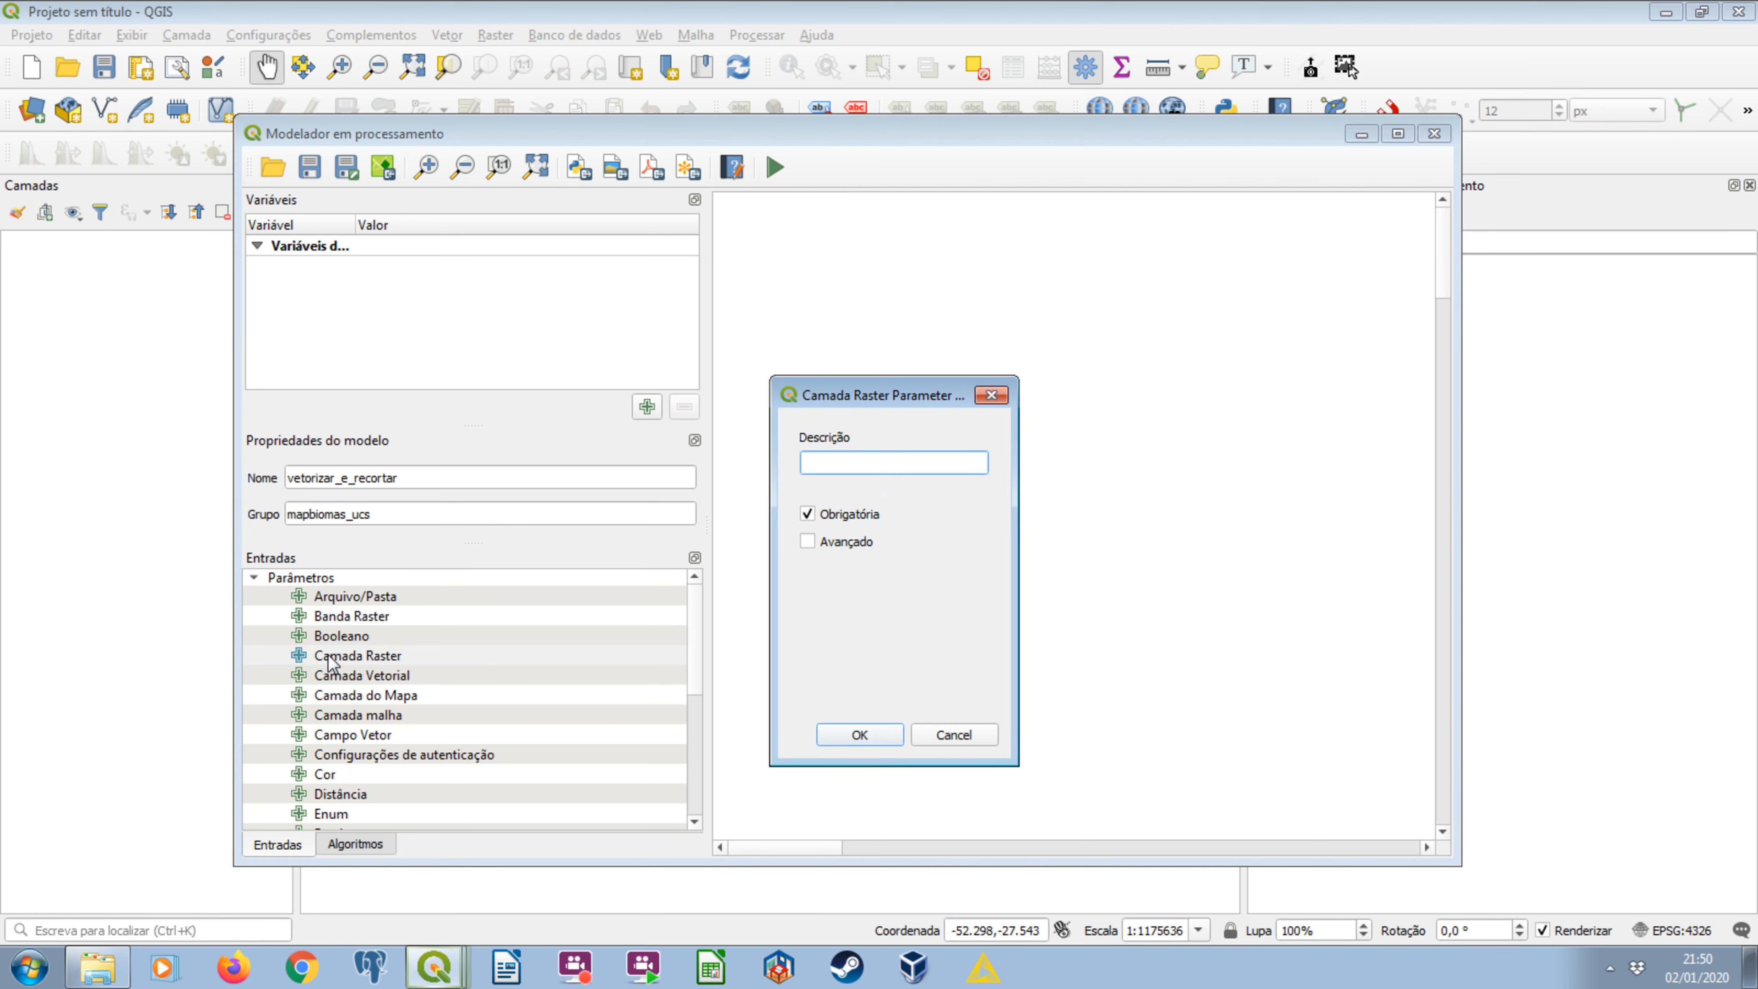
pyautogui.click(991, 395)
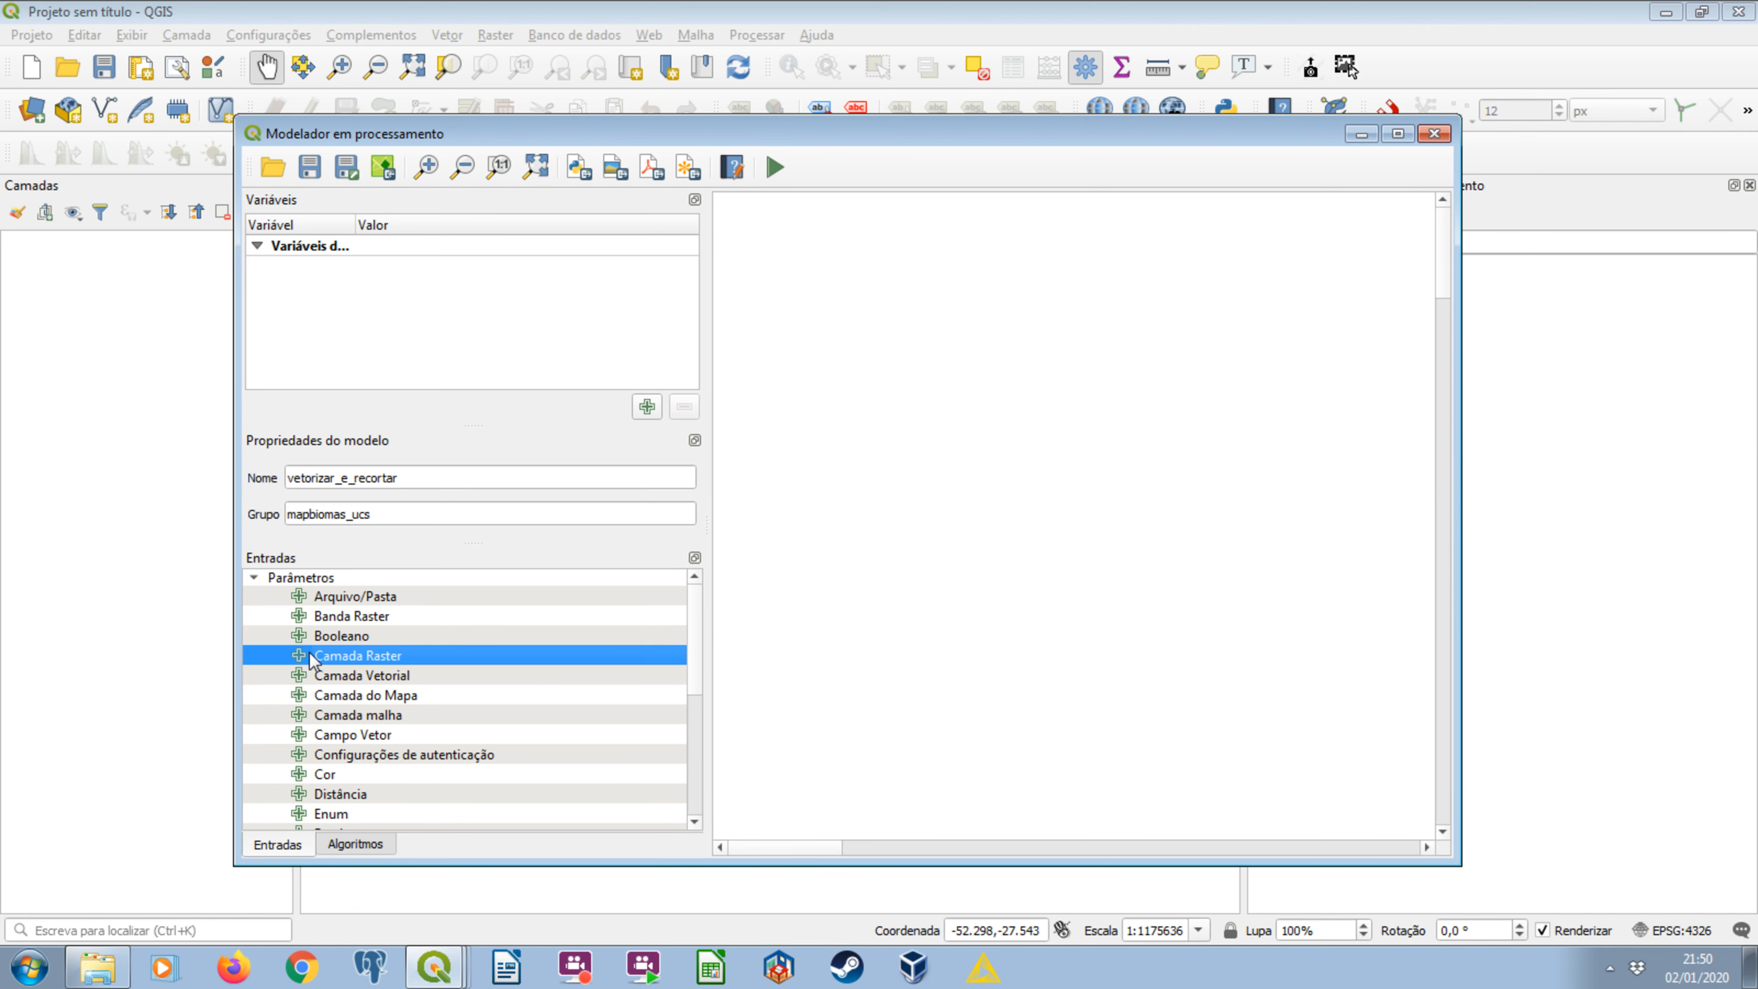
# Add a mandatory raster layer input named raster_para_vetorizar and place it near the top of the model canvas.
pyautogui.moveTo(321, 667); pyautogui.dragTo(814, 408)
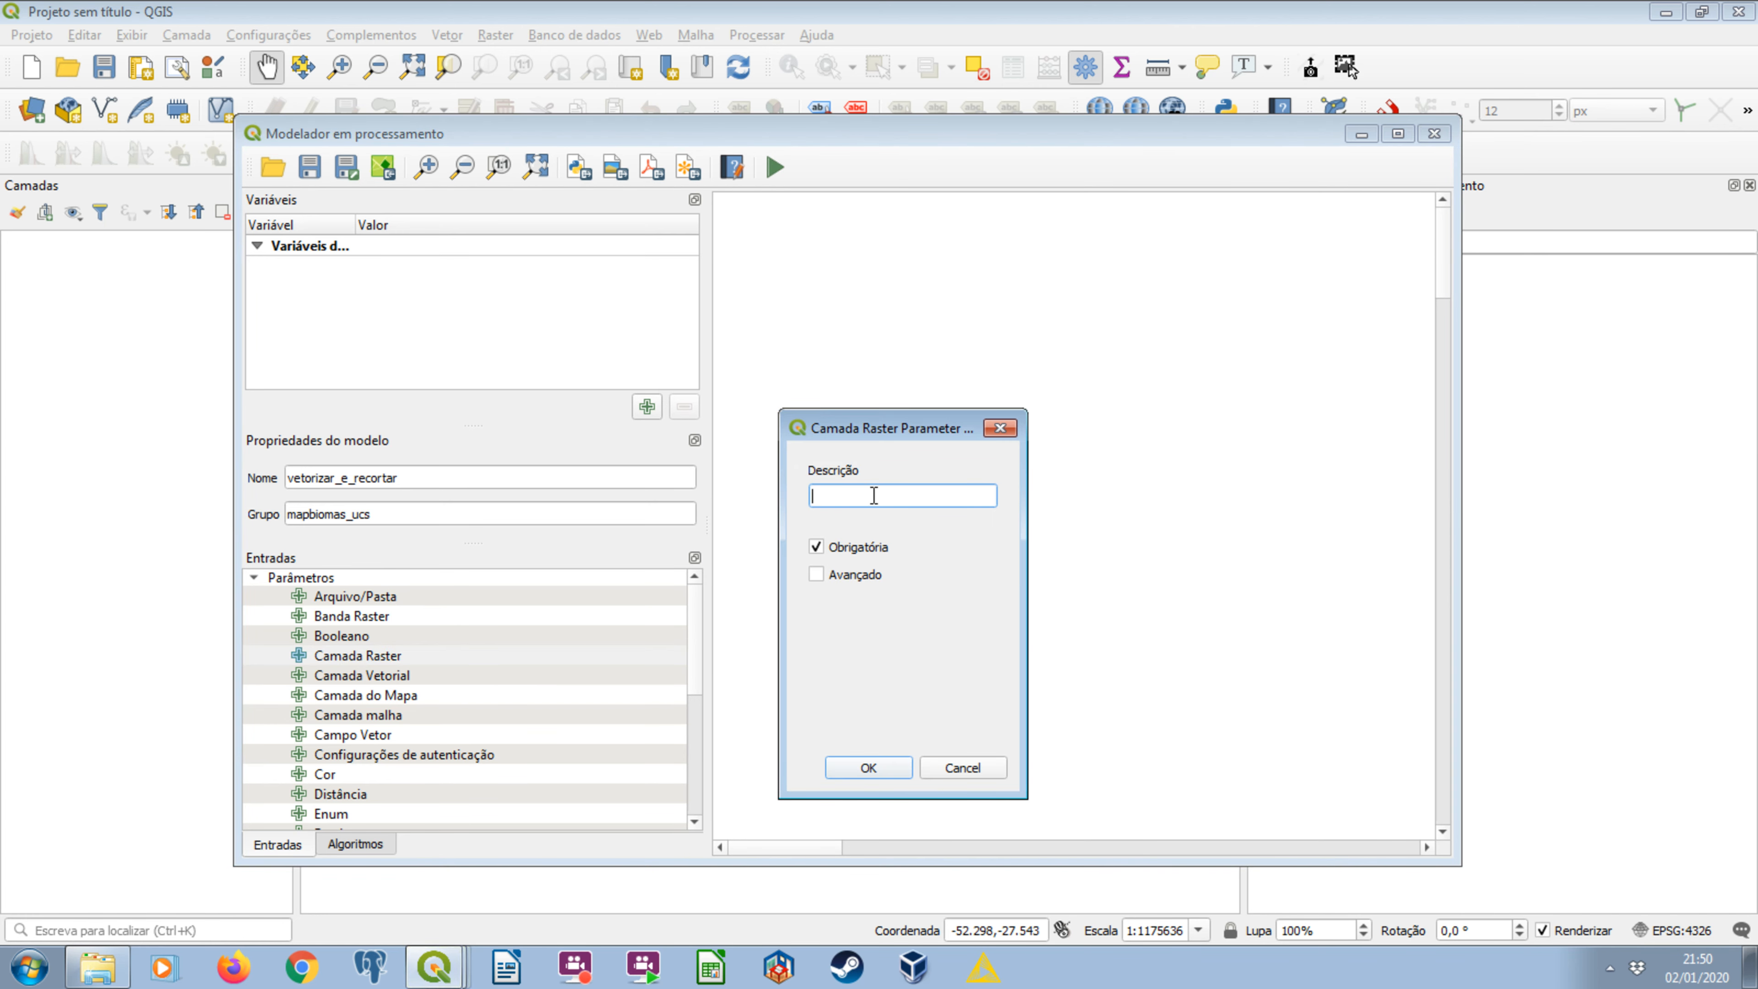
pyautogui.write('raster_para_vetorizar')
pyautogui.click(868, 766)
pyautogui.moveTo(824, 398); pyautogui.dragTo(895, 245)
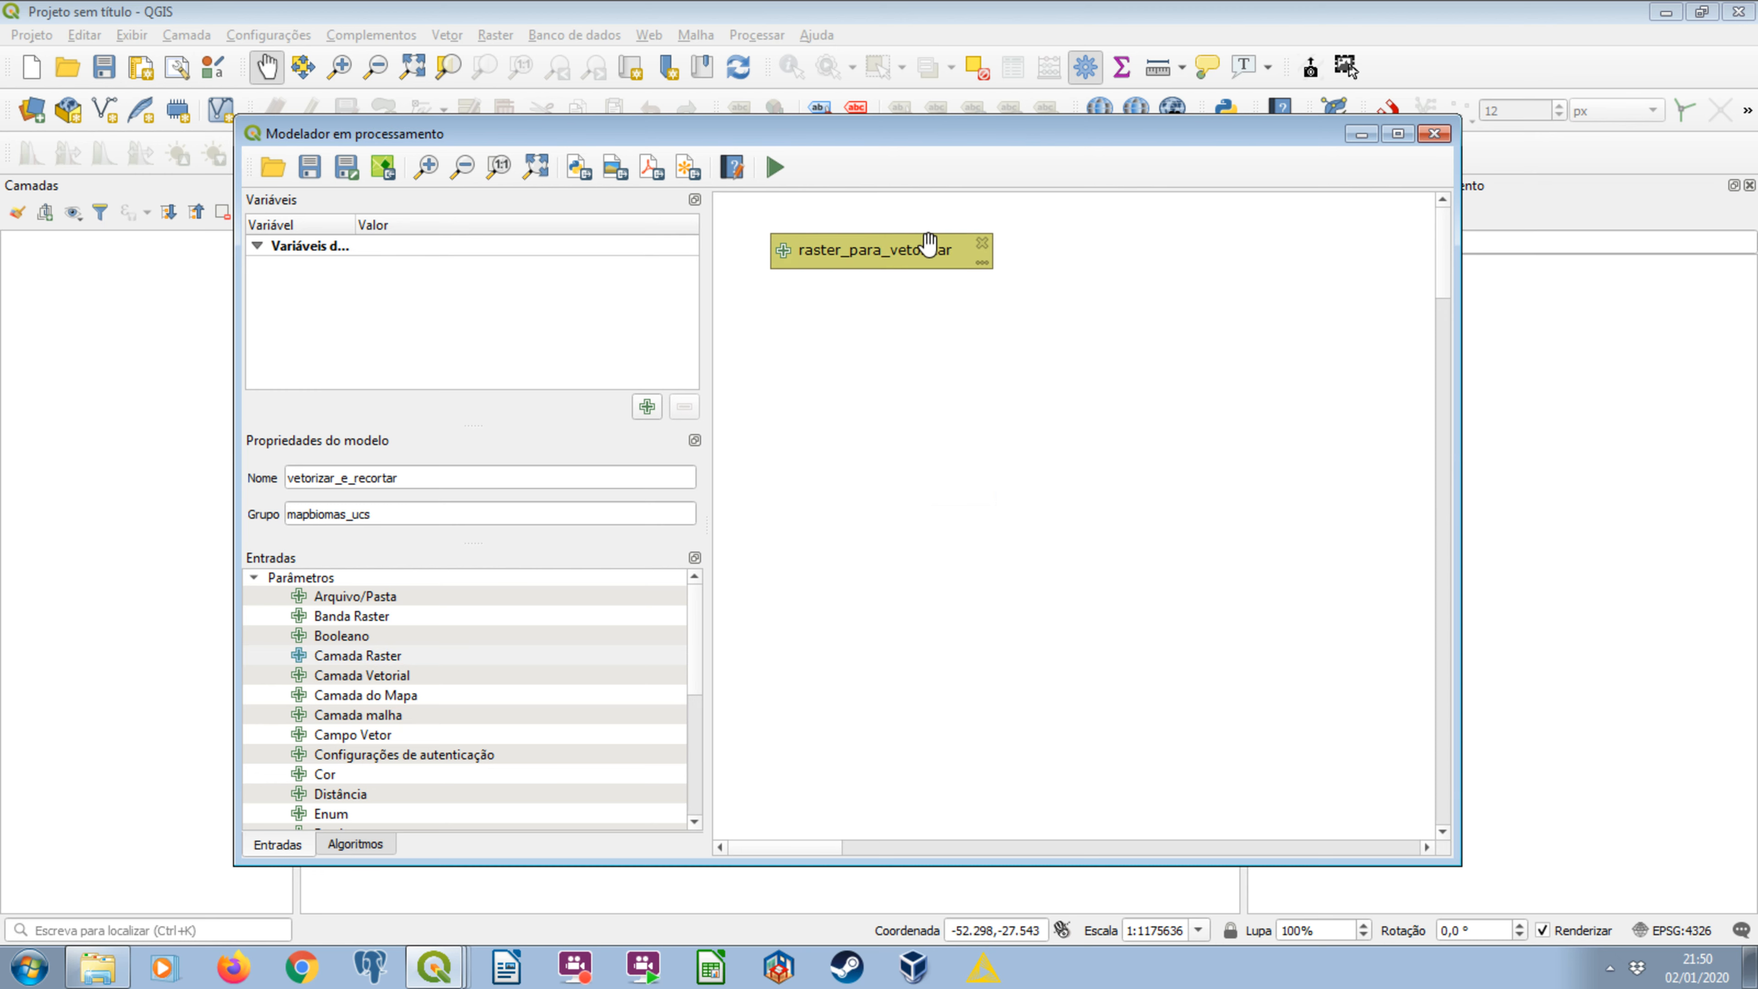
# Review the yearly clipped rasters in the mapbiomas_raster_recortado folder in Windows Explorer and return to the modeler.
pyautogui.click(97, 966)
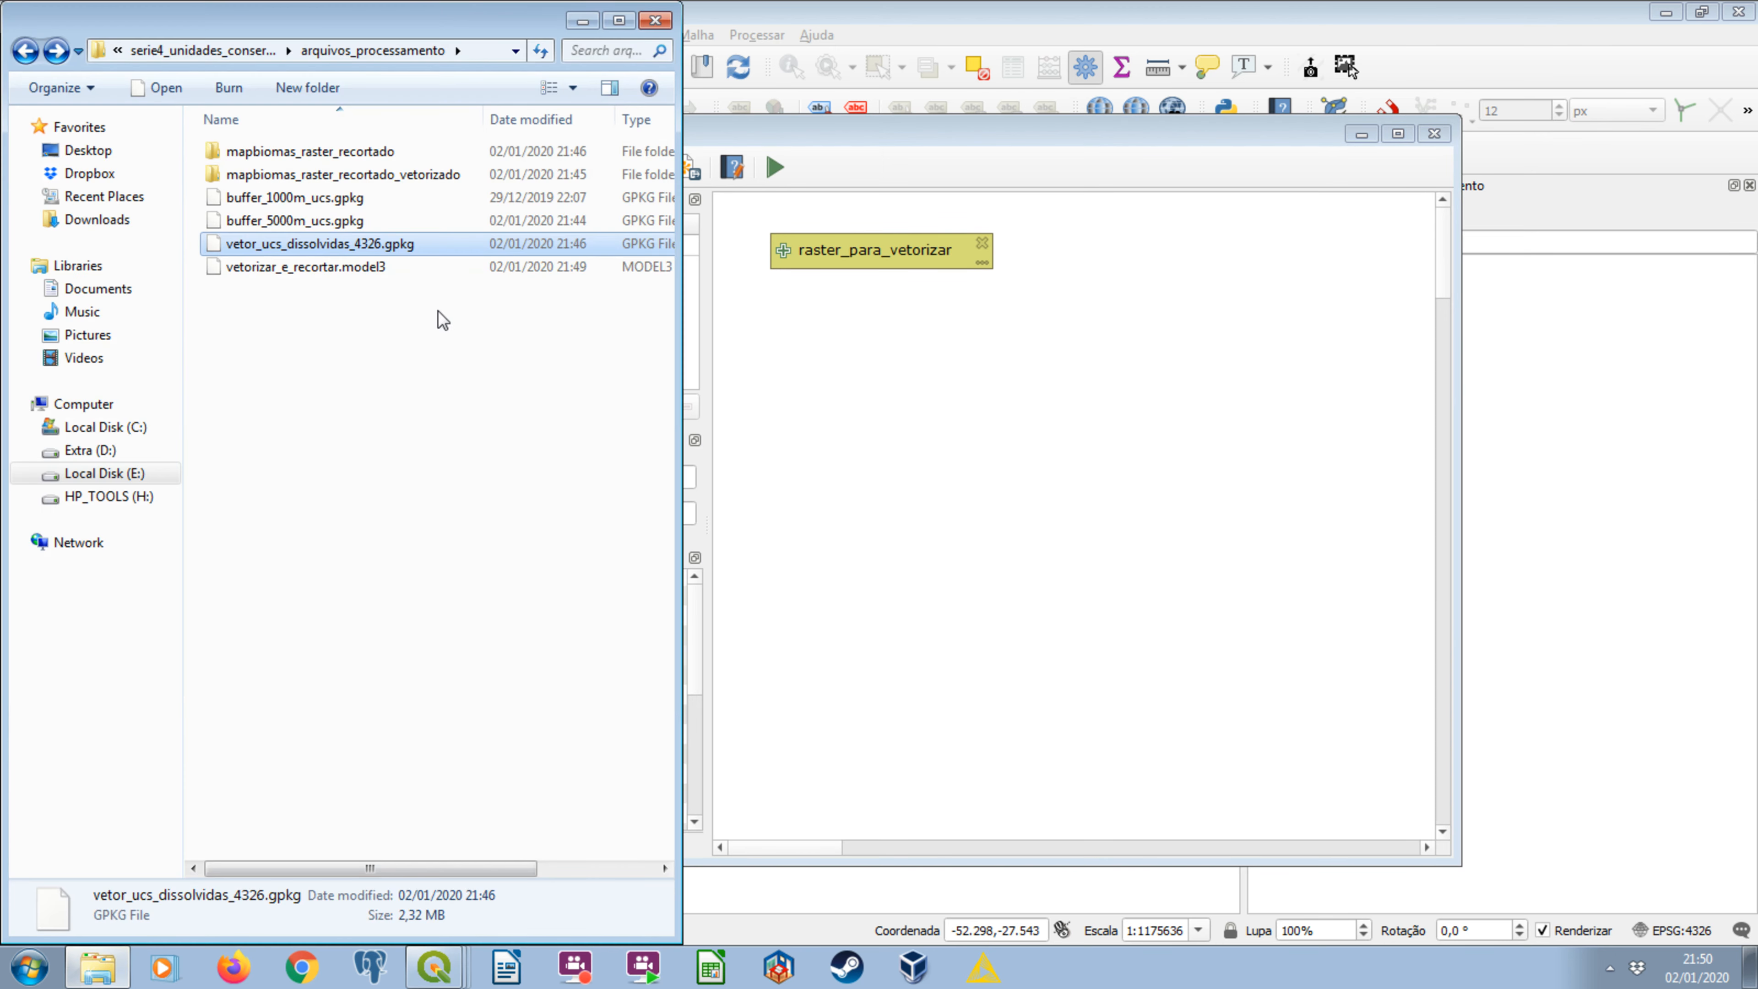
pyautogui.doubleClick(361, 158)
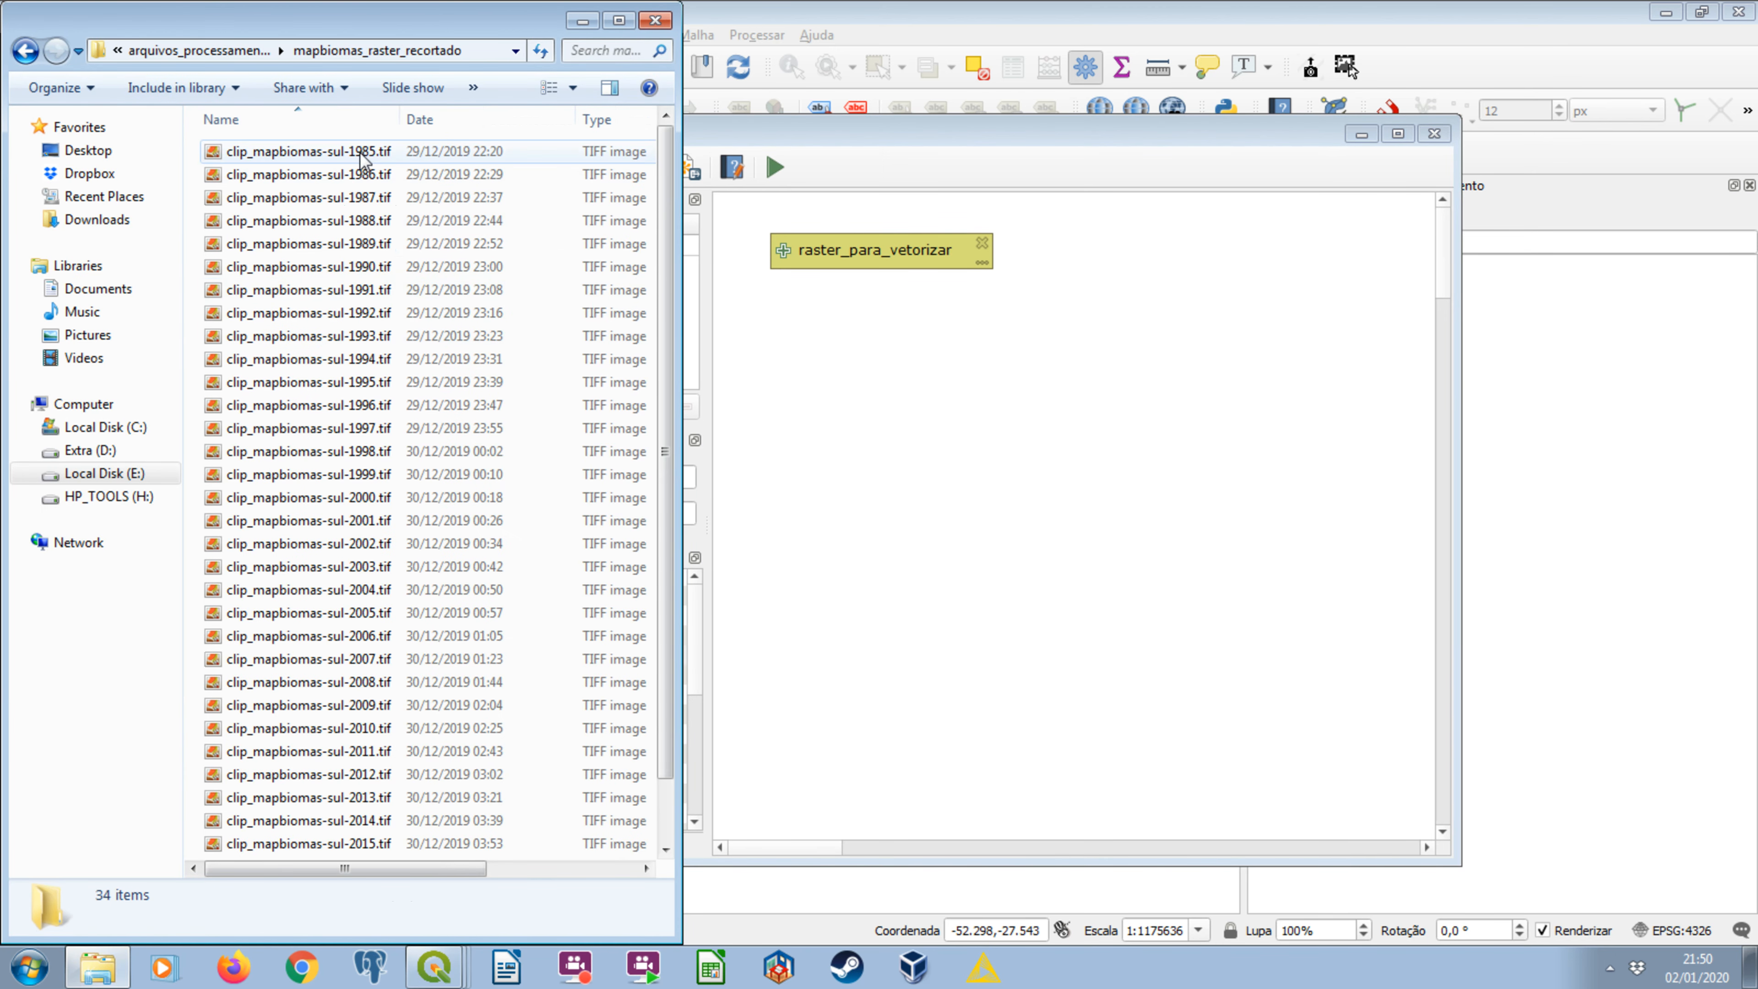
pyautogui.scroll(-1, 353, 532)
pyautogui.scroll(1, 346, 537)
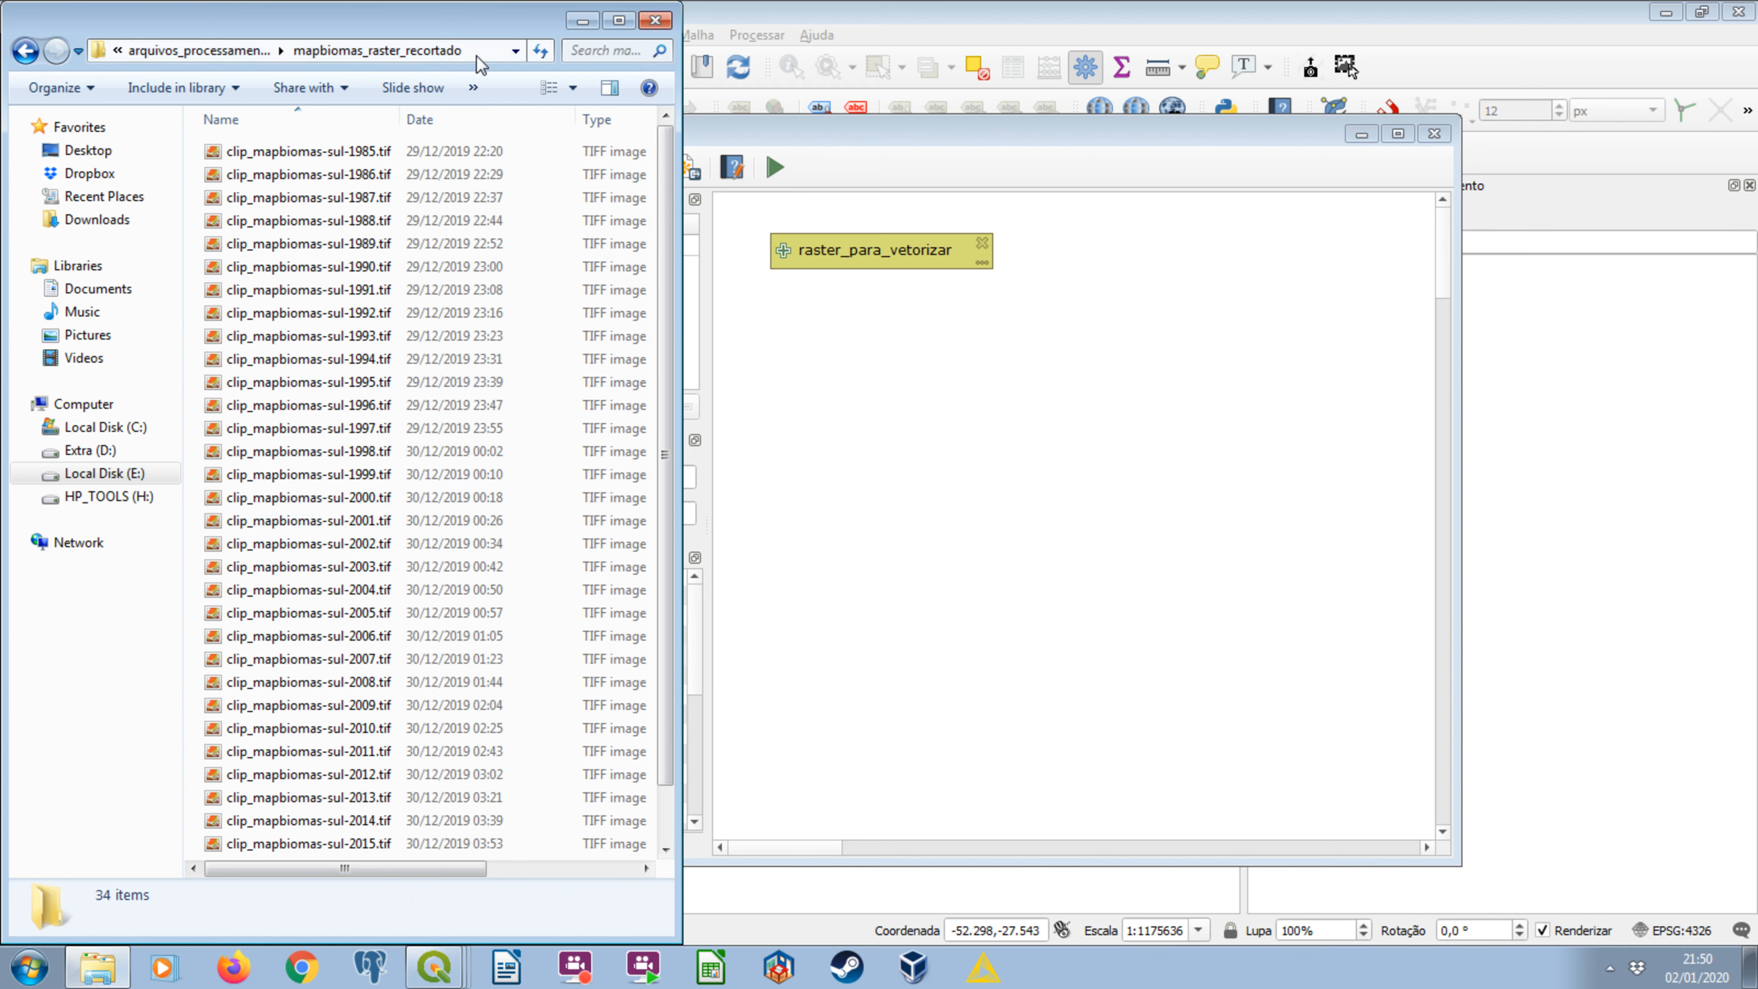
pyautogui.click(579, 20)
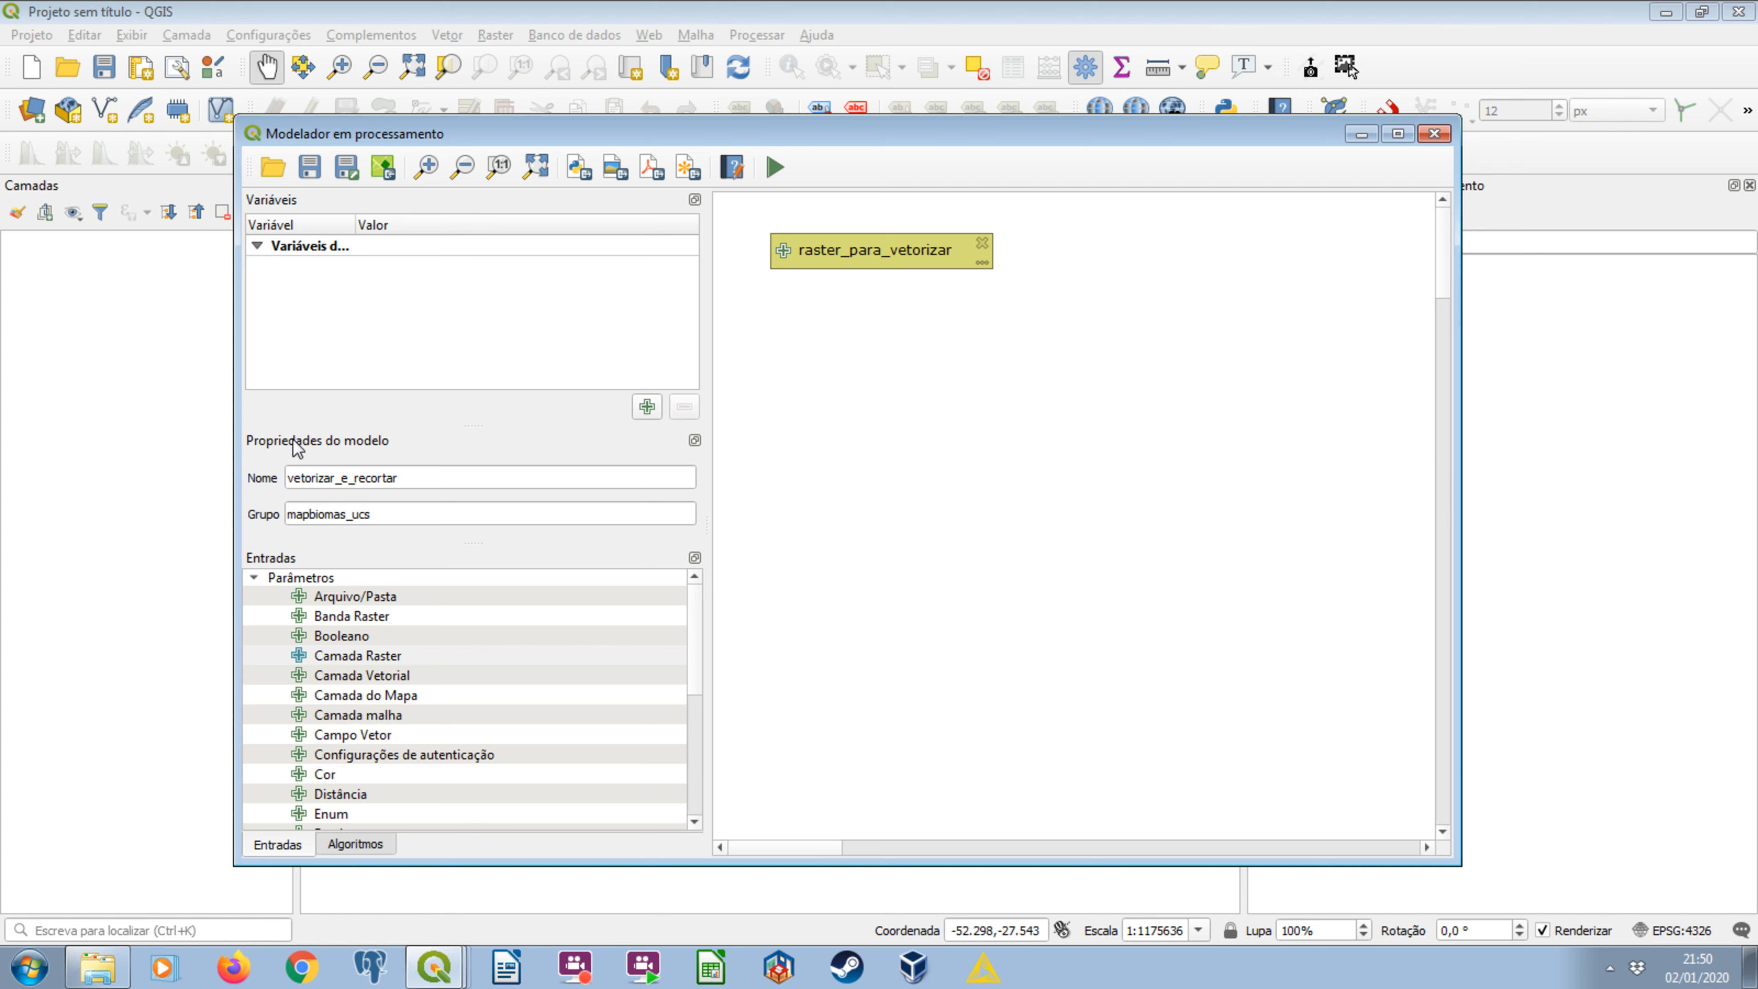
# Add a mandatory polygon vector layer input named vetor_mascara and line it up beside raster_para_vetorizar on the canvas.
pyautogui.moveTo(842, 245); pyautogui.dragTo(817, 232)
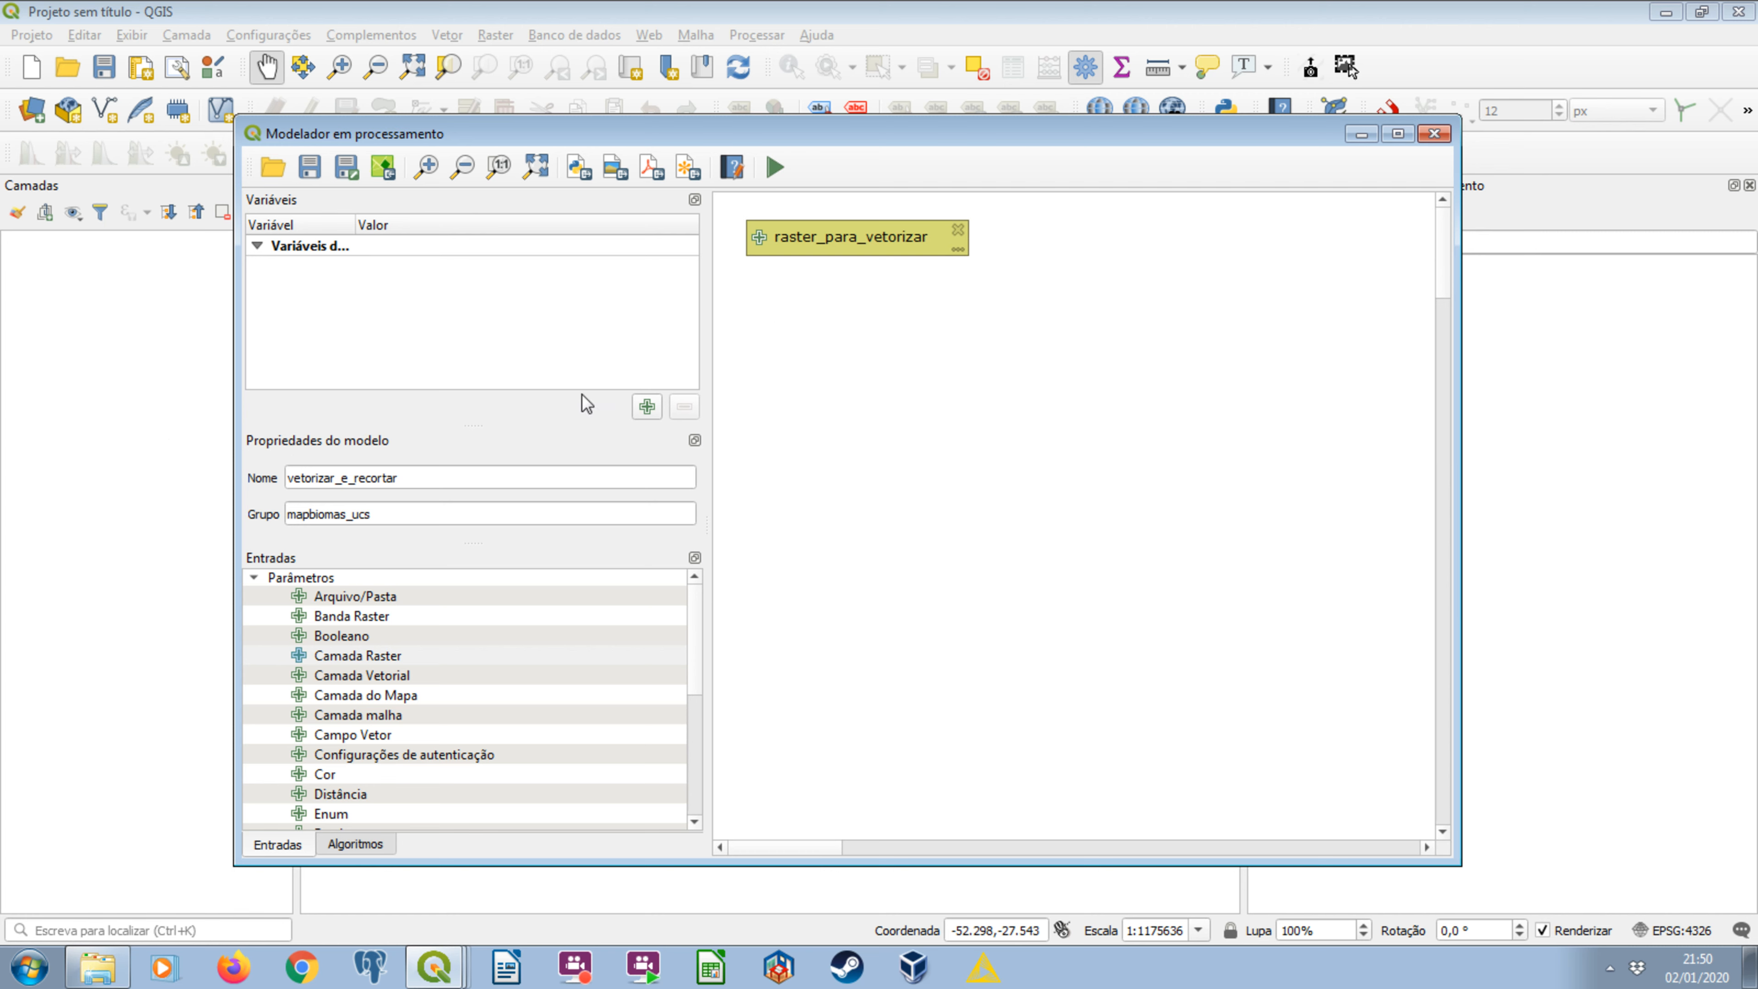
pyautogui.click(378, 675)
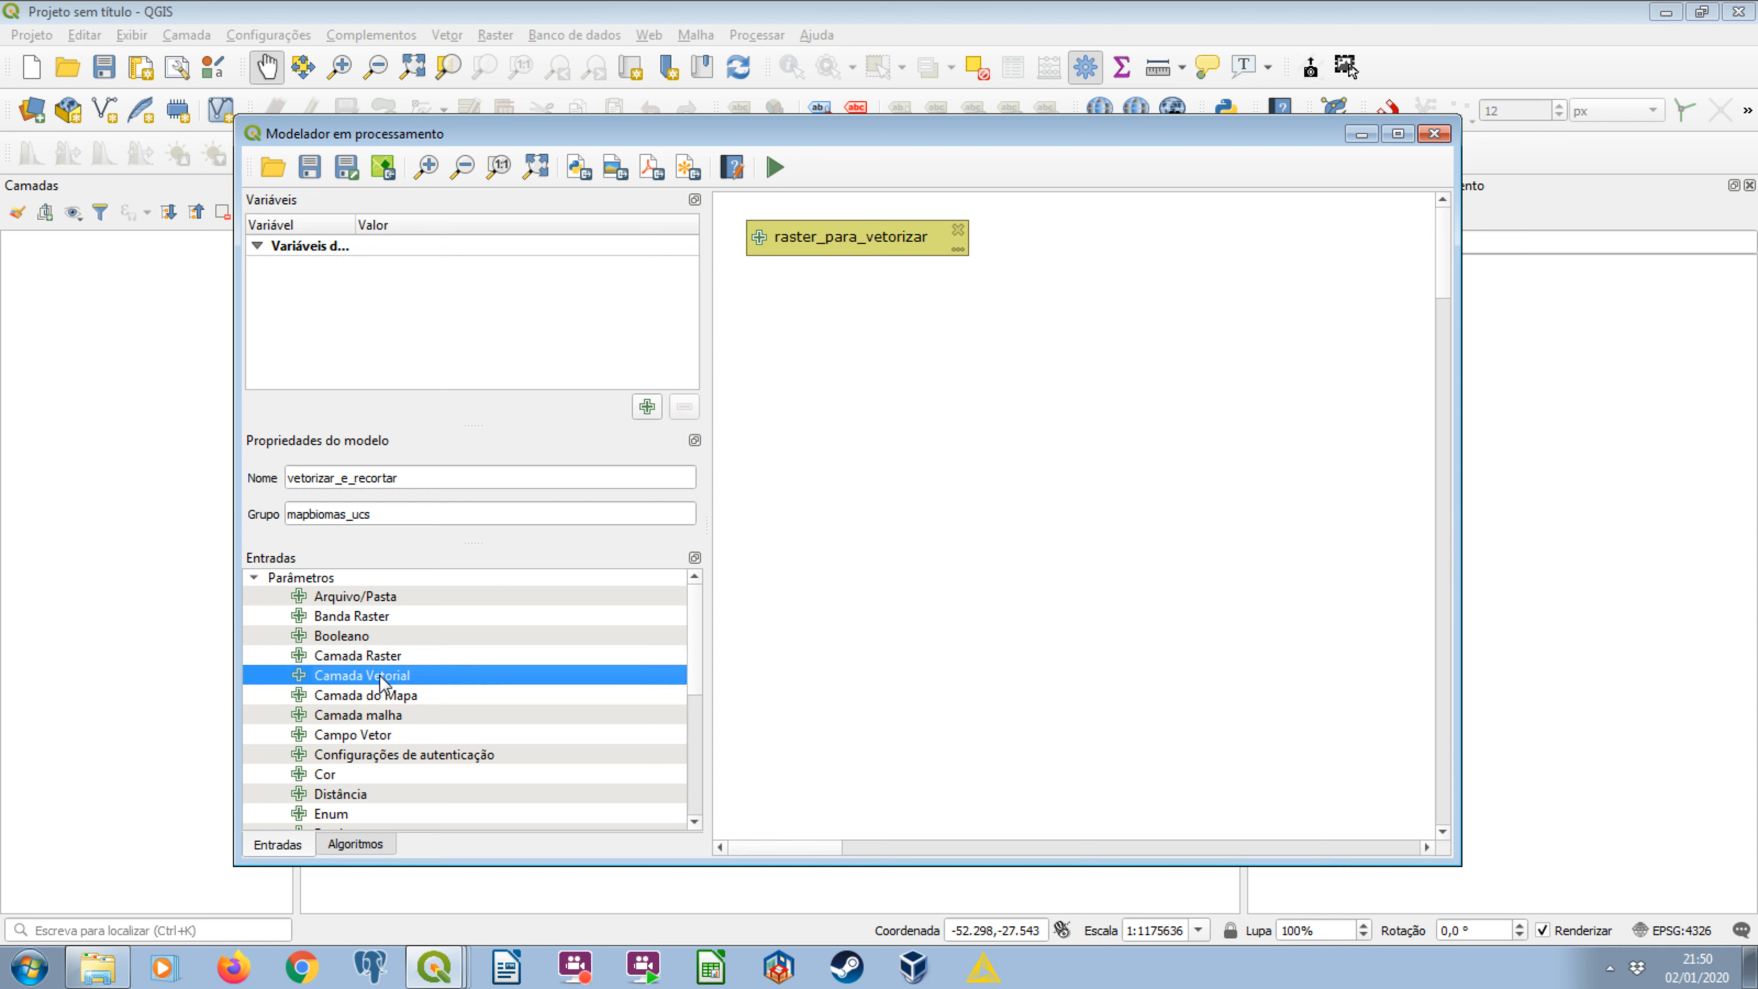
pyautogui.doubleClick(381, 682)
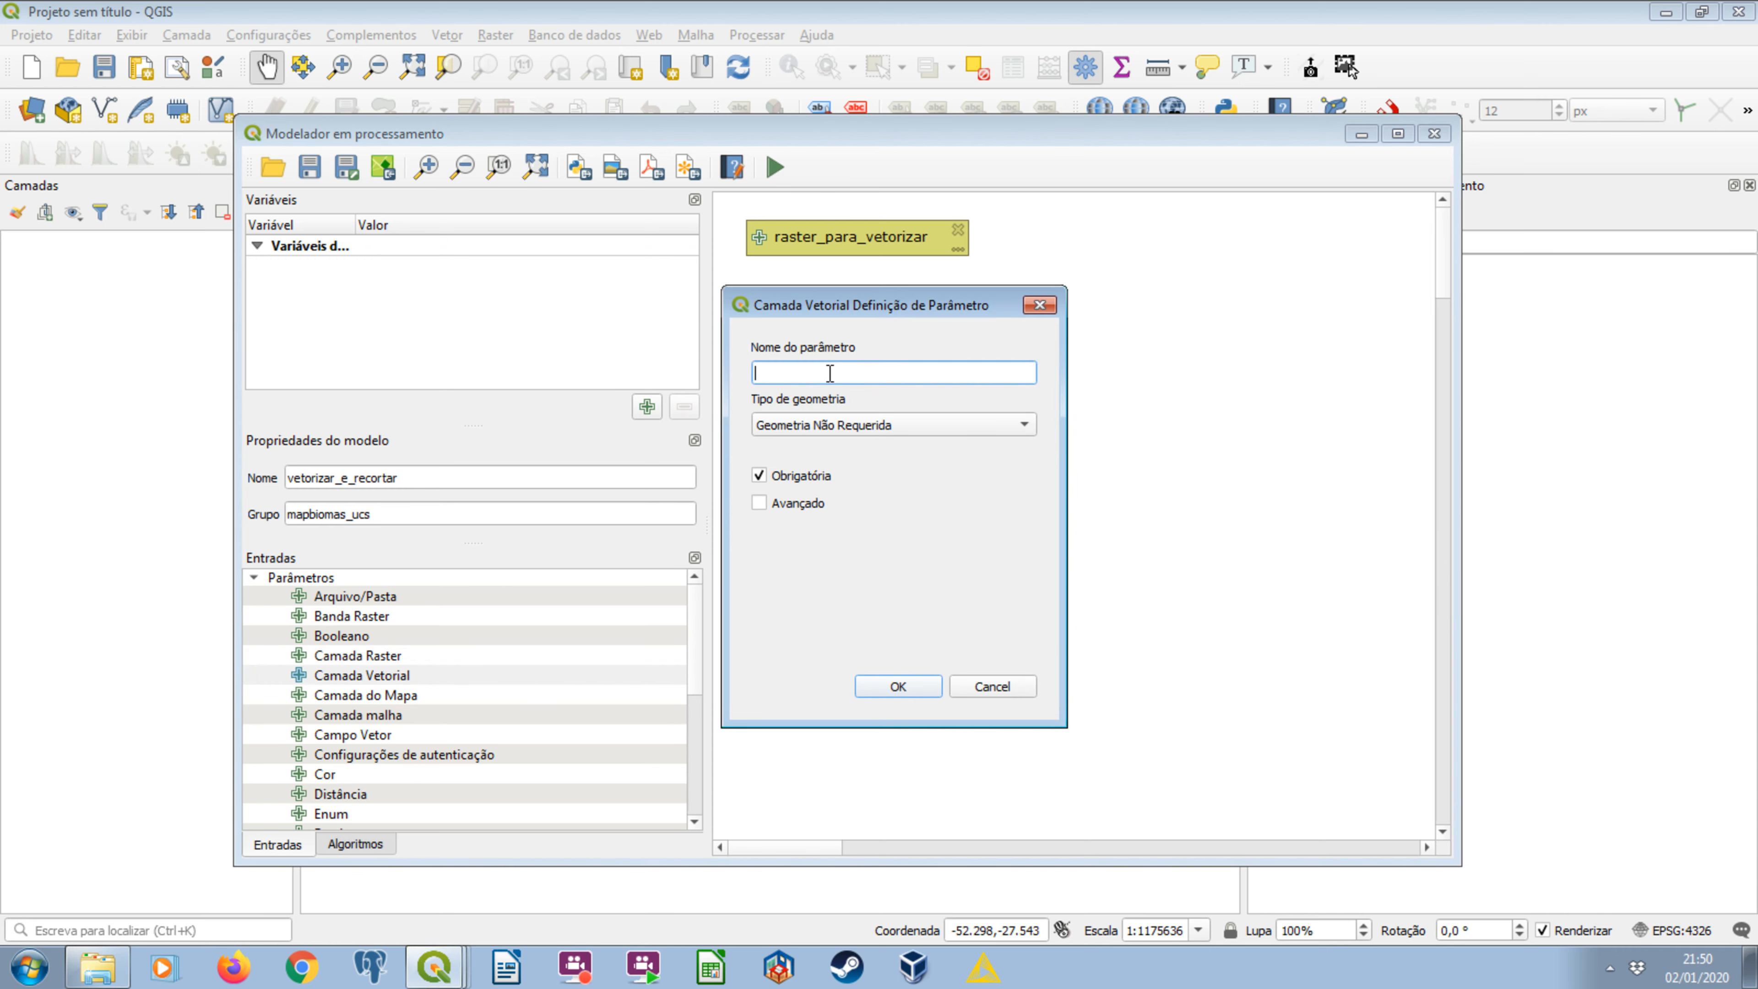
pyautogui.write('vetor_mascara')
pyautogui.click(856, 423)
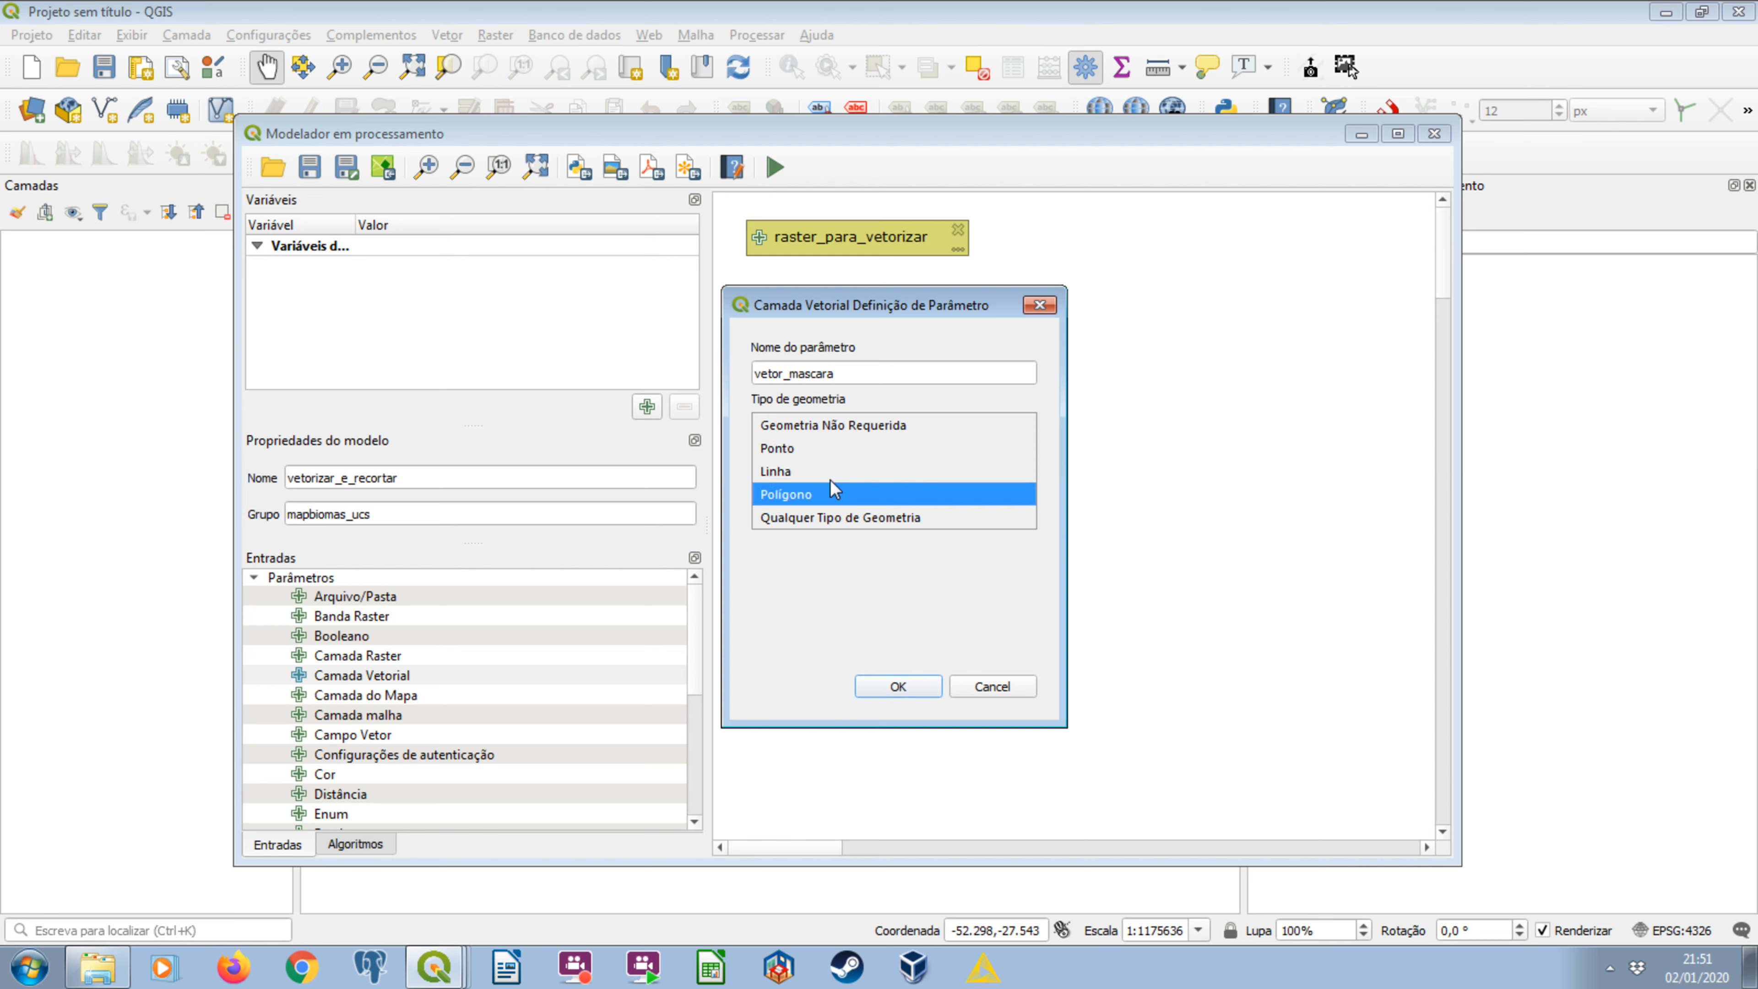
pyautogui.click(833, 493)
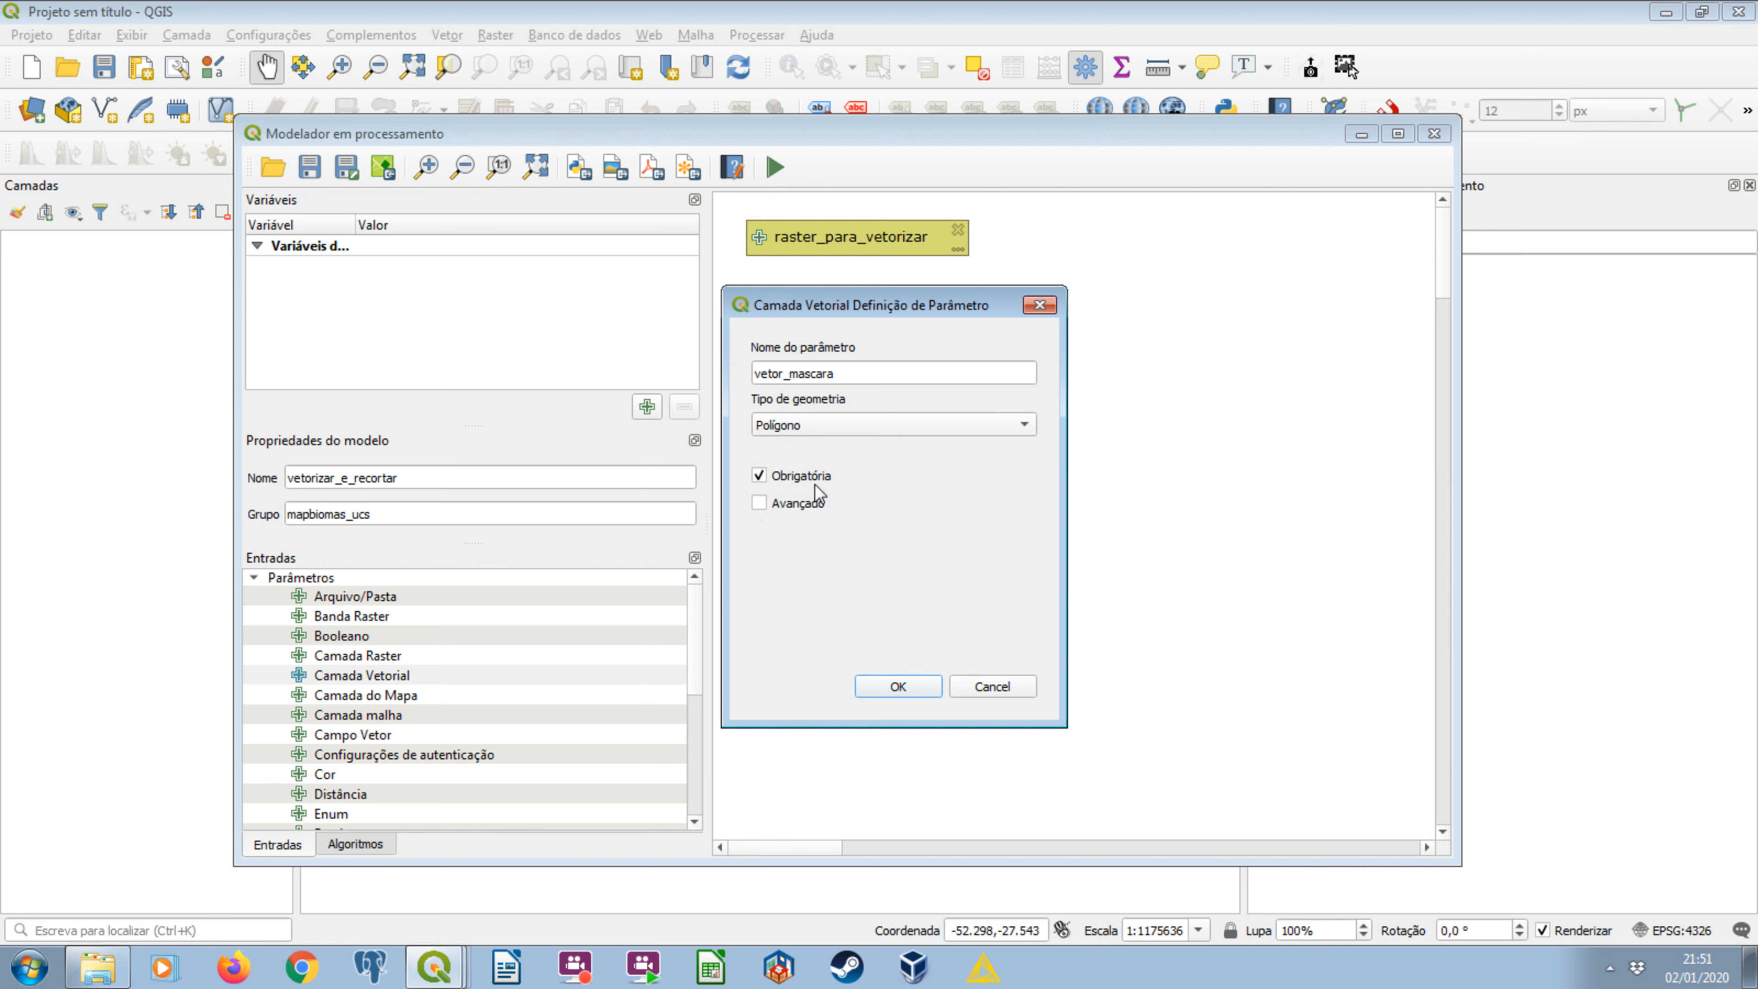
pyautogui.click(896, 684)
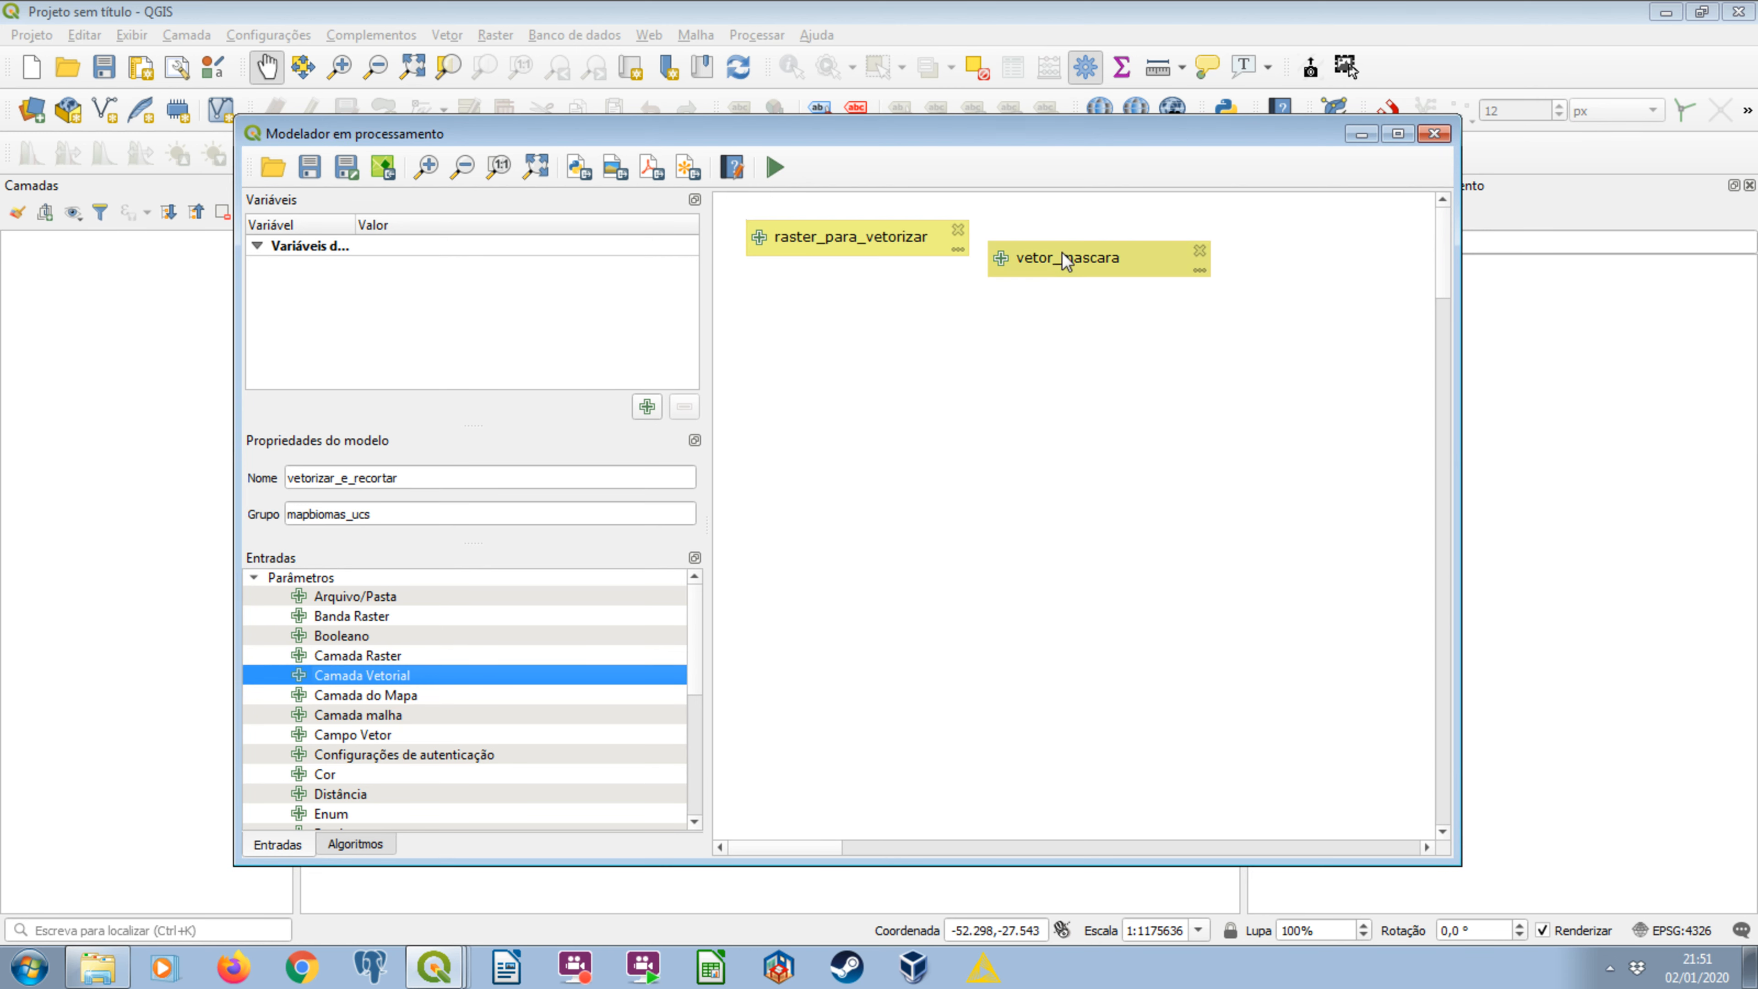
pyautogui.moveTo(1061, 251); pyautogui.dragTo(1107, 234)
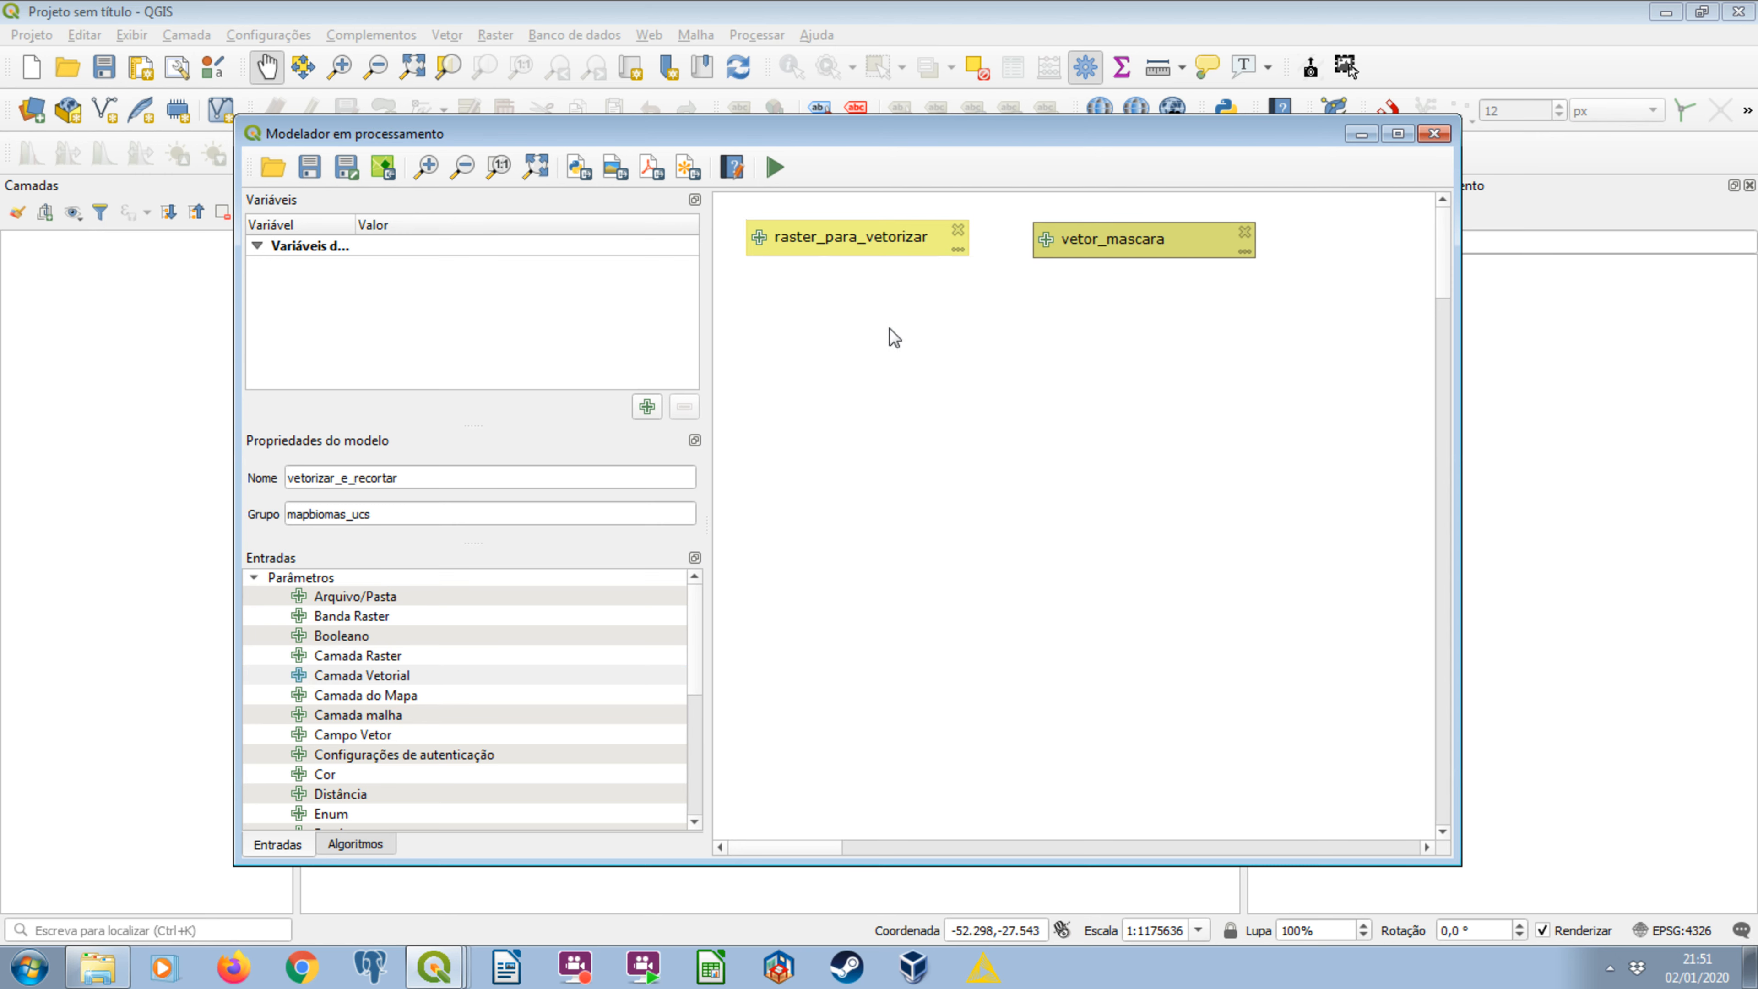
# Check in Windows Explorer the source data for both inputs, the clipped rasters and vetor_ucs_dissolvidas_4326.gpkg, and return to the modeler.
pyautogui.click(863, 230)
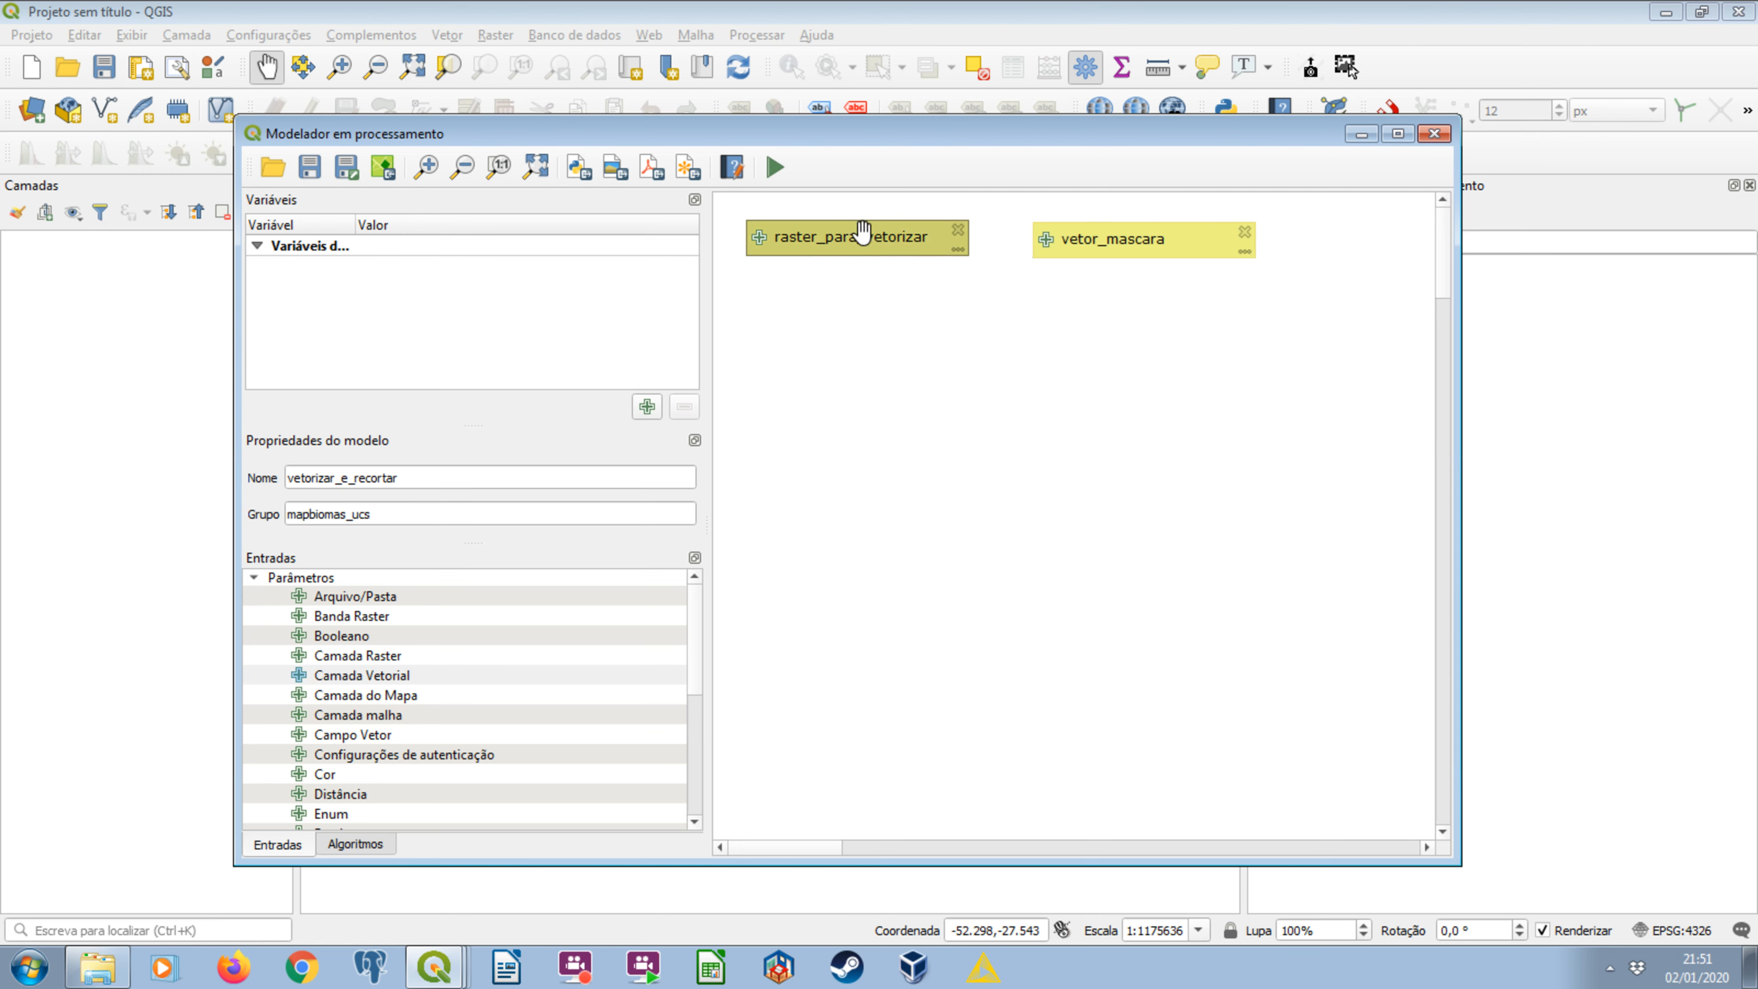
pyautogui.click(122, 964)
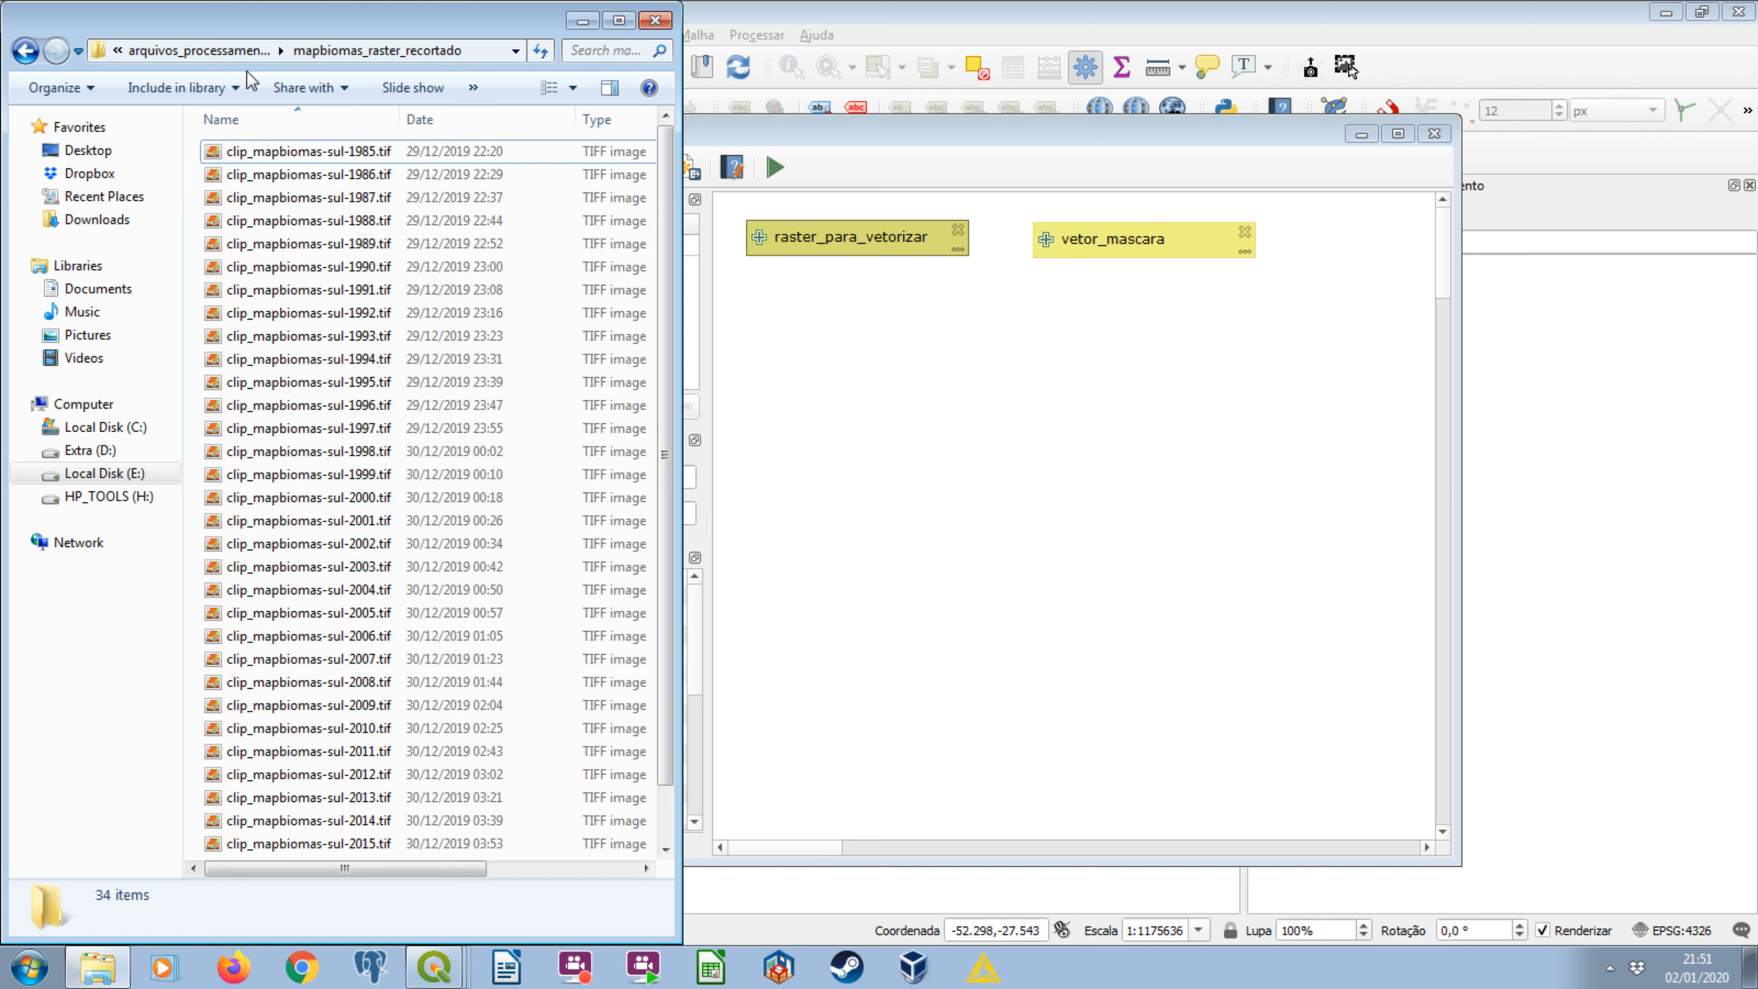
pyautogui.click(26, 51)
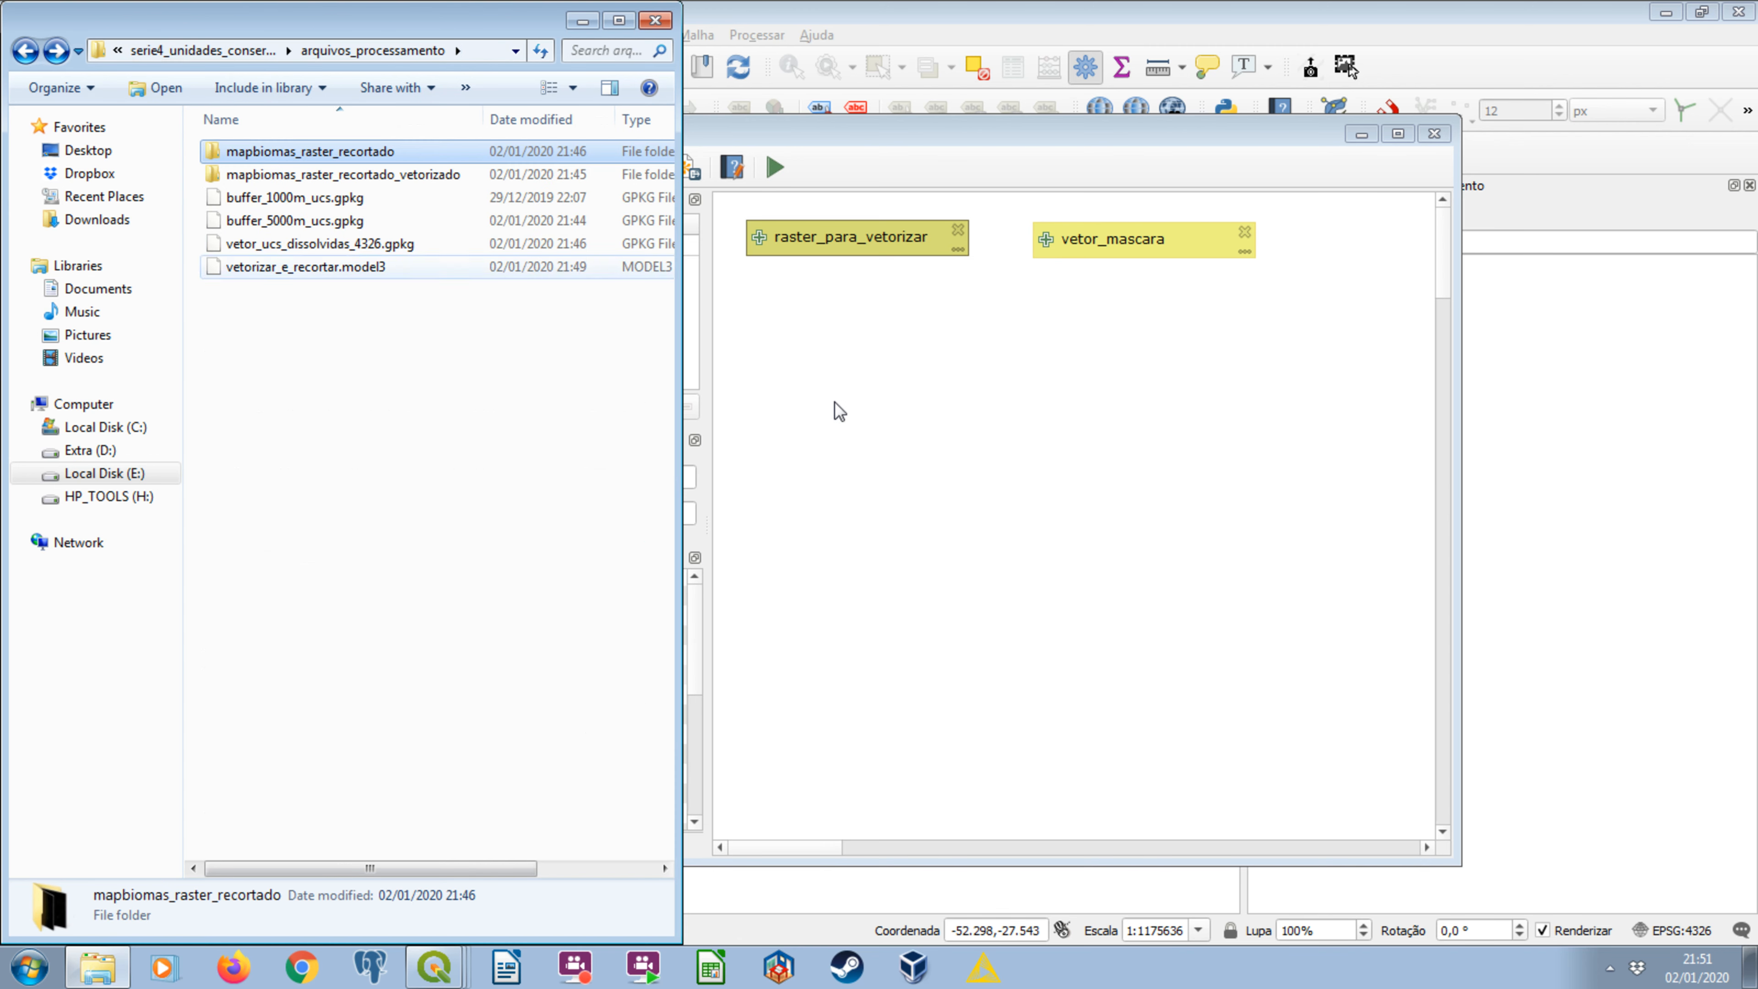
pyautogui.click(286, 243)
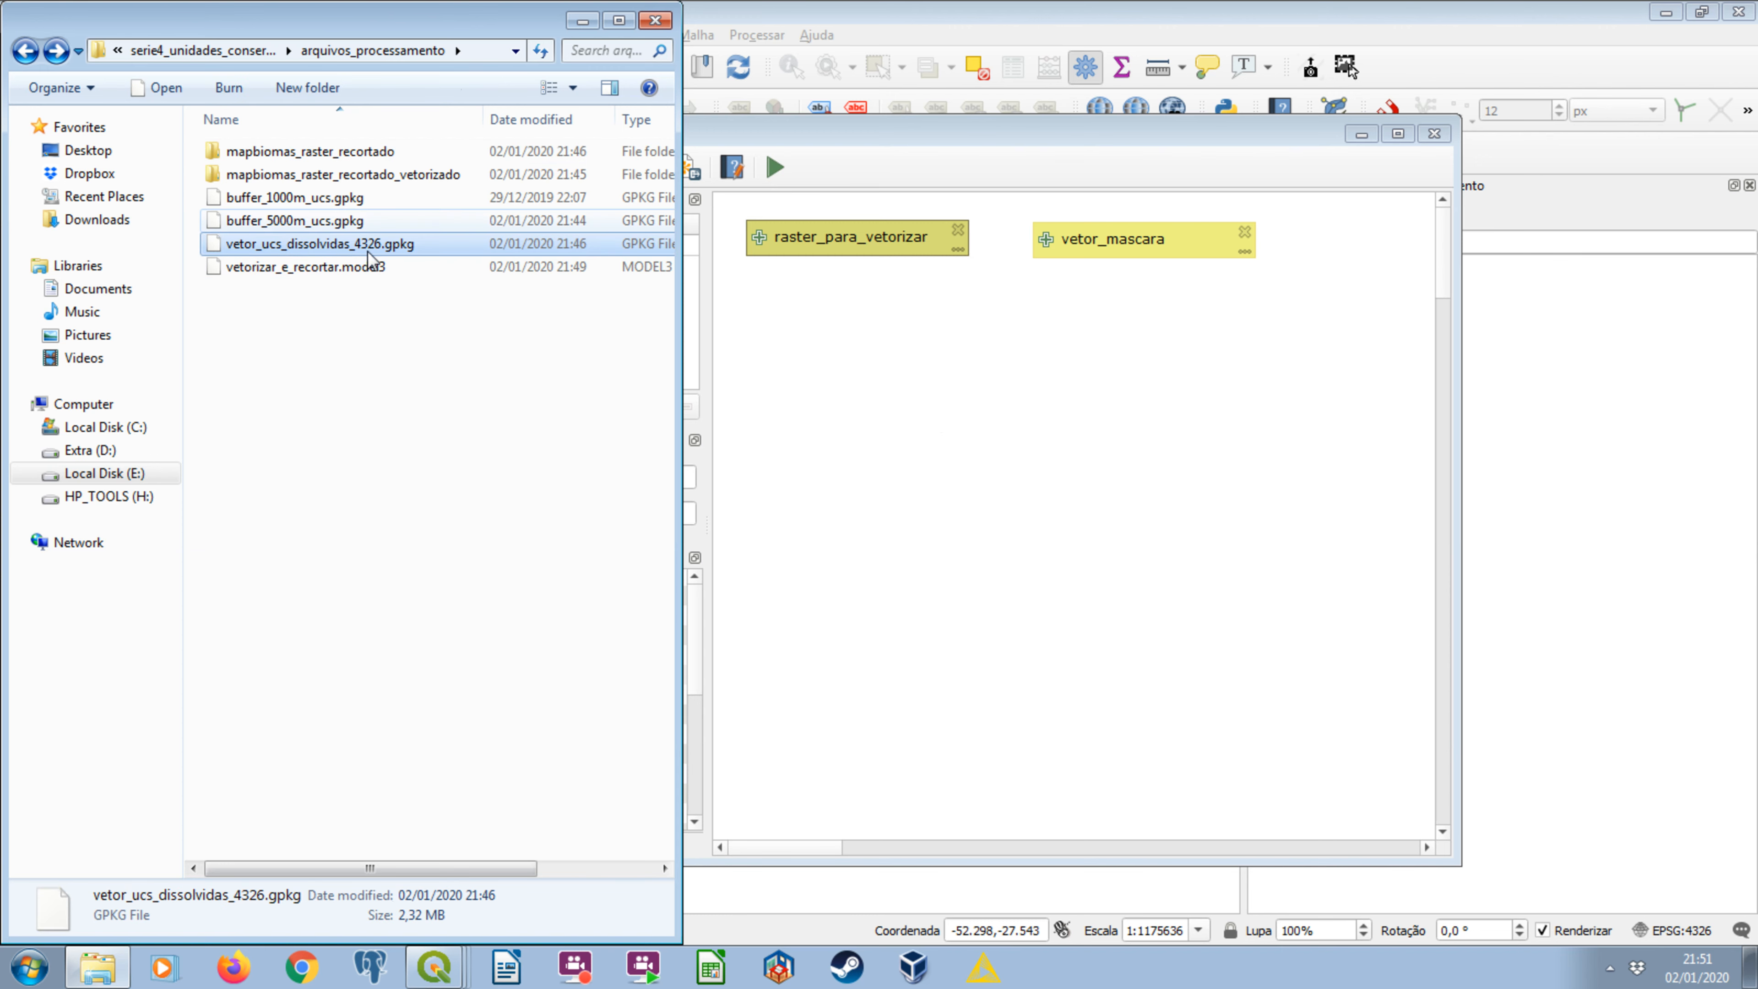
pyautogui.click(583, 20)
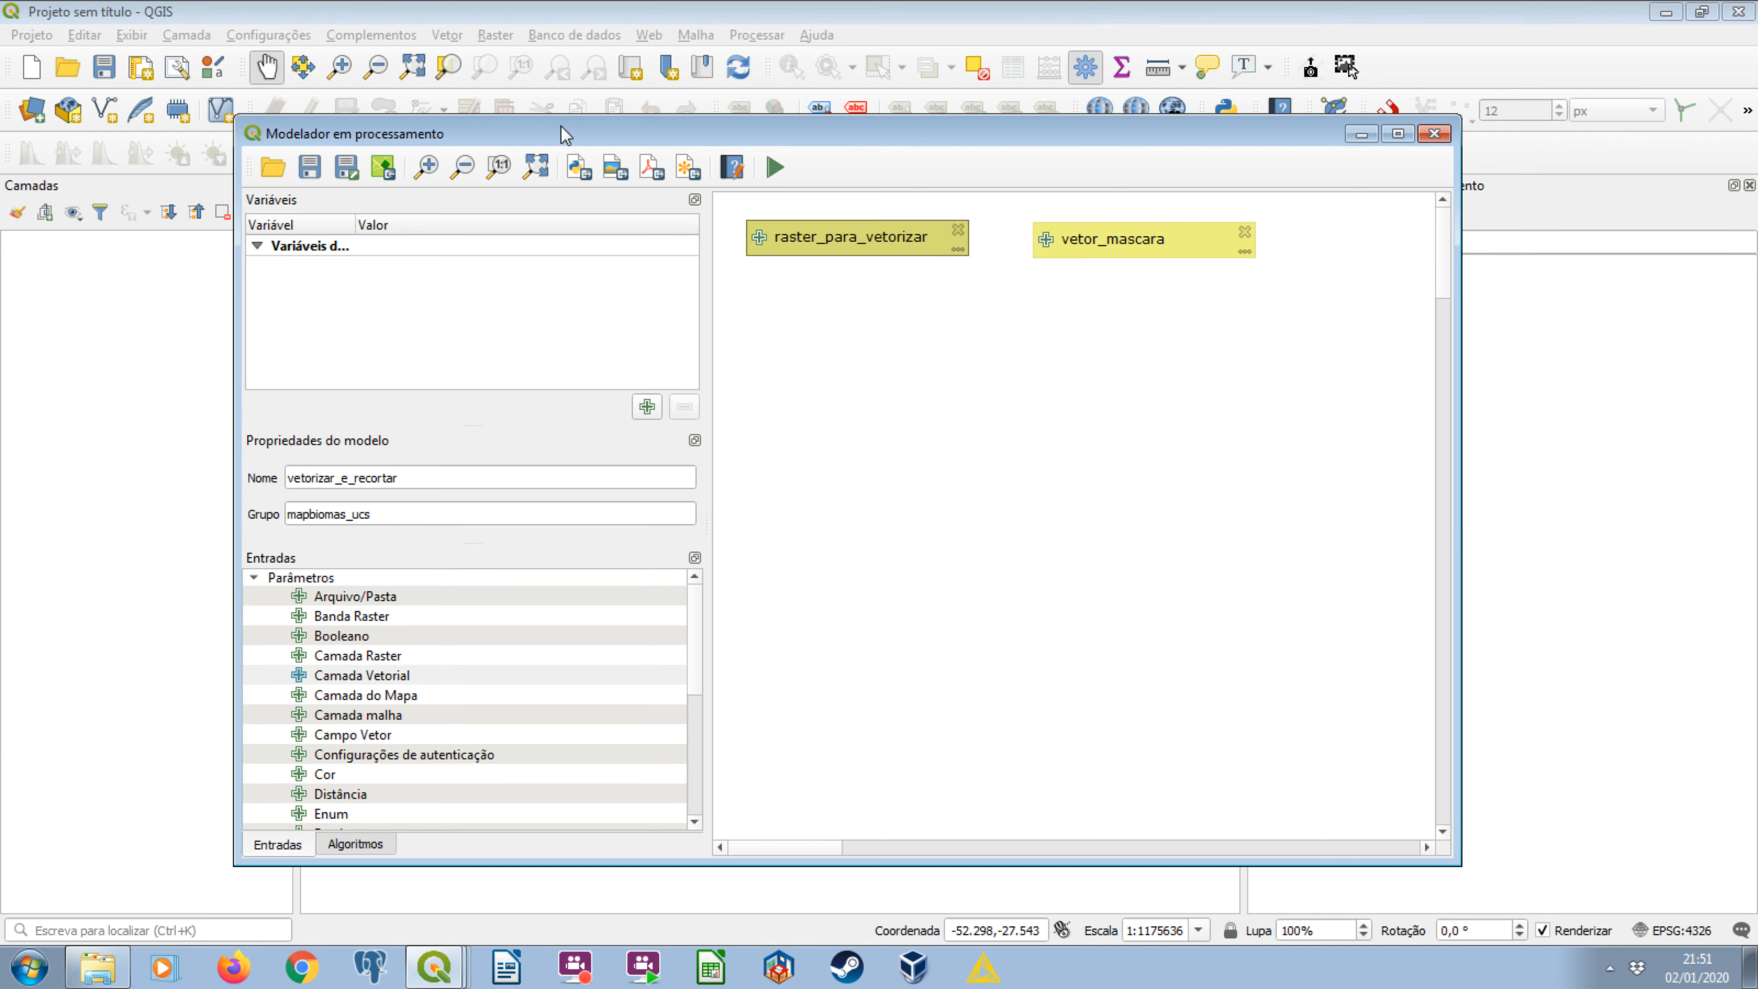
# Save the model with its two inputs and shift raster_para_vetorizar slightly lower on the canvas.
pyautogui.hotkey('ctrl', 's')
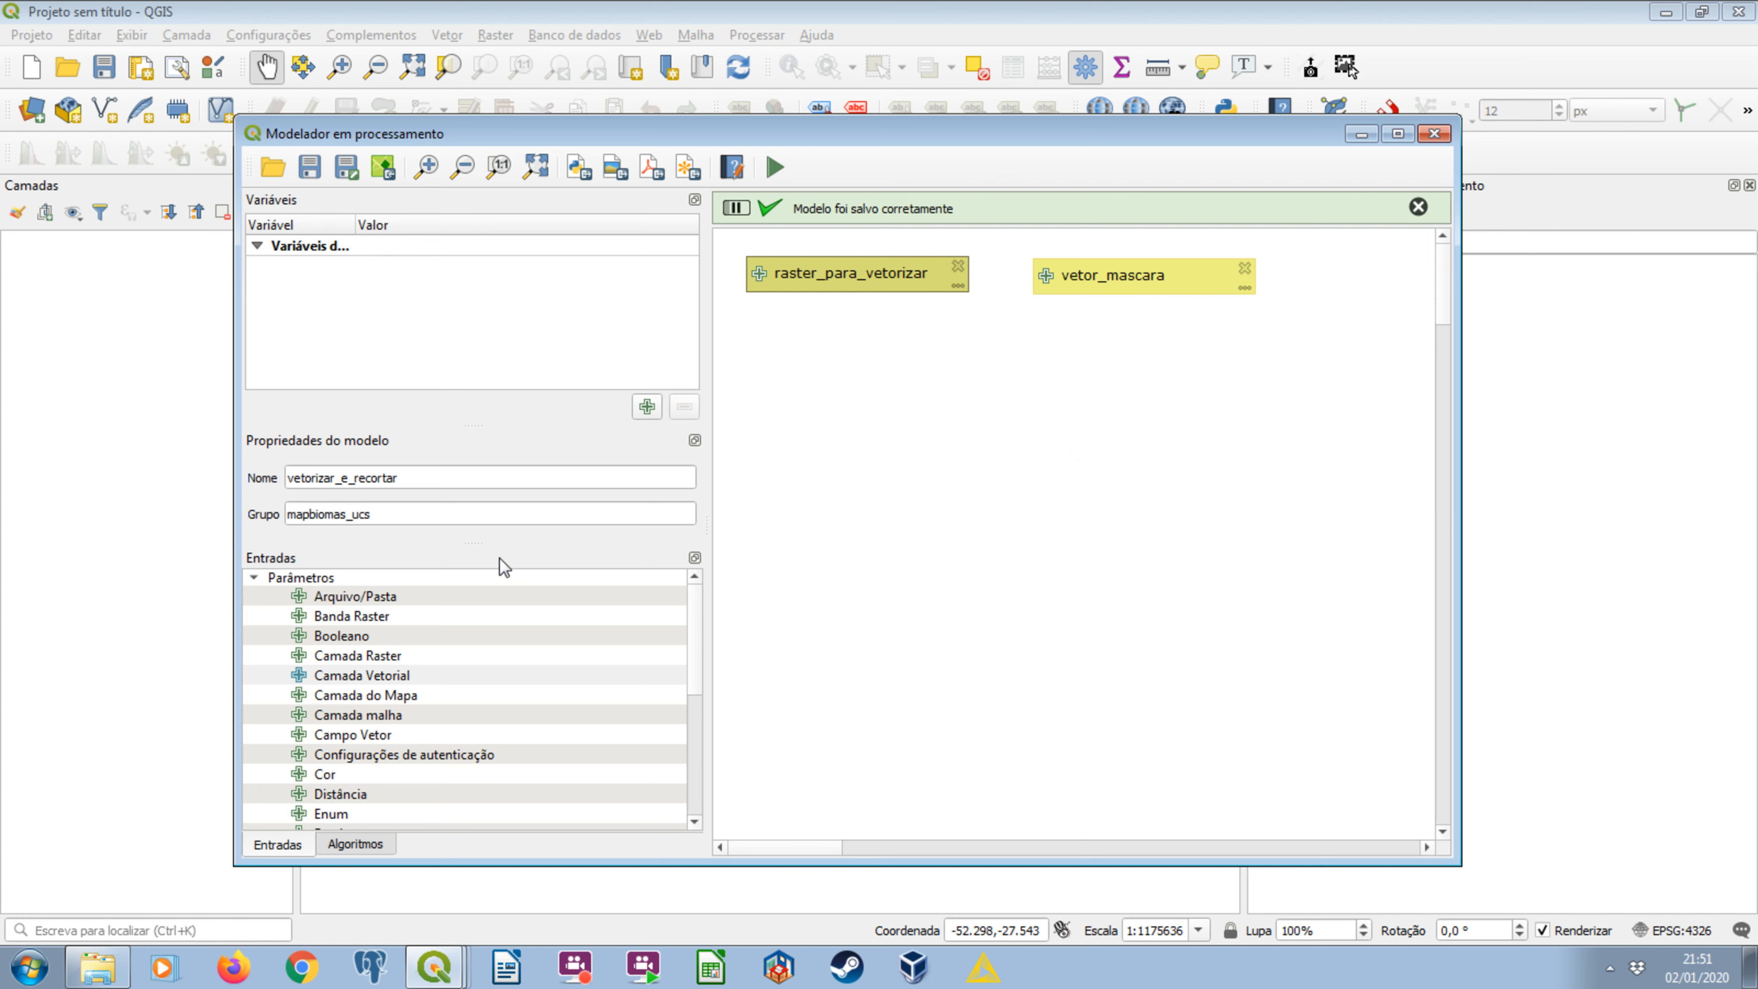
pyautogui.moveTo(819, 285); pyautogui.dragTo(824, 302)
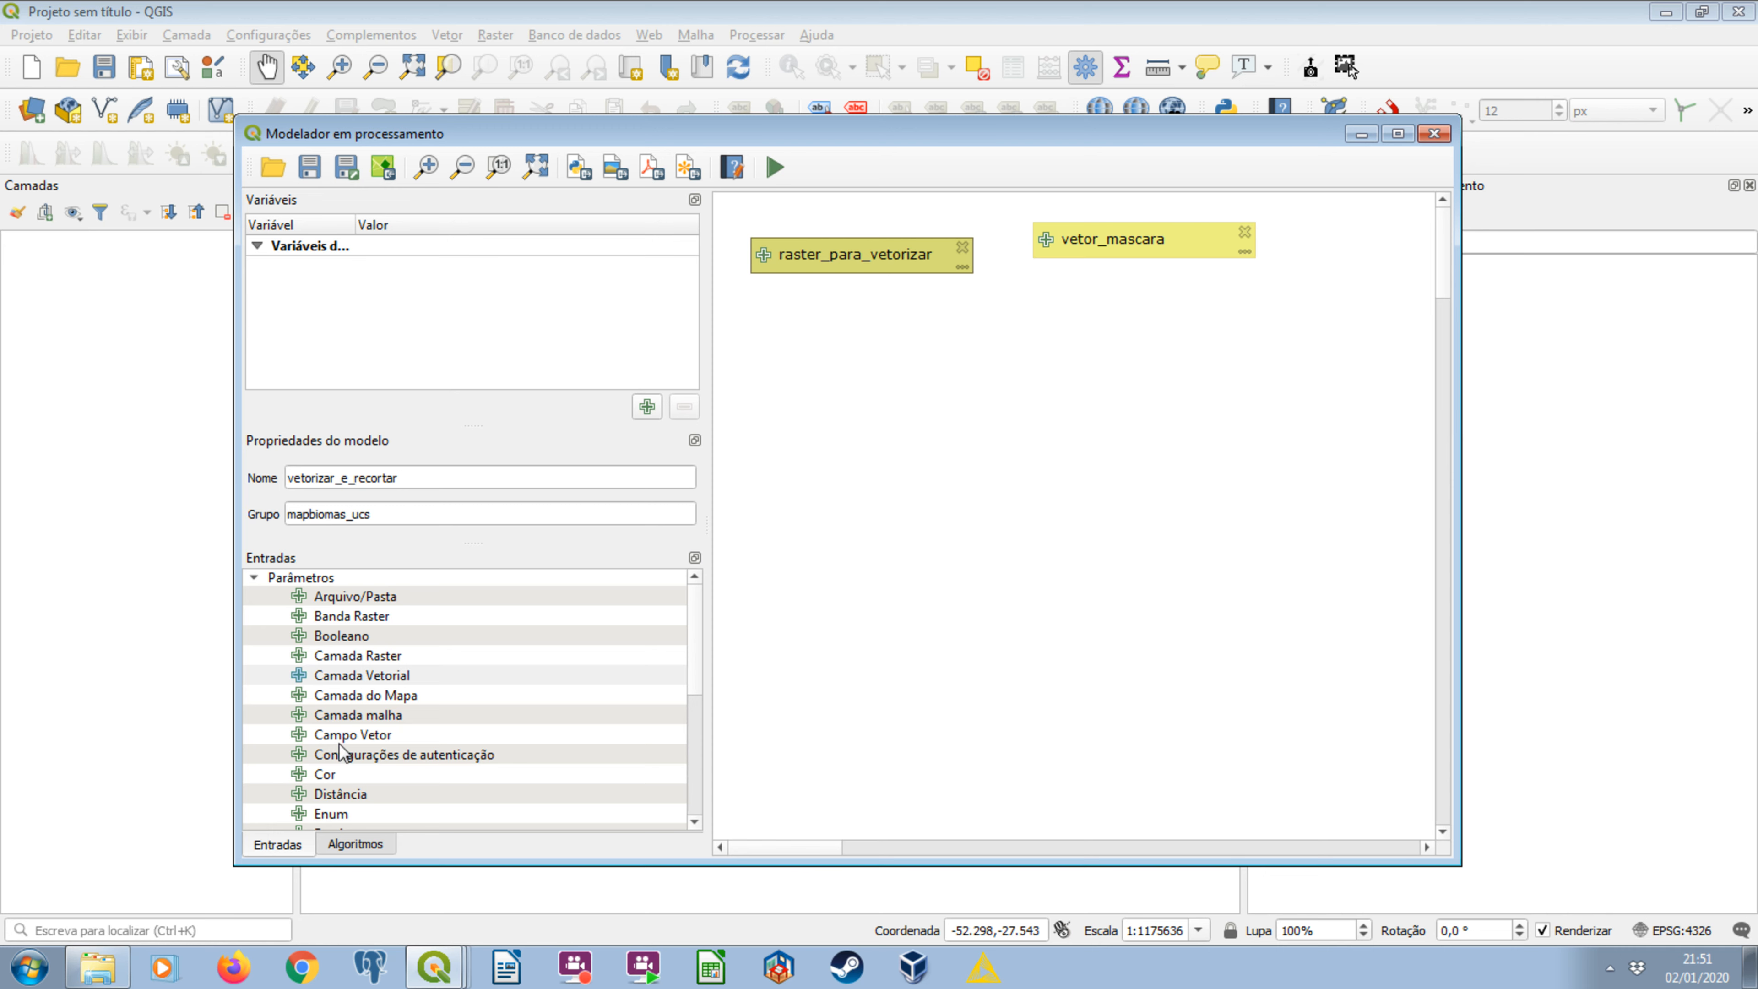
# Search the algorithms for polygon and add GDAL's Raster para vetor (poligonizar) to the model.
pyautogui.click(355, 844)
pyautogui.click(342, 580)
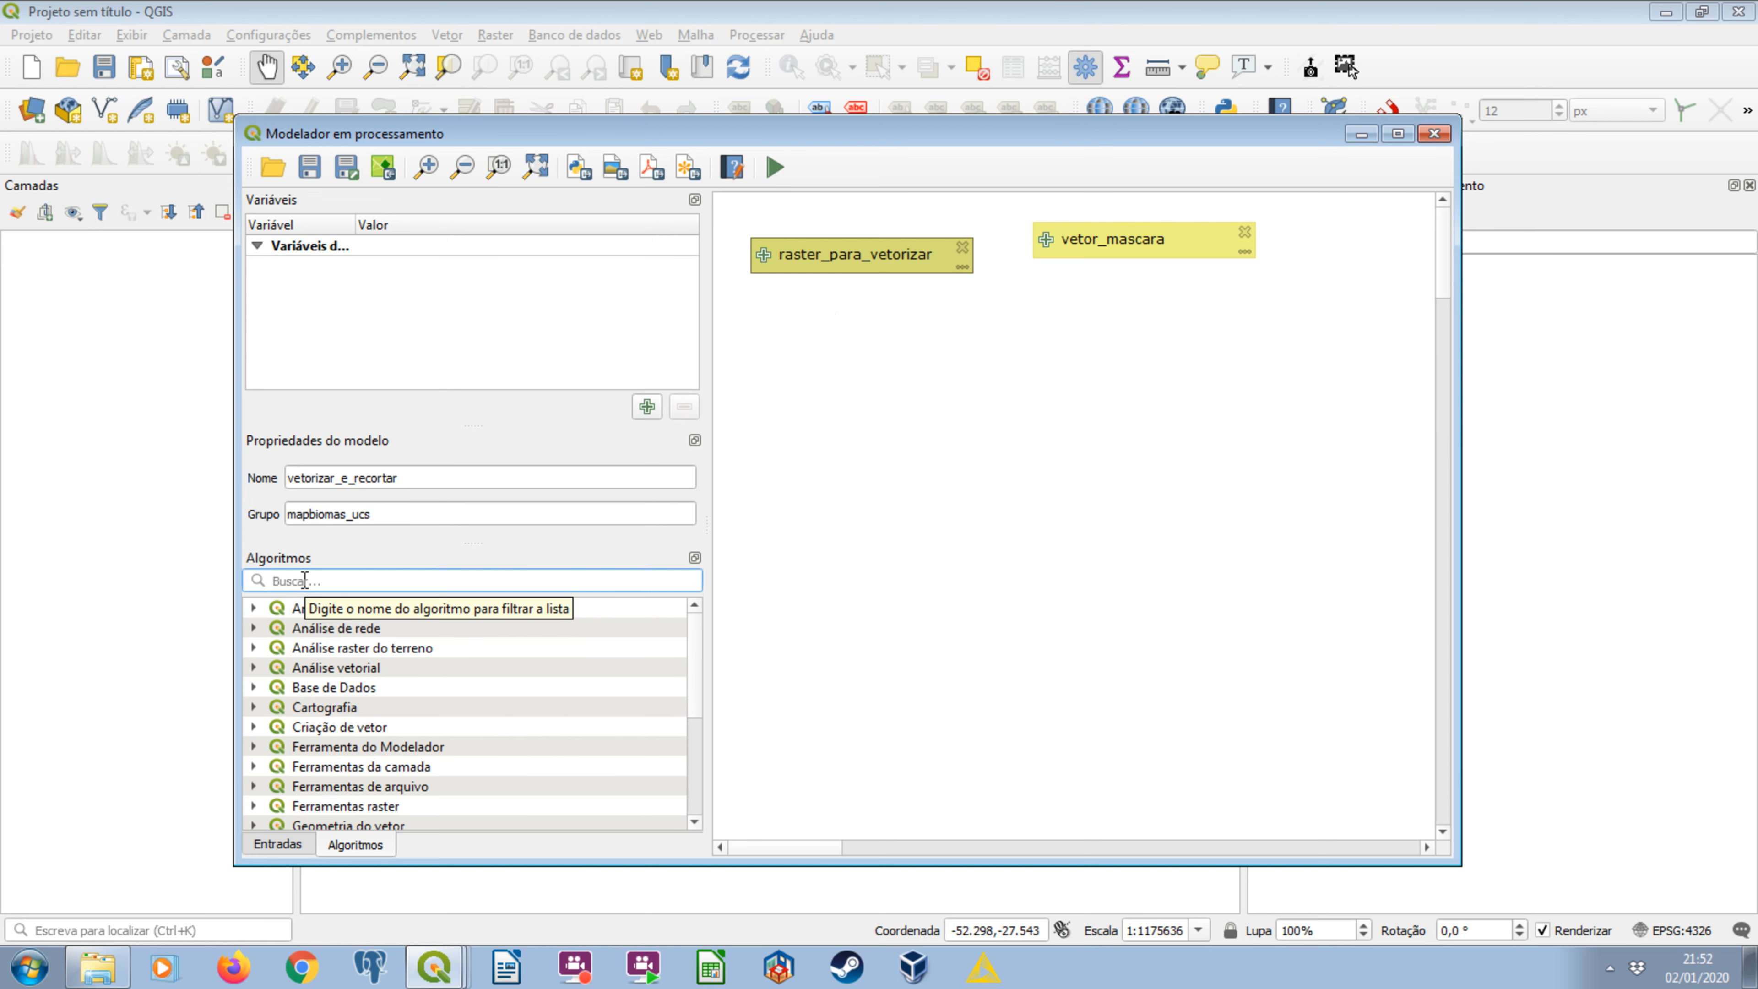
pyautogui.write('polyg')
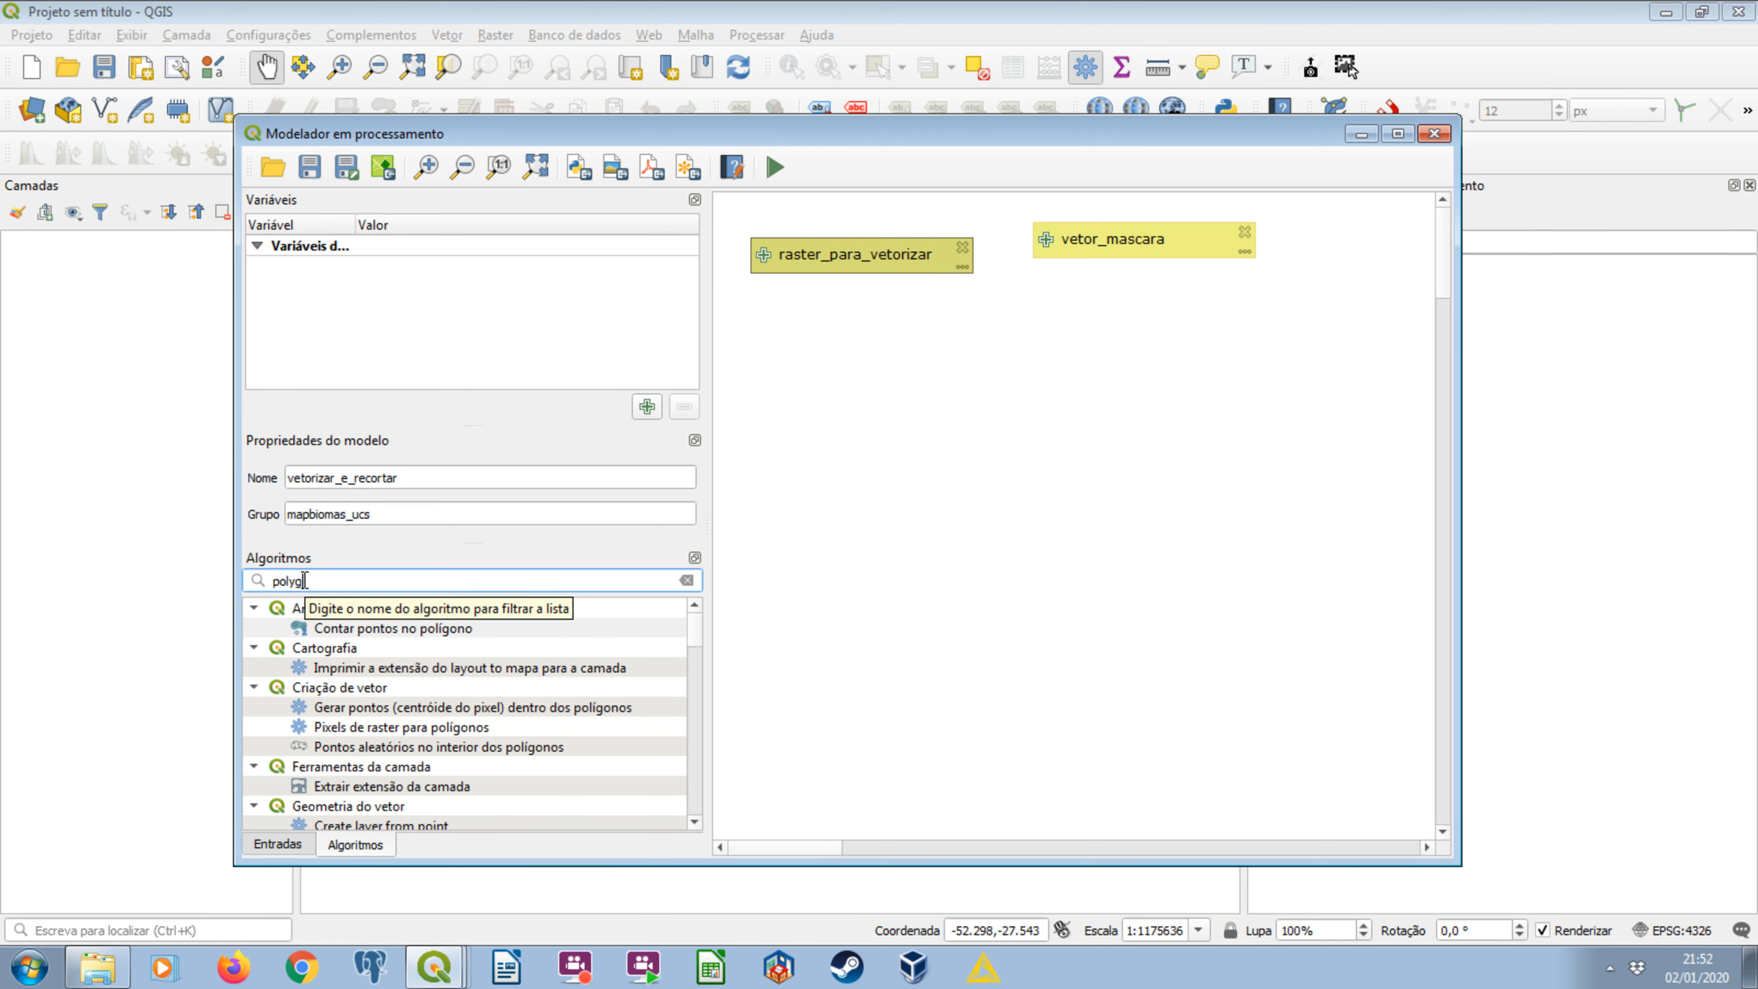
pyautogui.write('on')
pyautogui.scroll(-5, 345, 680)
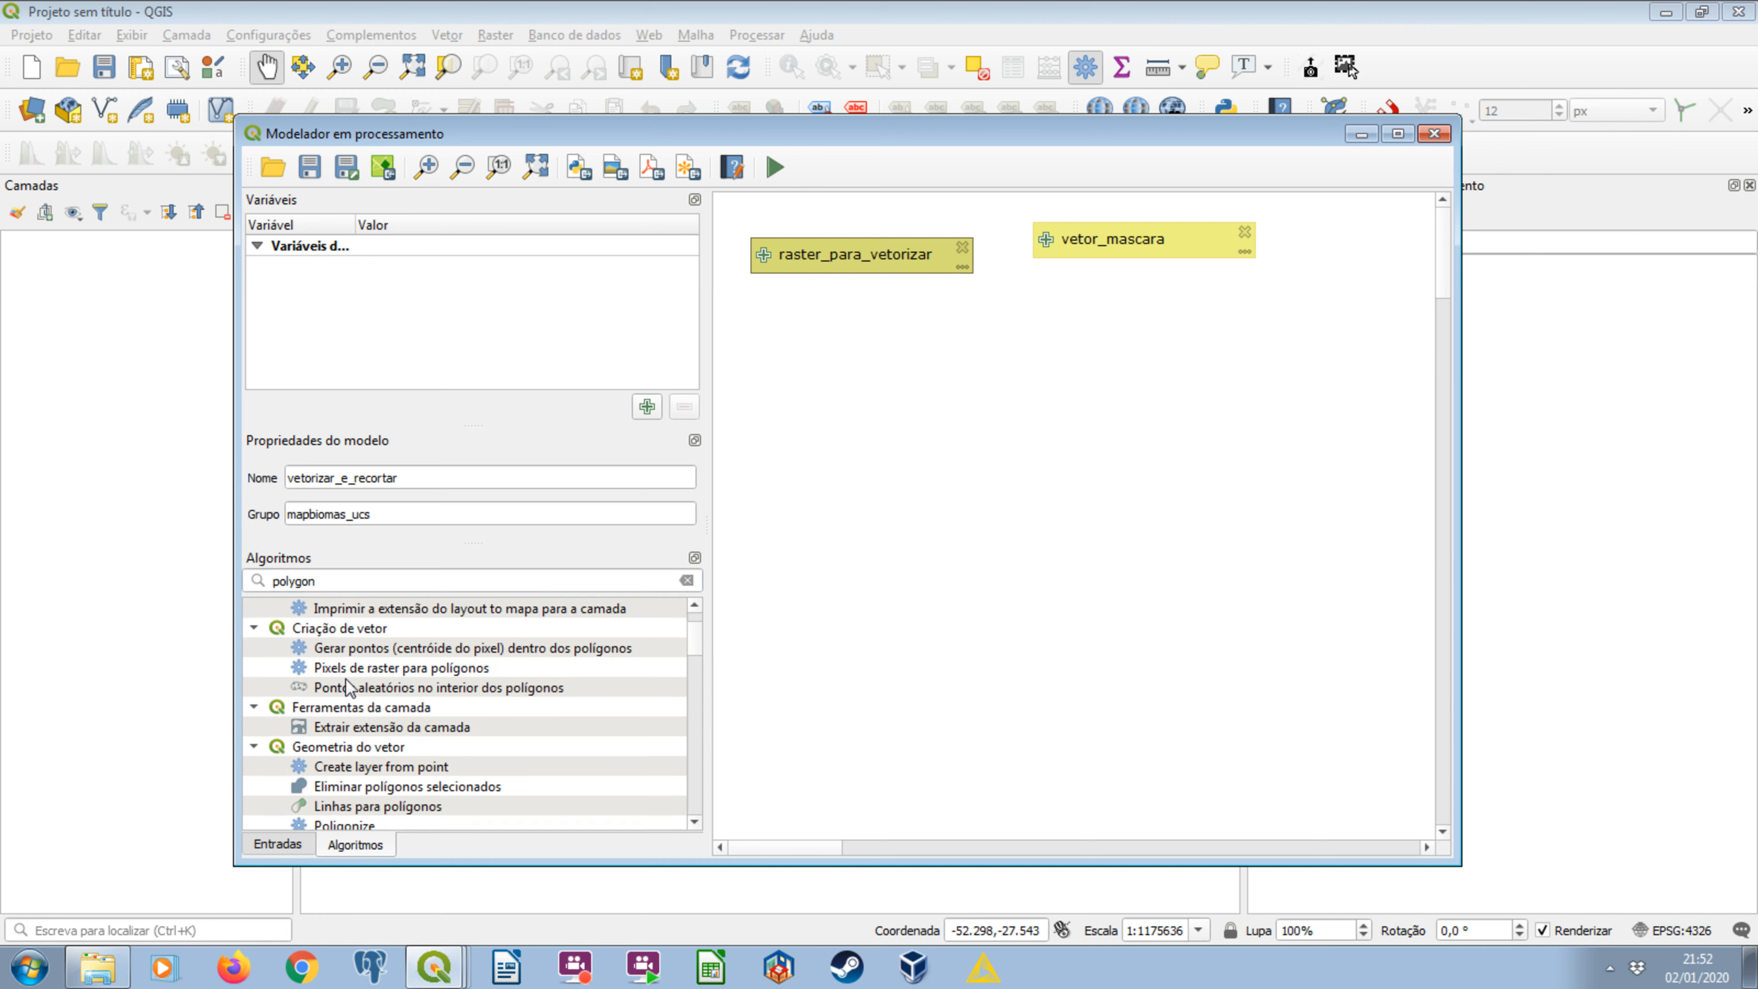
pyautogui.click(403, 724)
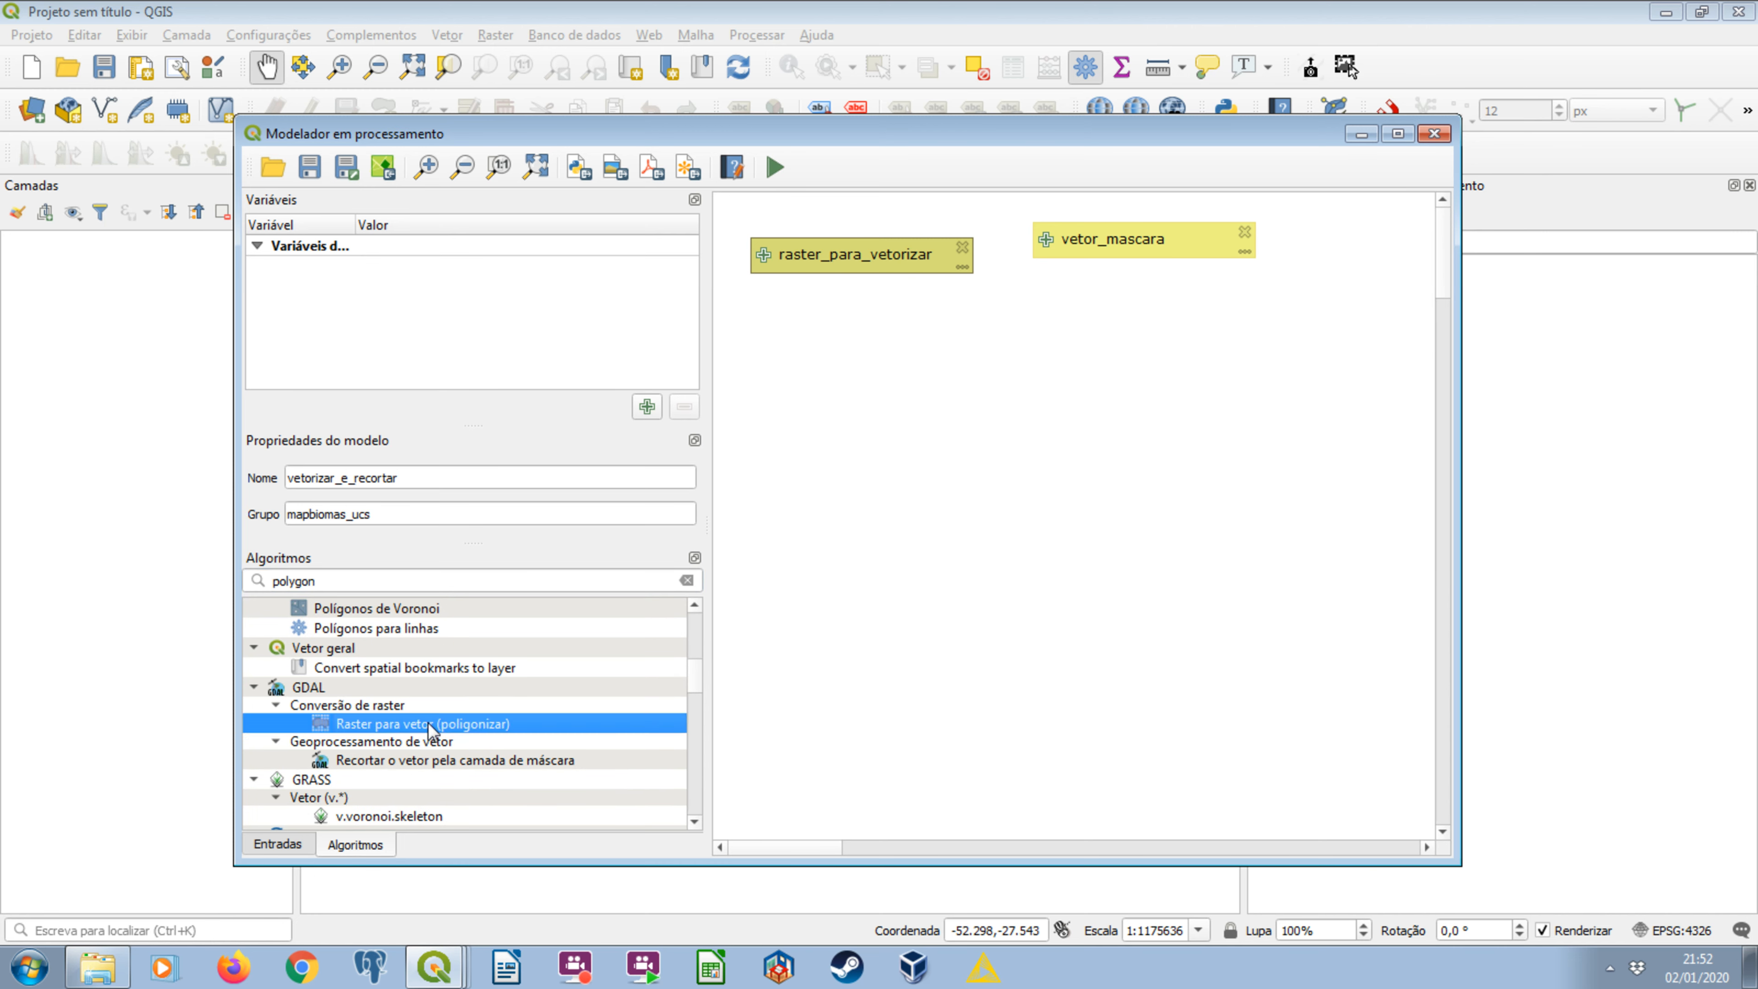
pyautogui.scroll(1, 399, 733)
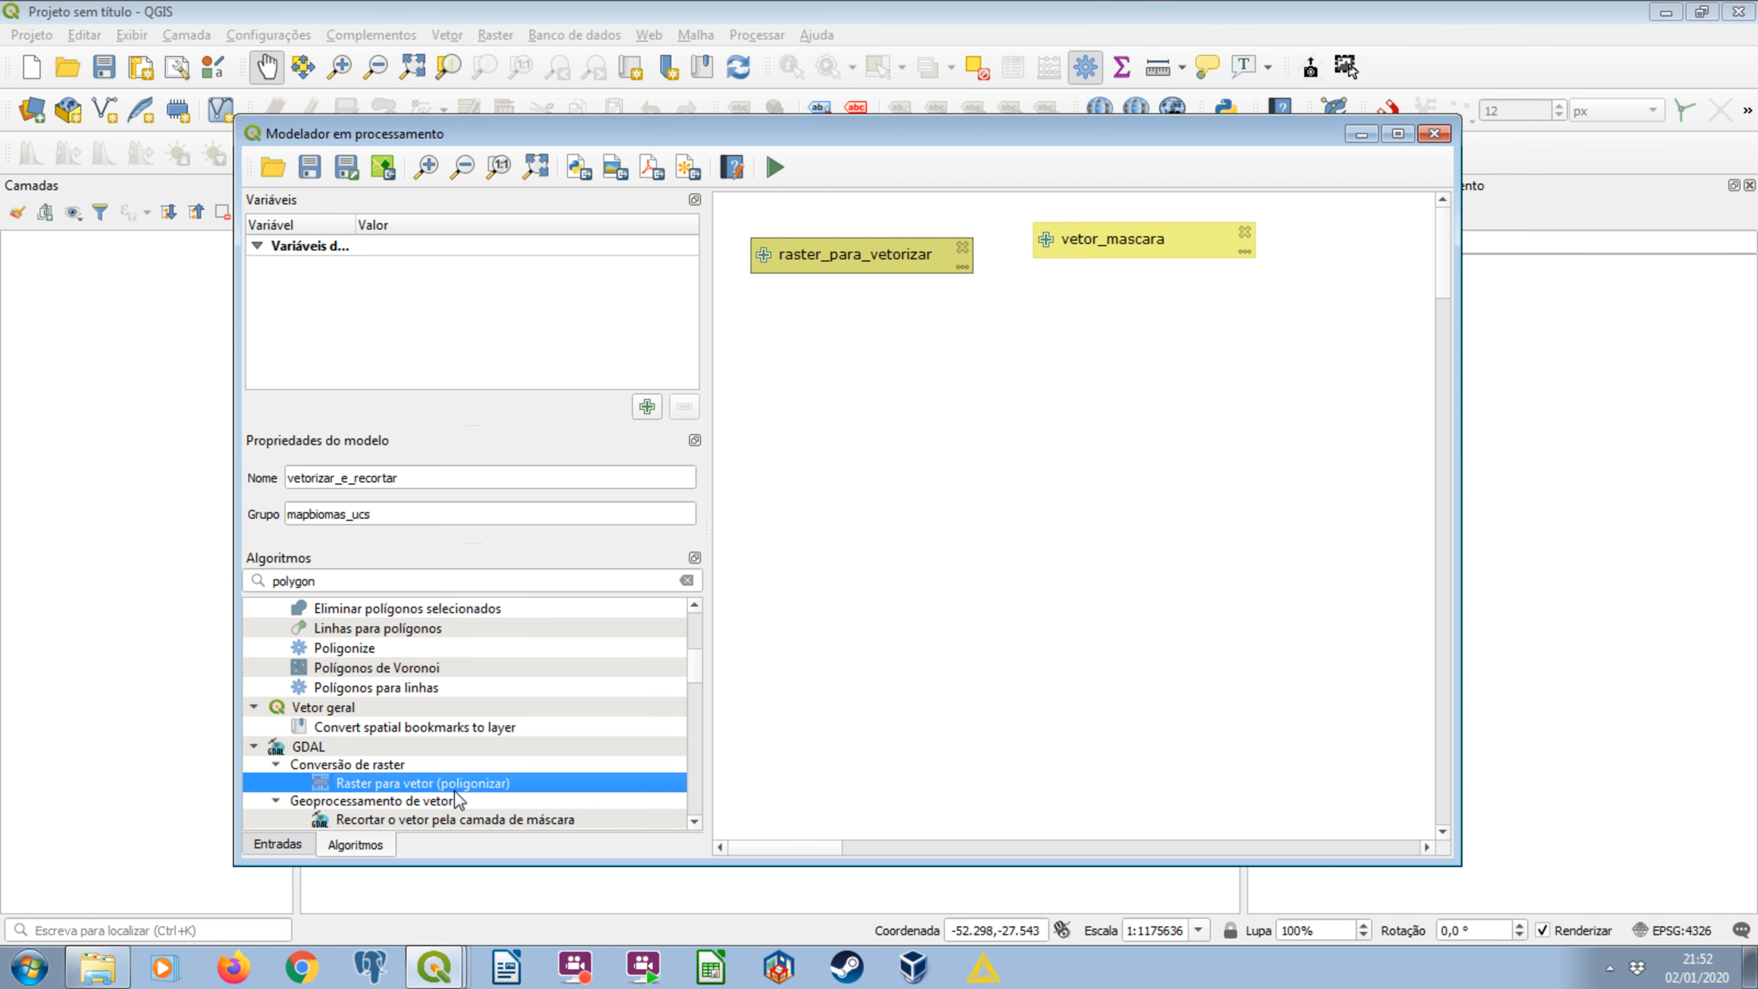
pyautogui.doubleClick(486, 784)
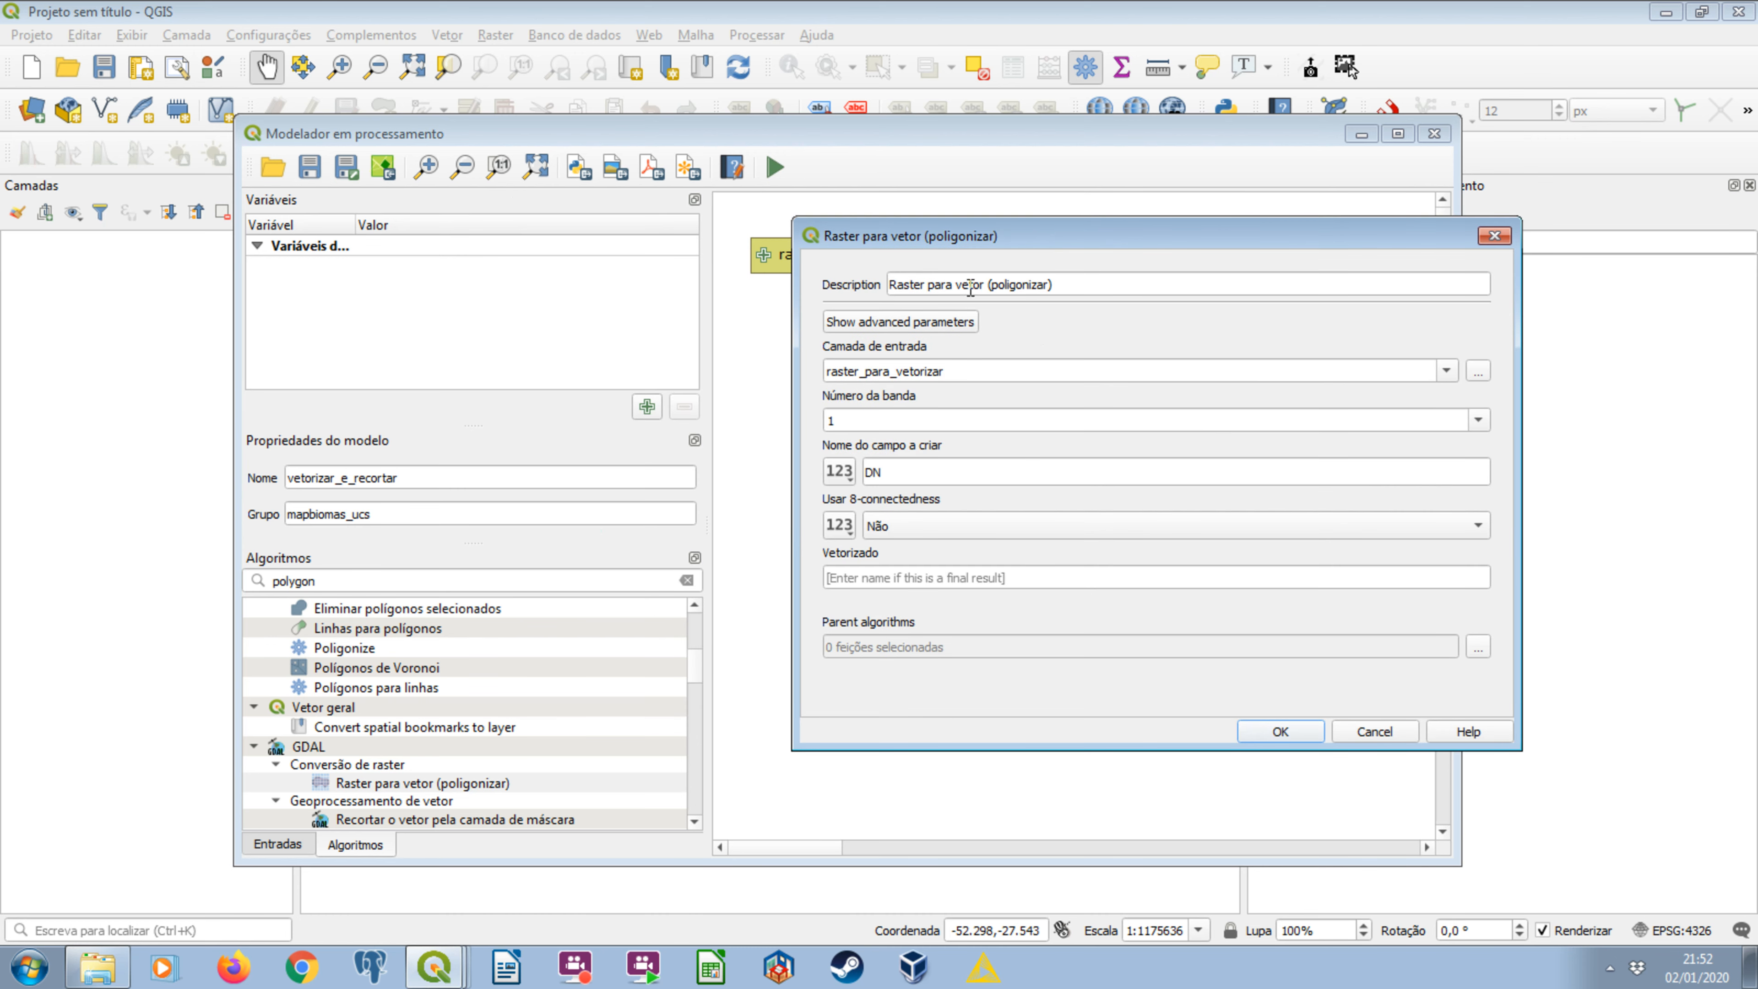
# Change the polygonize algorithm's description to Vetorizar um raster, keeping both model inputs in view behind the dialog.
pyautogui.moveTo(879, 235); pyautogui.dragTo(866, 277)
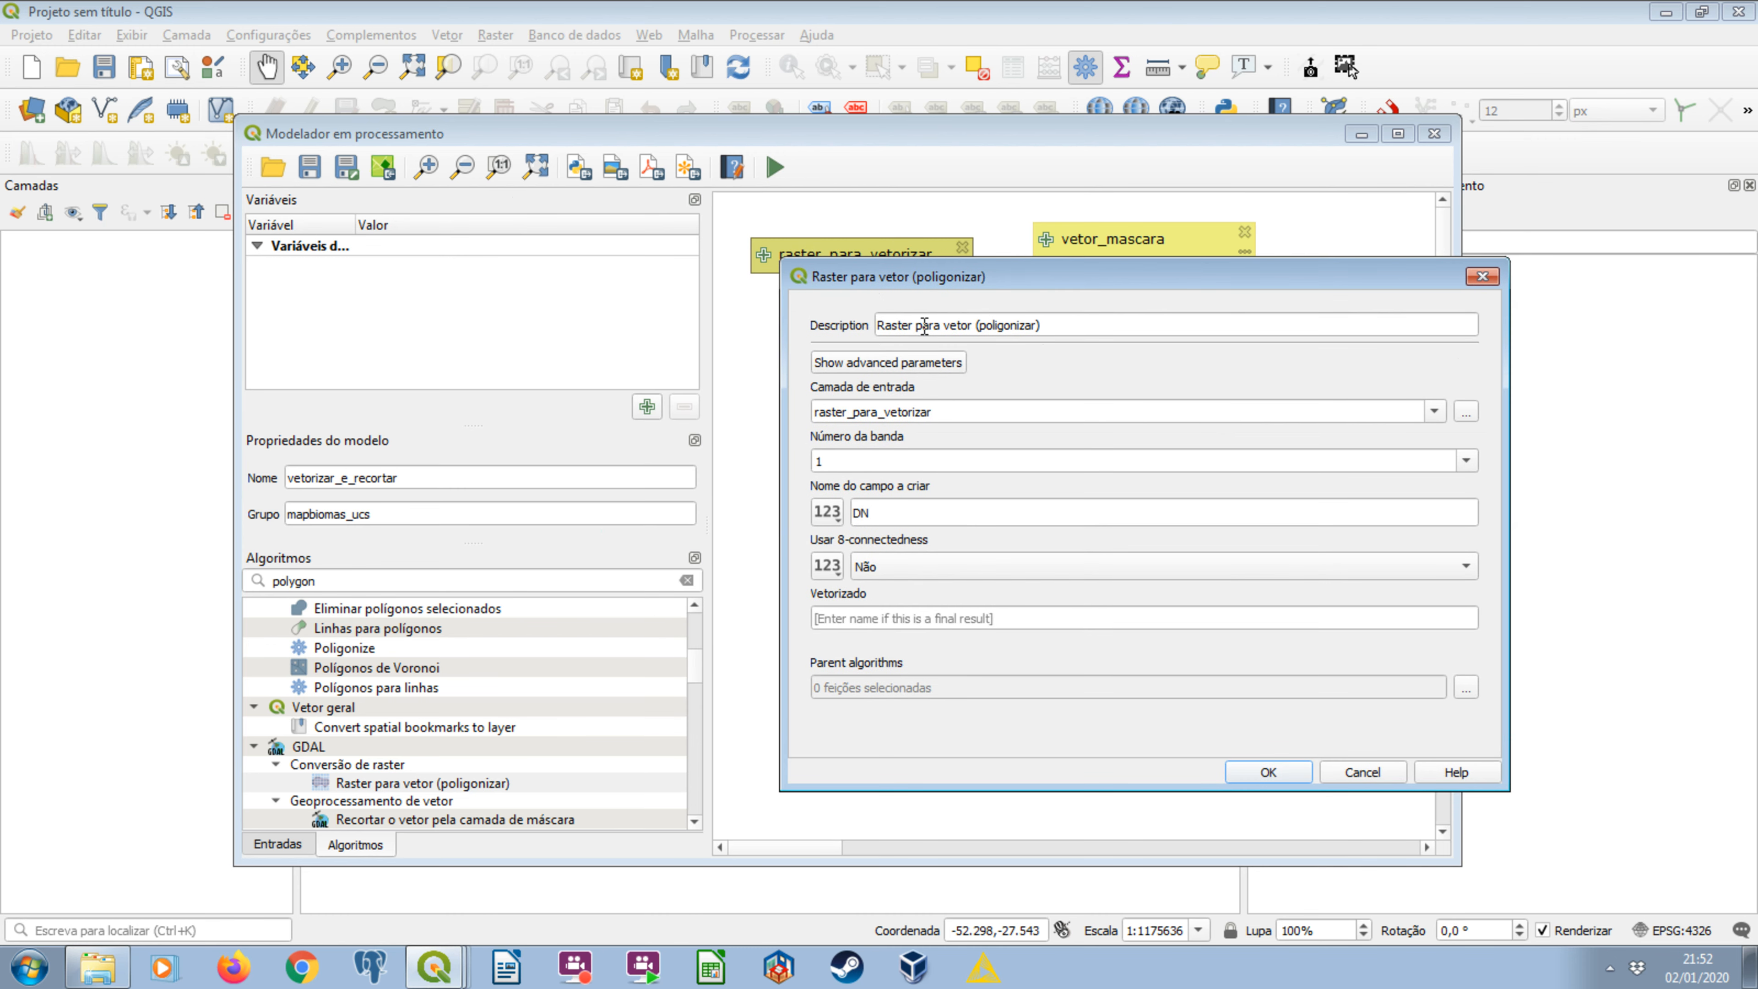
pyautogui.click(893, 331)
pyautogui.hotkey('ctrl', 'a')
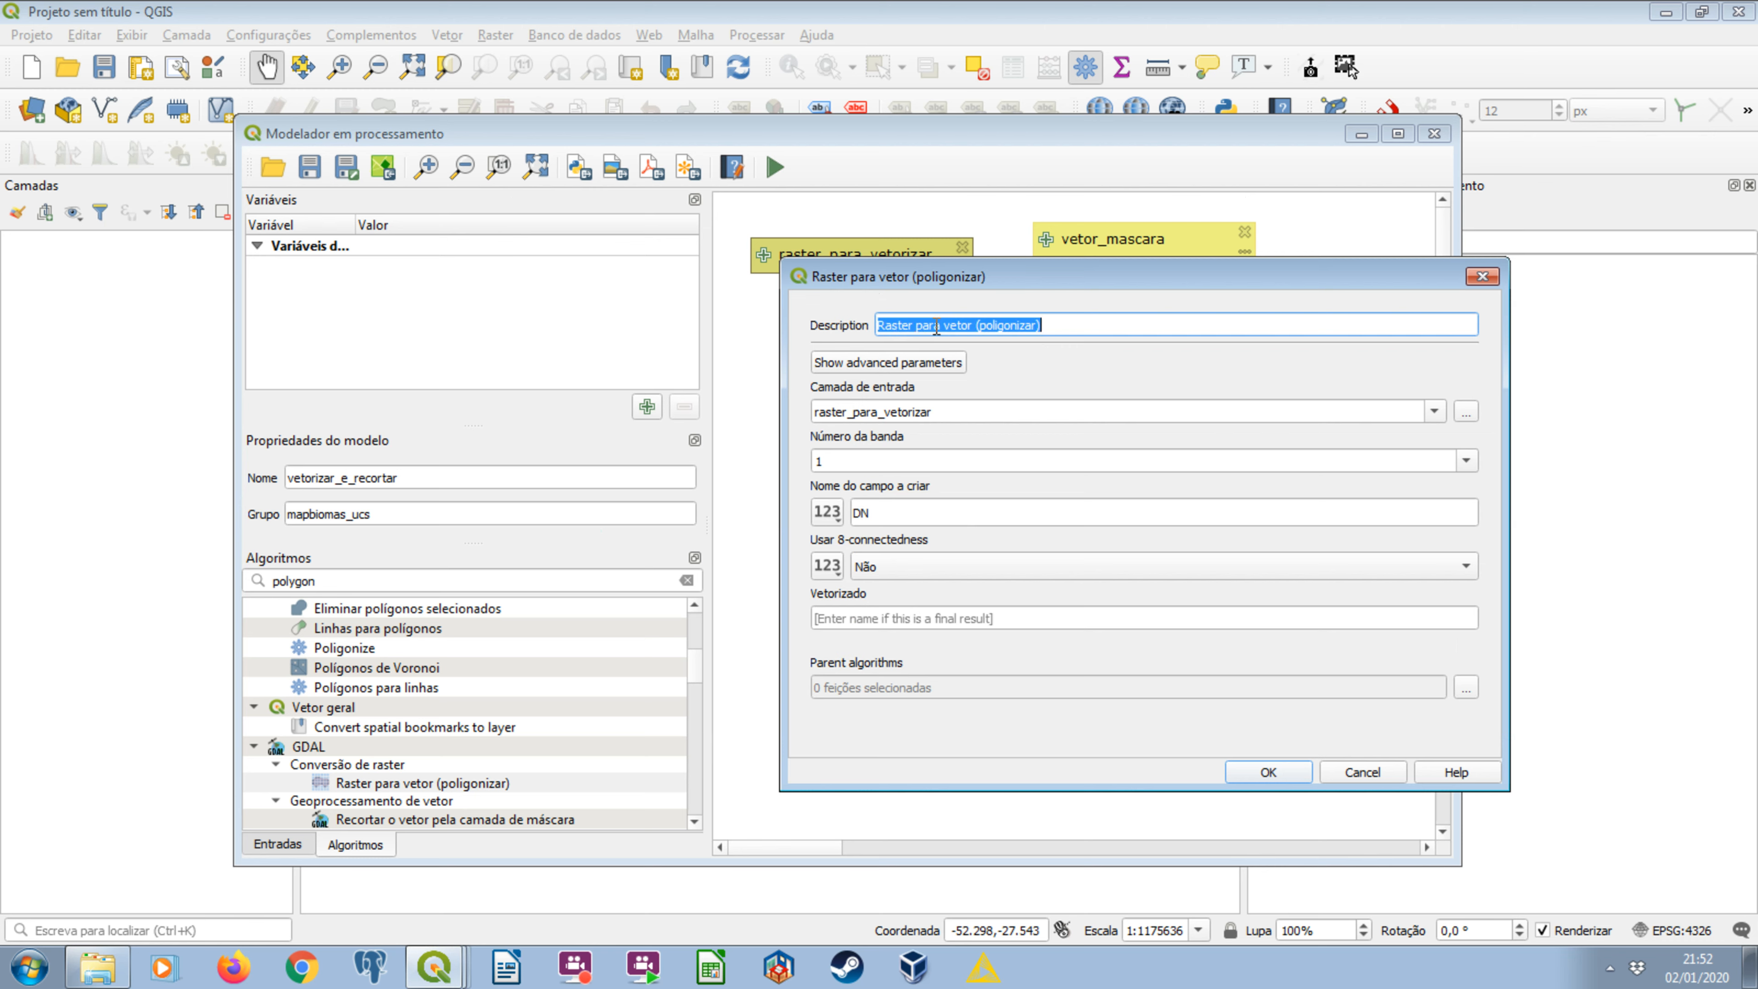
pyautogui.write('V')
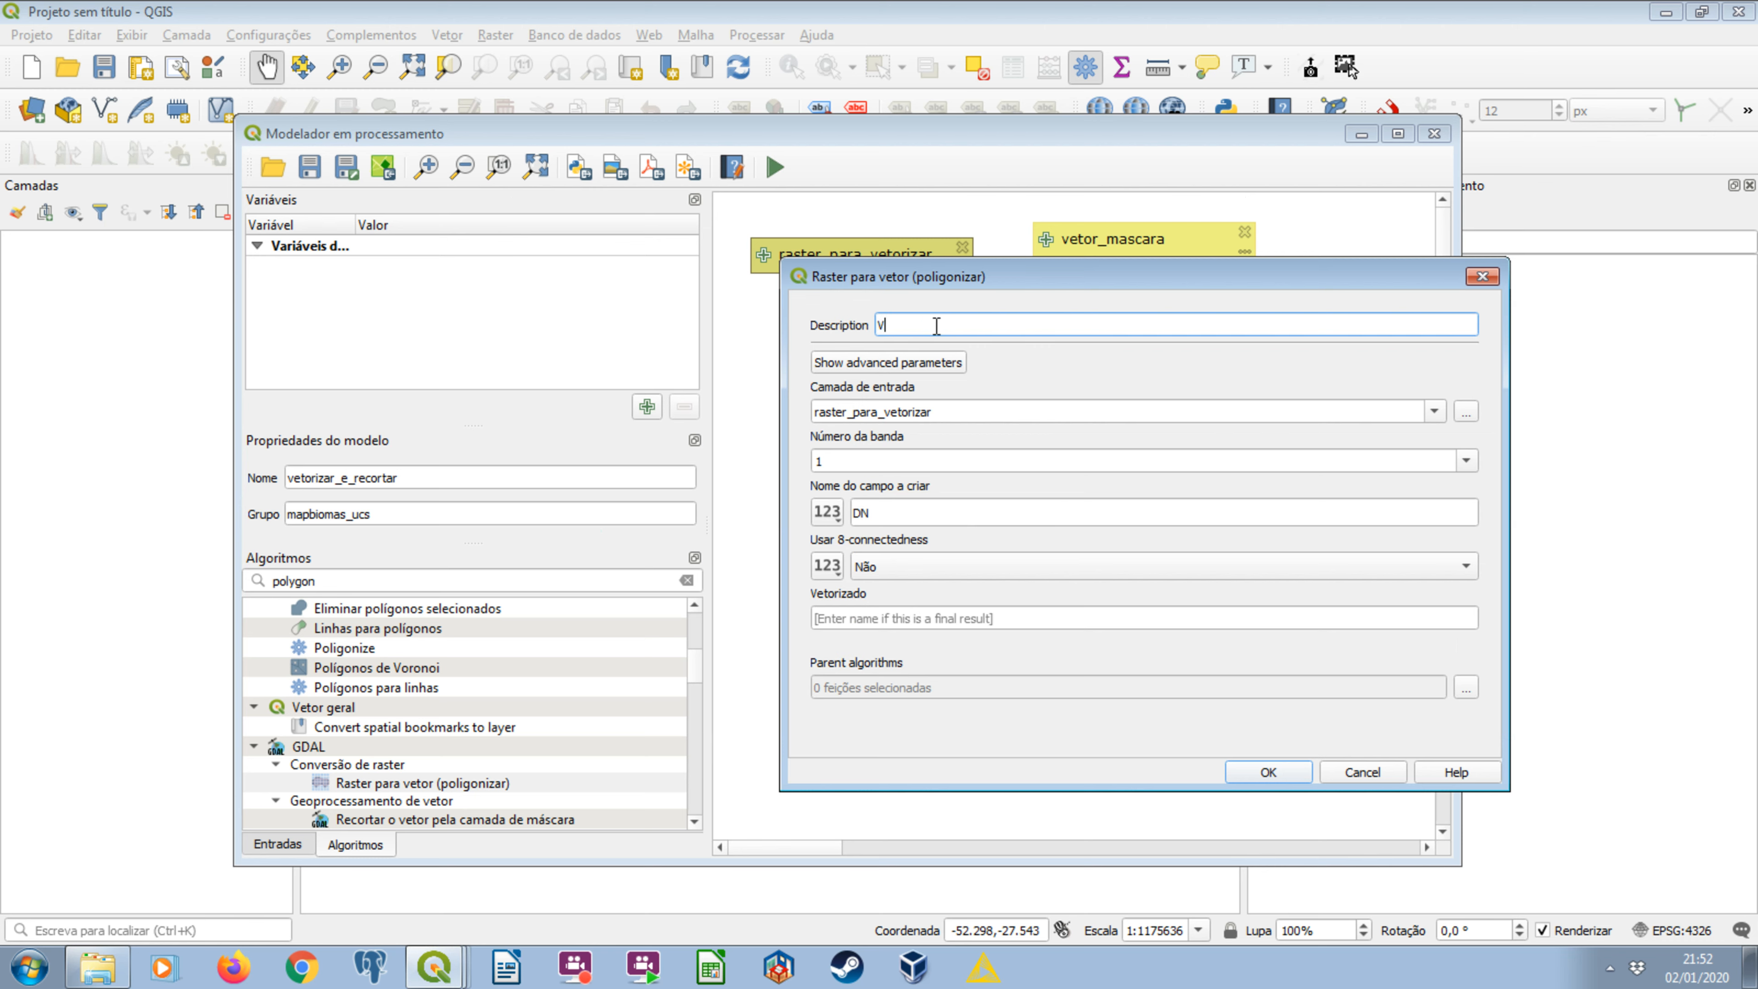
pyautogui.write('etorizar um raster')
pyautogui.moveTo(950, 279); pyautogui.dragTo(873, 388)
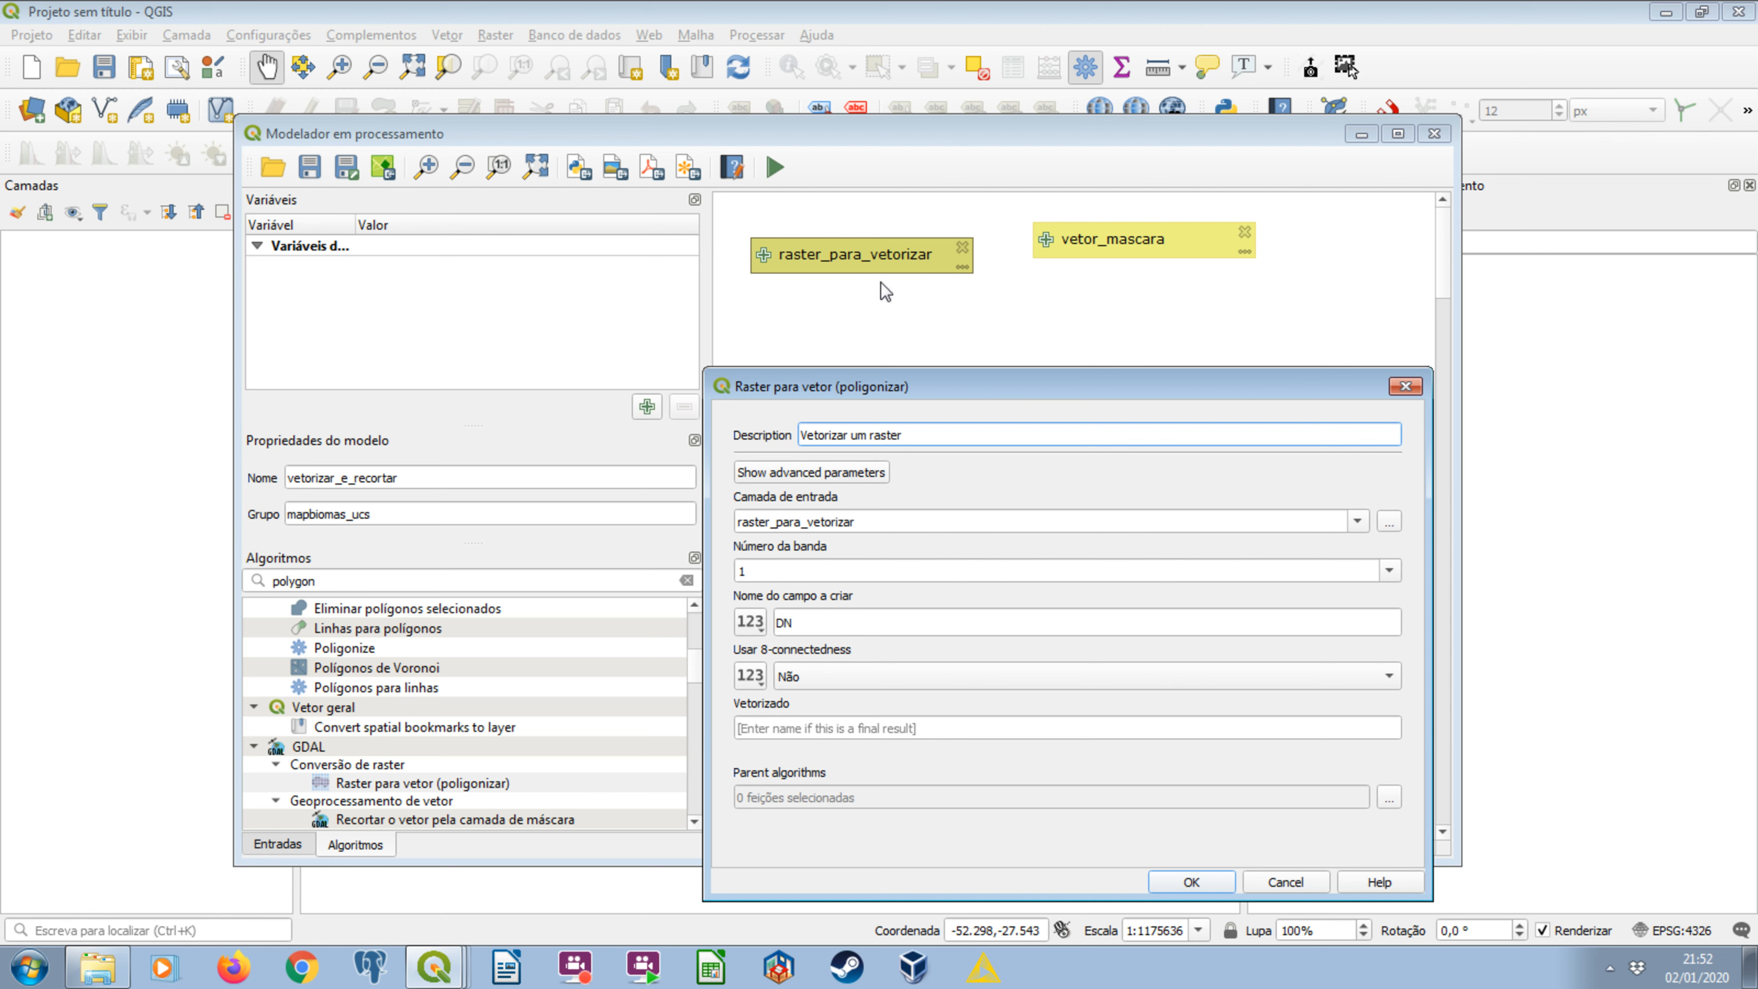
# Polygonize raster_para_vetorizar into a field named classe, with raster_vetorizado as the final output, and add the algorithm.
pyautogui.click(1358, 520)
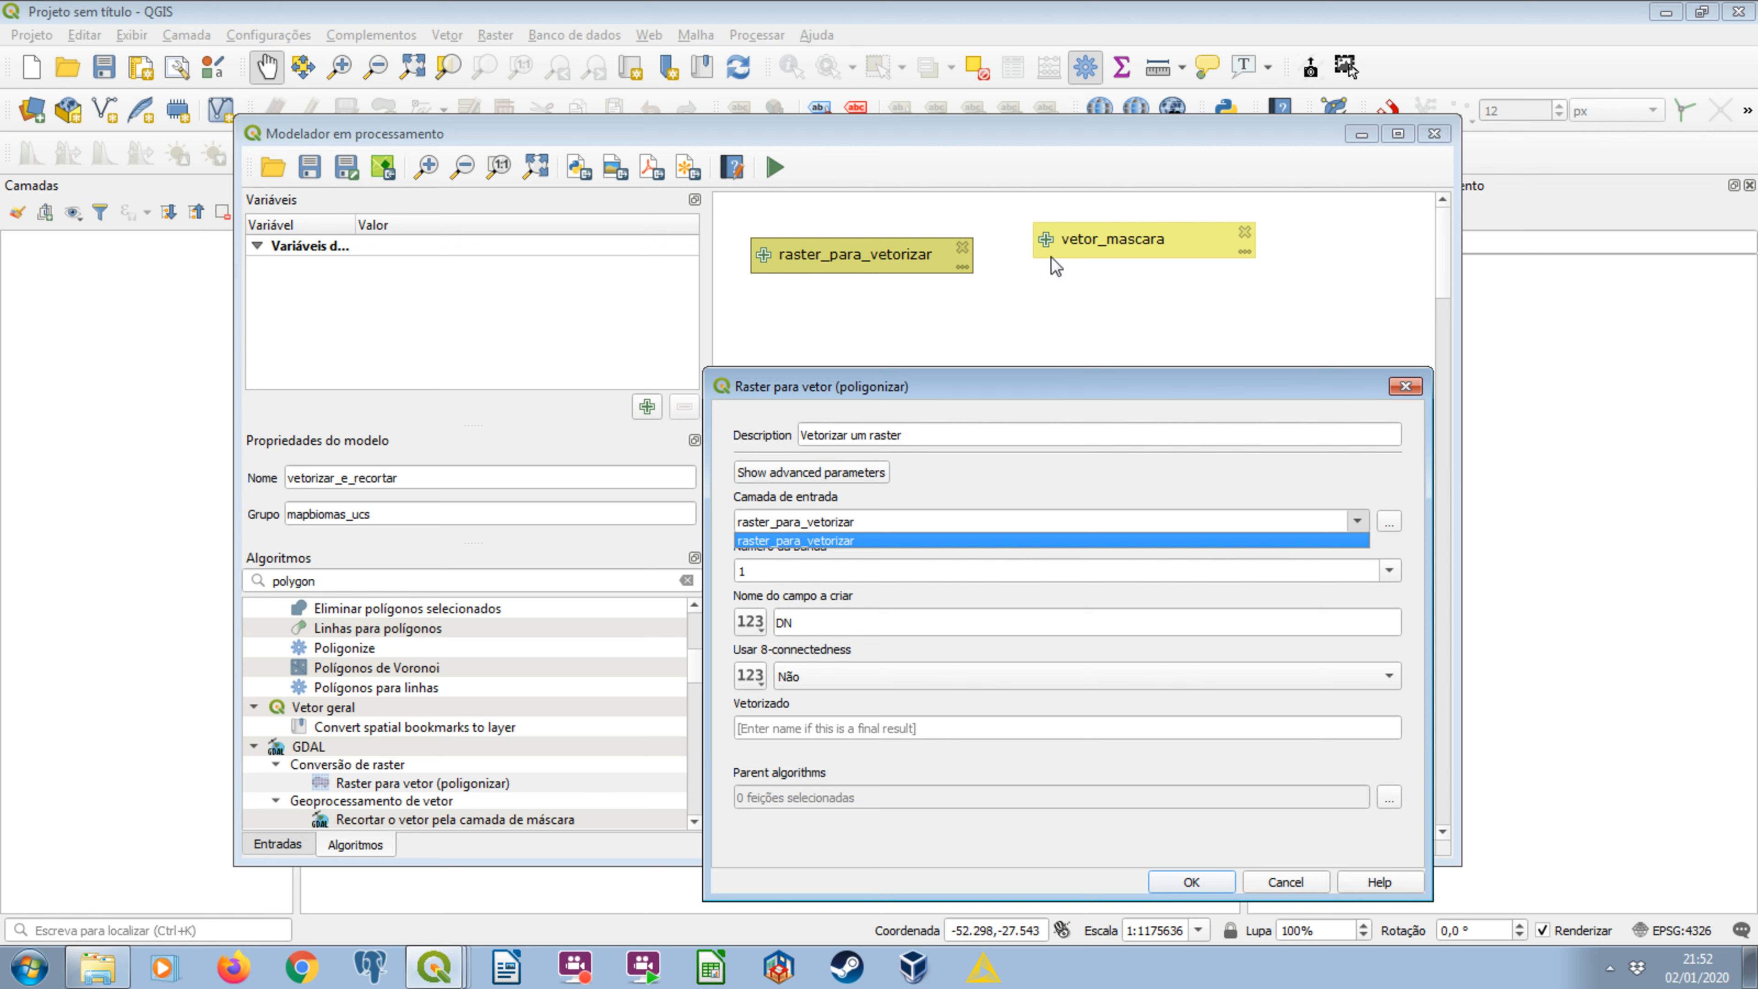
pyautogui.click(850, 538)
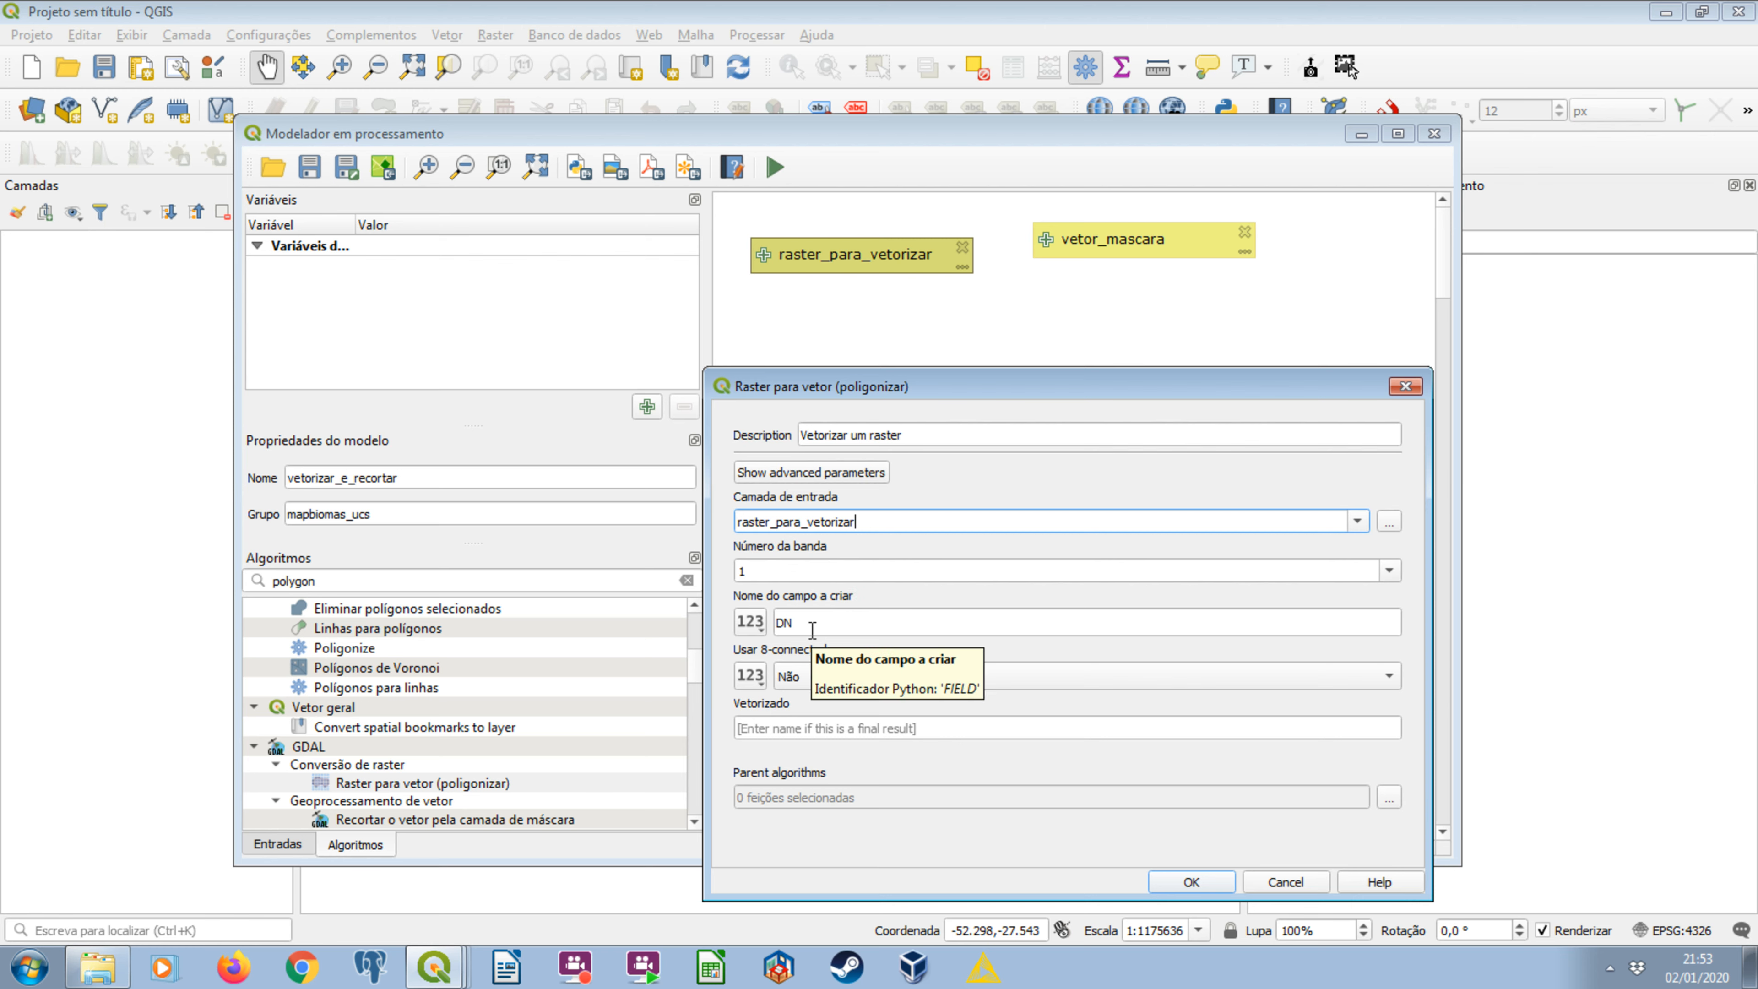
pyautogui.doubleClick(826, 626)
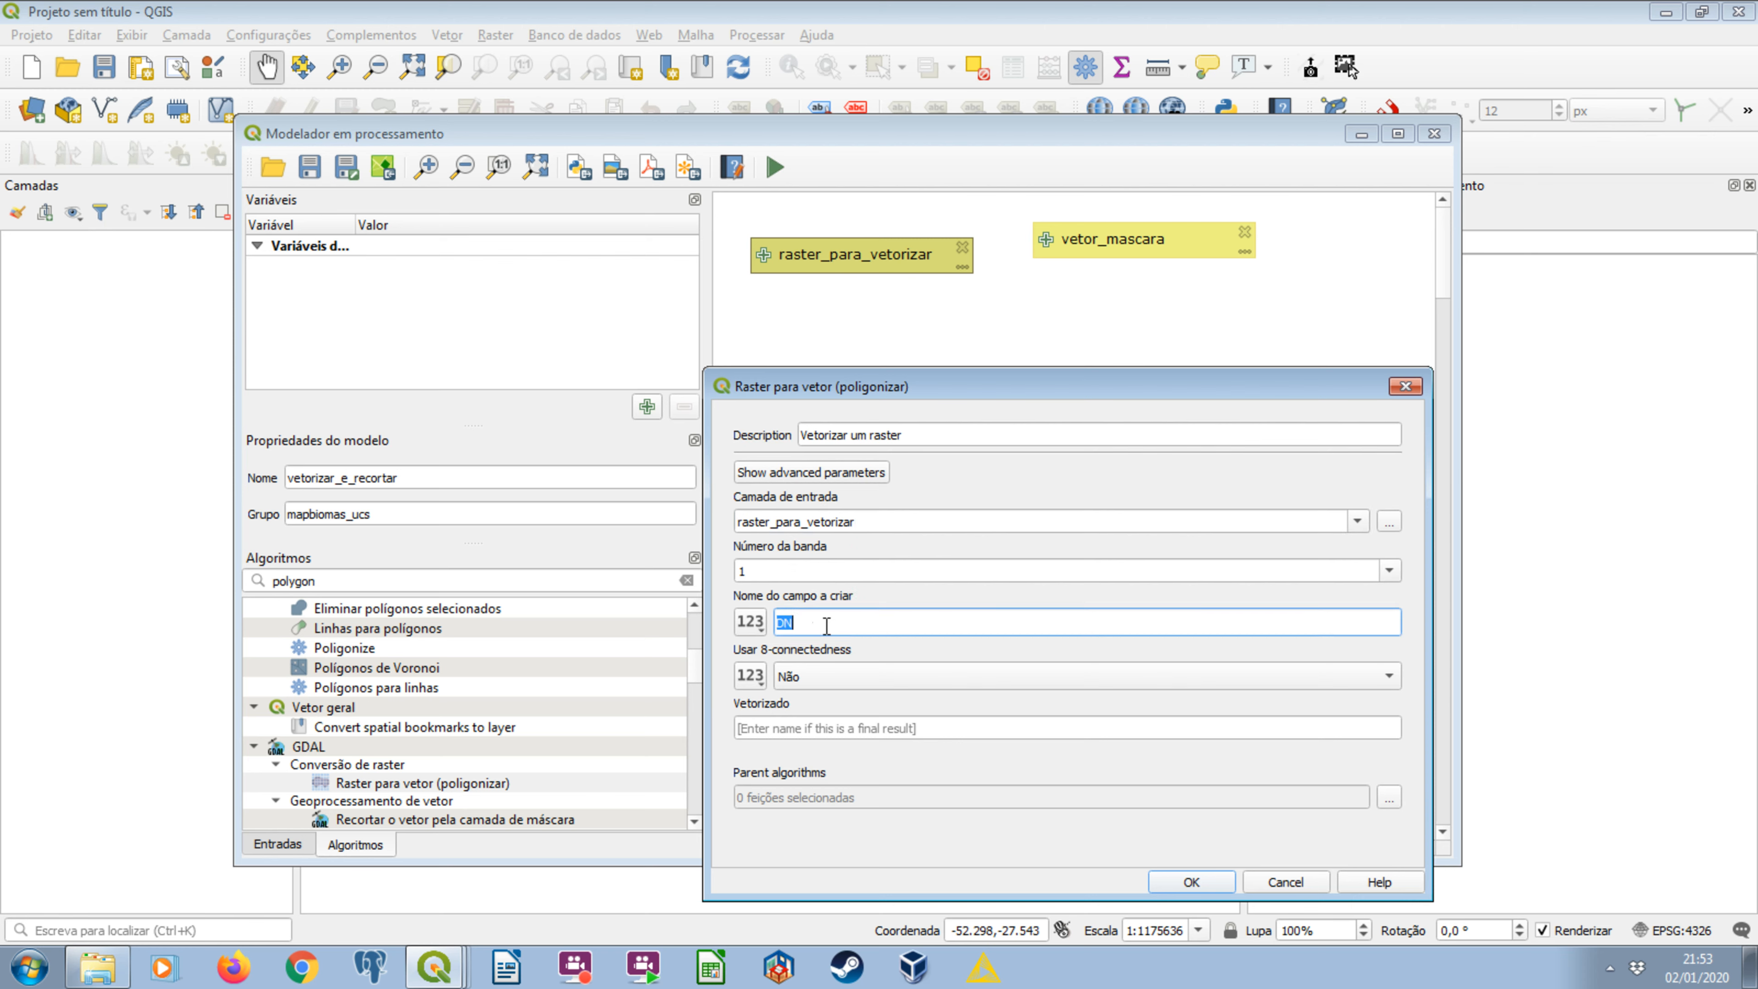
pyautogui.write('classe')
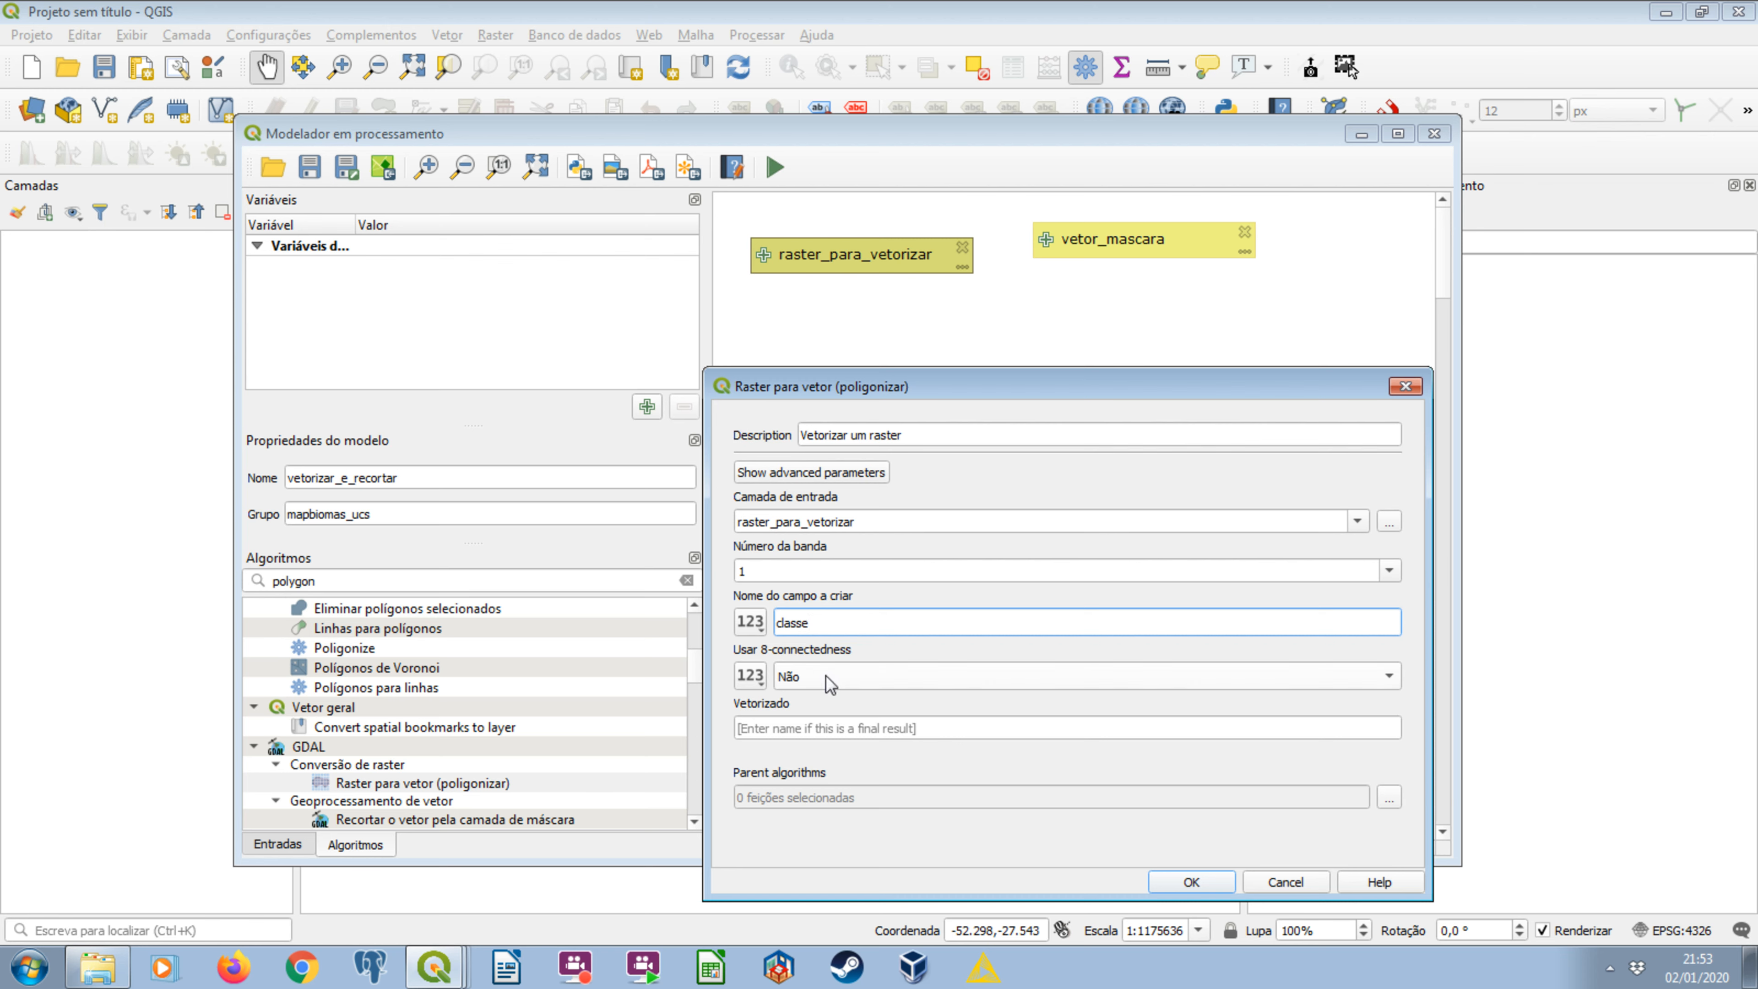
pyautogui.click(834, 728)
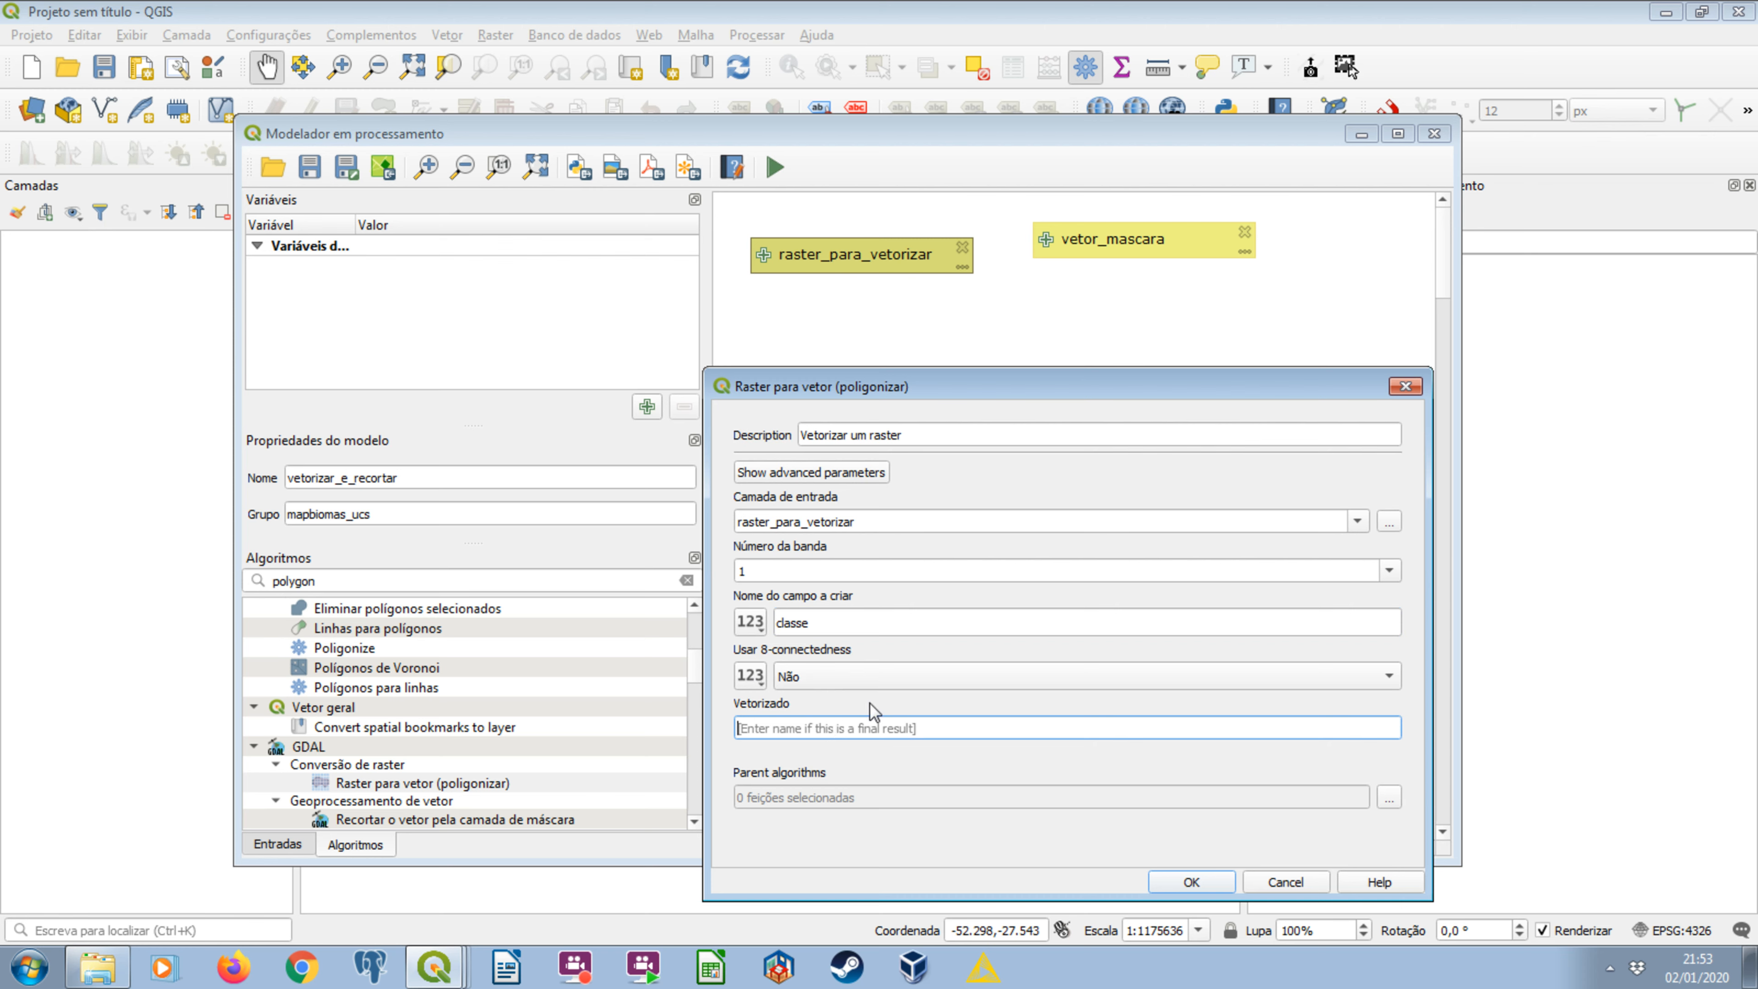
pyautogui.write('raster_vetorizado')
pyautogui.click(1175, 885)
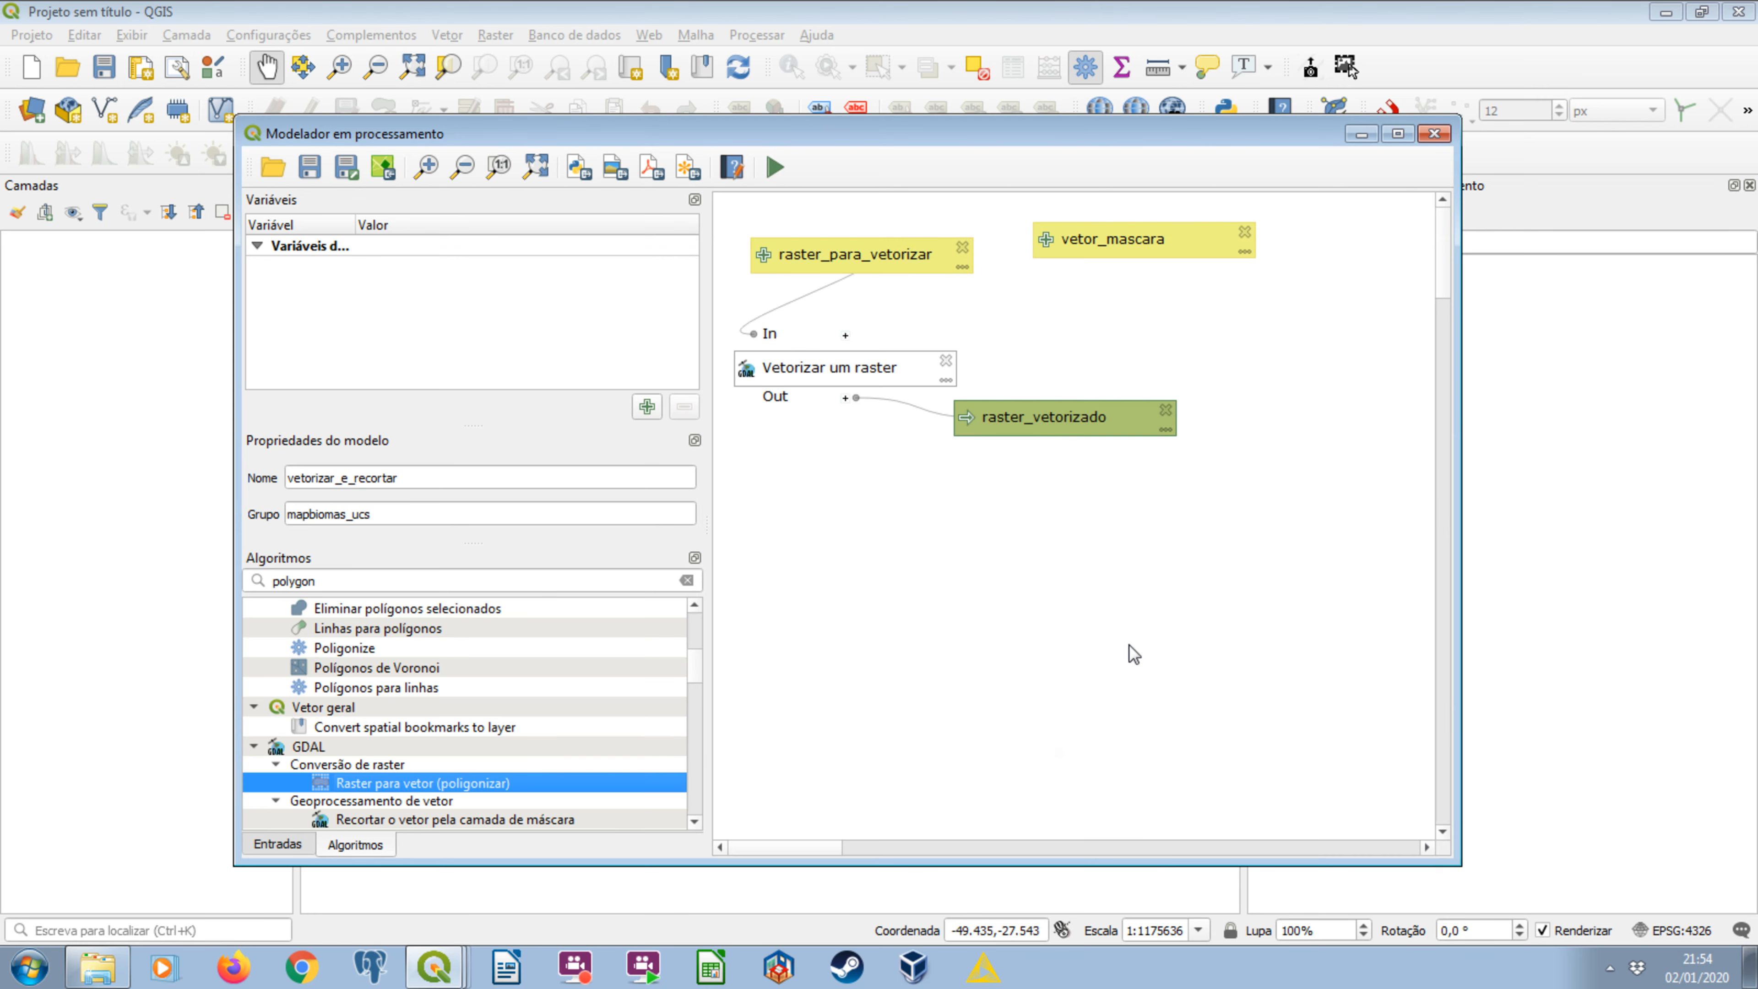
# Arrange Vetorizar um raster beneath raster_para_vetorizar on the canvas, with its raster_vetorizado output just below it.
pyautogui.moveTo(1023, 408); pyautogui.dragTo(1013, 545)
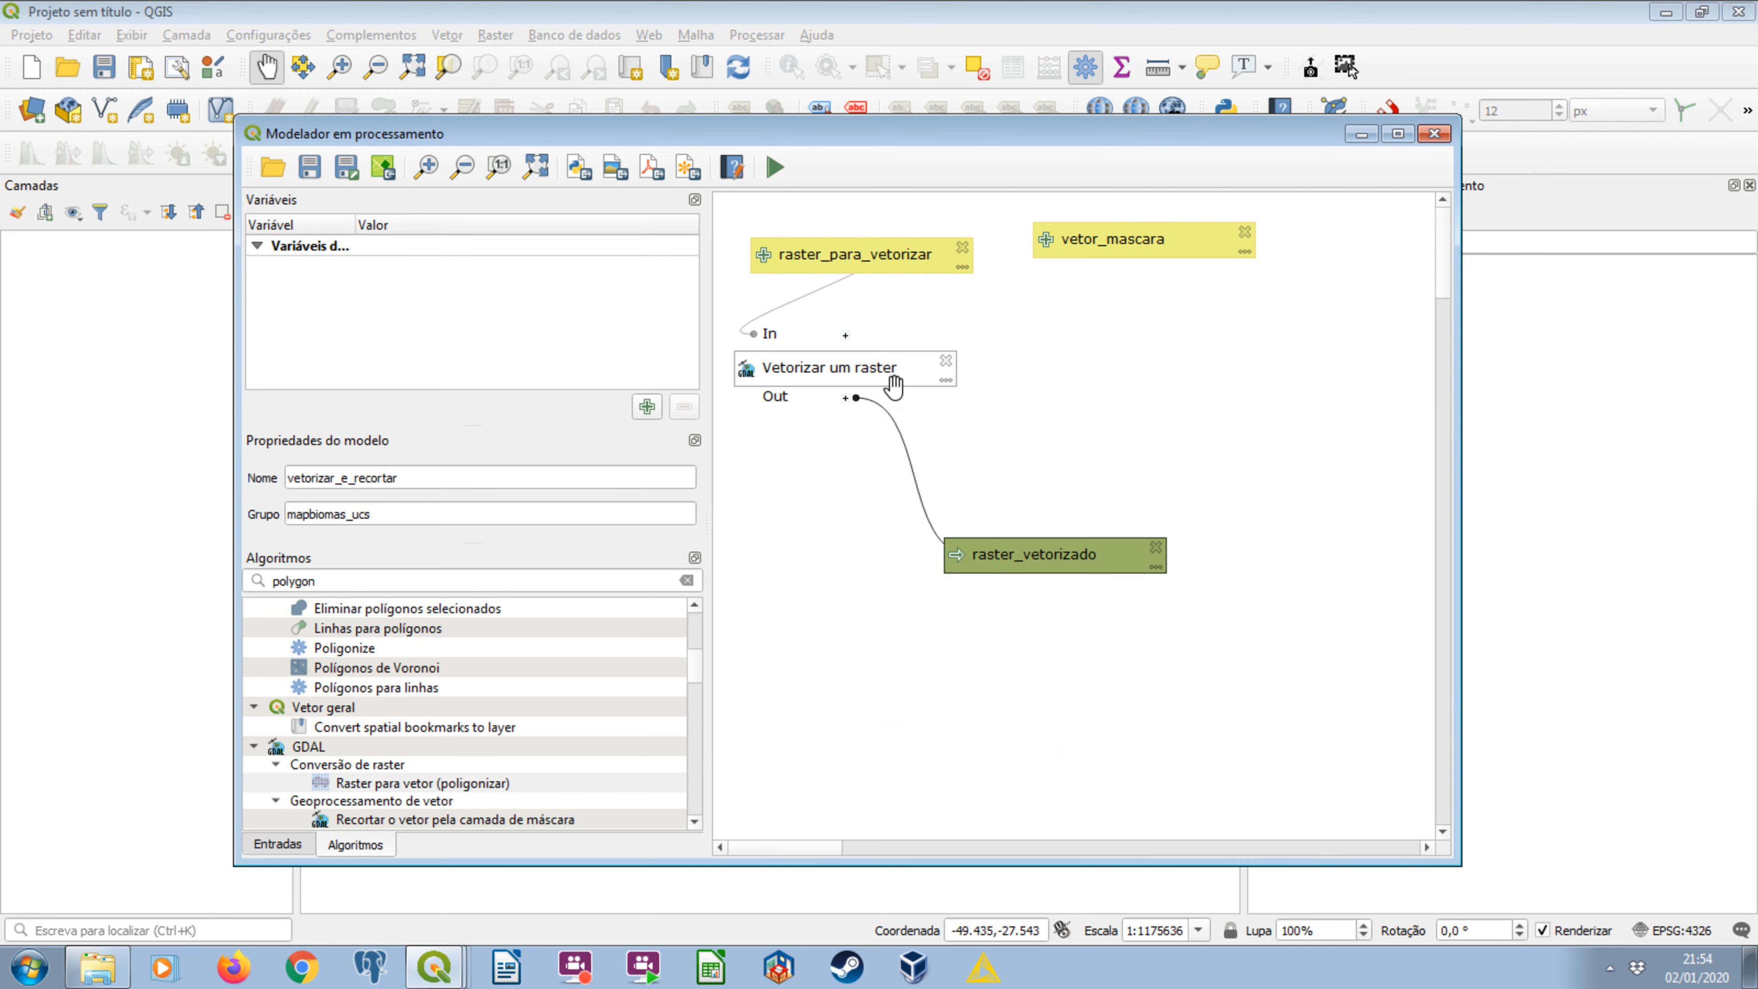
pyautogui.moveTo(897, 374); pyautogui.dragTo(940, 399)
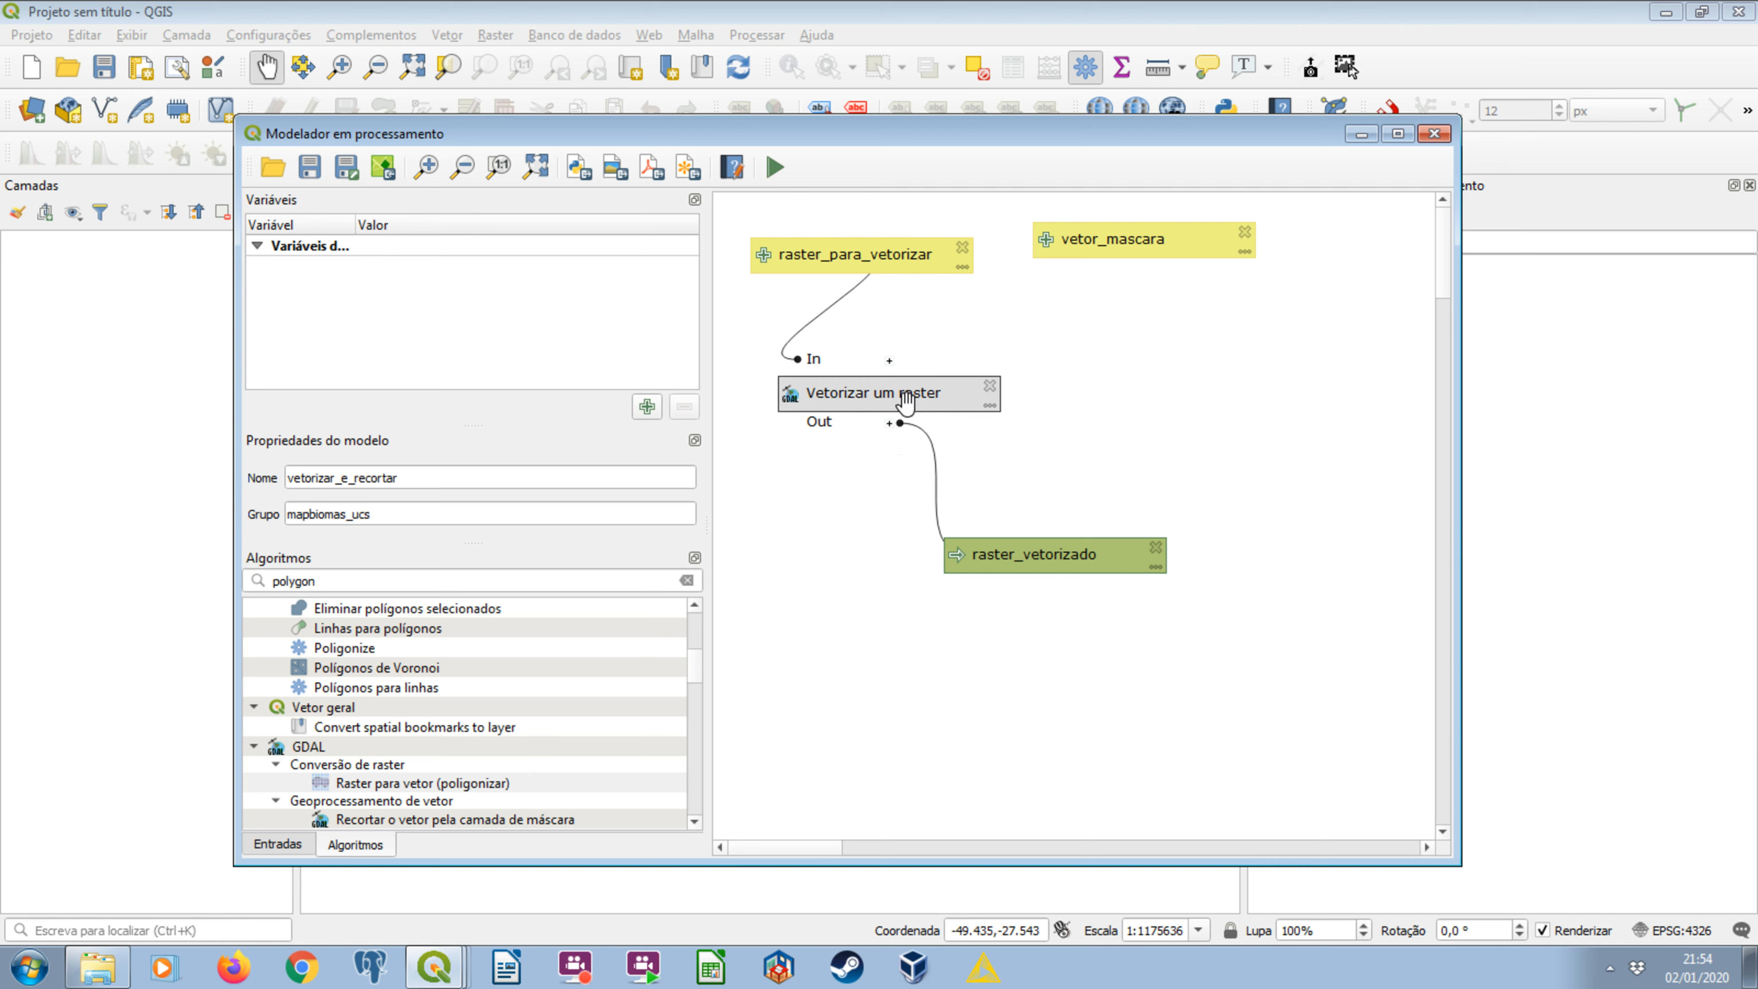
pyautogui.click(400, 785)
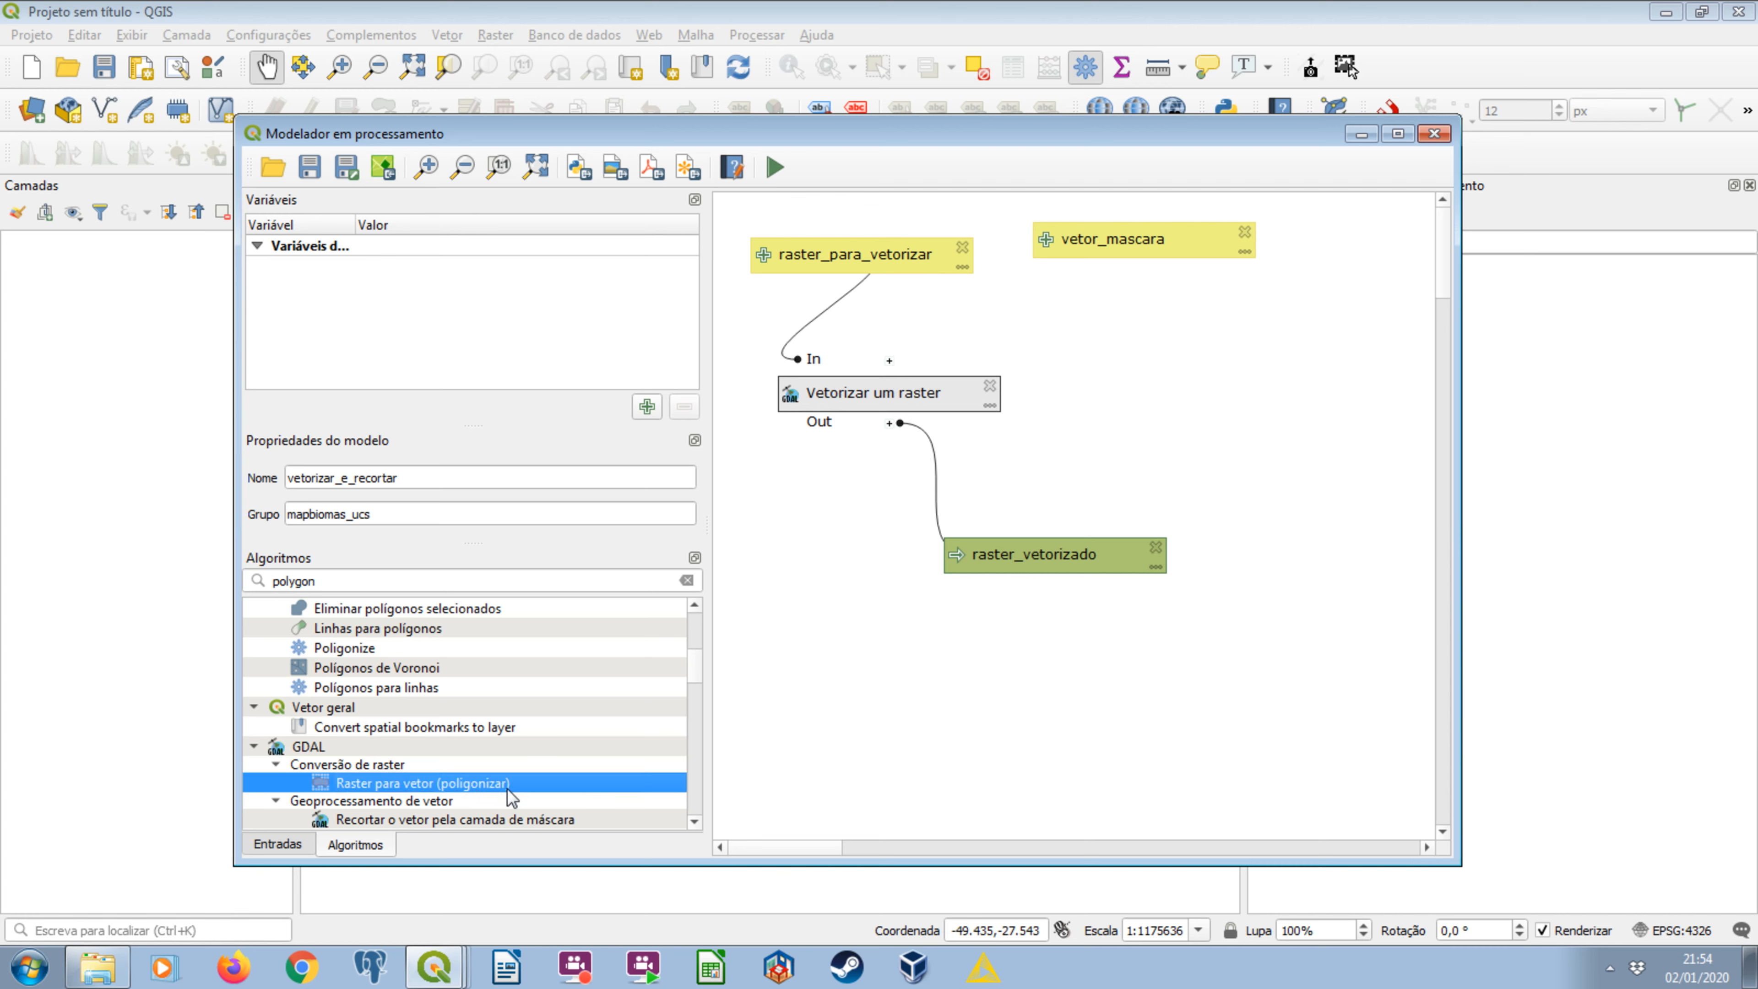
pyautogui.click(829, 258)
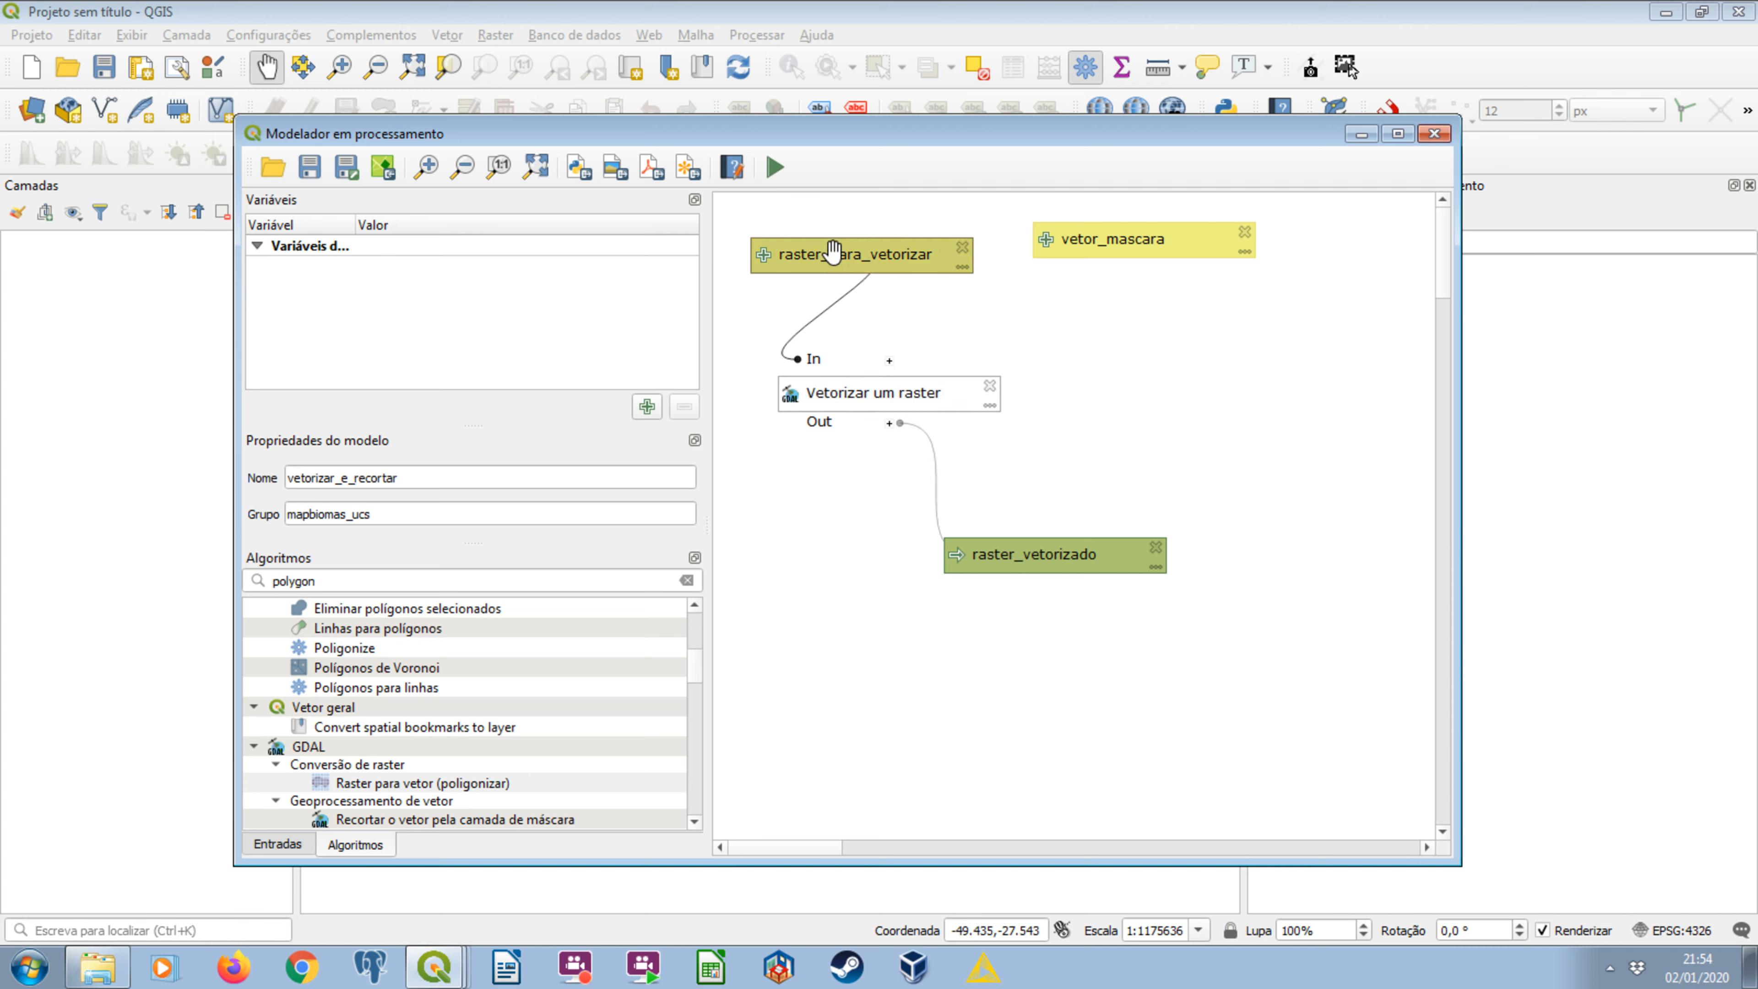
pyautogui.moveTo(824, 251); pyautogui.dragTo(822, 247)
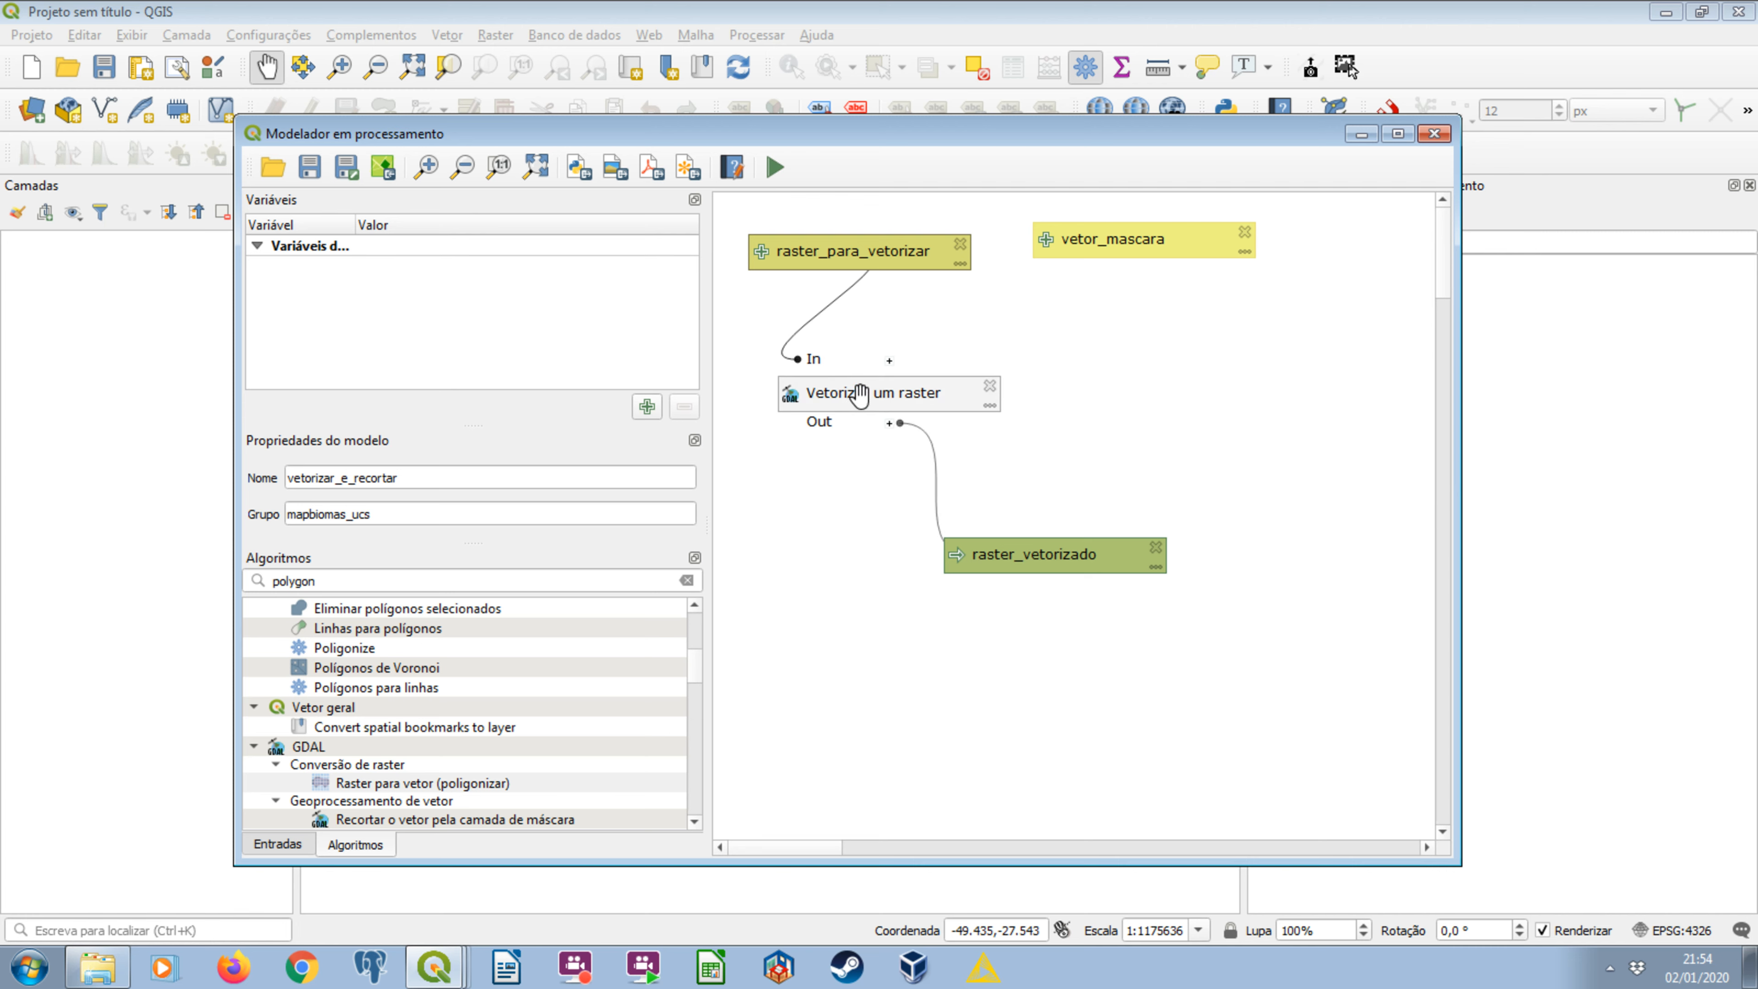
pyautogui.moveTo(859, 395); pyautogui.dragTo(851, 372)
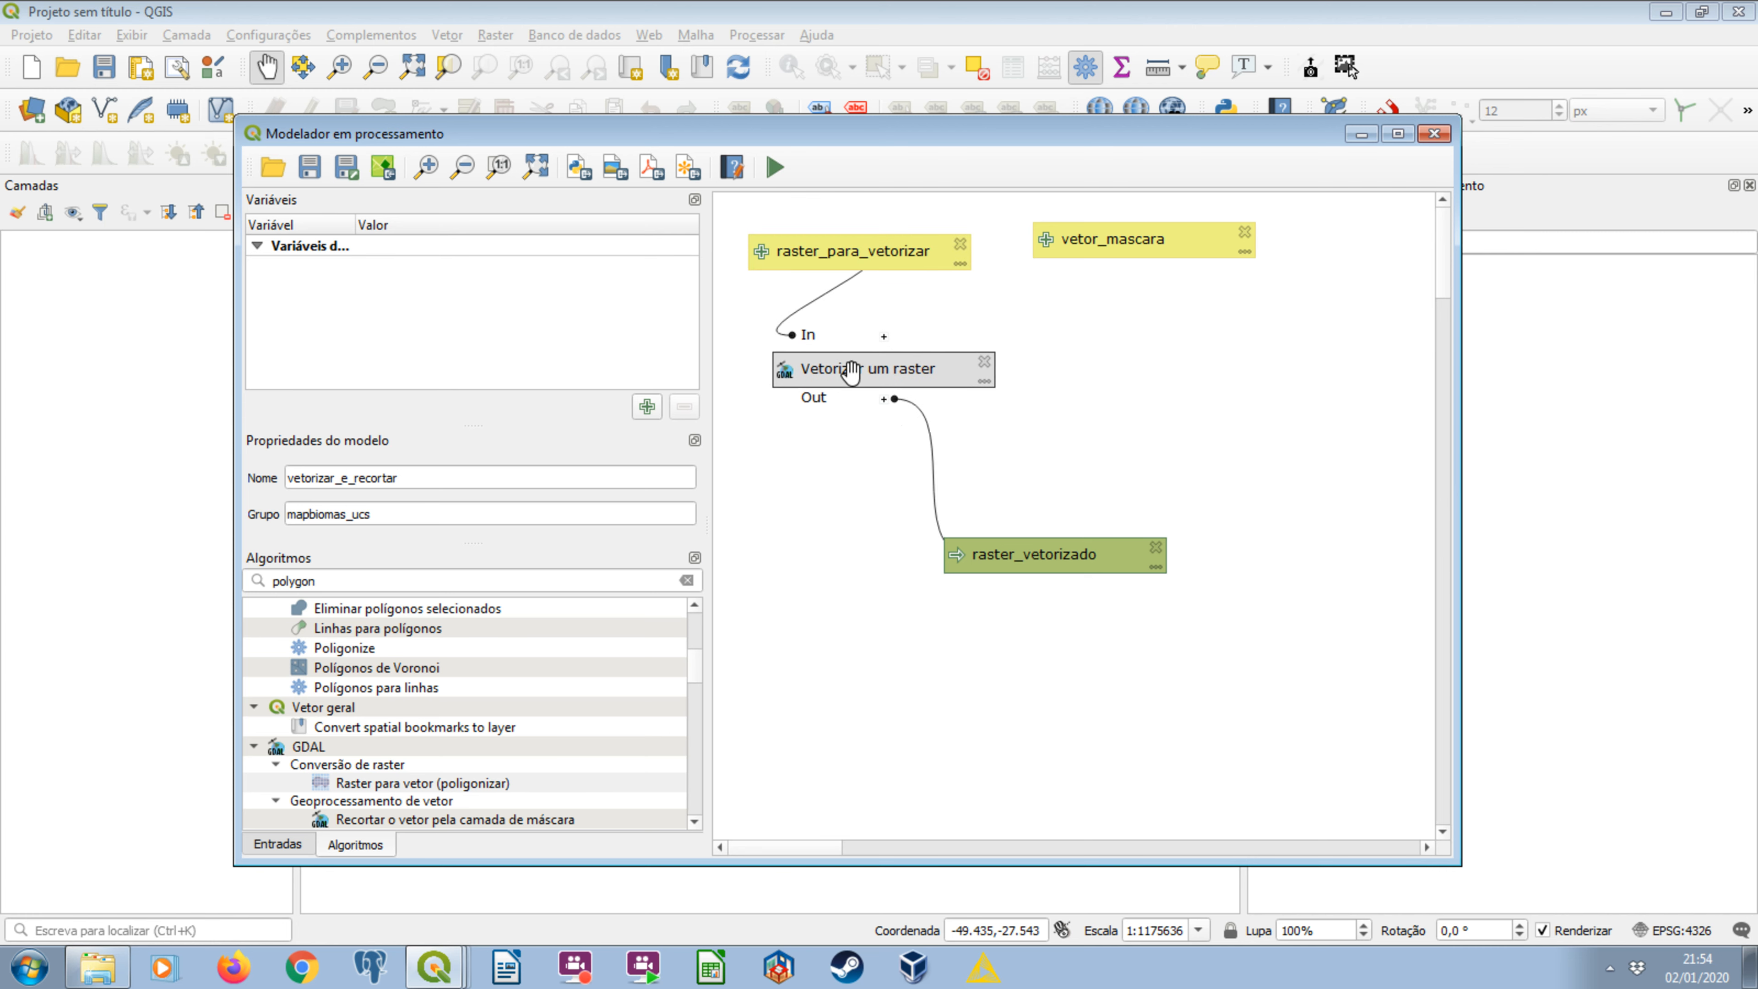
pyautogui.moveTo(1001, 550); pyautogui.dragTo(995, 458)
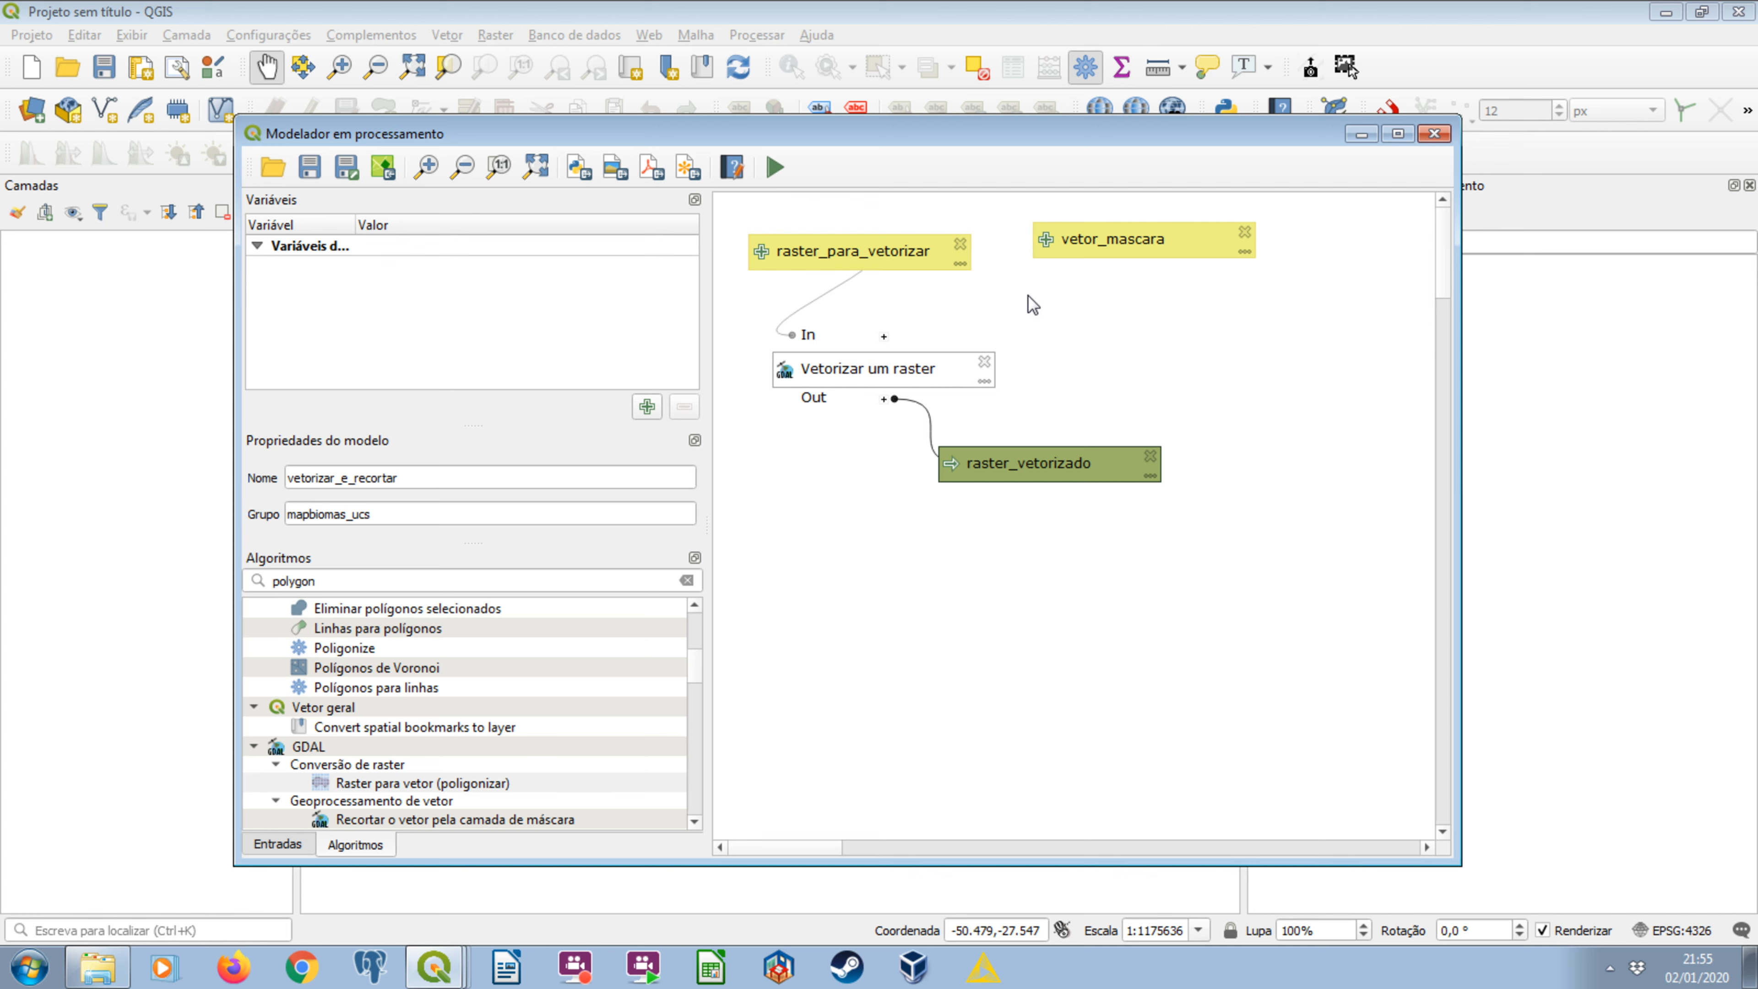
# Move vetor_mascara farther right on the canvas and adjust the vertical spacing of raster_para_vetorizar and raster_vetorizado.
pyautogui.moveTo(1091, 251); pyautogui.dragTo(1195, 272)
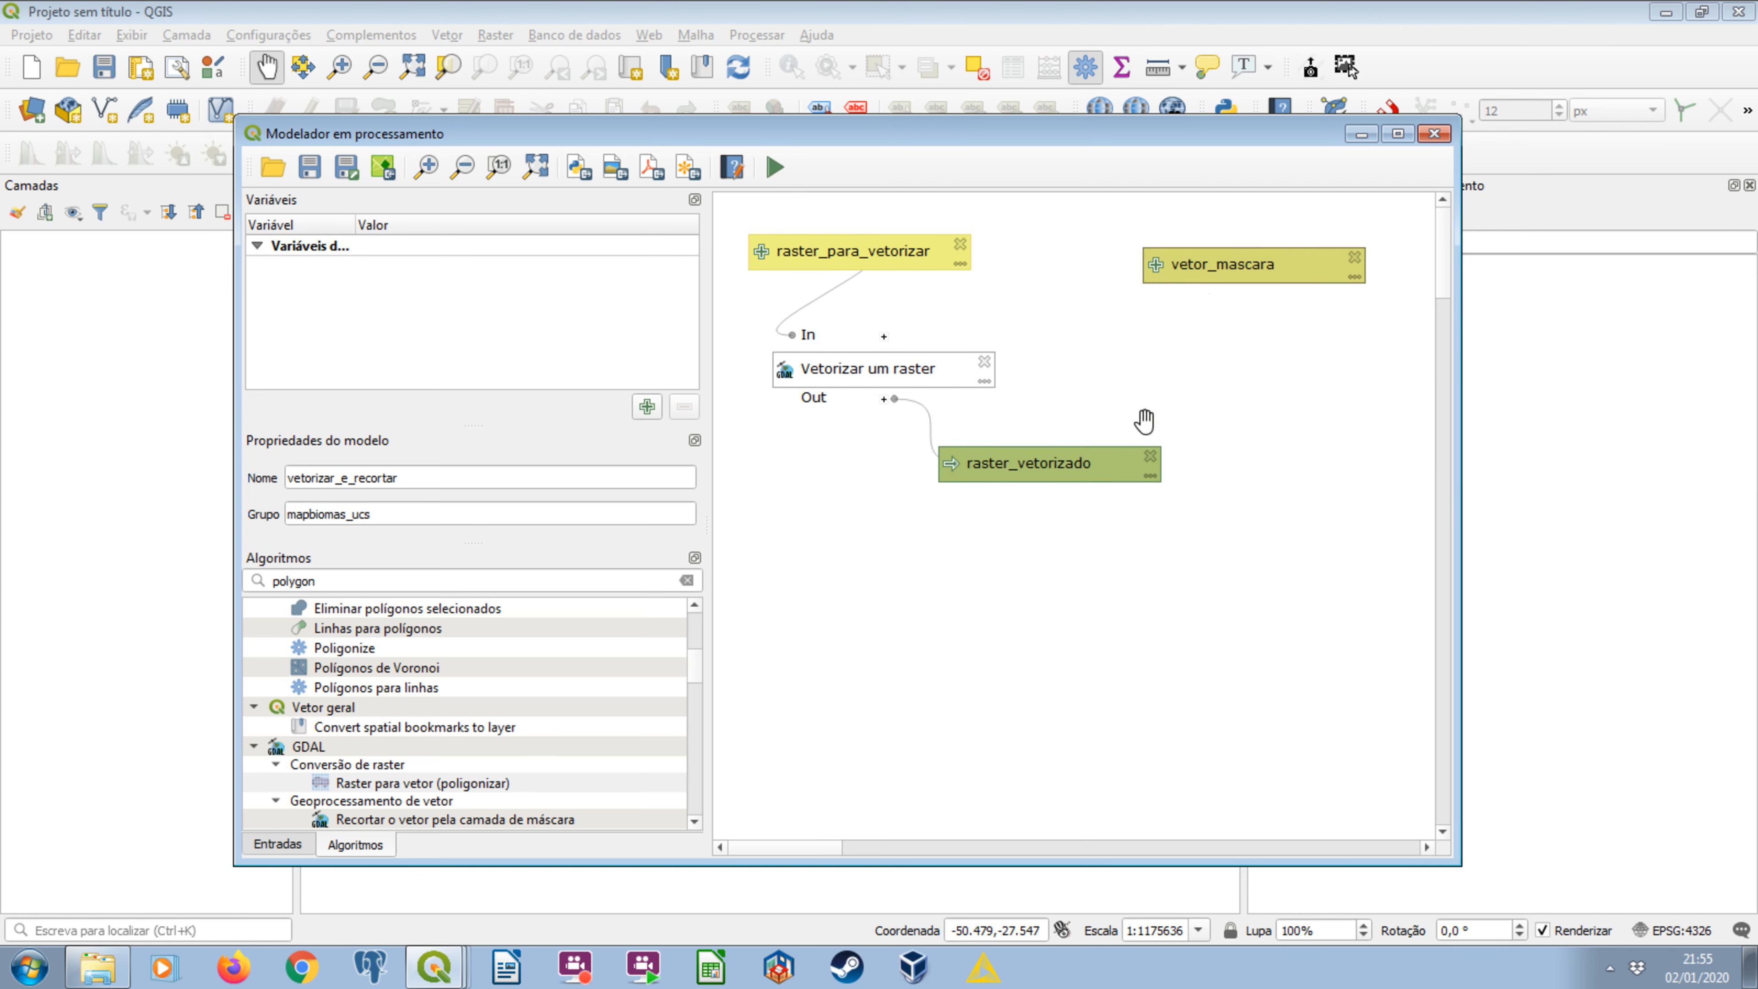
pyautogui.moveTo(1105, 453); pyautogui.dragTo(1094, 501)
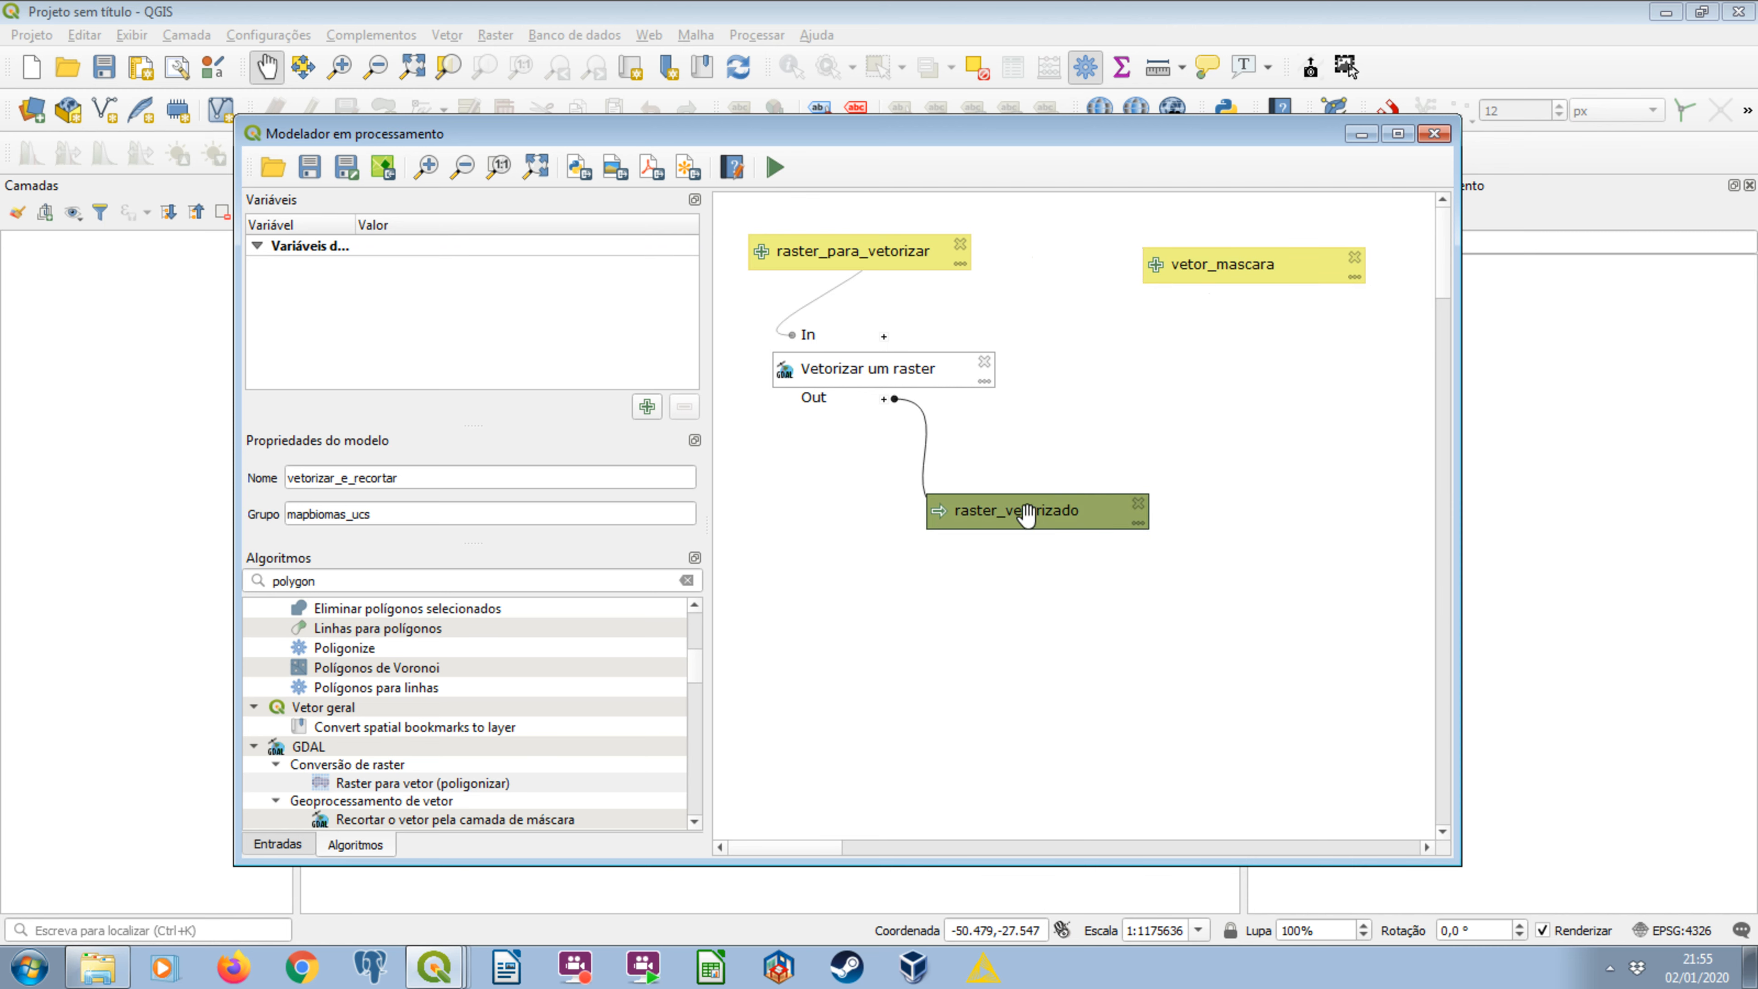
pyautogui.moveTo(839, 237); pyautogui.dragTo(760, 220)
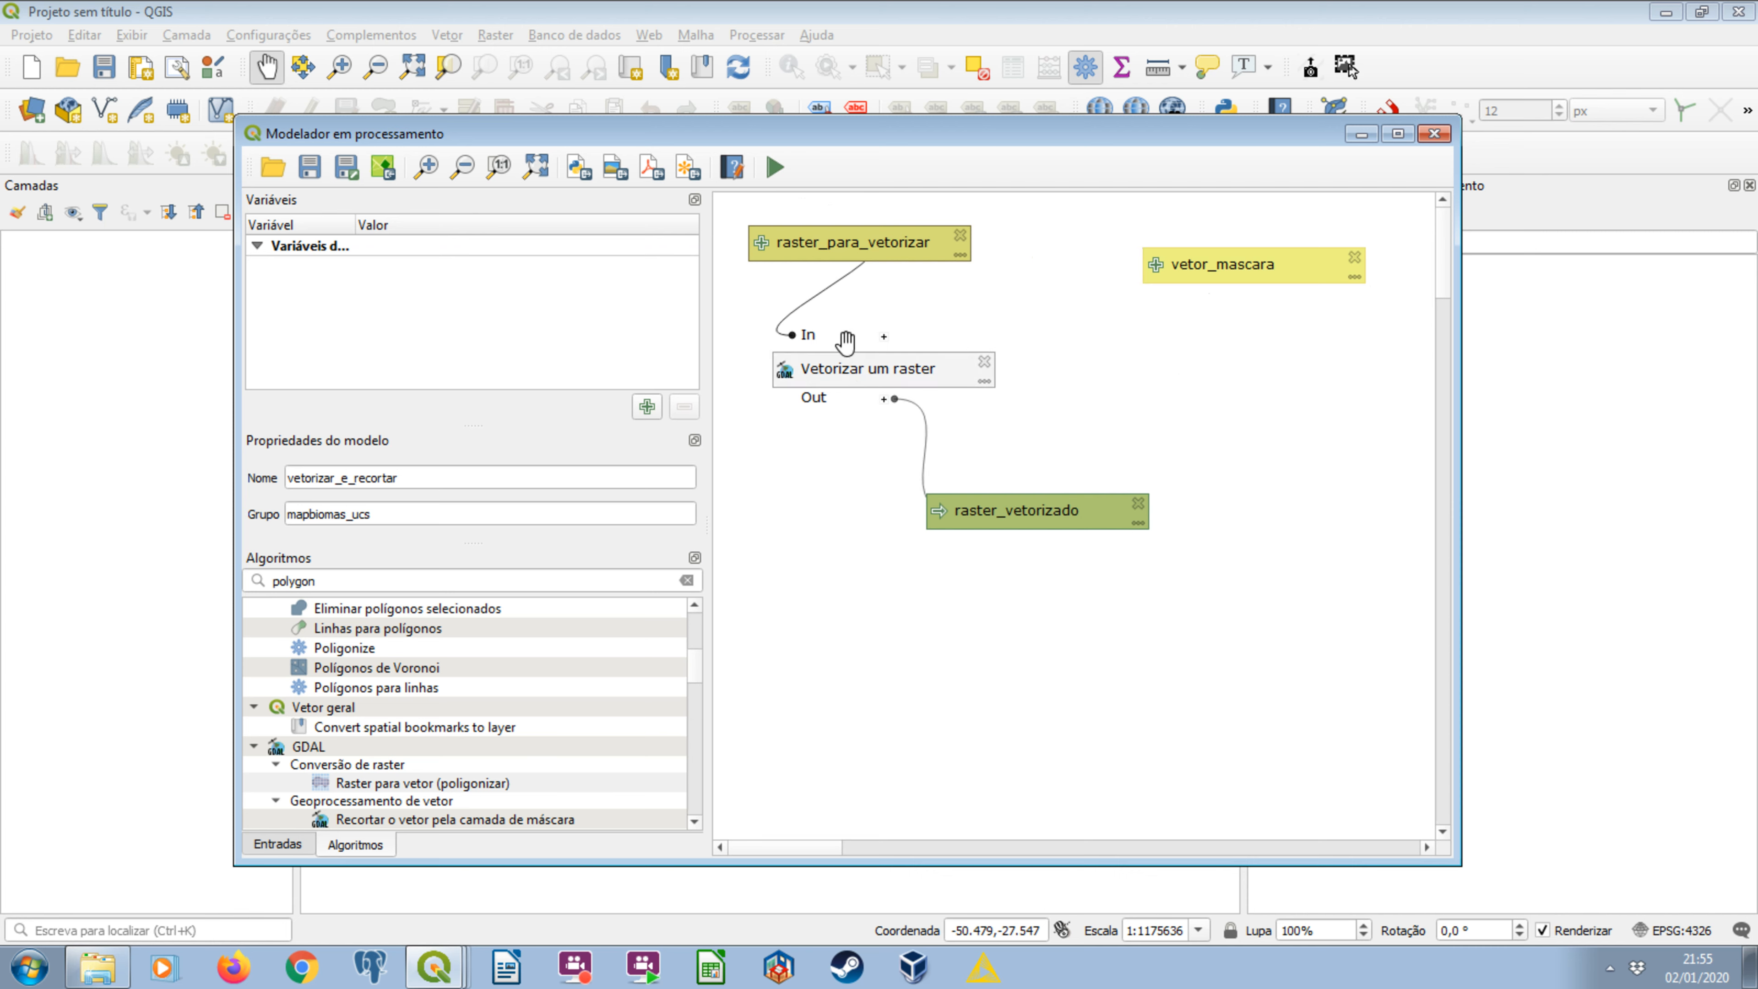
pyautogui.moveTo(948, 507); pyautogui.dragTo(954, 479)
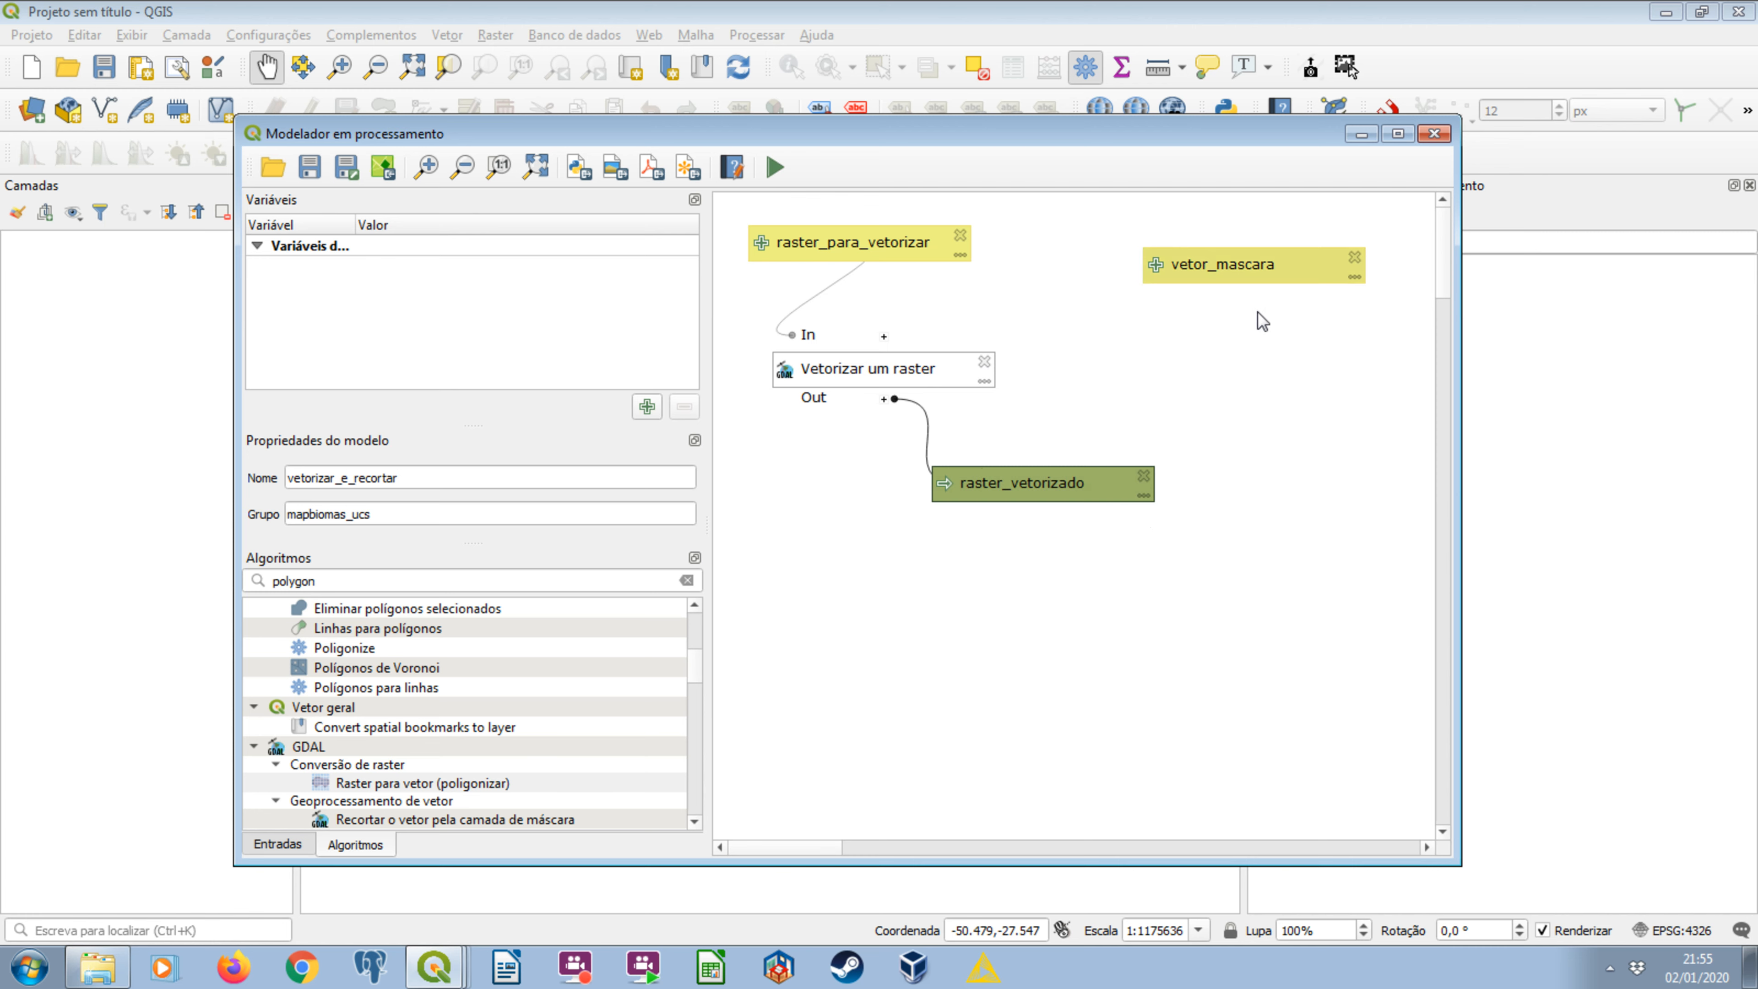
pyautogui.moveTo(1234, 264); pyautogui.dragTo(1250, 263)
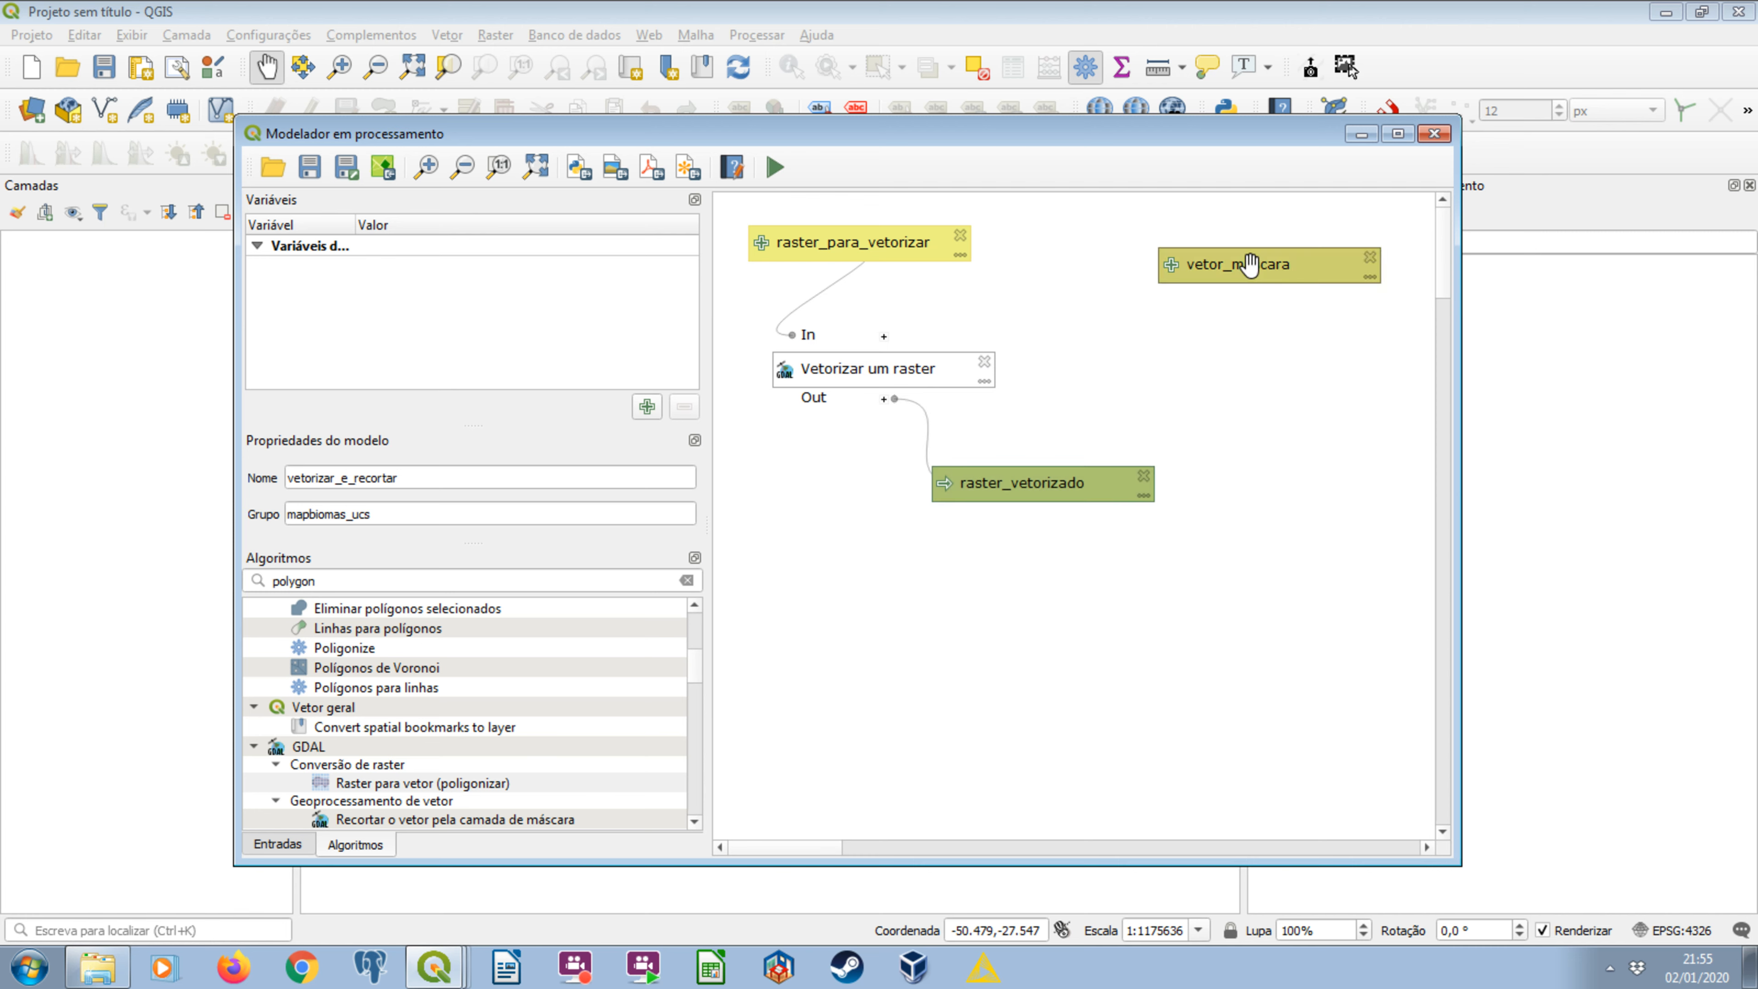
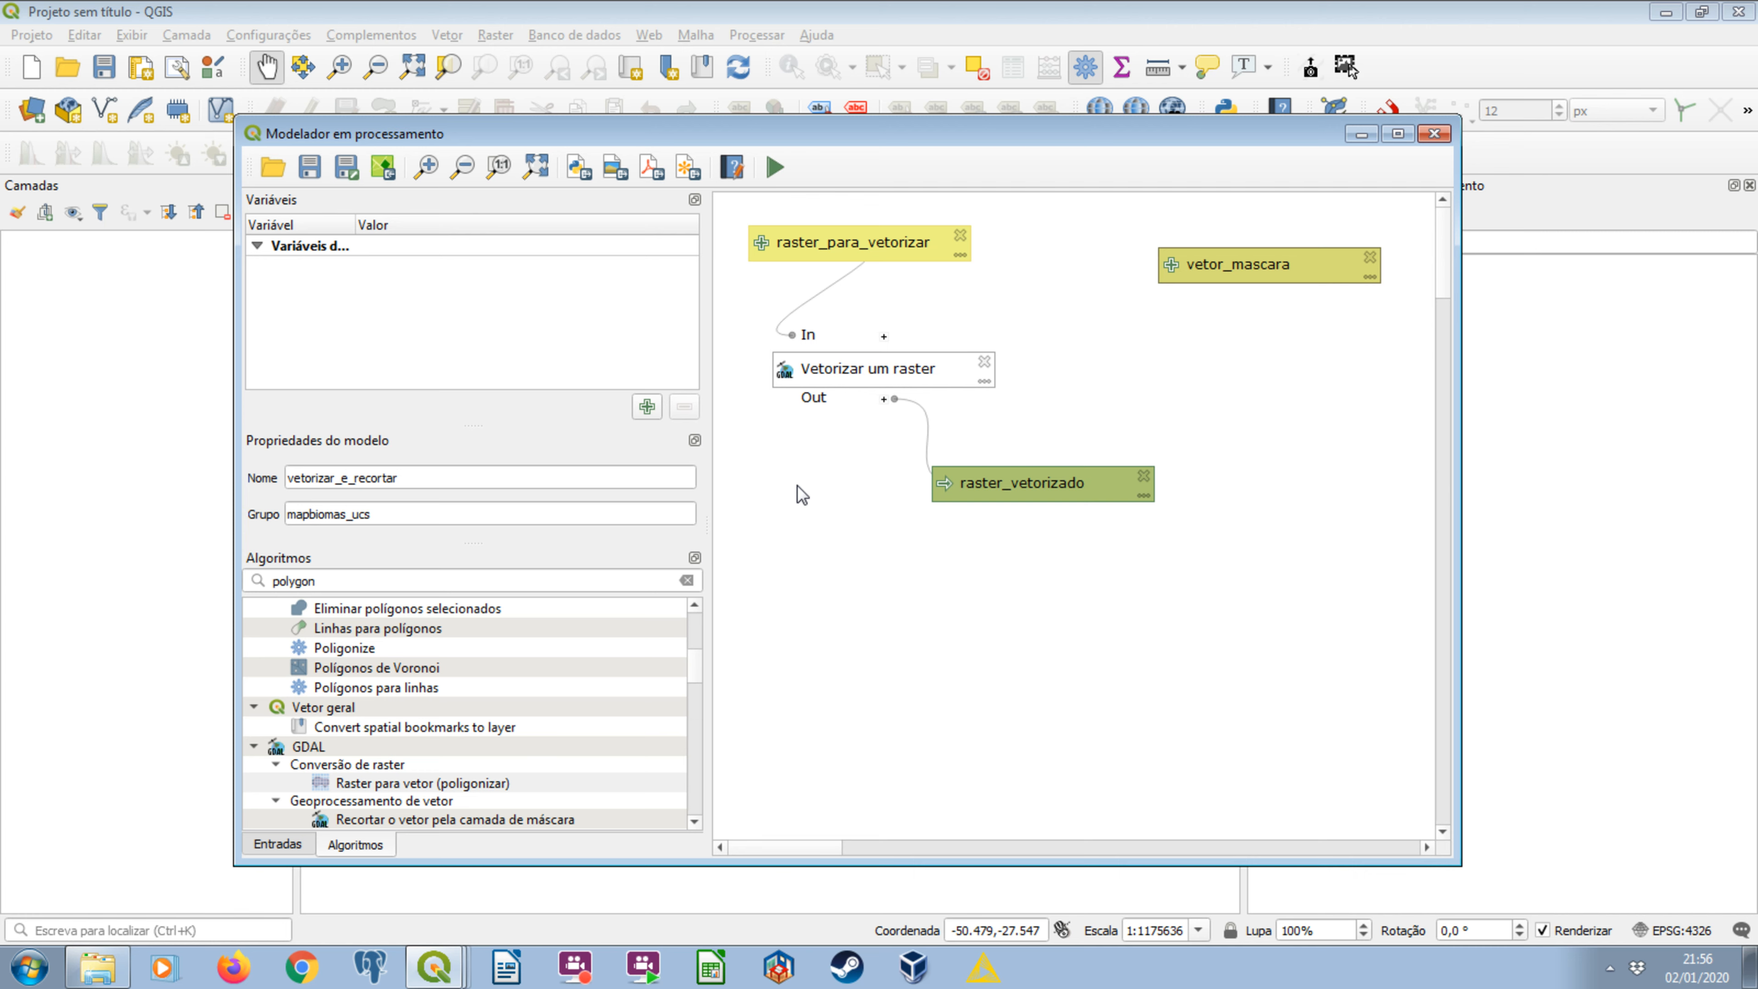
# Move Vetorizar um raster up closer to raster_para_vetorizar, and shift raster_vetorizado and vetor_mascara slightly lower and farther left on the canvas.
pyautogui.moveTo(877, 254); pyautogui.dragTo(891, 241)
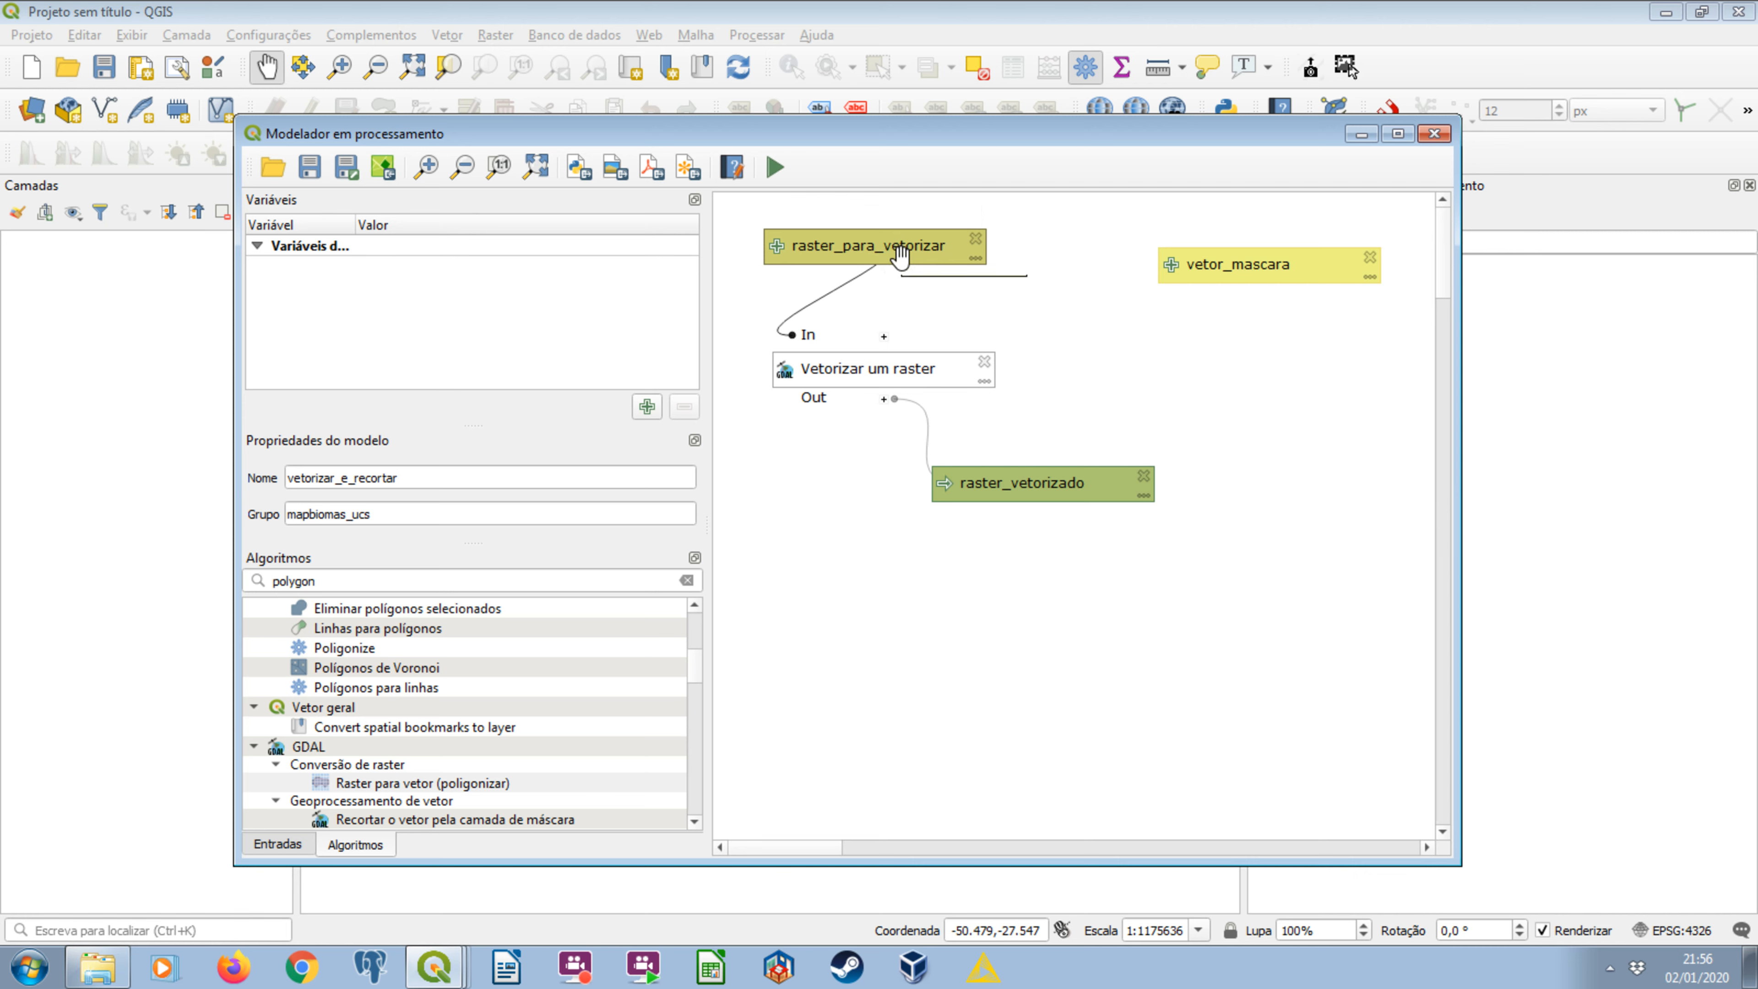
pyautogui.moveTo(935, 255); pyautogui.dragTo(884, 259)
pyautogui.moveTo(887, 385)
pyautogui.mouseDown()
pyautogui.moveTo(860, 316)
pyautogui.moveTo(842, 381)
pyautogui.moveTo(891, 388)
pyautogui.mouseUp()
pyautogui.moveTo(833, 244); pyautogui.dragTo(840, 246)
pyautogui.moveTo(880, 352); pyautogui.dragTo(888, 330)
pyautogui.moveTo(1031, 493); pyautogui.dragTo(988, 509)
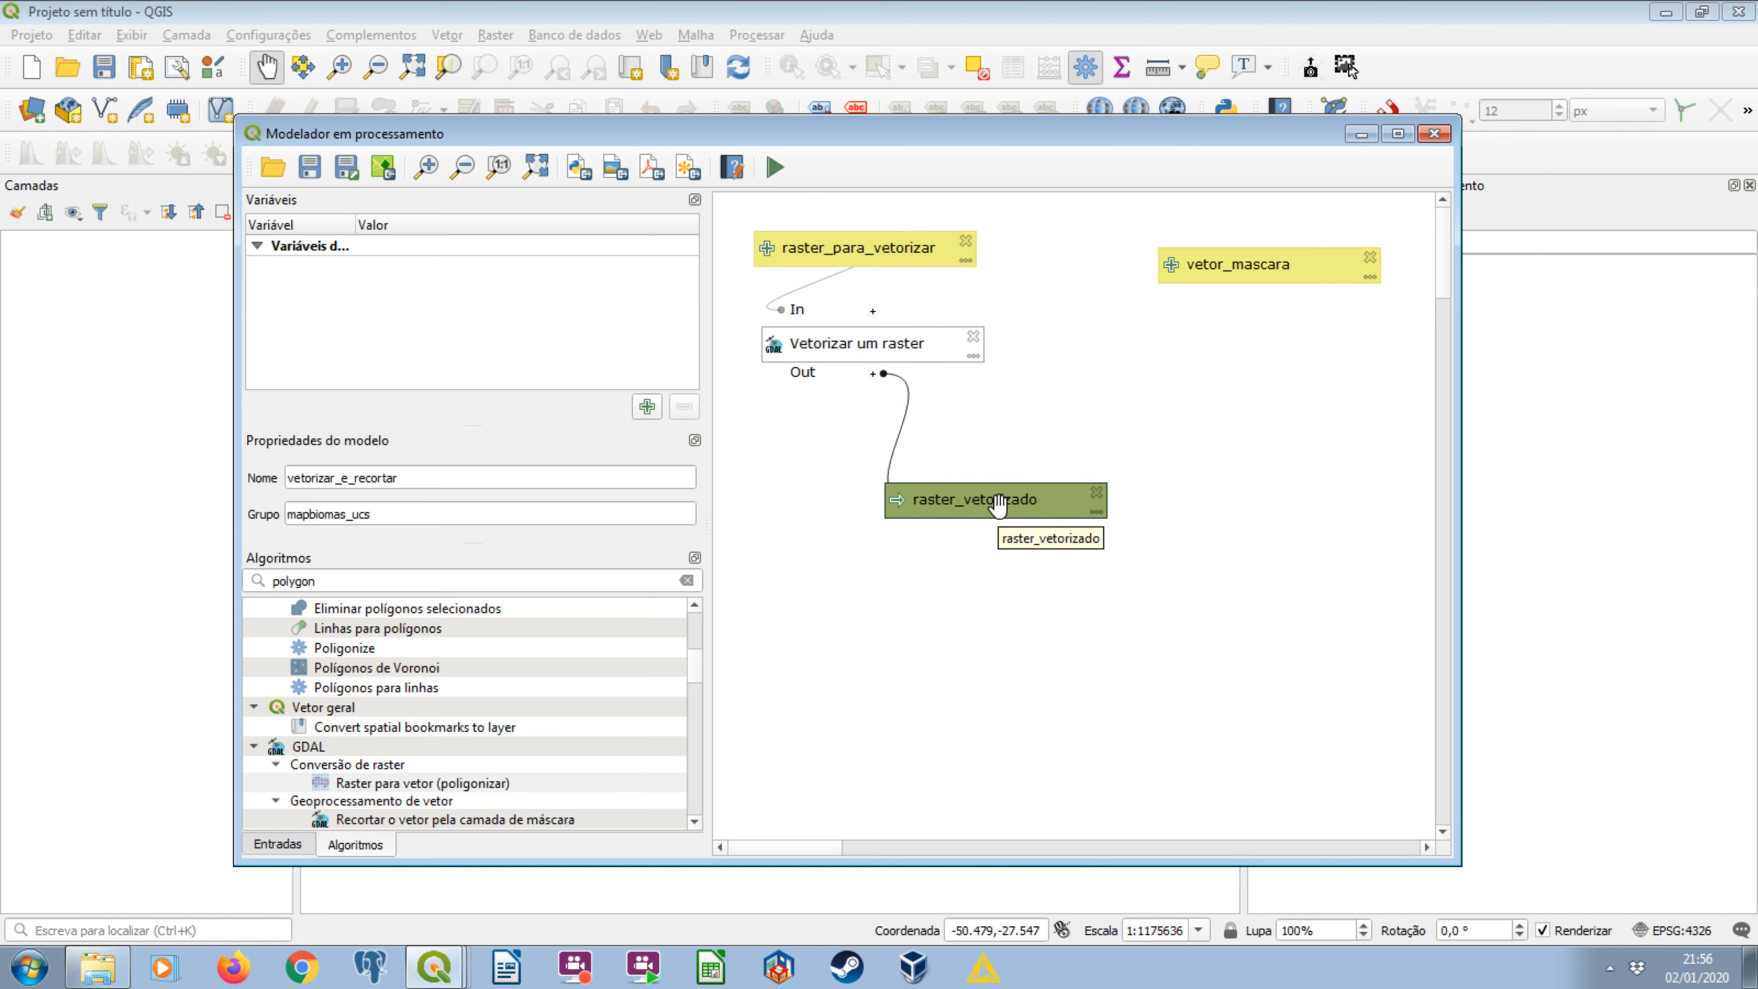
pyautogui.moveTo(998, 505)
pyautogui.mouseDown()
pyautogui.moveTo(994, 481)
pyautogui.moveTo(948, 535)
pyautogui.moveTo(1020, 512)
pyautogui.mouseUp()
pyautogui.moveTo(1249, 267); pyautogui.dragTo(1221, 332)
# Search the algorithms for clip and open GDAL's Recortar o vetor pela camada de máscara for the model.
pyautogui.doubleClick(335, 574)
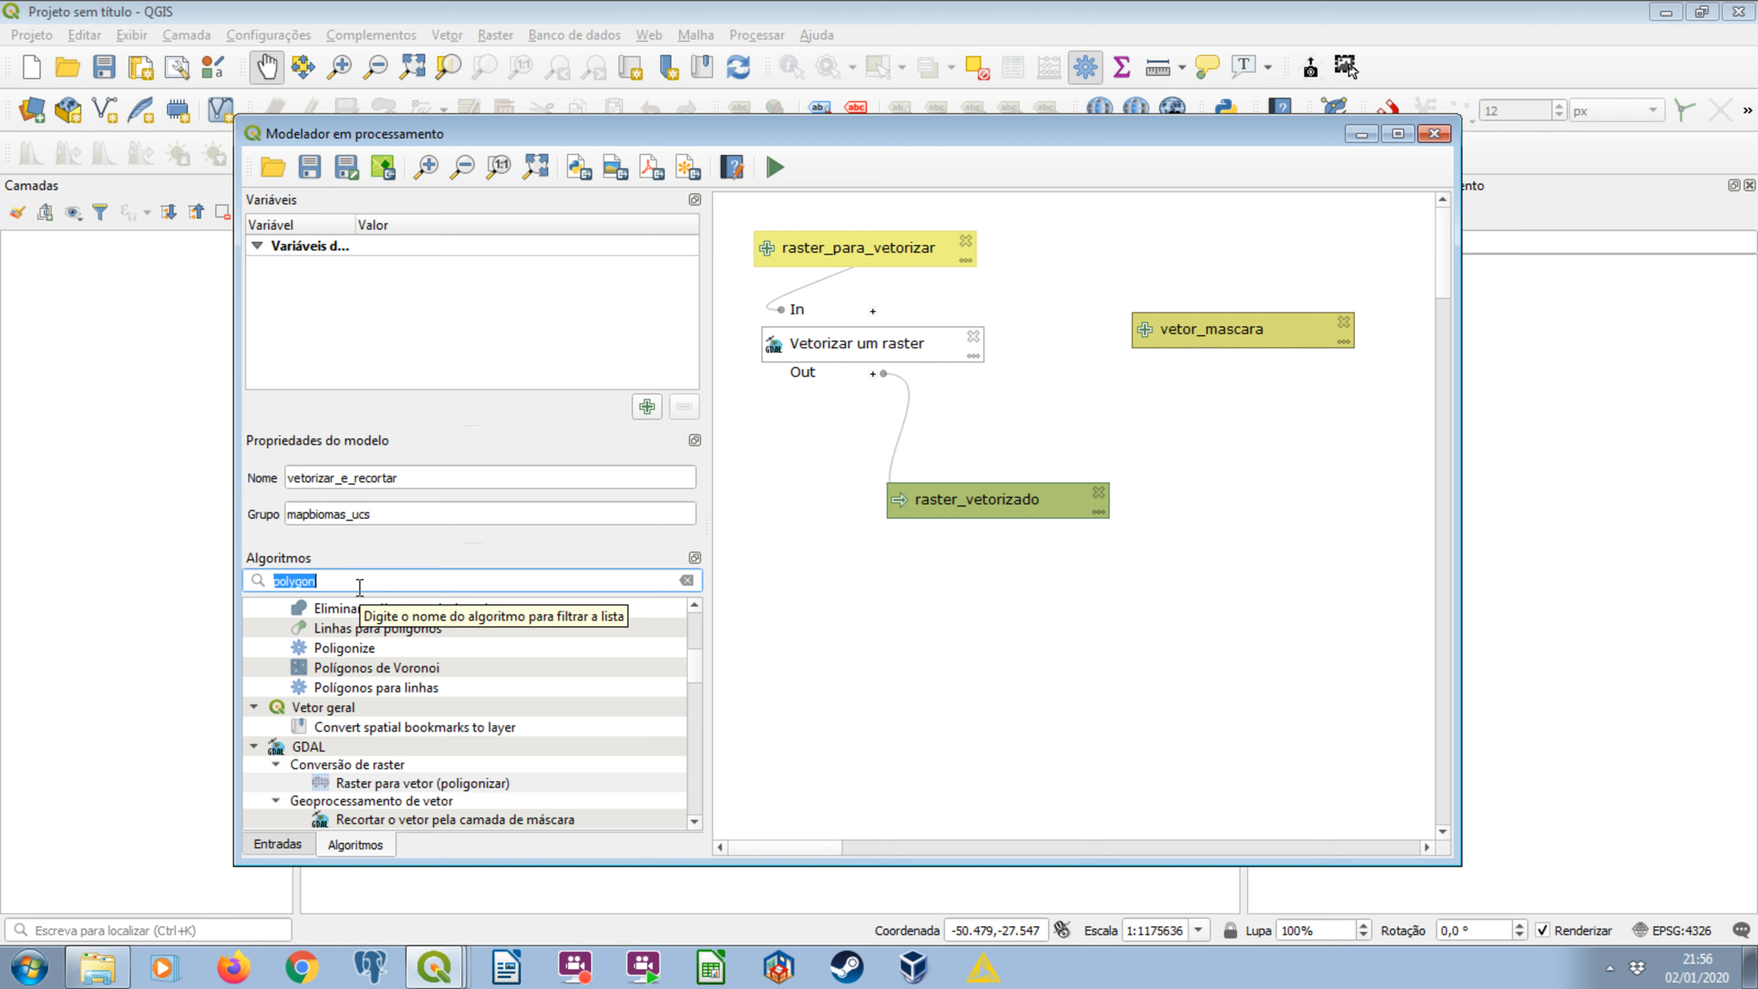
pyautogui.write('clip')
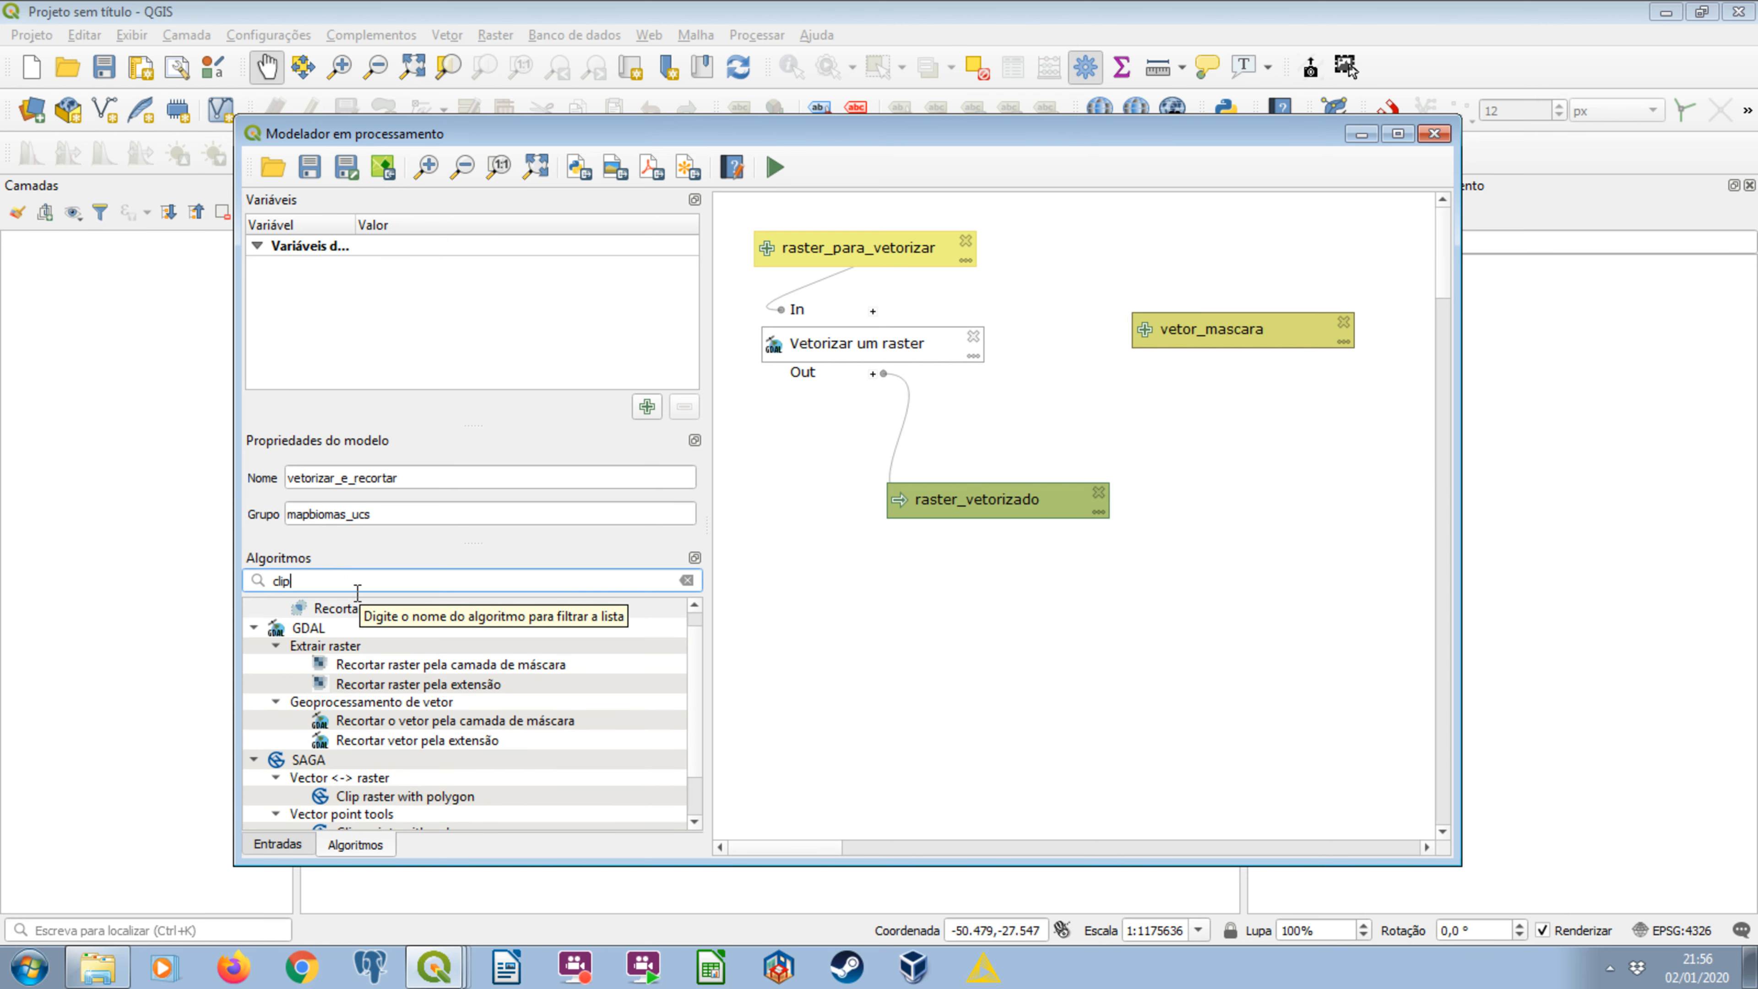
pyautogui.click(499, 723)
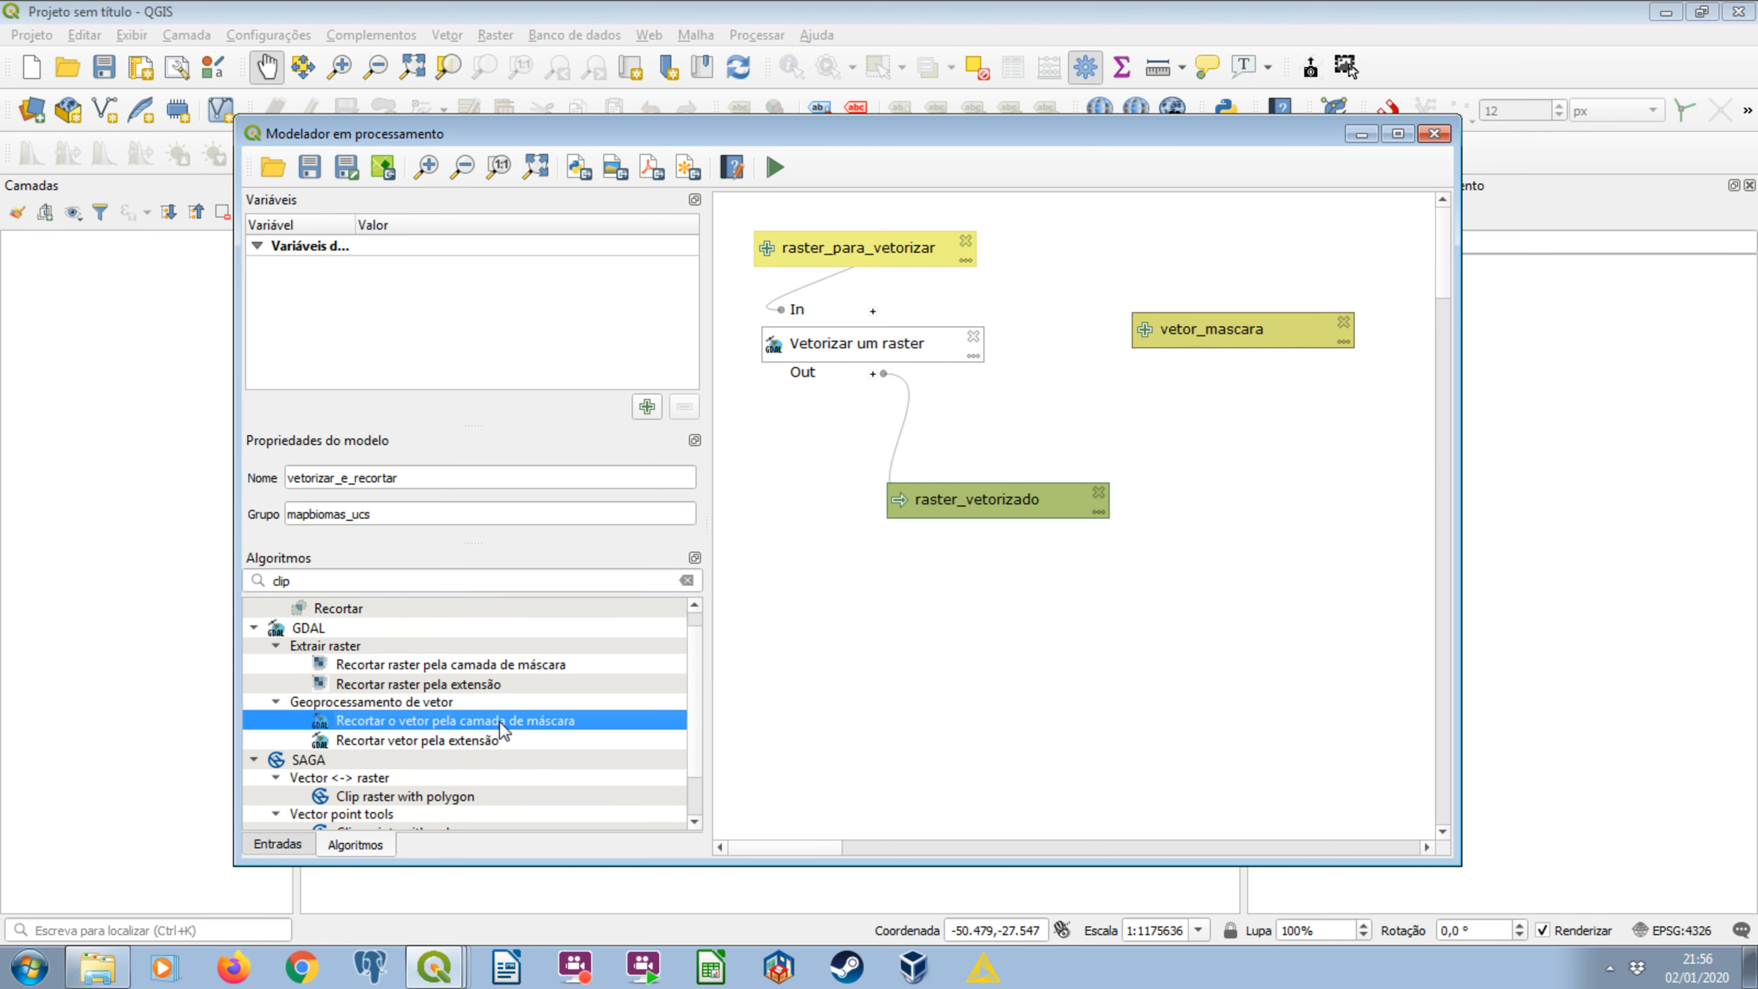
pyautogui.doubleClick(569, 721)
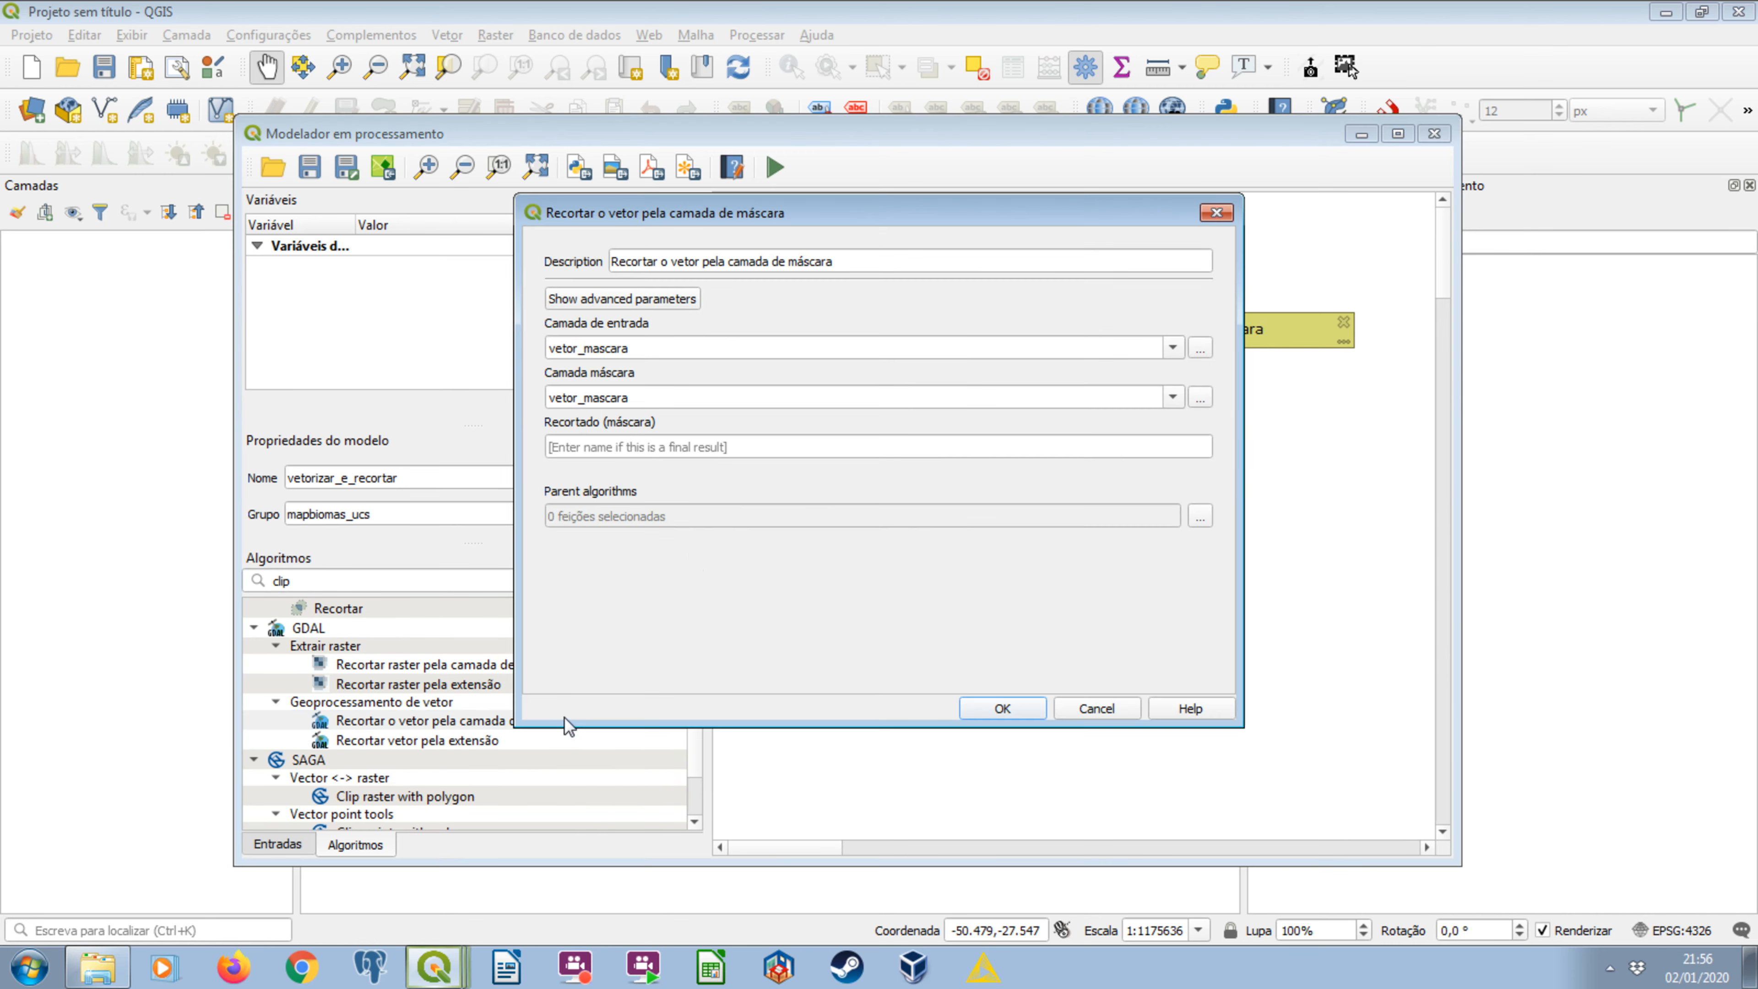
# Change the clip algorithm's description to Recortar o raster vetorizado utilizando uma mascara, keeping the model inputs in view behind the dialog.
pyautogui.moveTo(657, 208); pyautogui.dragTo(618, 341)
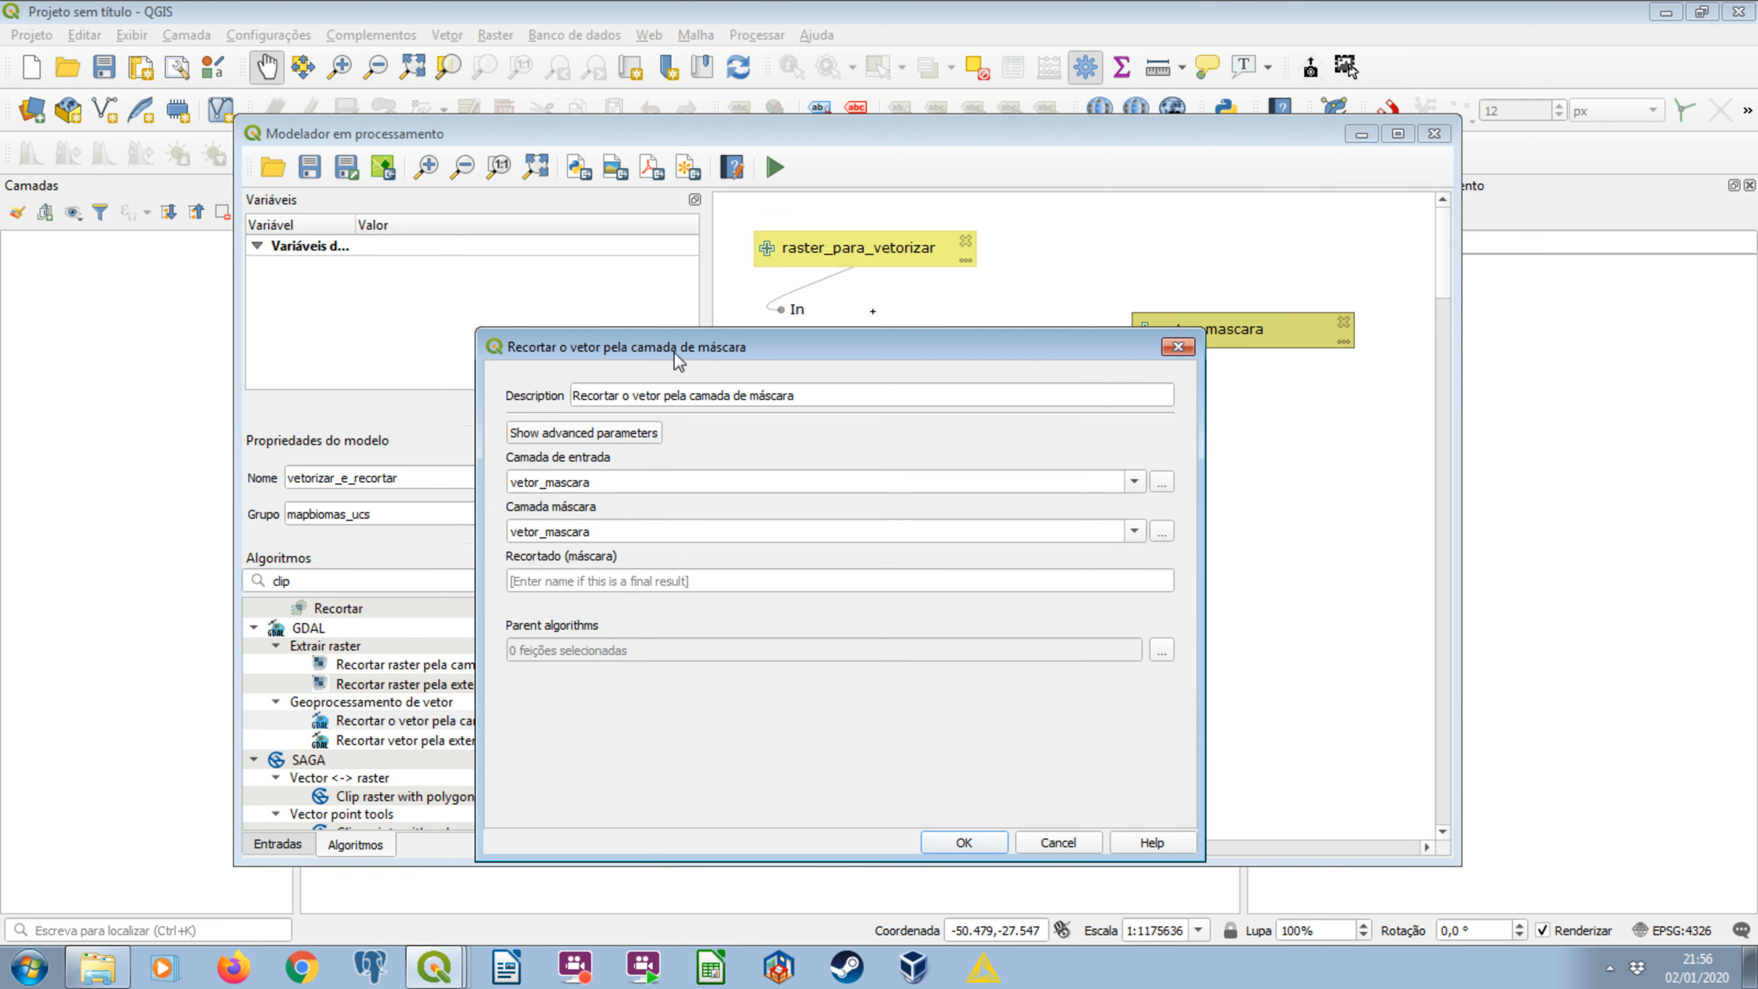
pyautogui.tripleClick(679, 396)
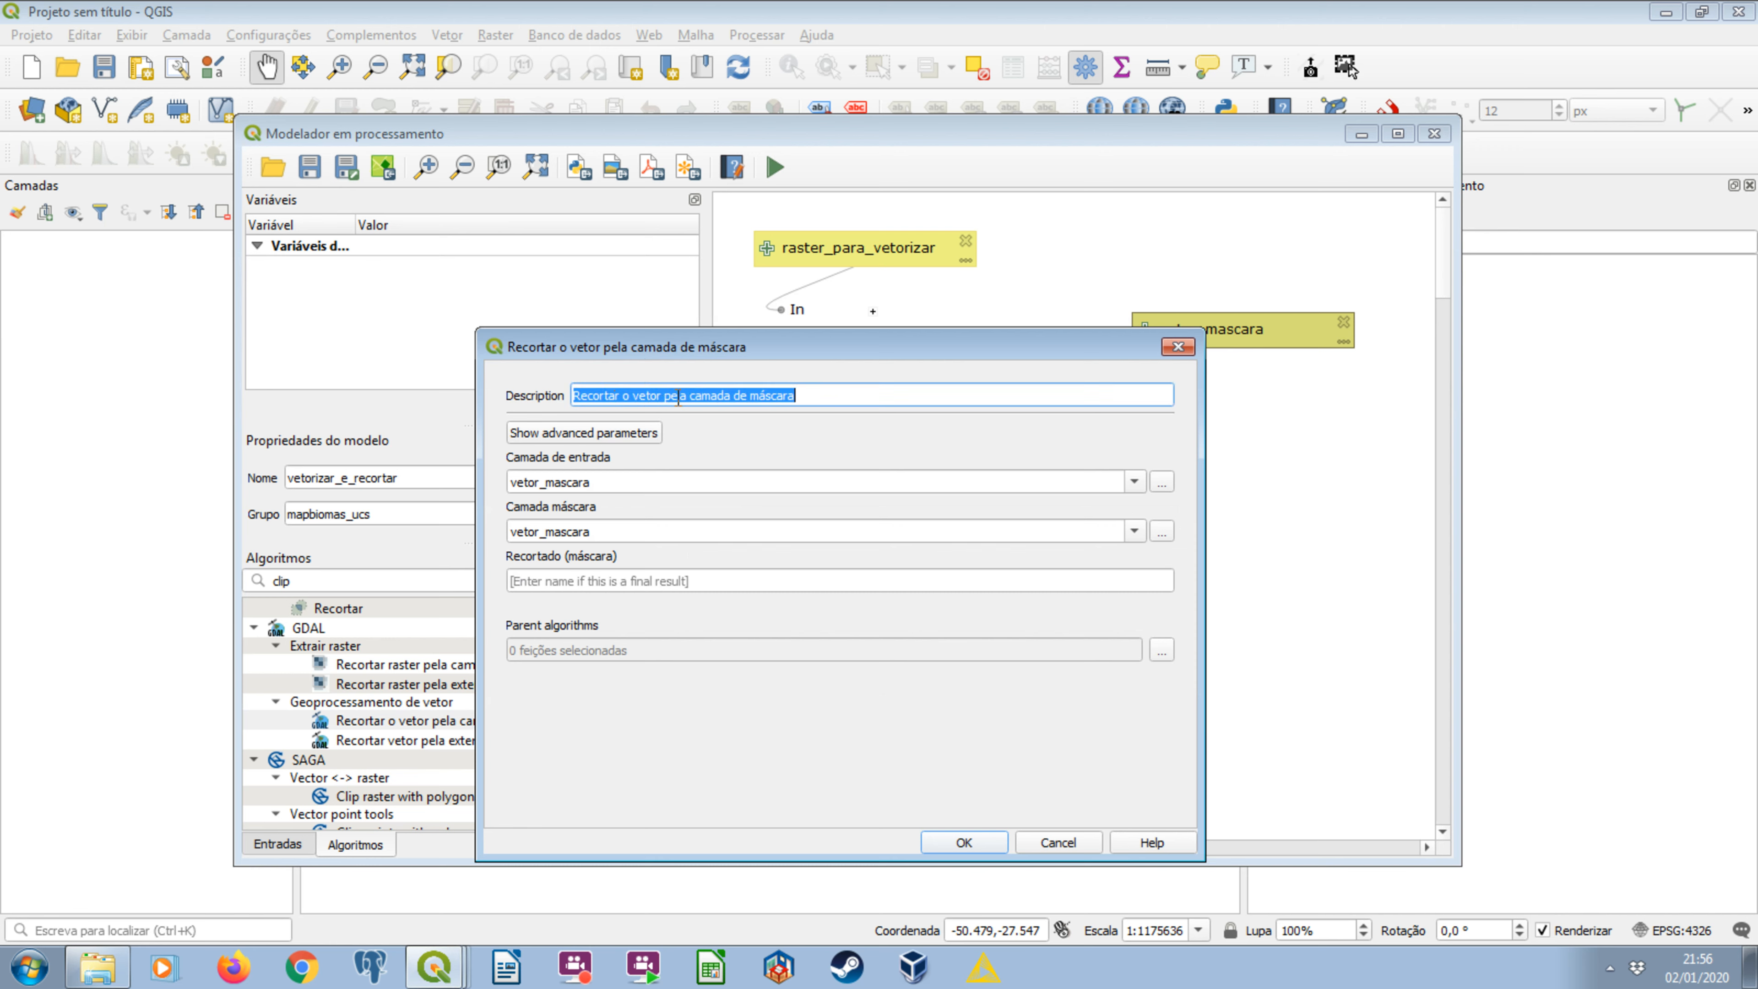
pyautogui.tripleClick(808, 394)
pyautogui.write('Recort')
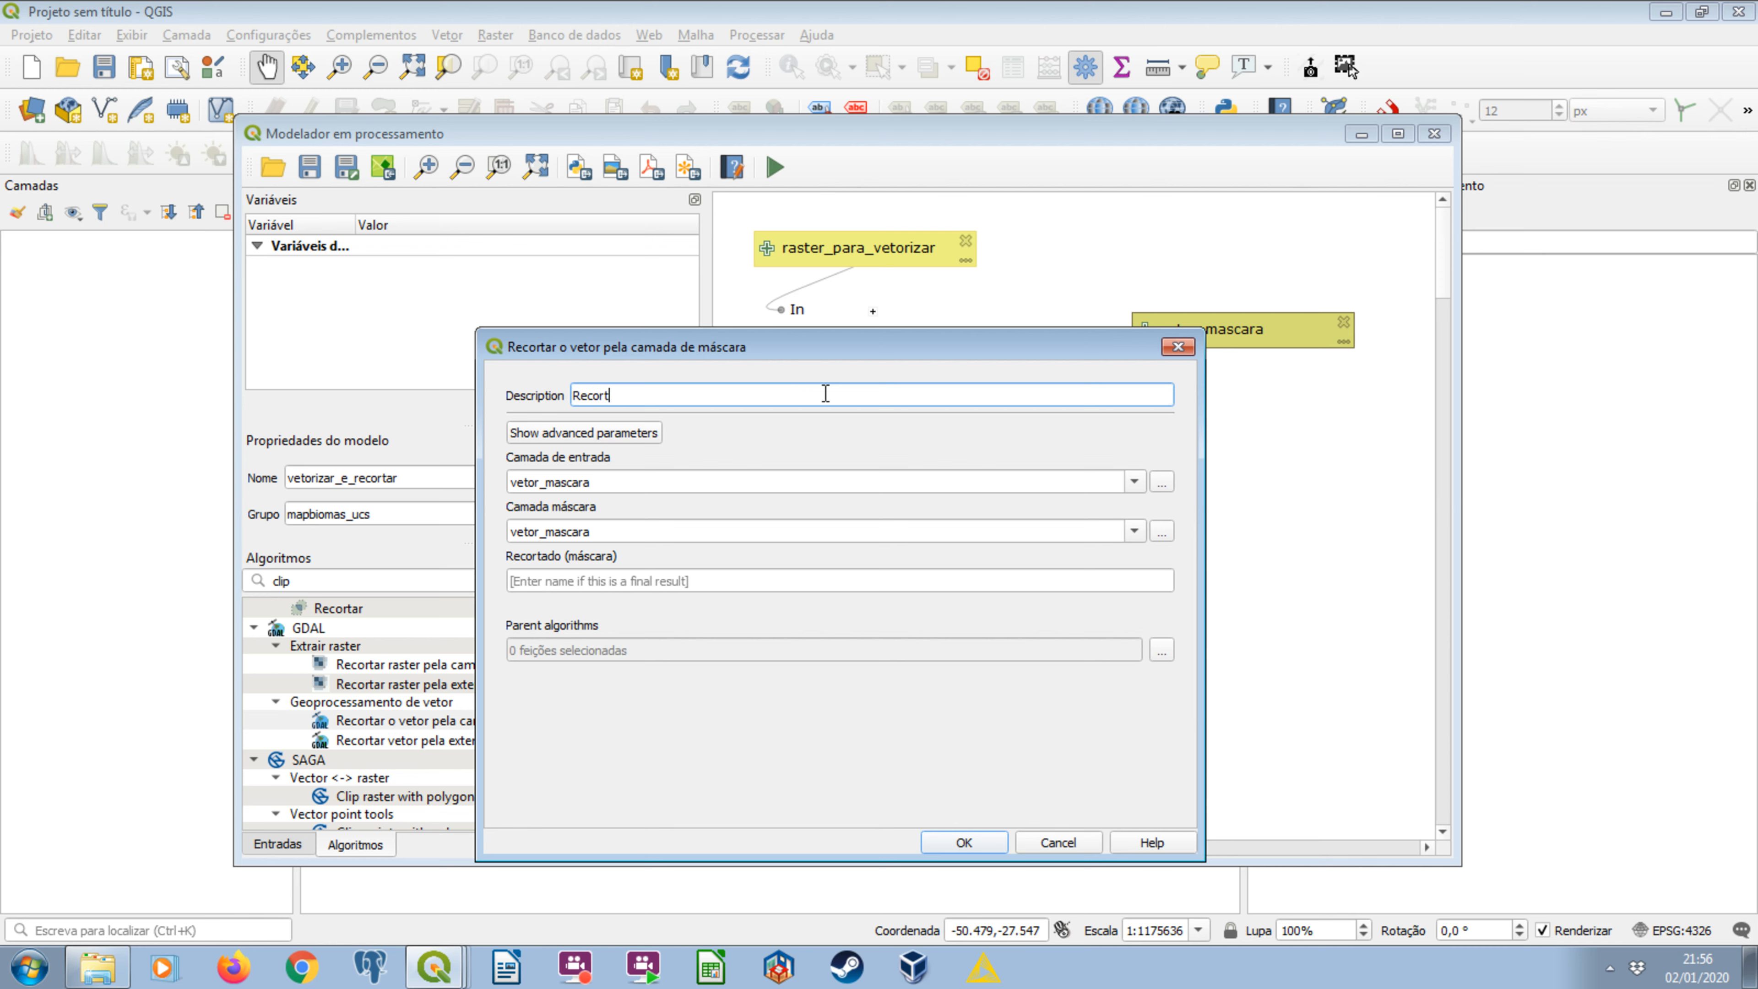
pyautogui.write('ar o raster vetorizado utilizando uma mascara')
pyautogui.moveTo(909, 353); pyautogui.dragTo(917, 374)
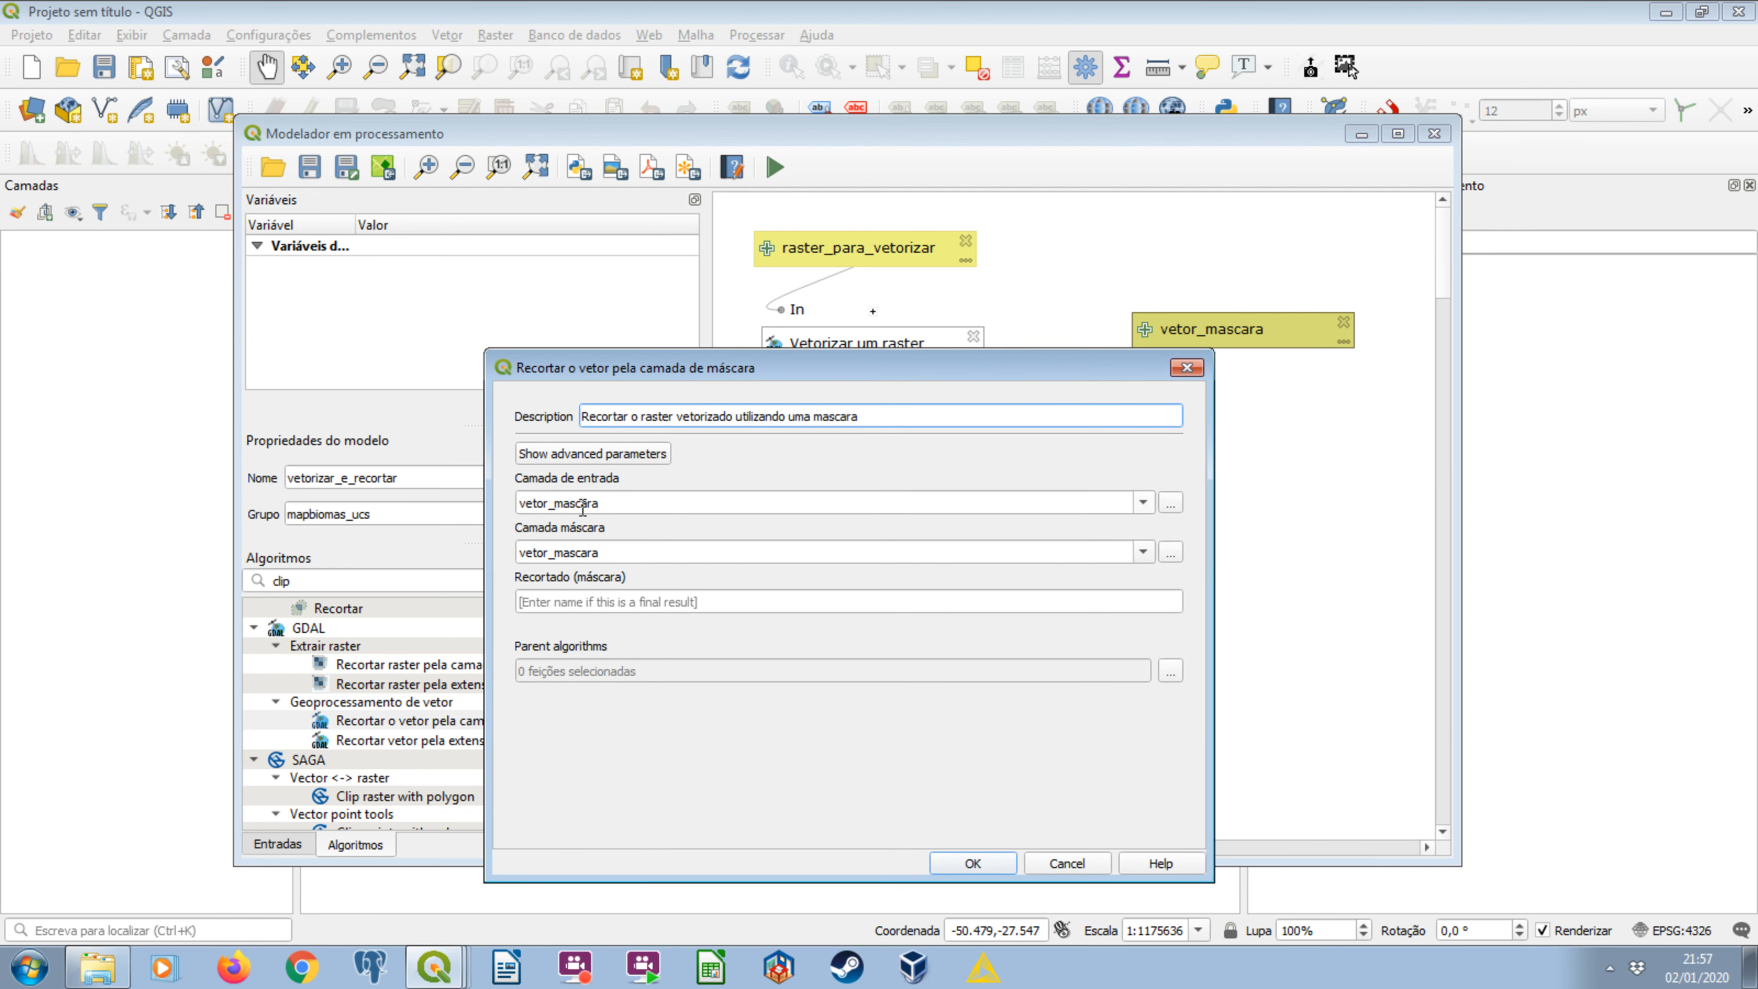
# Set the clip's input layer to 'Vetorizado' from algorithm 'Vetorizar um raster' and its mask layer to vetor_mascara.
pyautogui.click(609, 454)
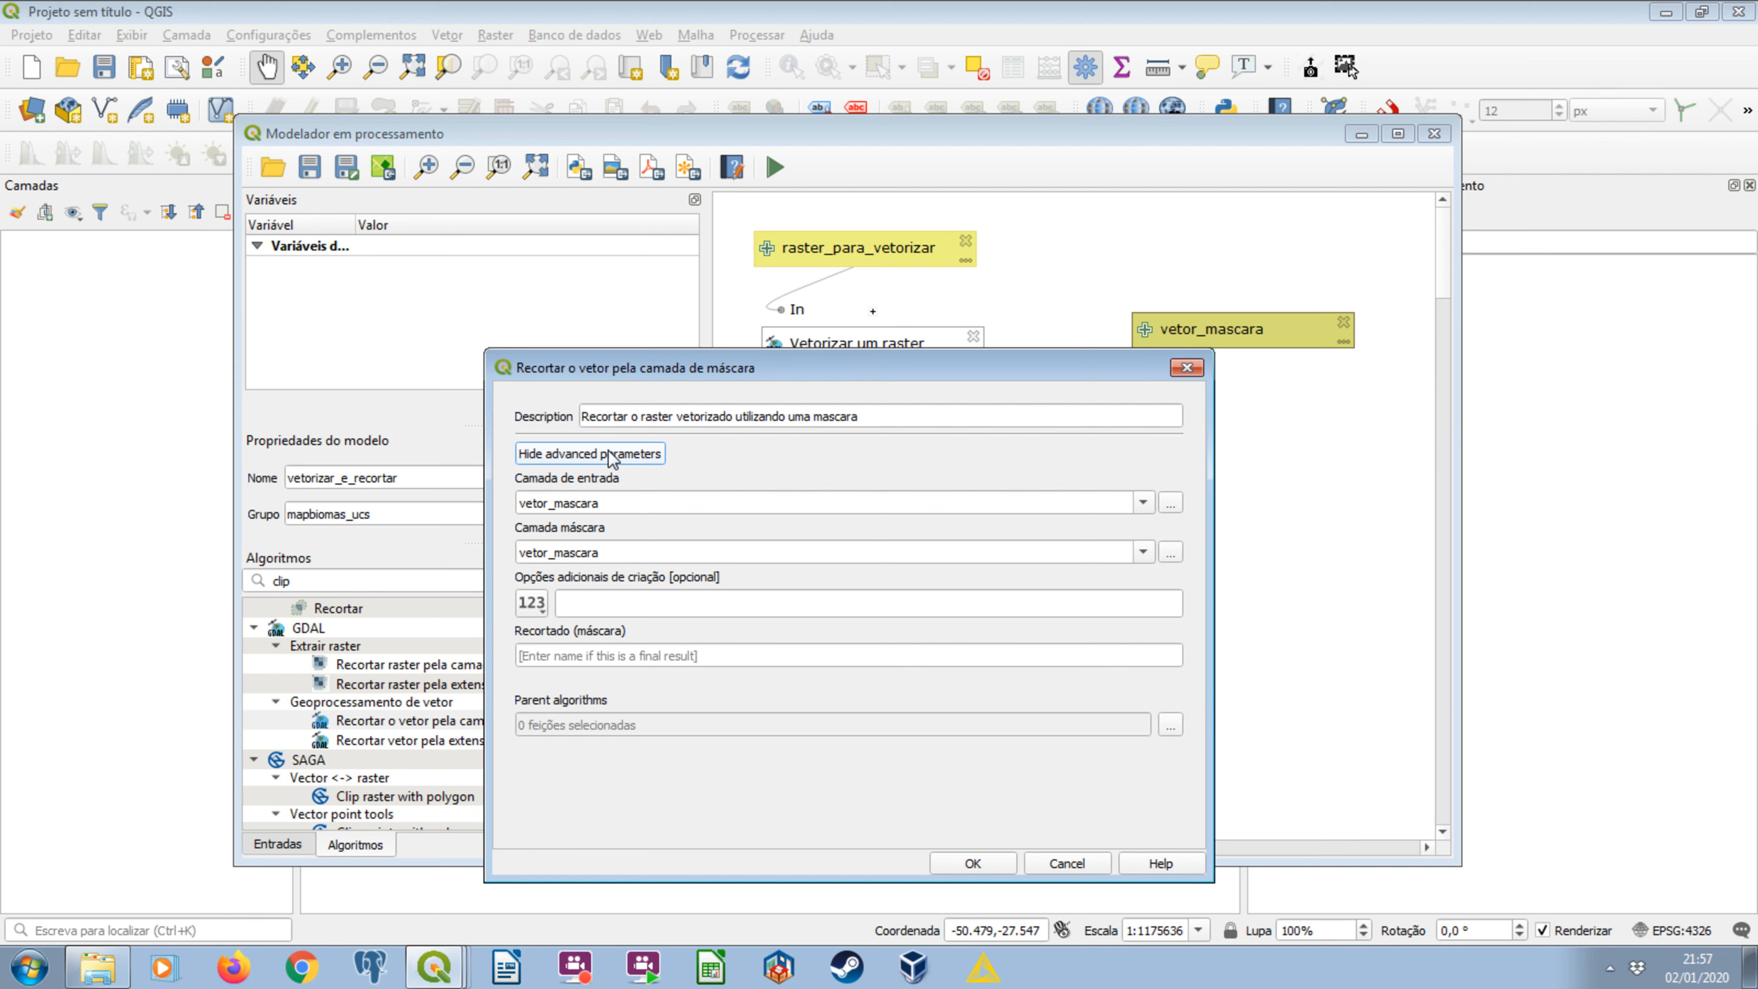
pyautogui.click(608, 453)
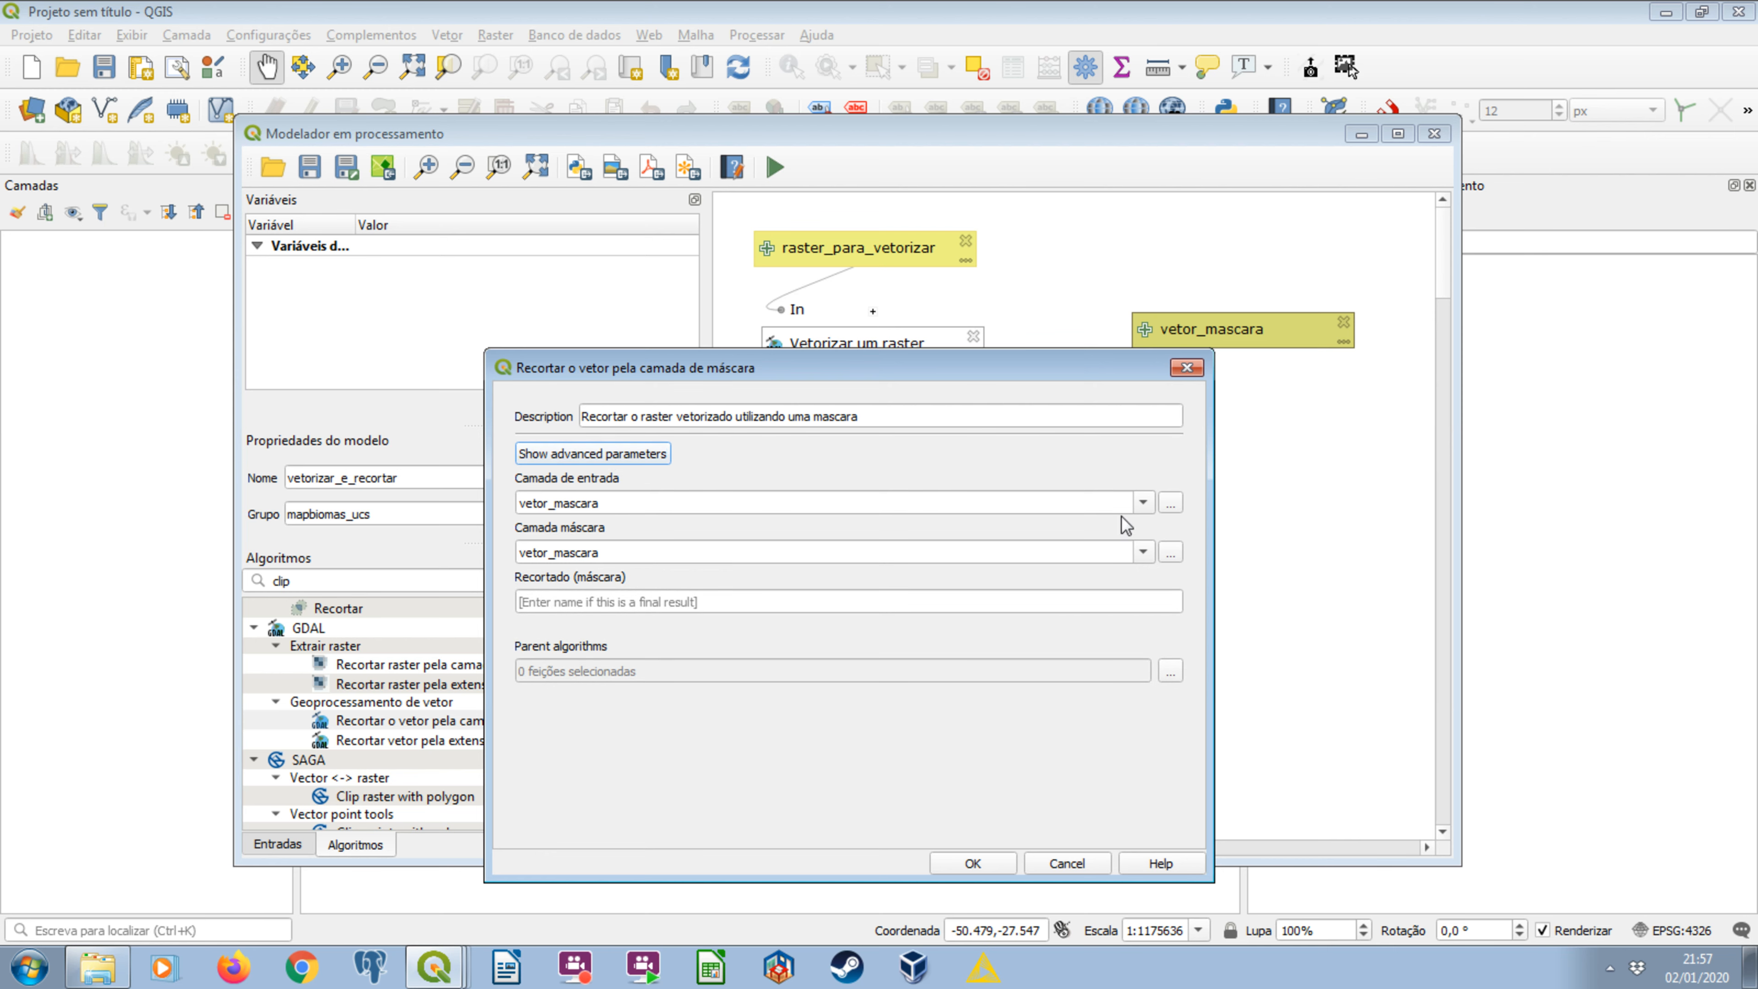
pyautogui.click(1143, 504)
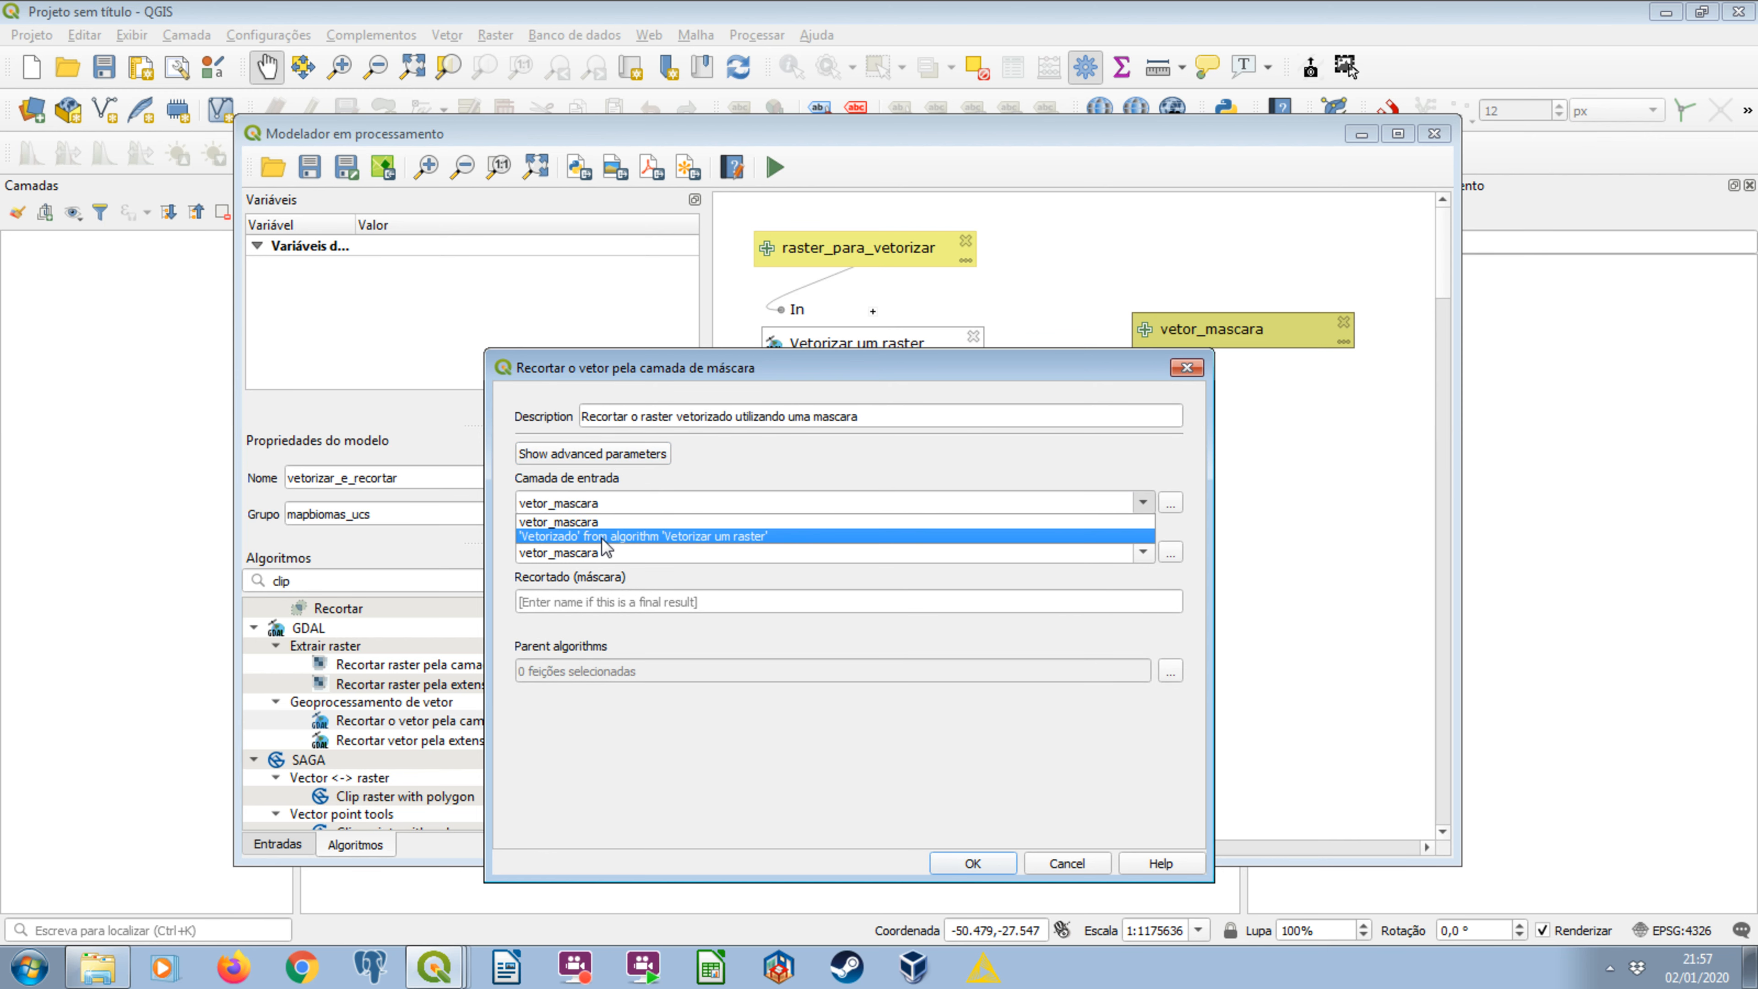
pyautogui.click(801, 392)
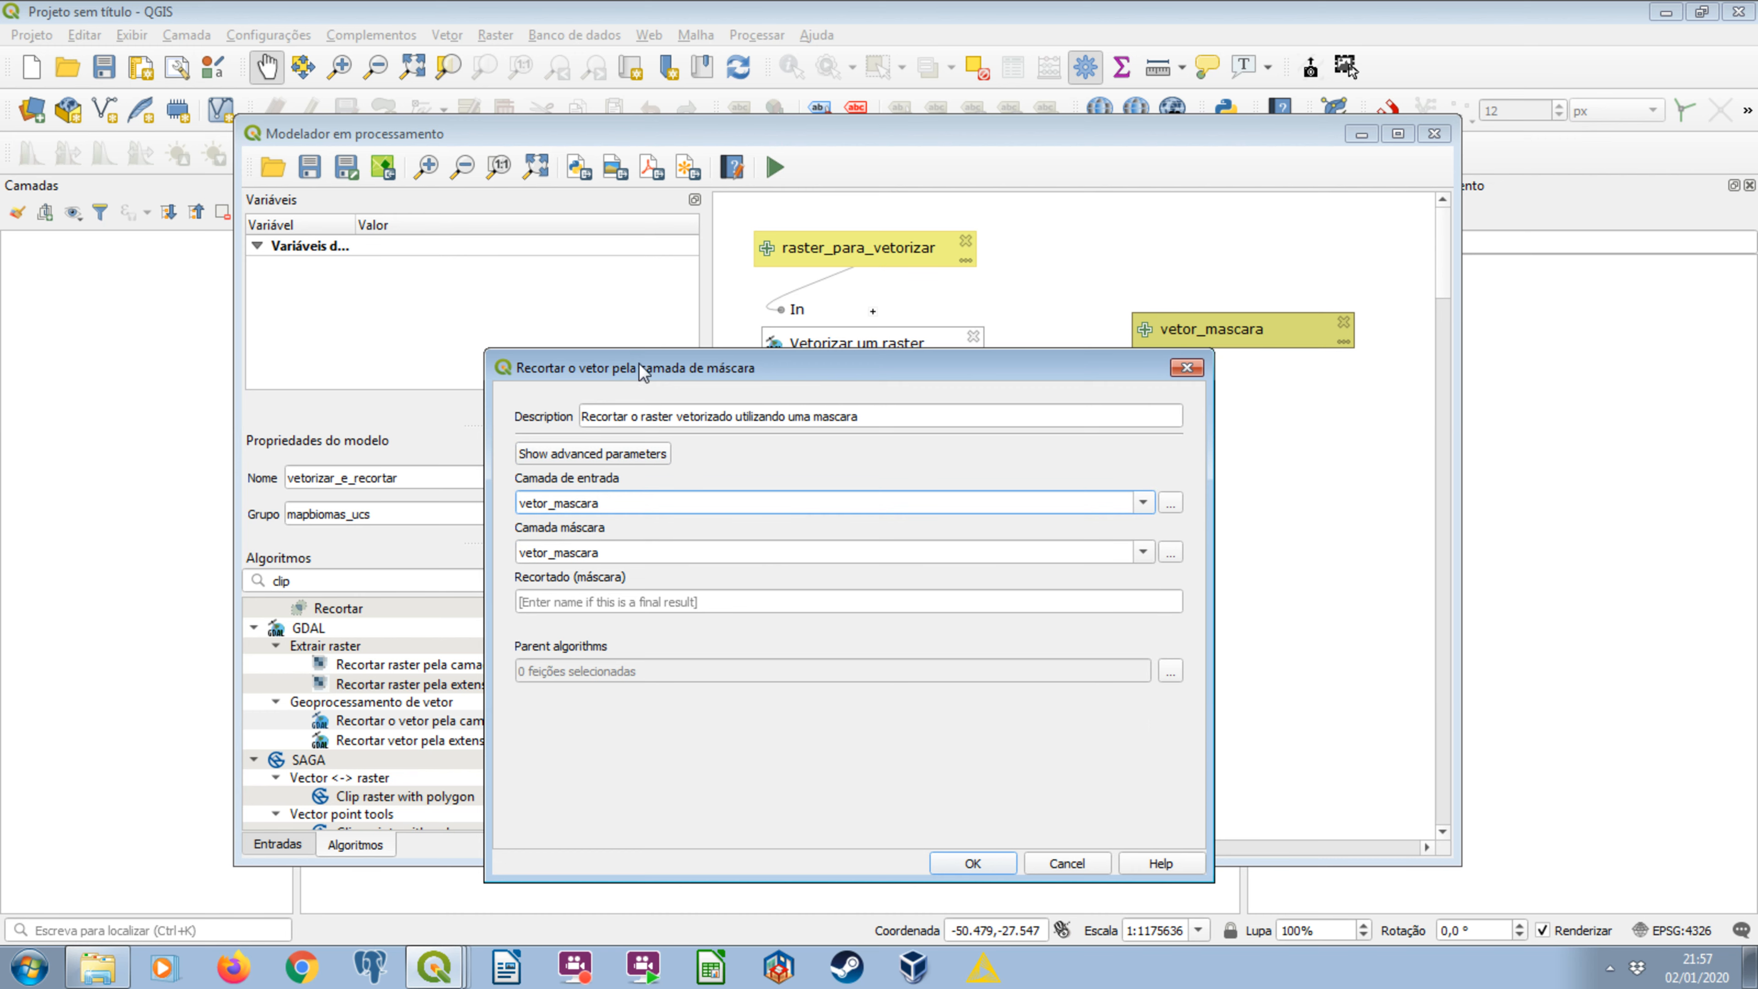
pyautogui.moveTo(639, 365); pyautogui.dragTo(157, 136)
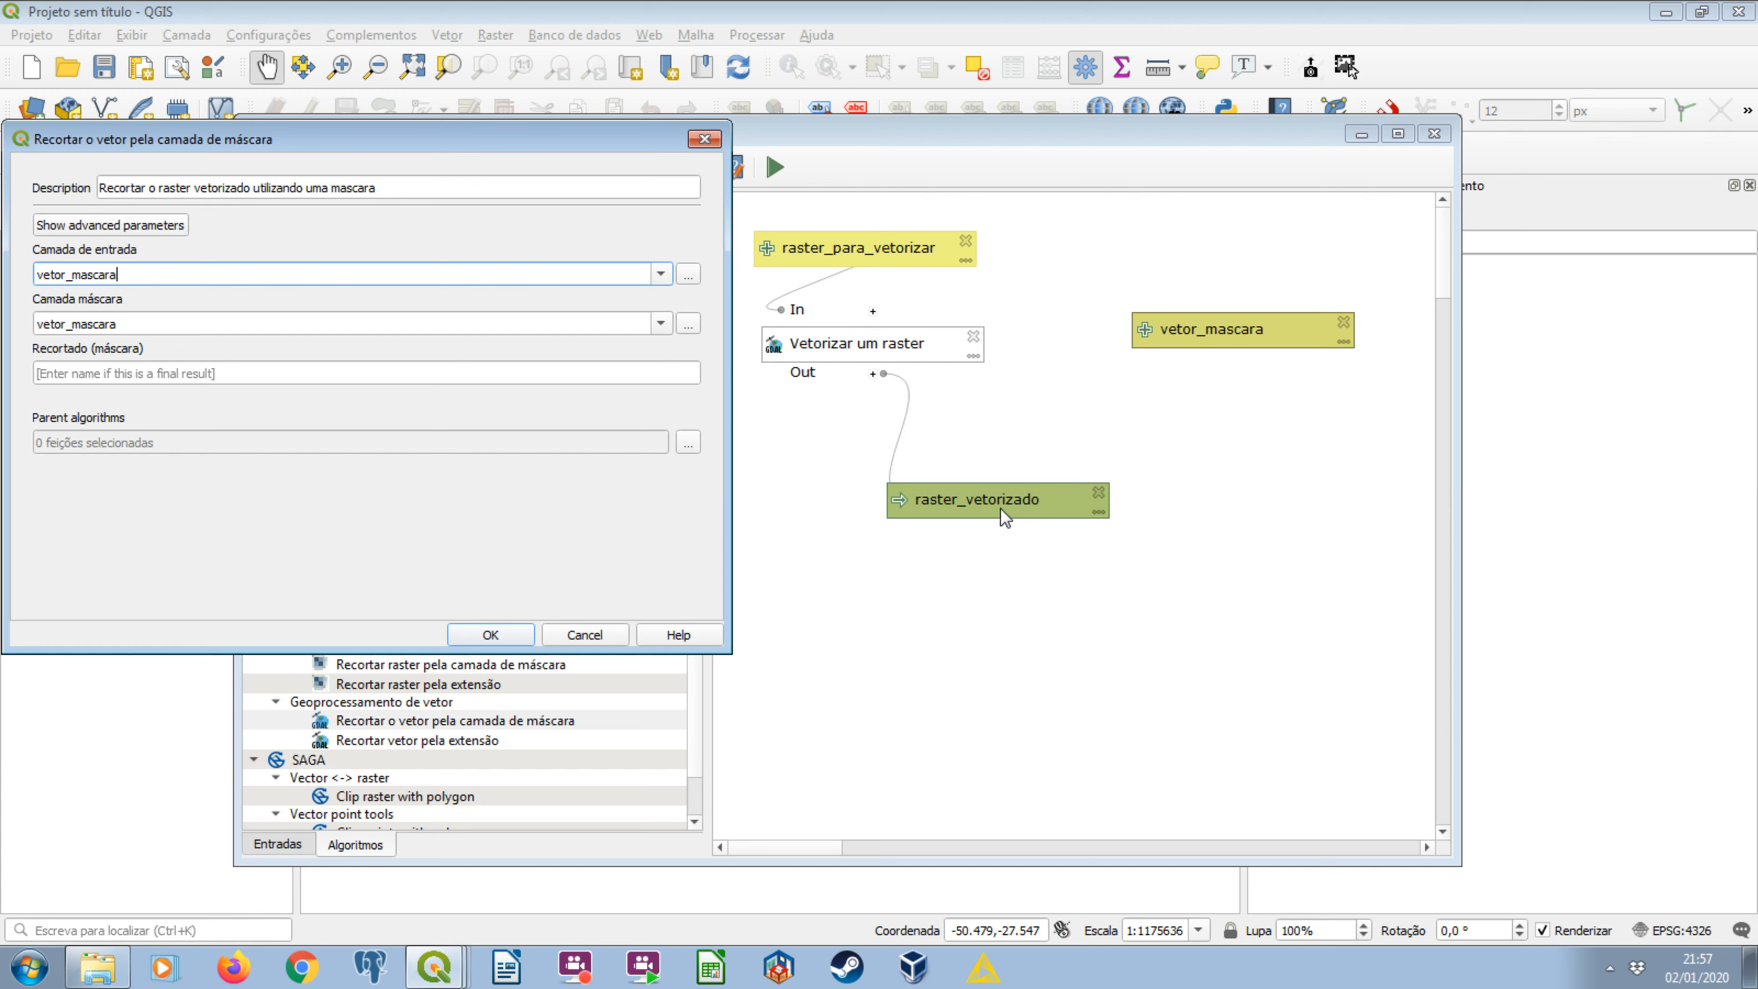
pyautogui.moveTo(388, 143); pyautogui.dragTo(420, 171)
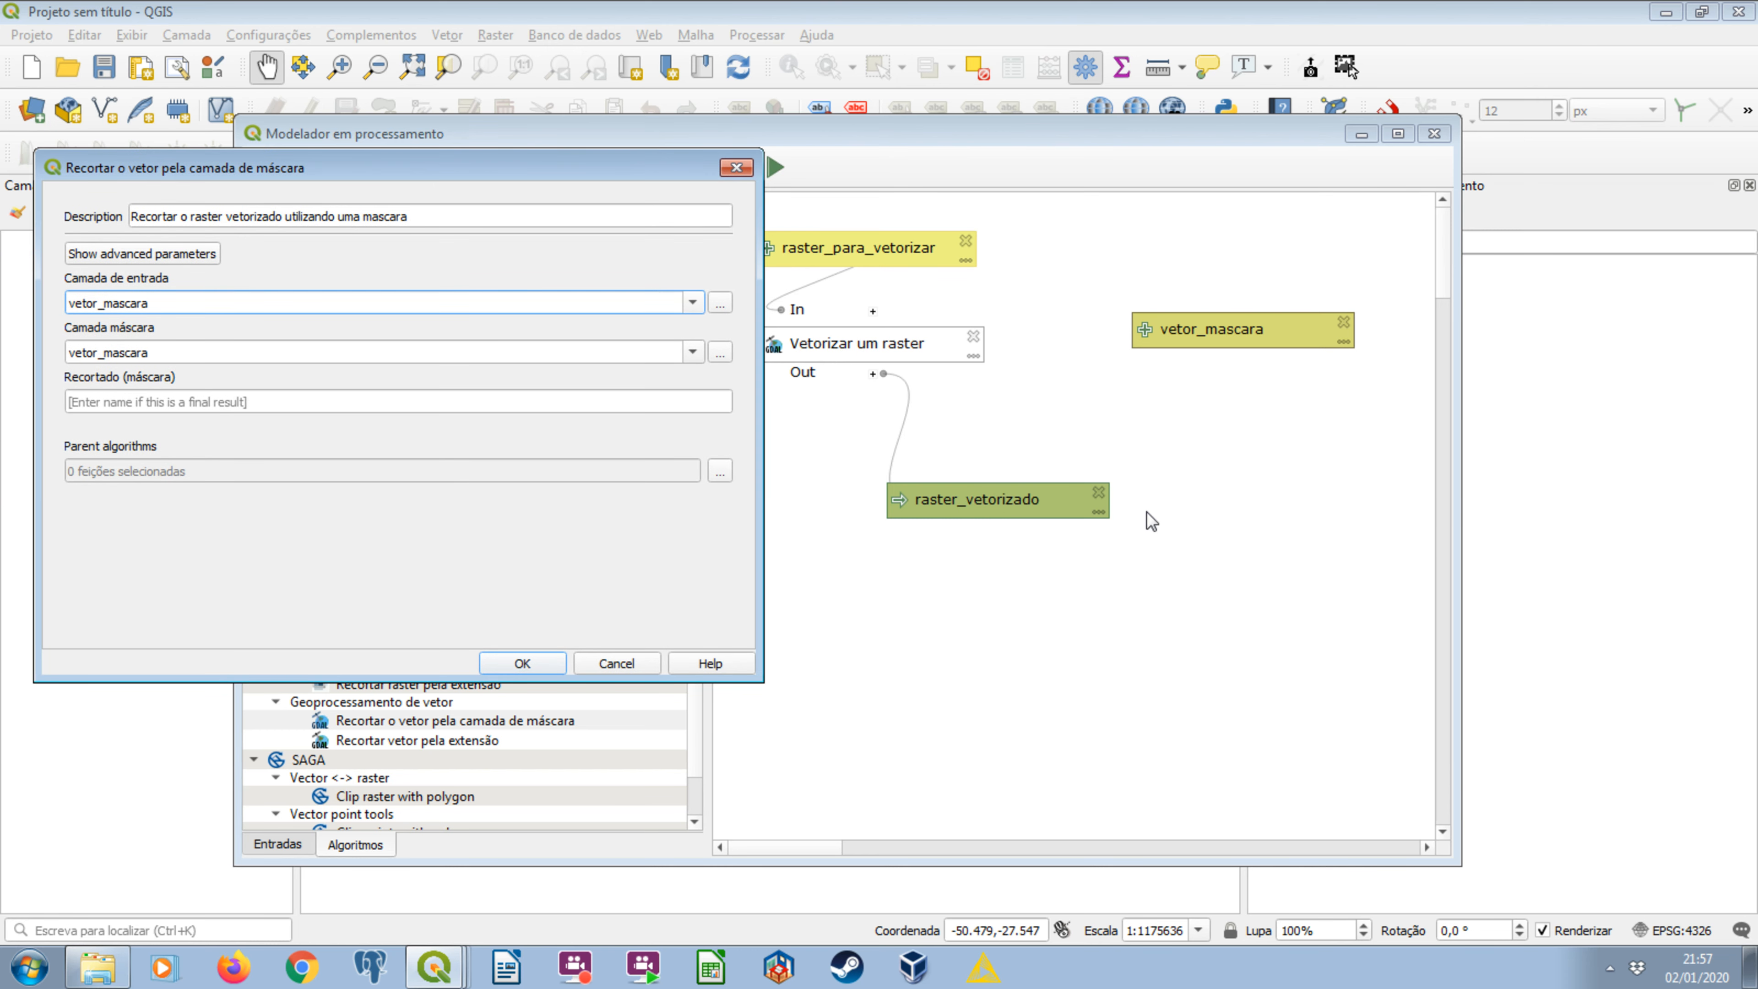
pyautogui.click(692, 303)
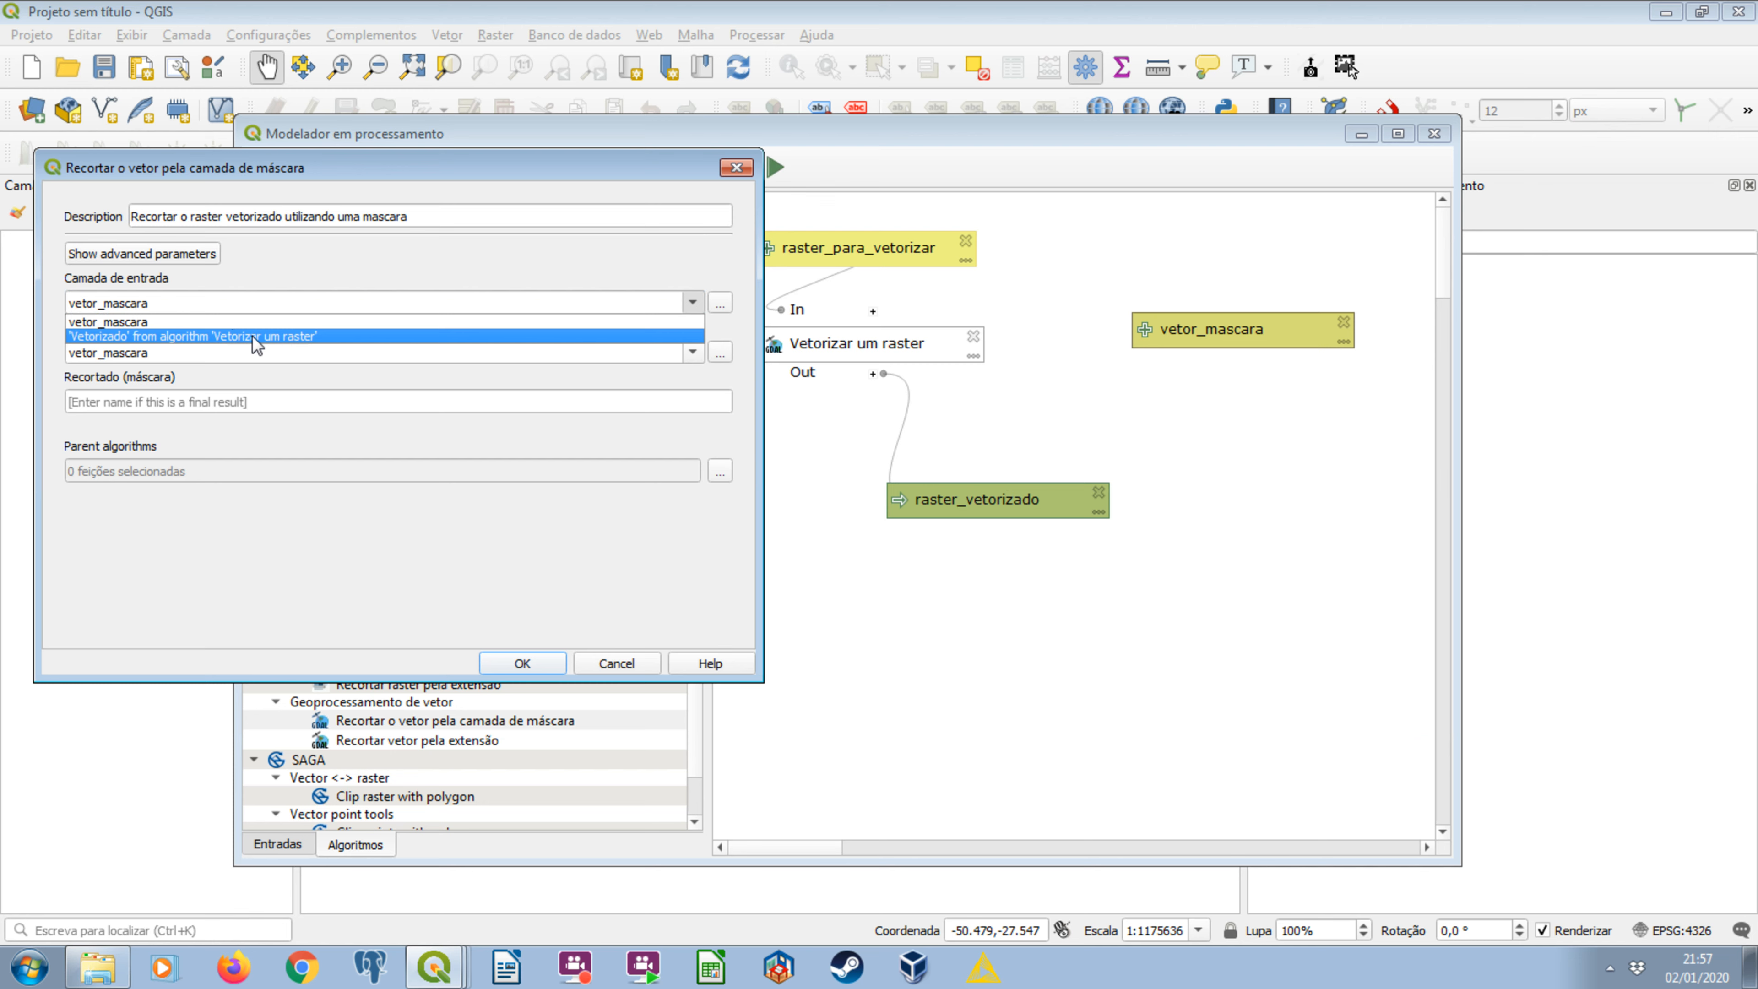
pyautogui.click(355, 338)
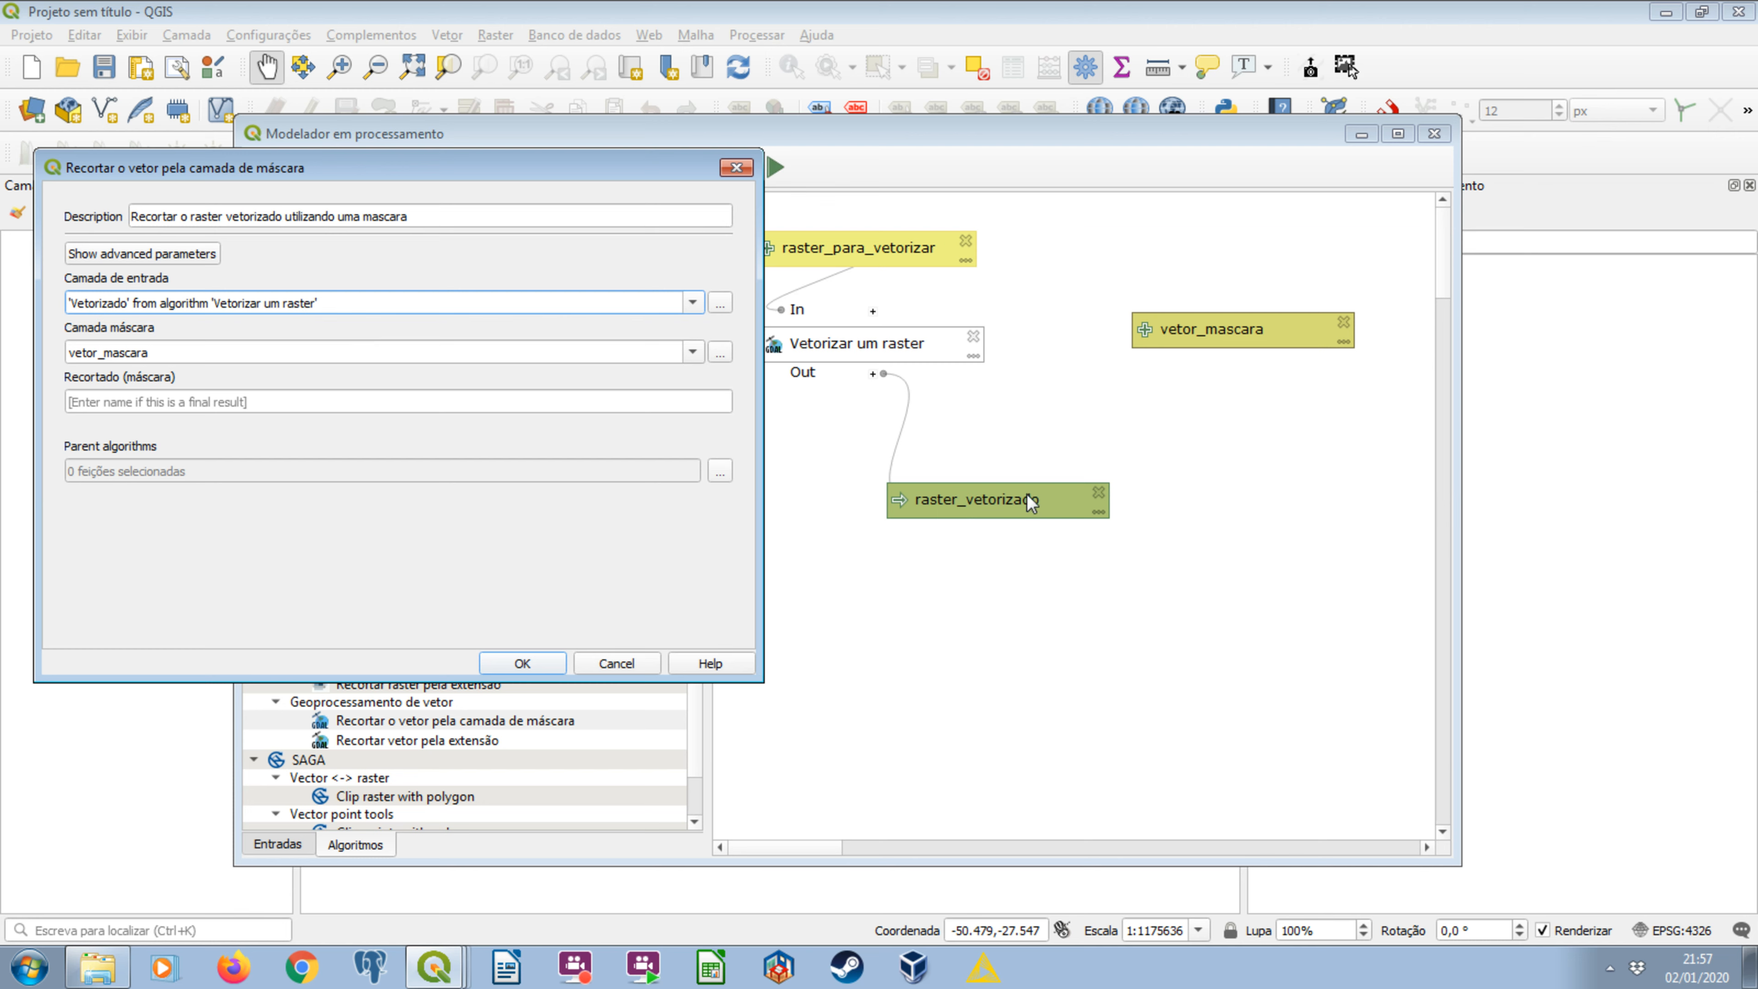
pyautogui.click(693, 303)
pyautogui.click(299, 322)
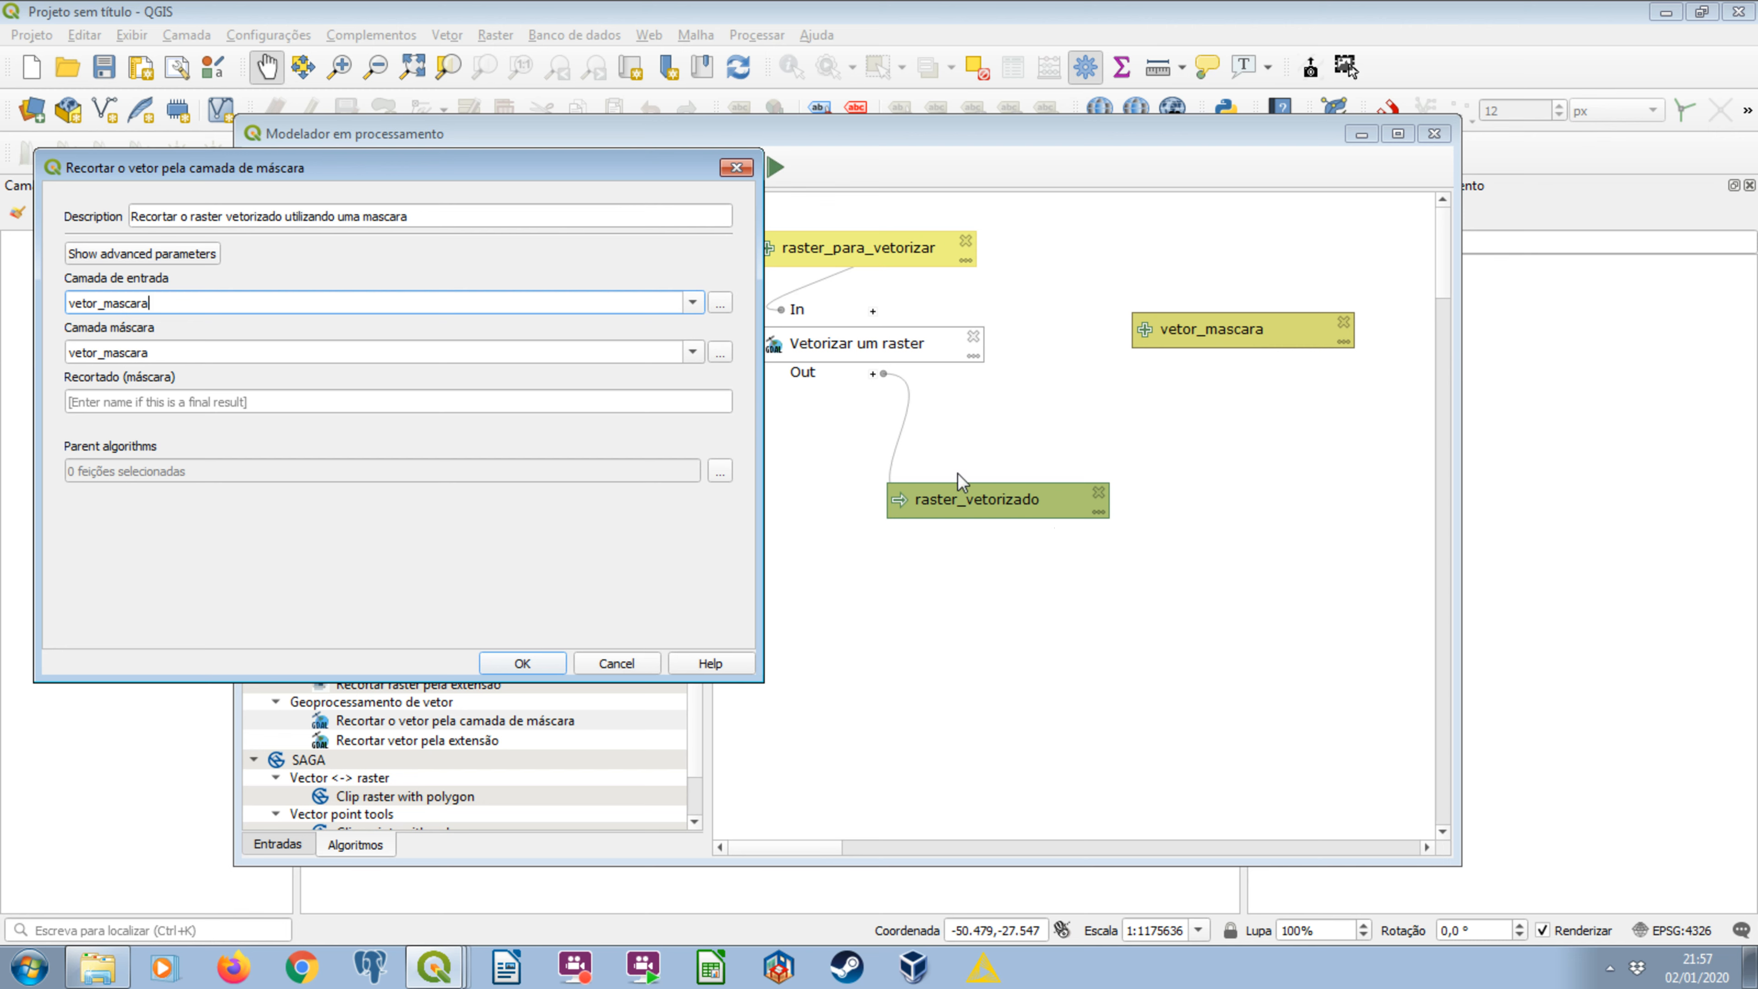
pyautogui.click(692, 303)
pyautogui.click(359, 337)
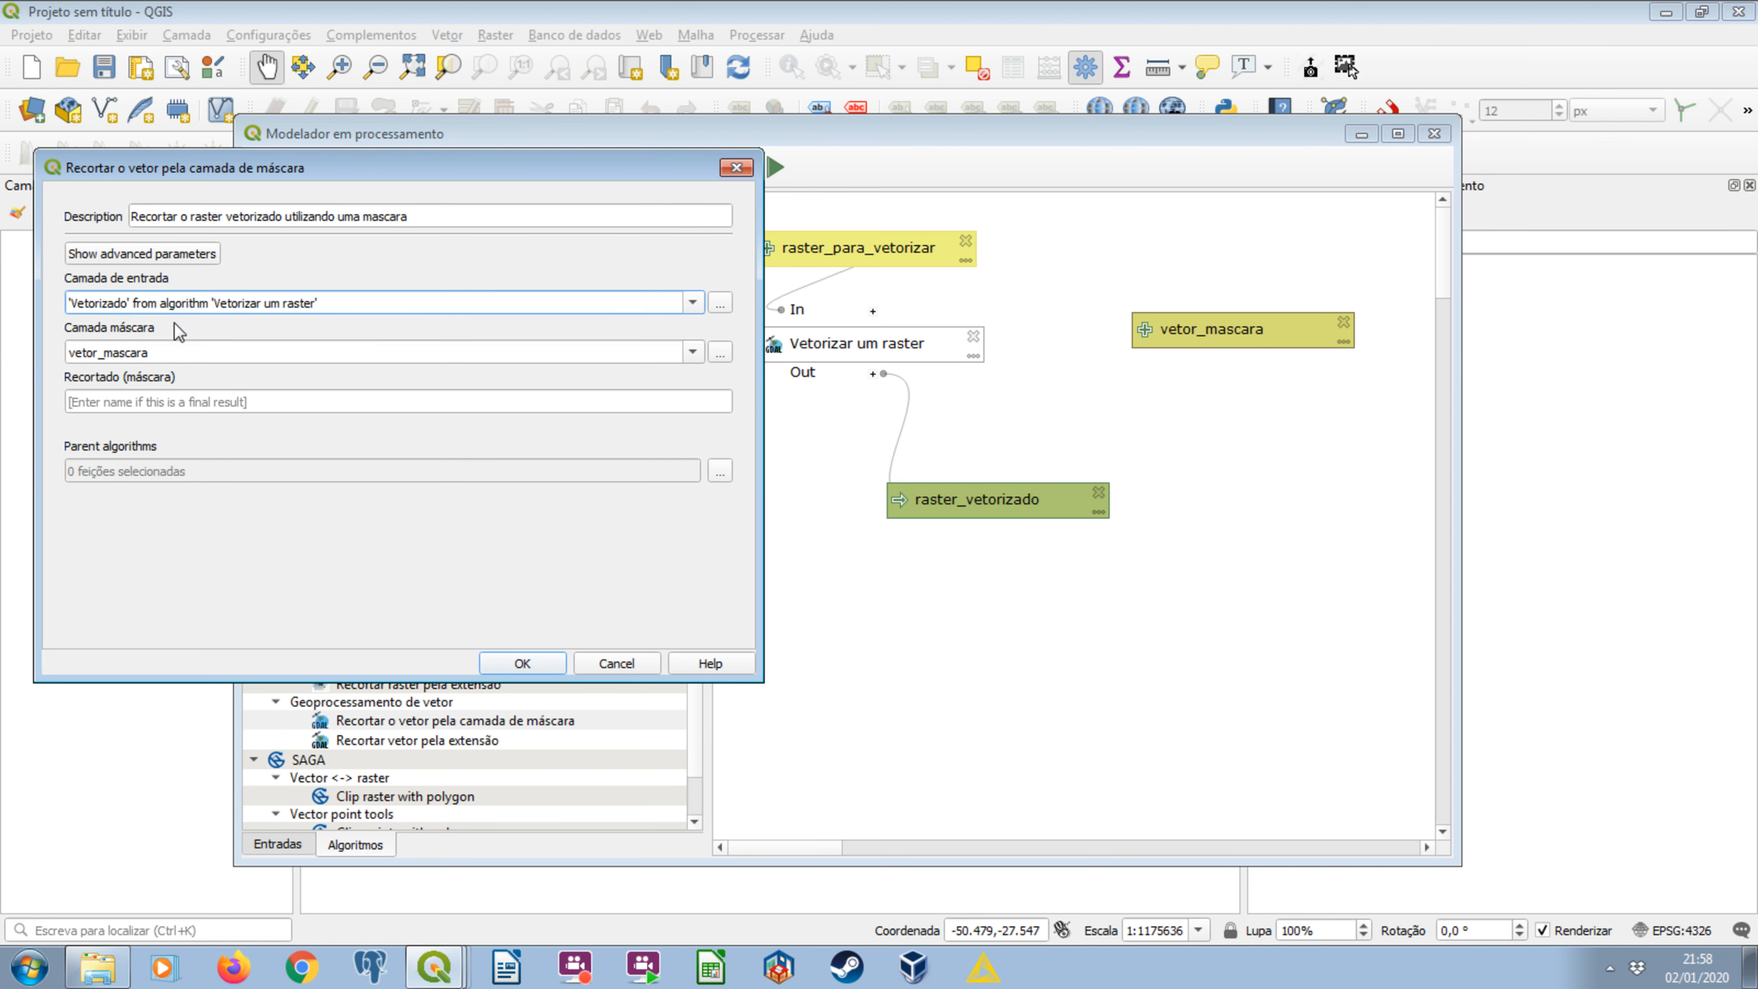
pyautogui.click(691, 351)
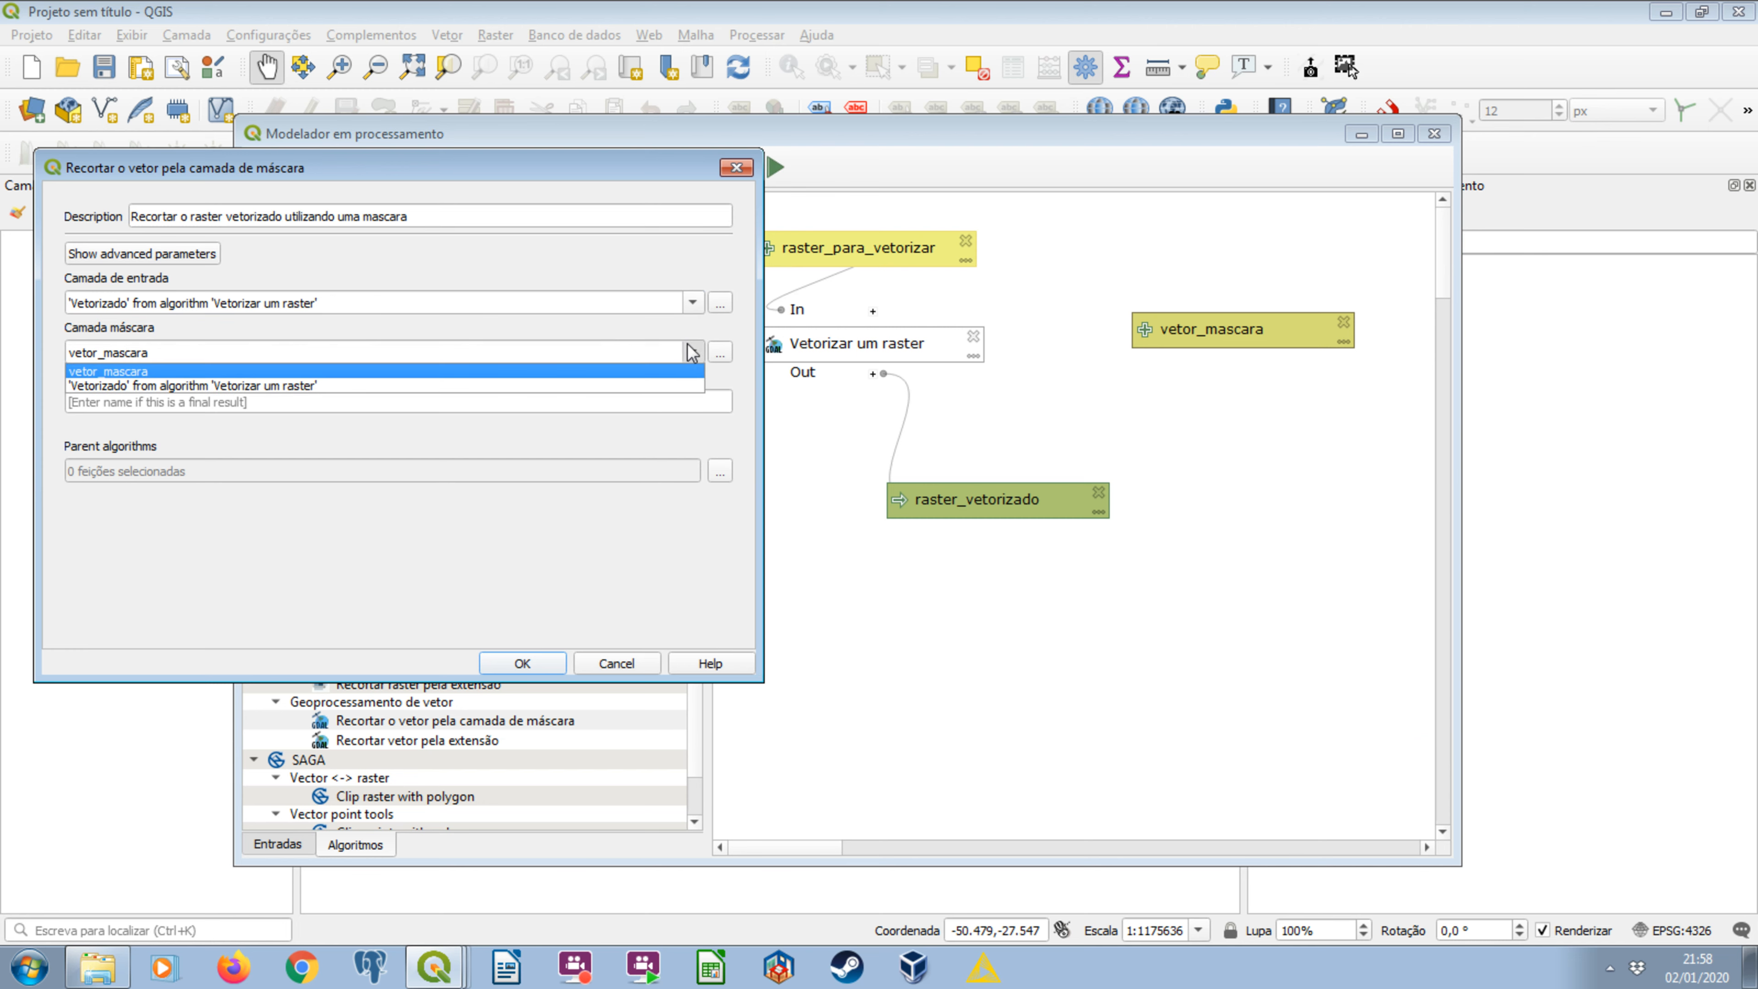
pyautogui.click(230, 371)
# Name the clip's final output raster_vetorizado_recortado_pela_mascara and add the algorithm to the model.
pyautogui.click(147, 404)
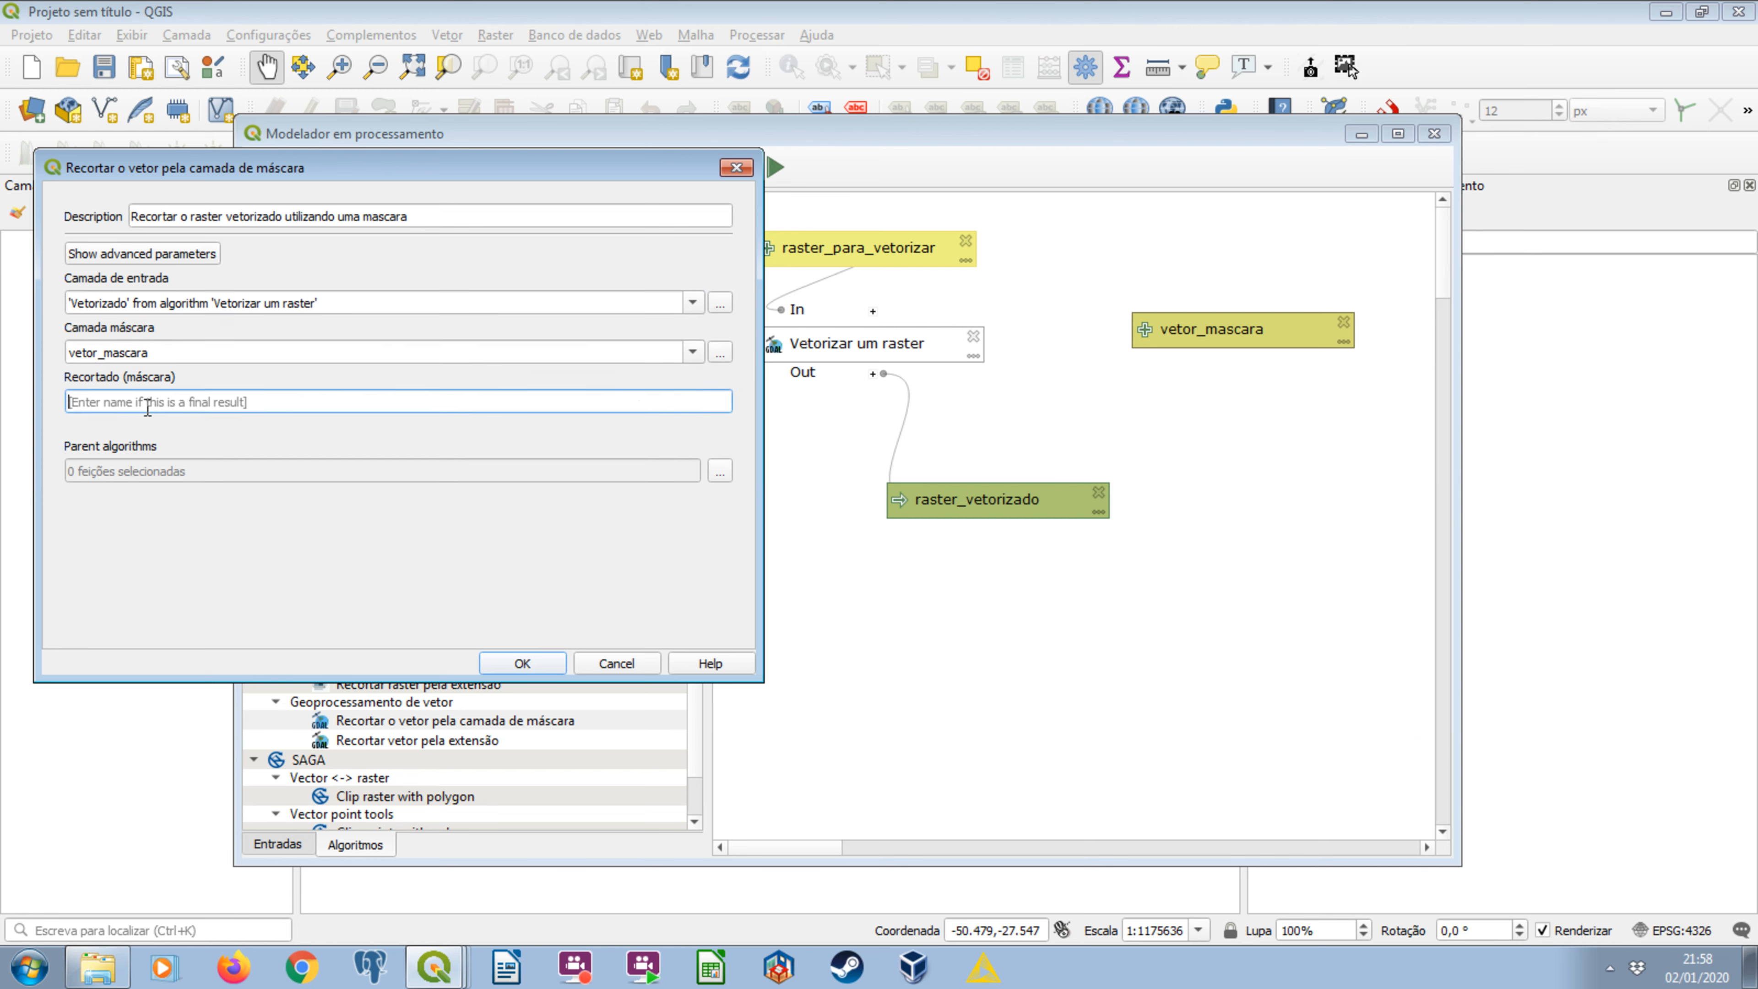
pyautogui.write('raster_vetorizado_re')
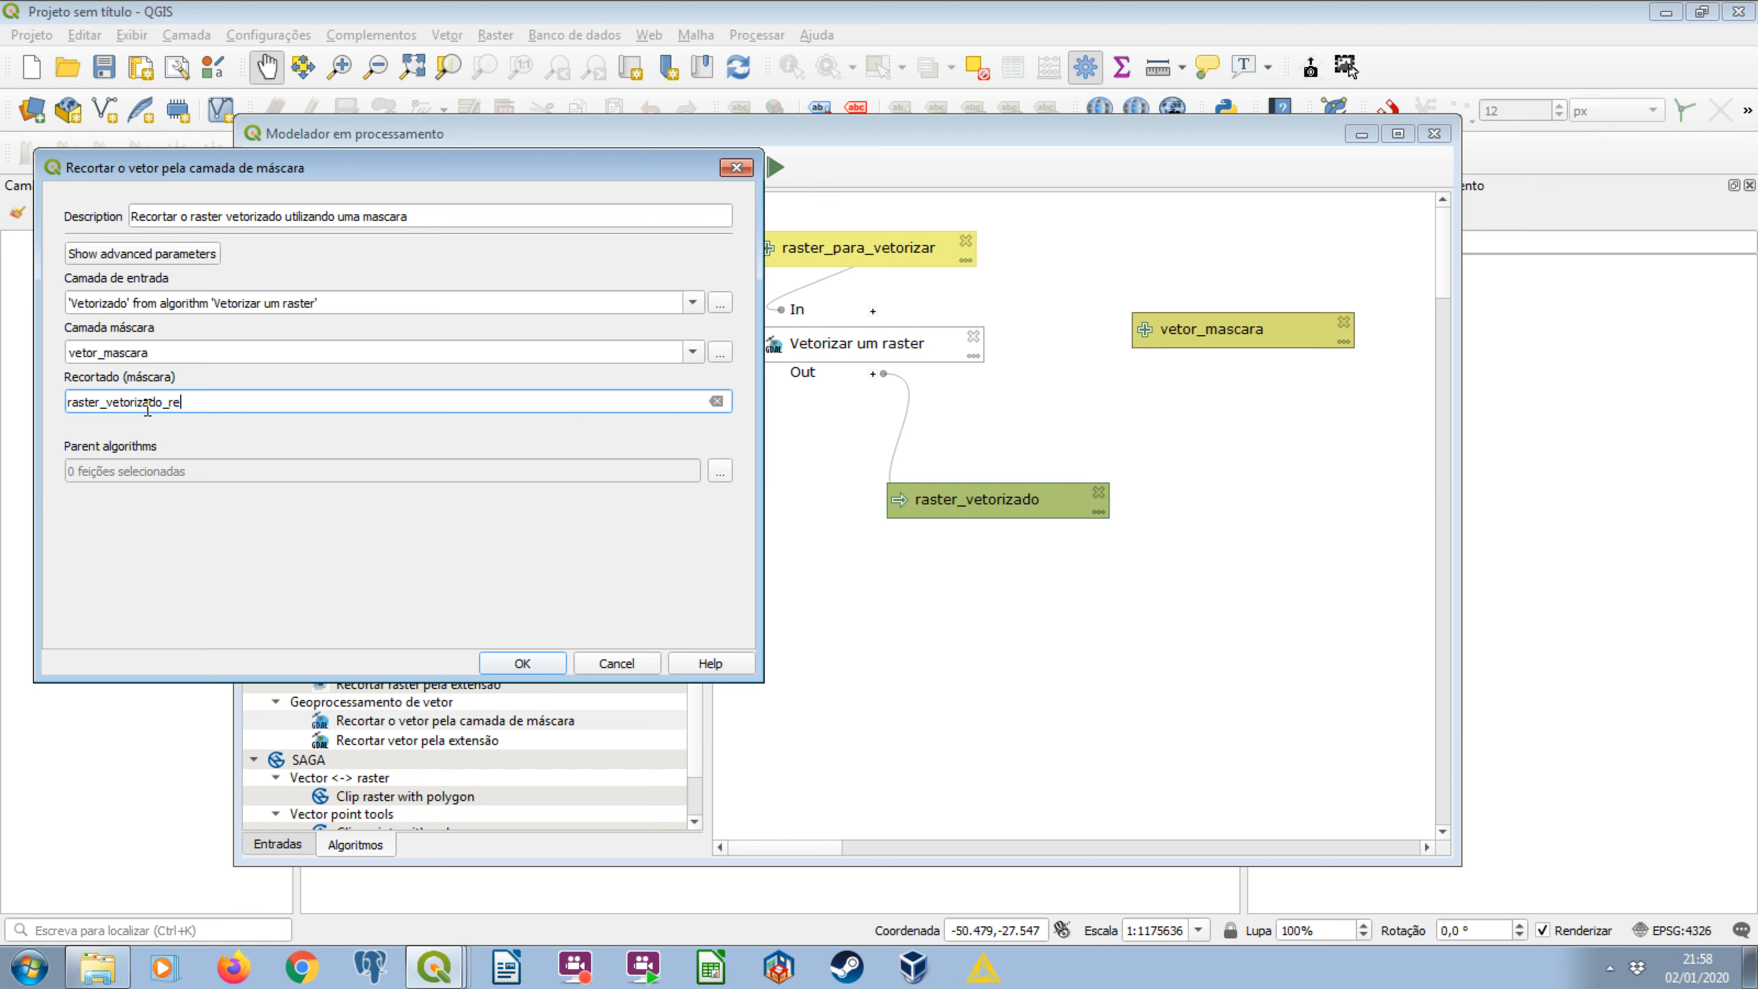
pyautogui.write('cortado_pela_mascara')
pyautogui.moveTo(396, 179); pyautogui.dragTo(312, 299)
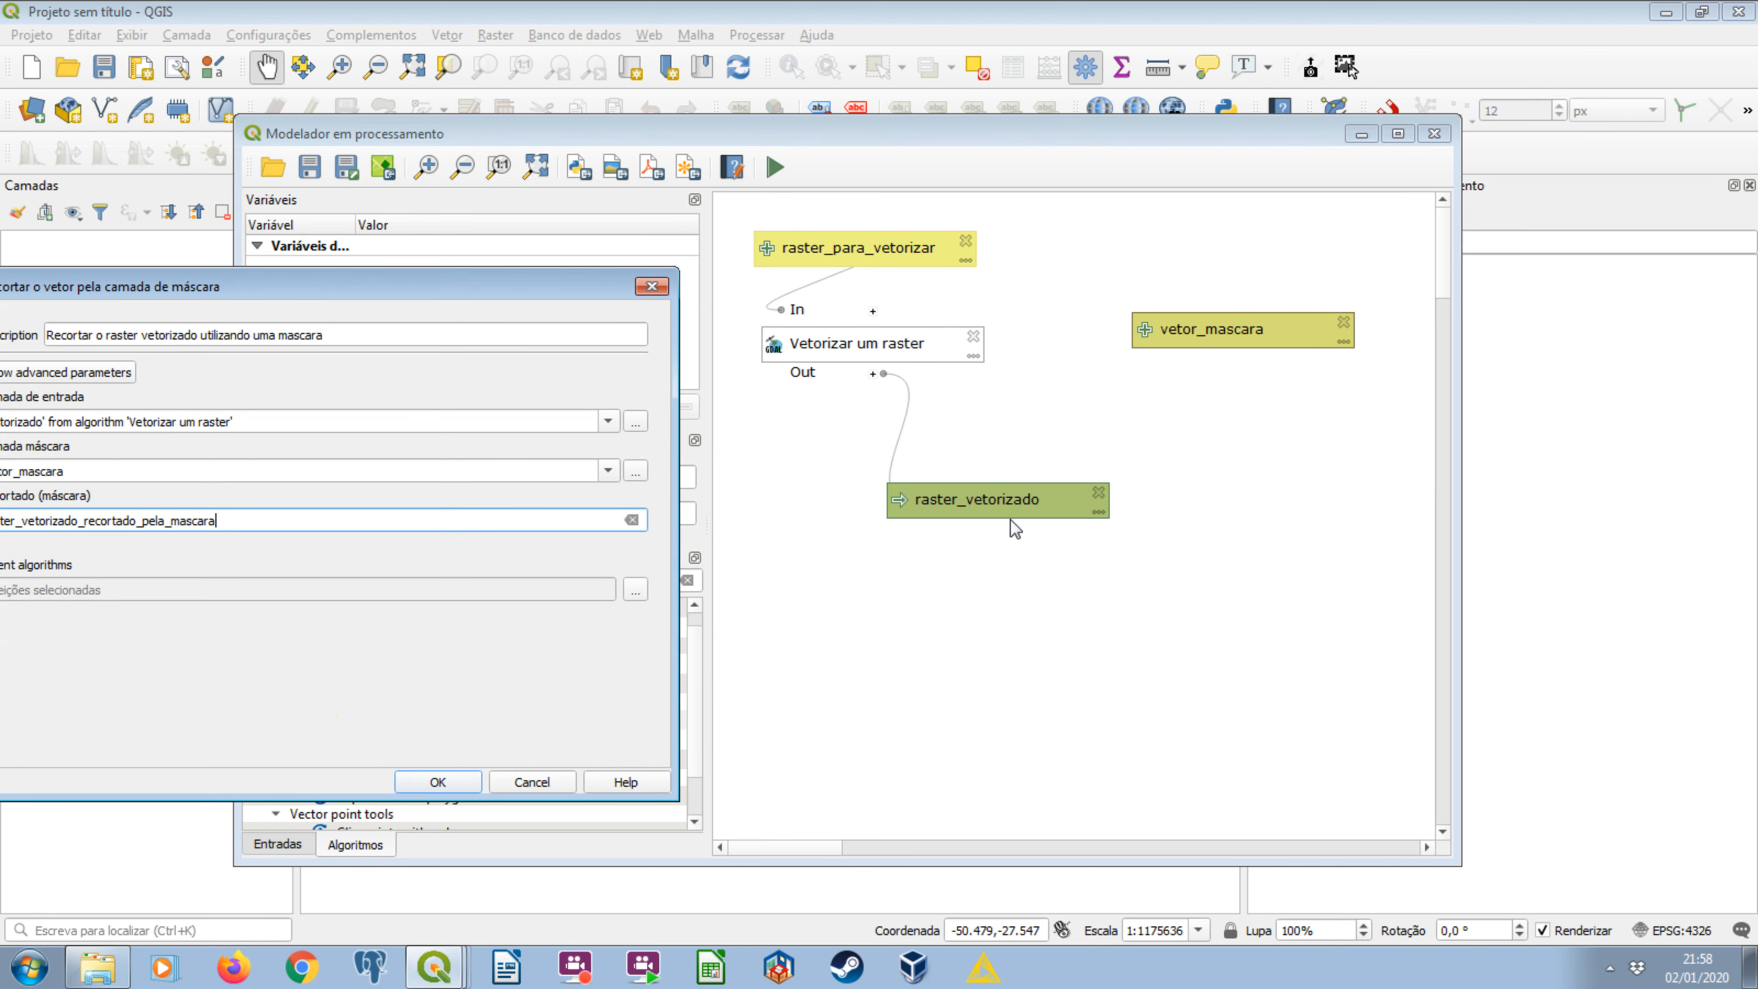
pyautogui.moveTo(544, 296); pyautogui.dragTo(631, 257)
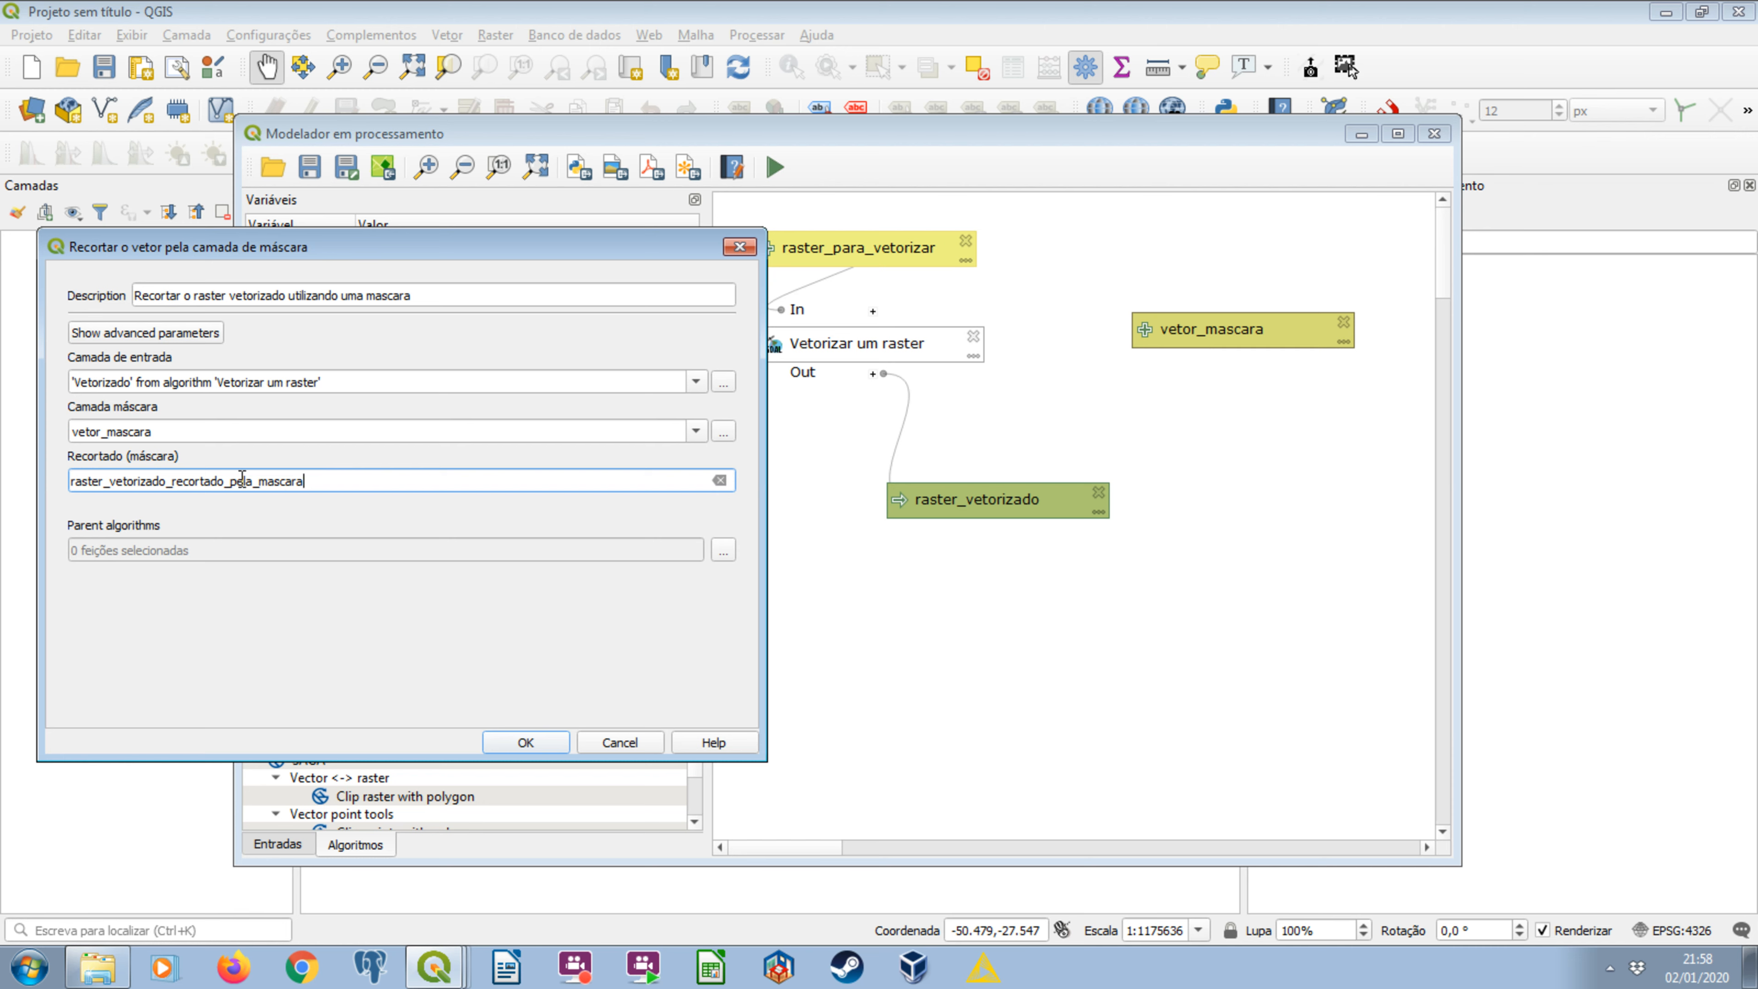
pyautogui.click(525, 742)
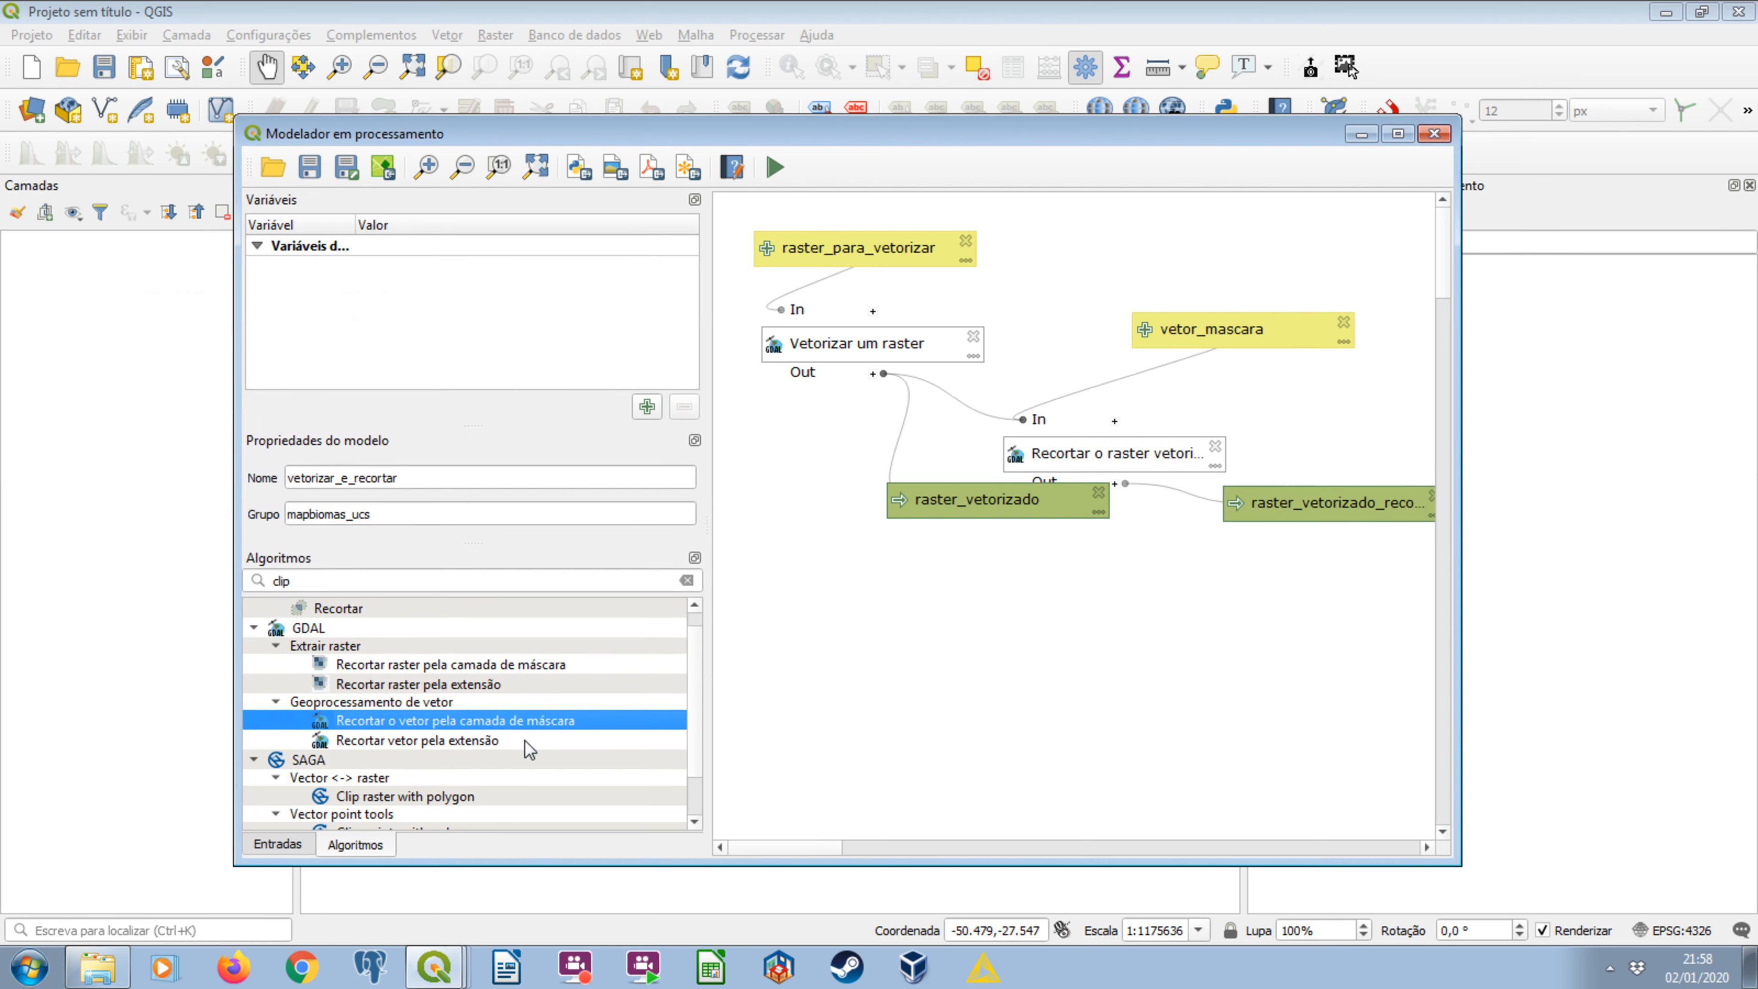
# Arrange the clip algorithm below vetor_mascara with its output beneath it, place raster_vetorizado under Vetorizar um raster, and save the model.
pyautogui.moveTo(966, 511); pyautogui.dragTo(846, 562)
pyautogui.moveTo(1051, 483); pyautogui.dragTo(1120, 644)
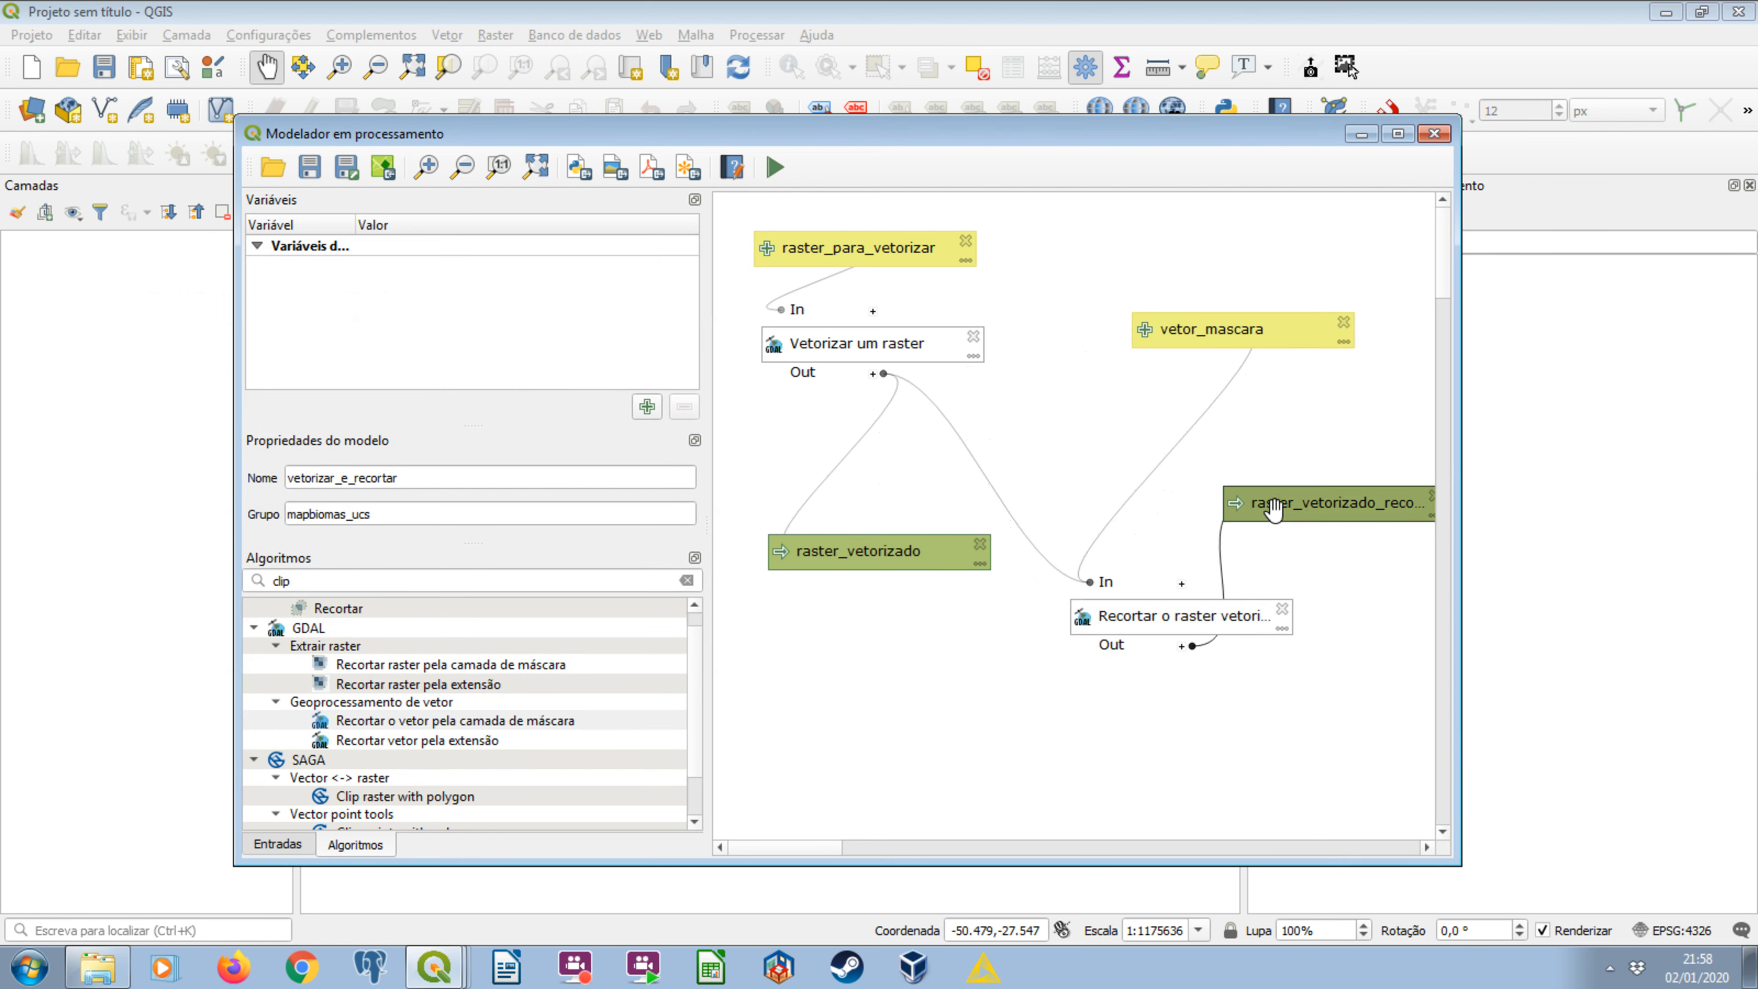
pyautogui.moveTo(1275, 508); pyautogui.dragTo(1238, 731)
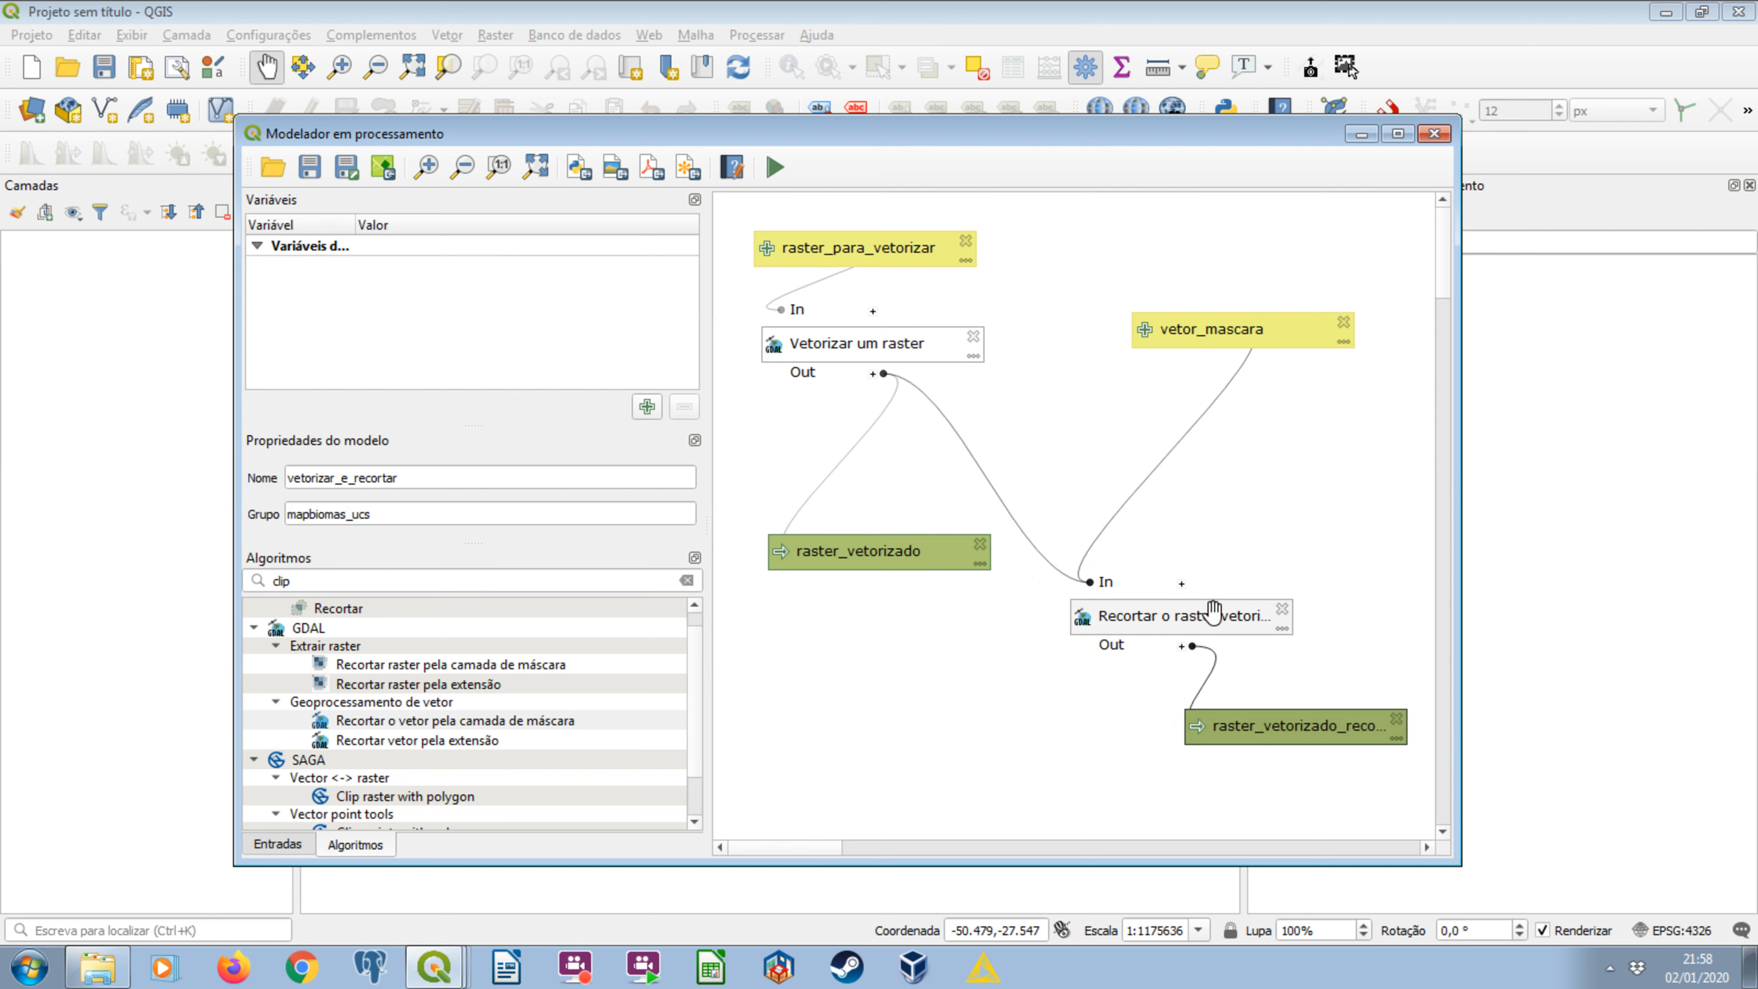
pyautogui.moveTo(950, 562); pyautogui.dragTo(896, 531)
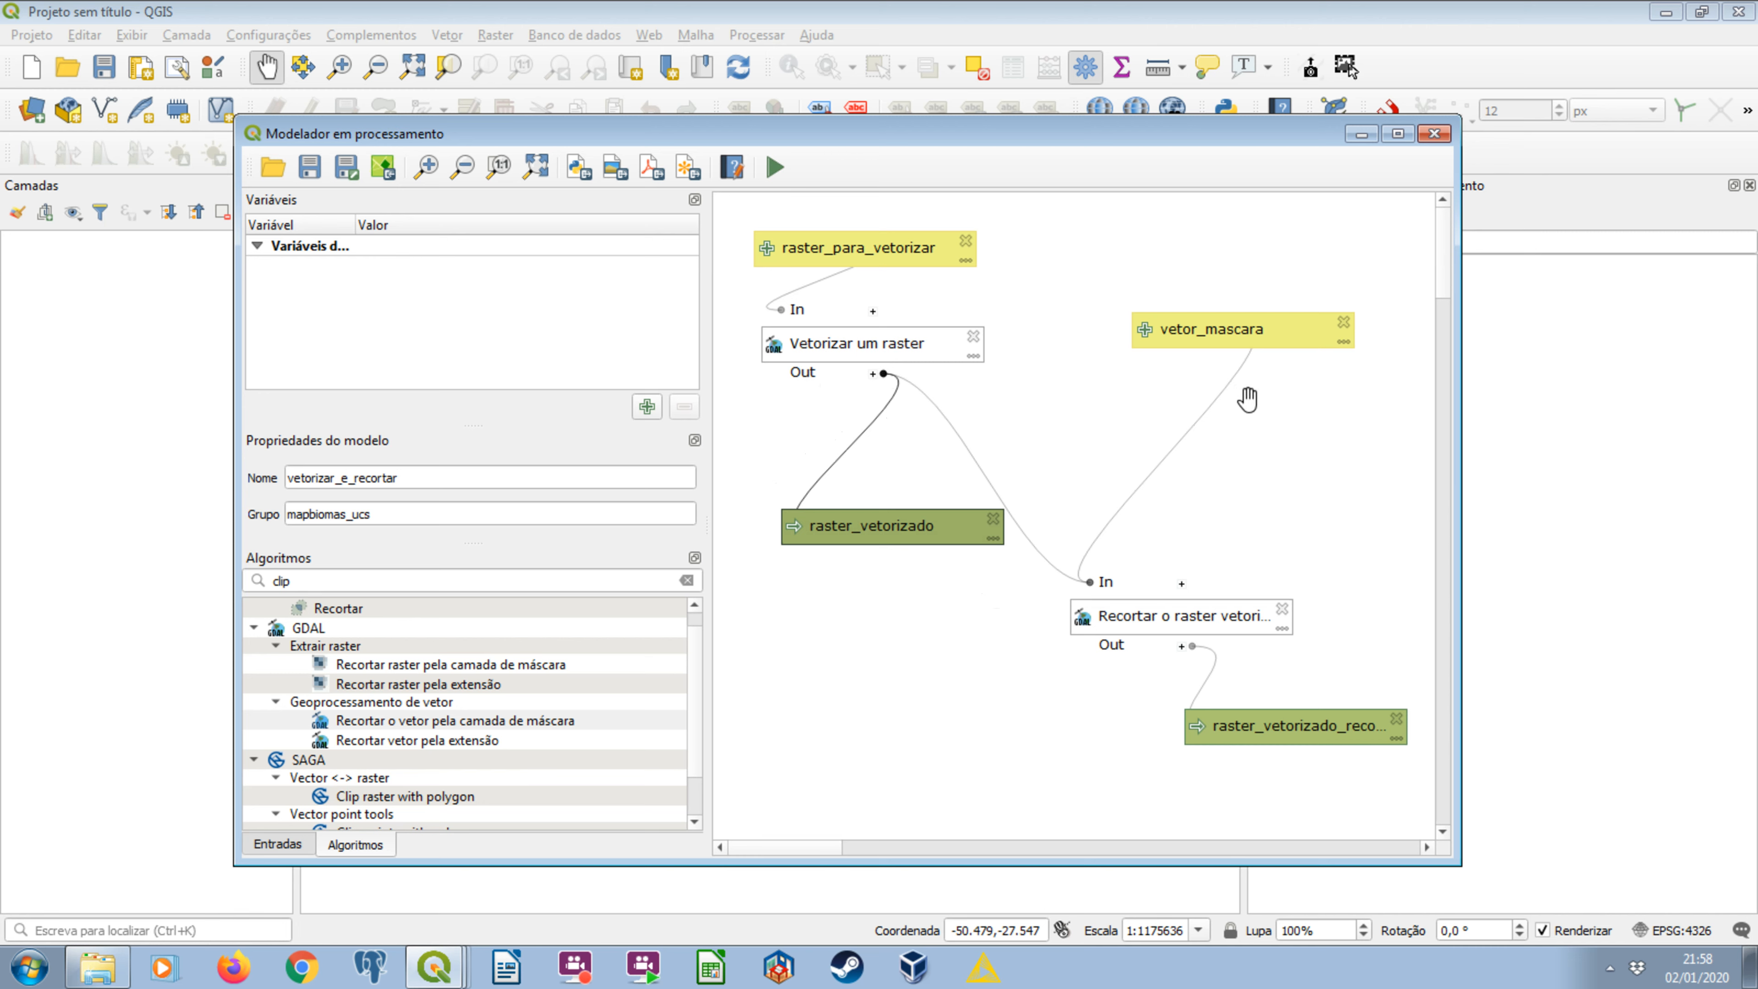
pyautogui.moveTo(1228, 336); pyautogui.dragTo(1244, 425)
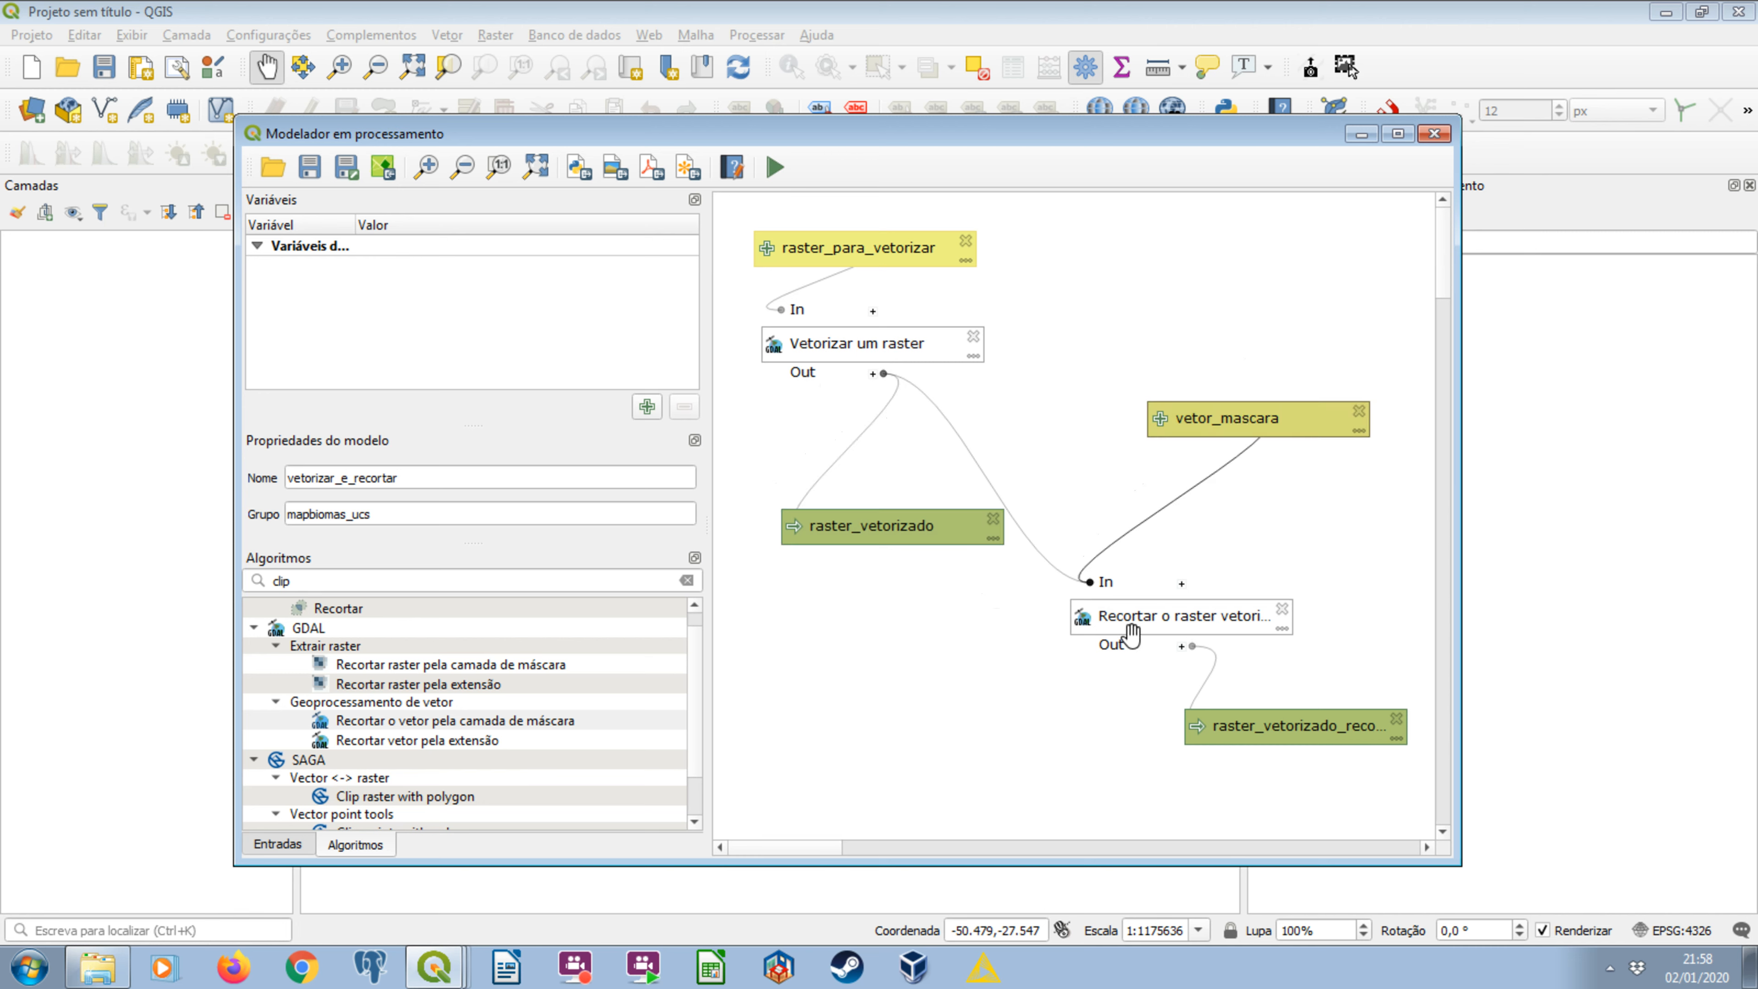
pyautogui.moveTo(1256, 731); pyautogui.dragTo(1088, 739)
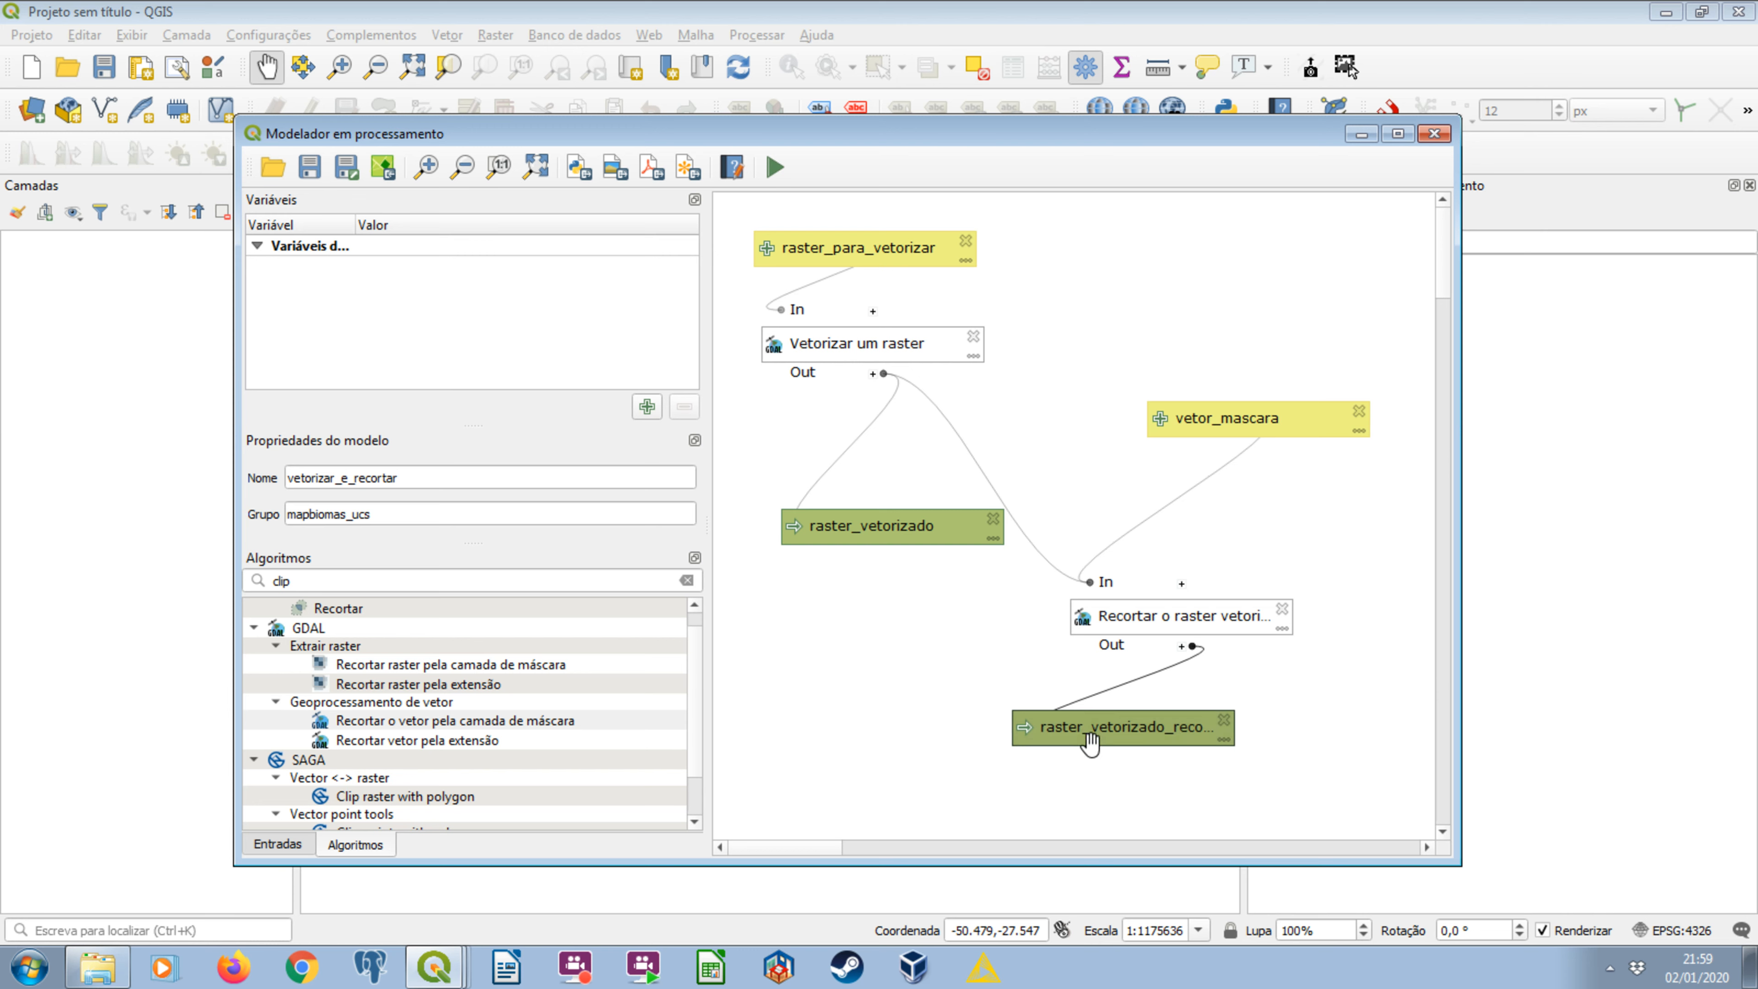
pyautogui.click(311, 172)
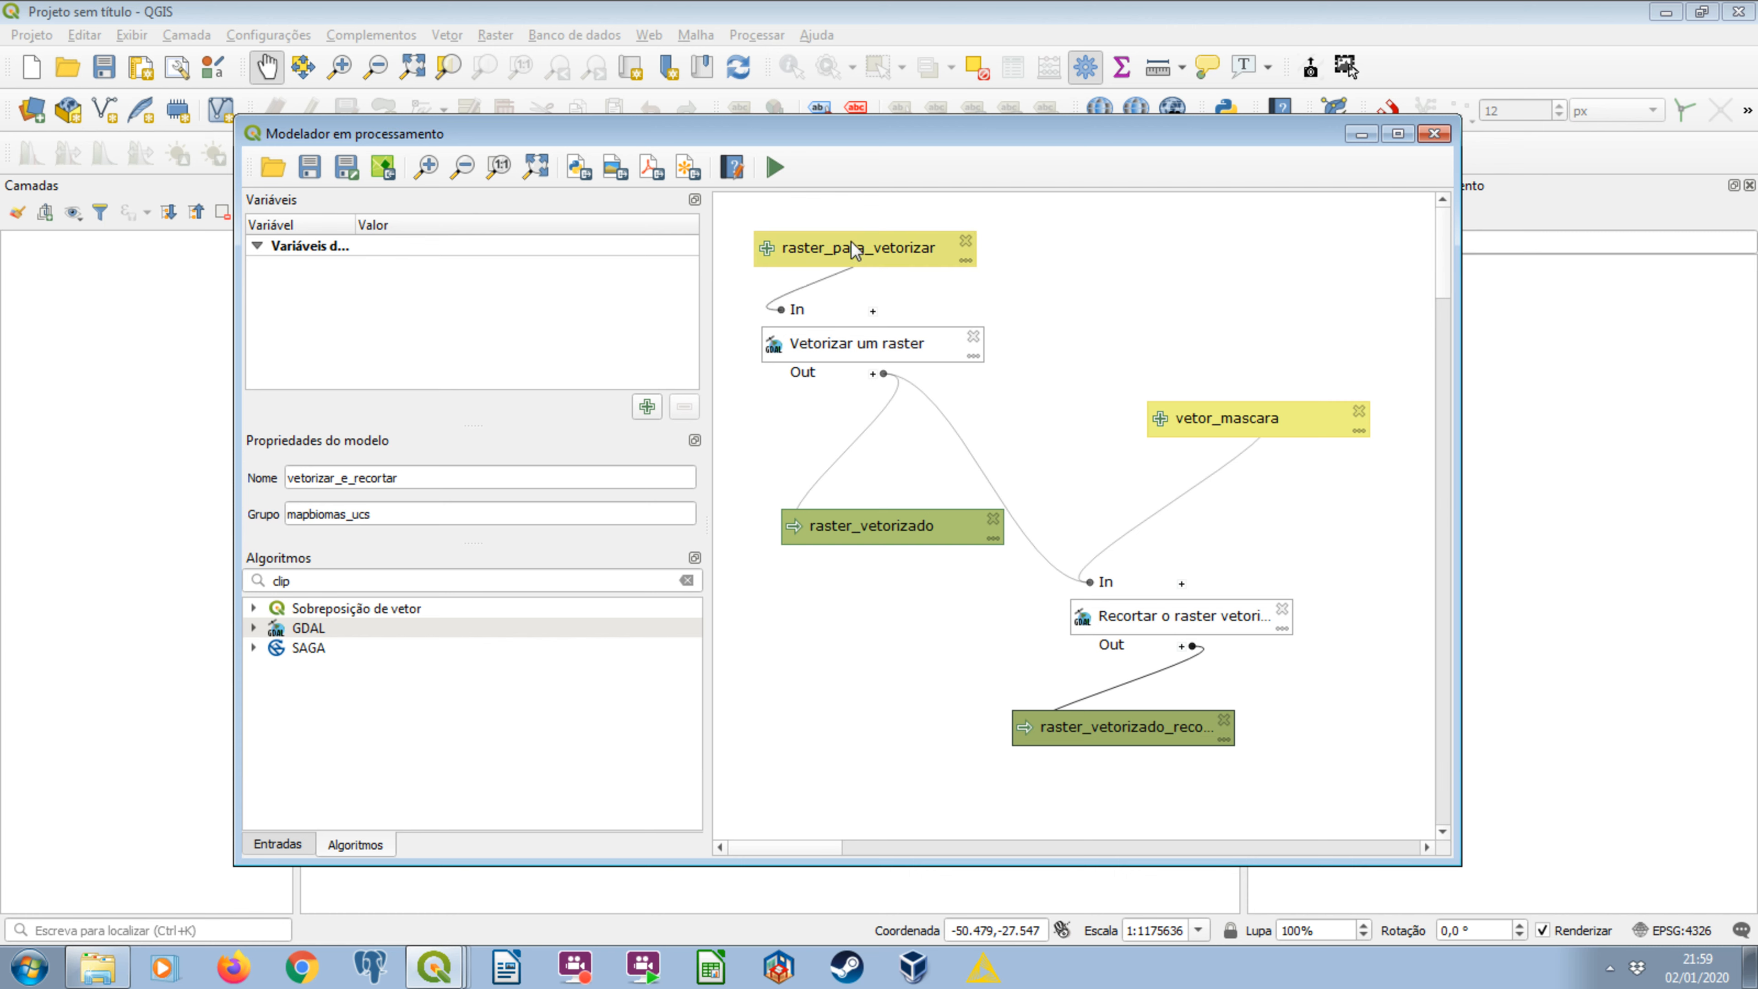
# Tighten the spacing between raster_para_vetorizar, Vetorizar um raster and raster_vetorizado, and nudge vetor_mascara left on the canvas.
pyautogui.moveTo(852, 242); pyautogui.dragTo(908, 233)
pyautogui.moveTo(897, 237); pyautogui.dragTo(854, 225)
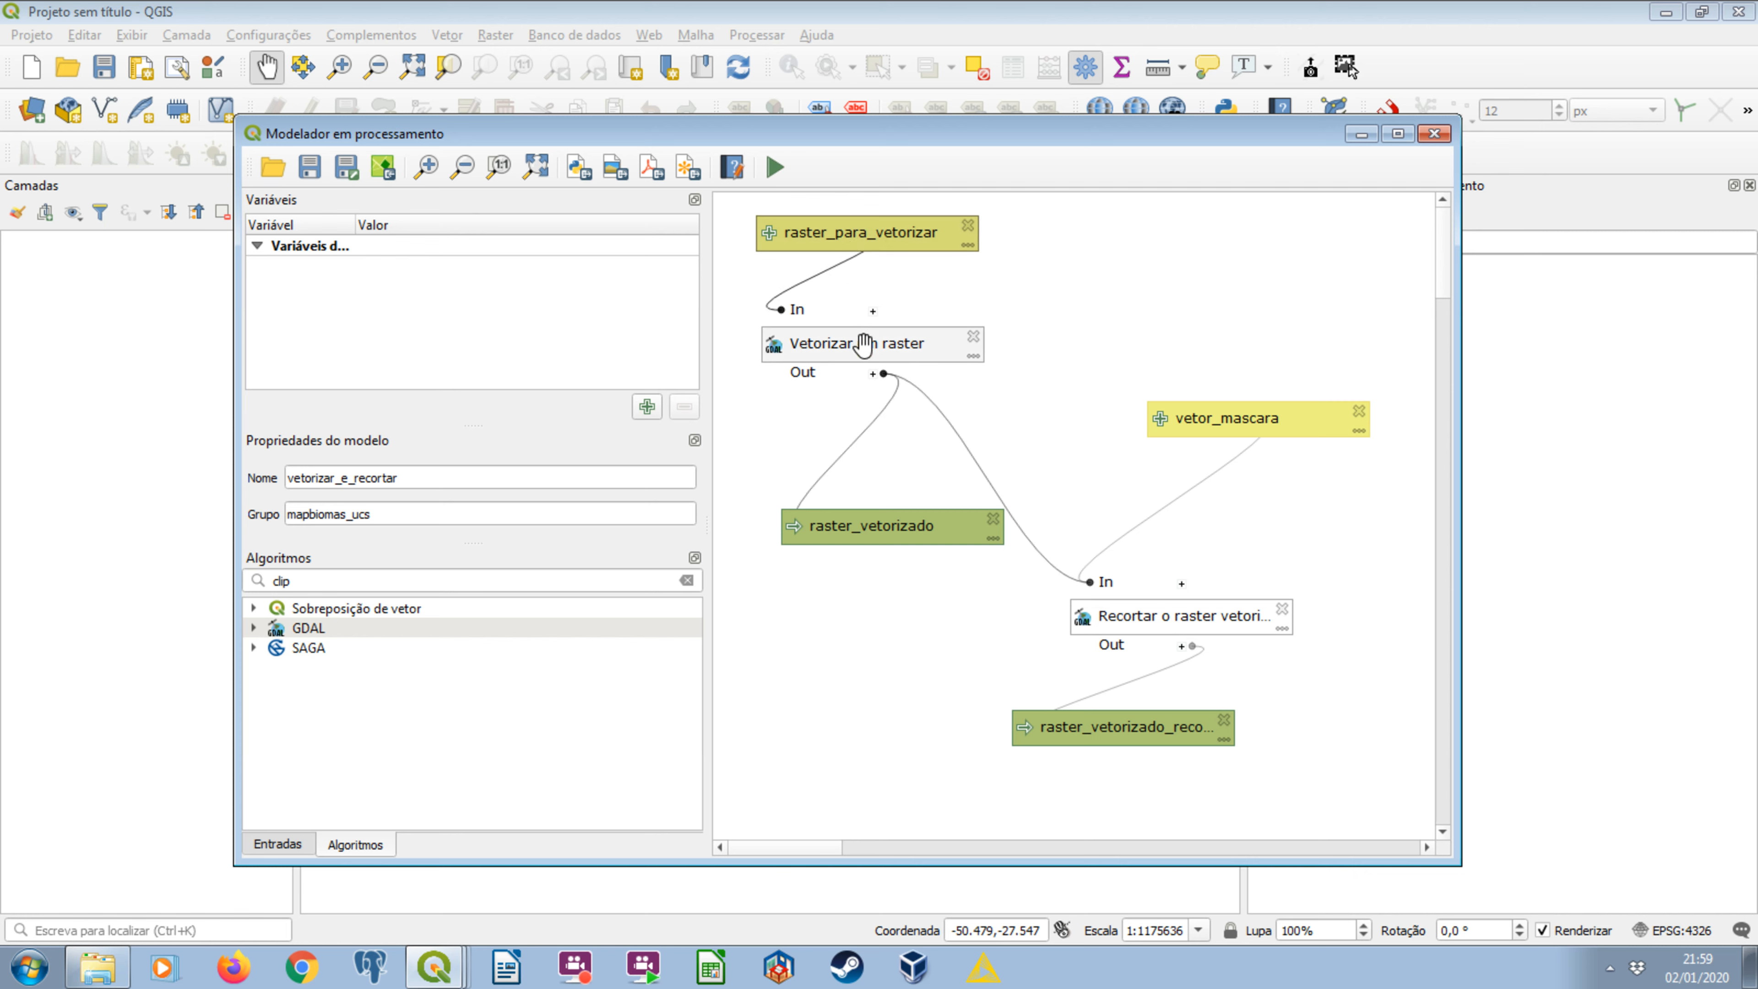
pyautogui.moveTo(858, 345)
pyautogui.mouseDown()
pyautogui.moveTo(922, 355)
pyautogui.moveTo(874, 368)
pyautogui.mouseUp()
pyautogui.moveTo(862, 229)
pyautogui.mouseDown()
pyautogui.moveTo(922, 228)
pyautogui.moveTo(890, 240)
pyautogui.mouseUp()
pyautogui.moveTo(851, 369); pyautogui.dragTo(864, 327)
pyautogui.moveTo(851, 527); pyautogui.dragTo(865, 462)
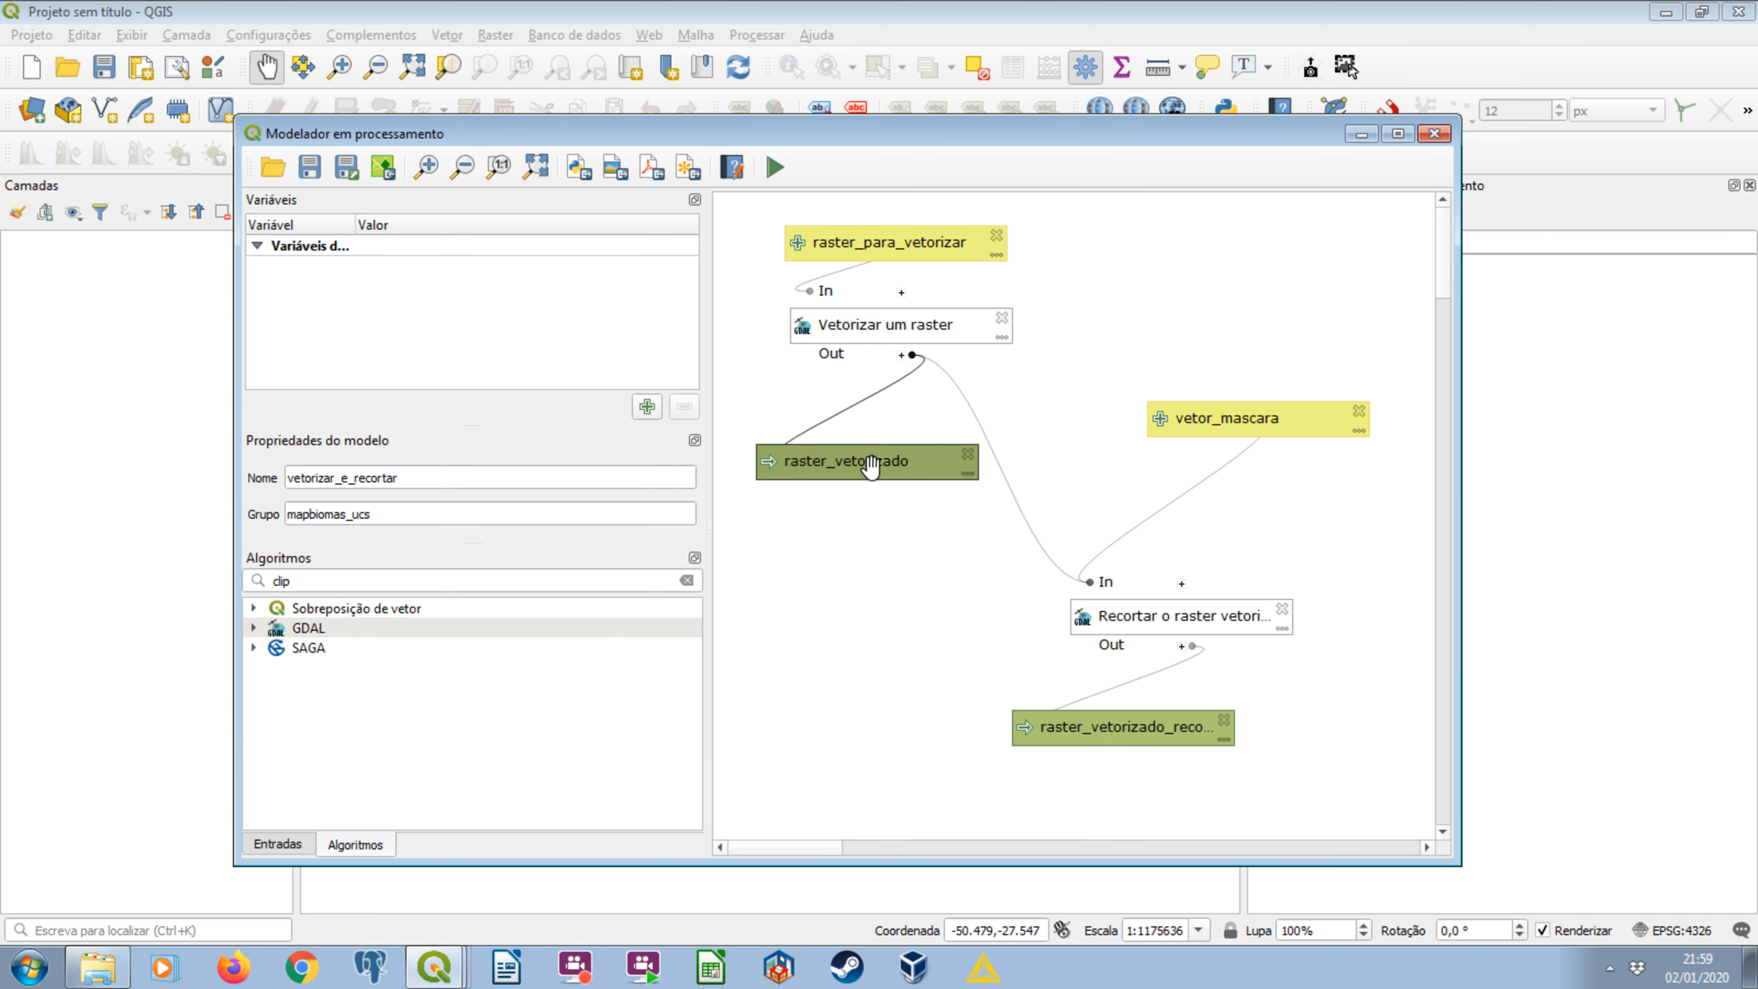
pyautogui.moveTo(1200, 429)
pyautogui.mouseDown()
pyautogui.moveTo(1165, 443)
pyautogui.moveTo(1182, 430)
pyautogui.mouseUp()
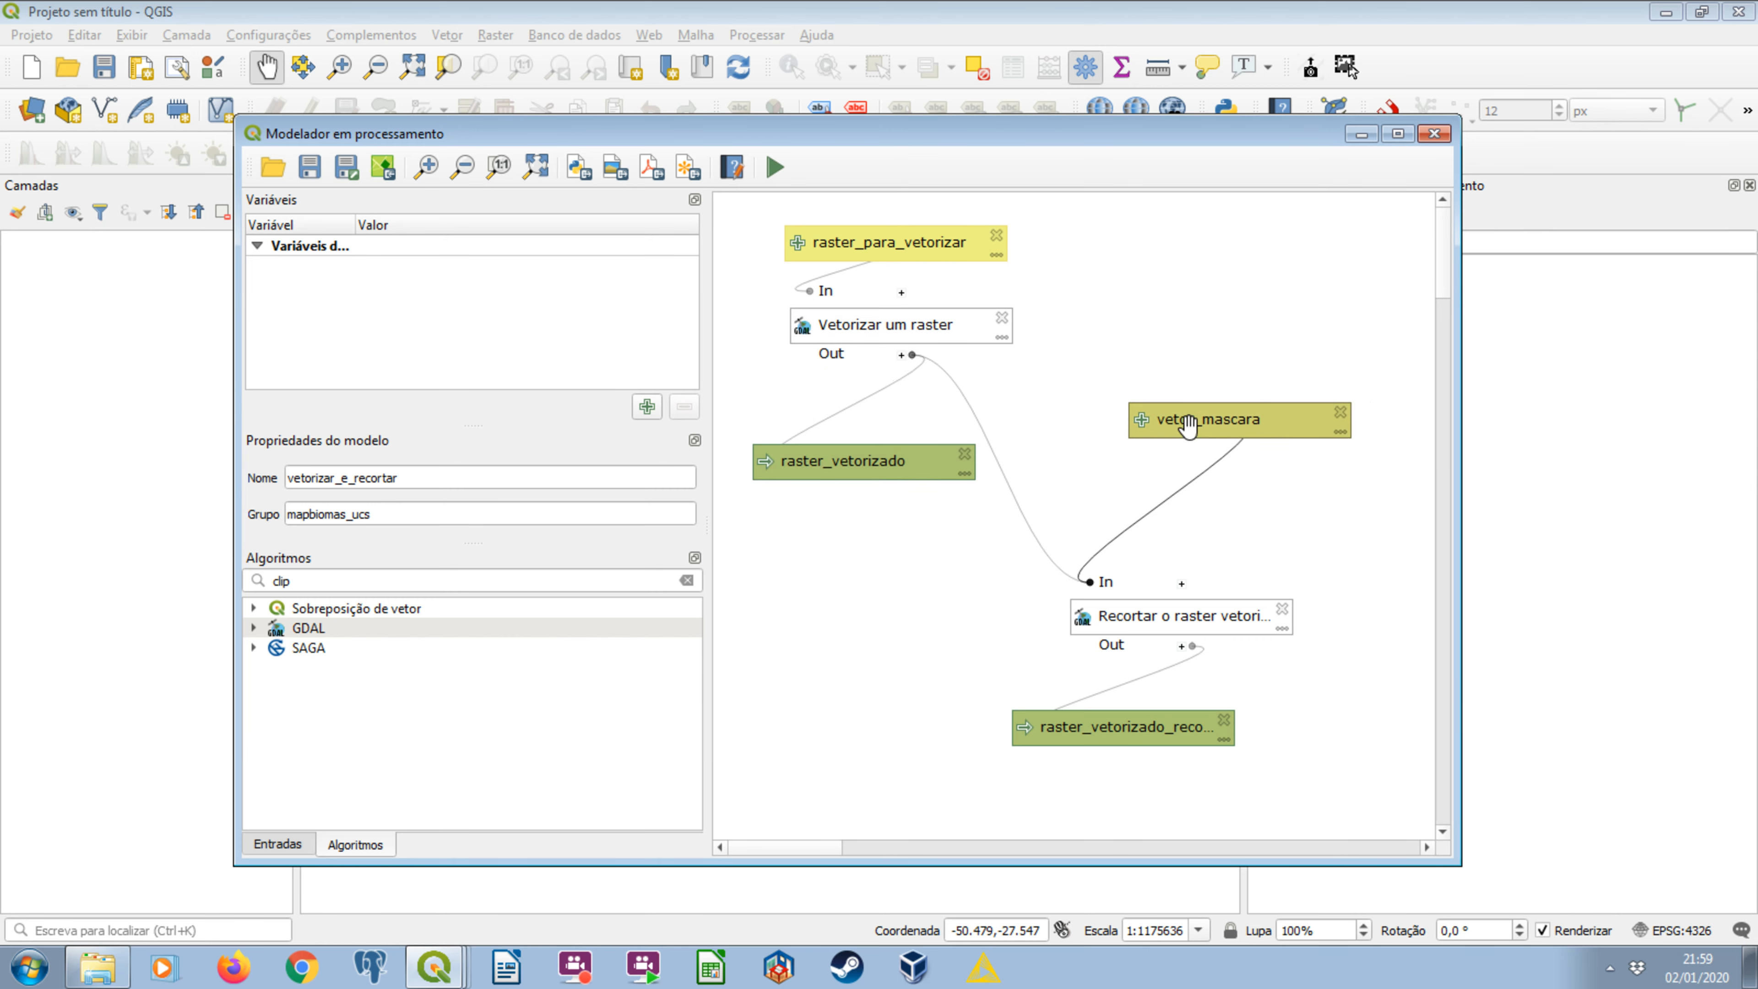
# Move the clip algorithm up closer to vetor_mascara, shift its output slightly, then save the model and close the modeler.
pyautogui.moveTo(1152, 616); pyautogui.dragTo(1150, 548)
pyautogui.moveTo(1158, 736); pyautogui.dragTo(1179, 739)
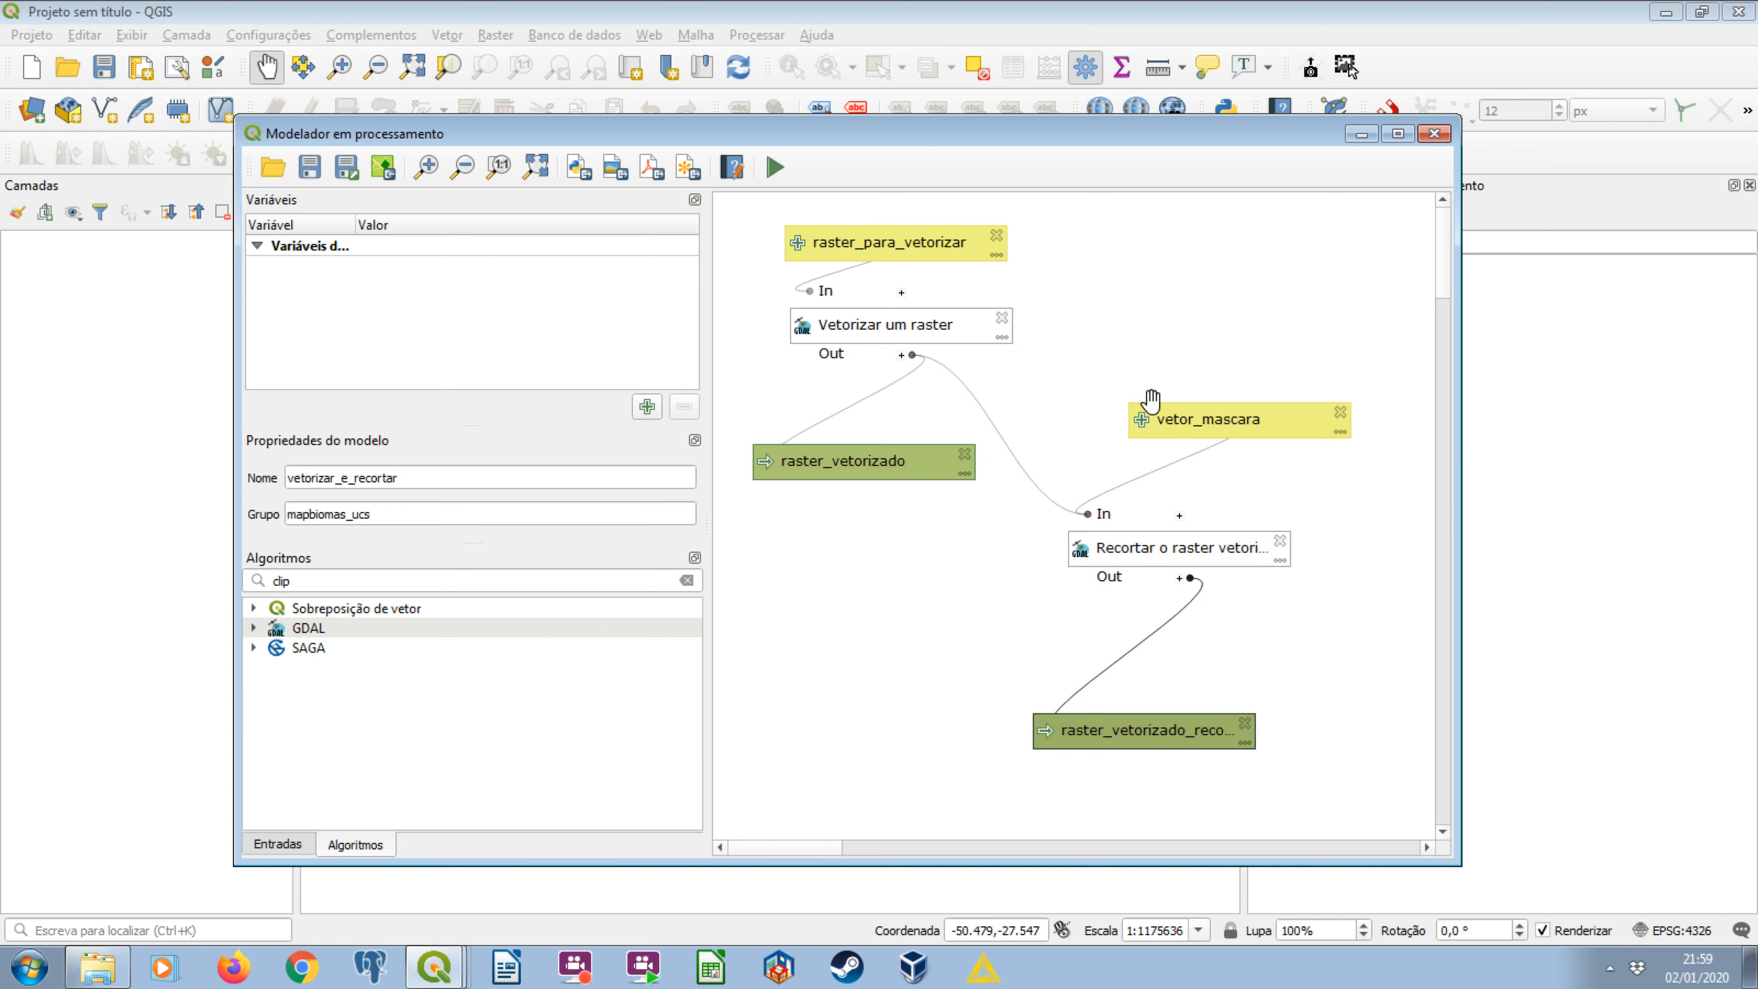
pyautogui.click(309, 168)
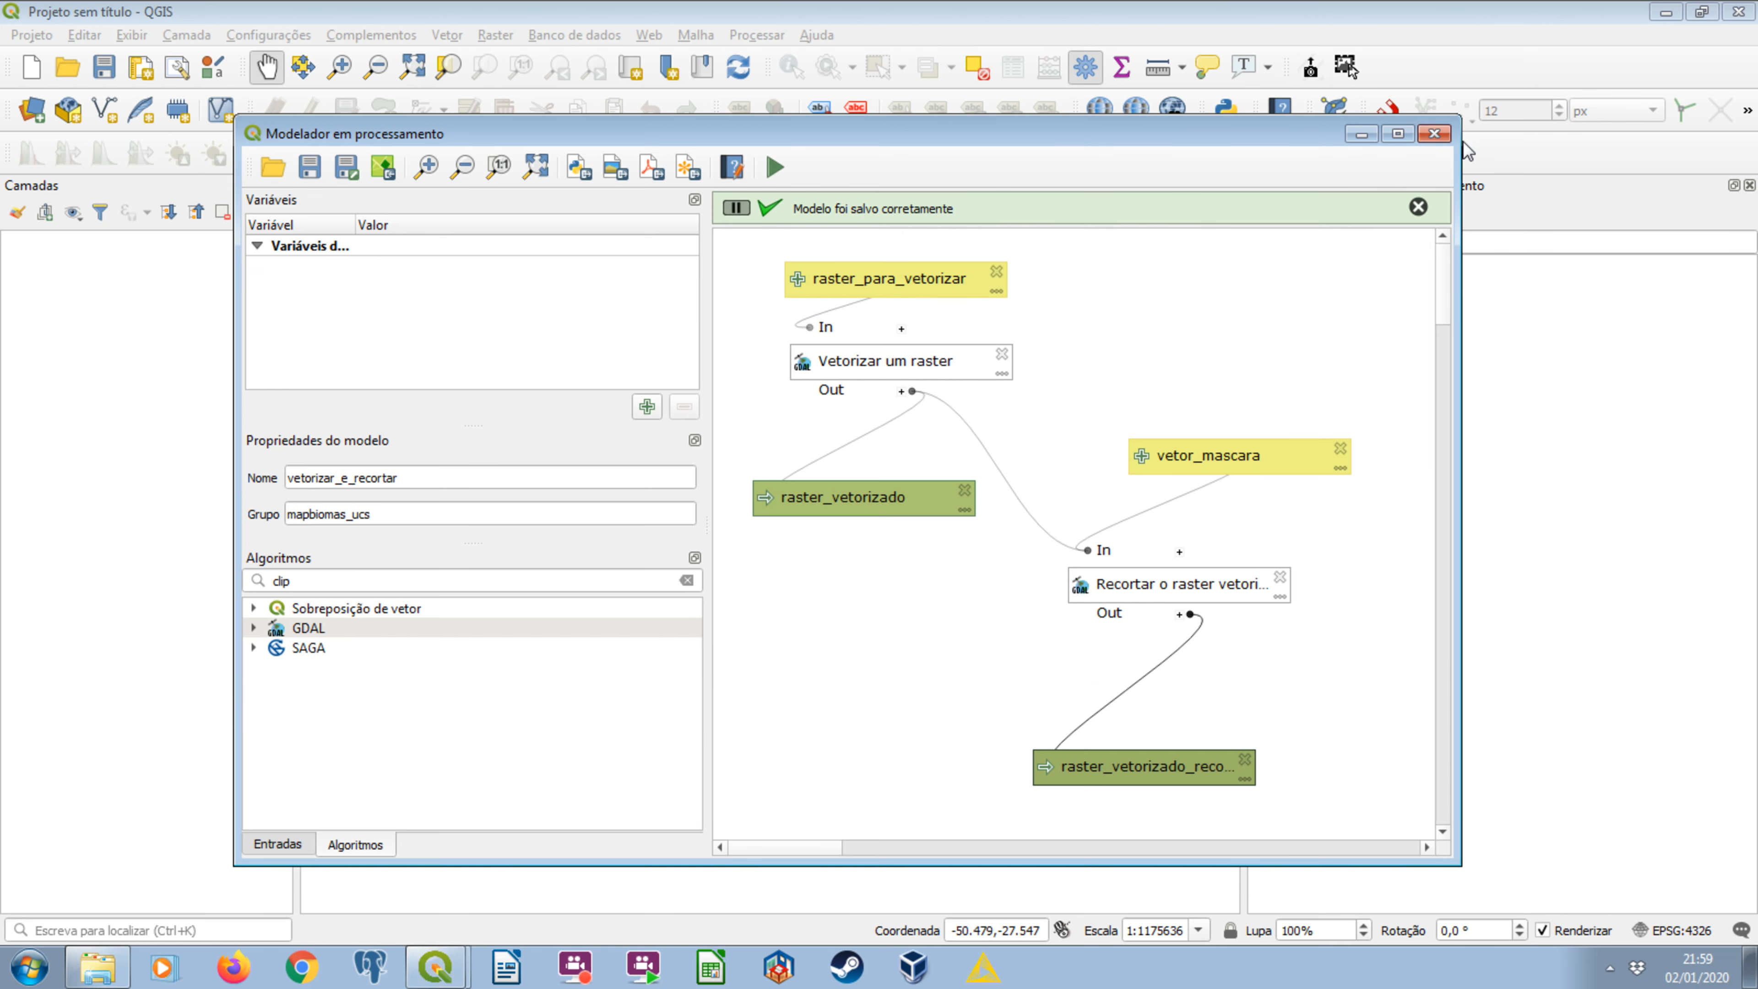
pyautogui.click(1434, 133)
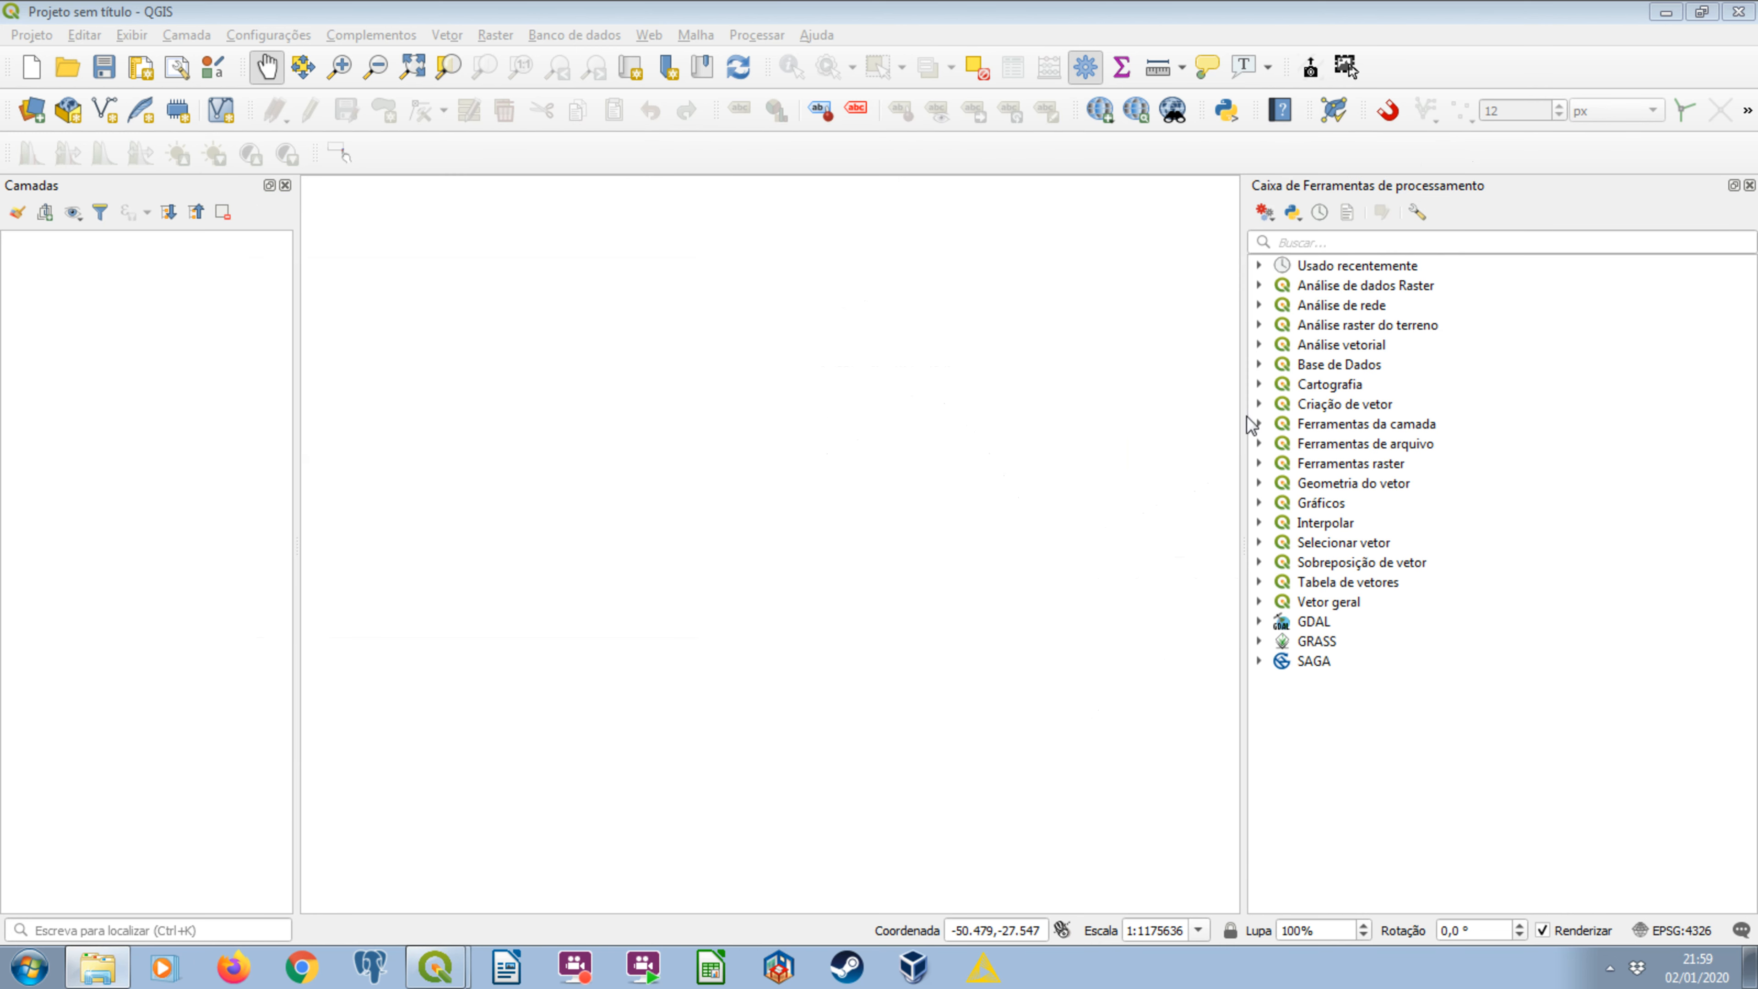
# Add vetorizar_e_recortar.model3 from the serie4_unidades_conservacao_e_nascentes arquivos_processamento folder to the processing toolbox.
pyautogui.click(1271, 217)
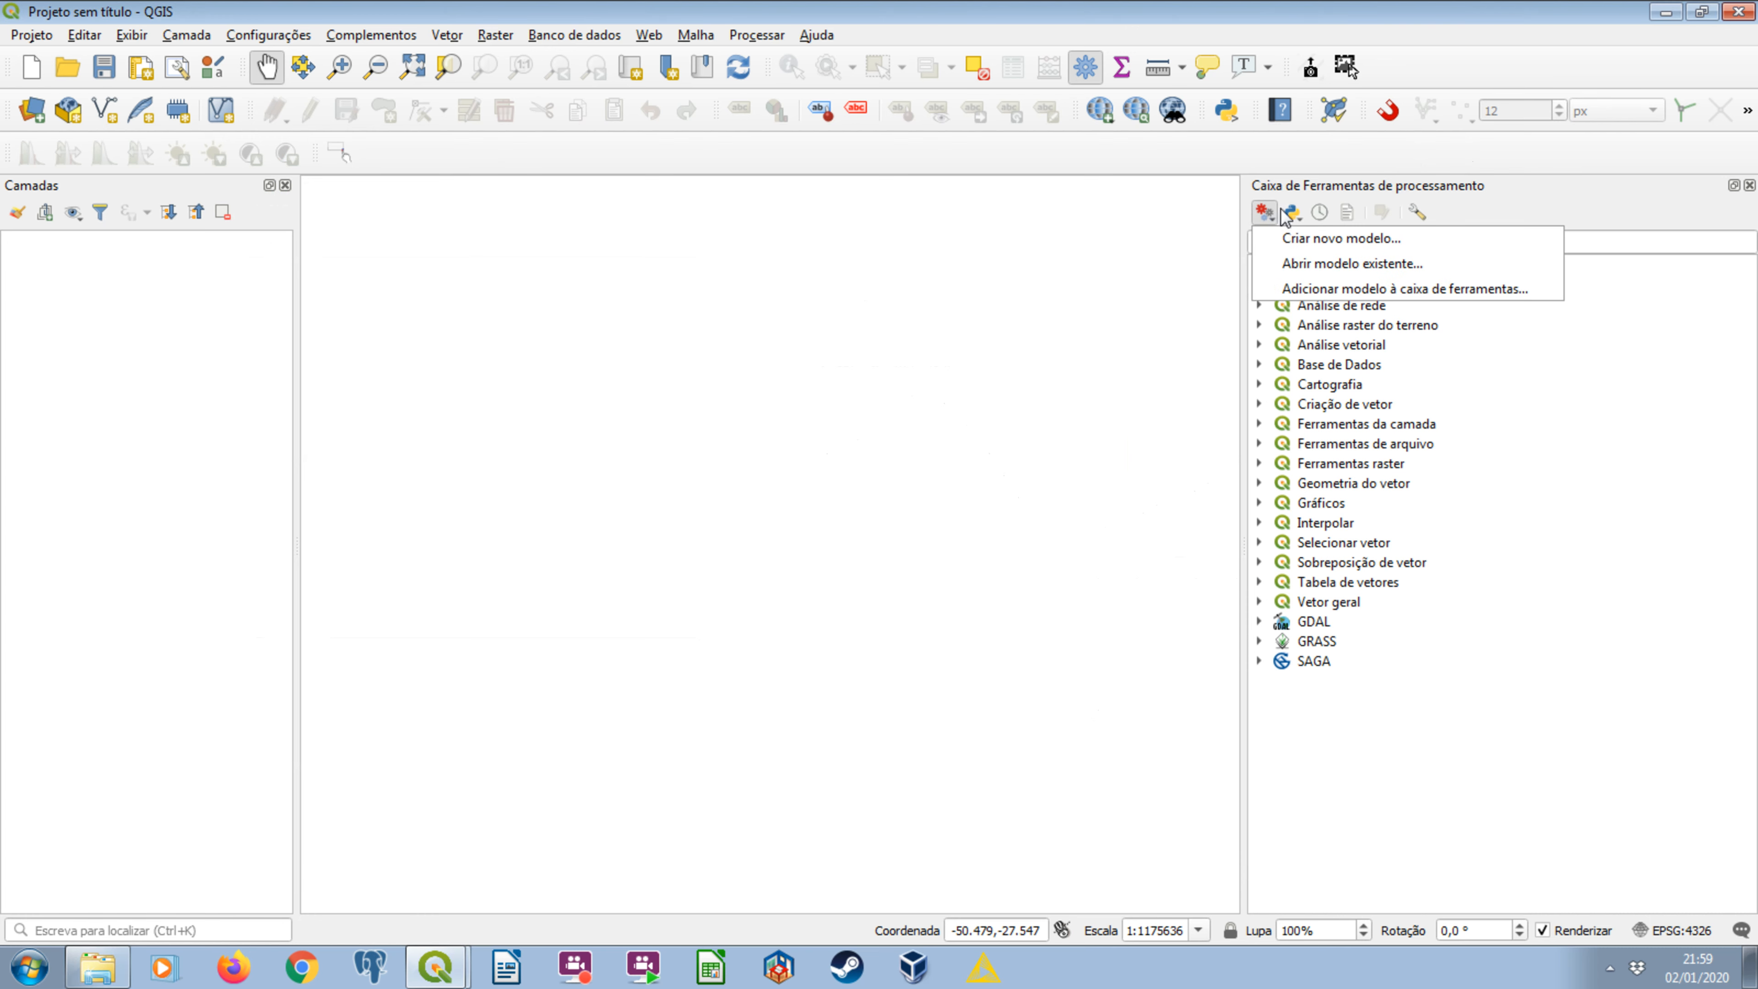
pyautogui.click(1392, 288)
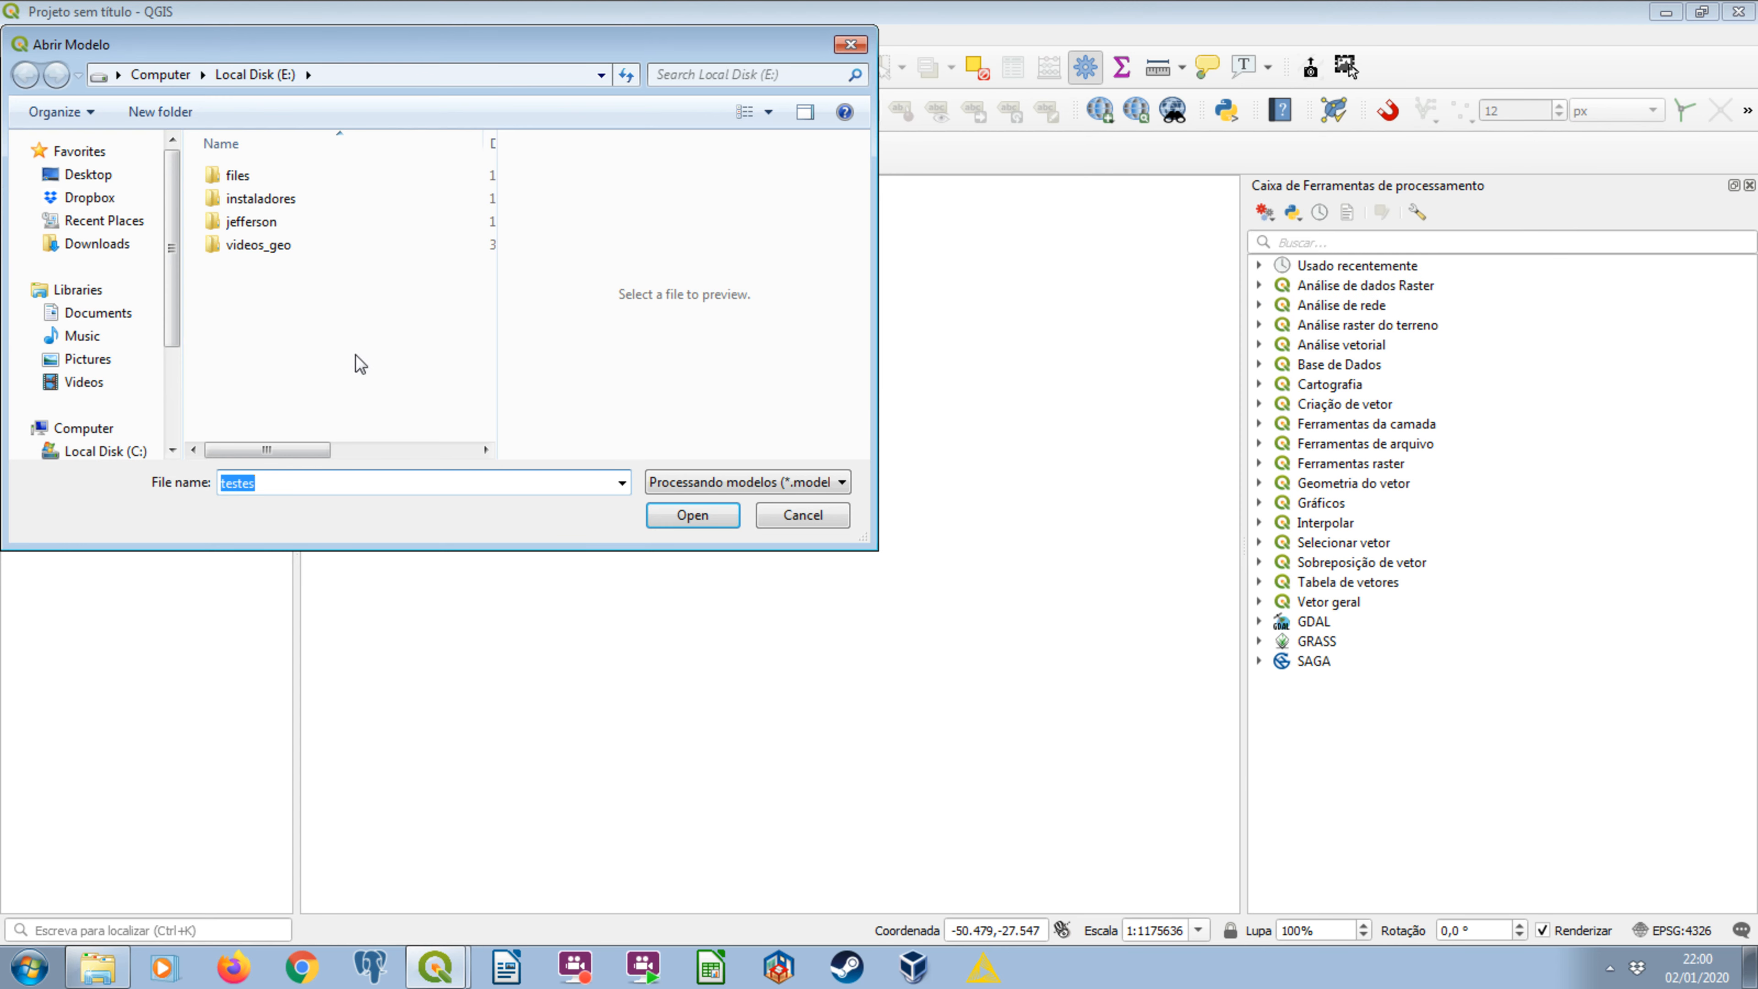
pyautogui.moveTo(172, 310); pyautogui.dragTo(172, 373)
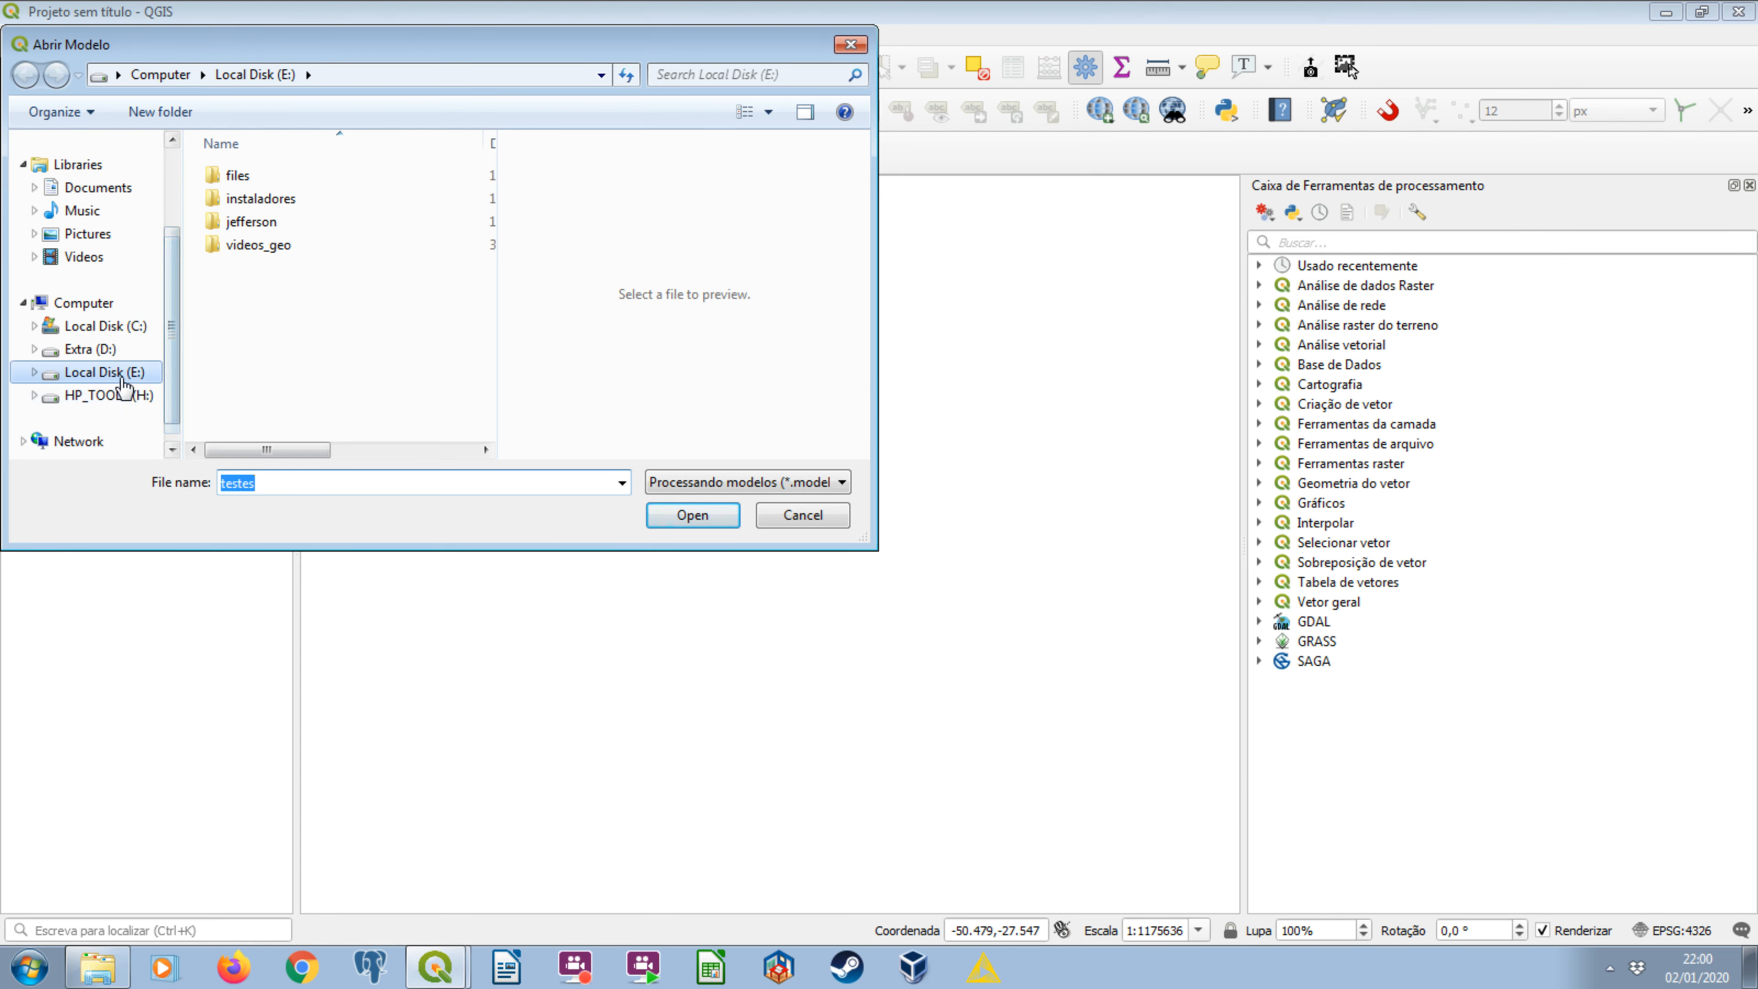
pyautogui.click(124, 374)
pyautogui.doubleClick(251, 221)
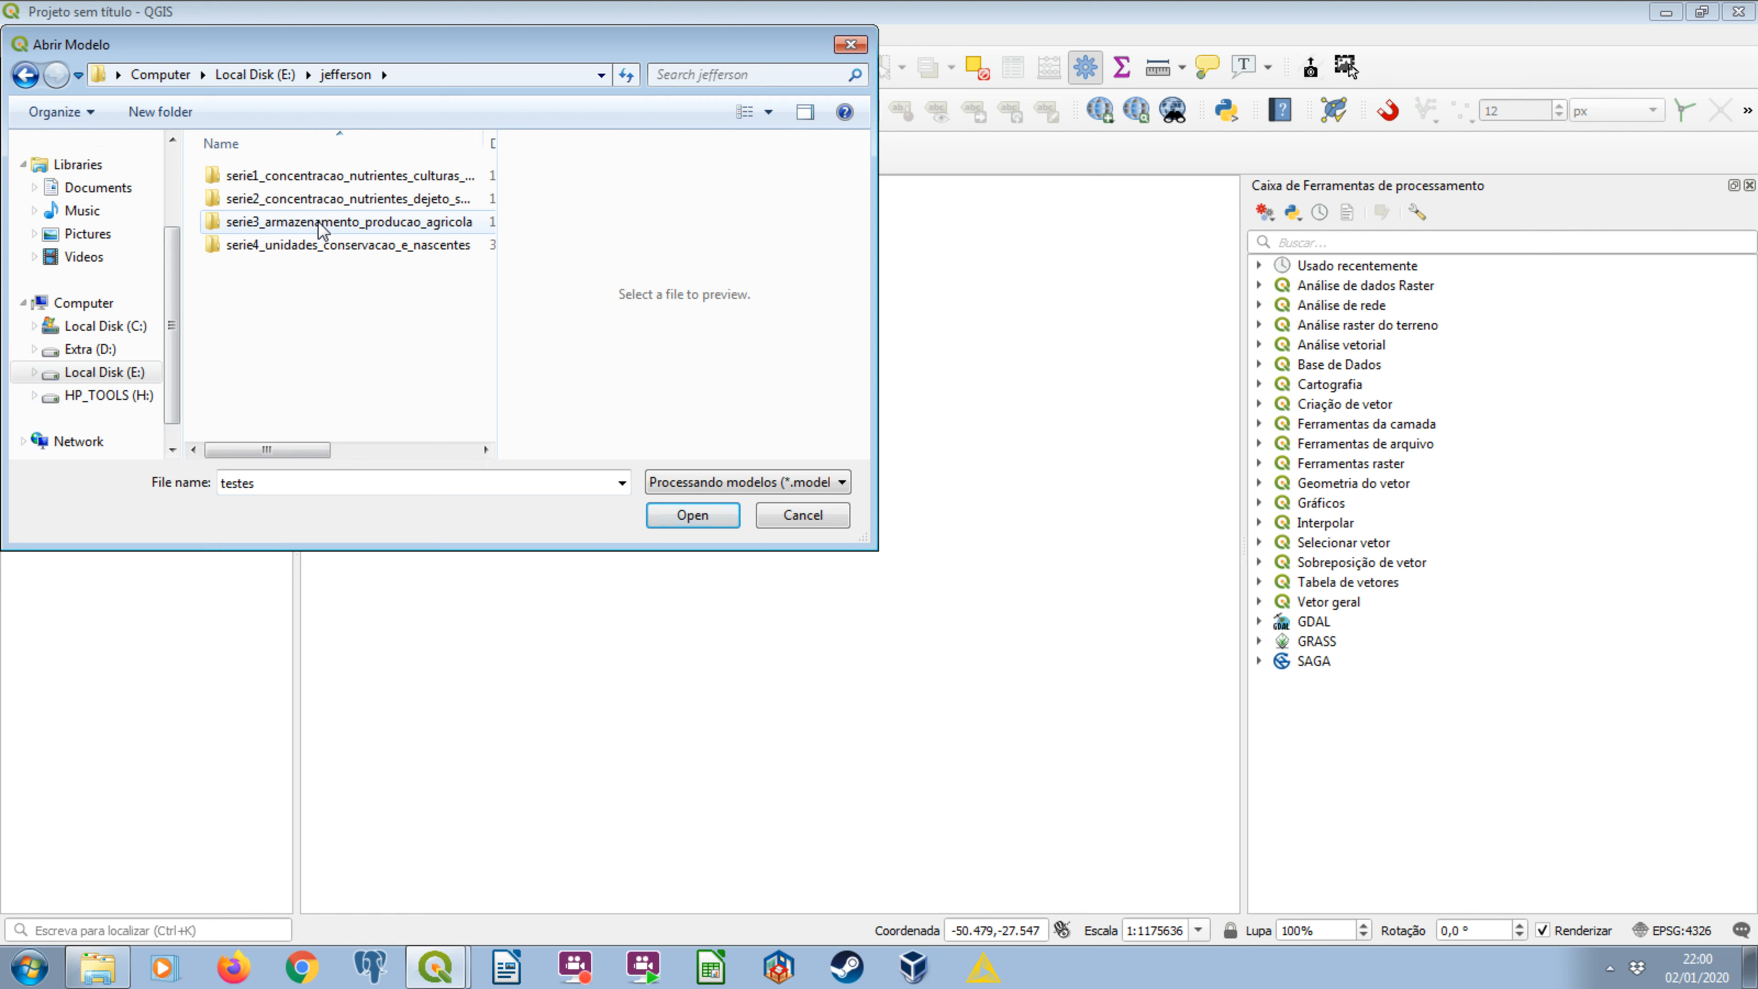
pyautogui.doubleClick(286, 244)
pyautogui.doubleClick(298, 177)
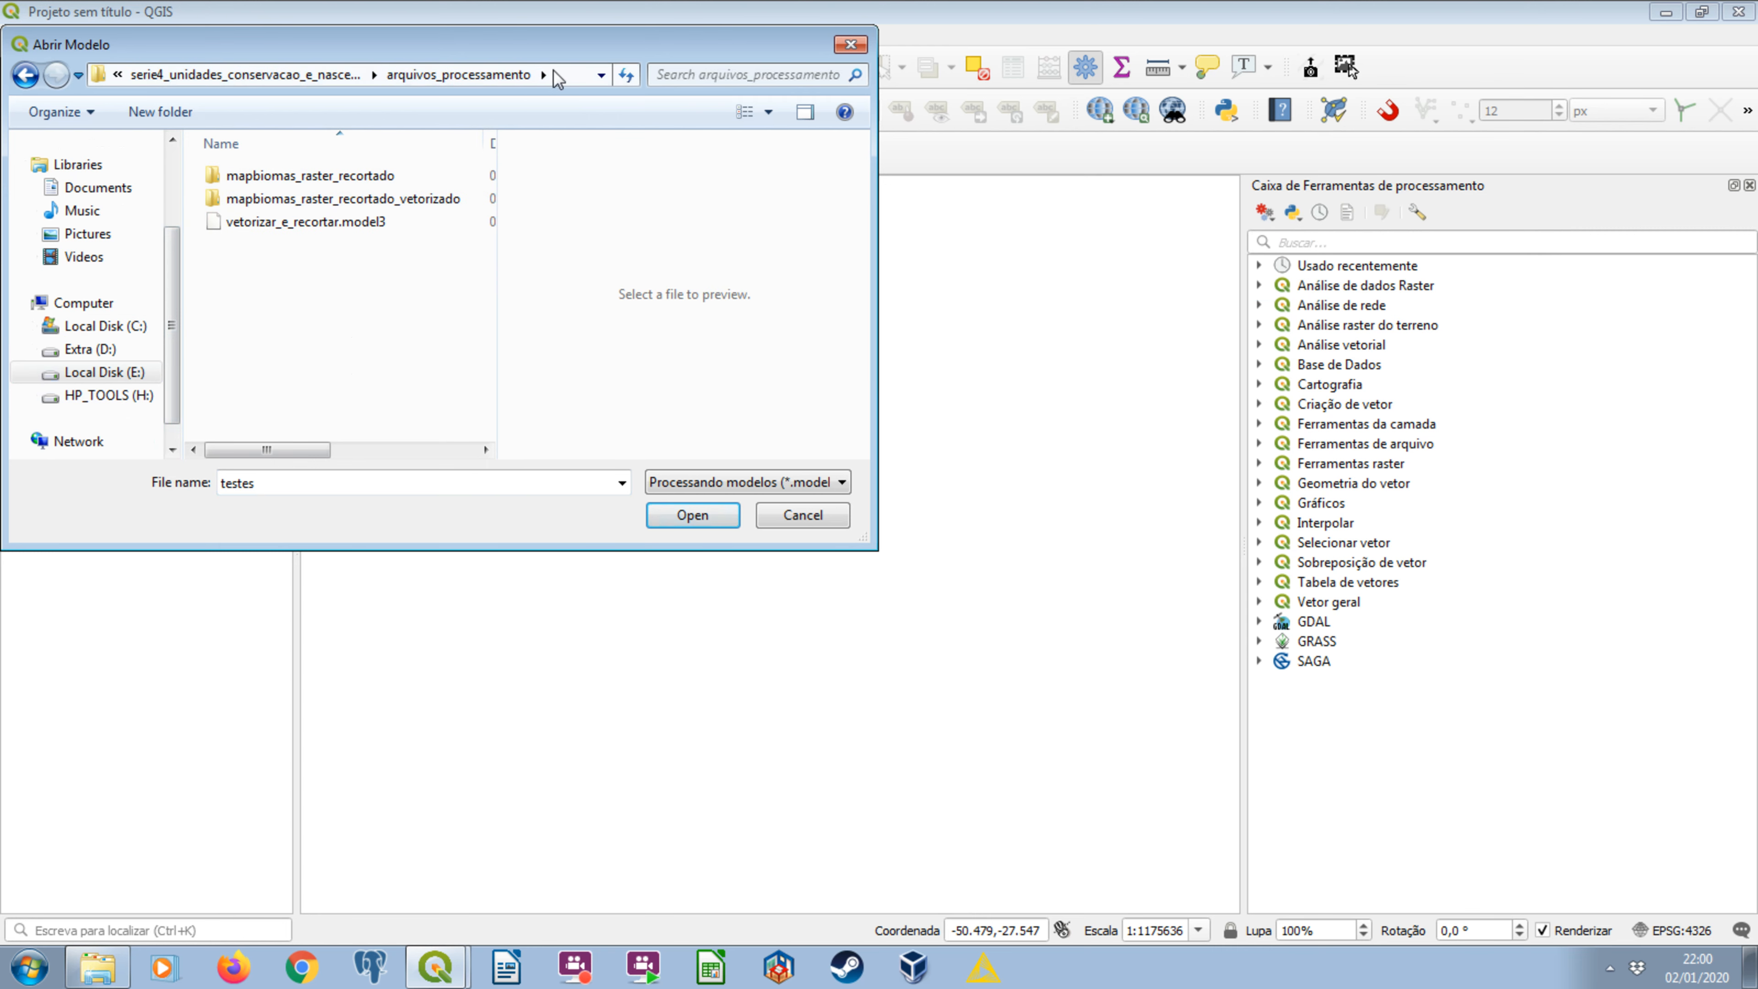
pyautogui.click(365, 221)
pyautogui.doubleClick(364, 220)
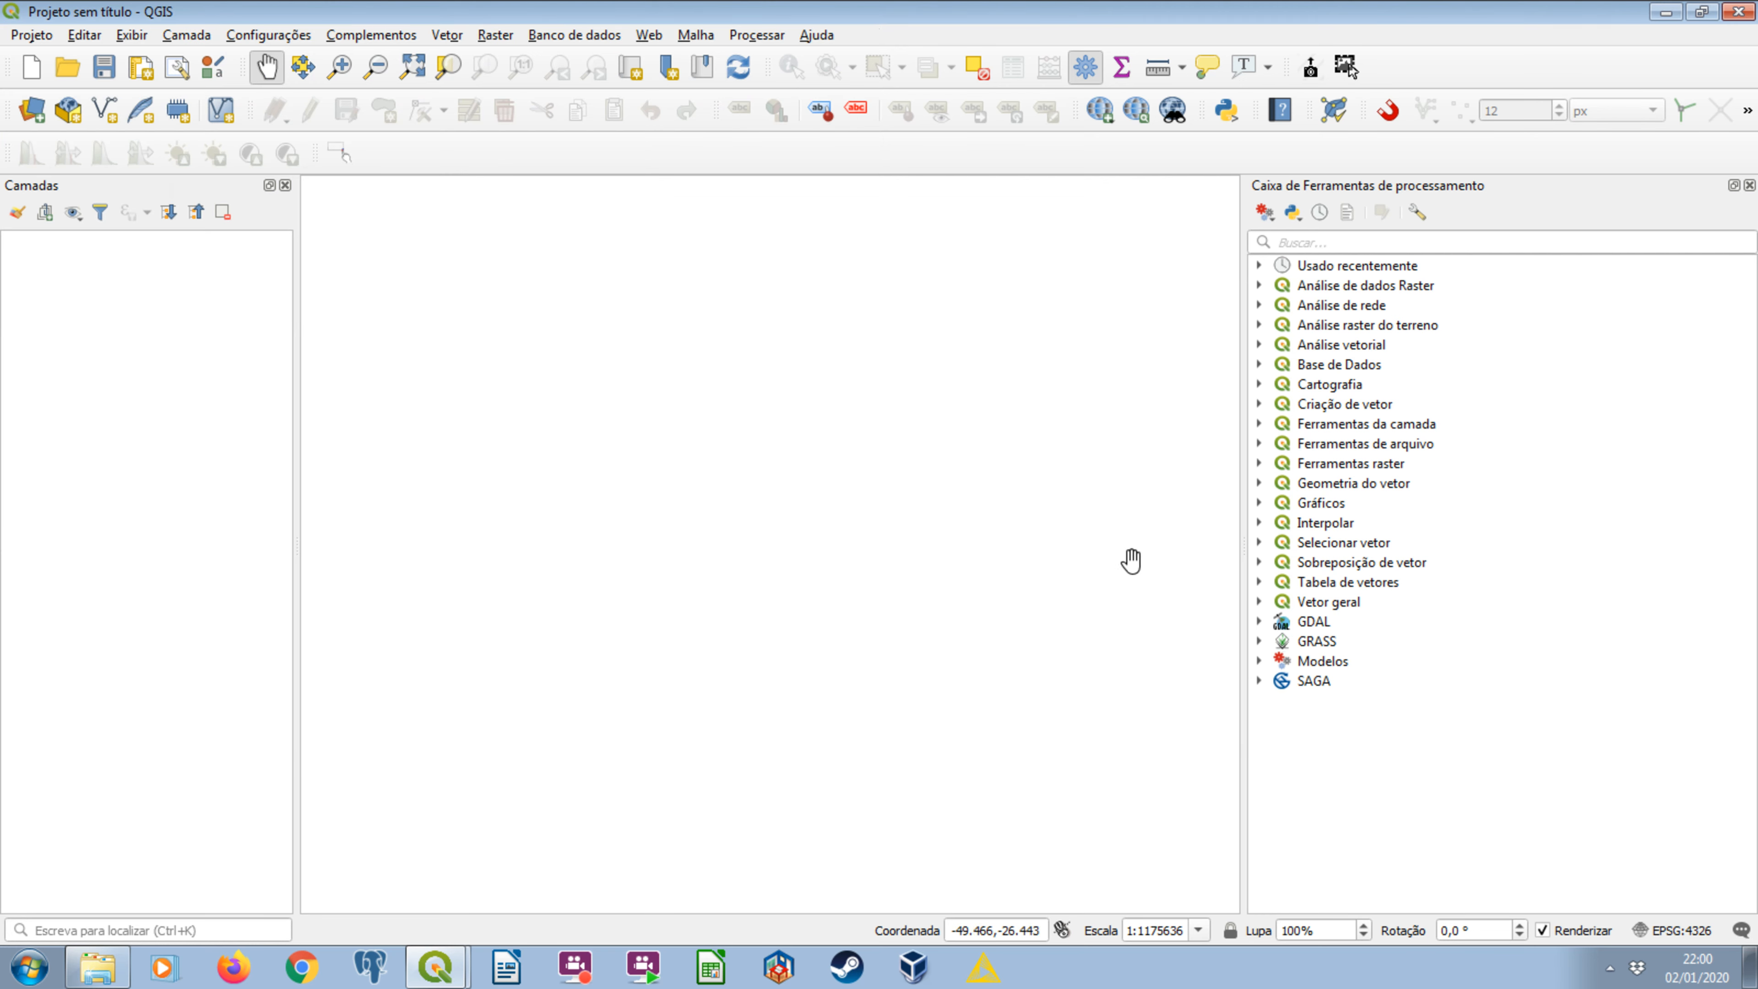
# Open vetorizar_e_recortar for a single run from the mapbiomas_ucs group of the toolbox's models.
pyautogui.click(1331, 660)
pyautogui.click(1259, 660)
pyautogui.click(1281, 679)
pyautogui.click(1329, 681)
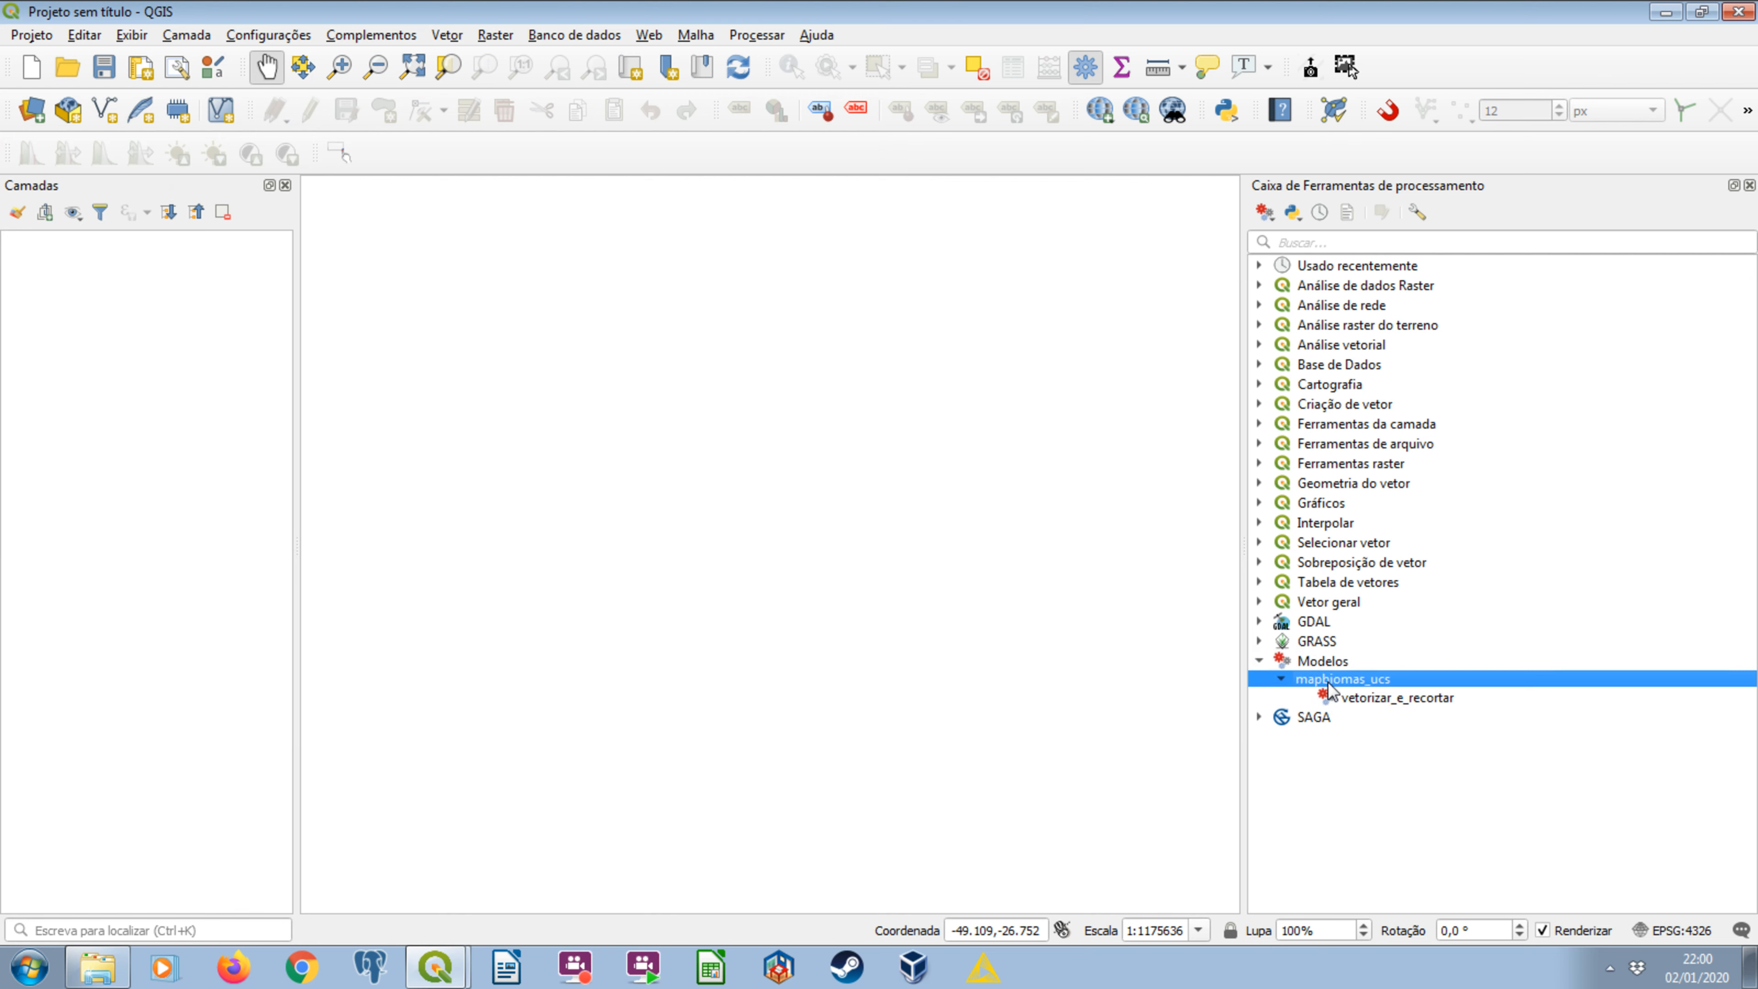
pyautogui.click(1407, 699)
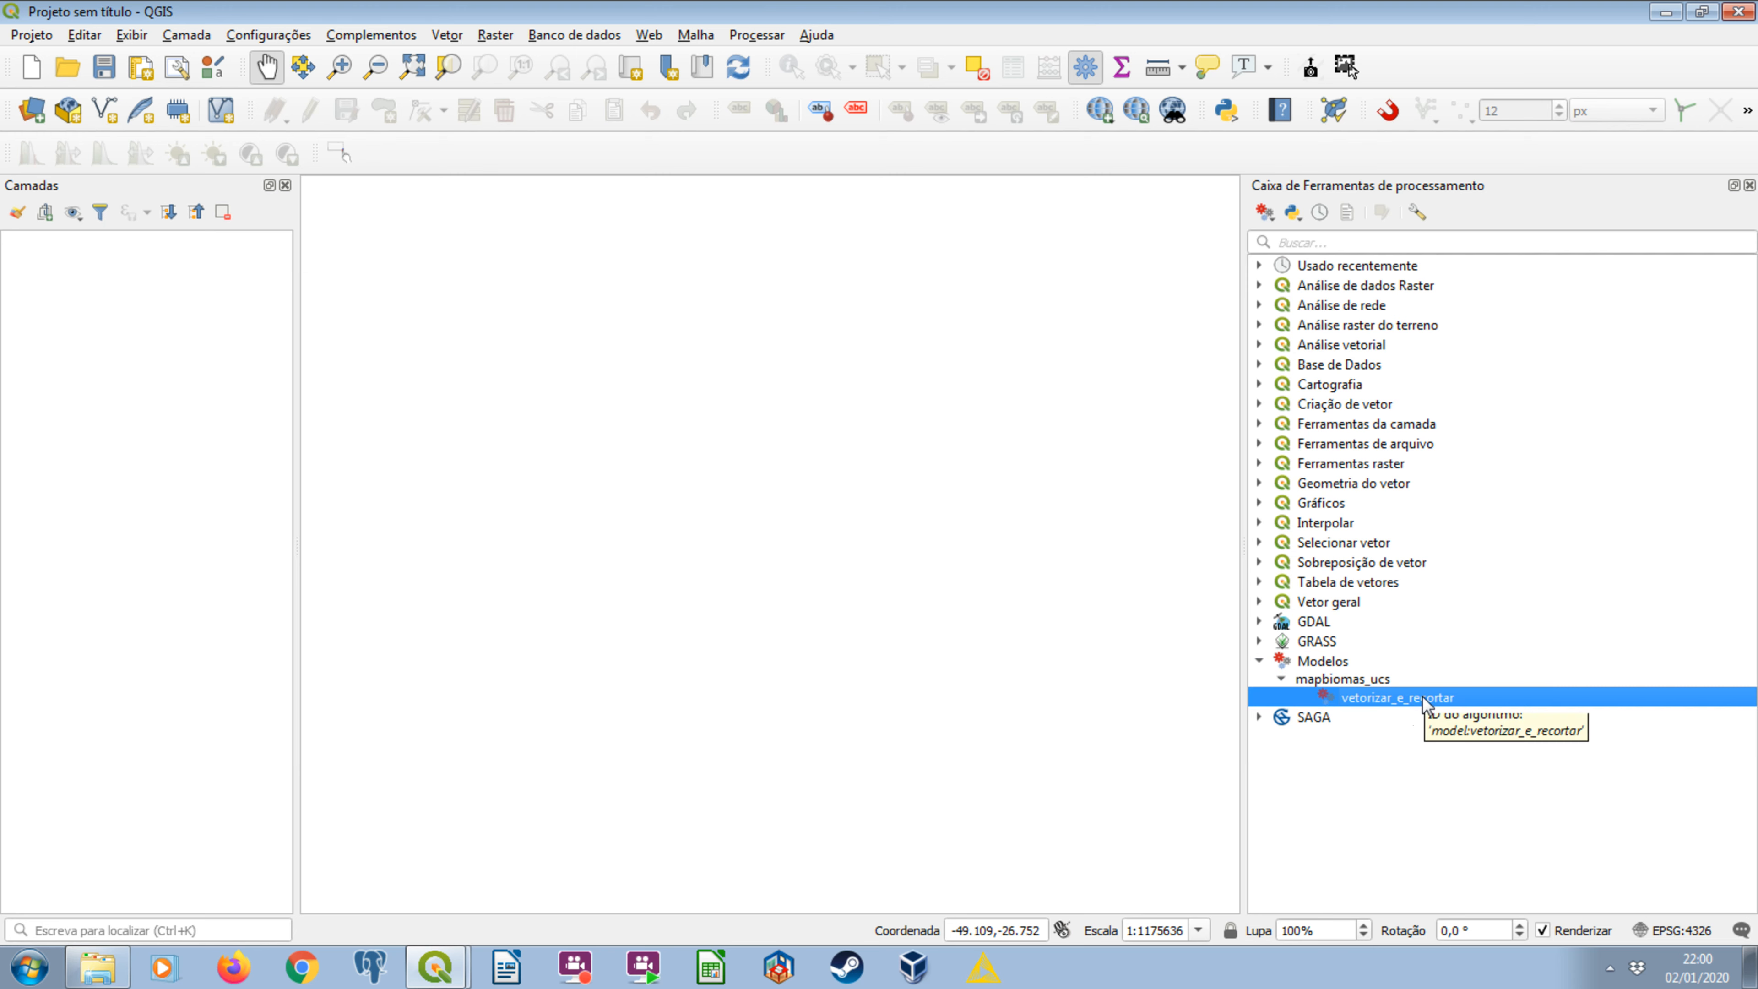
pyautogui.doubleClick(1424, 700)
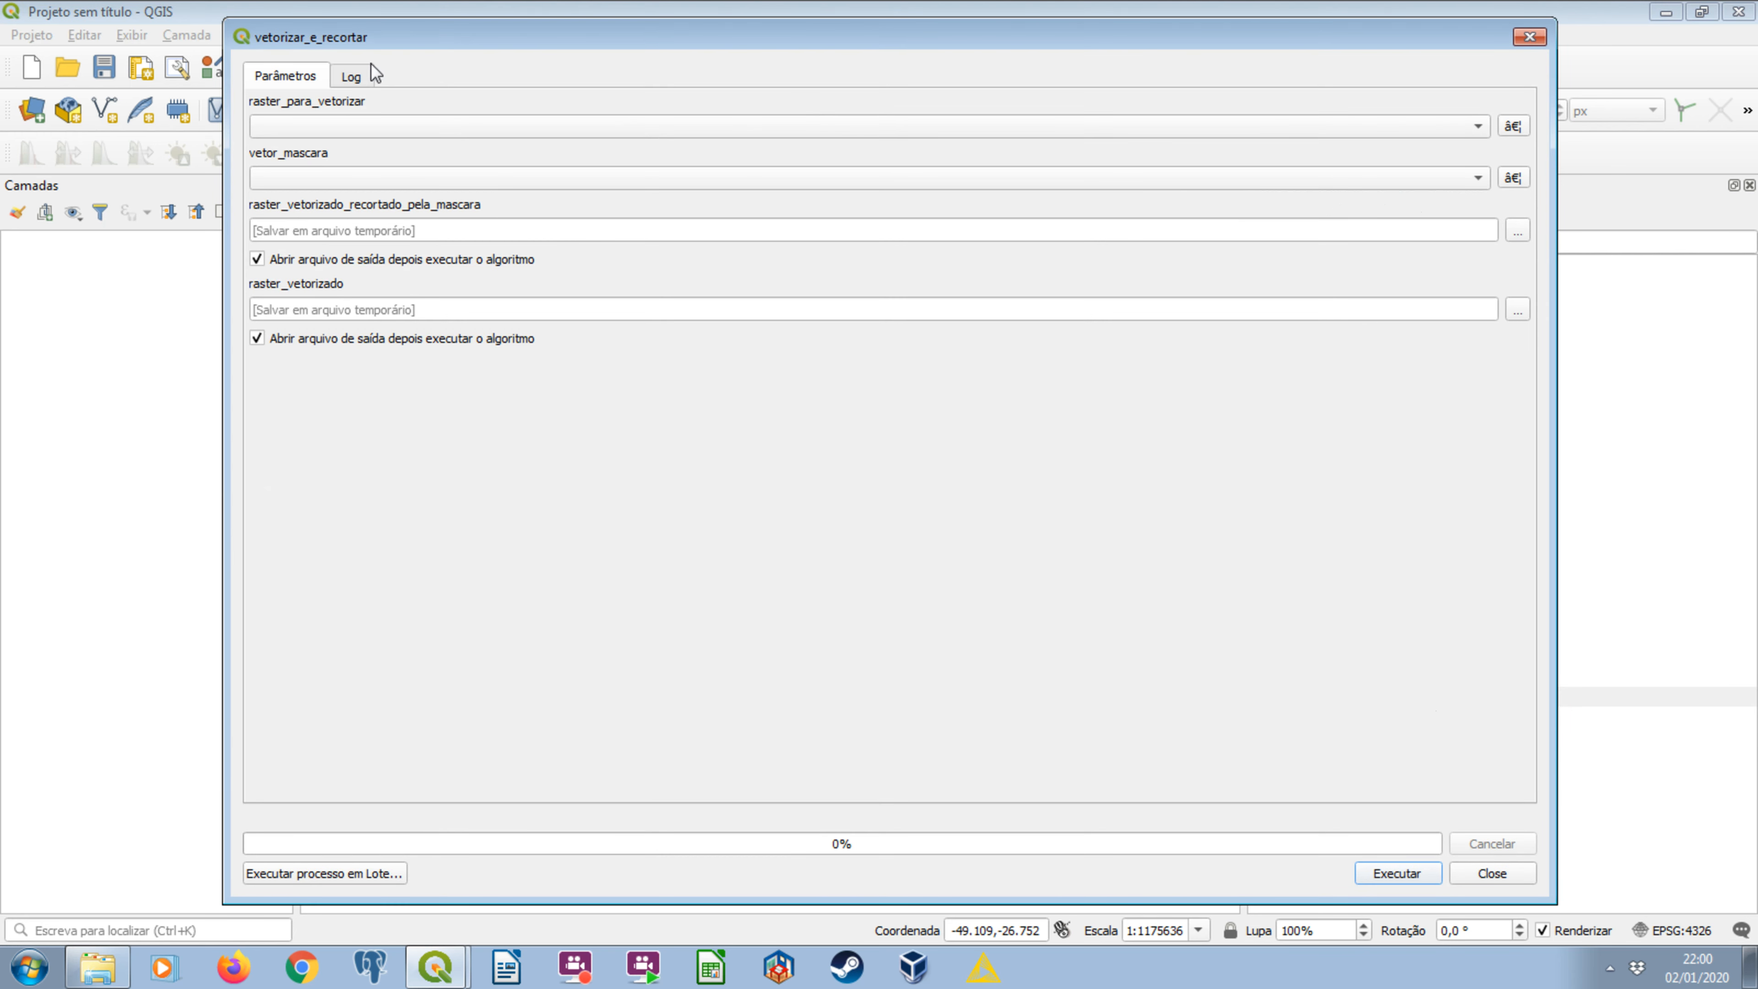
pyautogui.moveTo(416, 39); pyautogui.dragTo(347, 46)
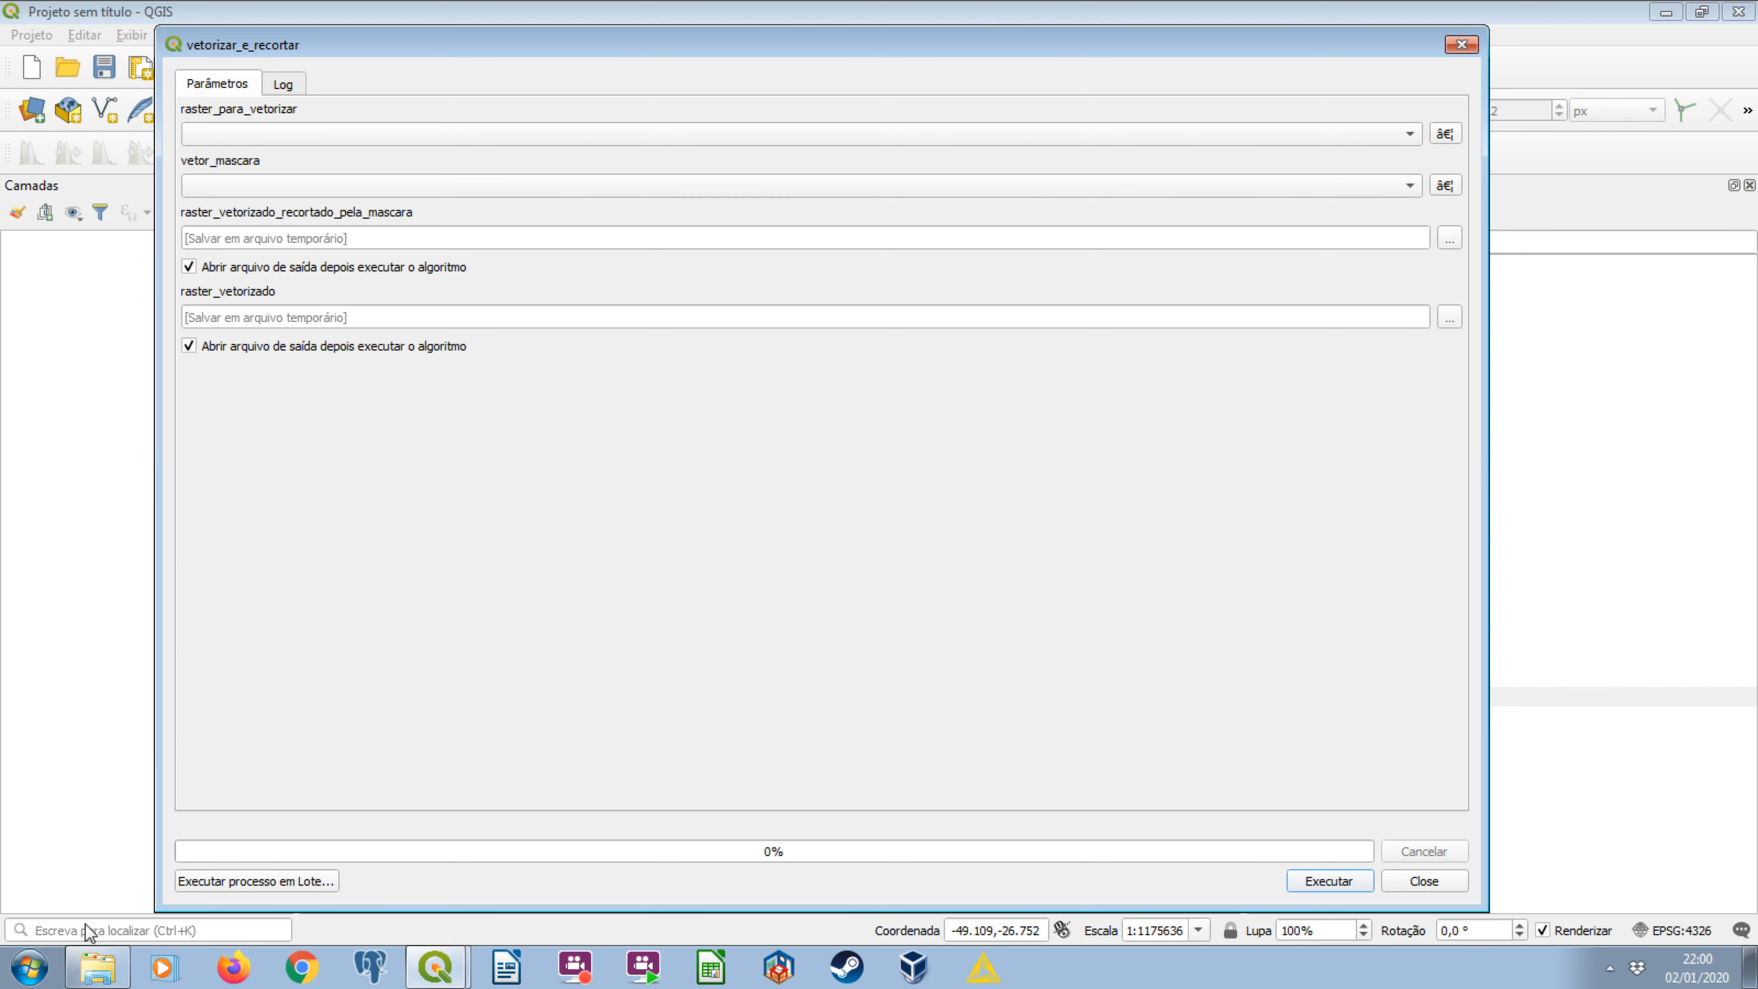
# Examine the clipped rasters in the mapbiomas_raster_recortado folder and the vetor_ucs_dissolvidas_4326.gpkg mask file in Windows Explorer.
pyautogui.click(90, 970)
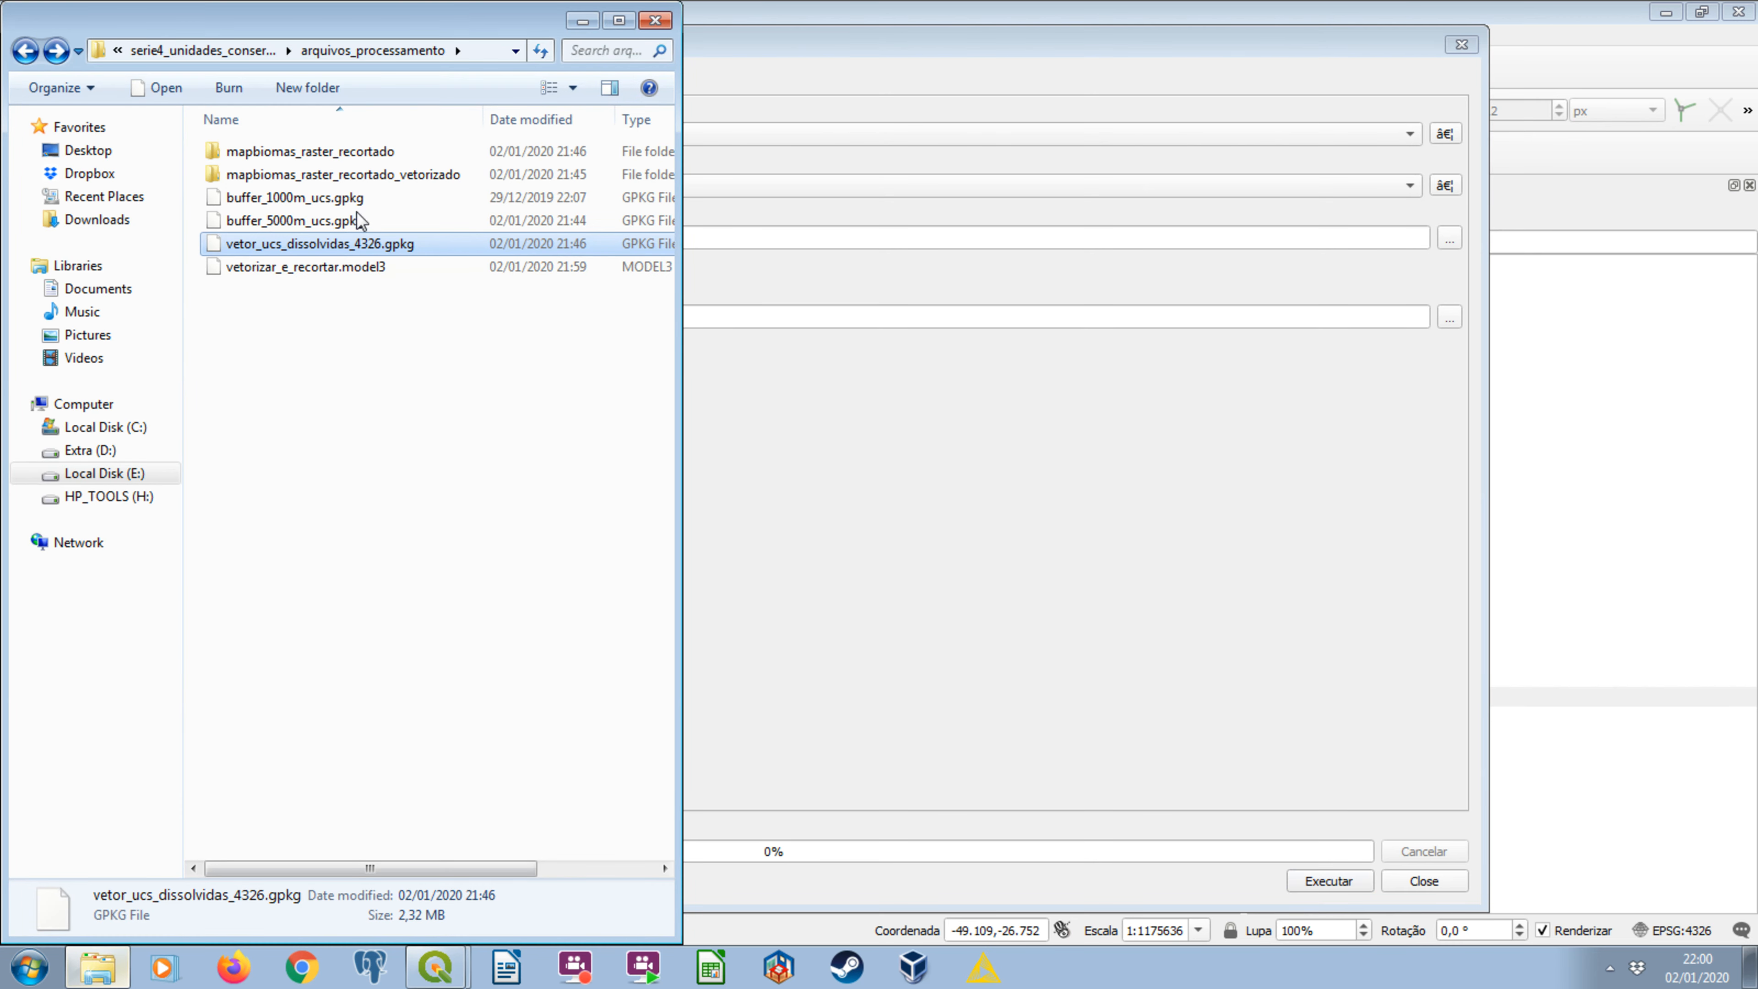
pyautogui.doubleClick(352, 154)
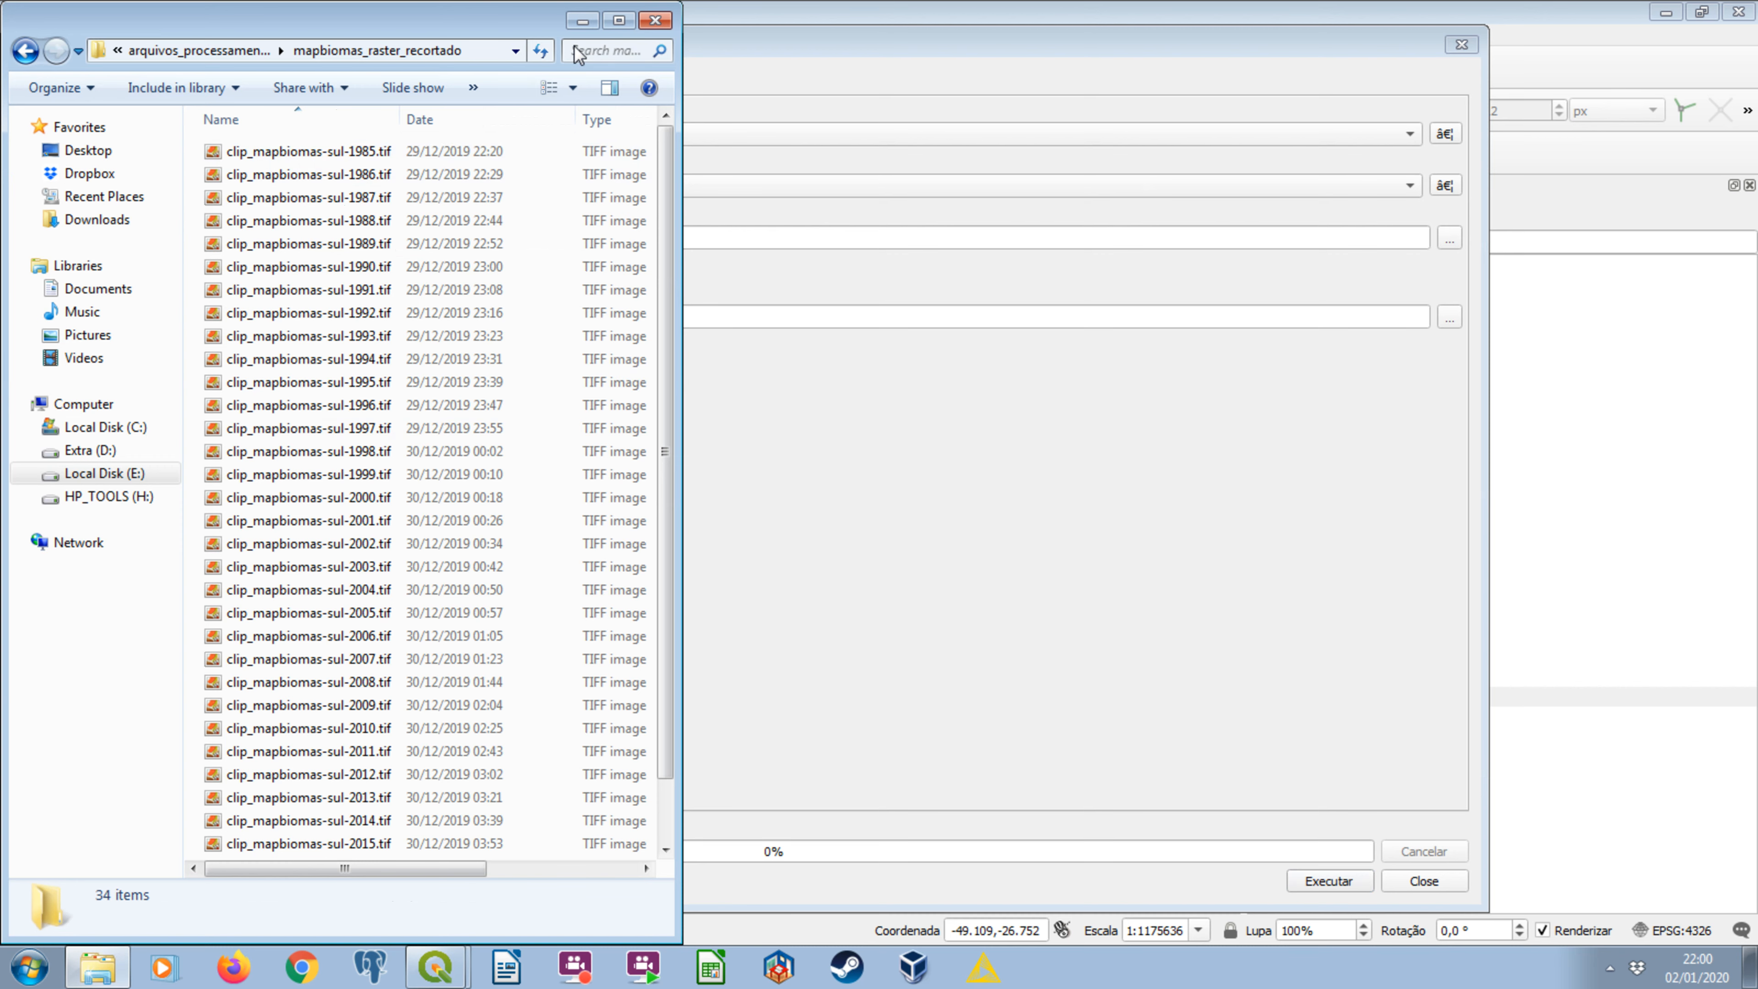
pyautogui.moveTo(554, 24); pyautogui.dragTo(376, 320)
pyautogui.moveTo(461, 273); pyautogui.dragTo(657, 74)
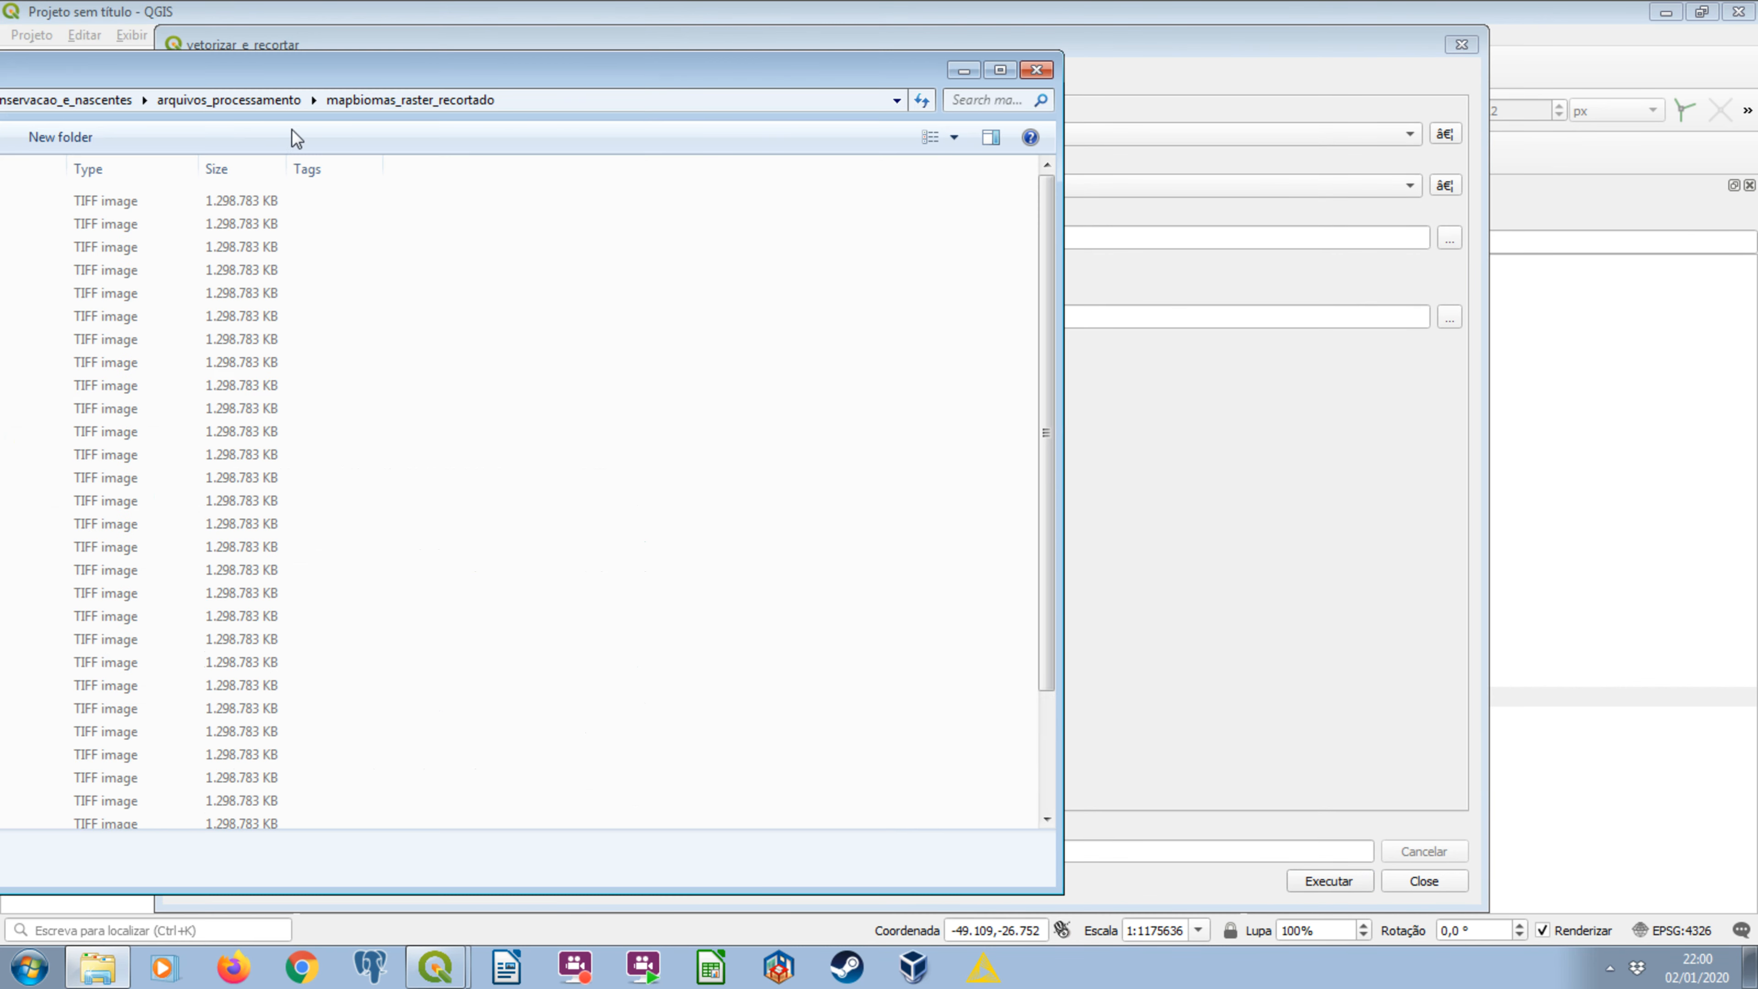
pyautogui.moveTo(257, 119); pyautogui.dragTo(475, 123)
pyautogui.moveTo(315, 77); pyautogui.dragTo(531, 77)
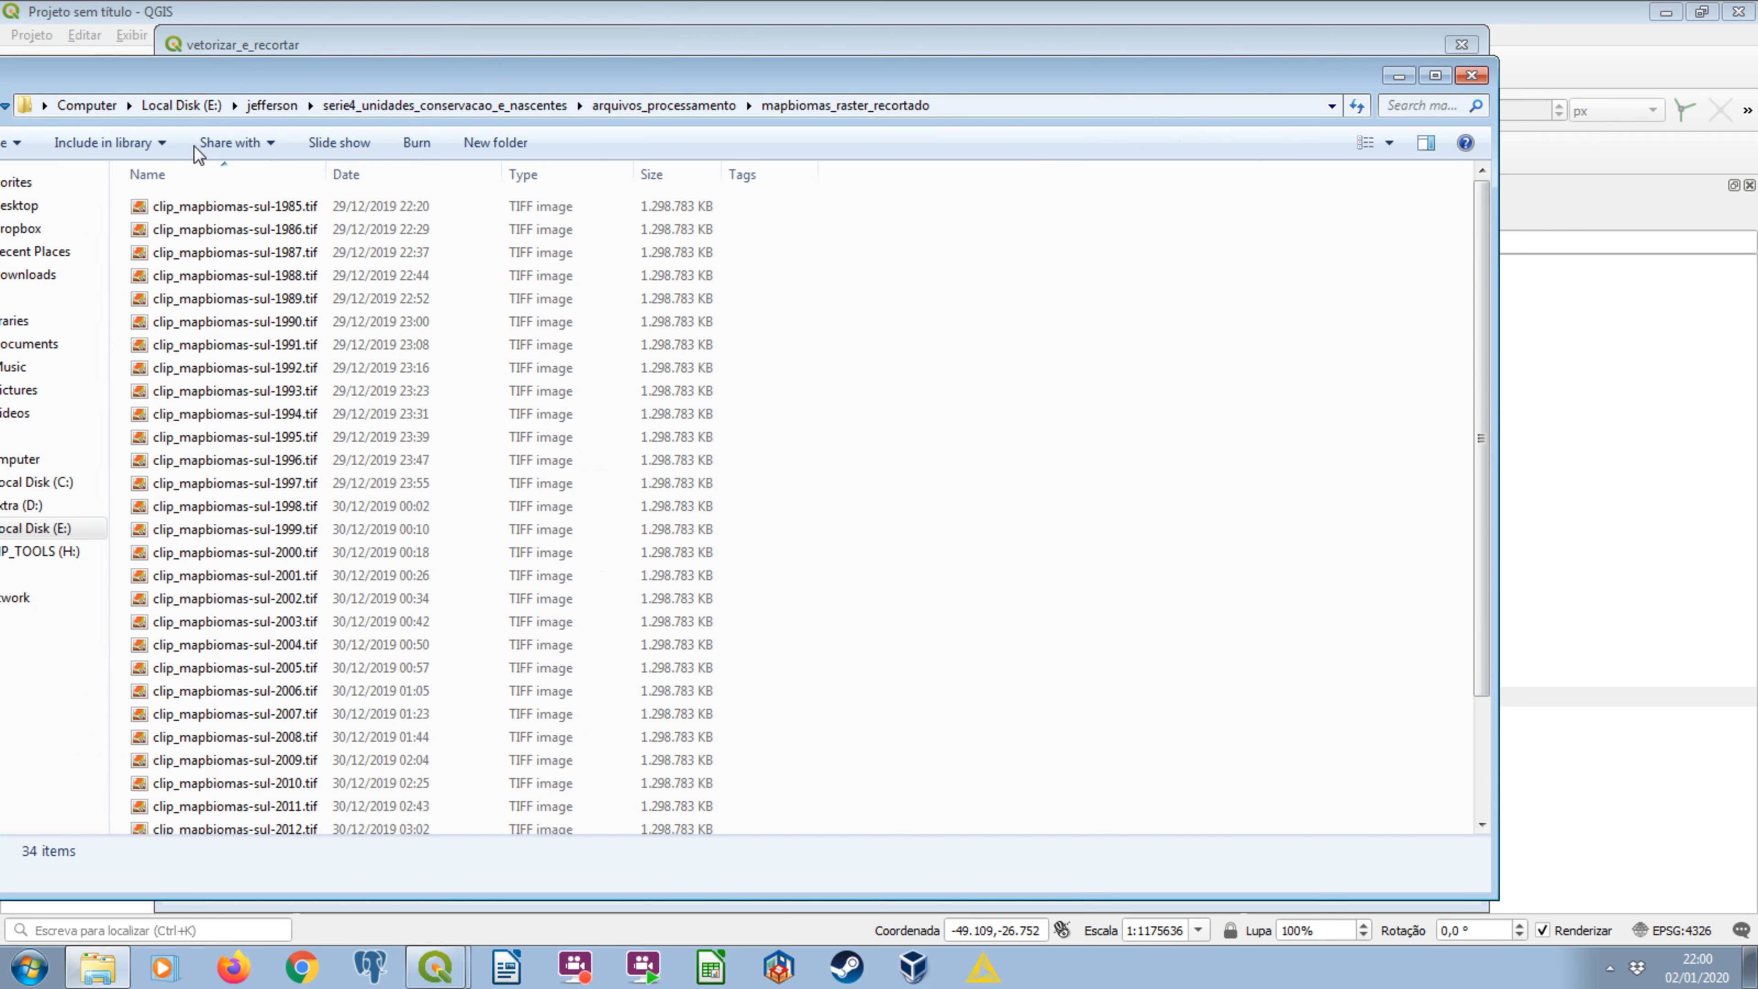
pyautogui.moveTo(141, 125); pyautogui.dragTo(317, 131)
pyautogui.click(127, 112)
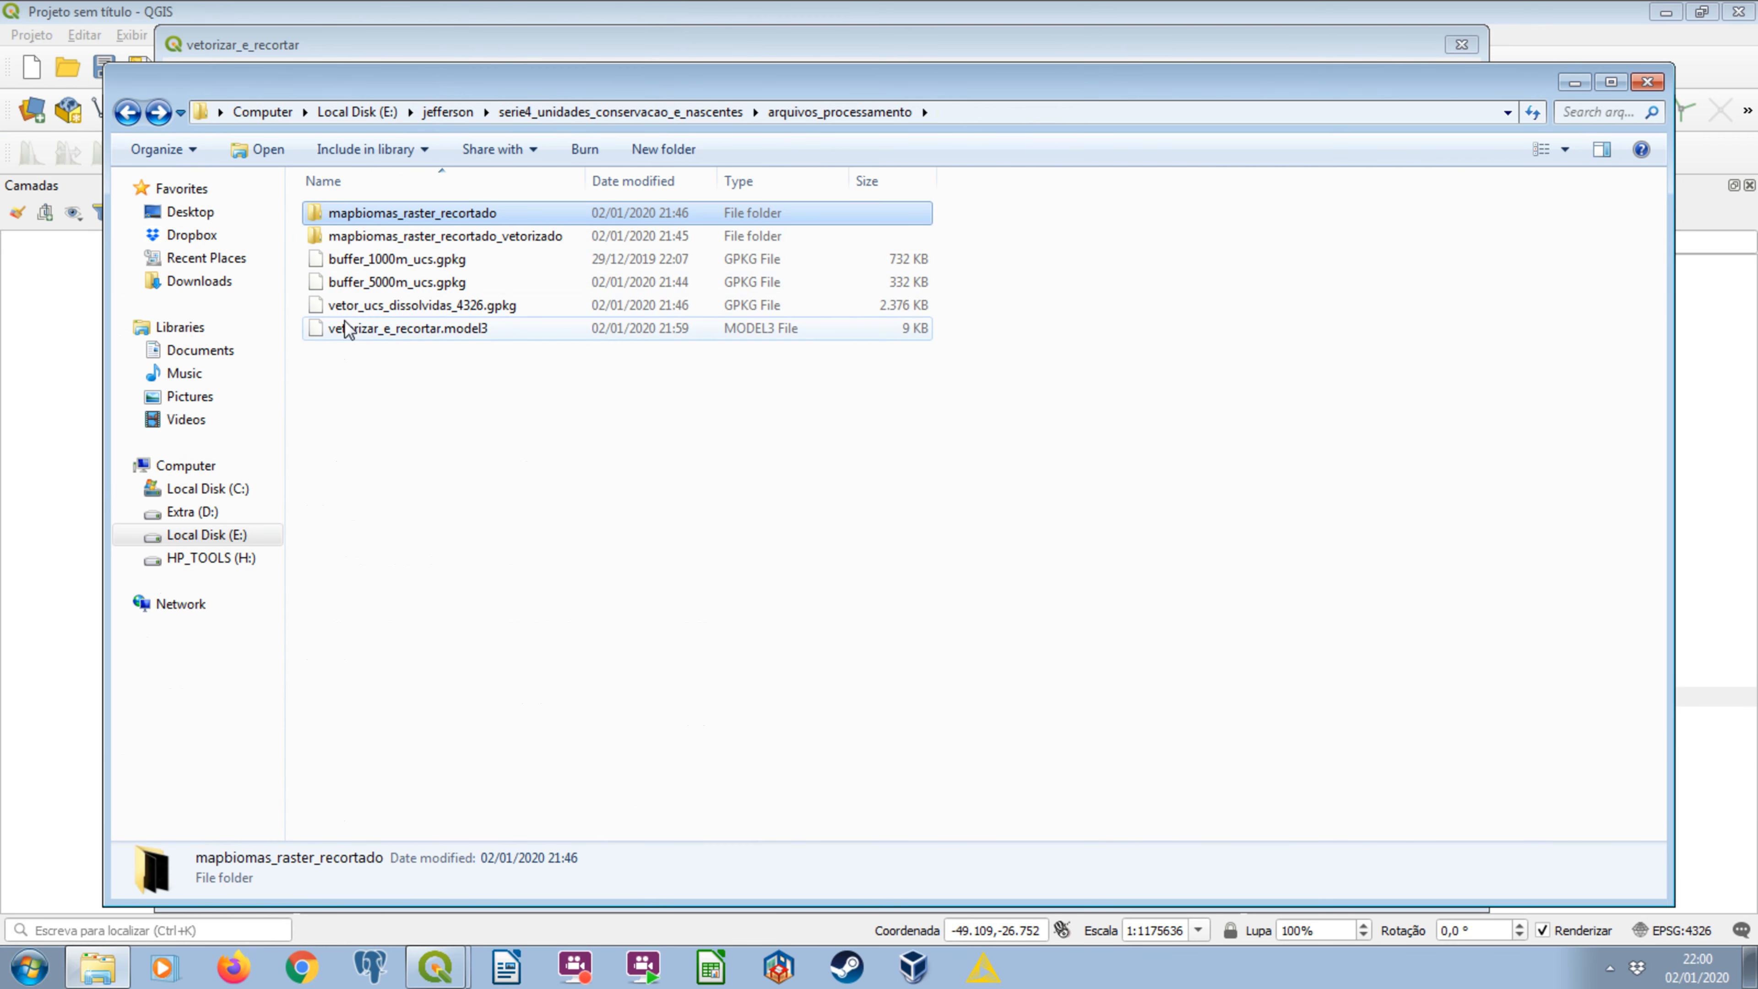
pyautogui.click(390, 305)
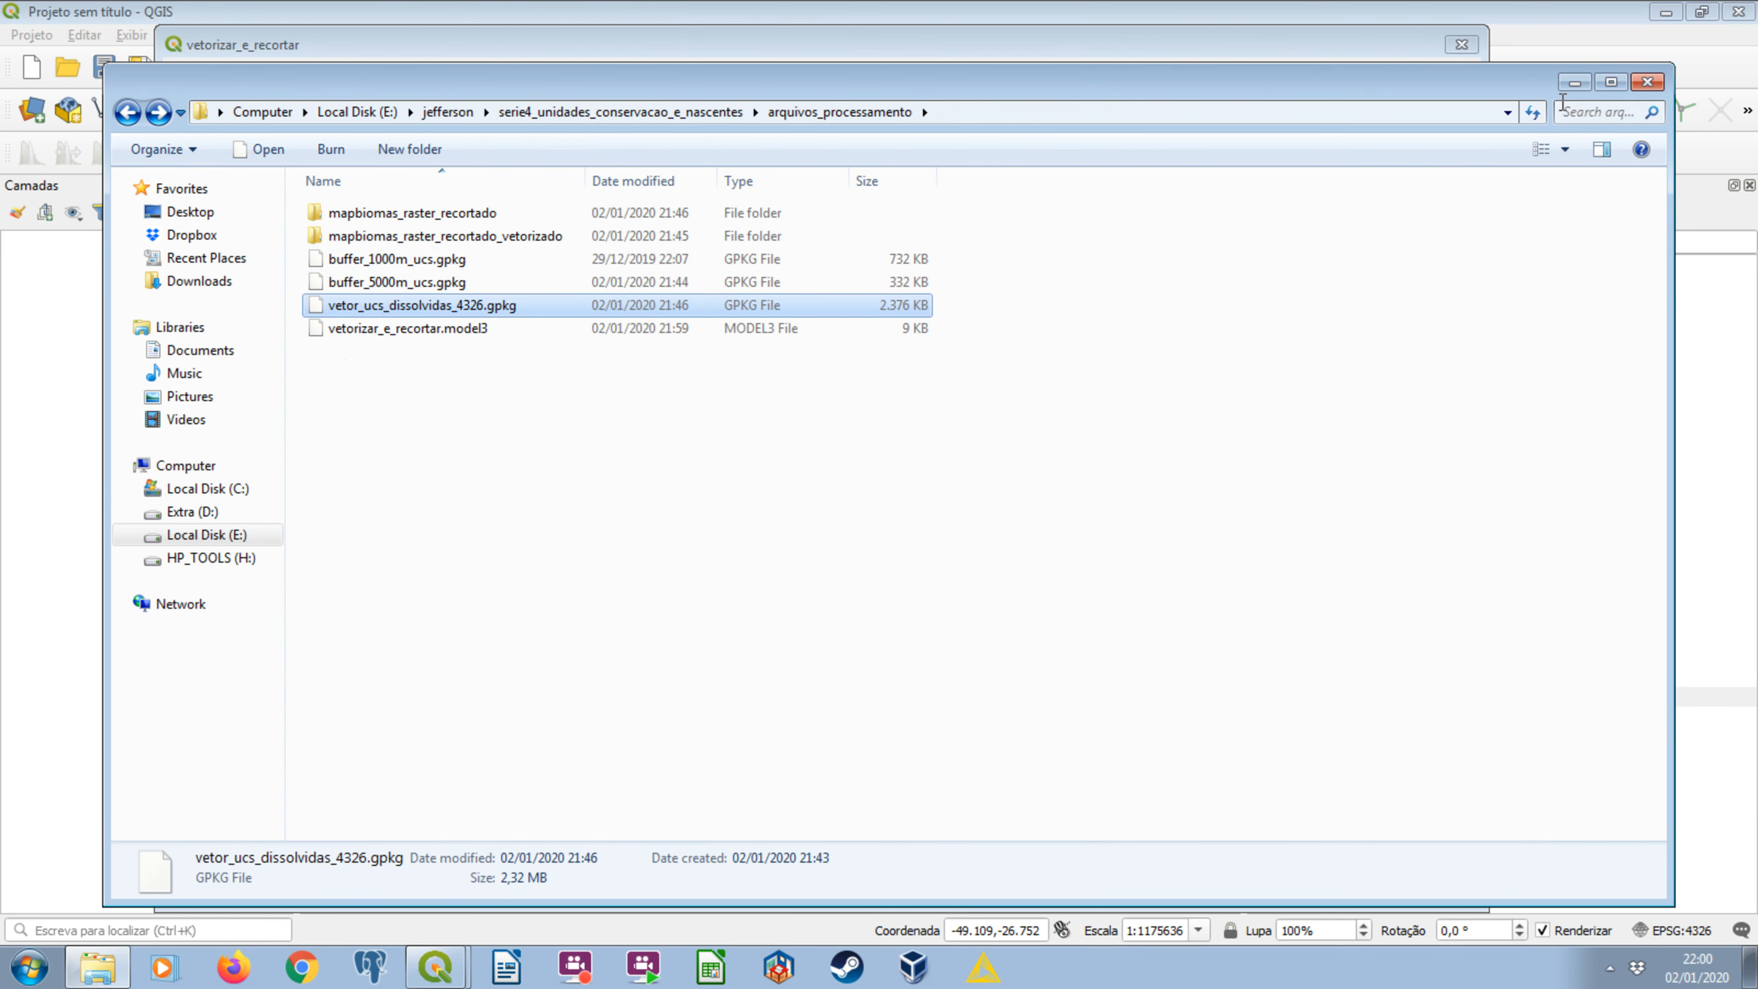
pyautogui.click(1574, 81)
# Review the model's two output file settings, raster_vetorizado_recortado_pela_mascara and raster_vetorizado, and close the single-run dialog.
pyautogui.click(344, 239)
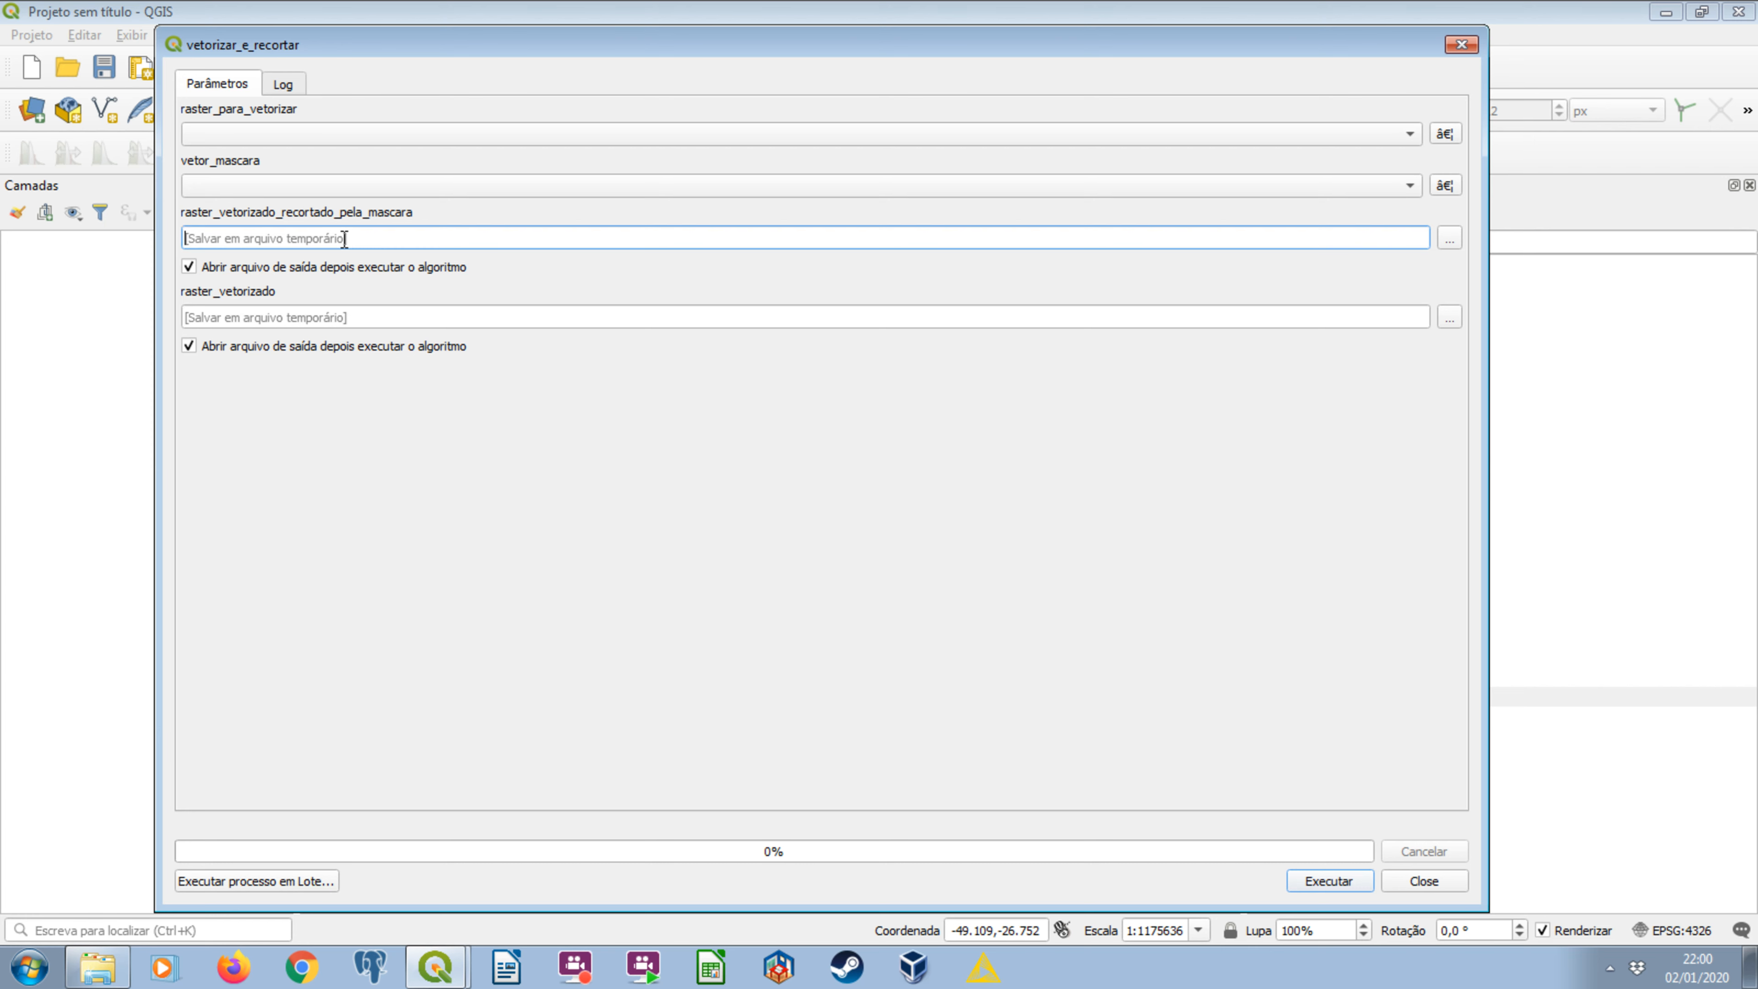
pyautogui.click(382, 324)
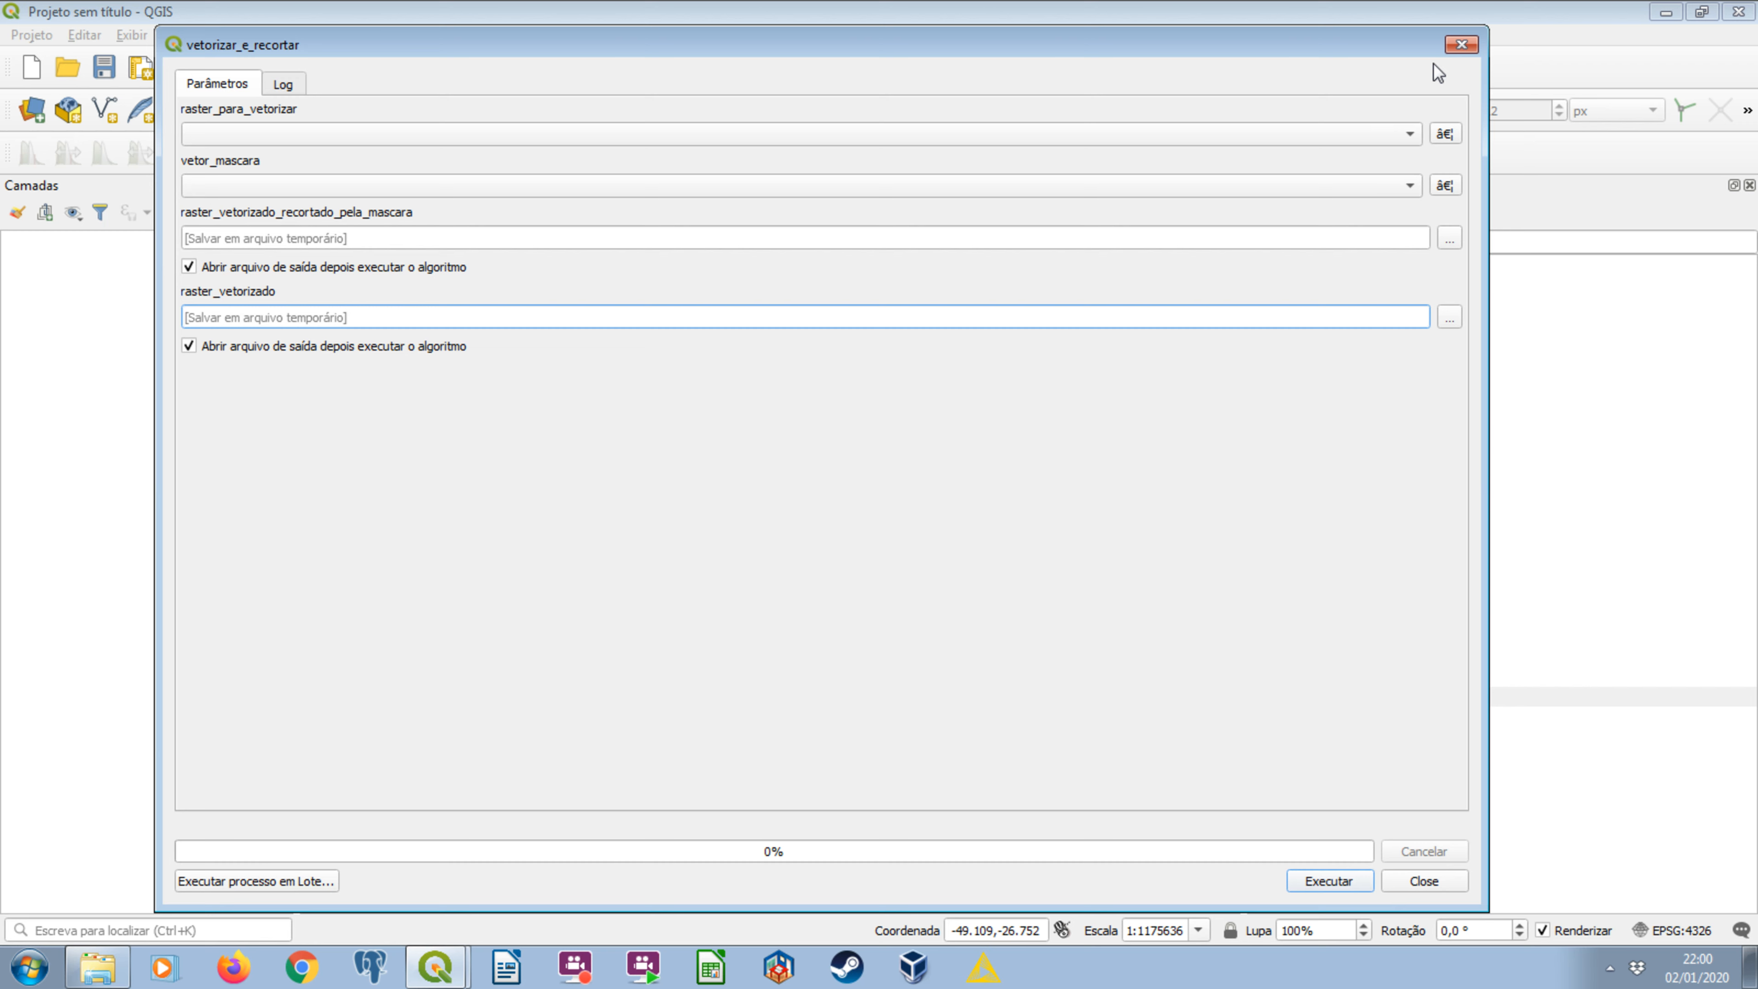
pyautogui.click(1448, 45)
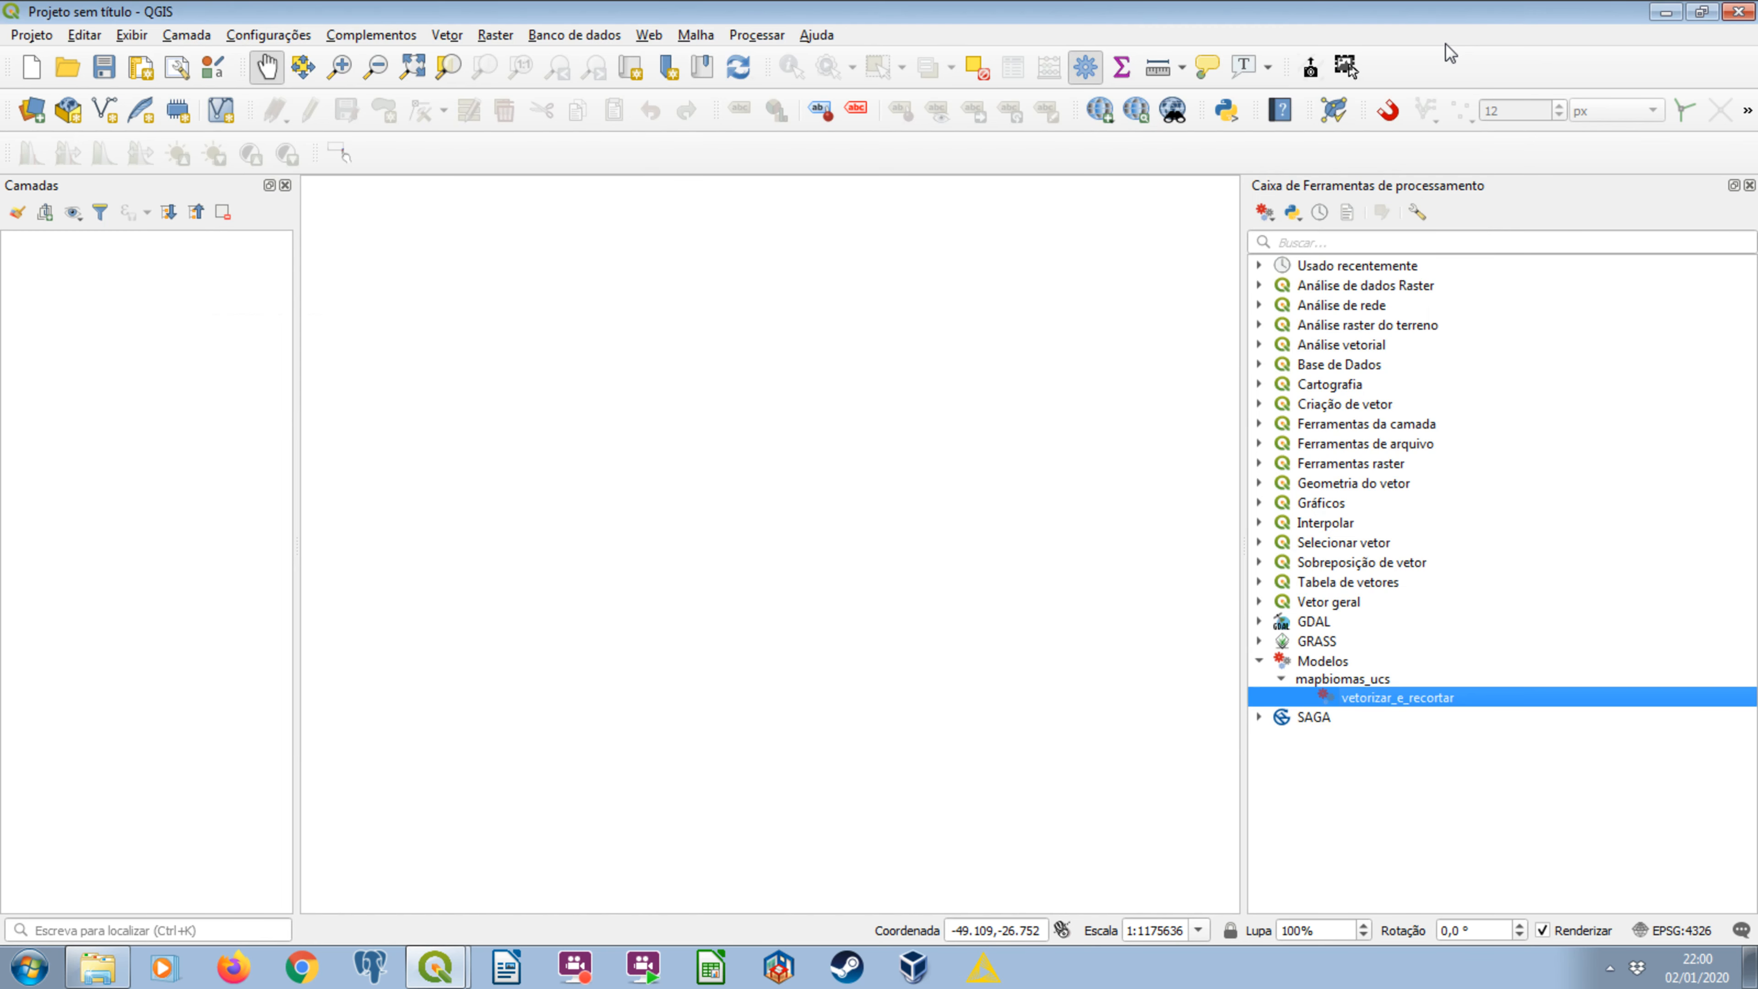
pyautogui.rightClick(1440, 701)
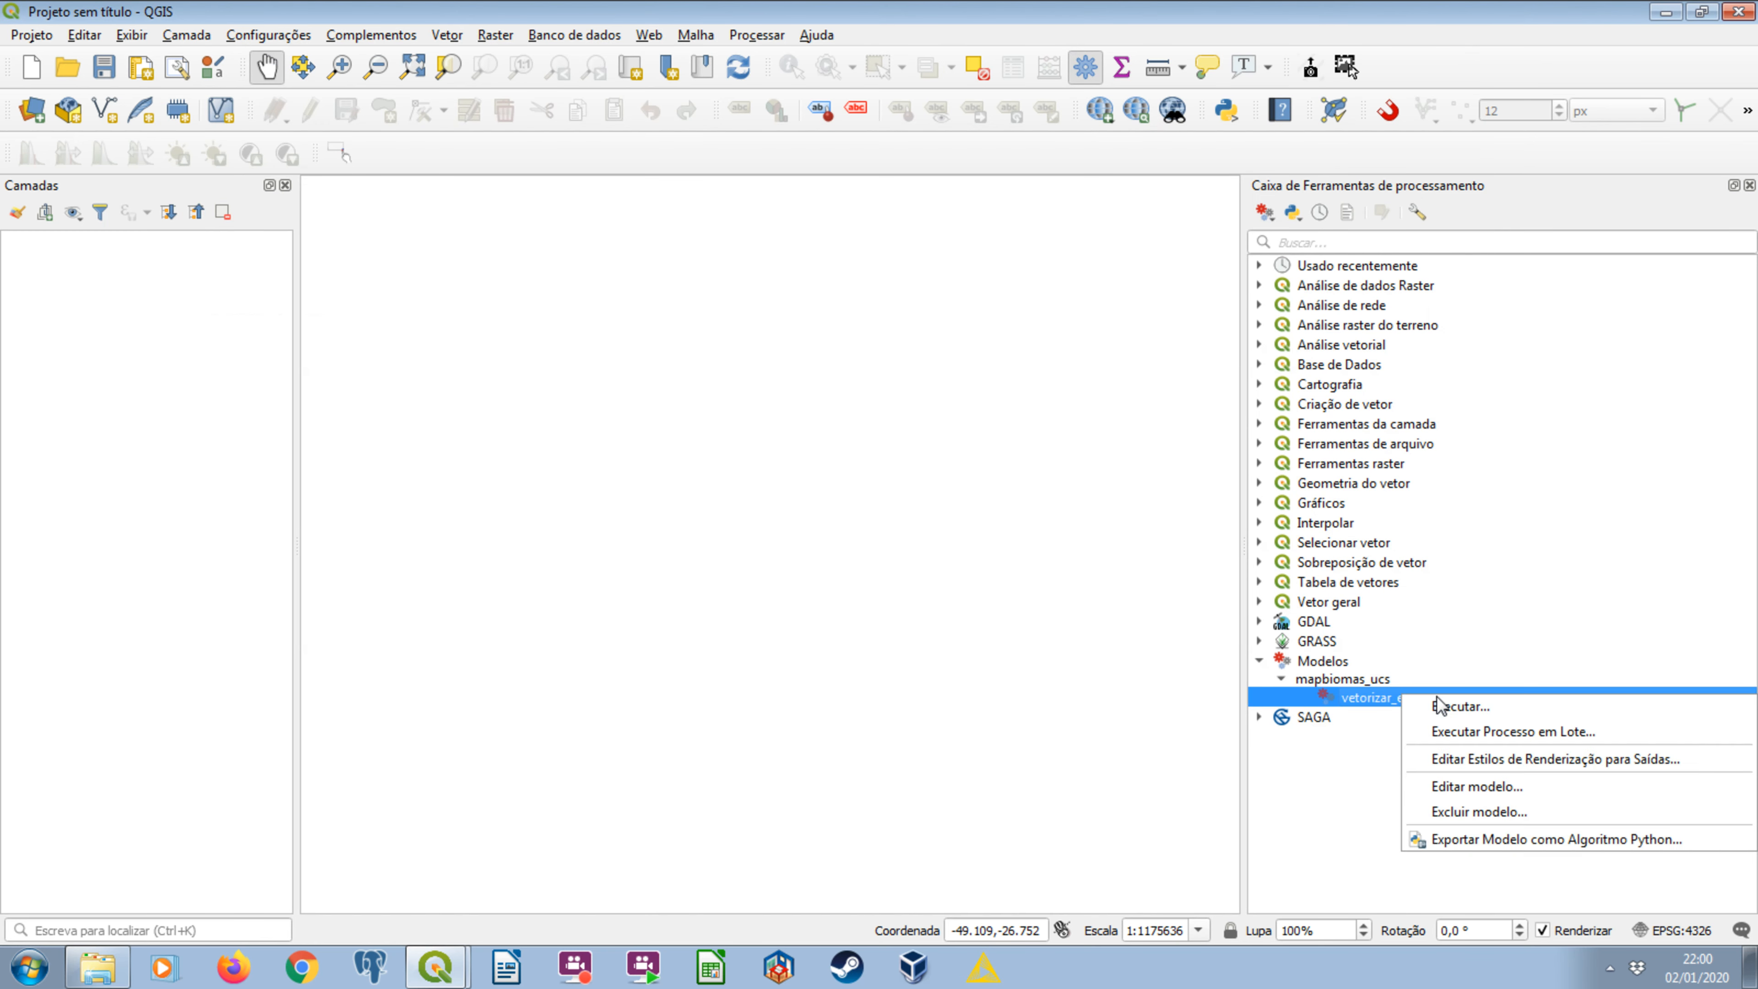
pyautogui.click(1468, 731)
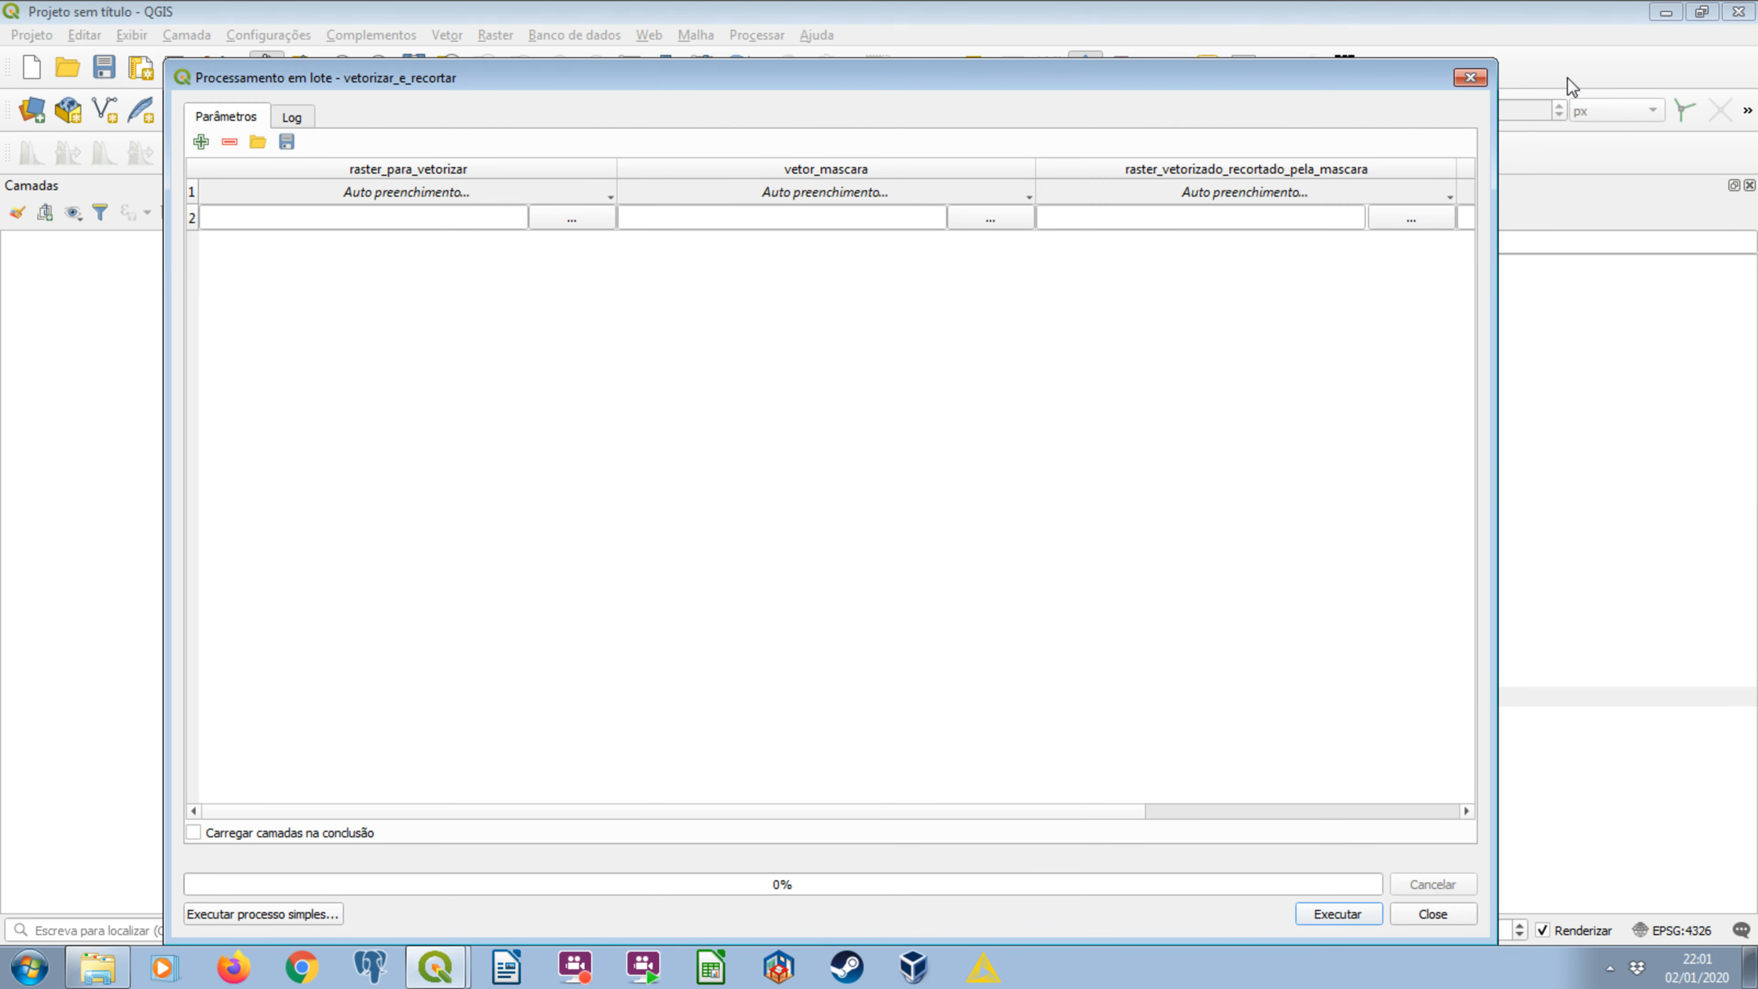
pyautogui.click(1470, 77)
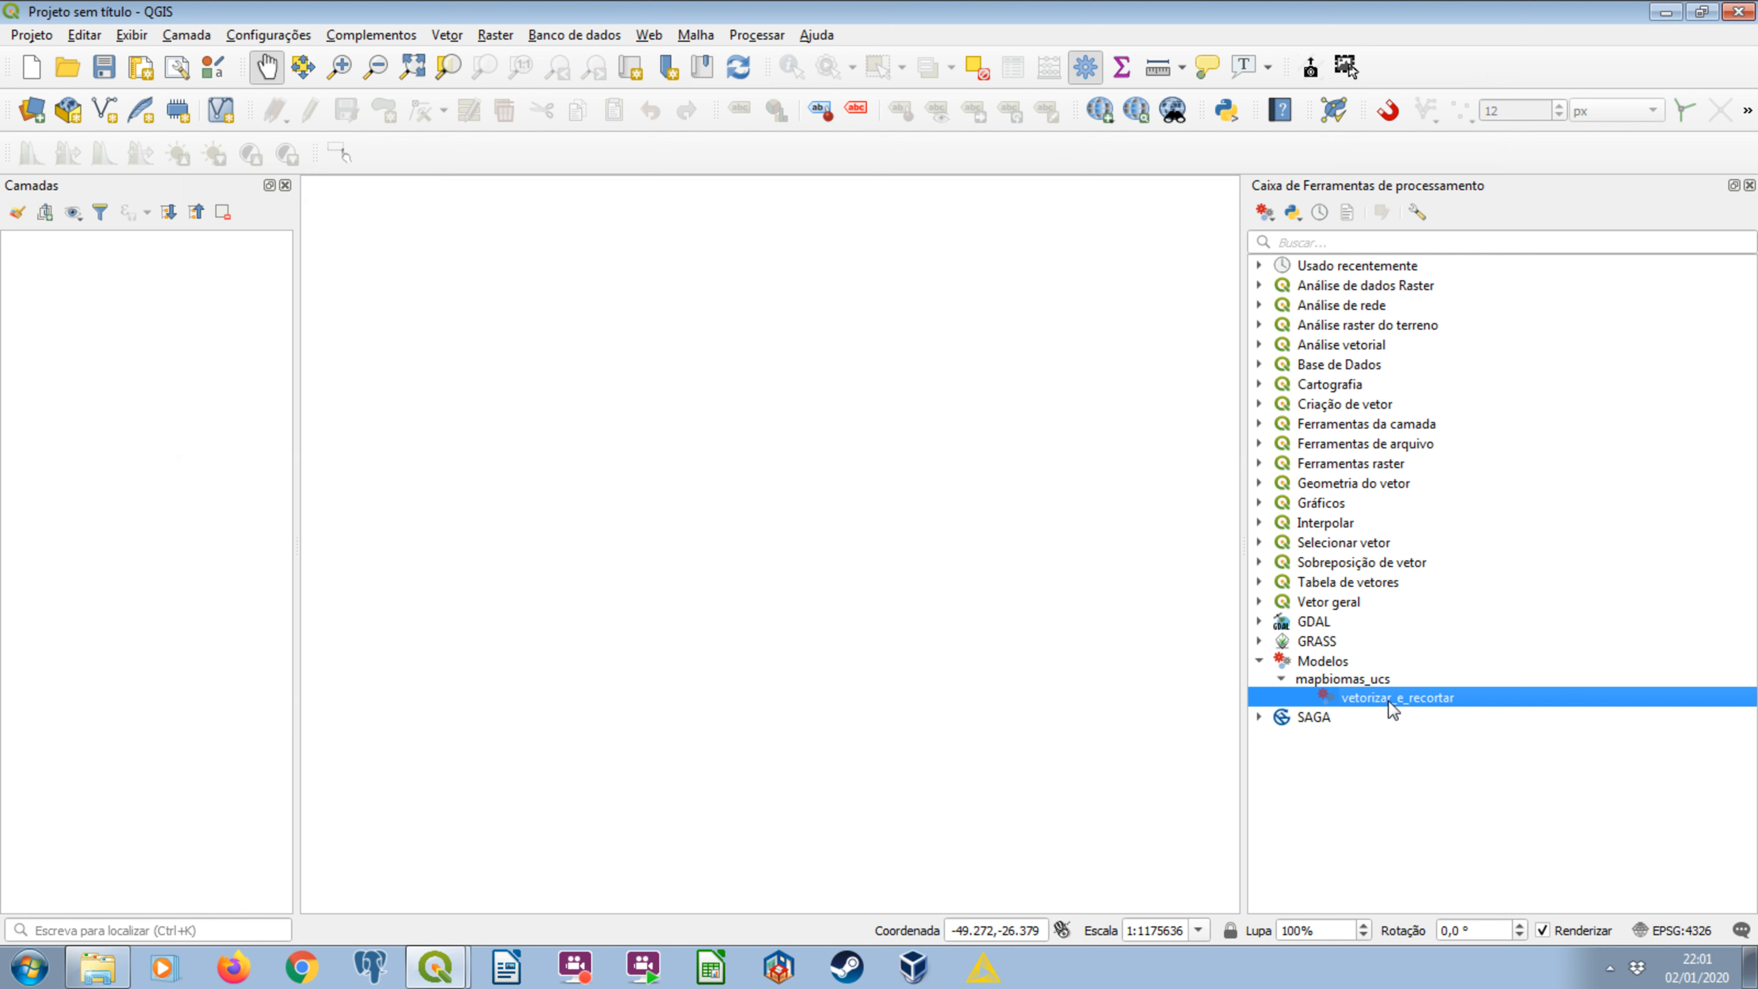
pyautogui.click(1338, 662)
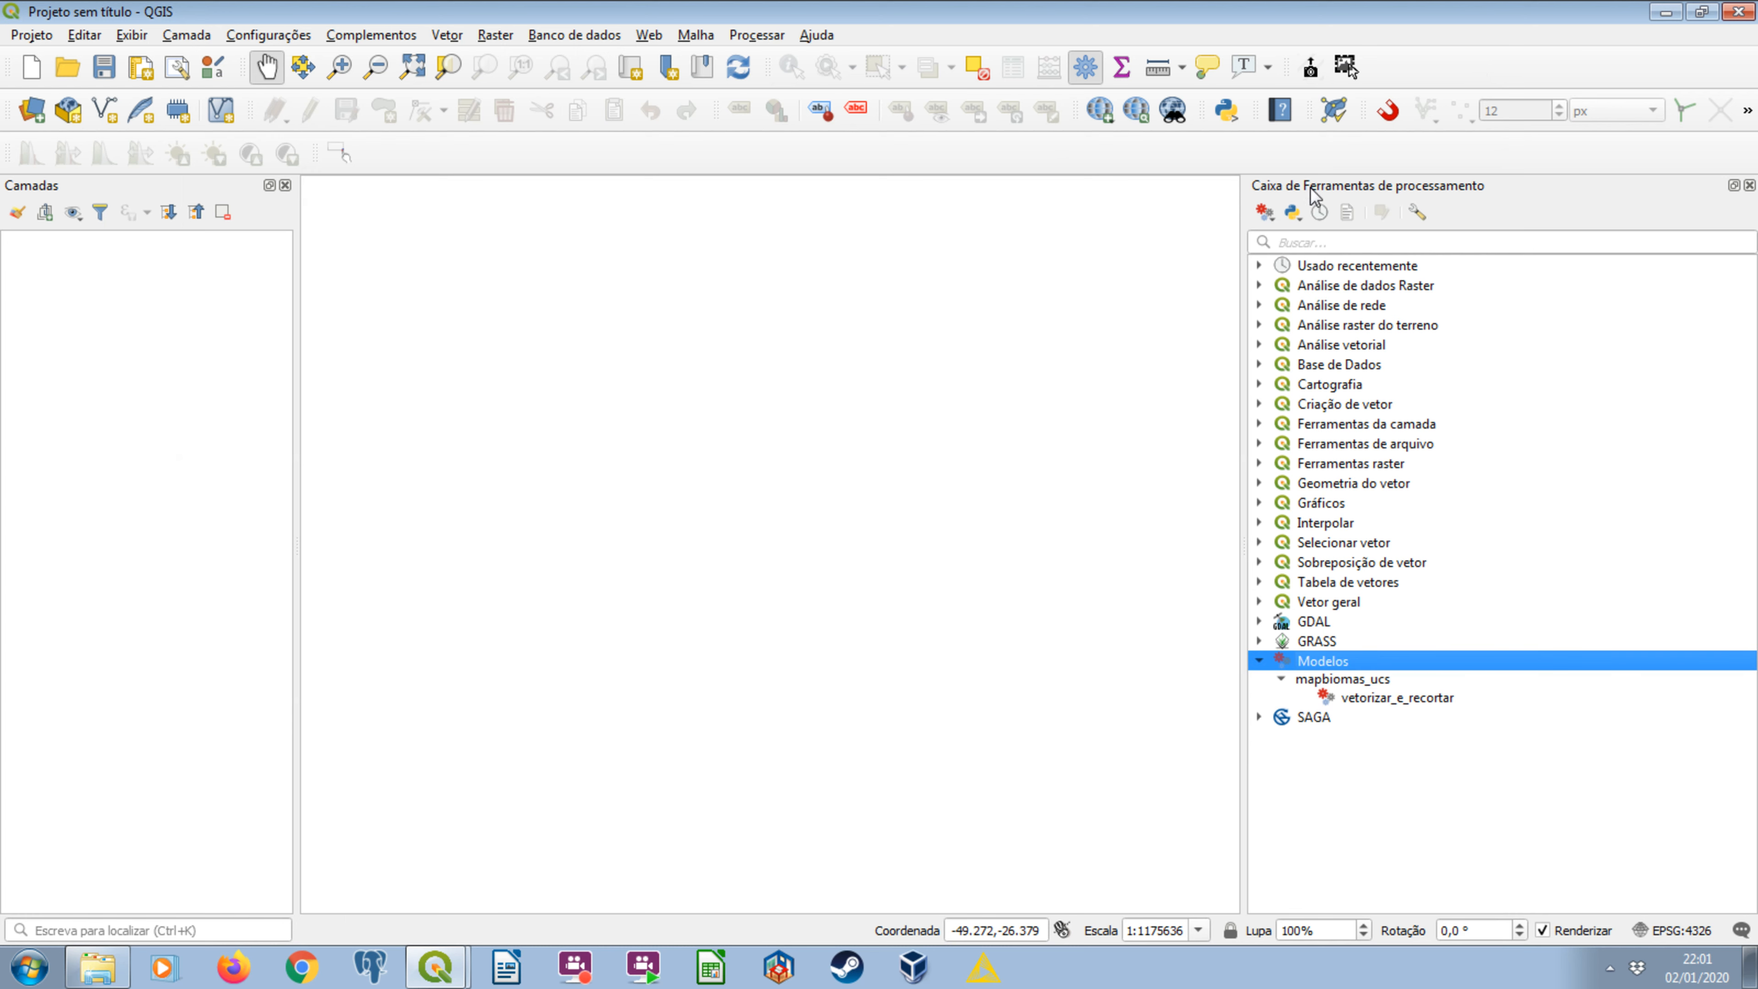
pyautogui.click(1265, 212)
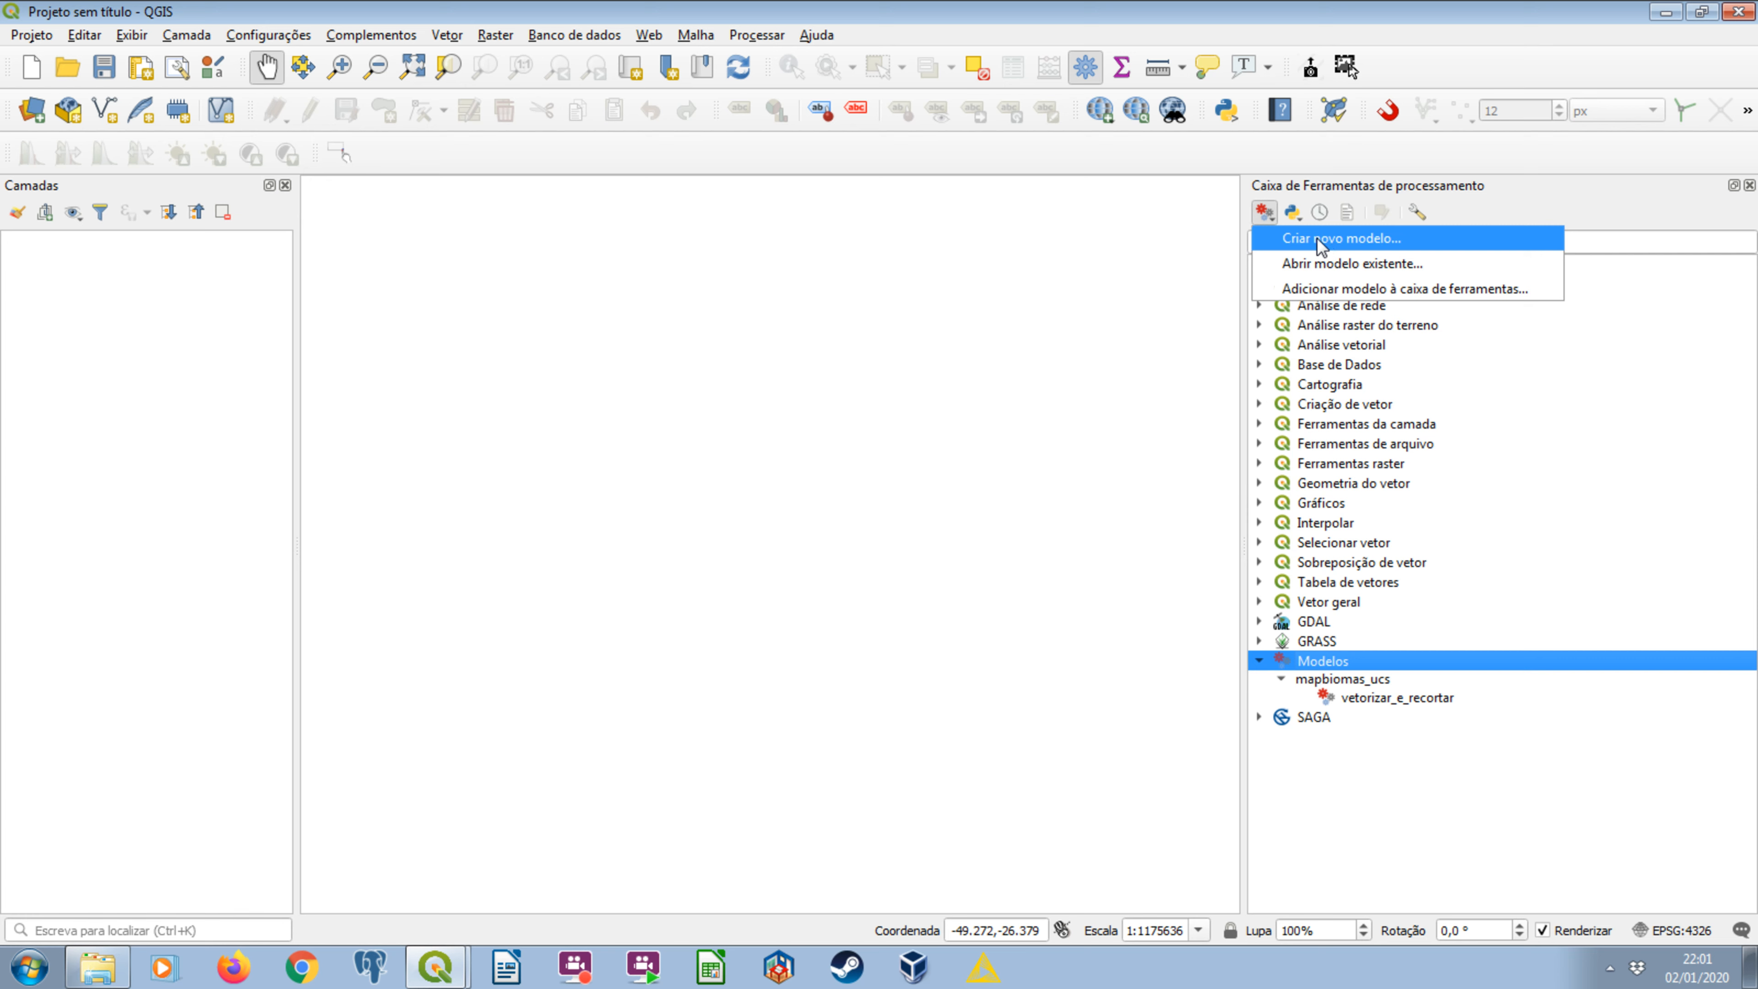
pyautogui.press('Down')
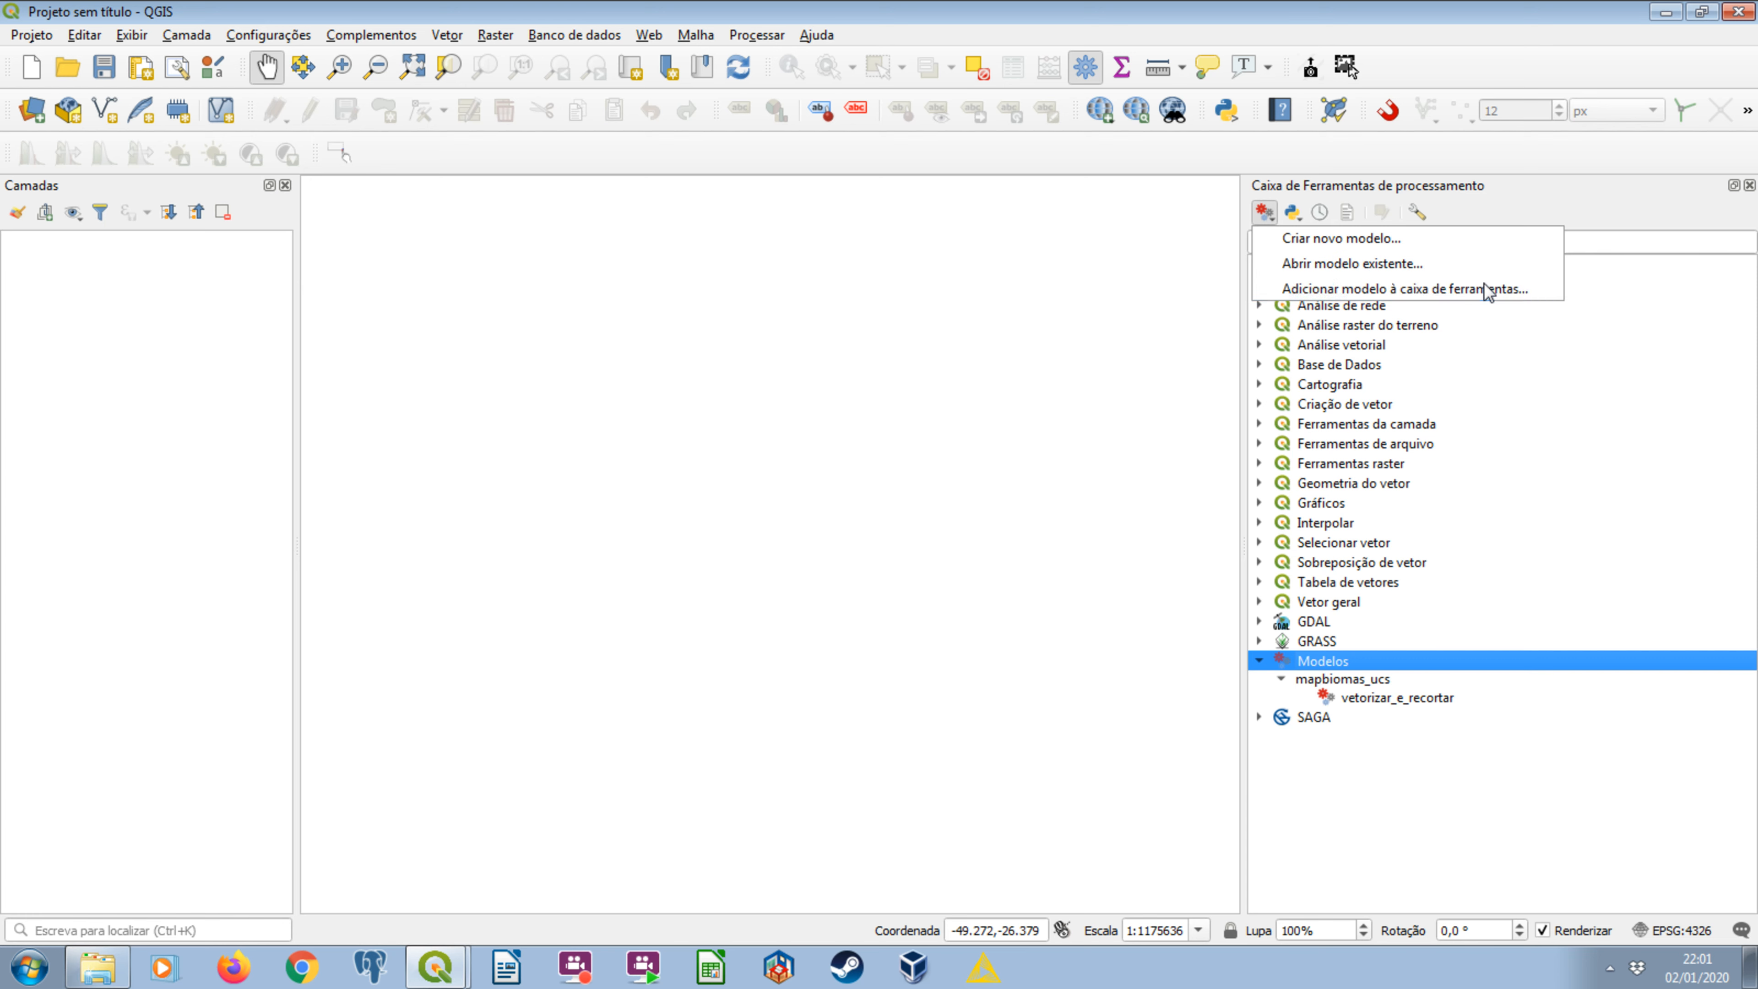
pyautogui.click(1386, 800)
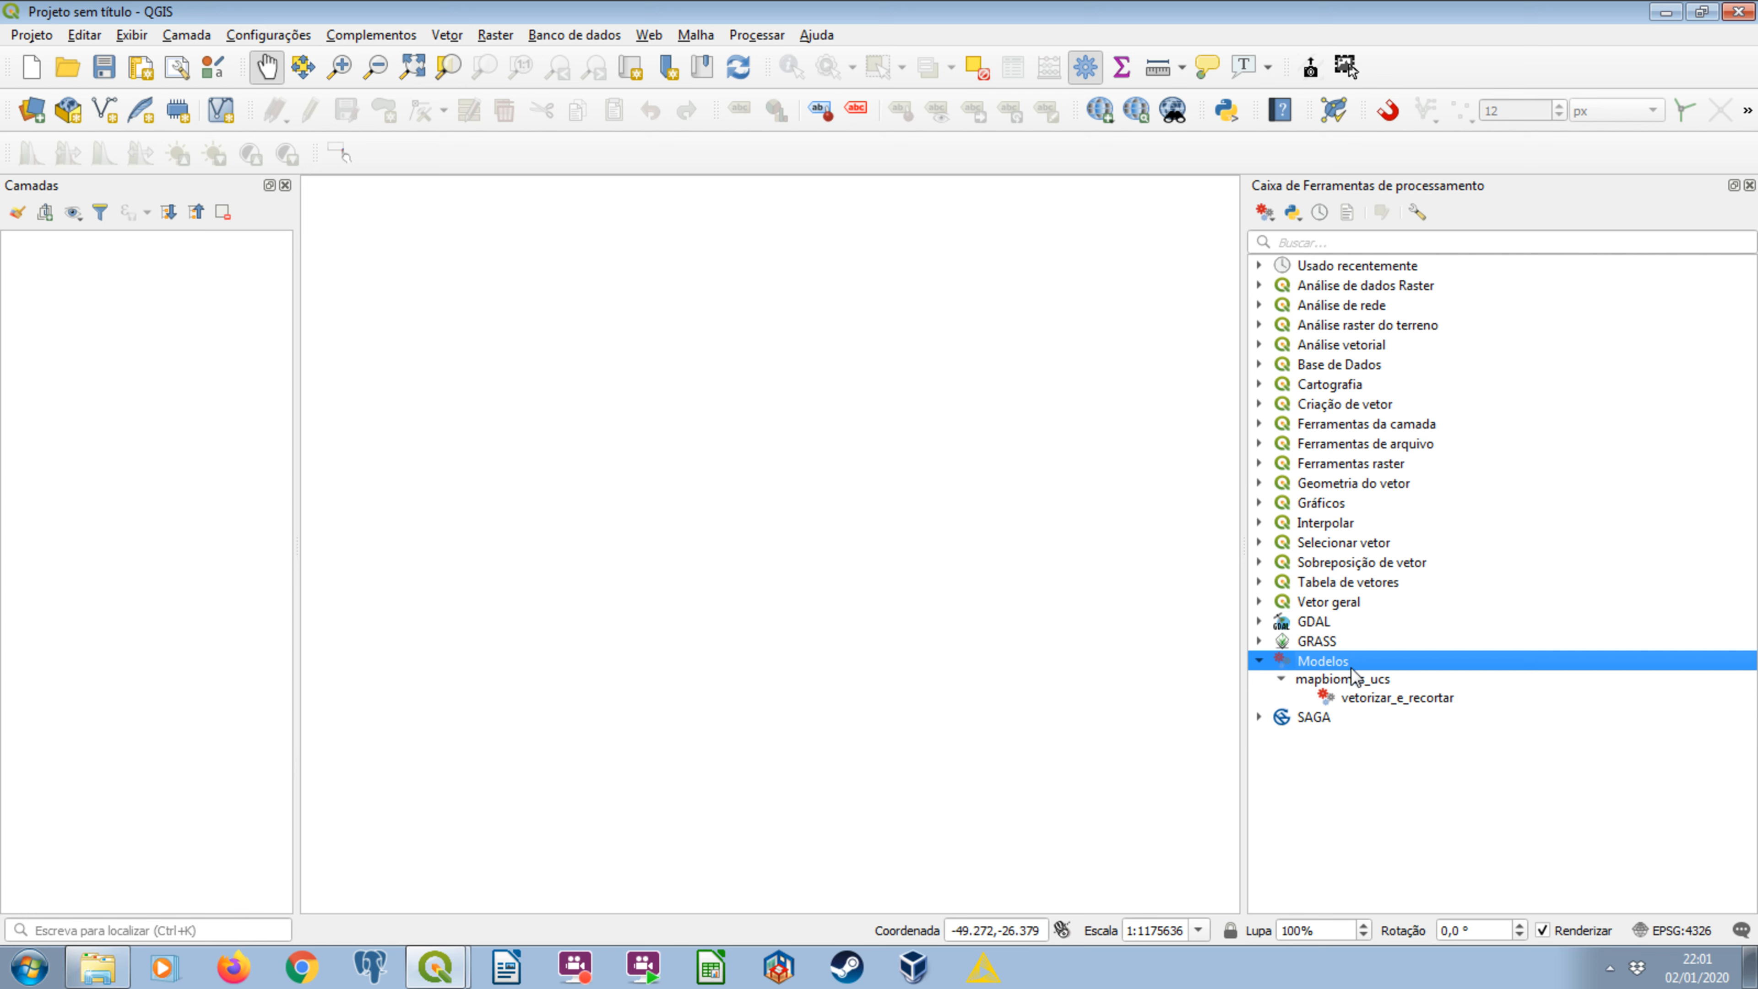
# Open vetorizar_e_recortar as a batch process and widen its dialog so all four parameter columns fit.
pyautogui.click(1363, 683)
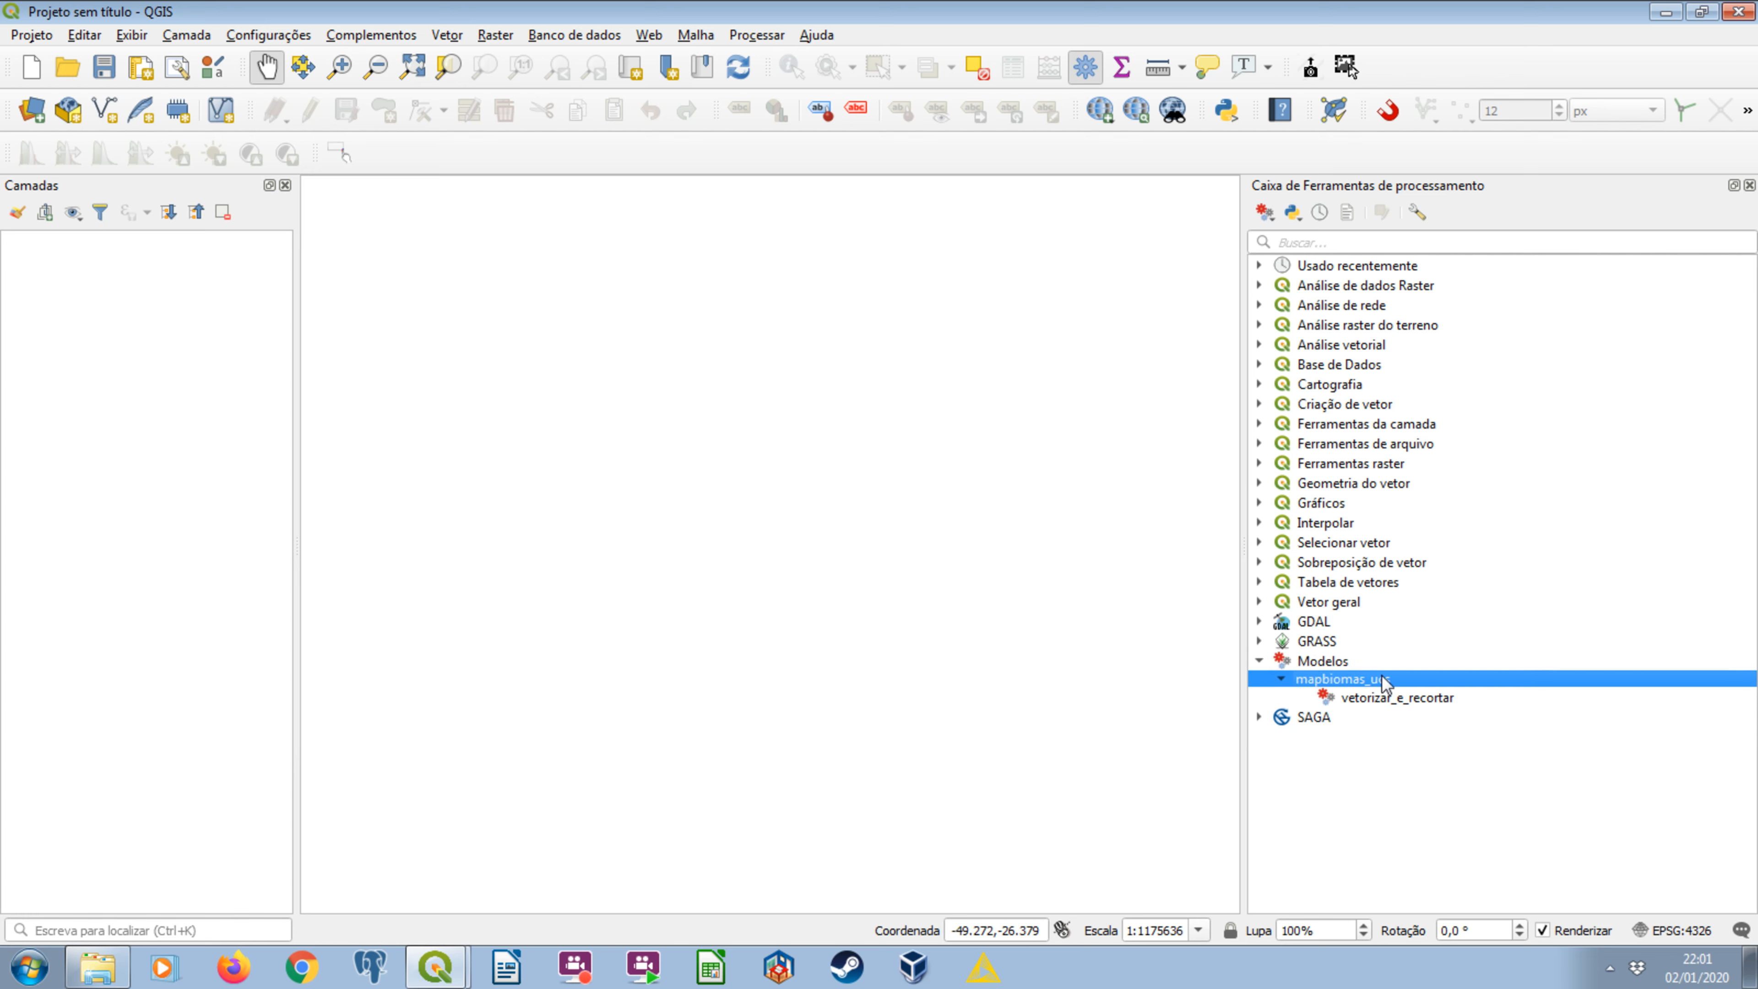
pyautogui.click(1432, 700)
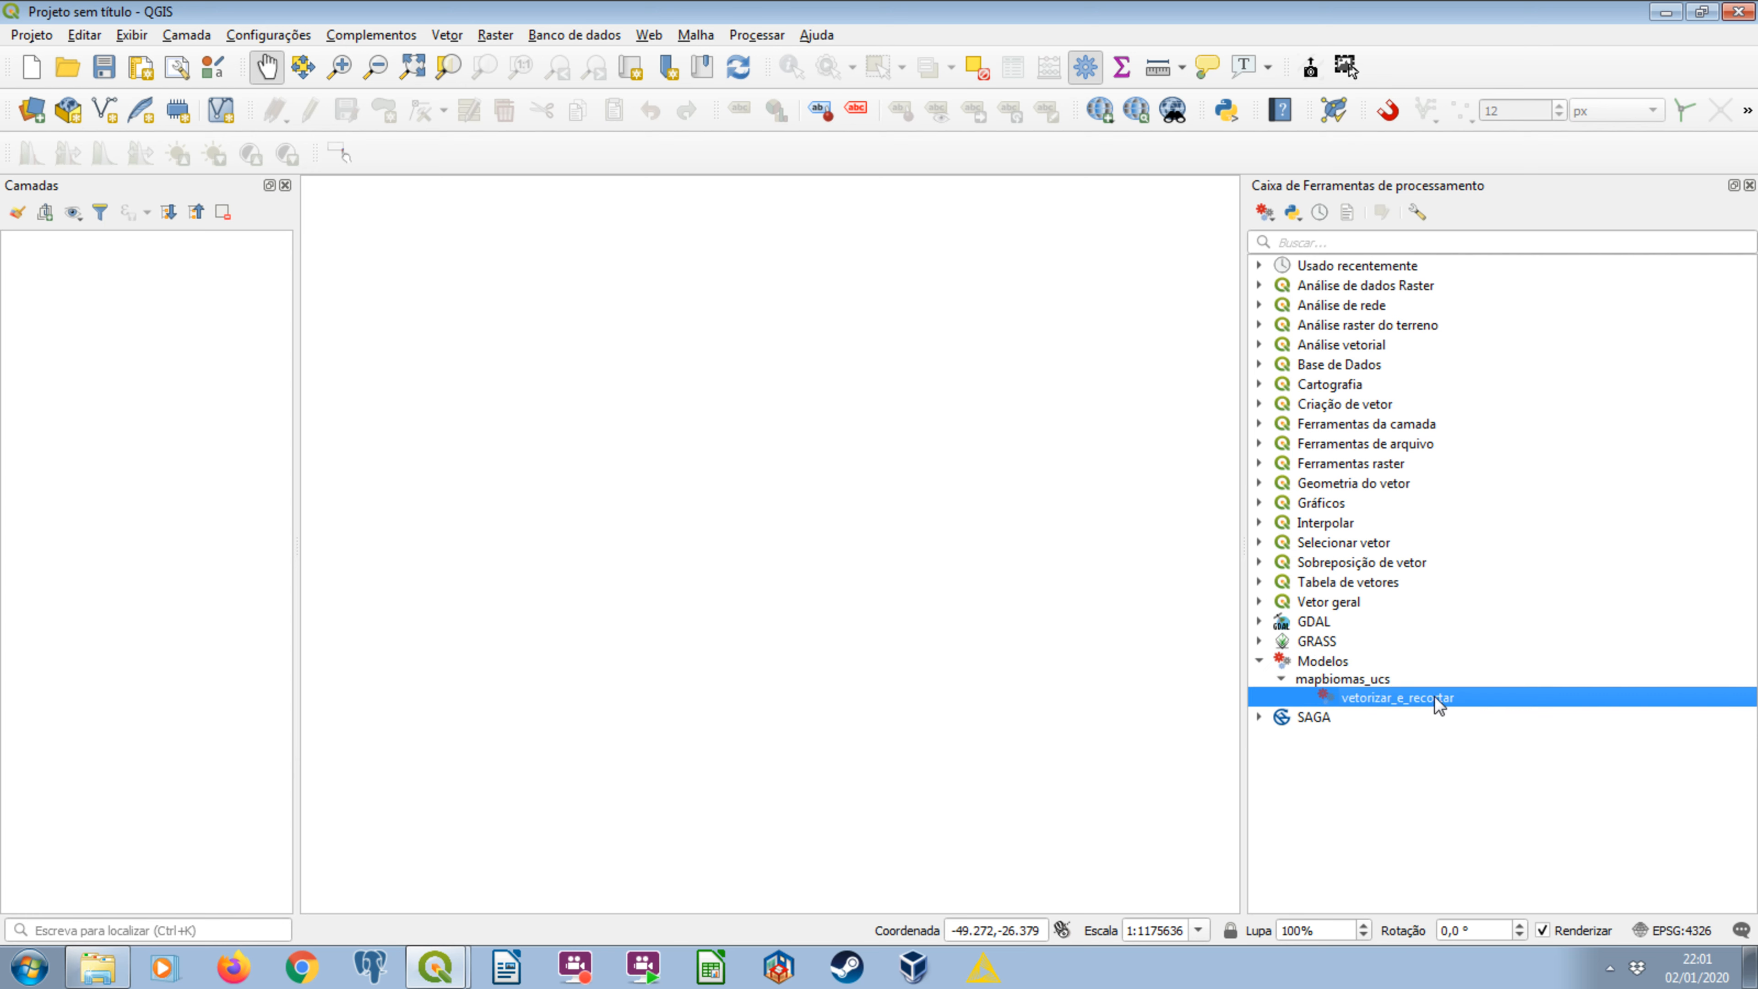
pyautogui.rightClick(1440, 704)
pyautogui.click(1513, 731)
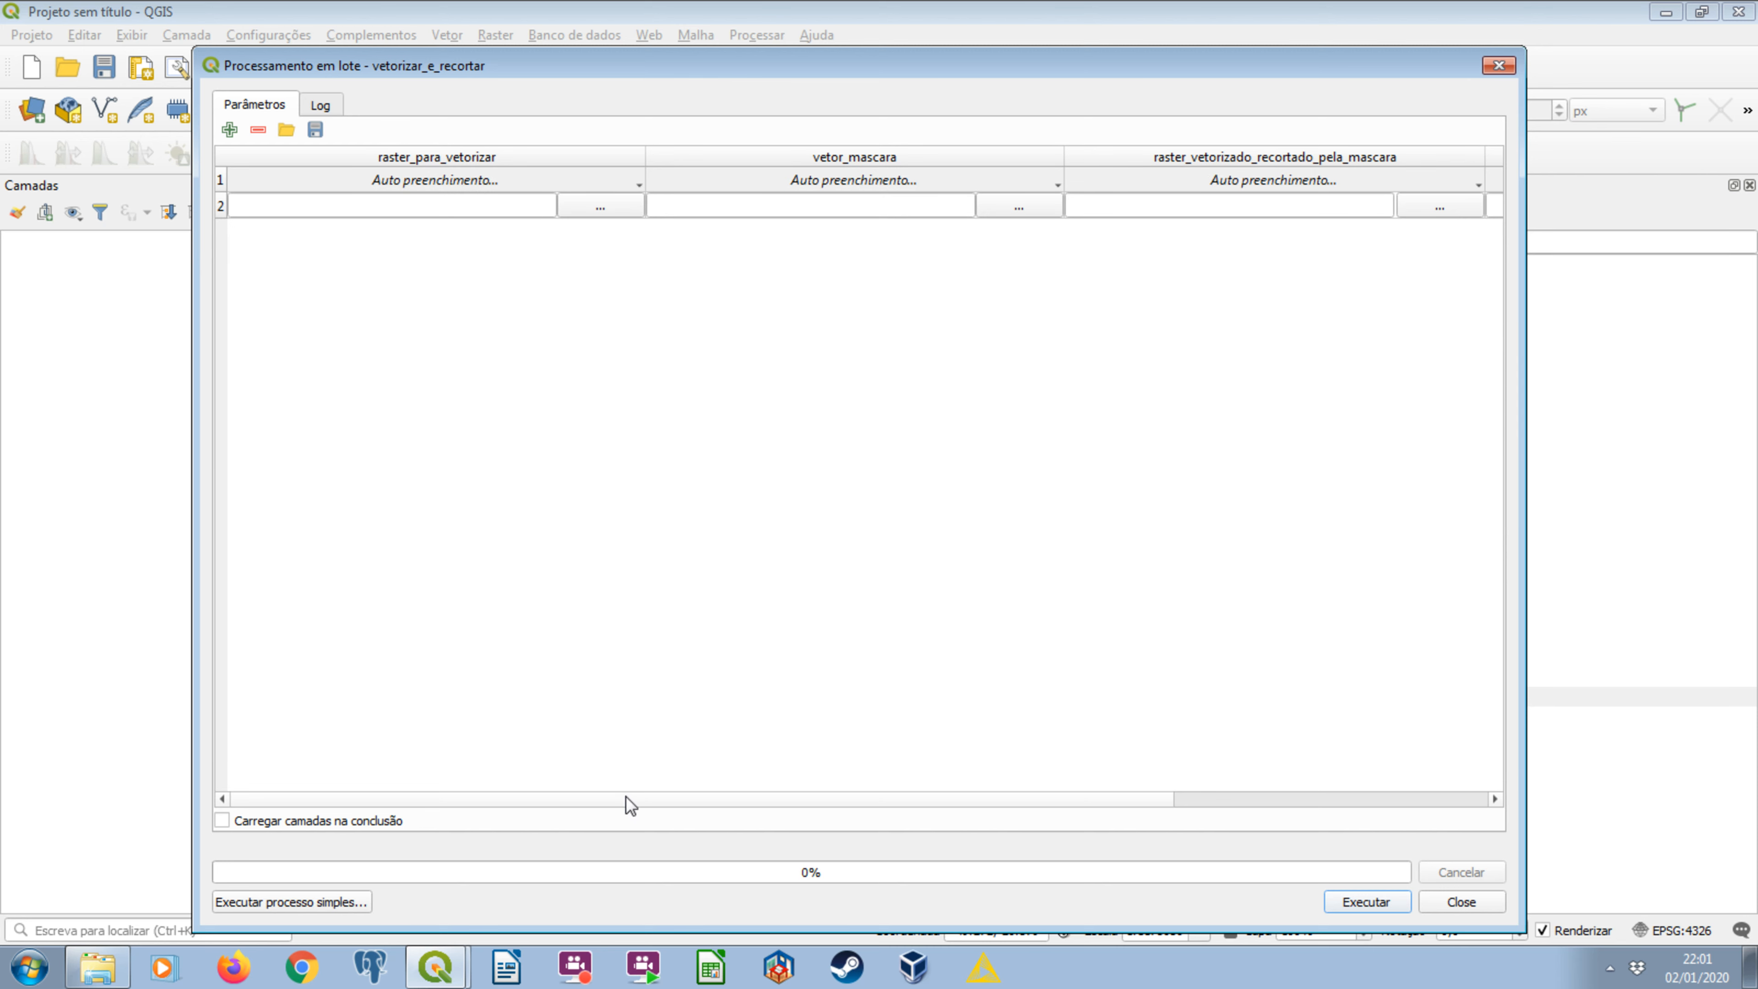
pyautogui.hscroll(3, 625, 795)
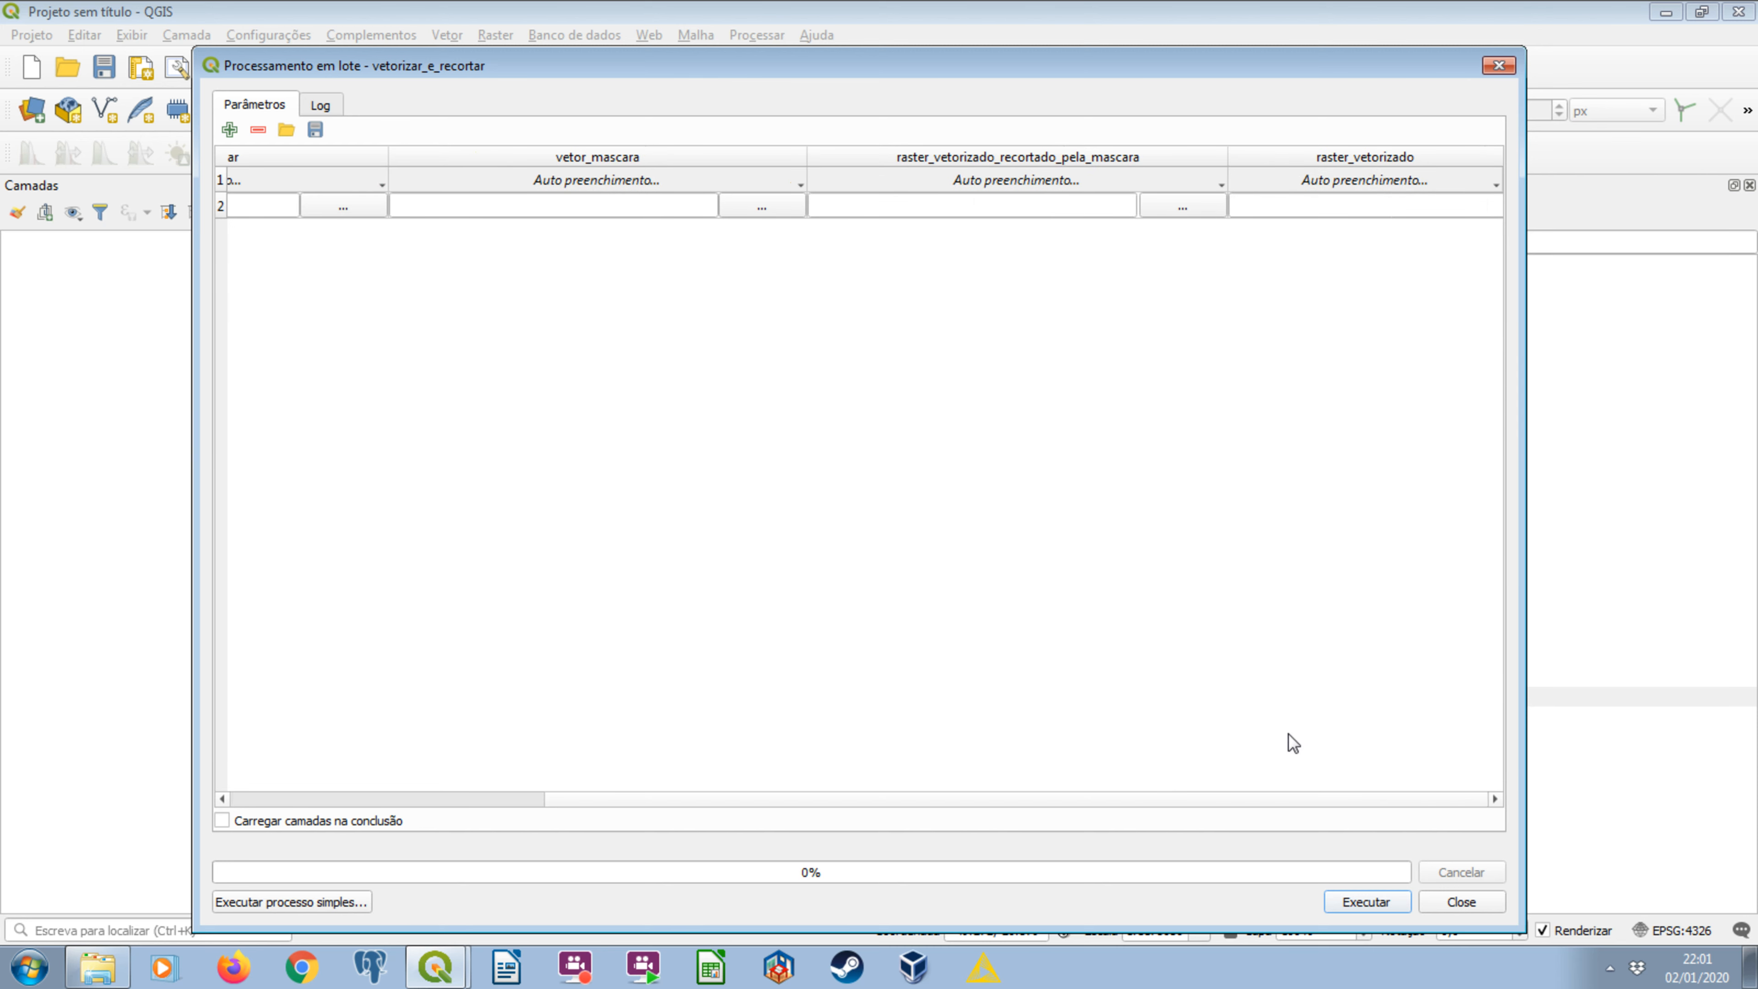
pyautogui.moveTo(1301, 799); pyautogui.dragTo(807, 773)
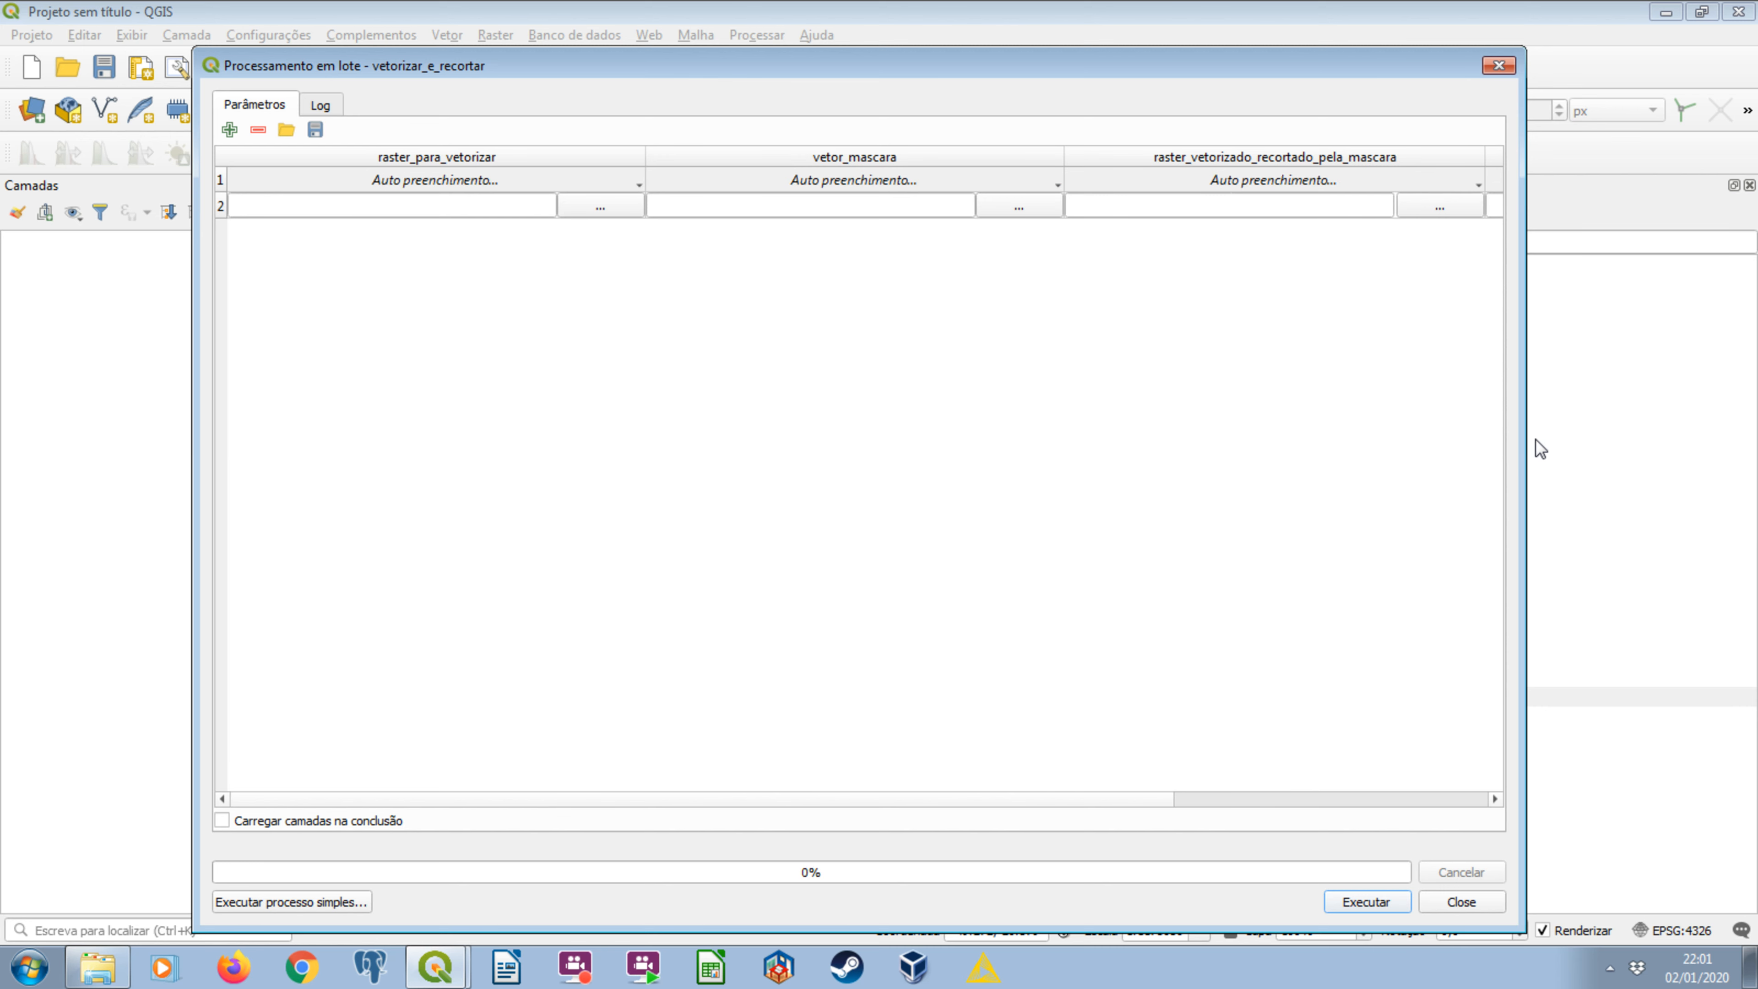
pyautogui.moveTo(1527, 432); pyautogui.dragTo(1668, 405)
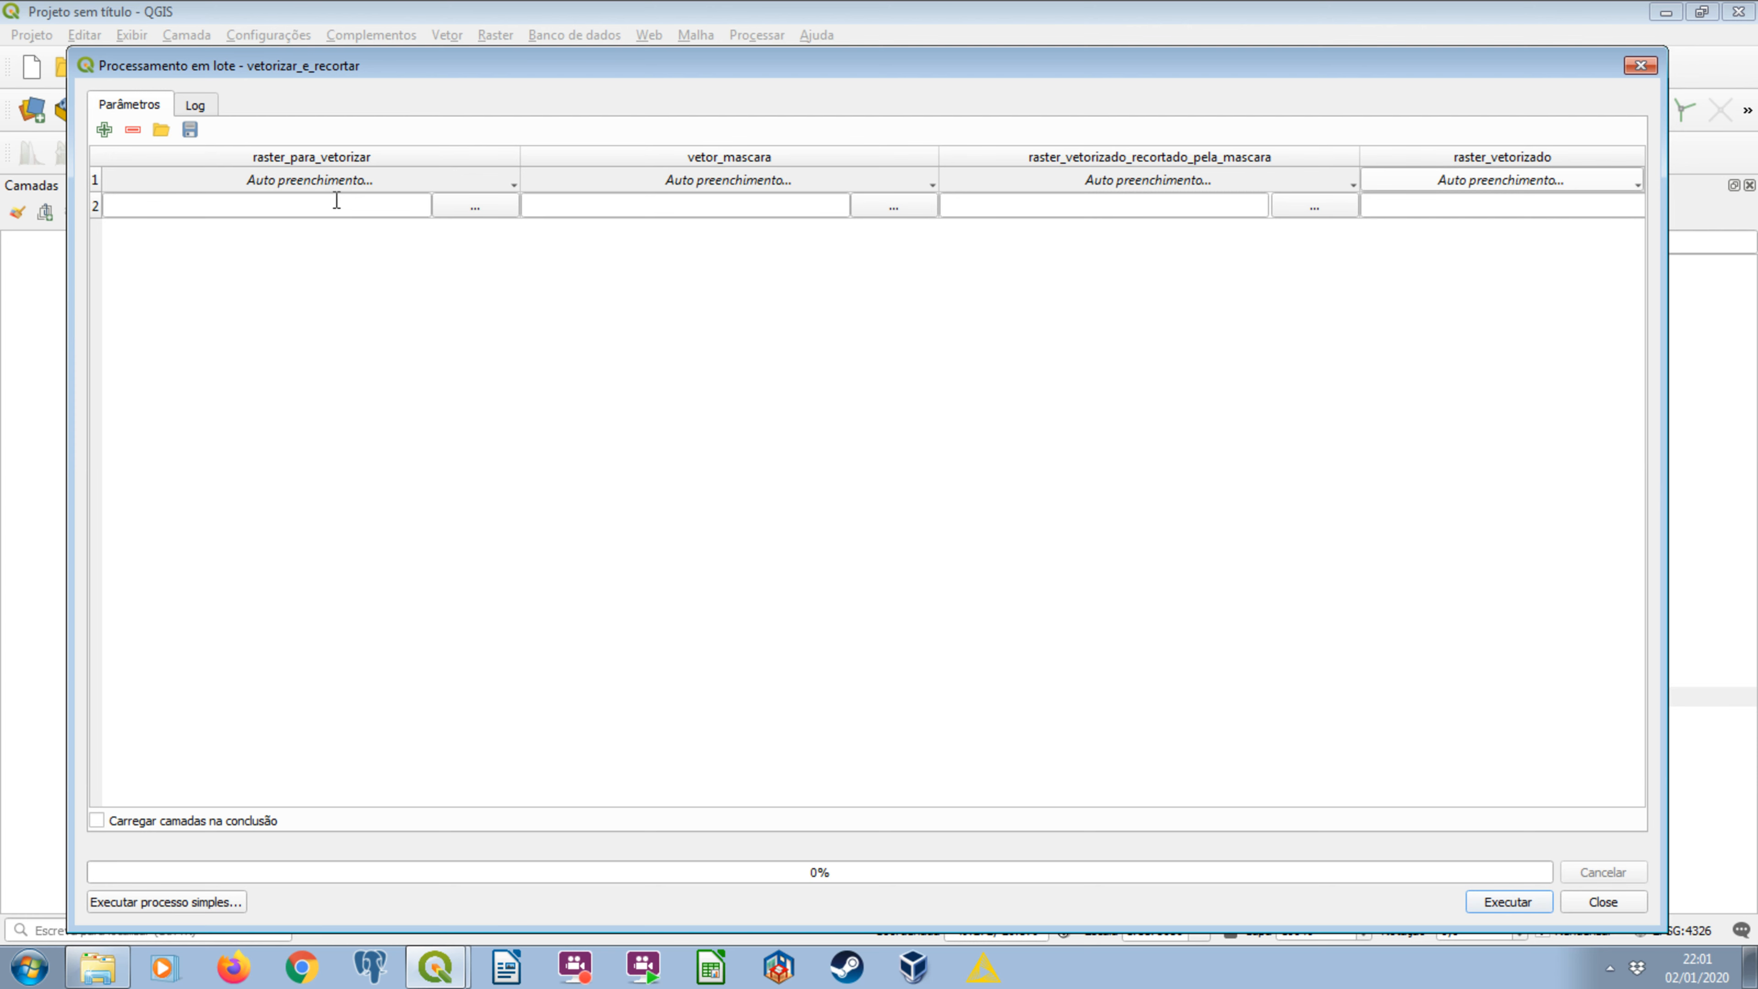
# Try to load every clipped raster file from the mapbiomas_raster_recortado folder into the raster_para_vetorizar column.
pyautogui.click(453, 208)
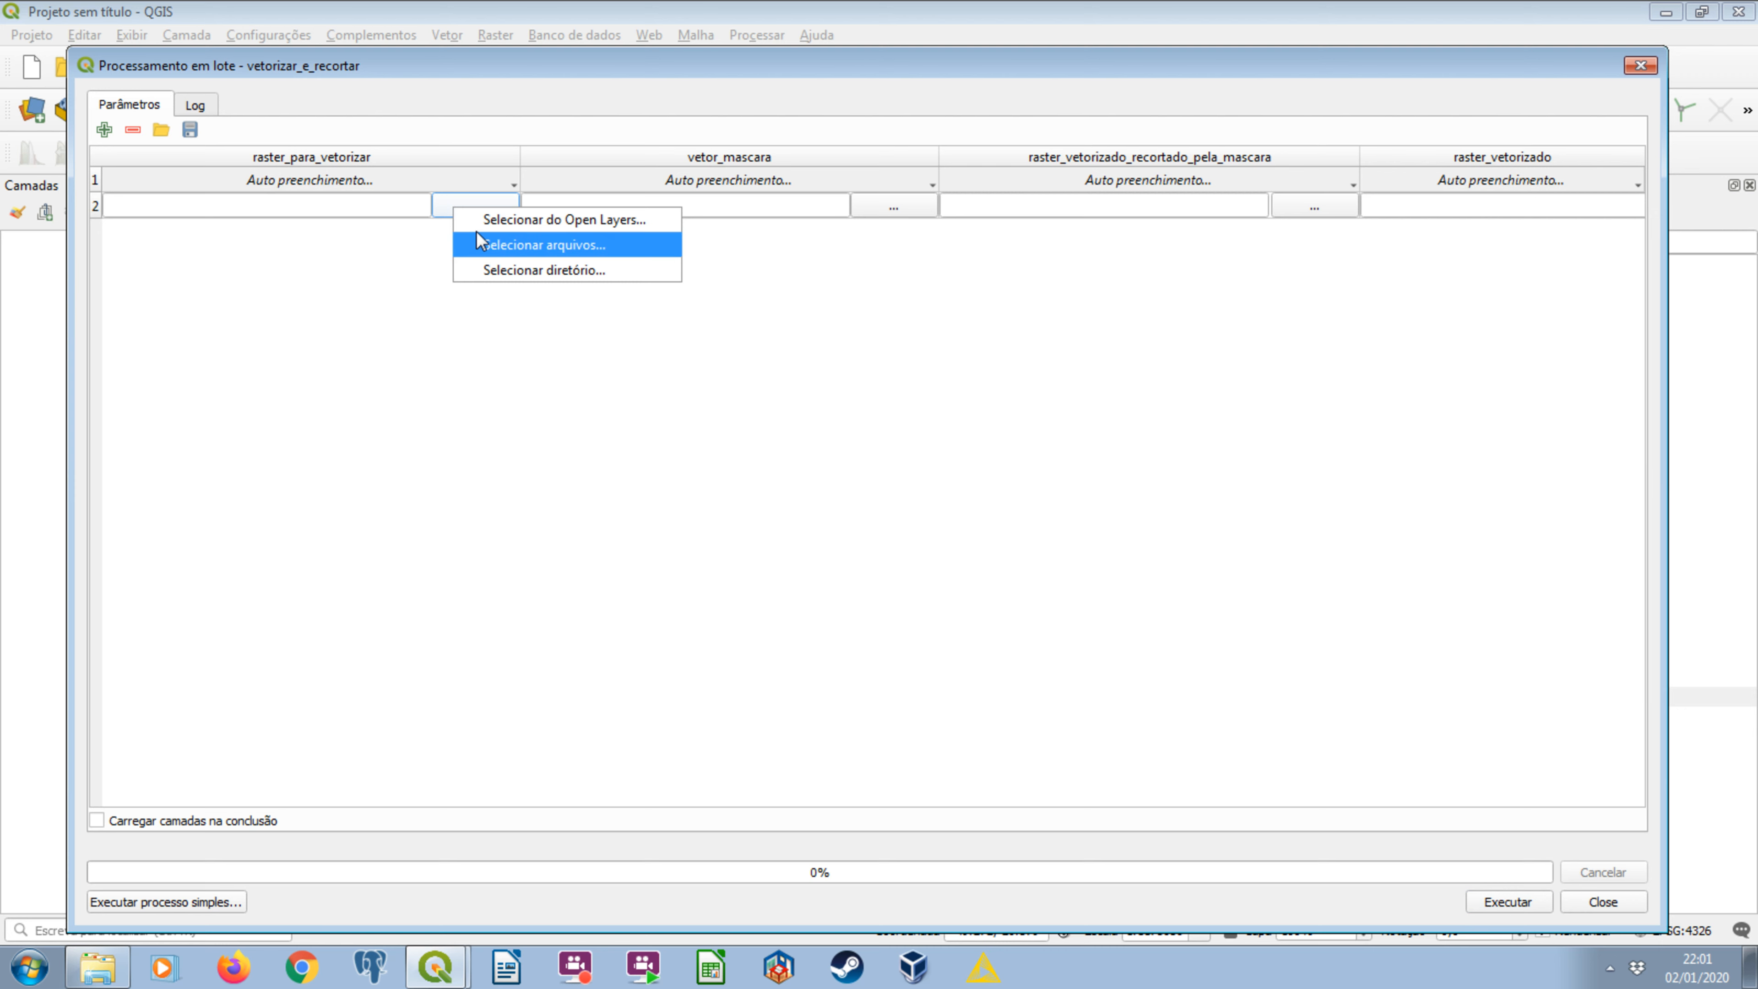
pyautogui.click(477, 242)
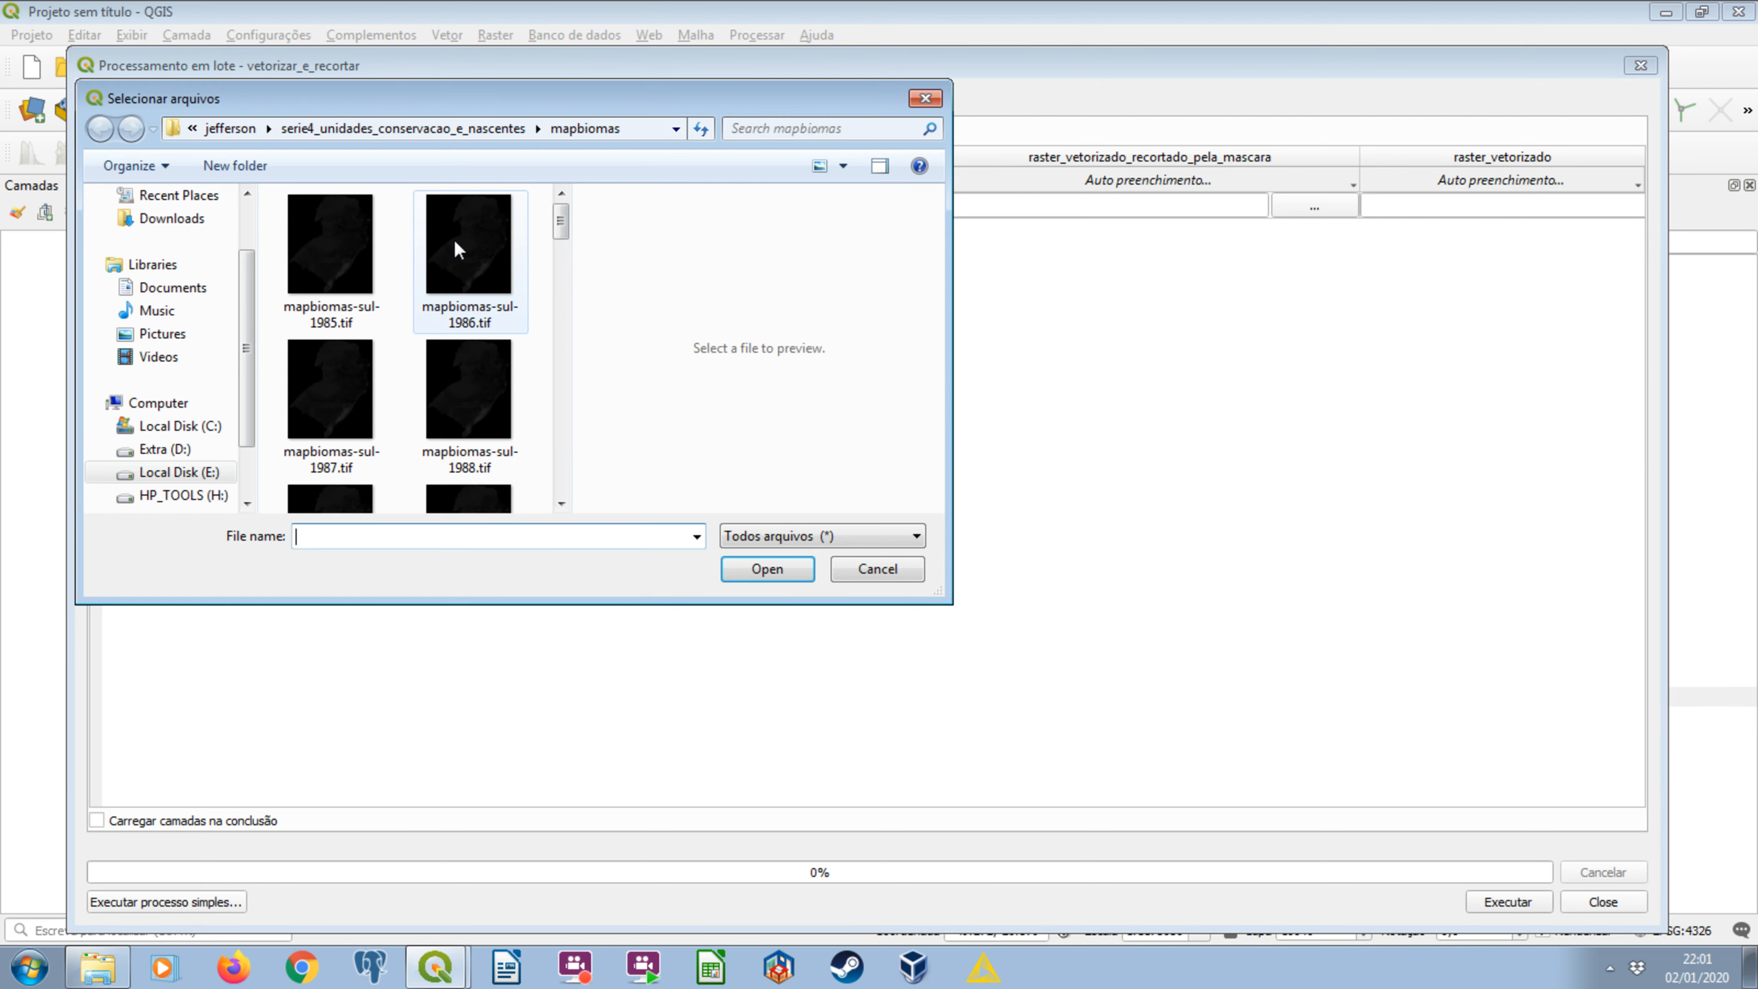
pyautogui.click(471, 130)
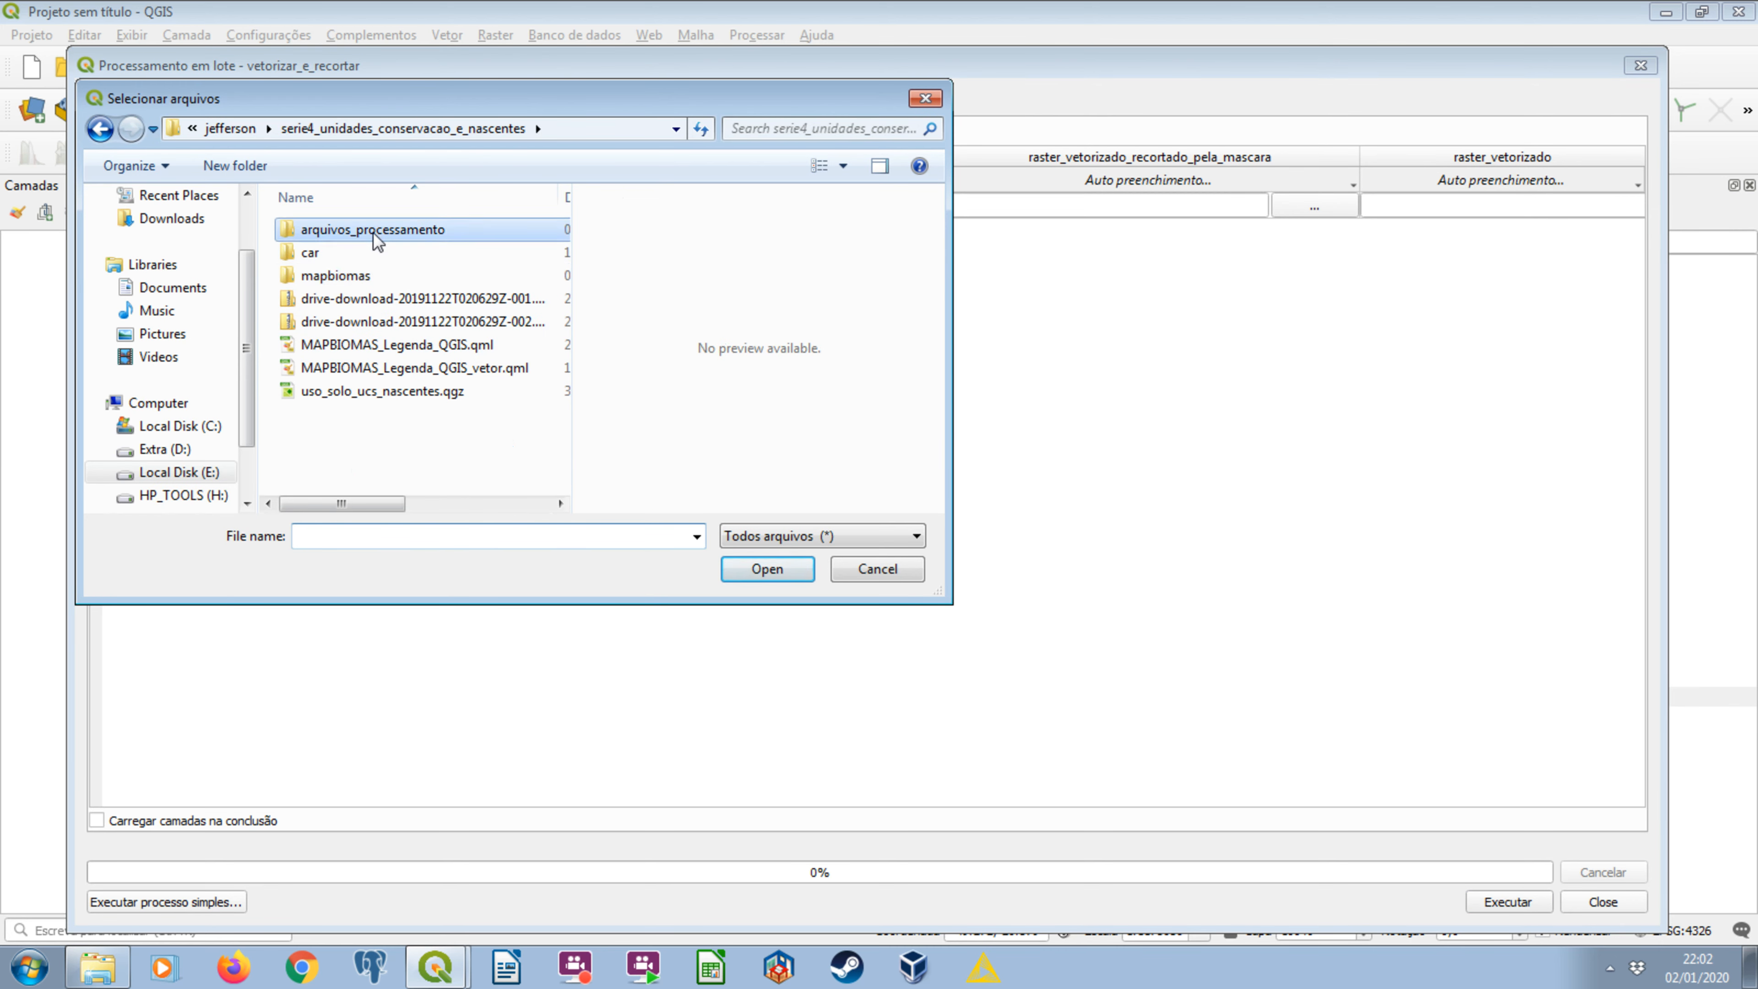
pyautogui.doubleClick(375, 235)
pyautogui.doubleClick(400, 233)
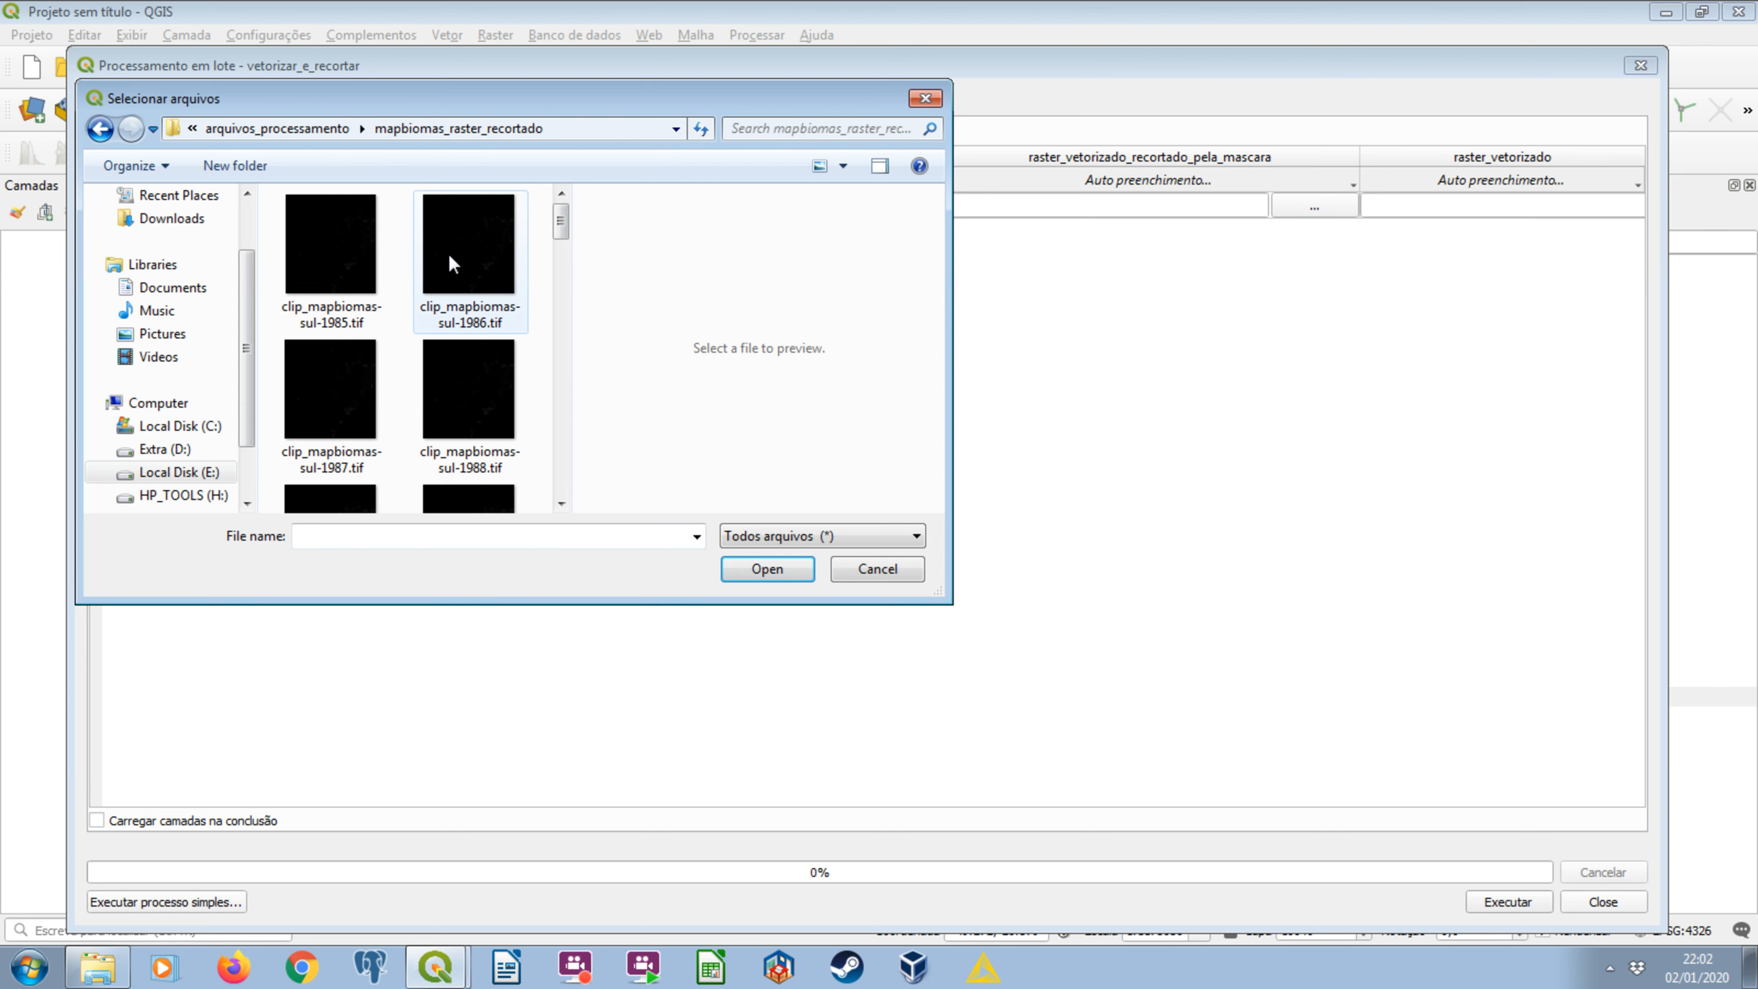
pyautogui.click(452, 263)
pyautogui.hotkey('ctrl', 'a')
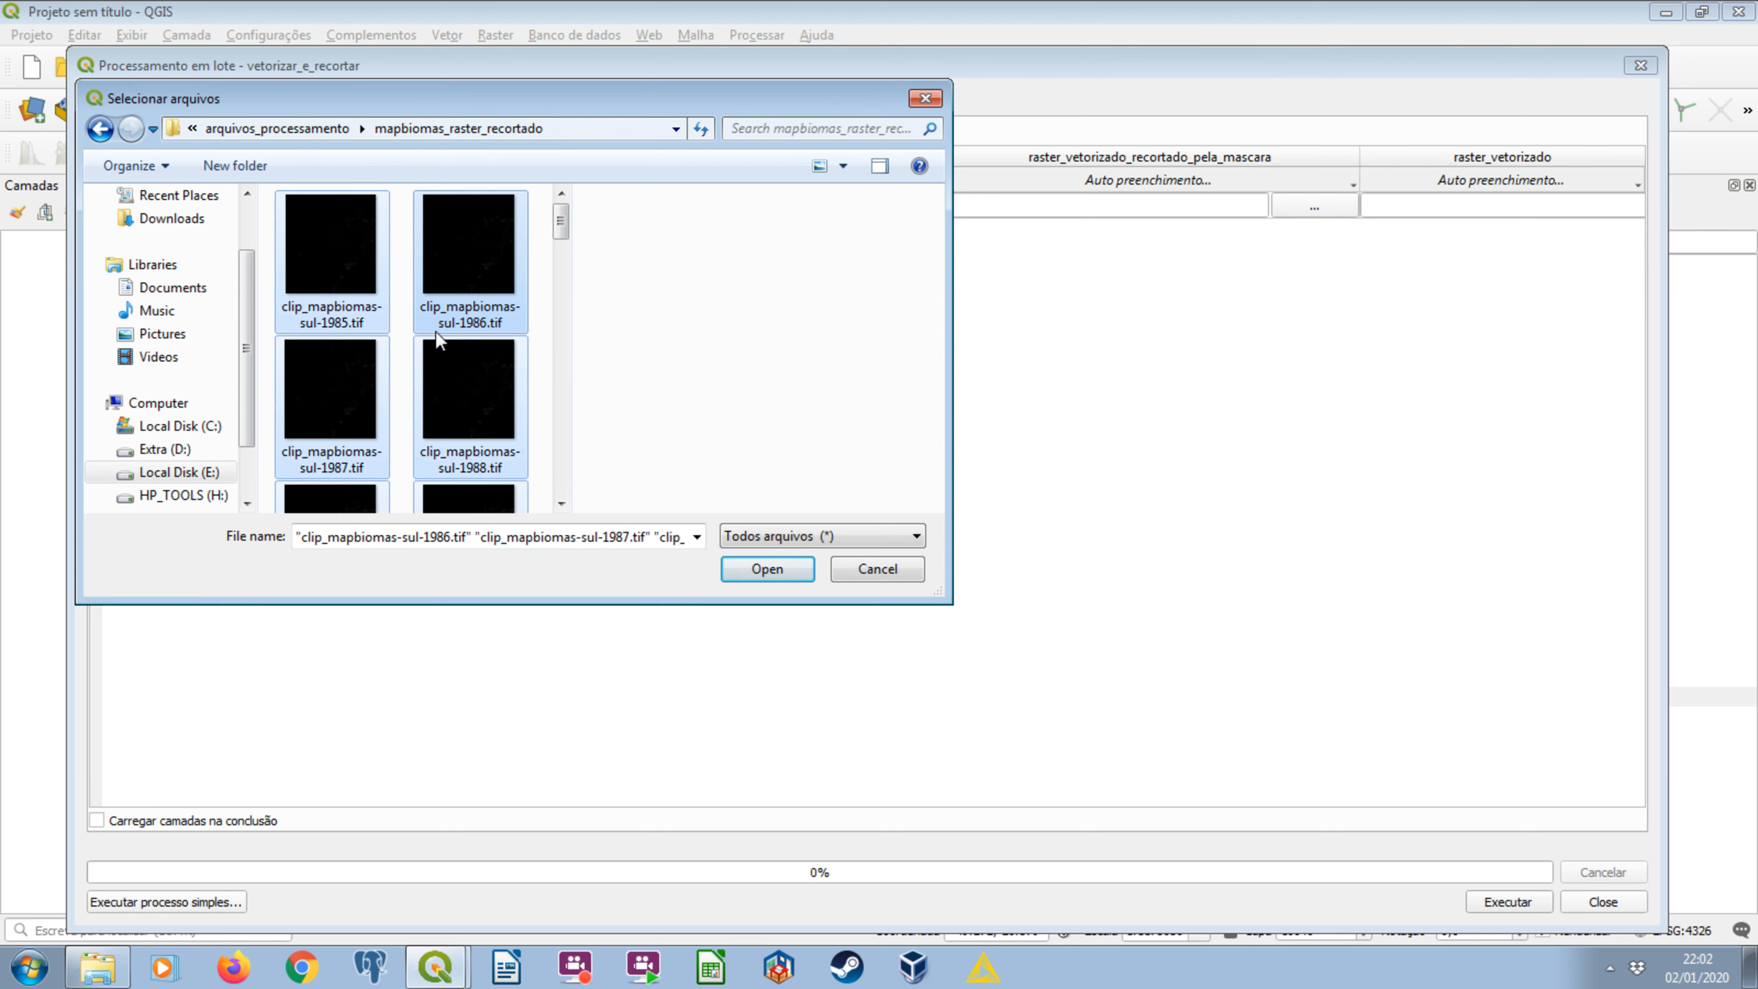
pyautogui.click(762, 569)
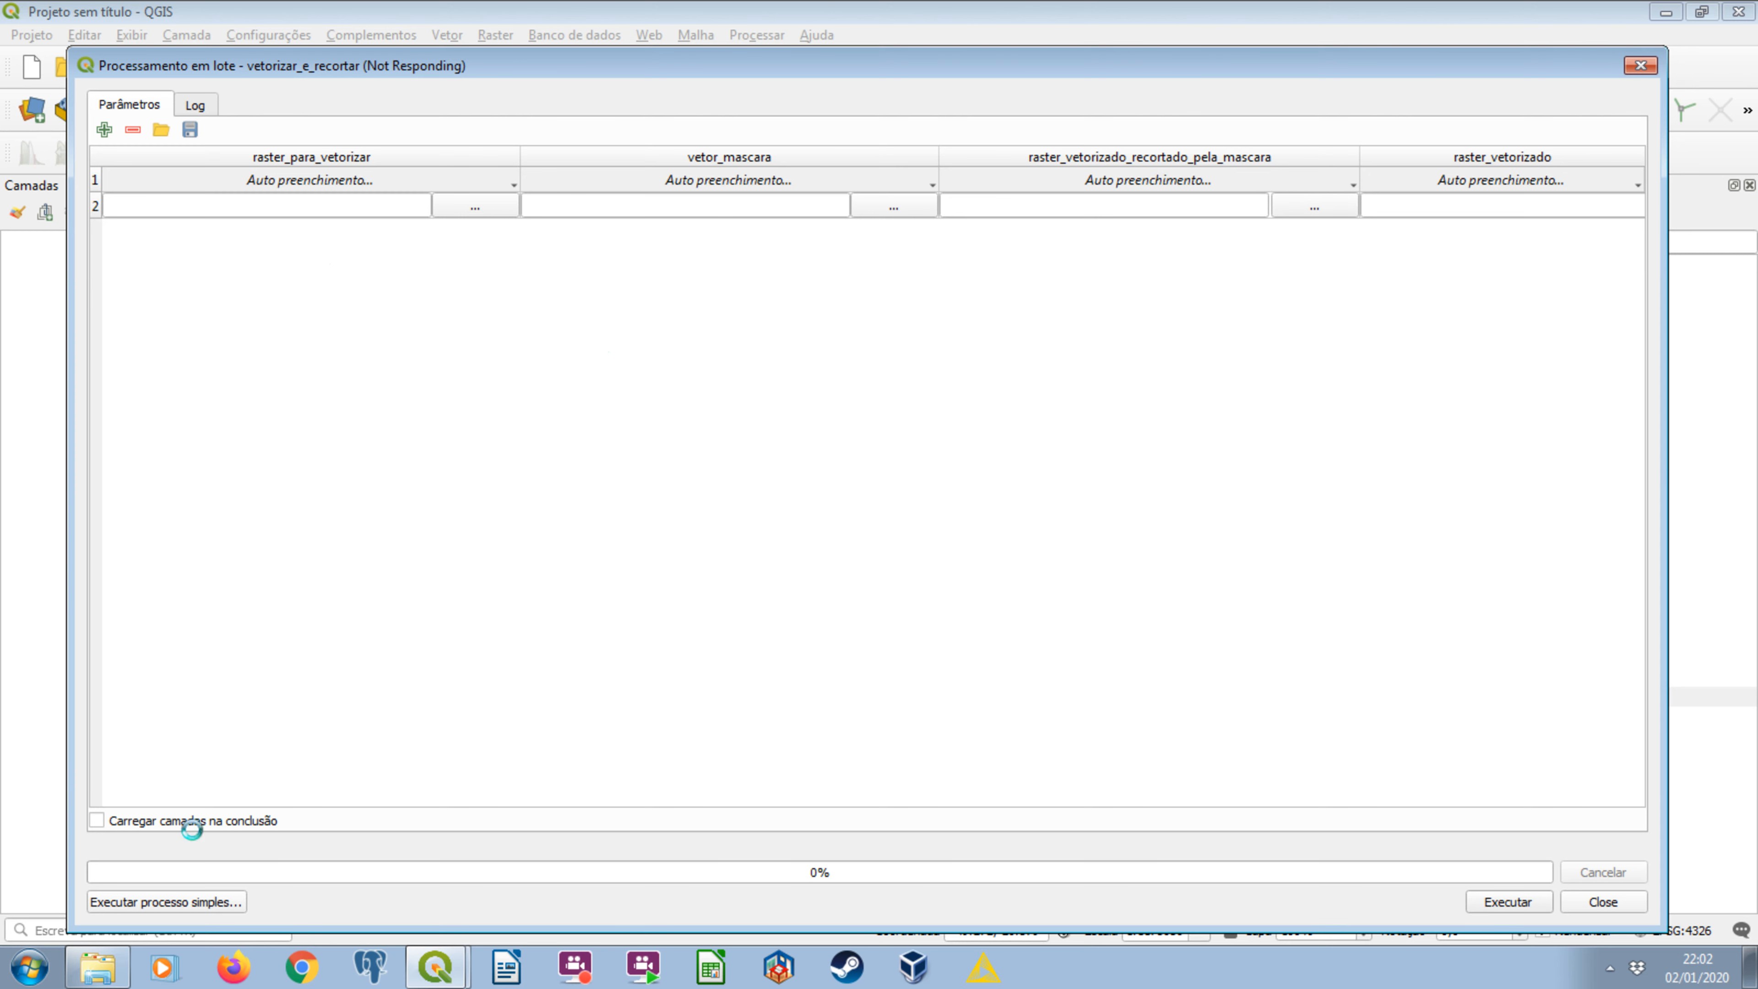
# Check the full set of clipped TIFF rasters and their sizes in the mapbiomas_raster_recortado folder in Windows Explorer.
pyautogui.click(114, 969)
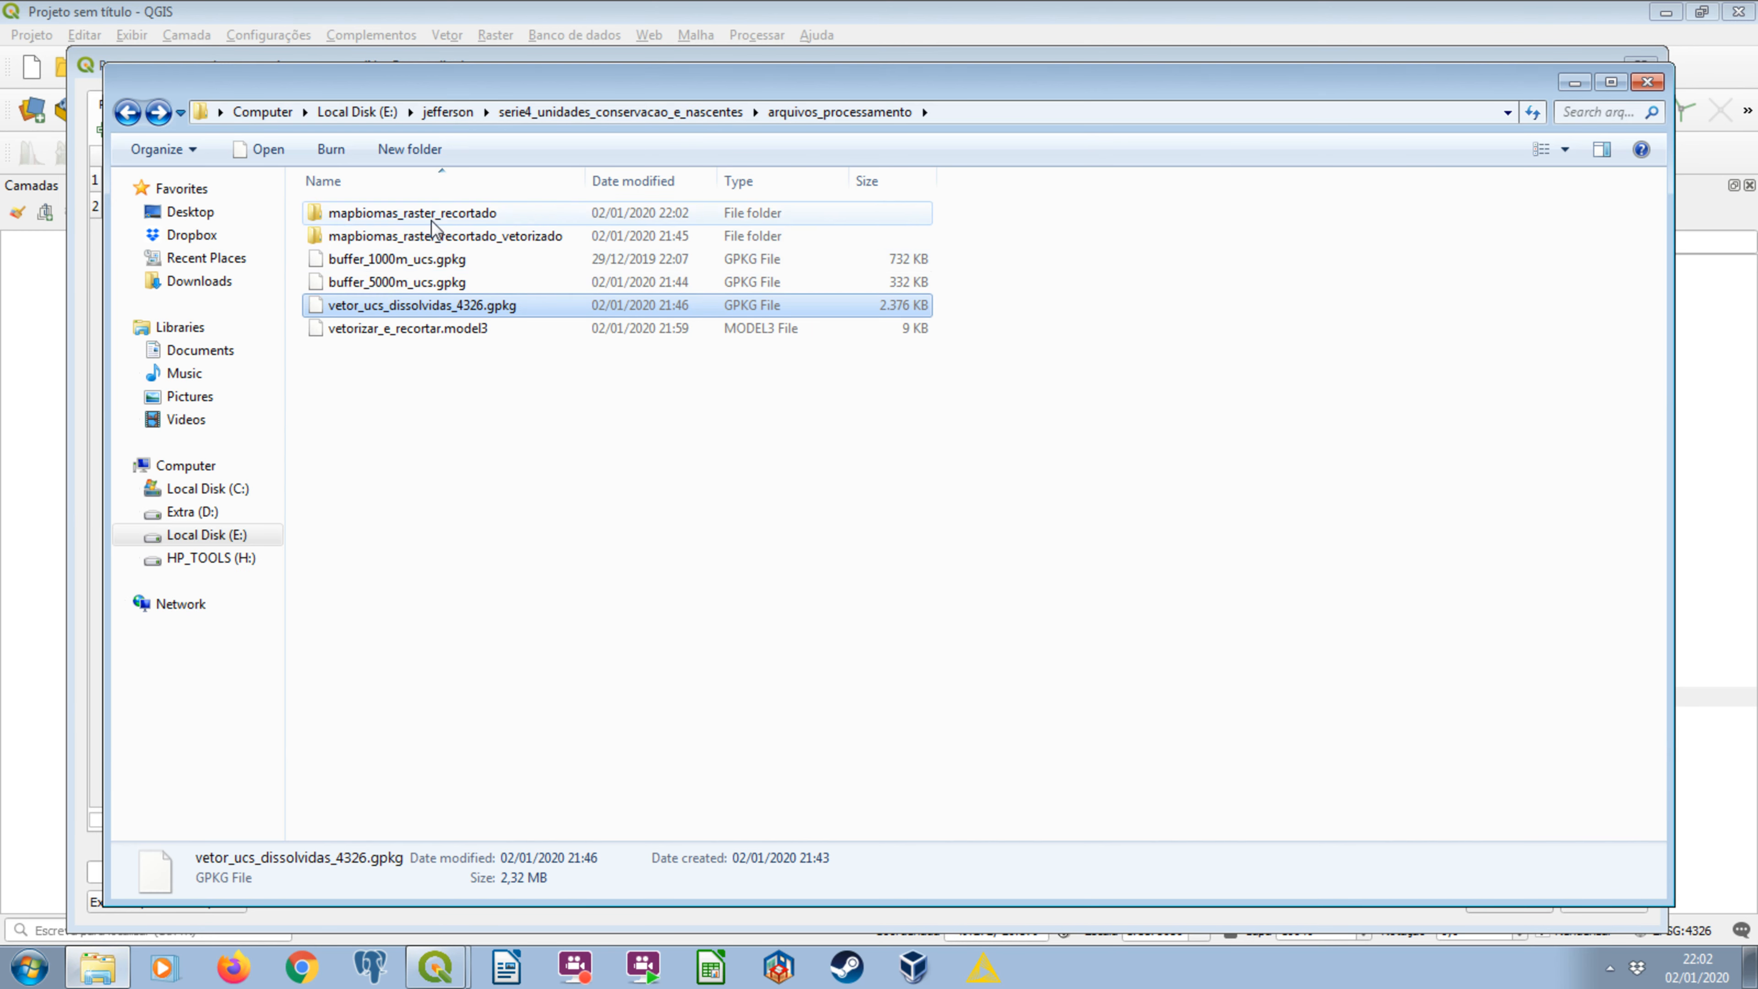
pyautogui.doubleClick(432, 212)
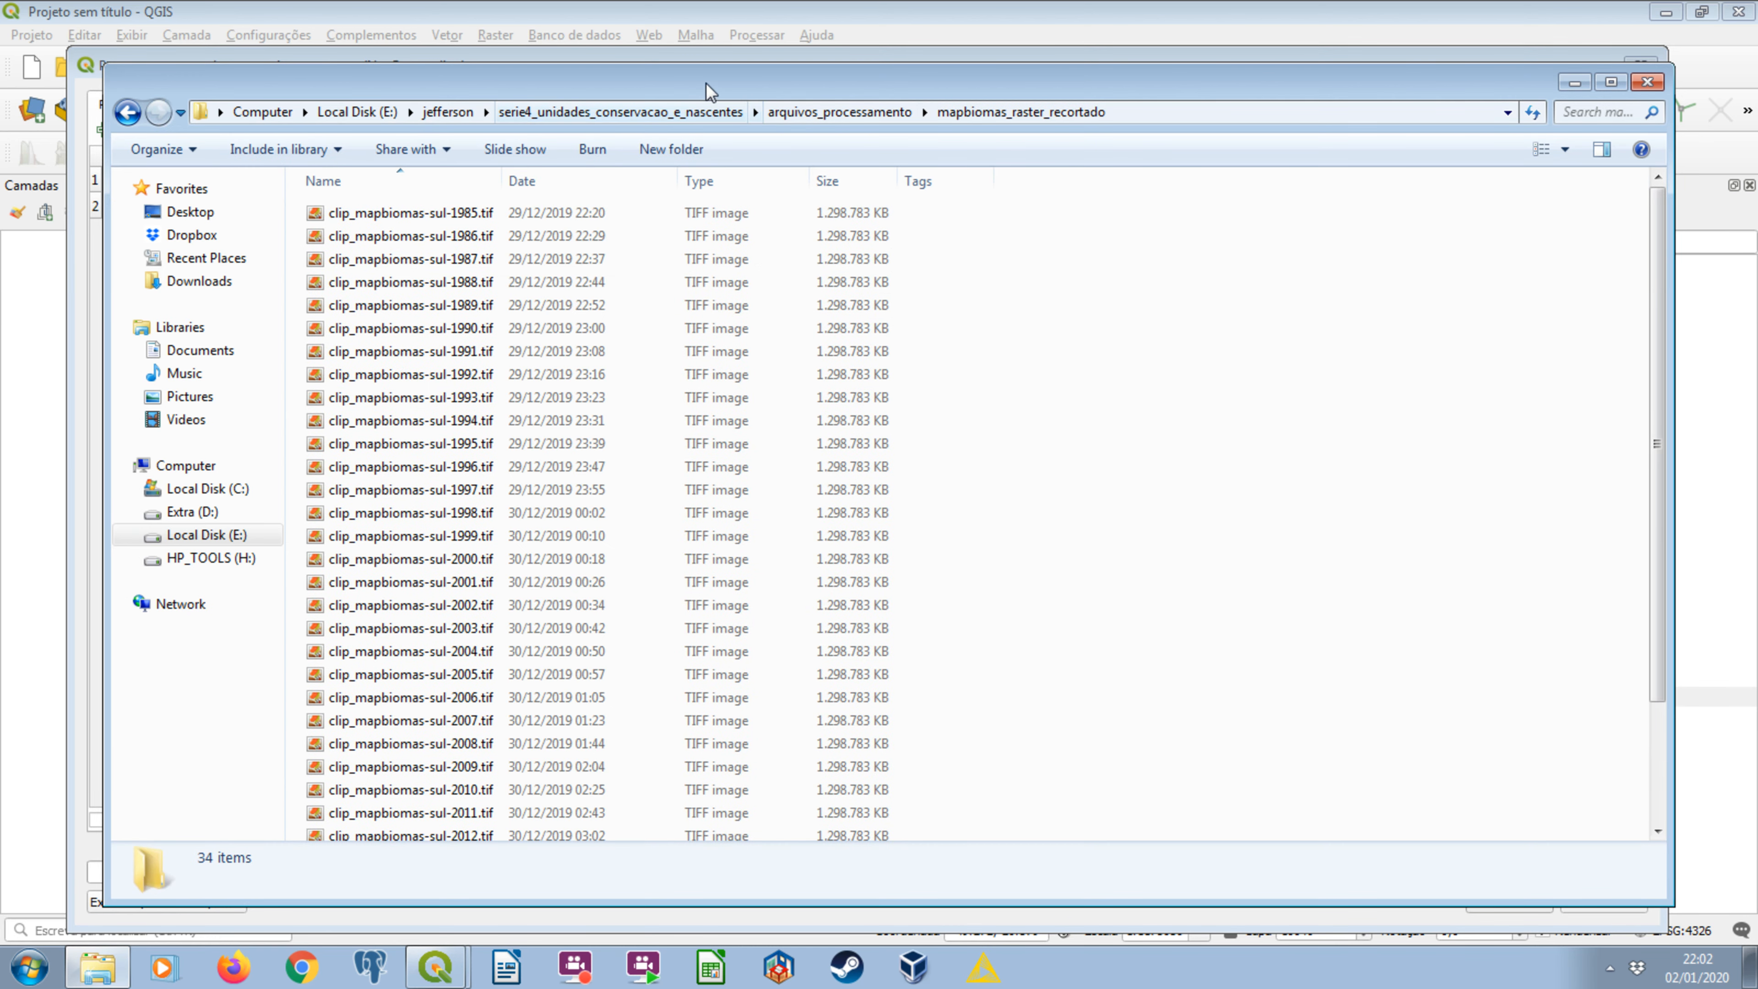
pyautogui.click(492, 262)
pyautogui.hotkey('ctrl', 'a')
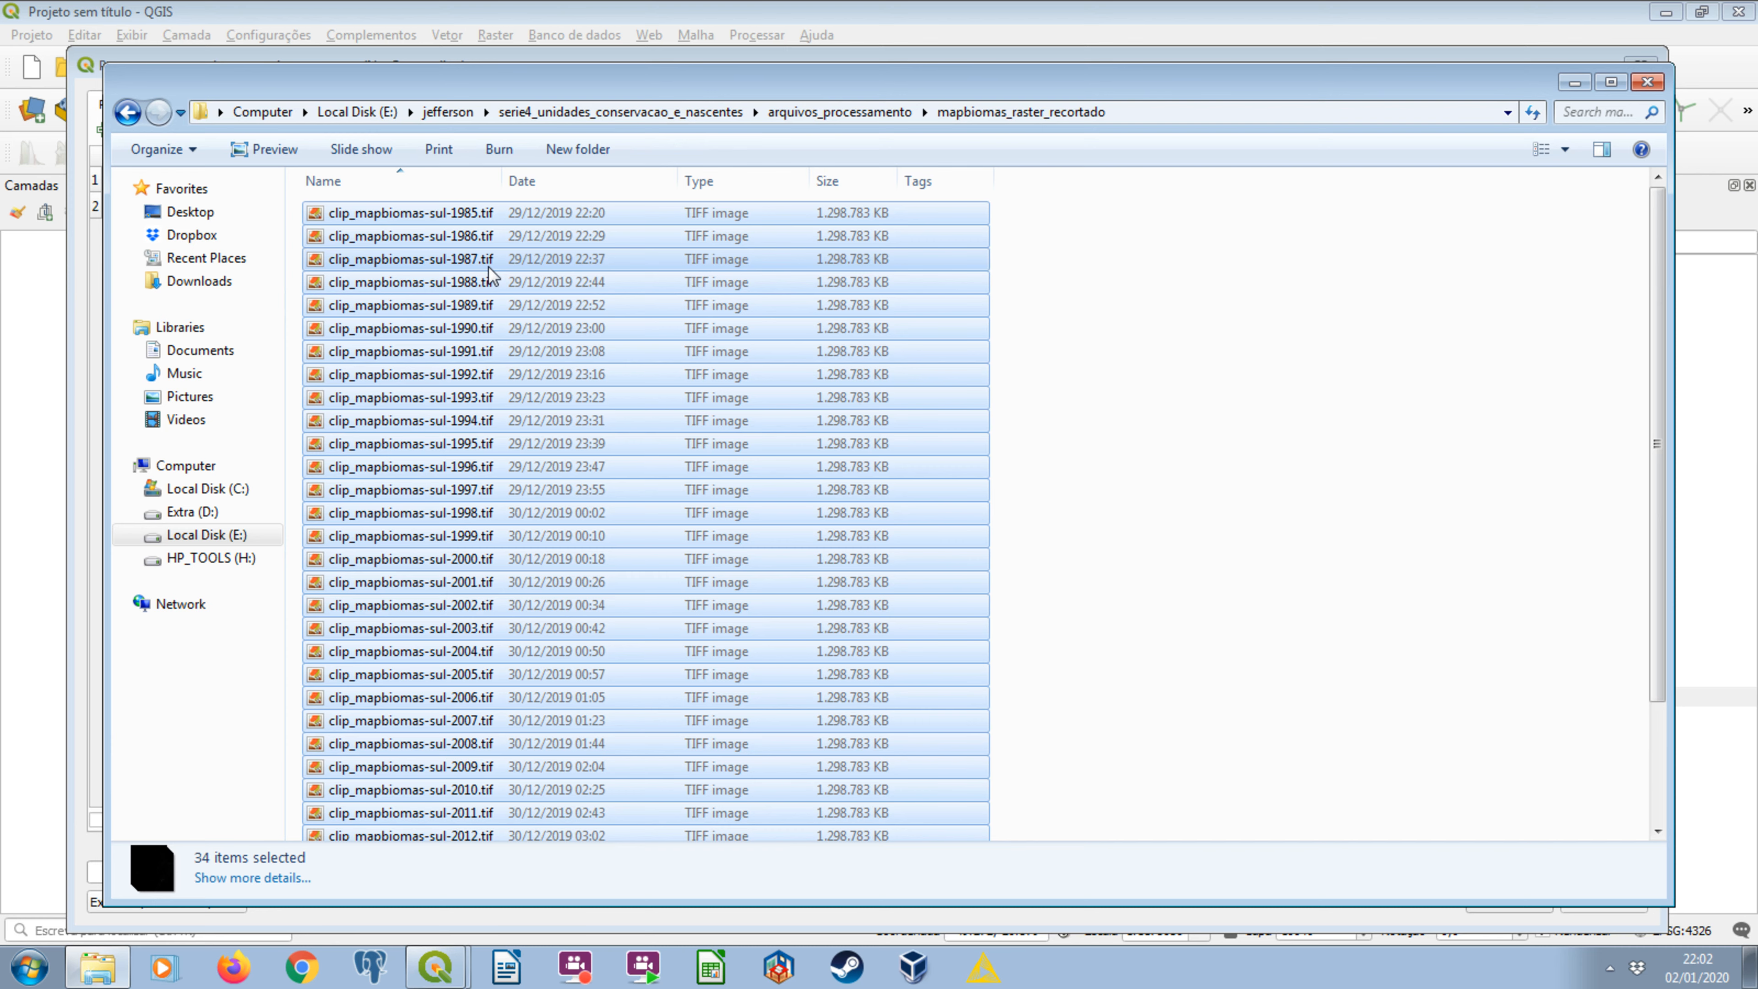
pyautogui.click(1562, 82)
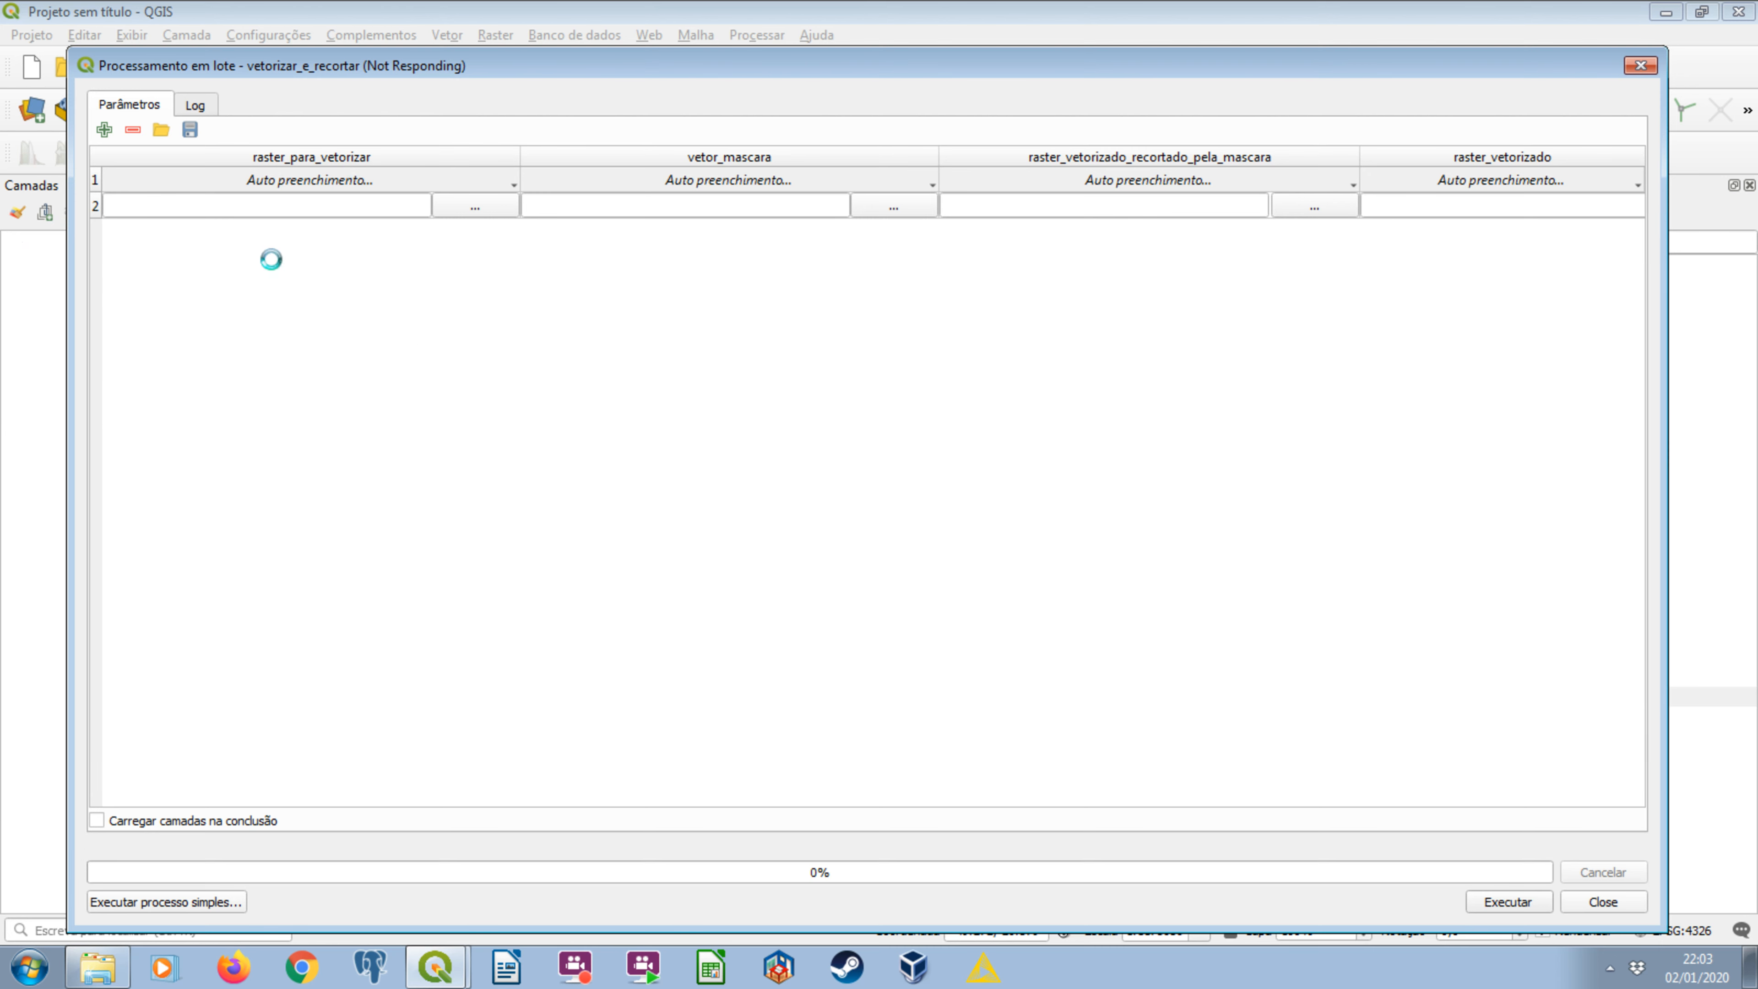
# Switch to Windows Task Manager, end the process tree of qgis-bin.exe, and close Task Manager.
pyautogui.rightClick(1357, 980)
pyautogui.click(1450, 904)
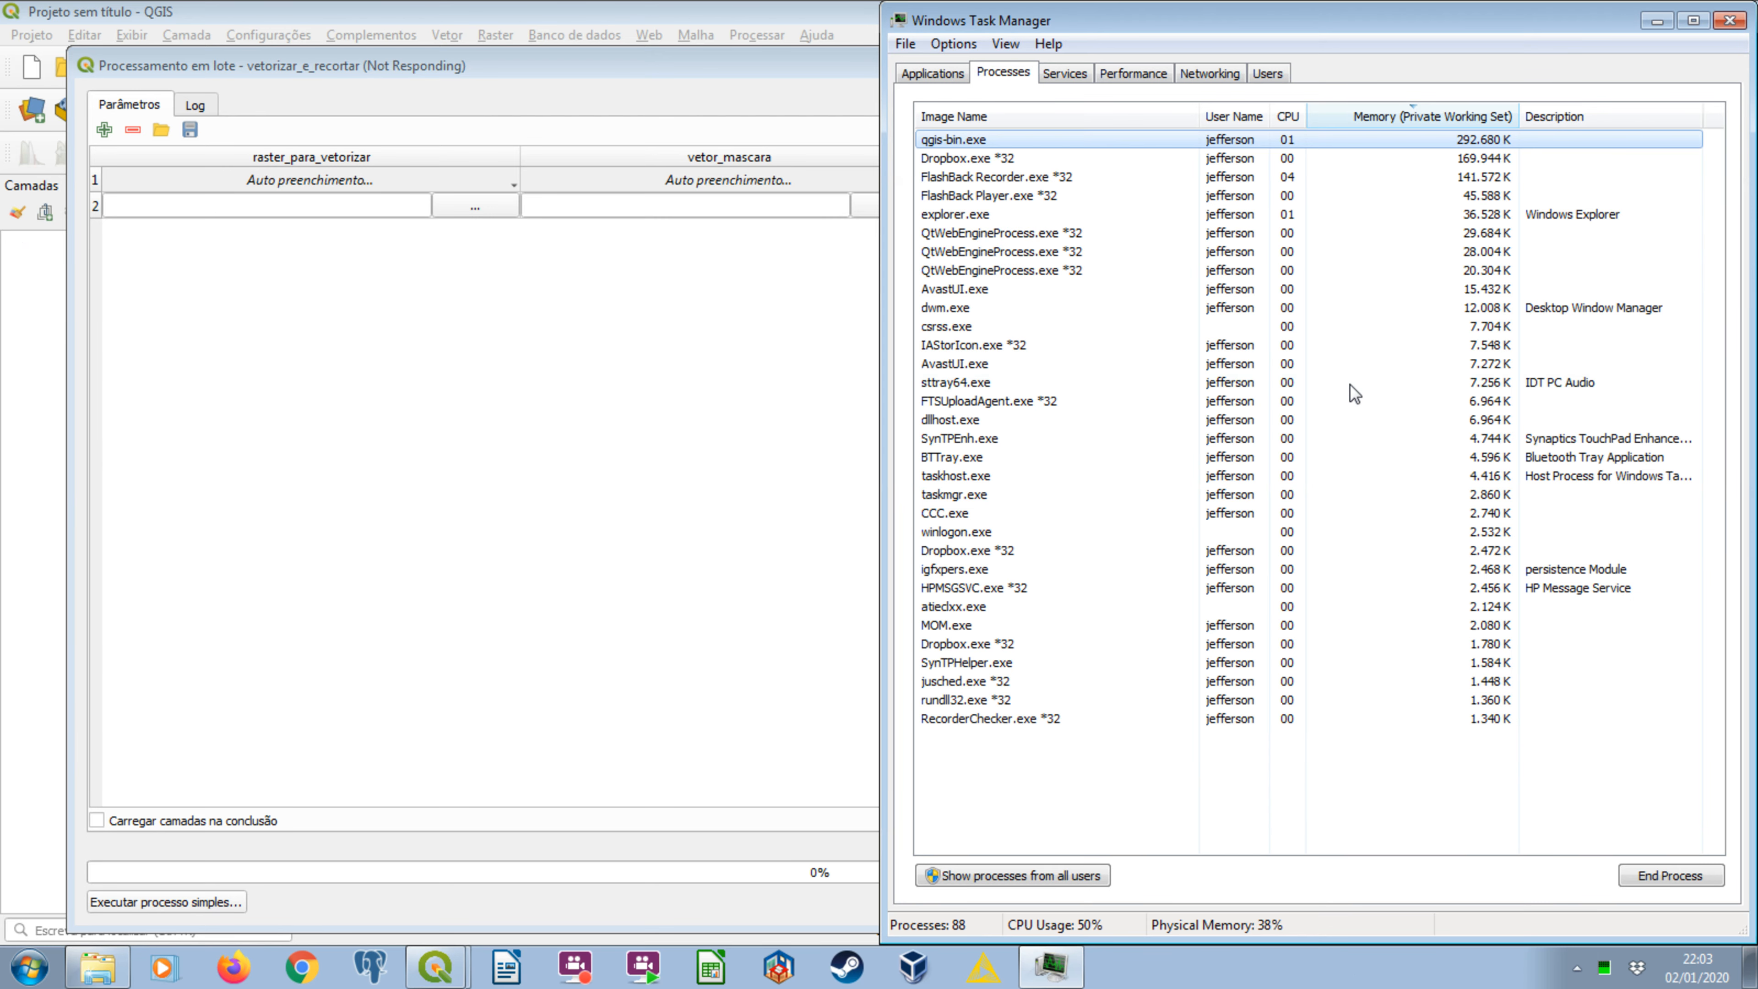
pyautogui.click(991, 142)
pyautogui.rightClick(1019, 142)
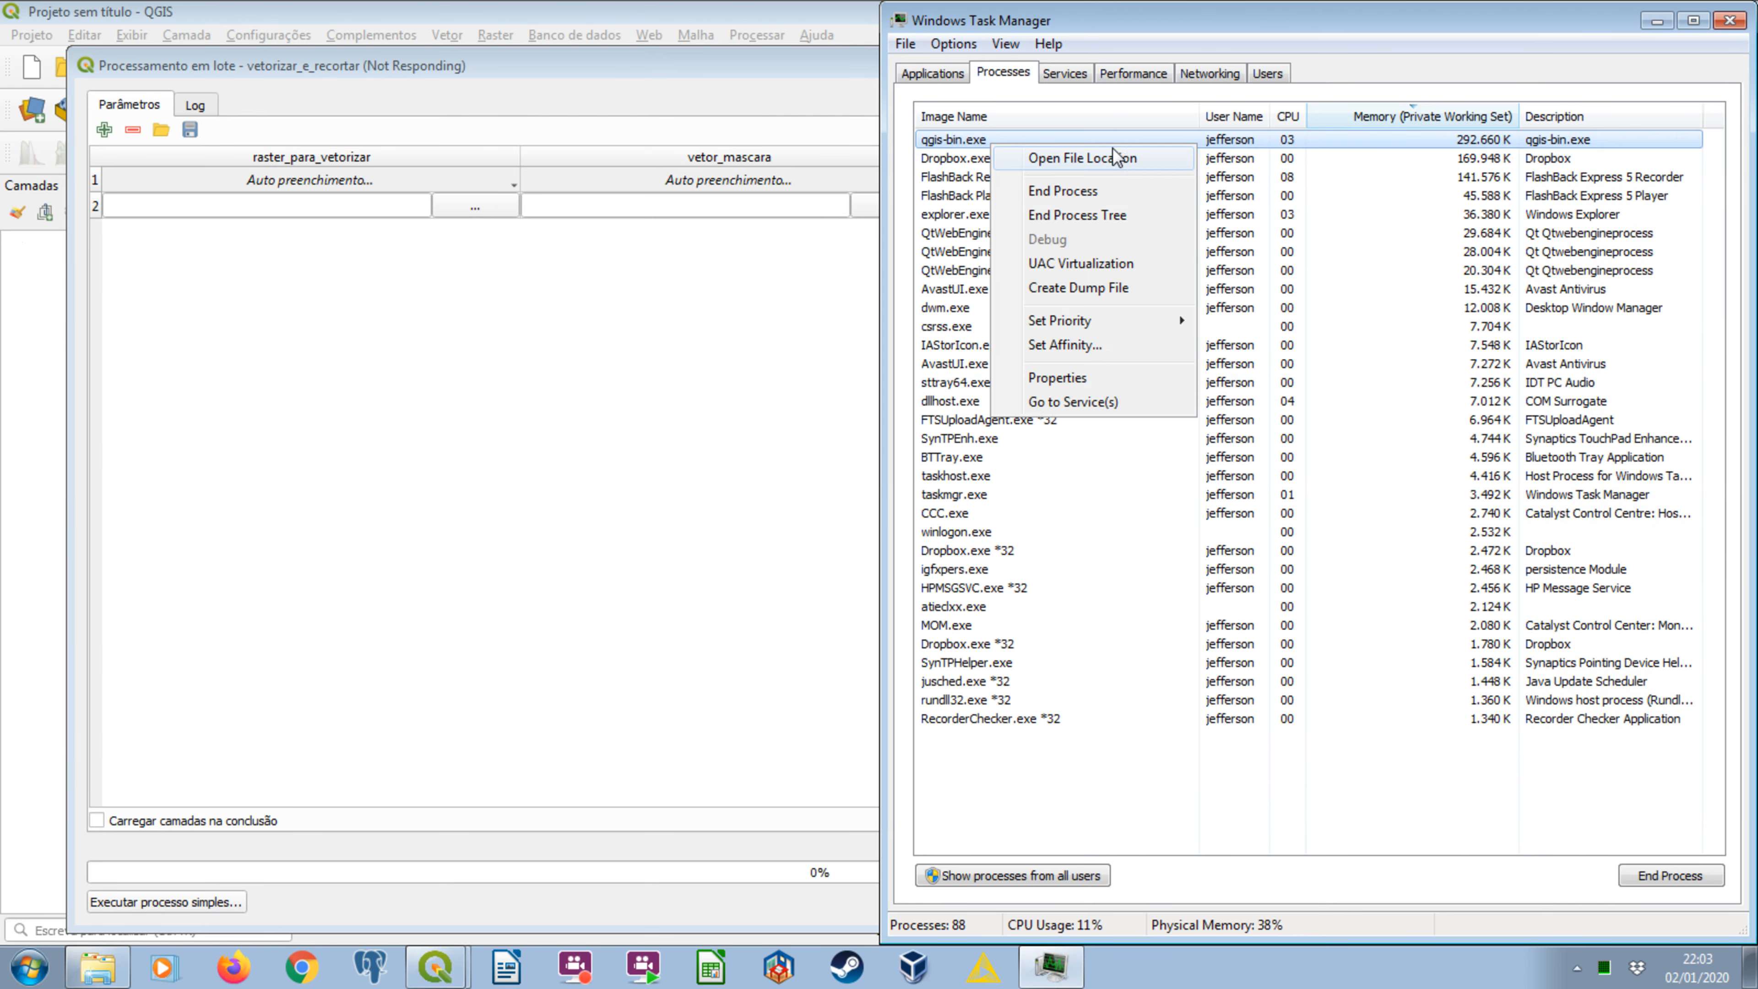
pyautogui.click(1118, 215)
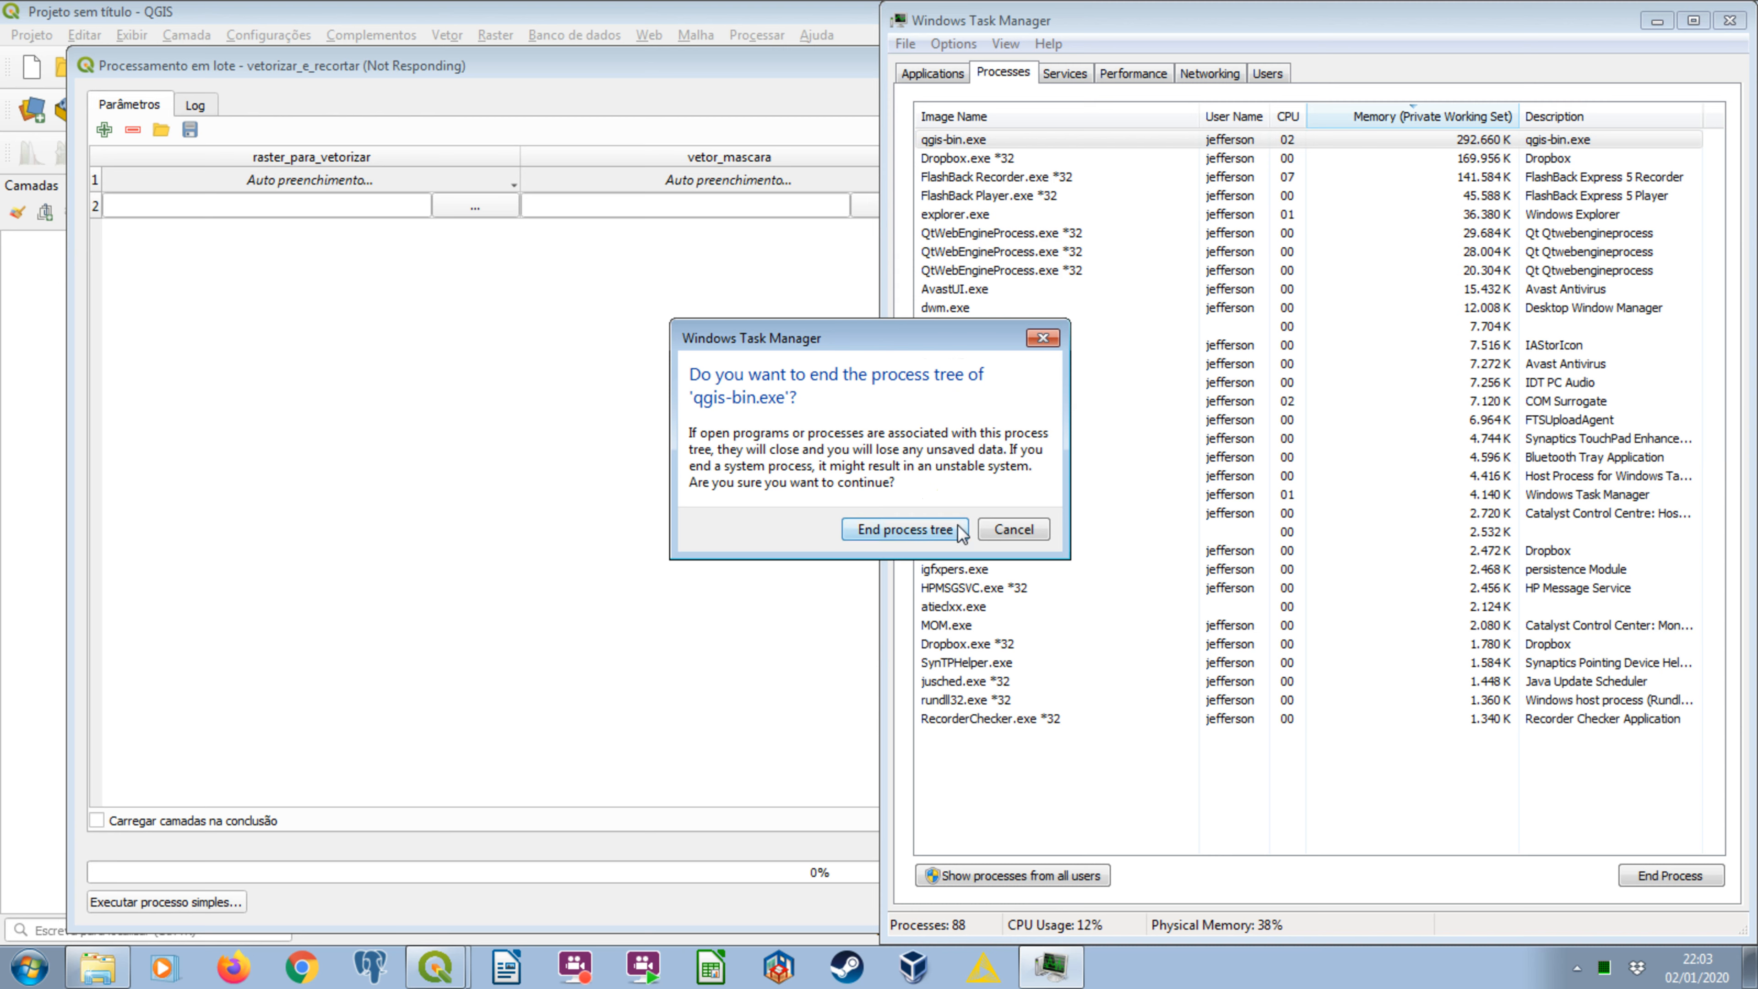
pyautogui.click(905, 529)
pyautogui.click(1730, 22)
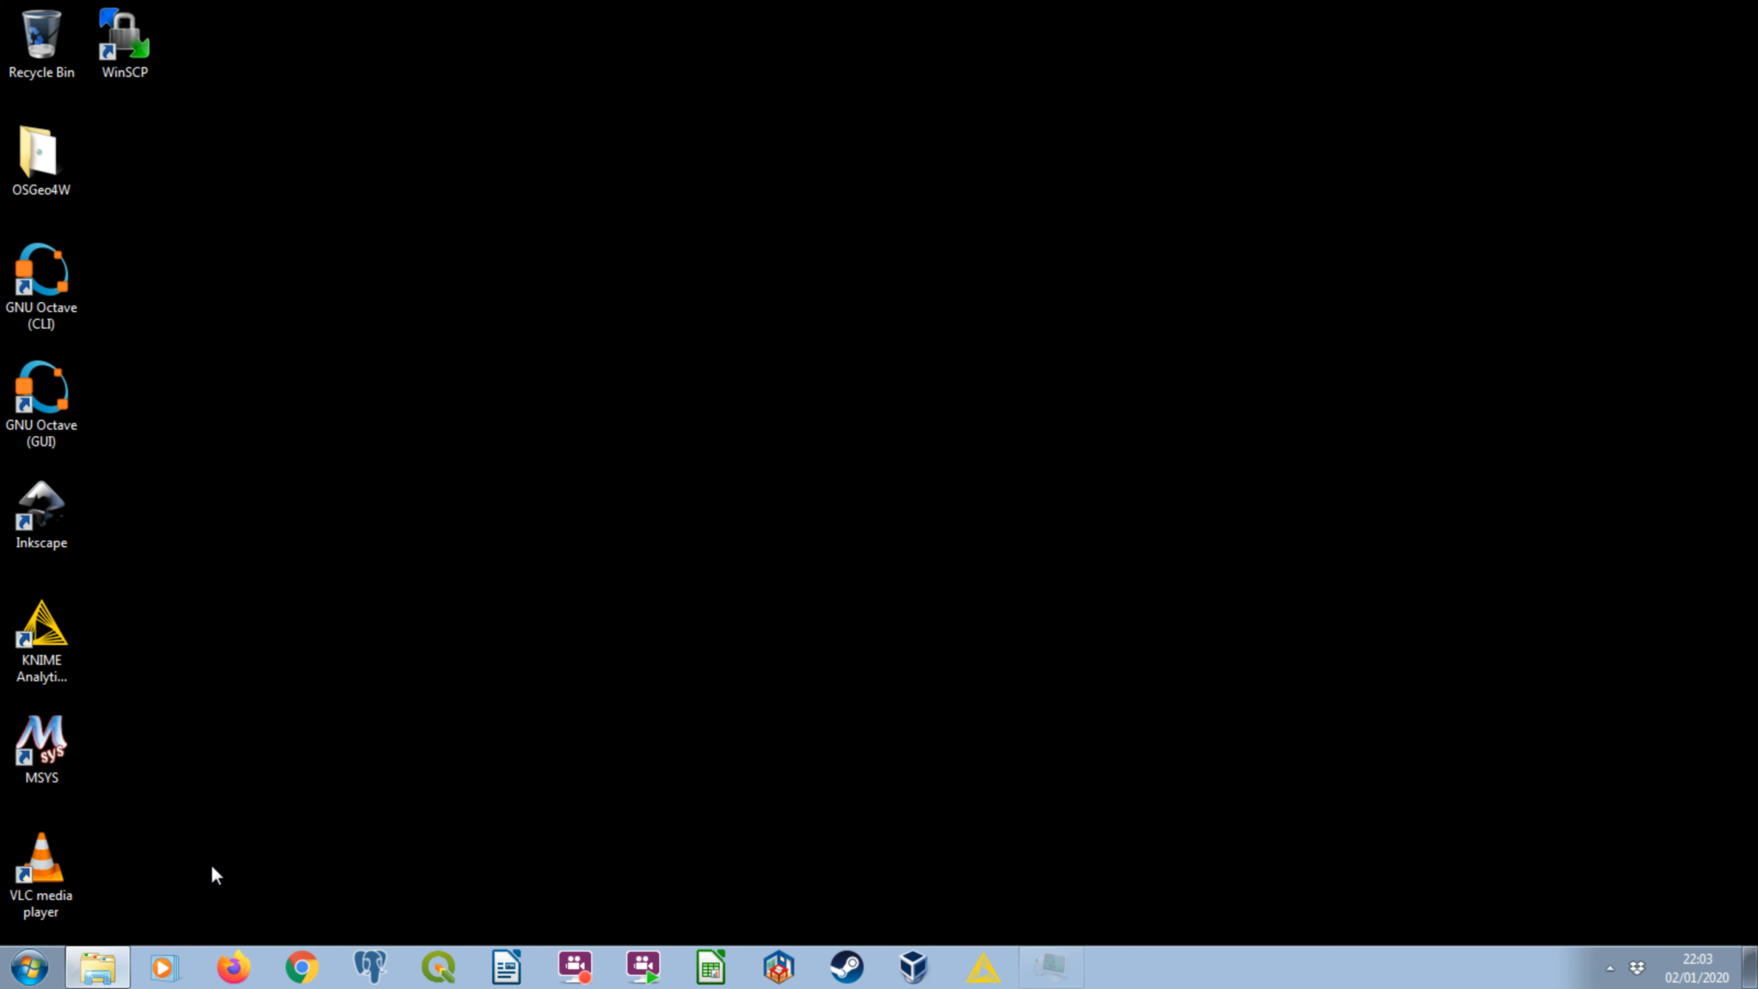
# Restart QGIS and arrange its window beside the Explorer window showing the mapbiomas_raster_recortado folder.
pyautogui.click(438, 967)
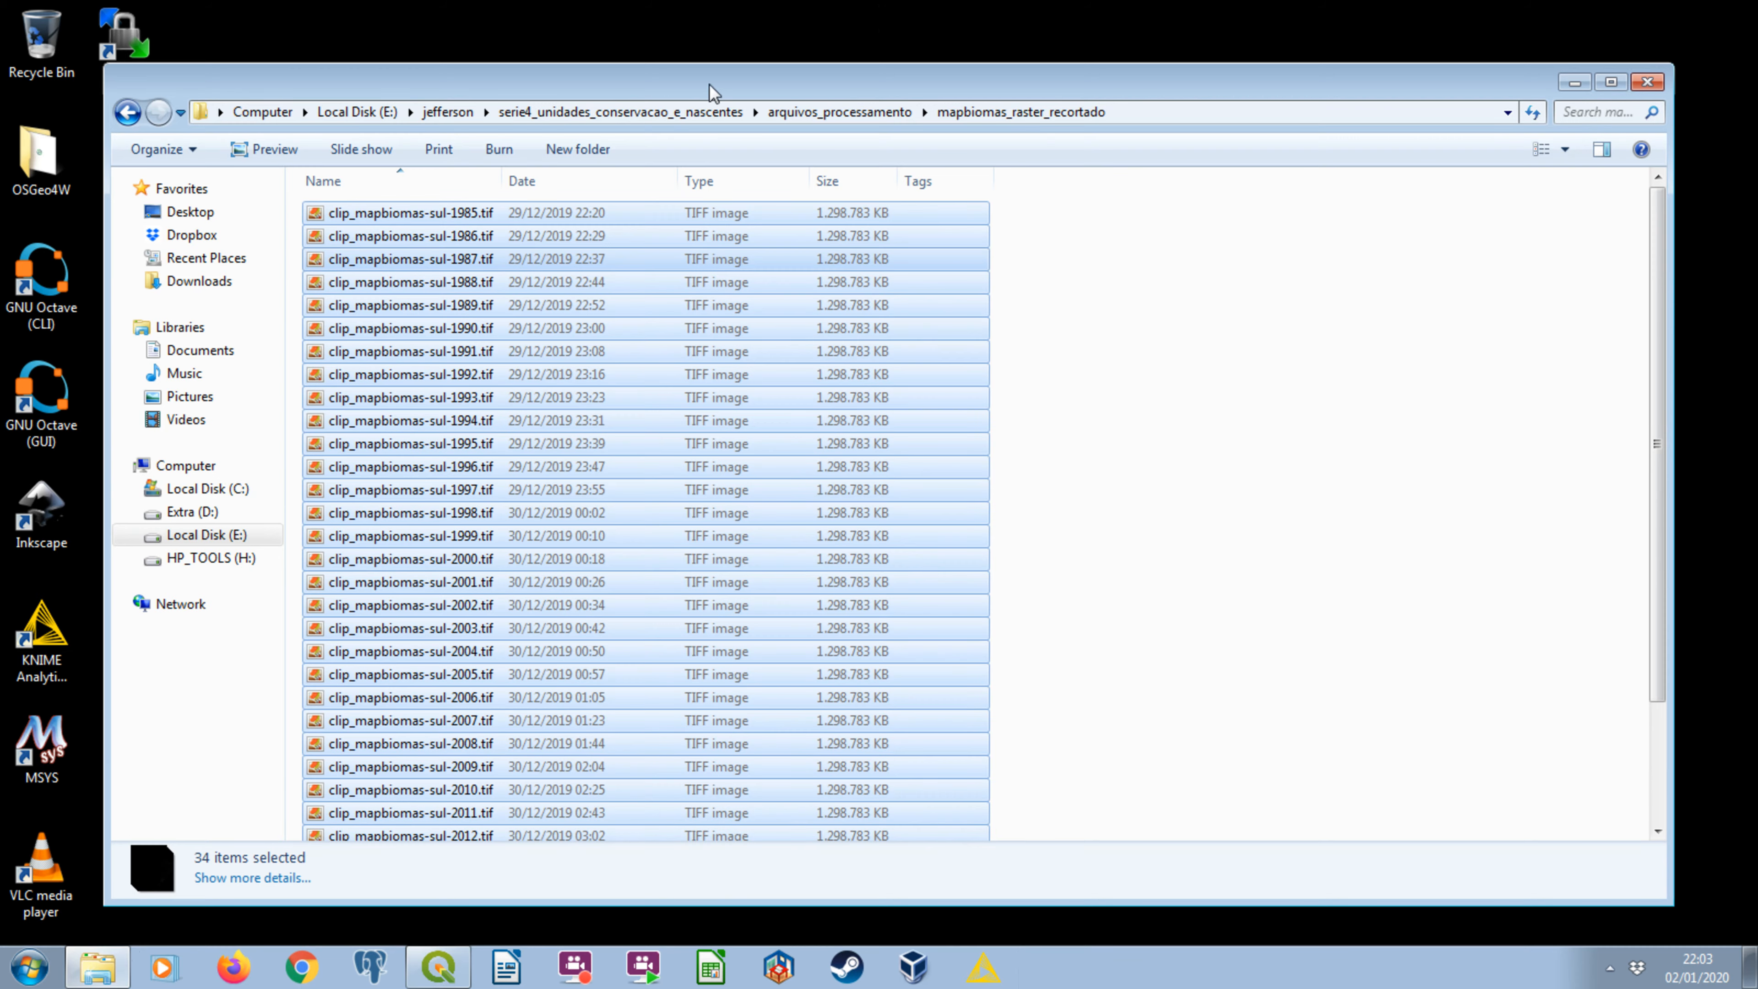
pyautogui.moveTo(707, 84); pyautogui.dragTo(3, 156)
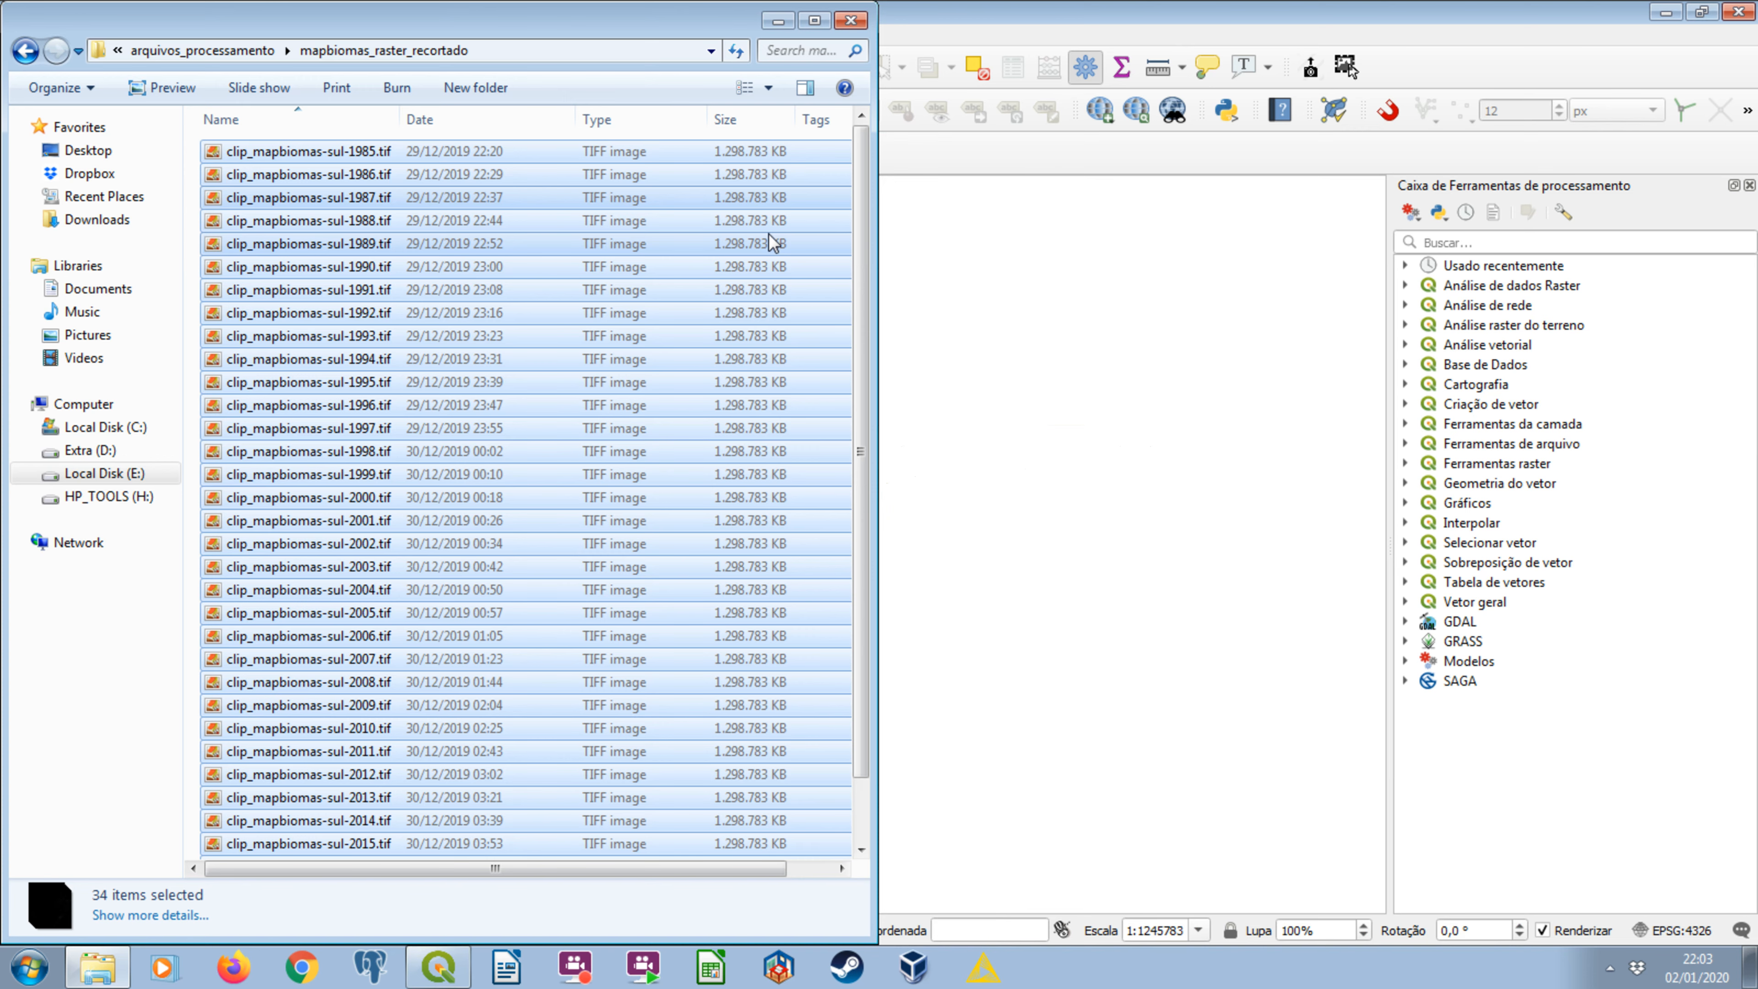
pyautogui.click(1421, 11)
pyautogui.click(1702, 12)
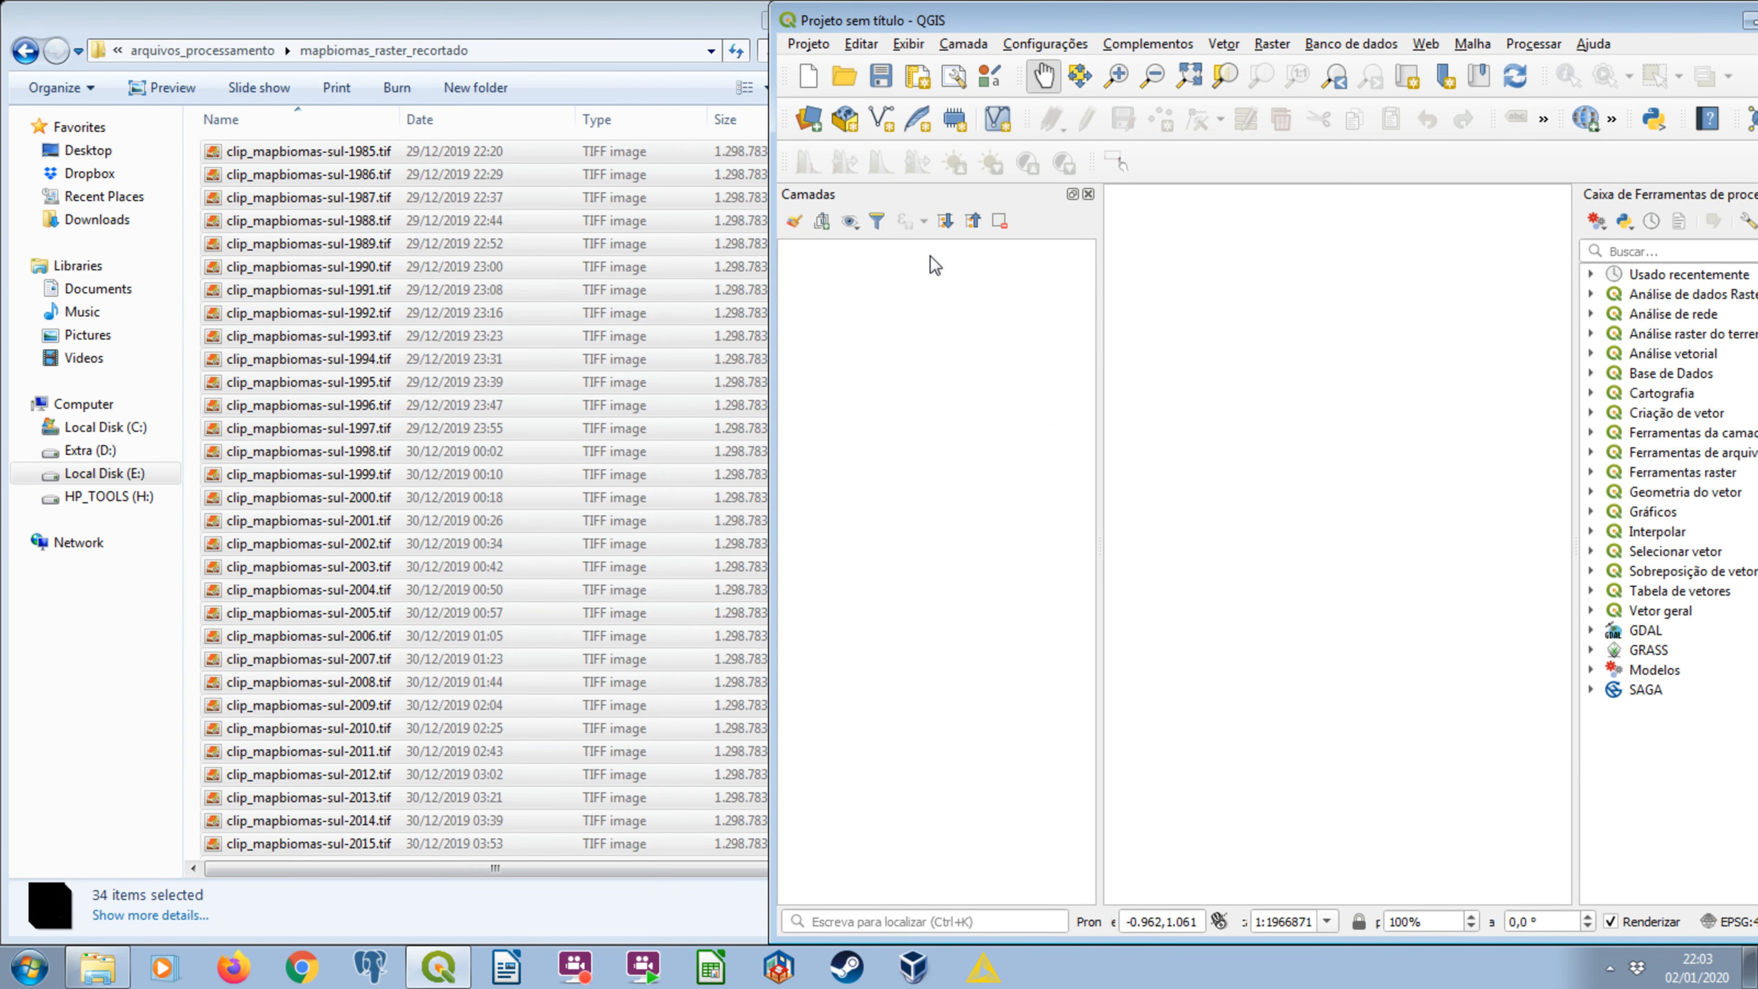
# Create a layer group with visibility off and load all the clip_mapbiomas-sul rasters into it with their legends collapsed.
pyautogui.click(822, 222)
pyautogui.click(834, 291)
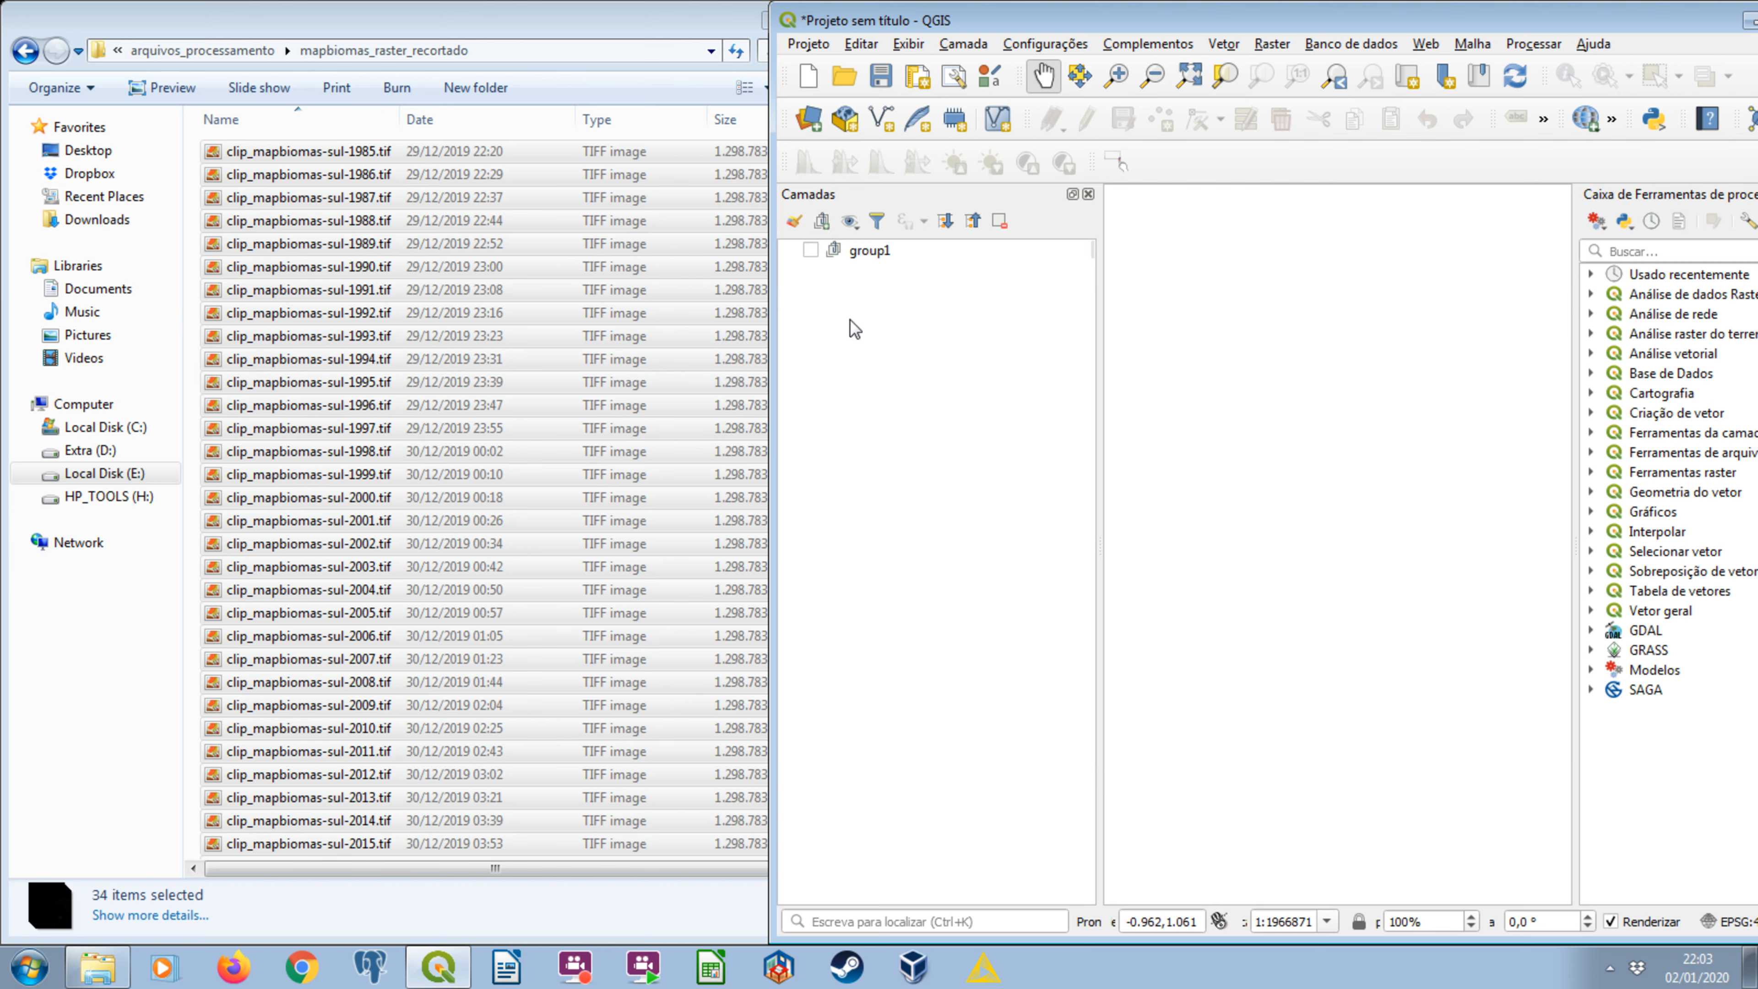
pyautogui.click(871, 251)
pyautogui.moveTo(297, 340); pyautogui.dragTo(878, 249)
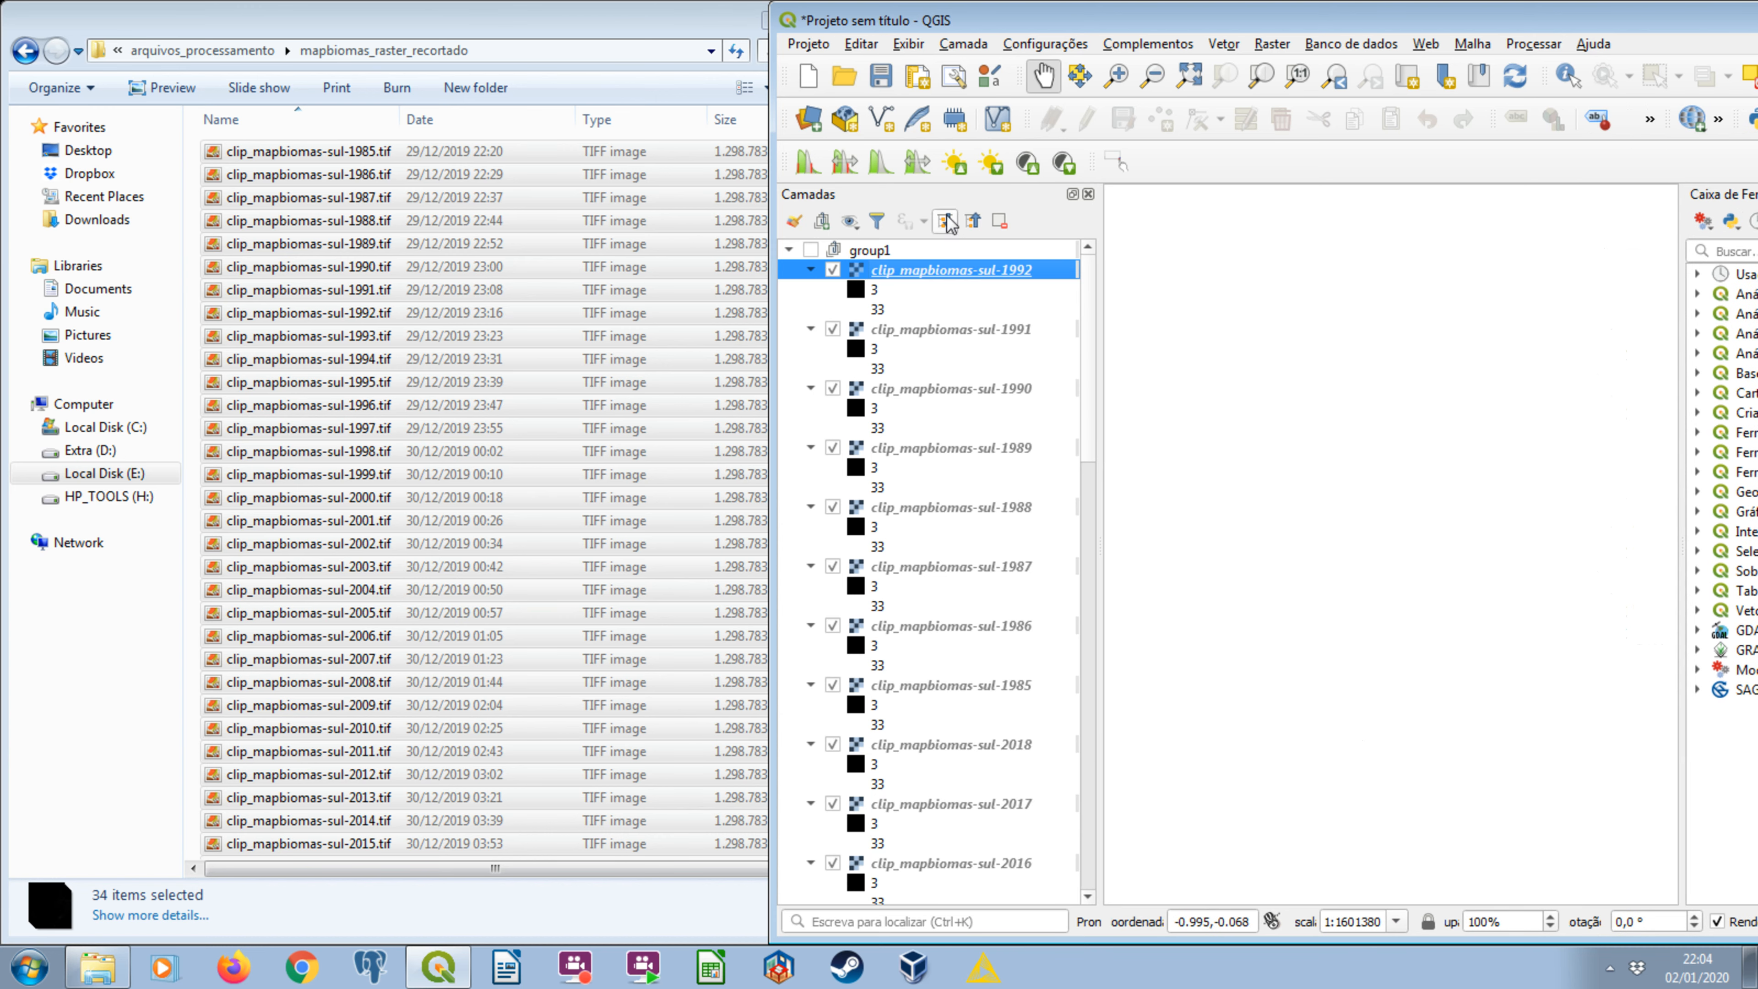
pyautogui.click(974, 221)
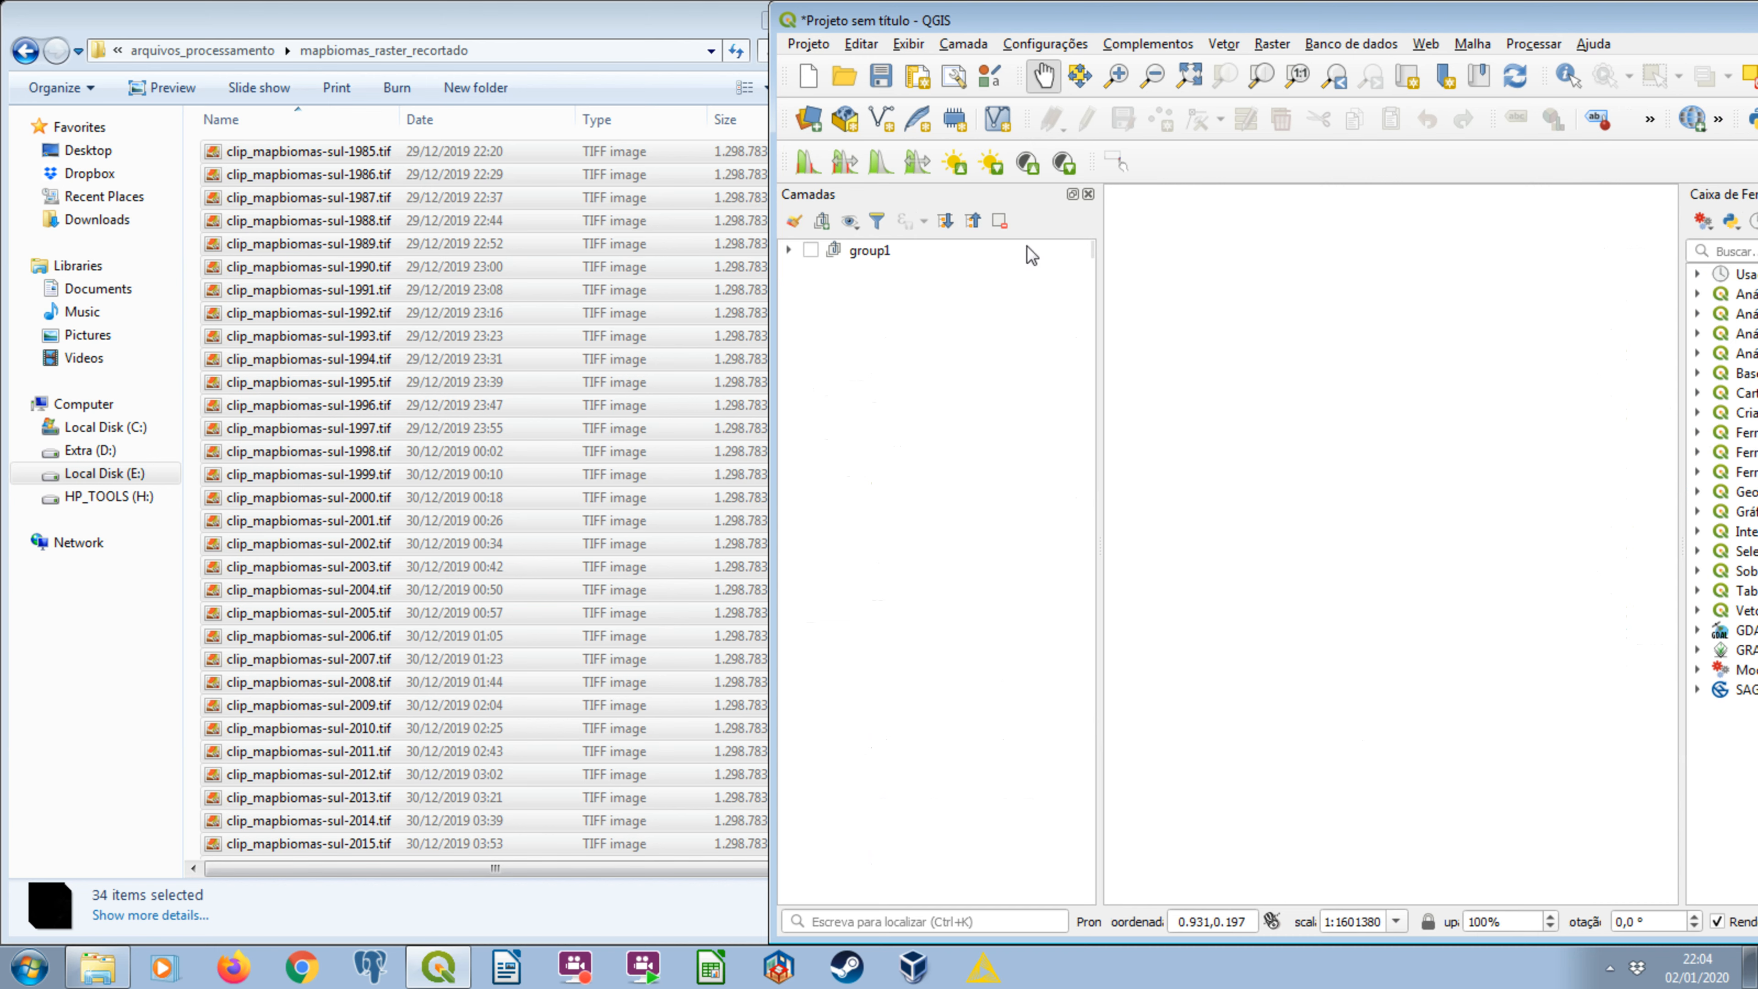
pyautogui.click(789, 250)
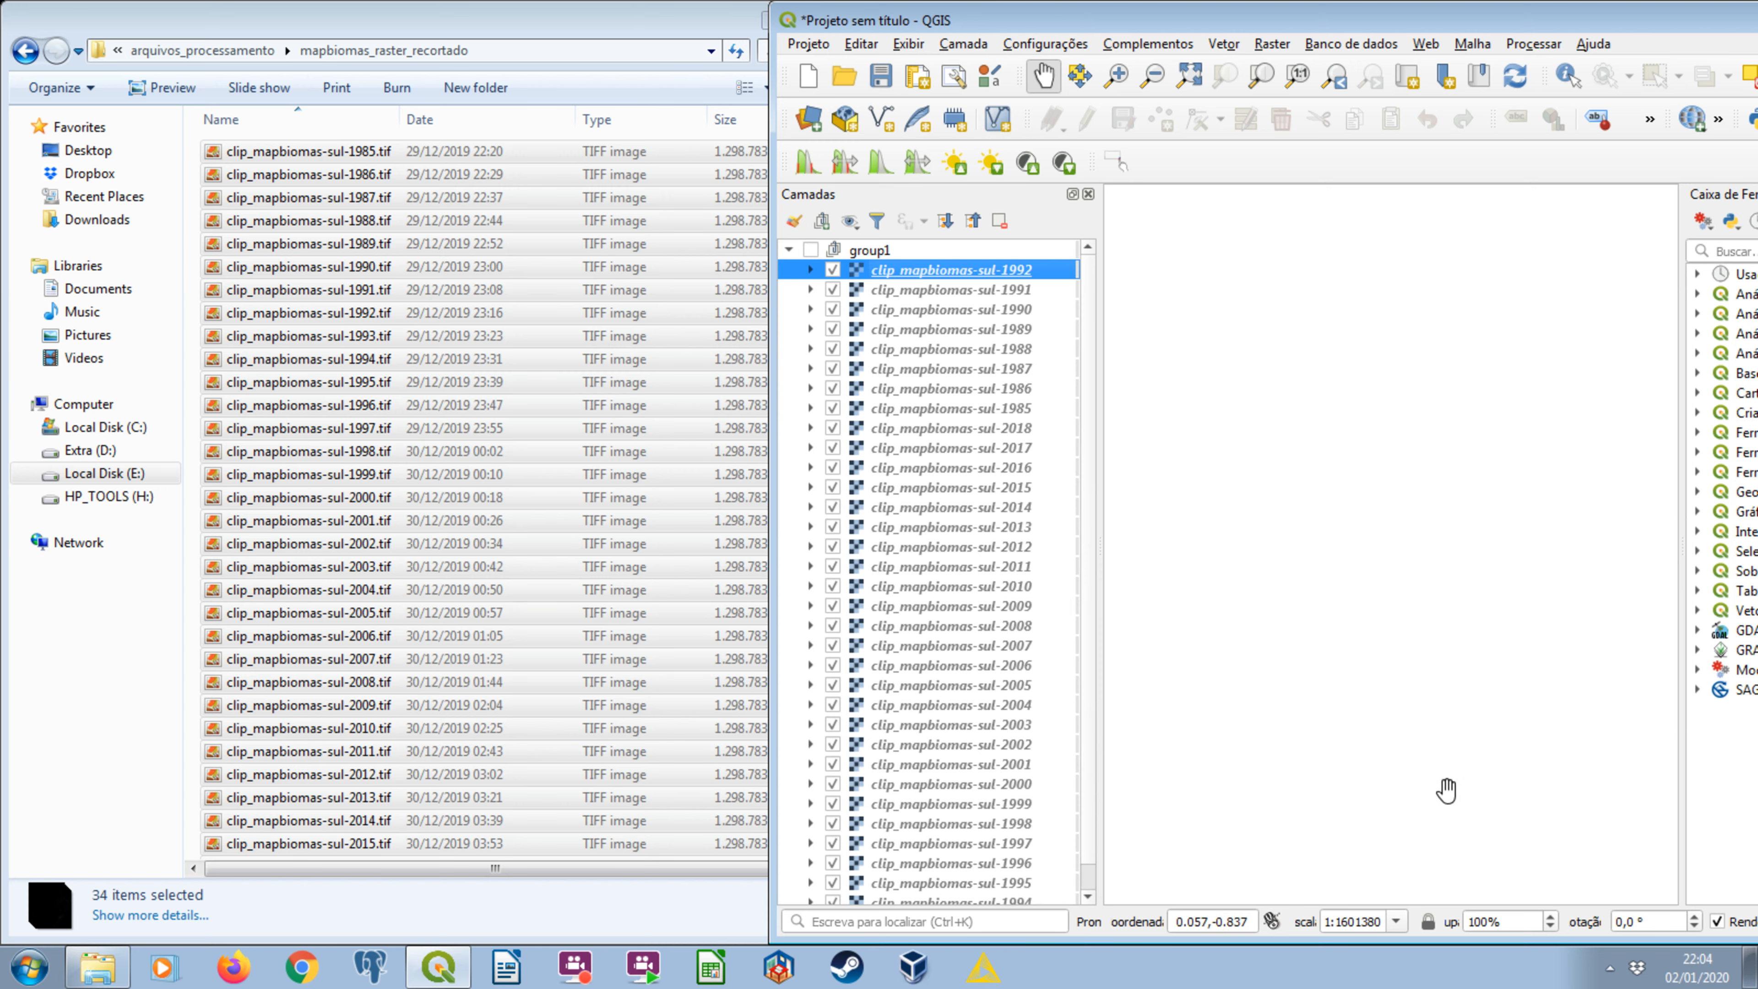
# Add vetor_ucs_dissolvidas_4326.gpkg from the arquivos_processamento folder to the hidden layer group.
pyautogui.click(23, 56)
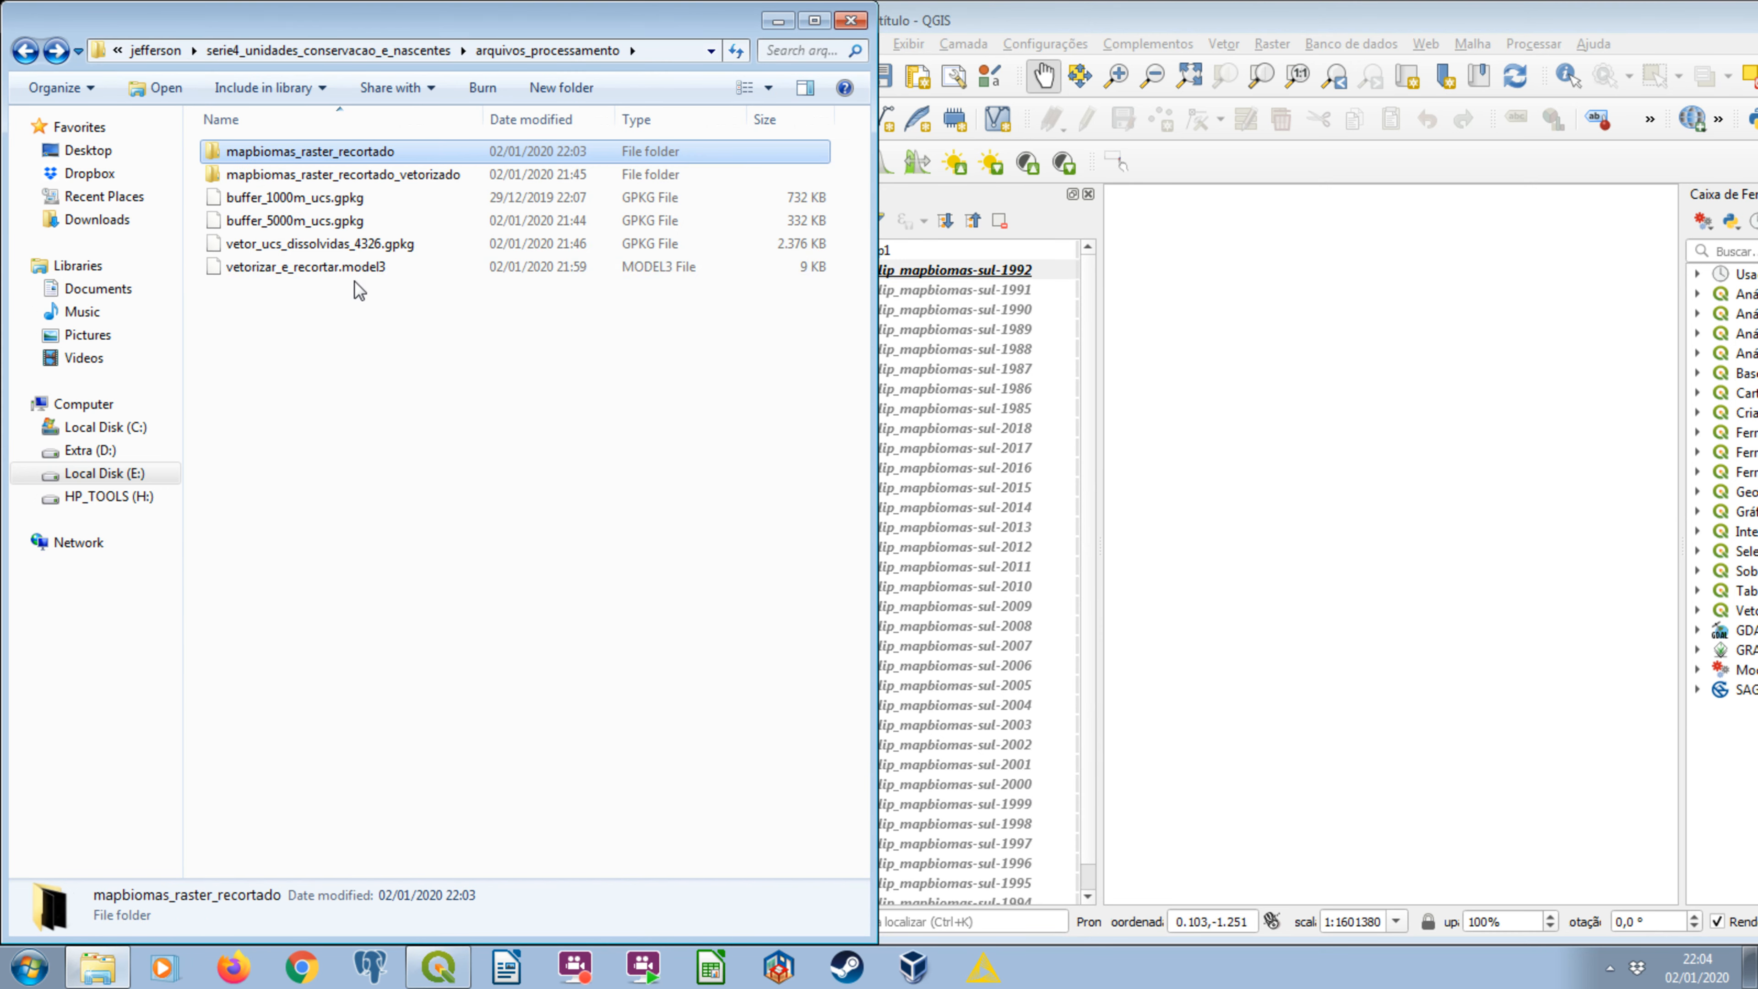
pyautogui.click(270, 246)
pyautogui.moveTo(270, 246); pyautogui.dragTo(1000, 288)
pyautogui.click(1156, 19)
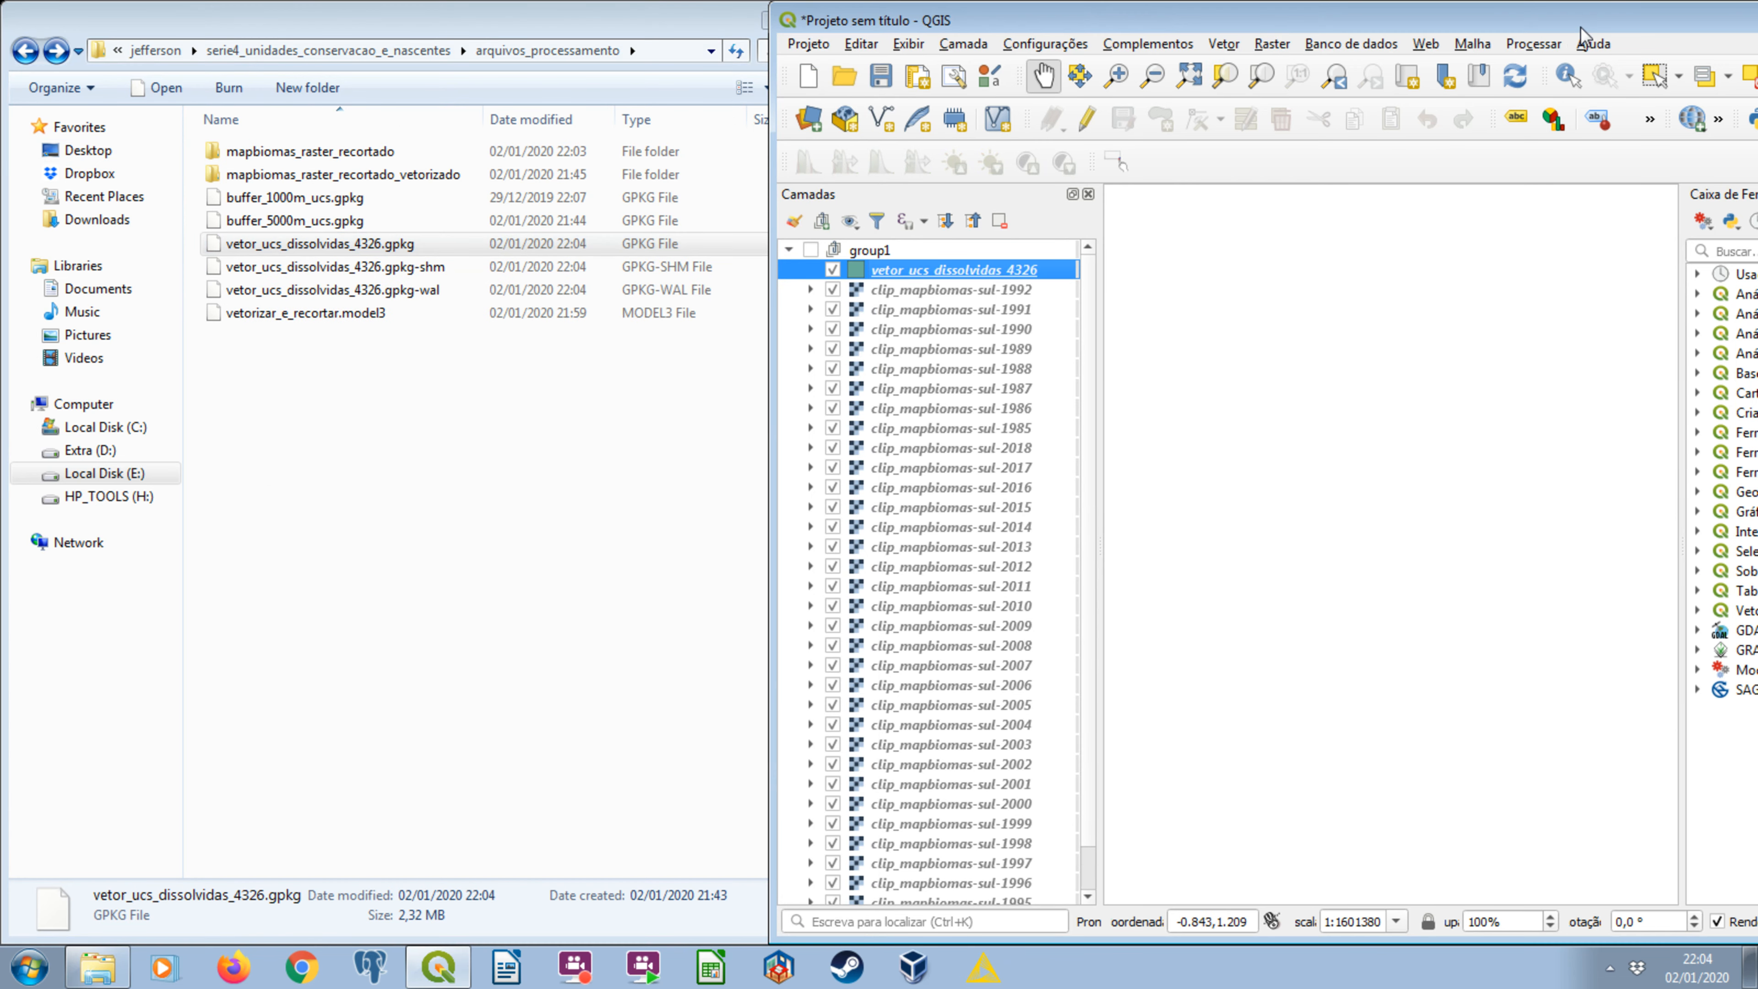
# Maximize the QGIS window and widen its layer list to give the layer names more room.
pyautogui.moveTo(1561, 24); pyautogui.dragTo(1005, 91)
pyautogui.click(1371, 86)
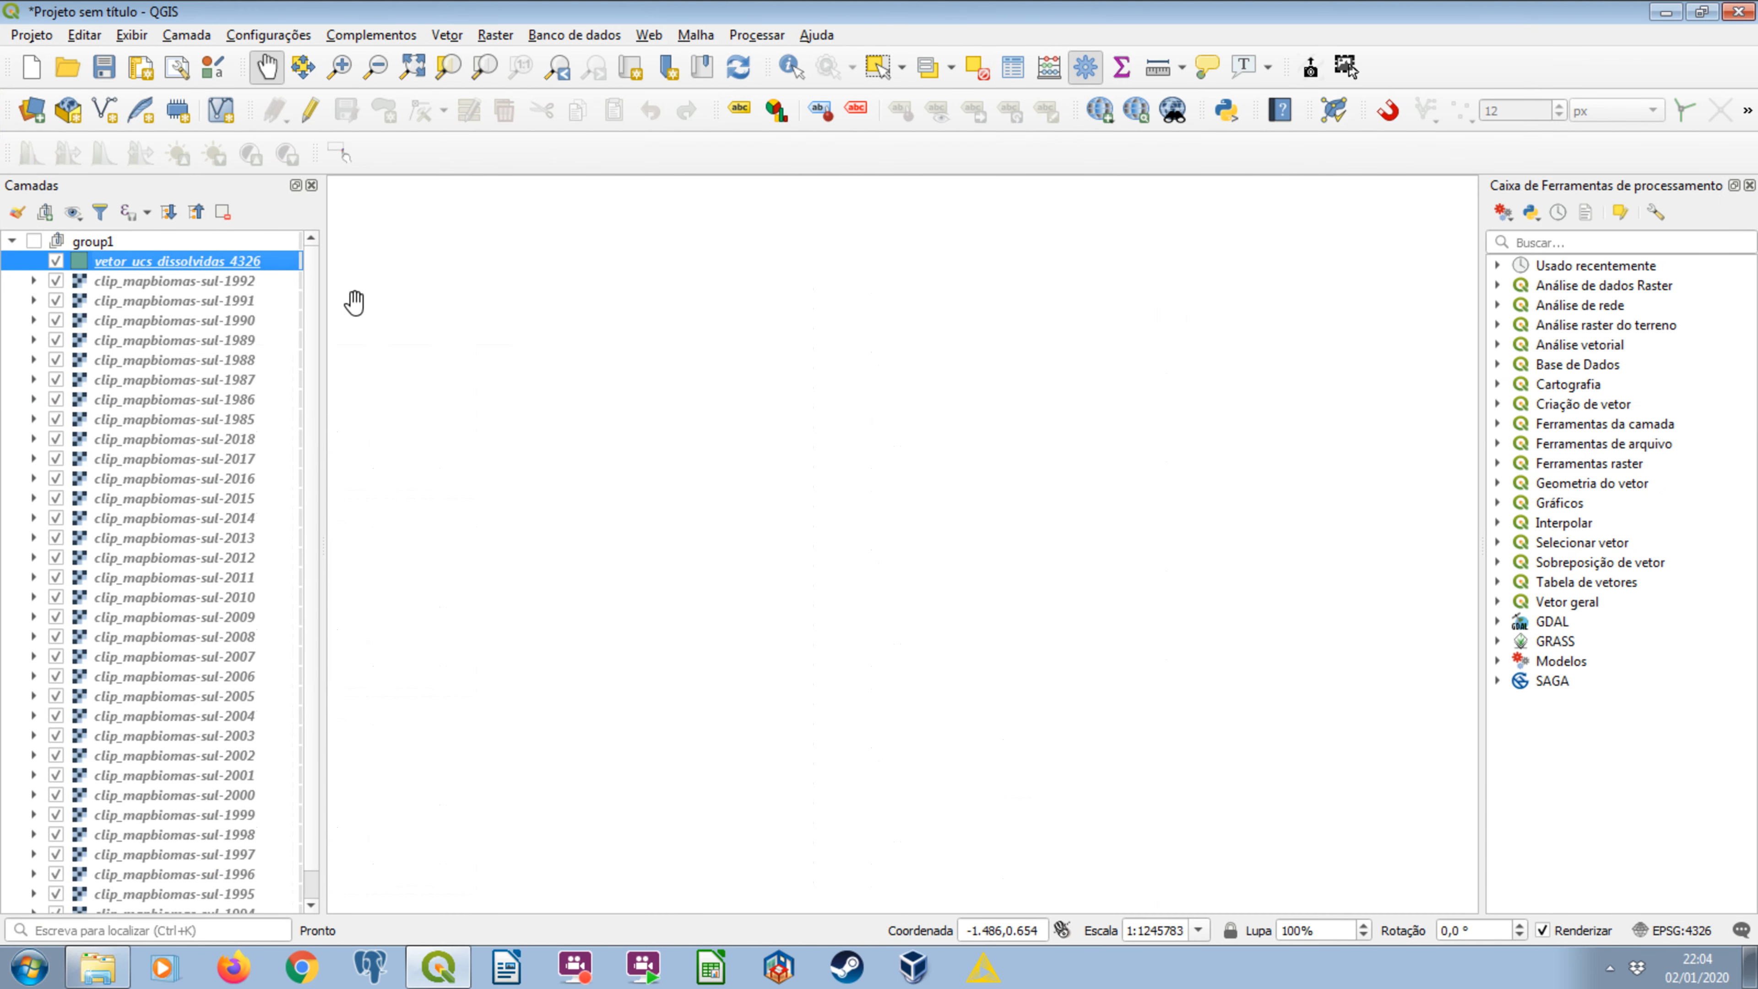
pyautogui.moveTo(326, 292); pyautogui.dragTo(519, 277)
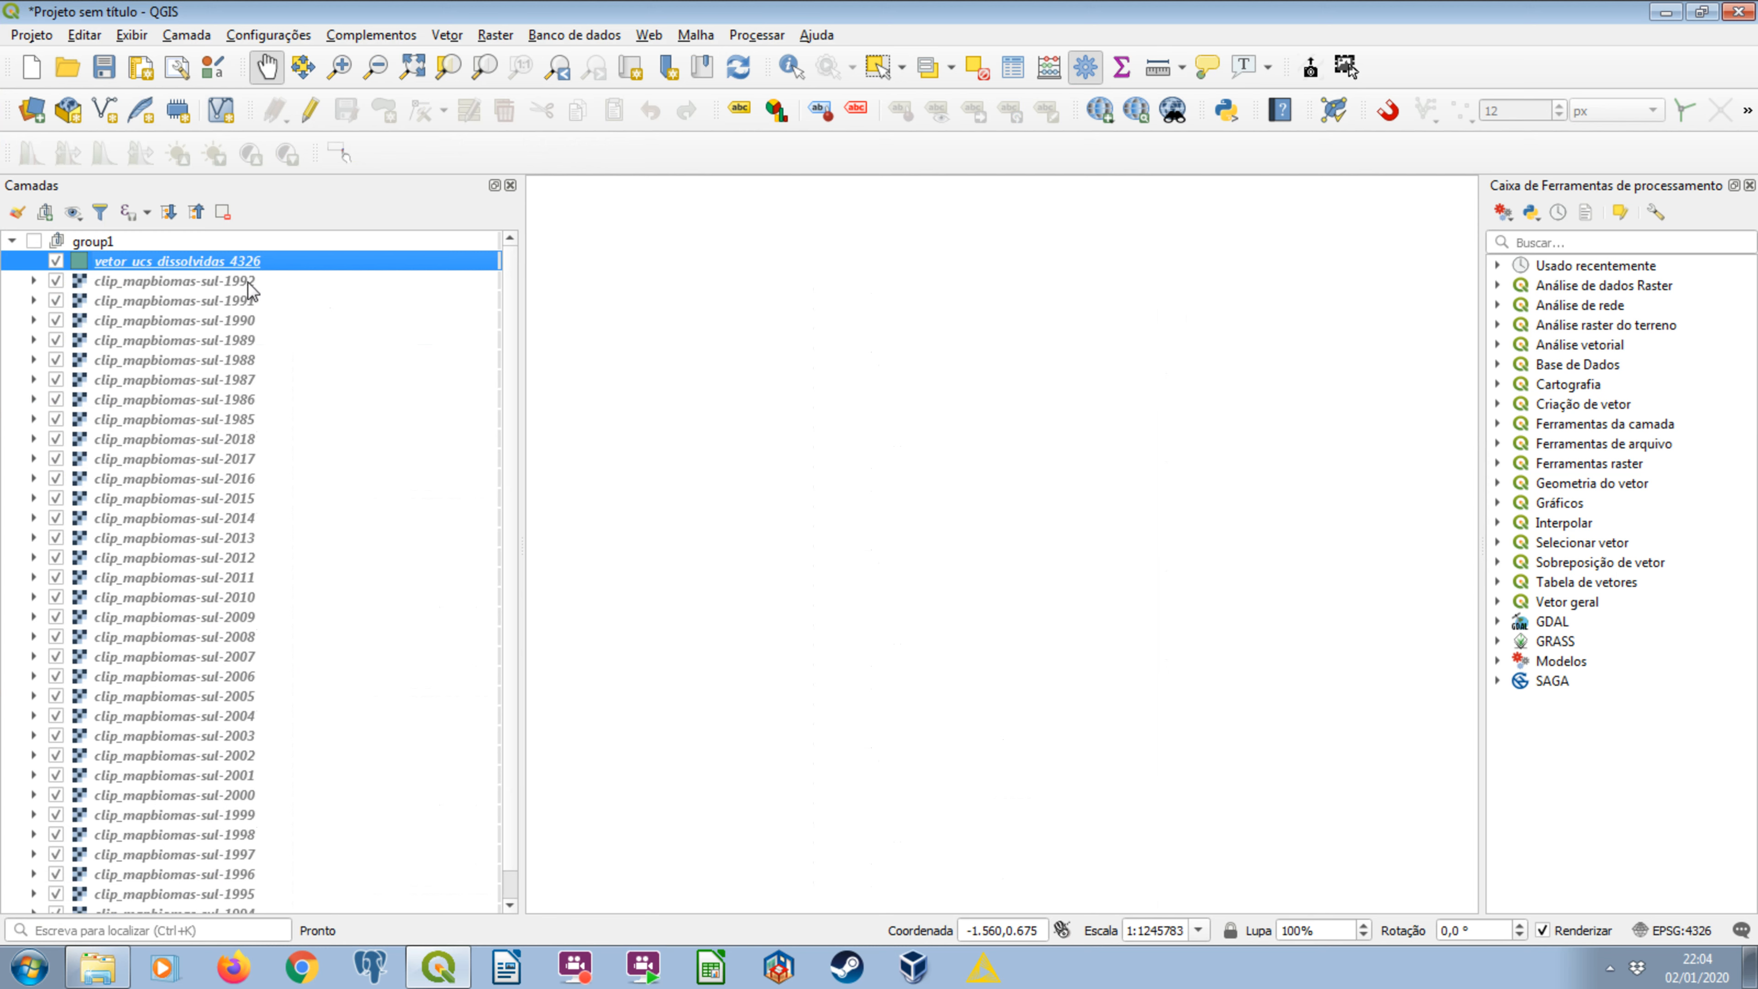
# Review the clipped raster layers and the vetor_ucs_dissolvidas_4326 mask layer in the group.
pyautogui.click(241, 284)
pyautogui.scroll(-1, 246, 308)
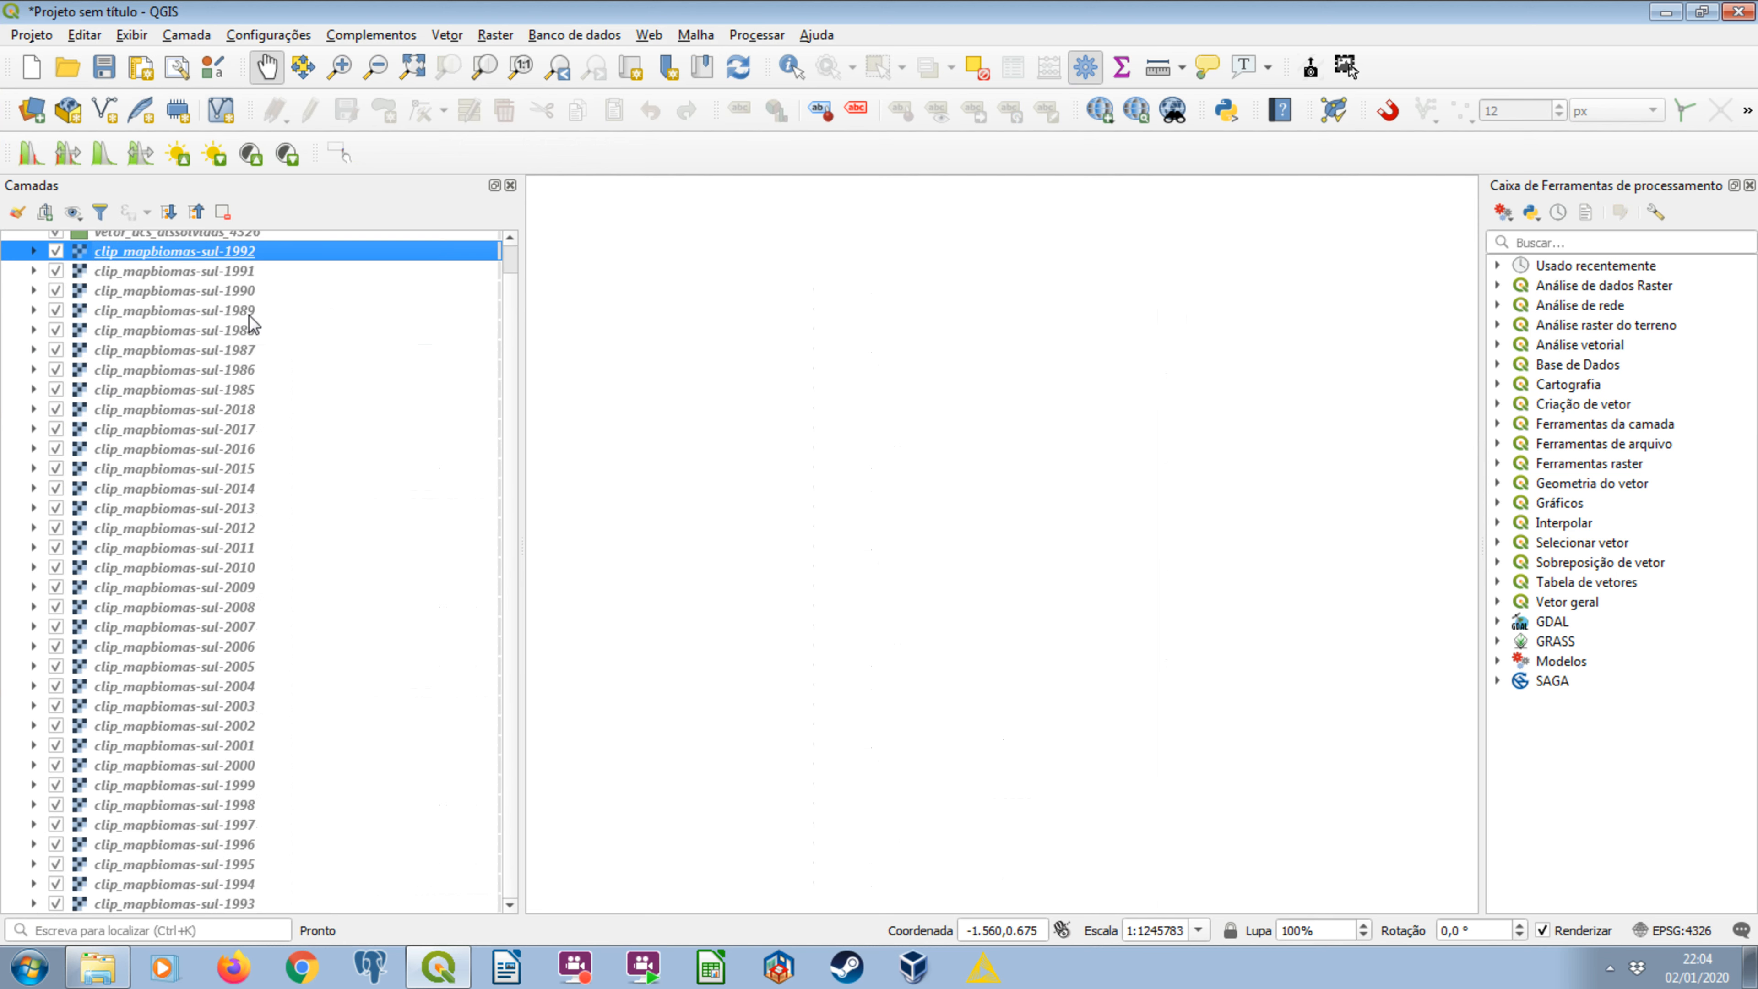
pyautogui.scroll(1, 257, 897)
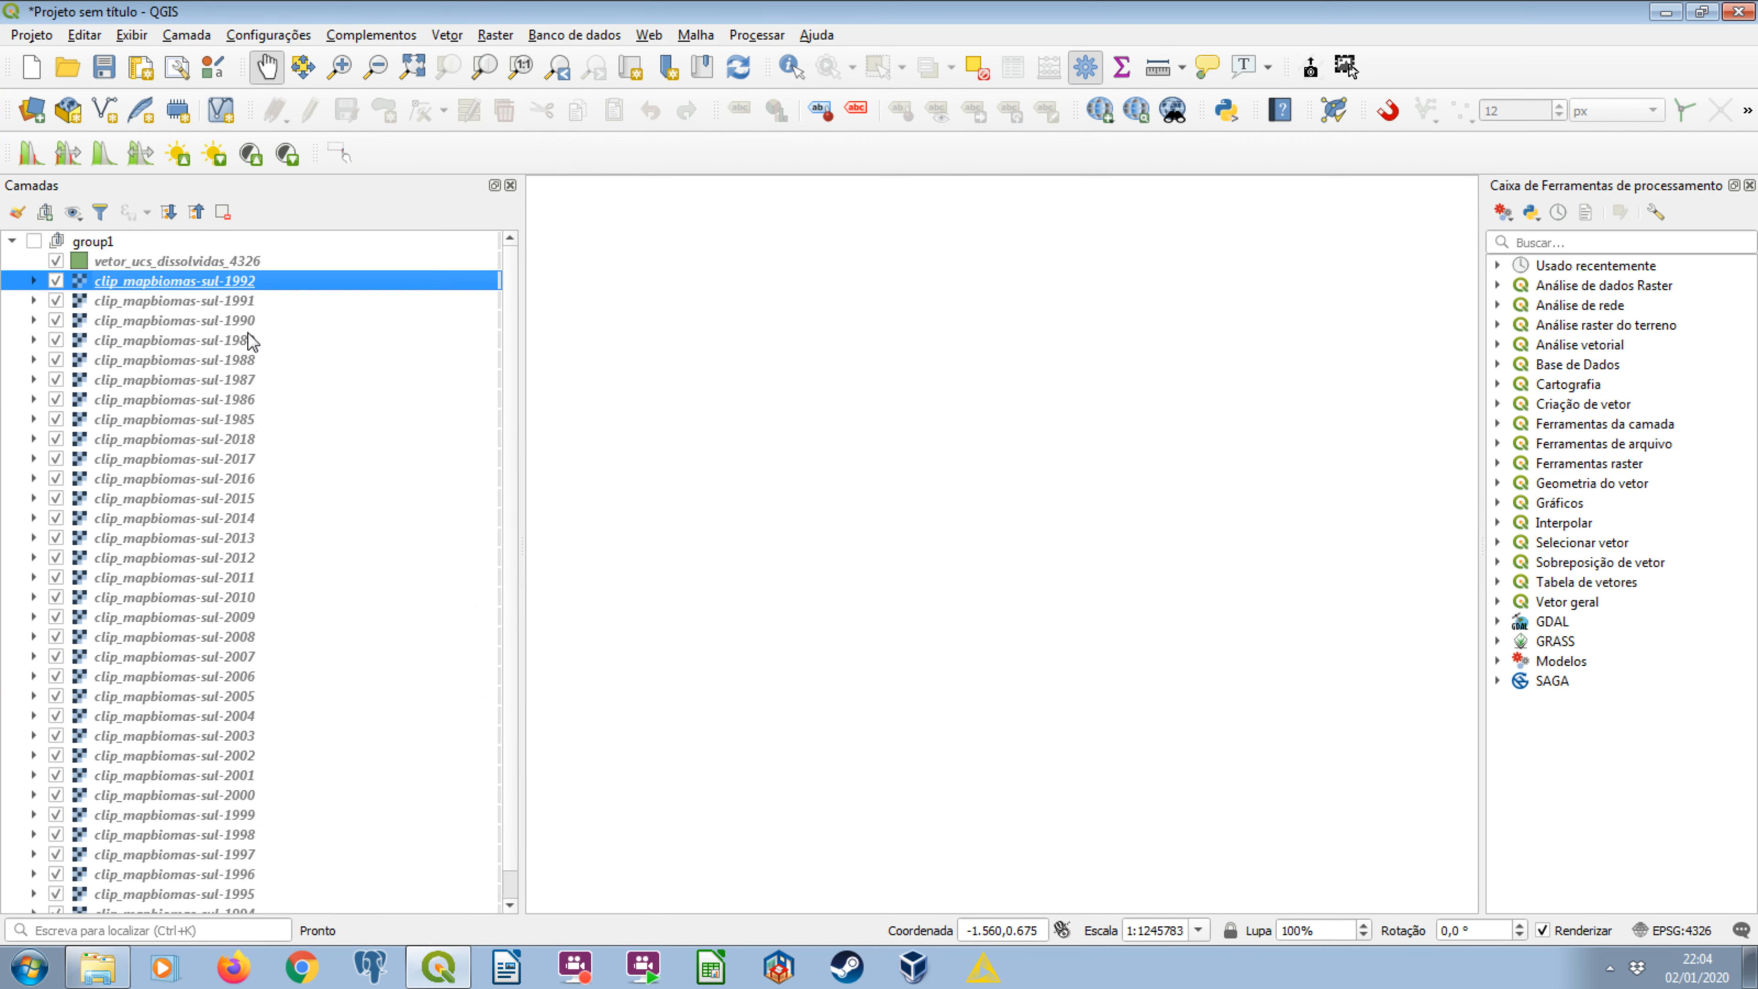
pyautogui.click(245, 261)
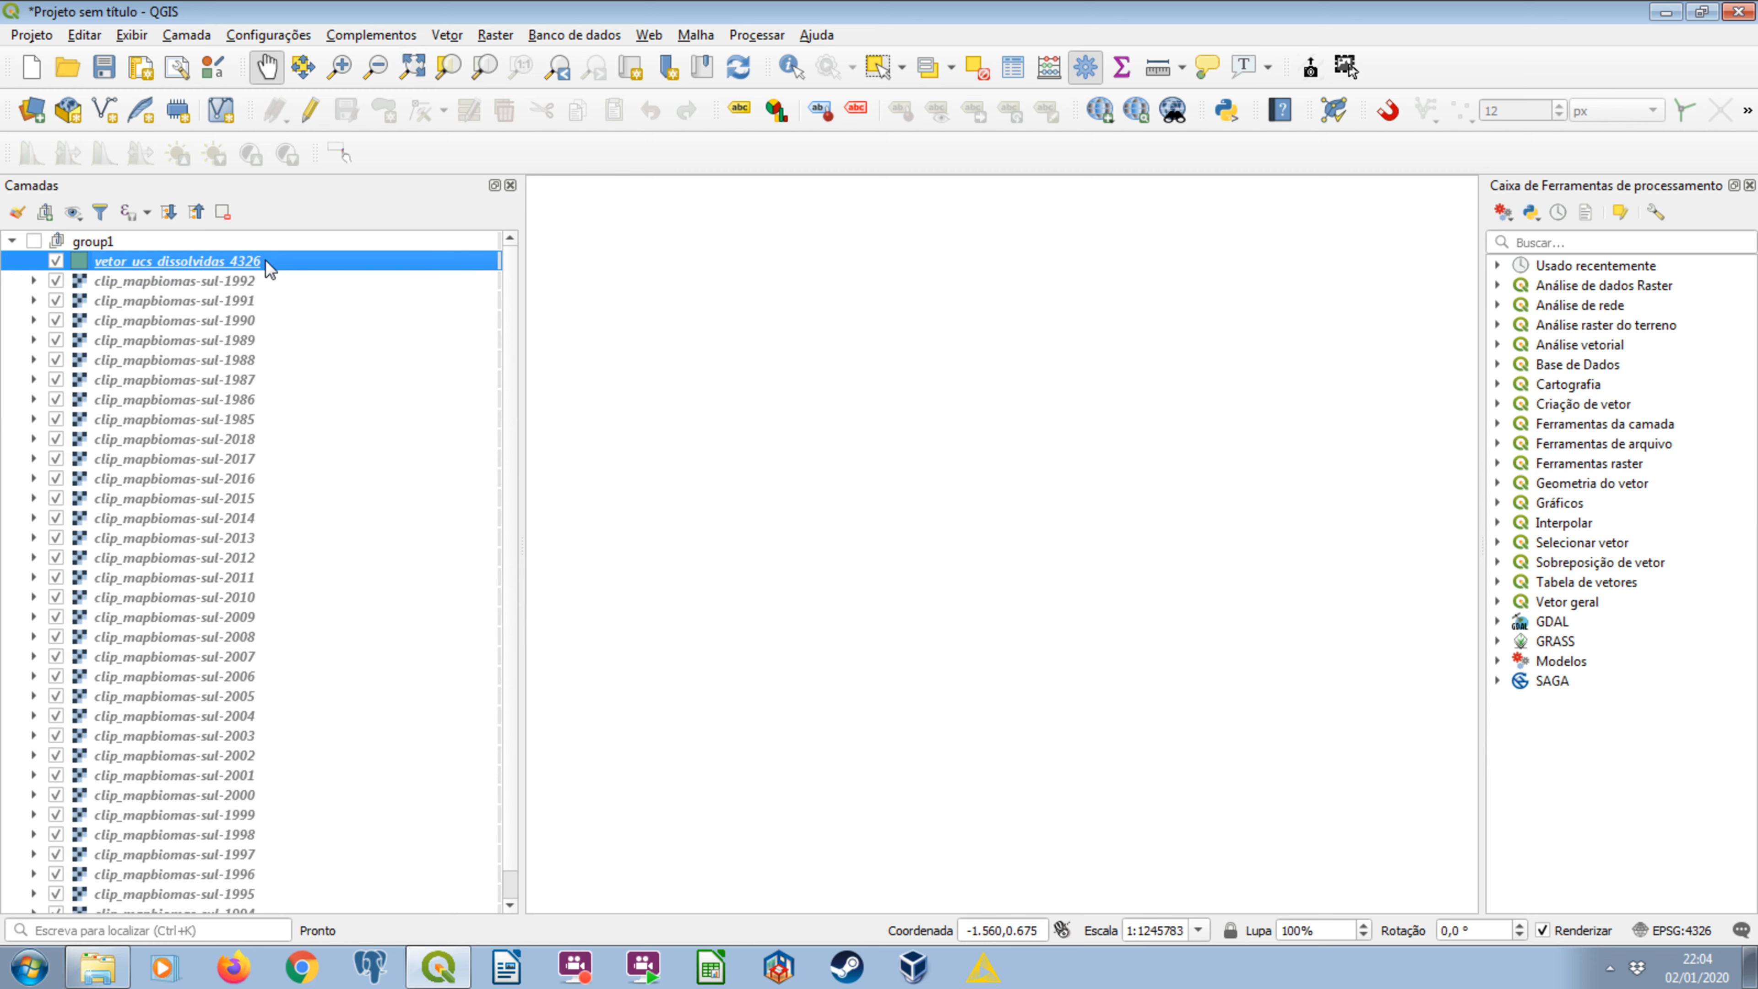
pyautogui.click(221, 281)
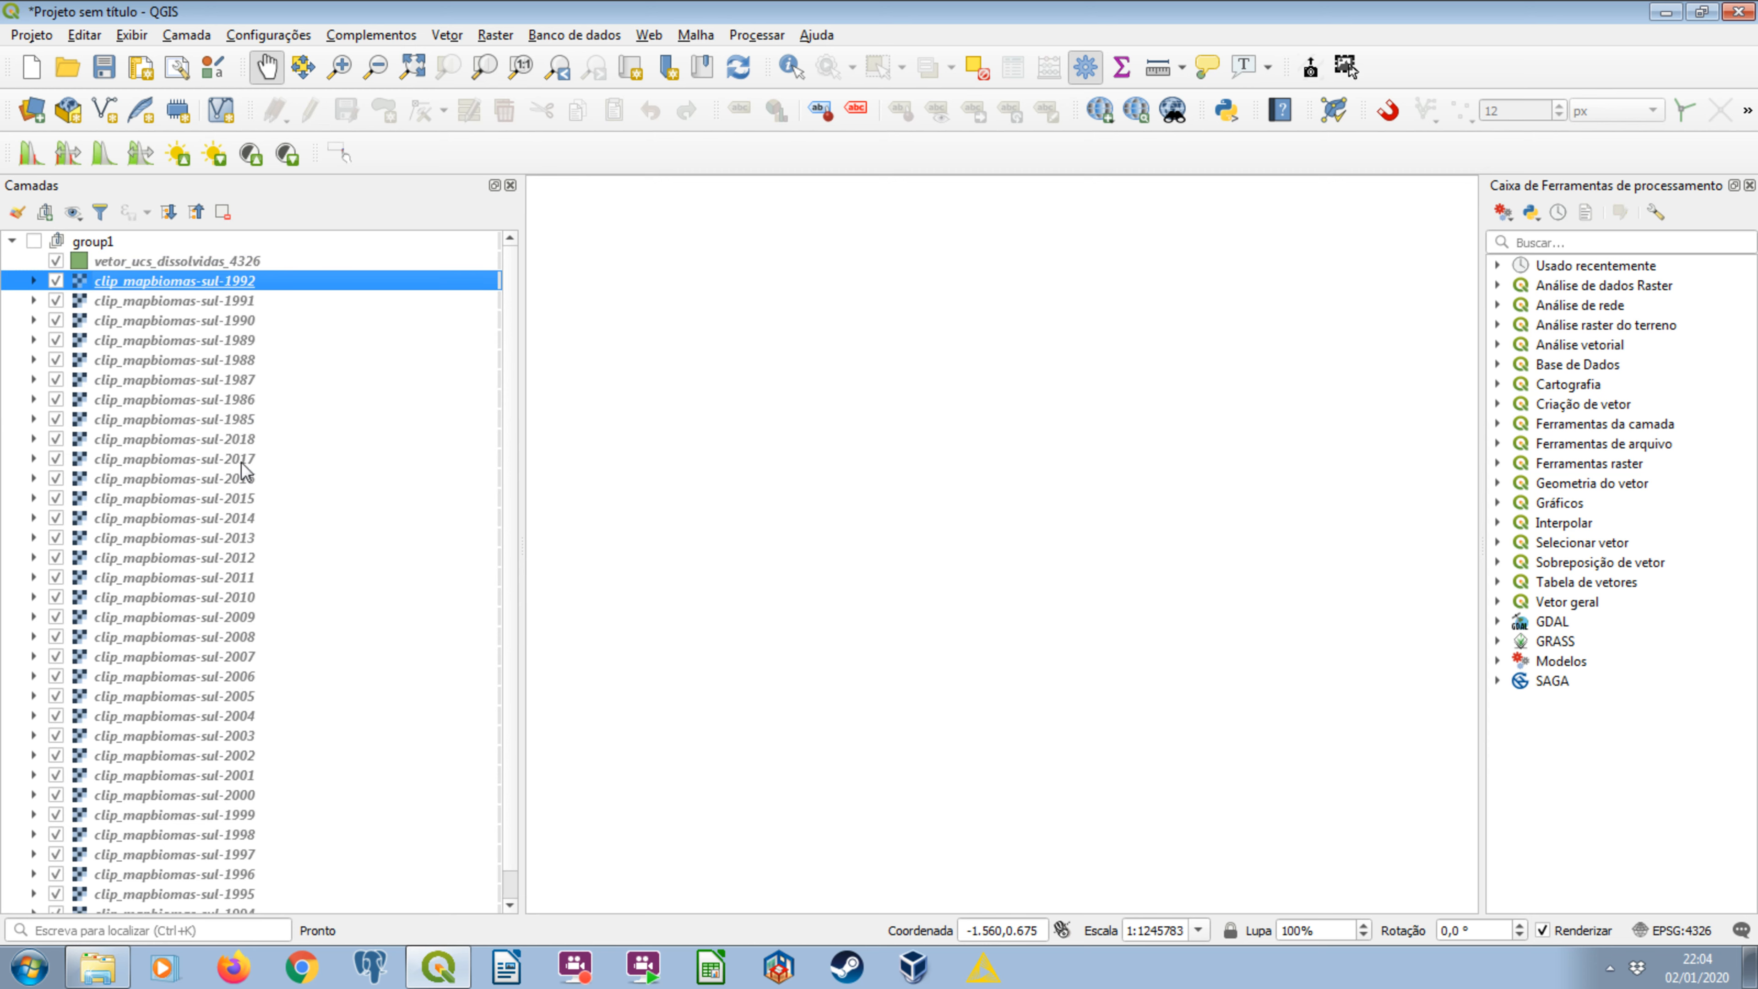
# Open the vetorizar_e_recortar model from the mapbiomas_ucs group as a batch process.
pyautogui.click(1497, 661)
pyautogui.click(1519, 678)
pyautogui.rightClick(1592, 694)
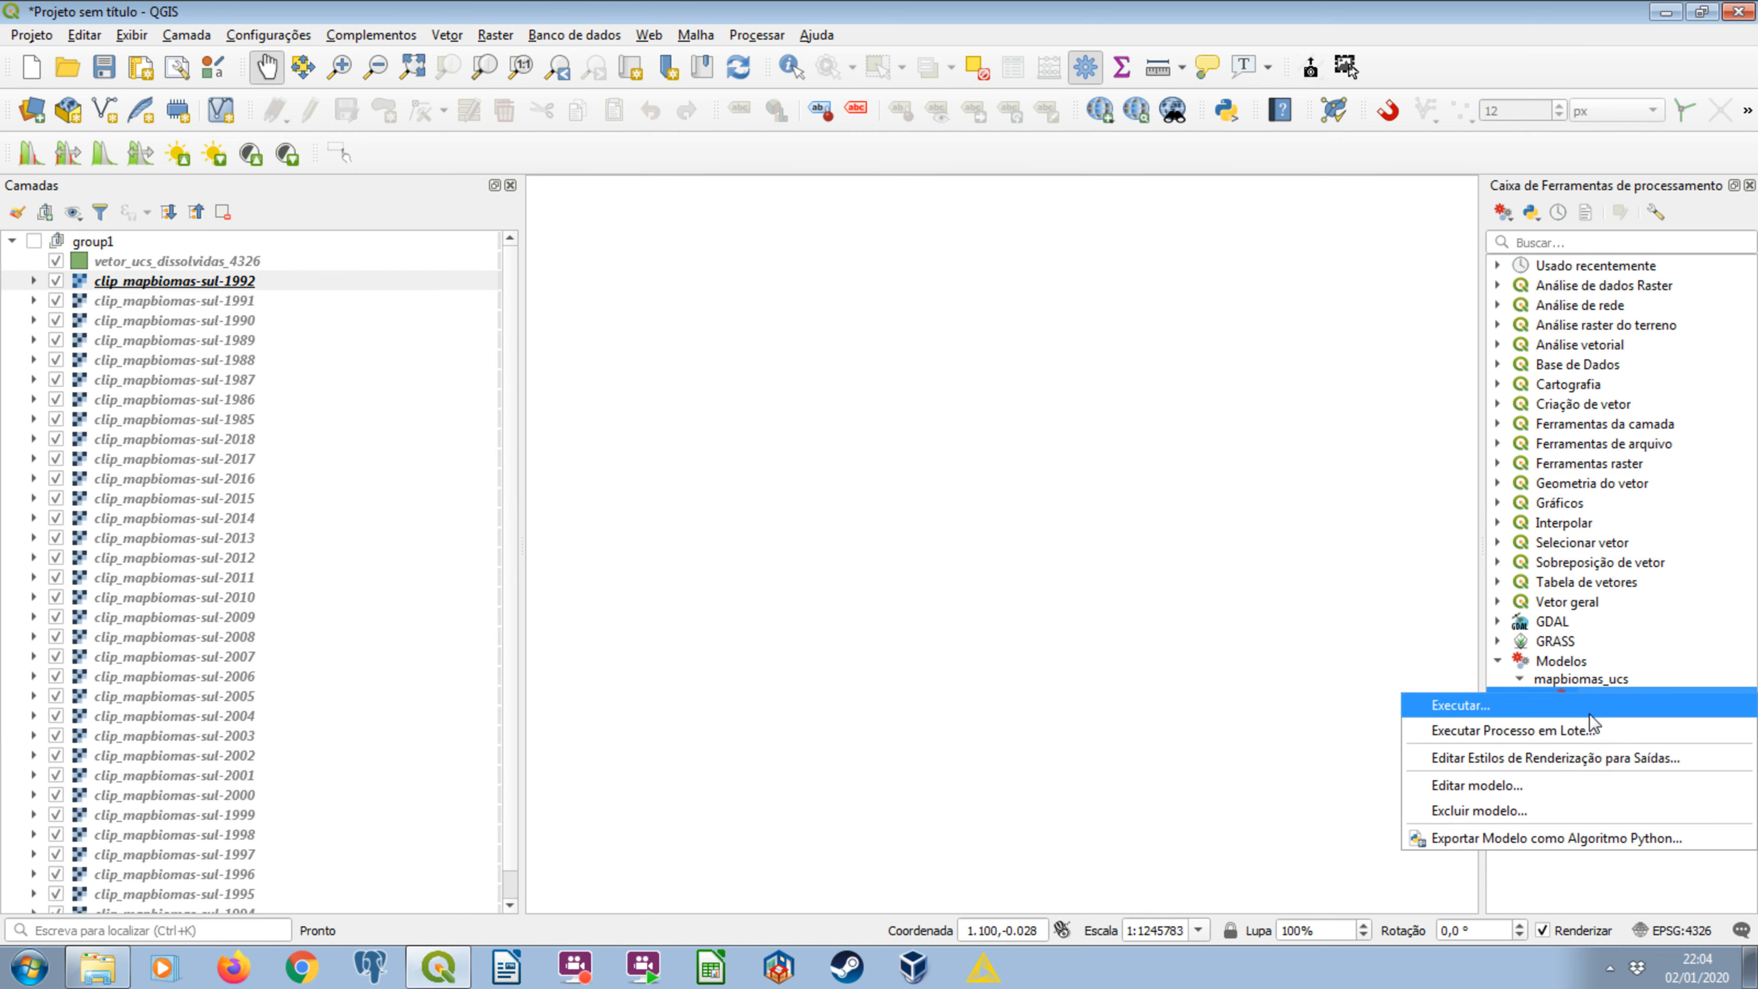
pyautogui.click(1585, 732)
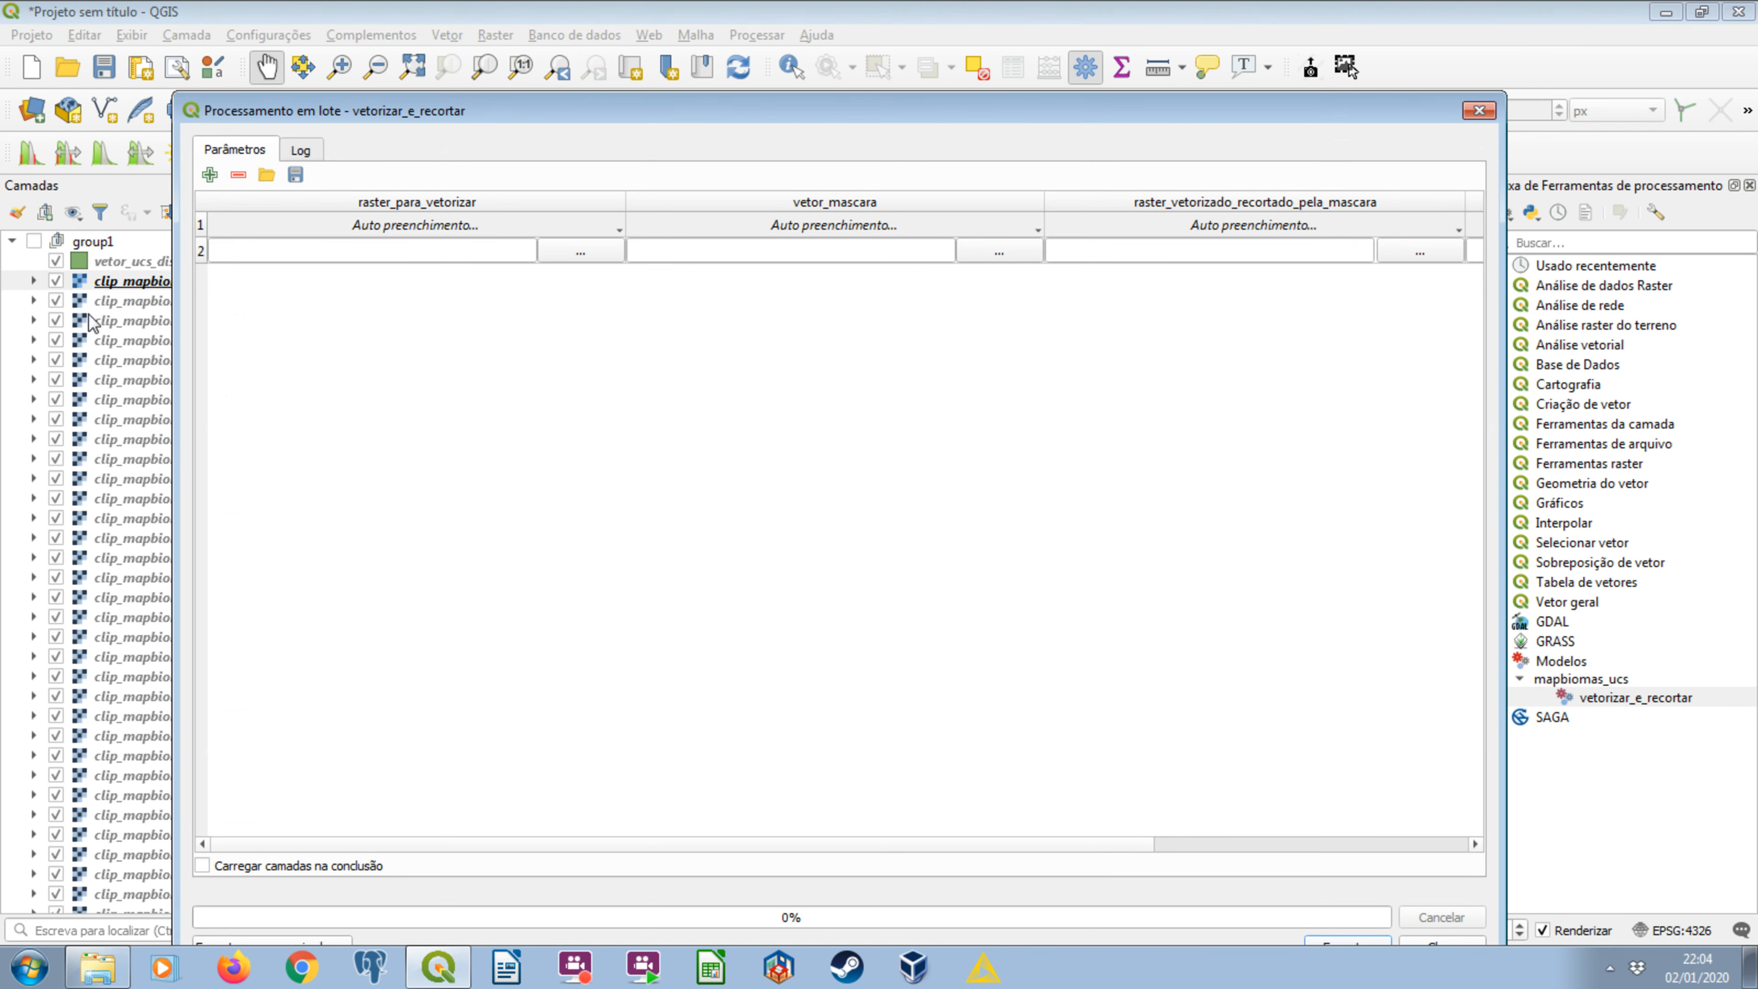
# Fill the raster_para_vetorizar column with all the clip_mapbiomas-sul rasters from the open layers.
pyautogui.click(553, 256)
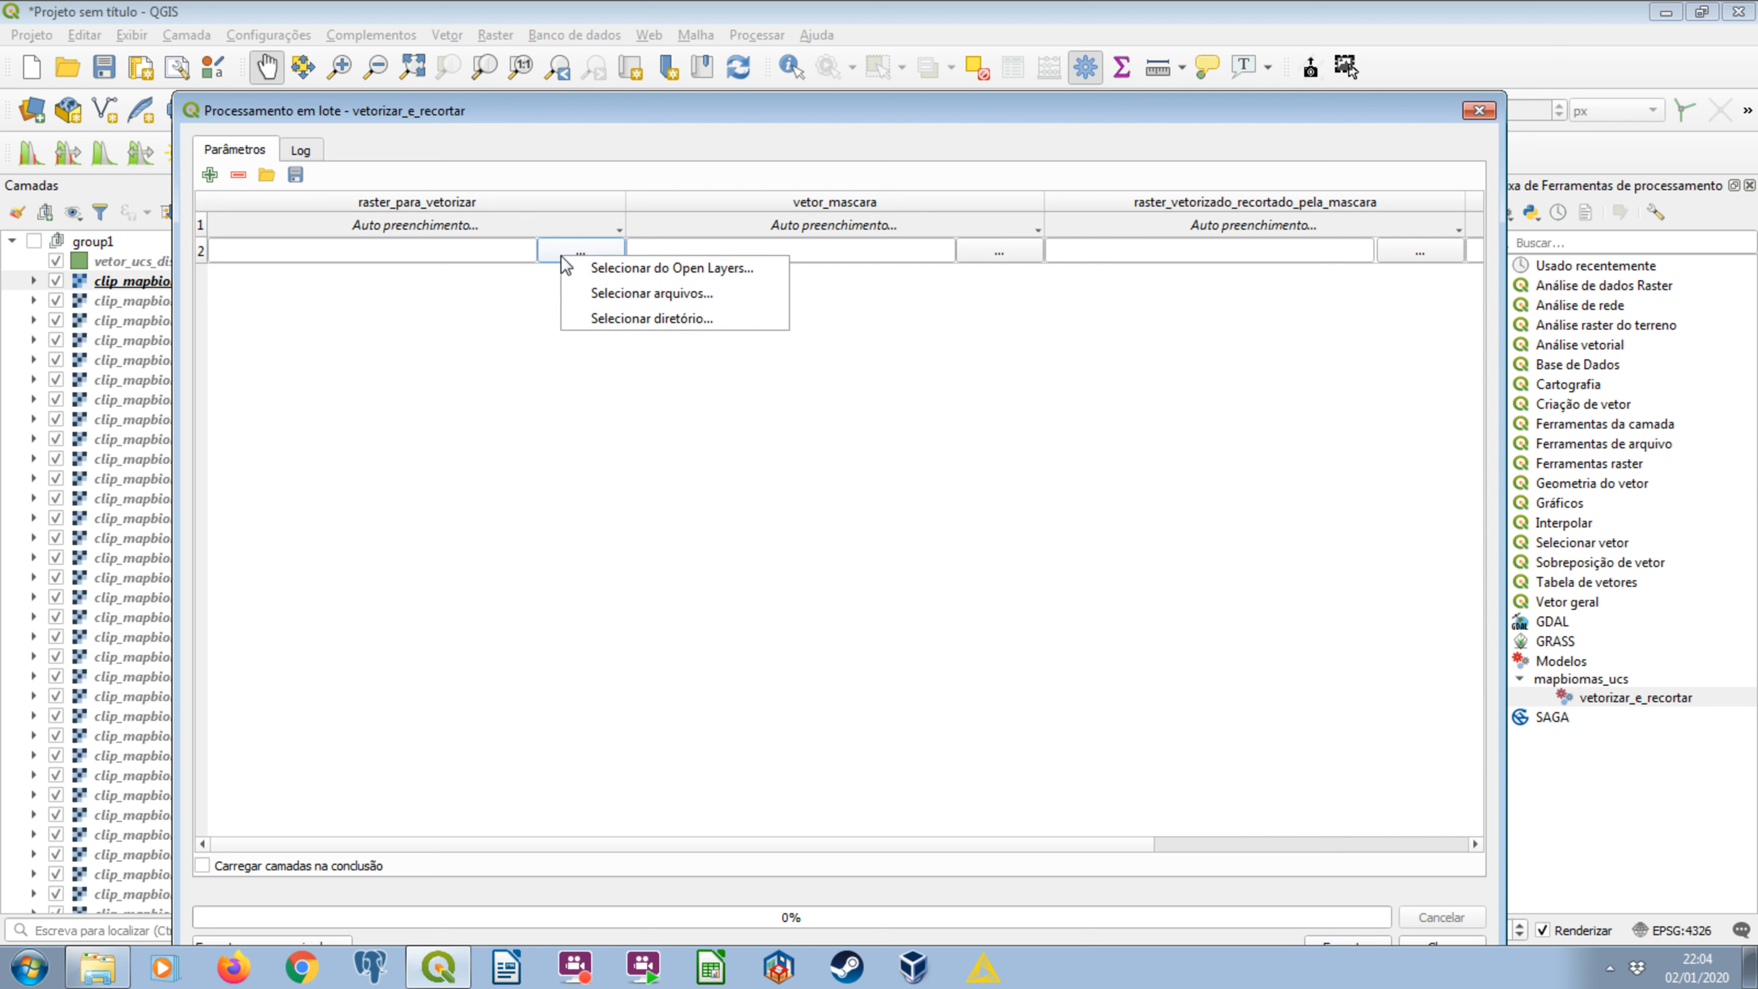
pyautogui.click(667, 270)
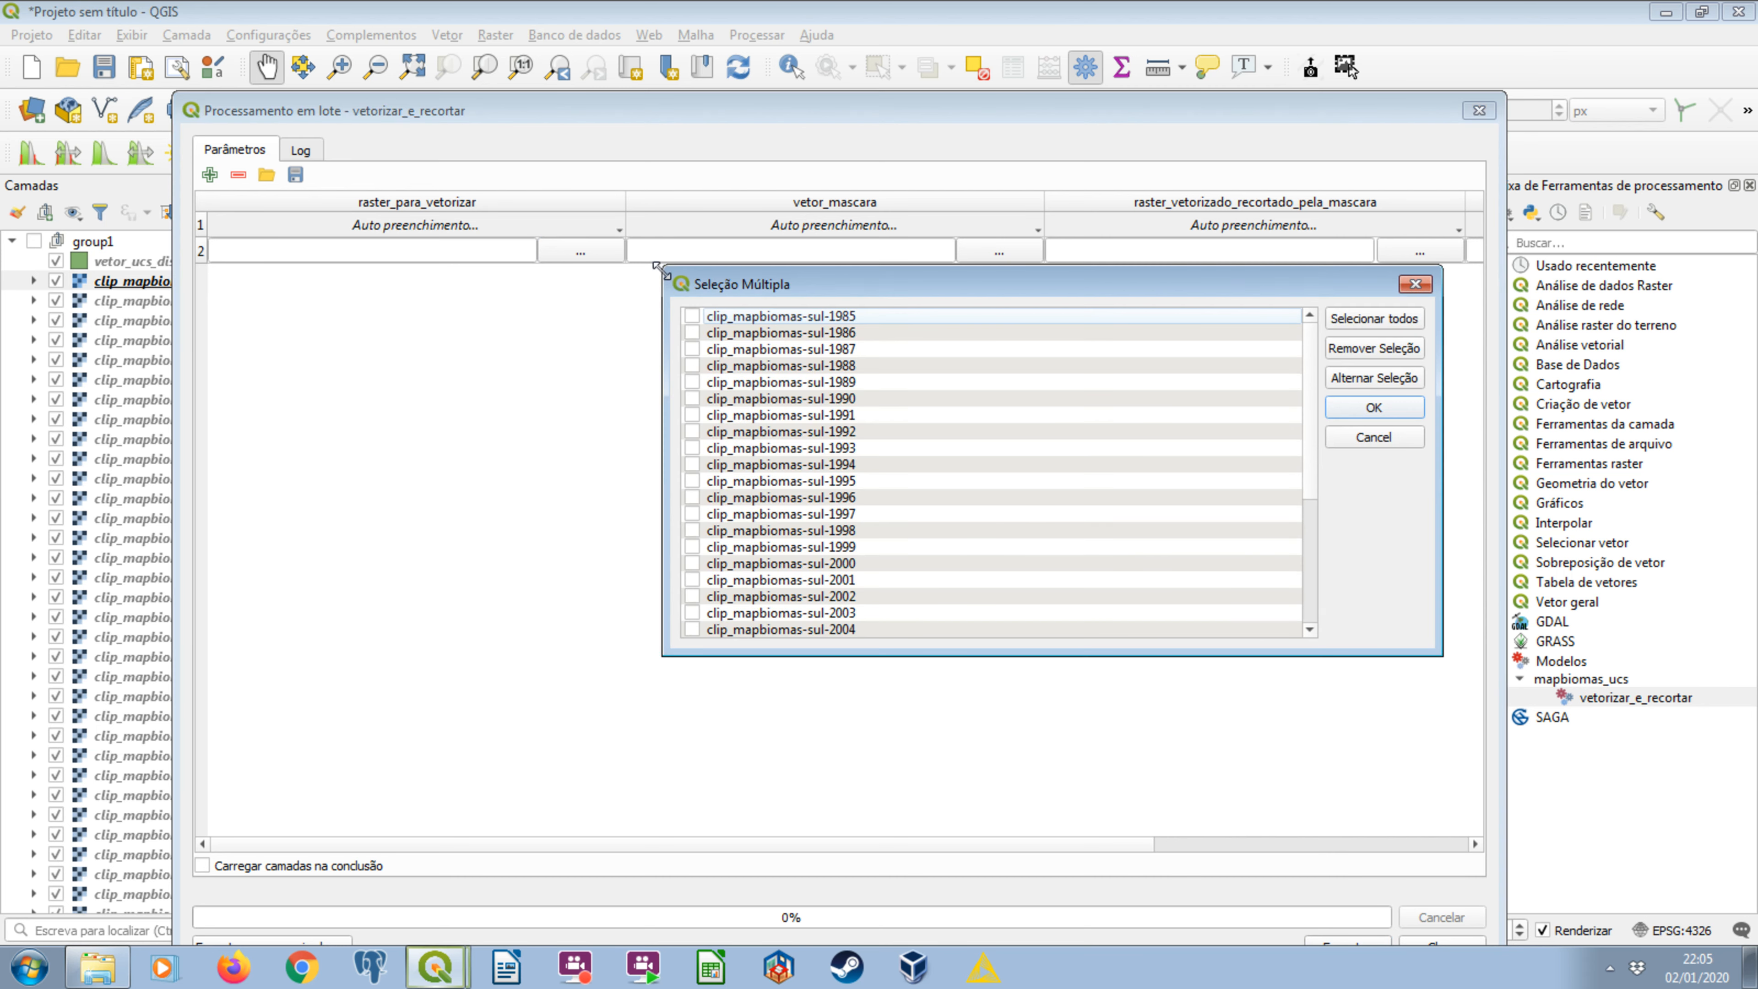
pyautogui.click(1367, 319)
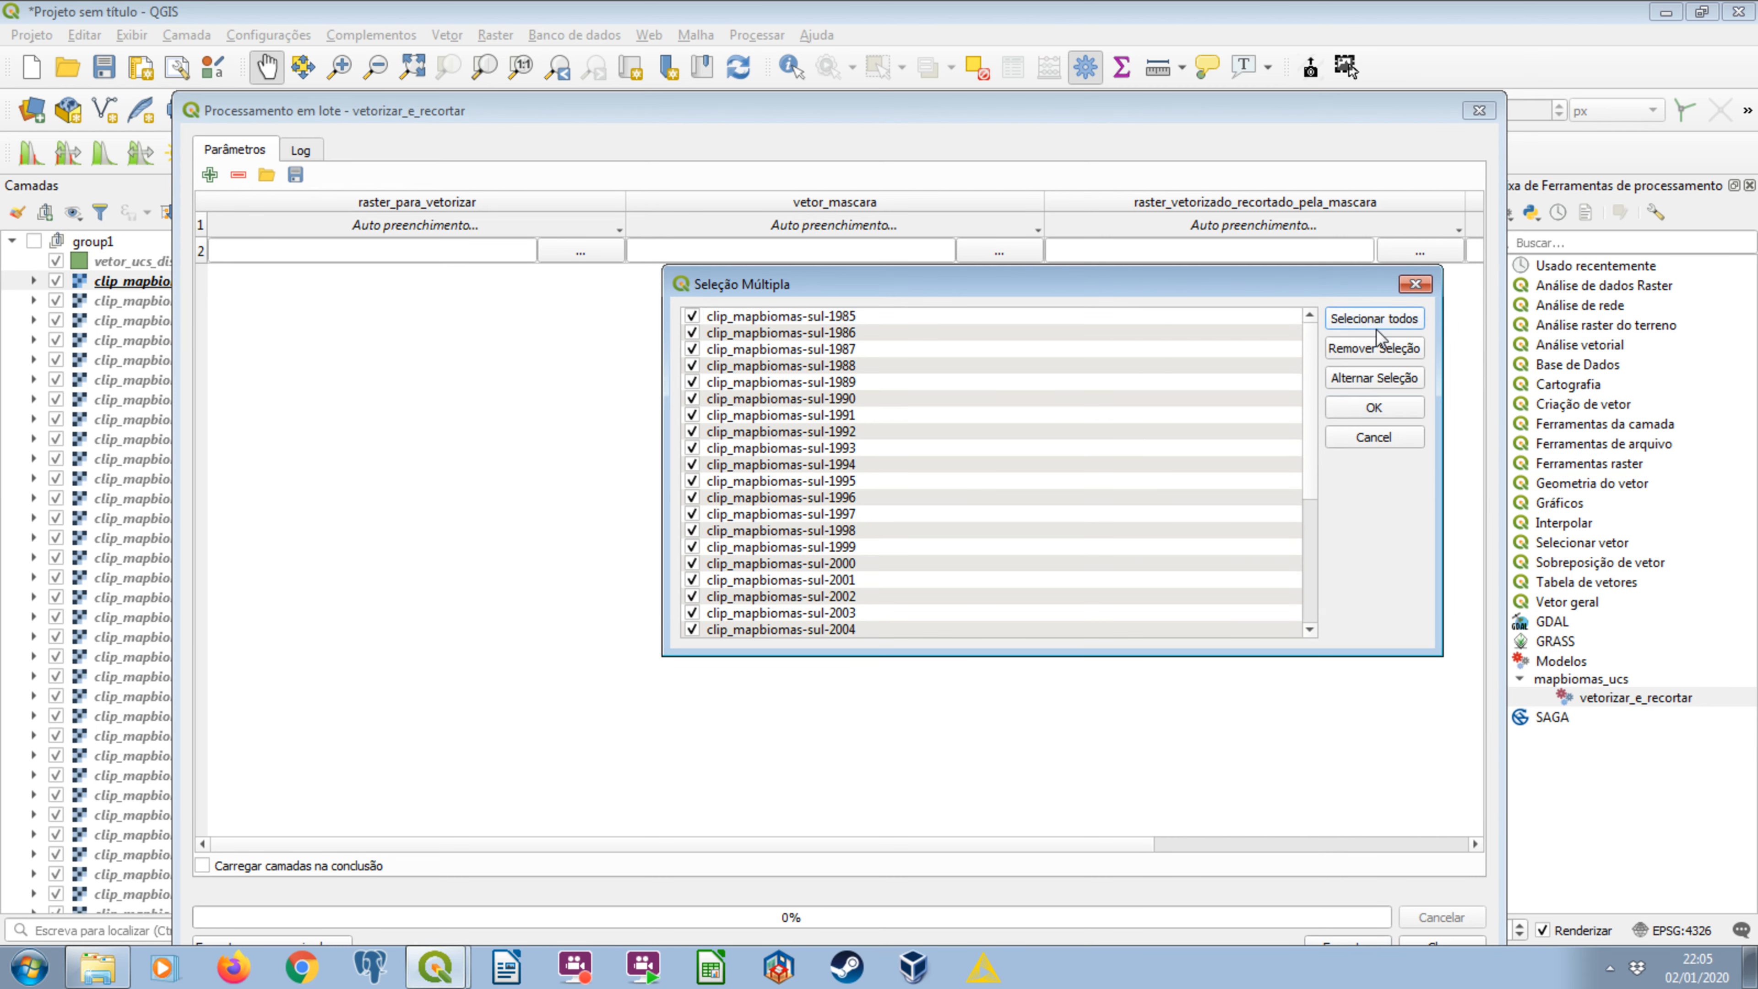
pyautogui.click(1393, 407)
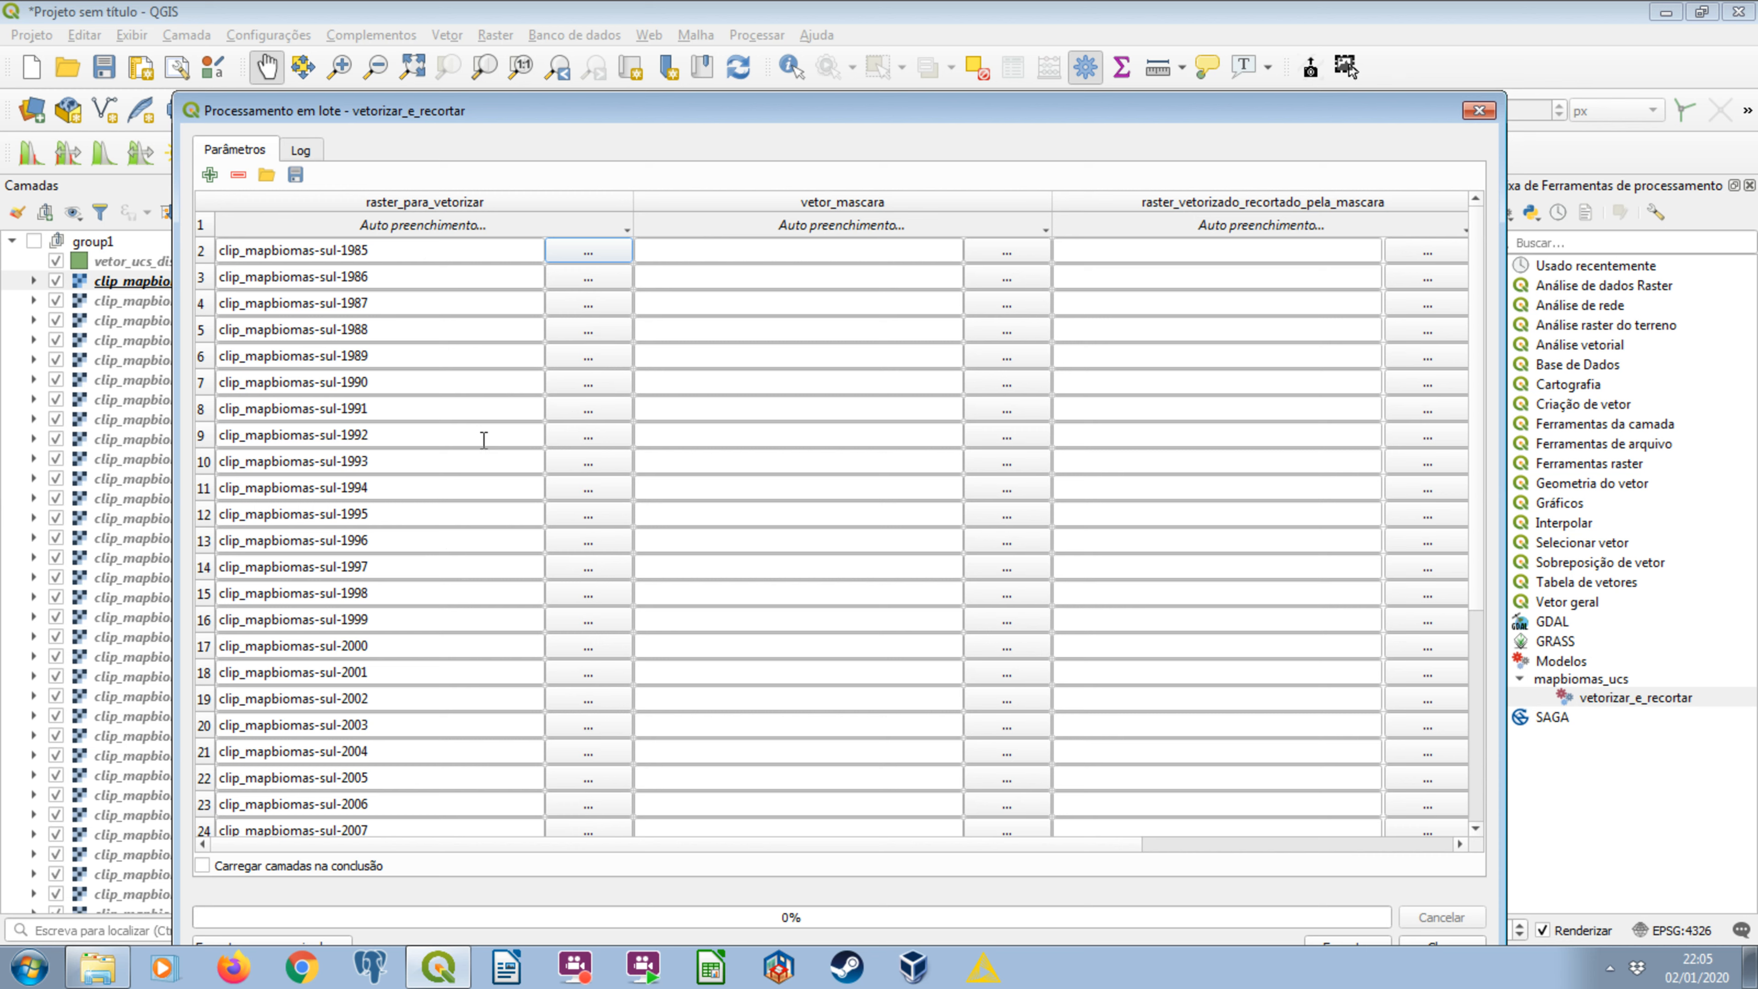
# Fill the vetor_mascara column for every row with the vetor_ucs_dissolvidas_4326 layer from the open layers.
pyautogui.click(1006, 252)
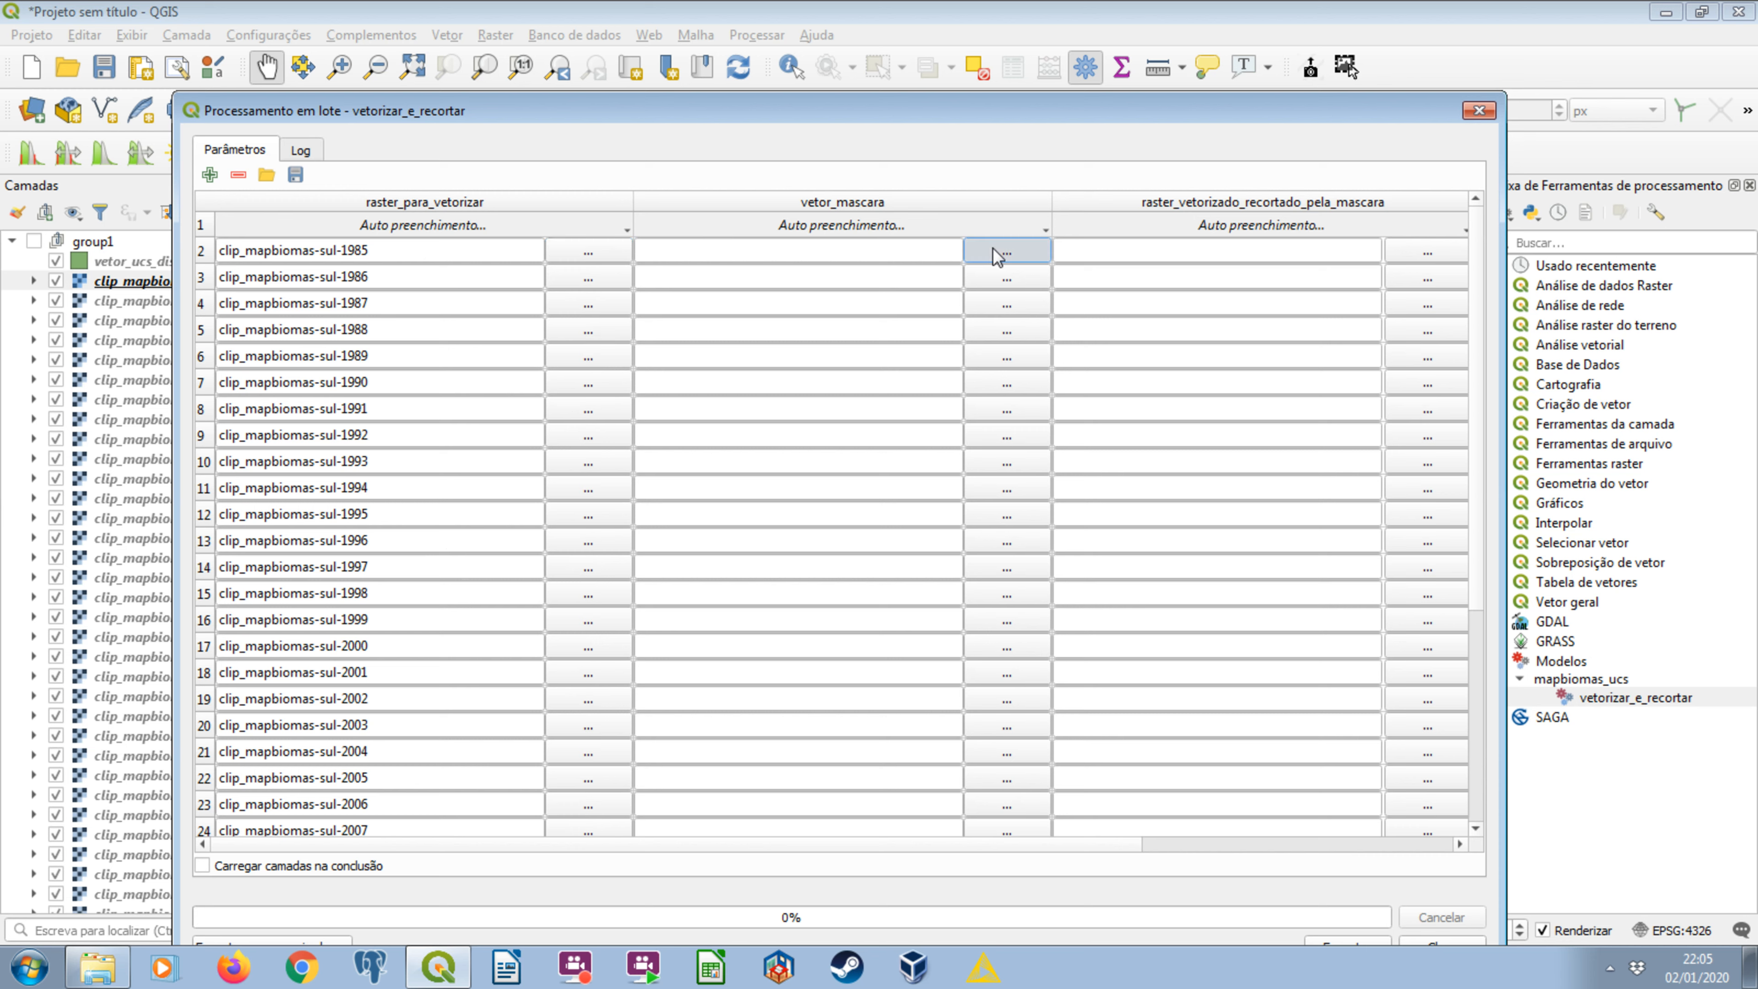
pyautogui.click(1012, 254)
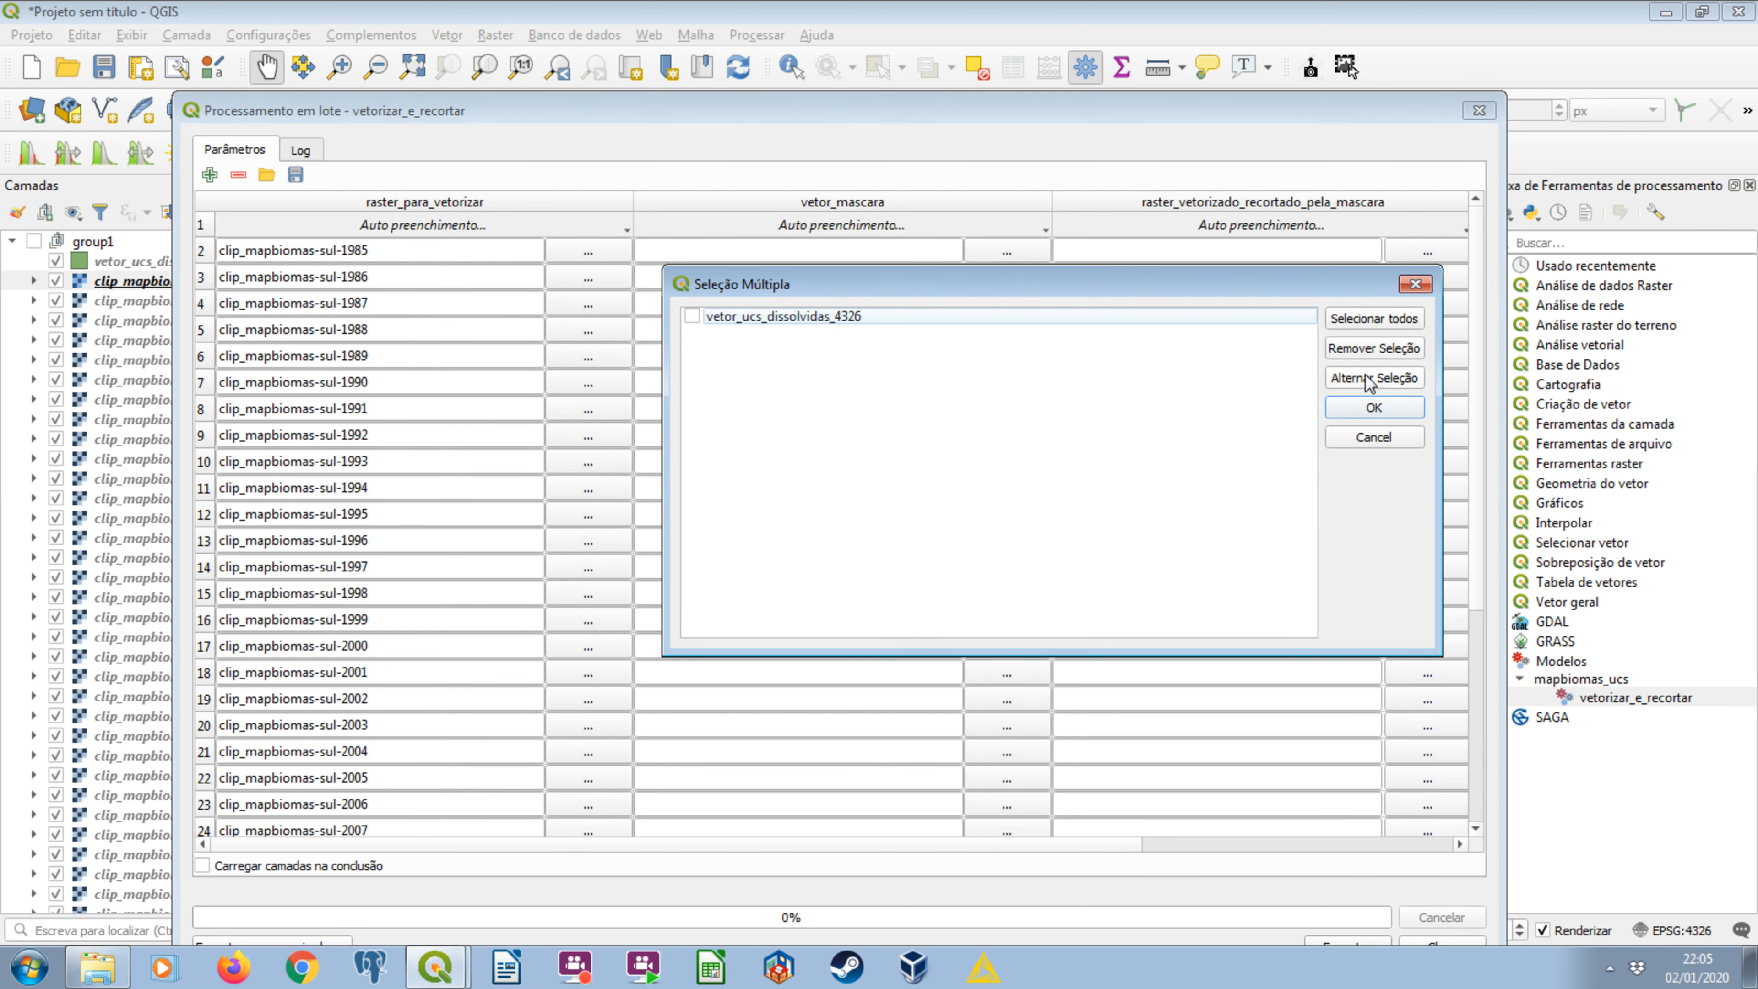
pyautogui.click(1378, 320)
pyautogui.click(1373, 409)
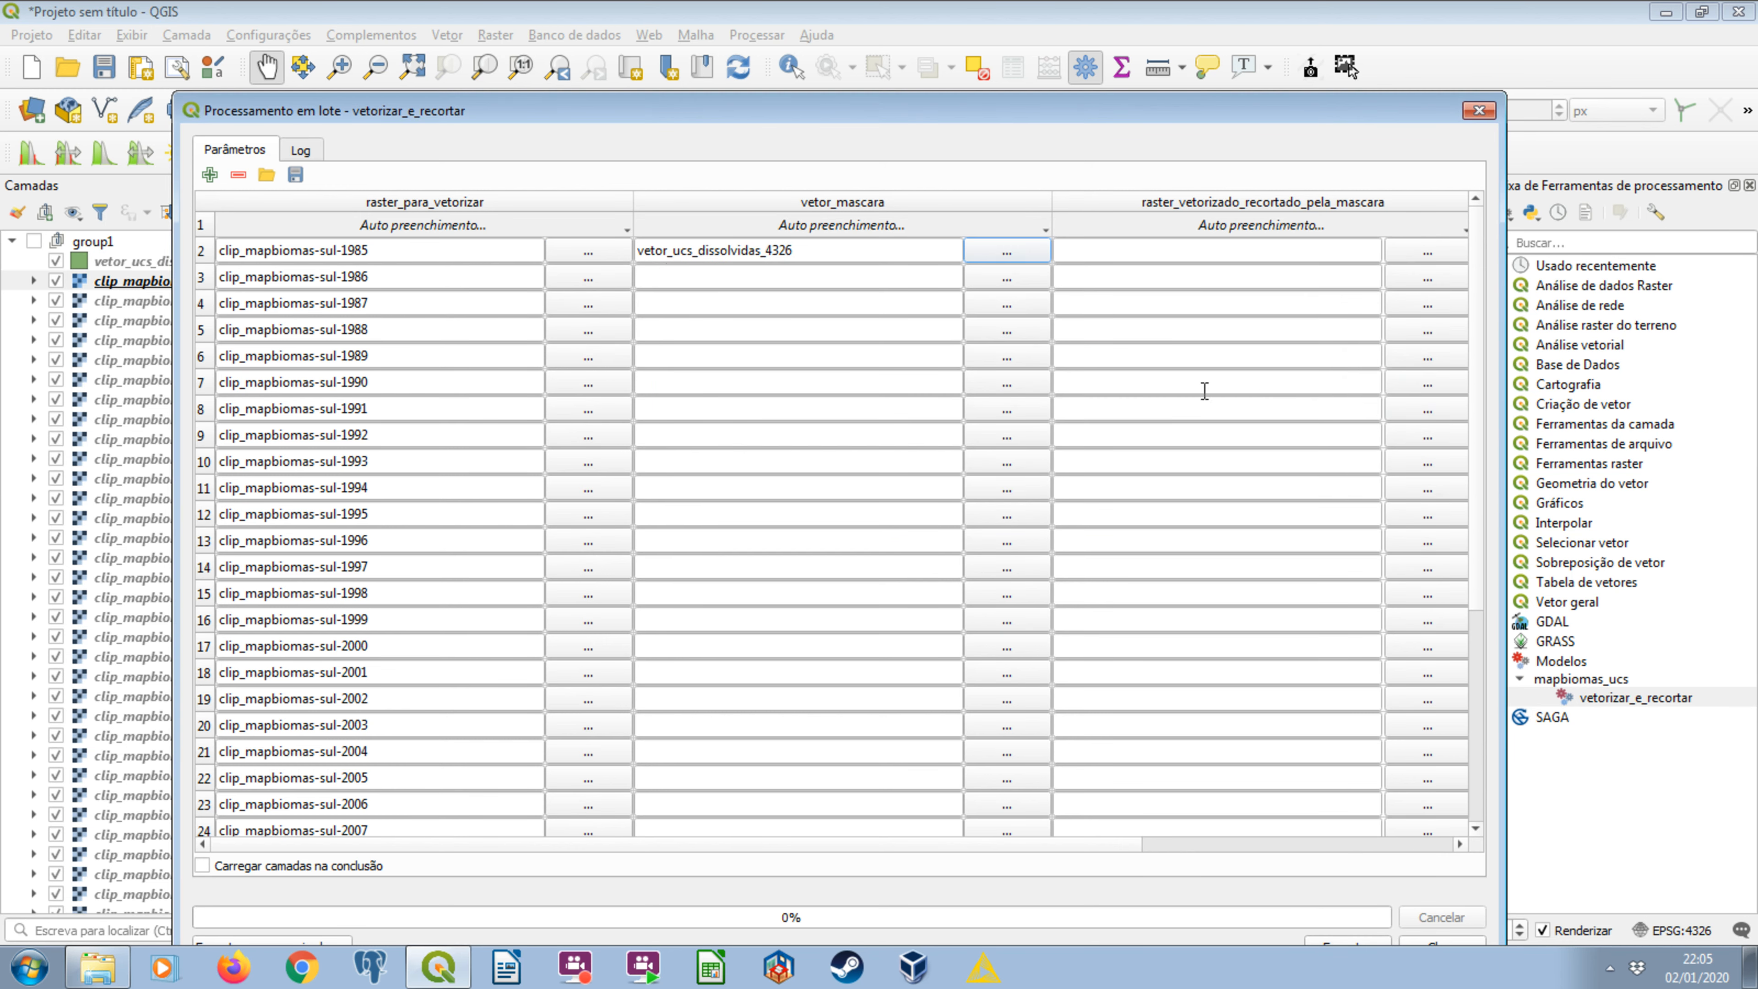
pyautogui.click(884, 226)
pyautogui.click(856, 251)
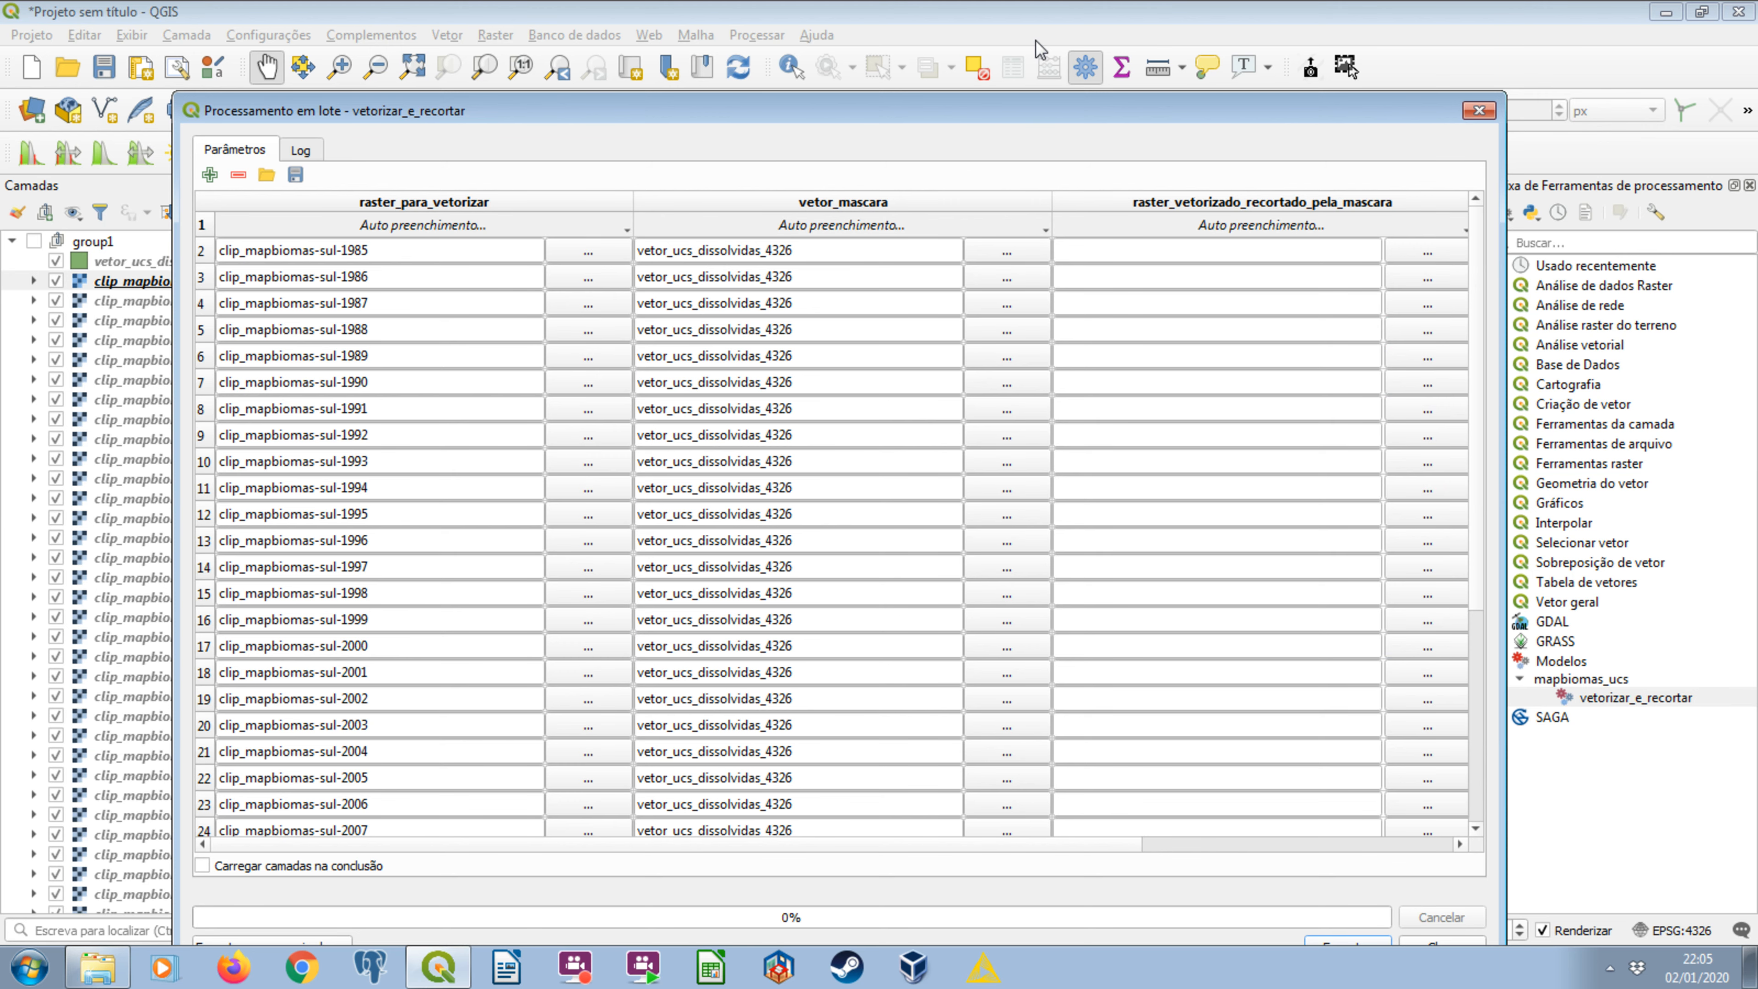
# Reposition and widen the batch processing window to fit all four parameter columns.
pyautogui.moveTo(1024, 112); pyautogui.dragTo(1036, 40)
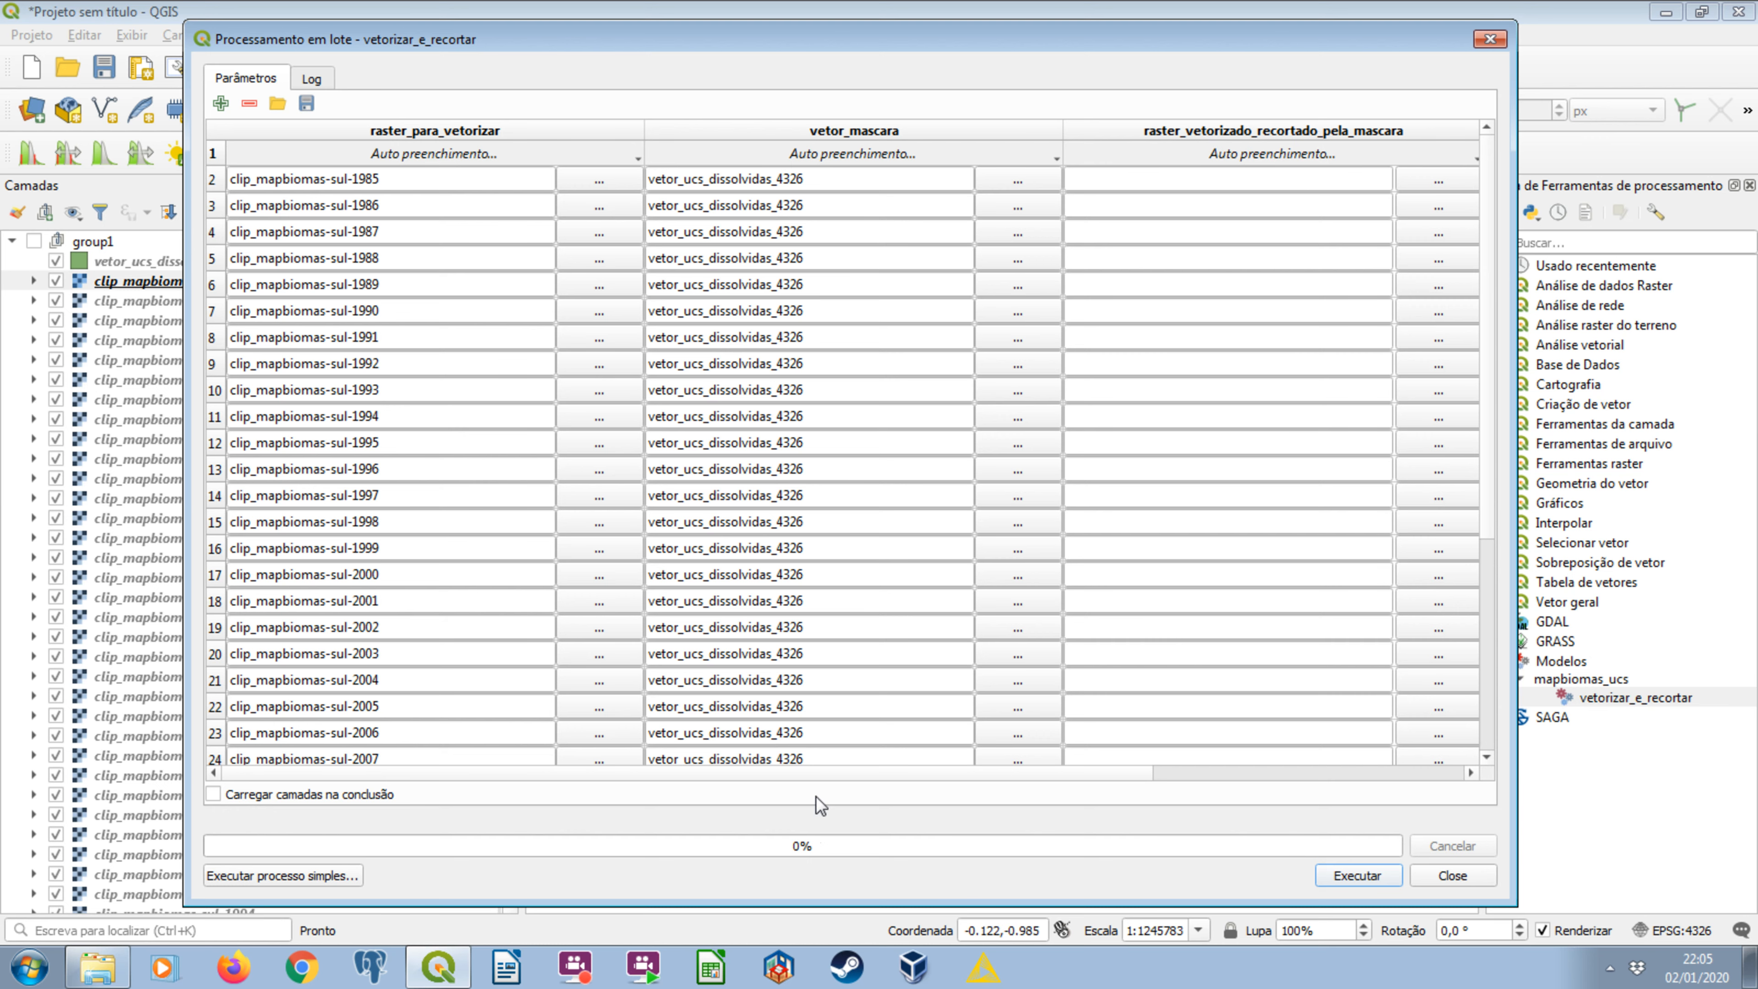
pyautogui.moveTo(1677, 645); pyautogui.dragTo(1721, 644)
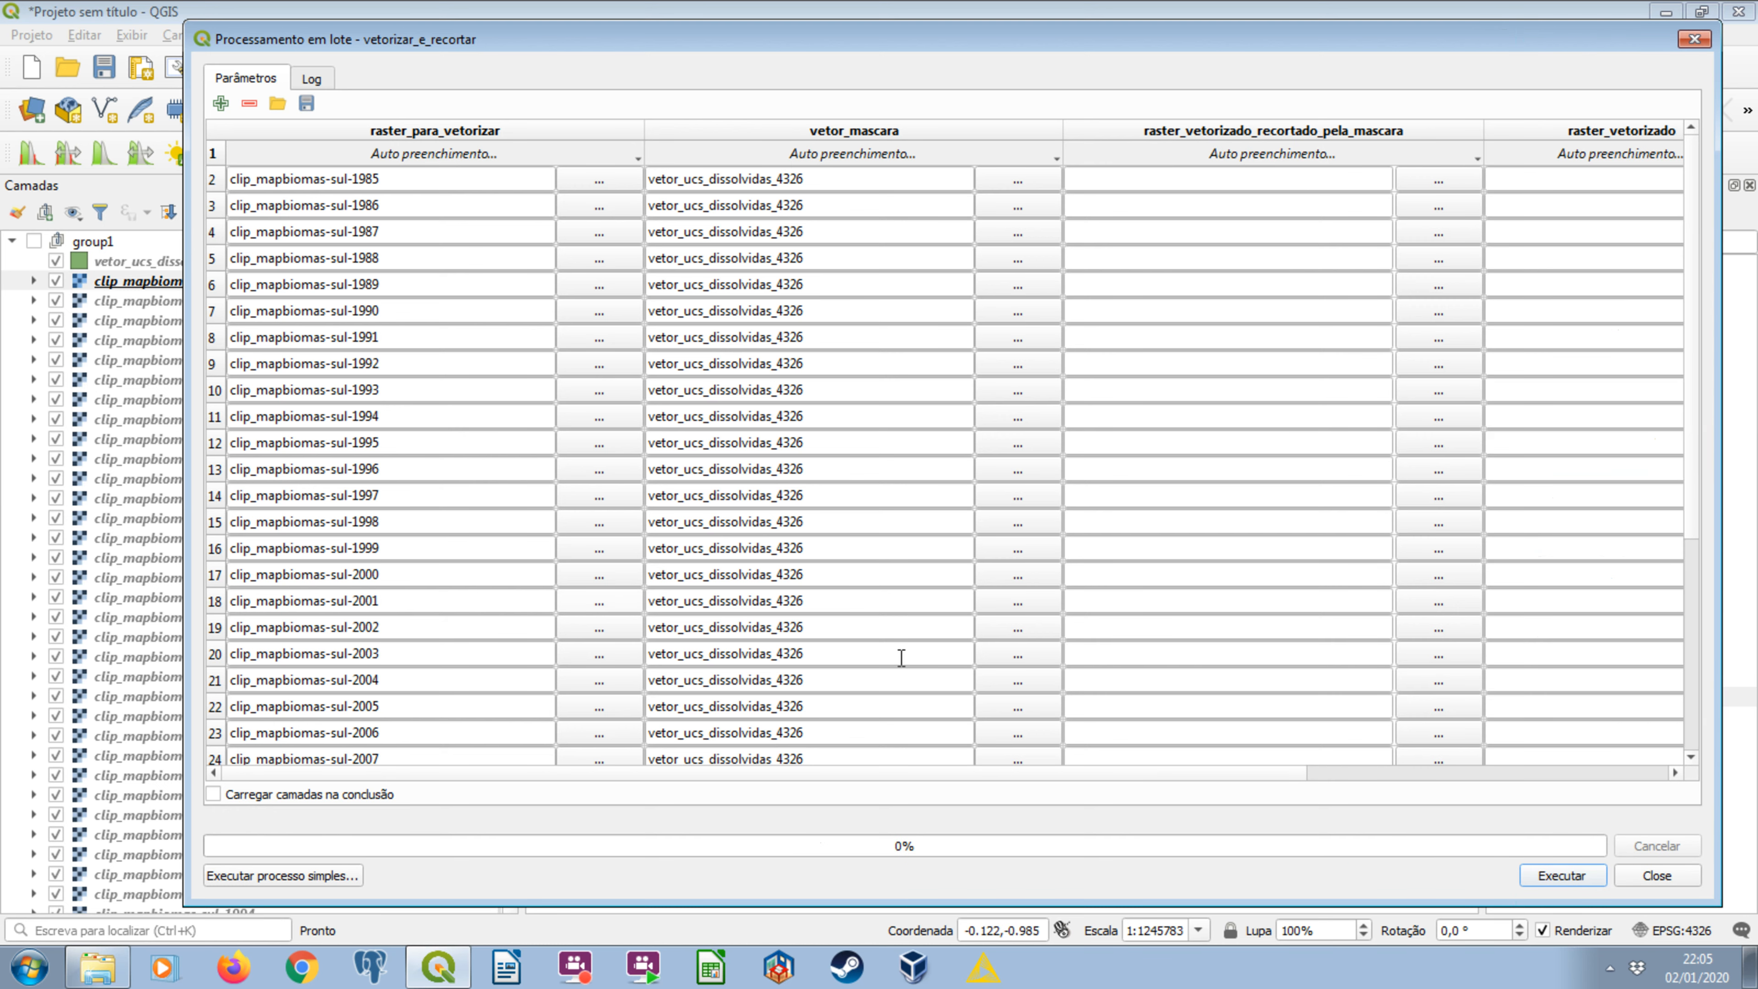
pyautogui.moveTo(185, 477); pyautogui.dragTo(32, 463)
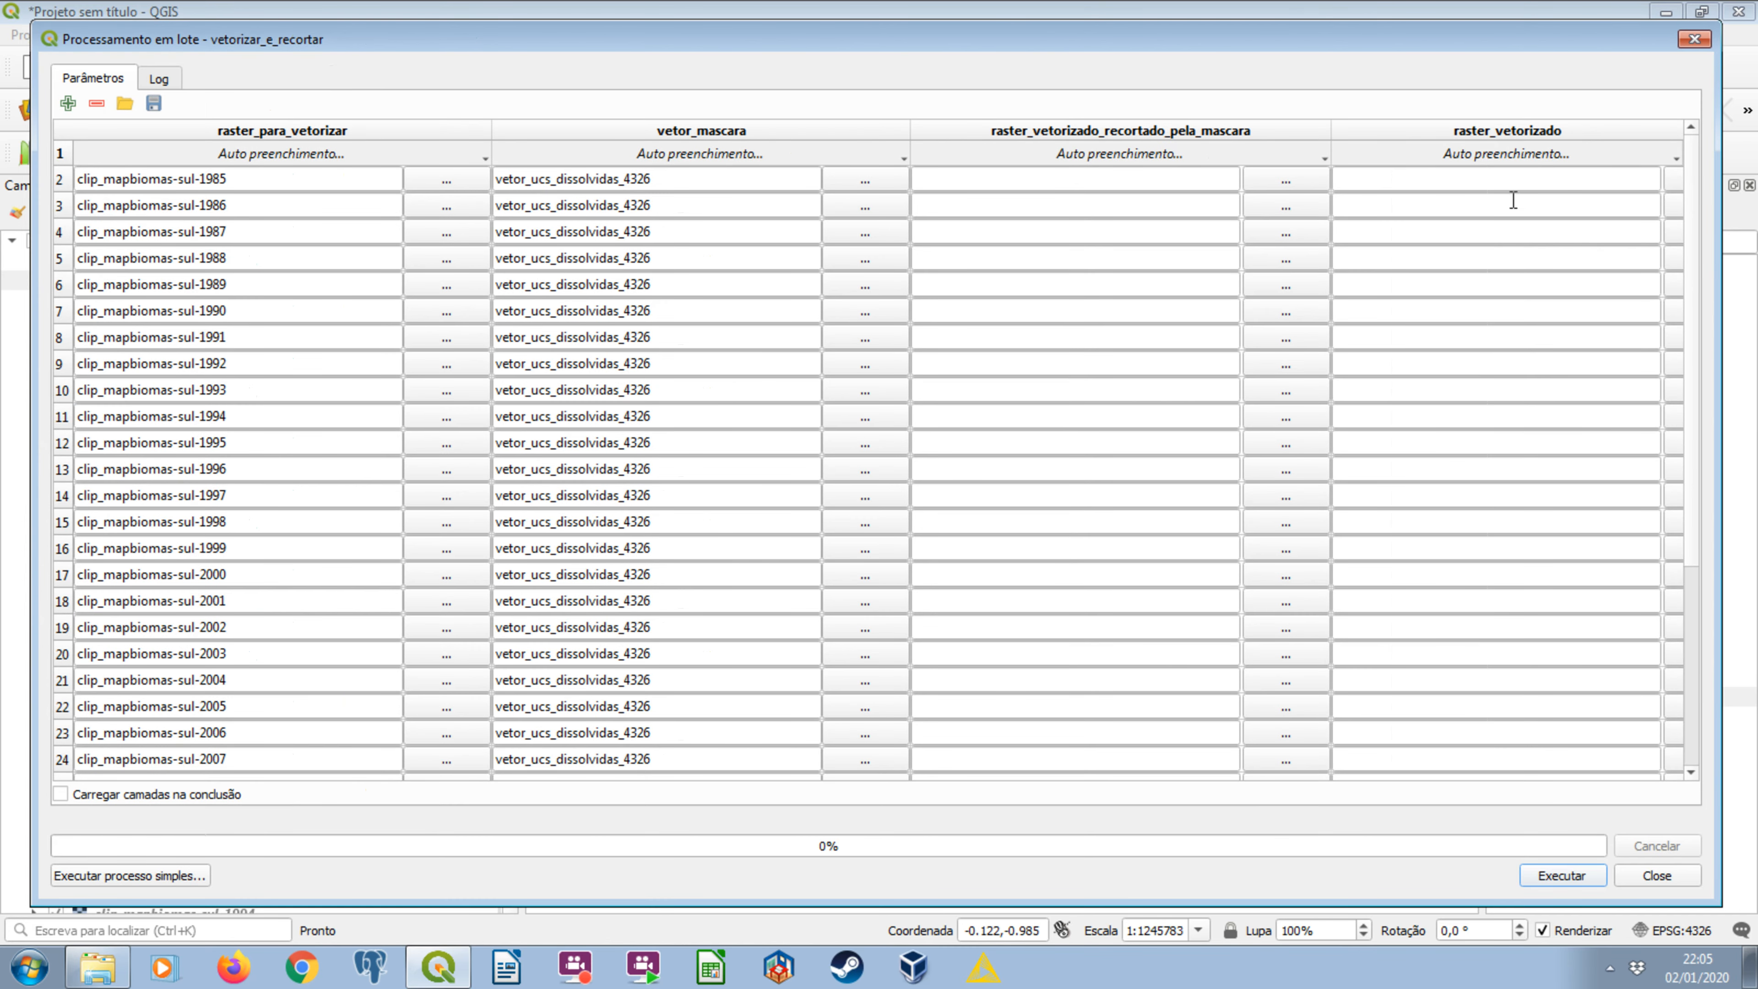
# Set the first raster_vetorizado output to a GPKG file named vetor_ in the mapbiomas_raster_recortado_vetorizado folder.
pyautogui.click(1669, 179)
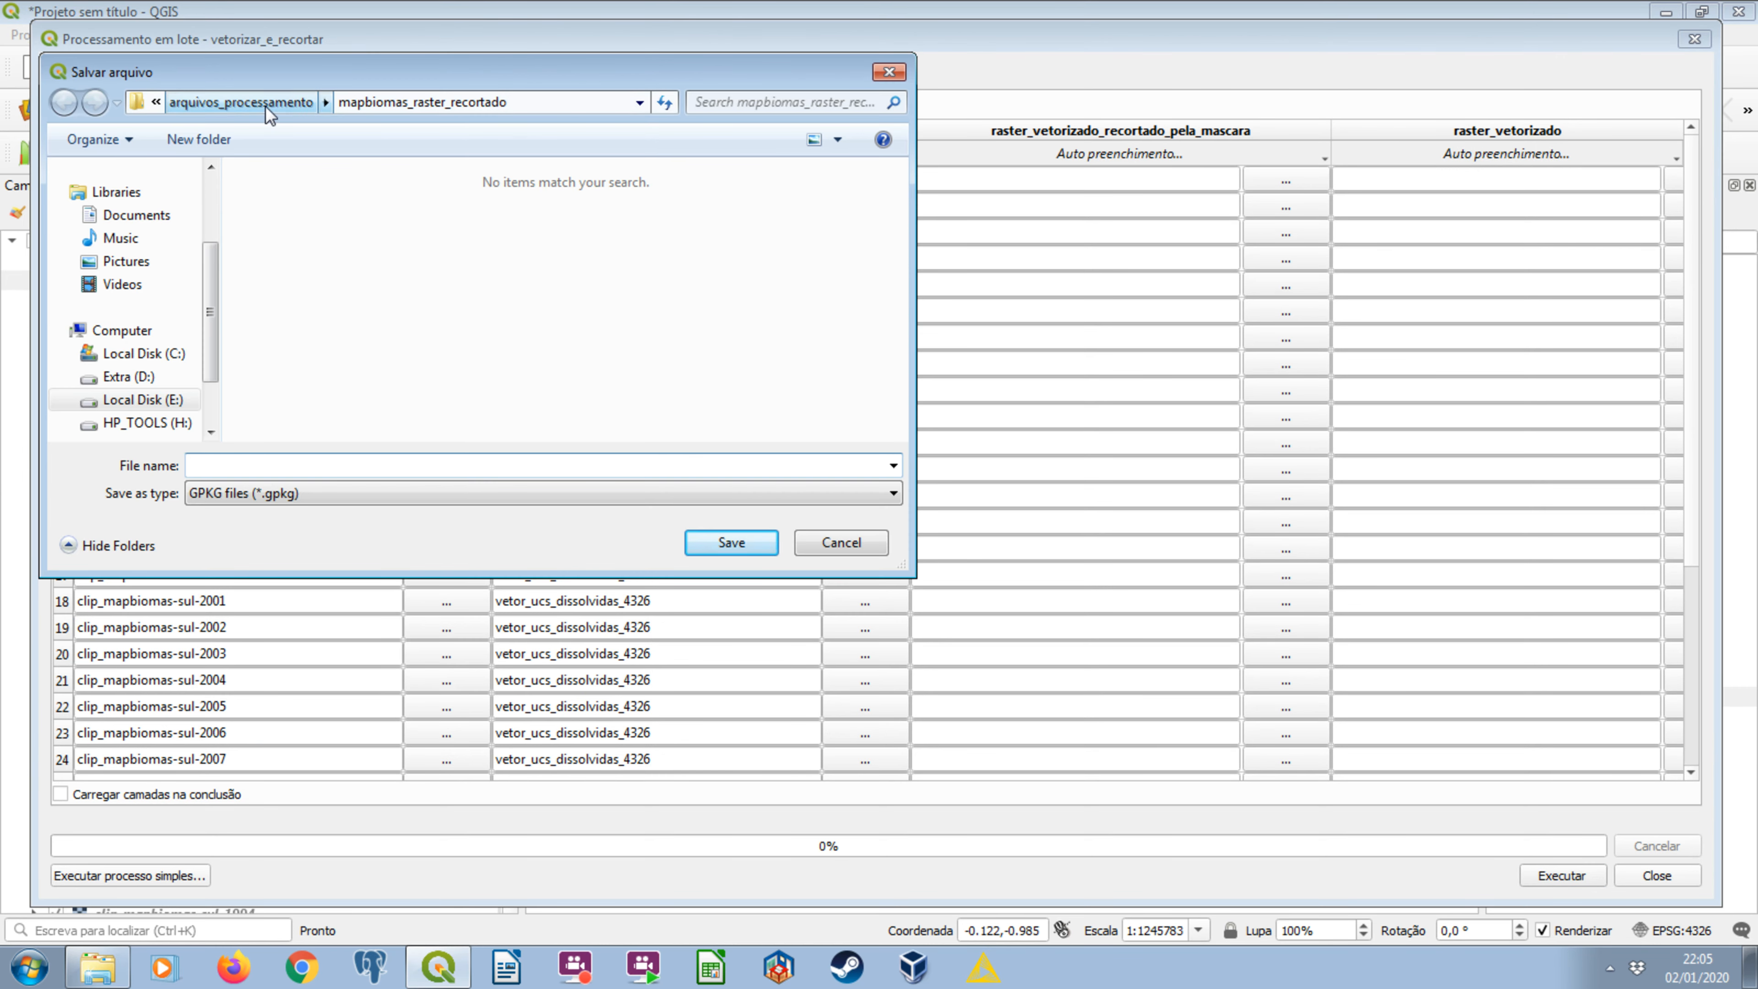
pyautogui.click(241, 101)
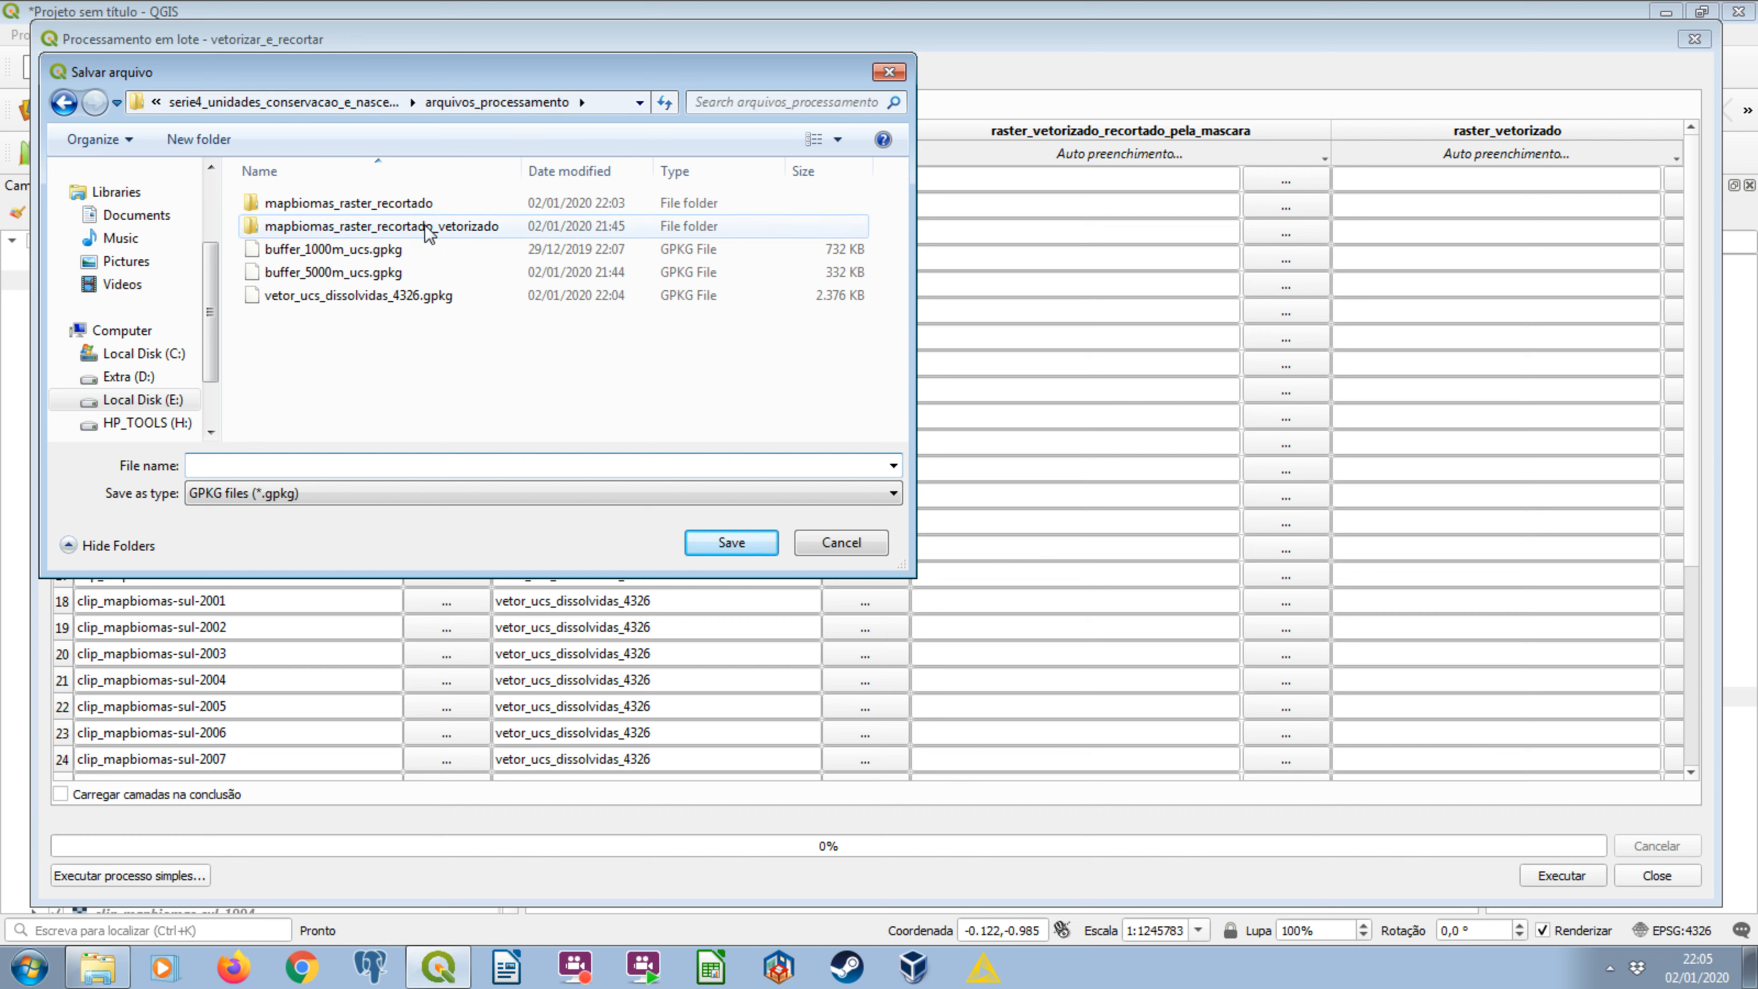
pyautogui.doubleClick(481, 229)
pyautogui.click(367, 467)
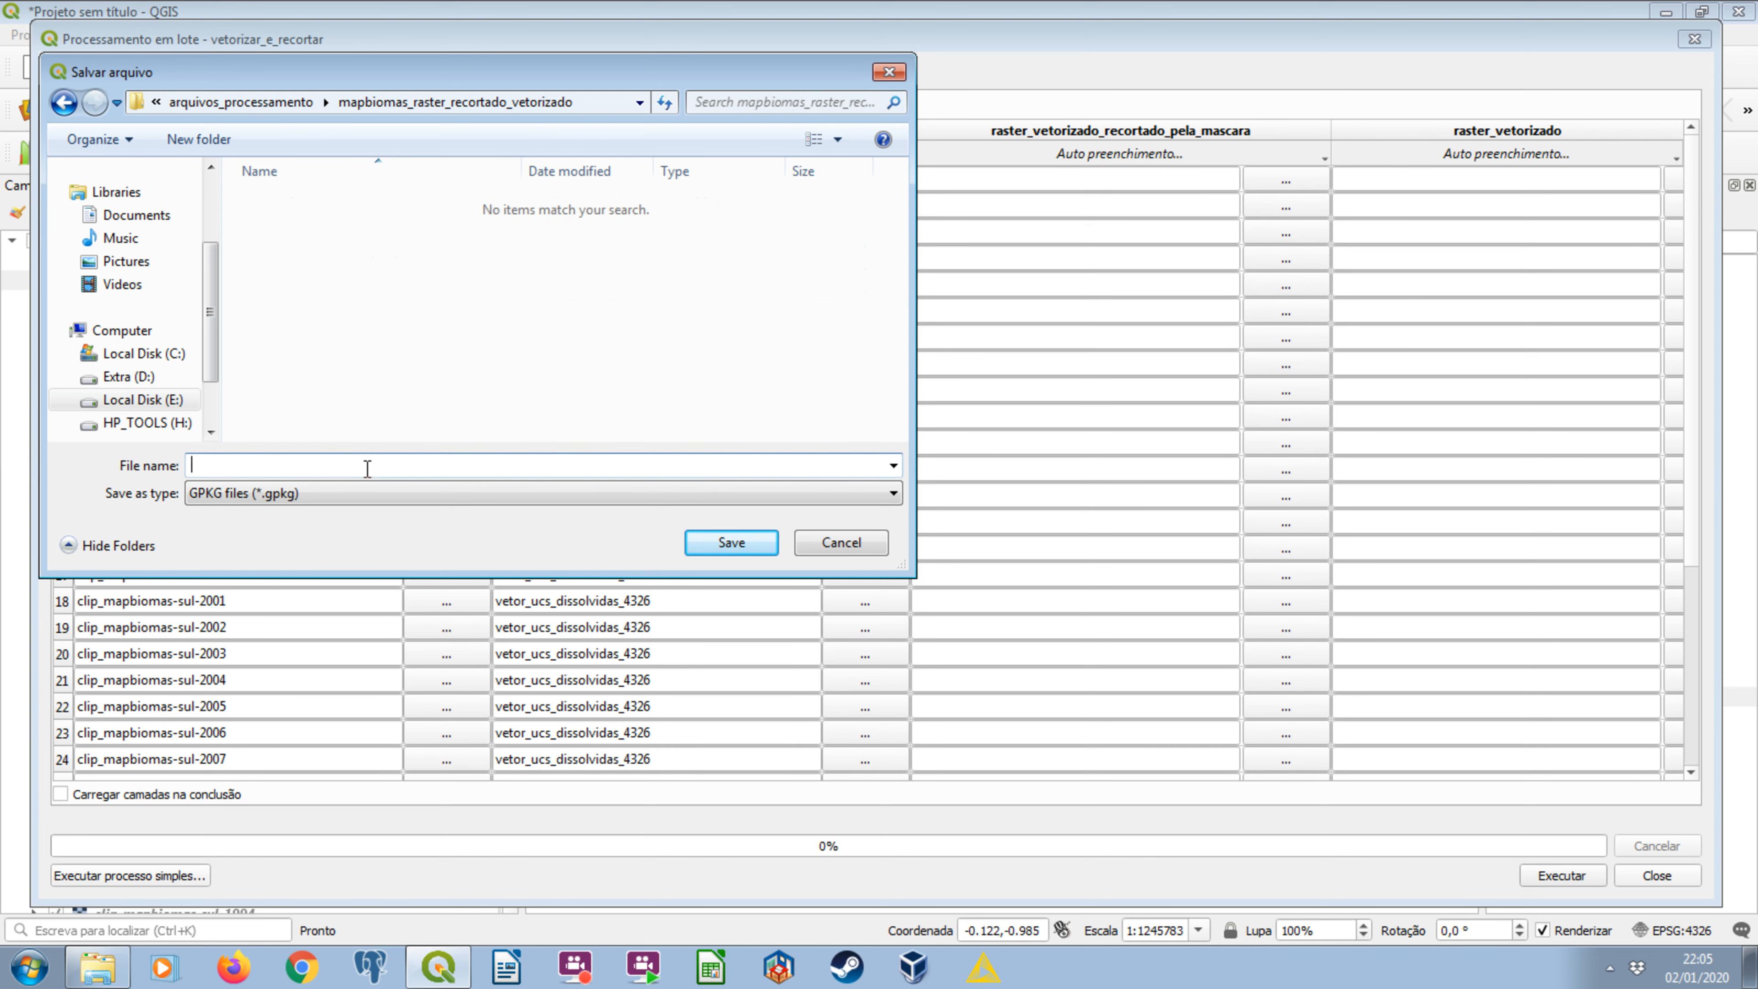
pyautogui.write('vetor_')
pyautogui.click(735, 543)
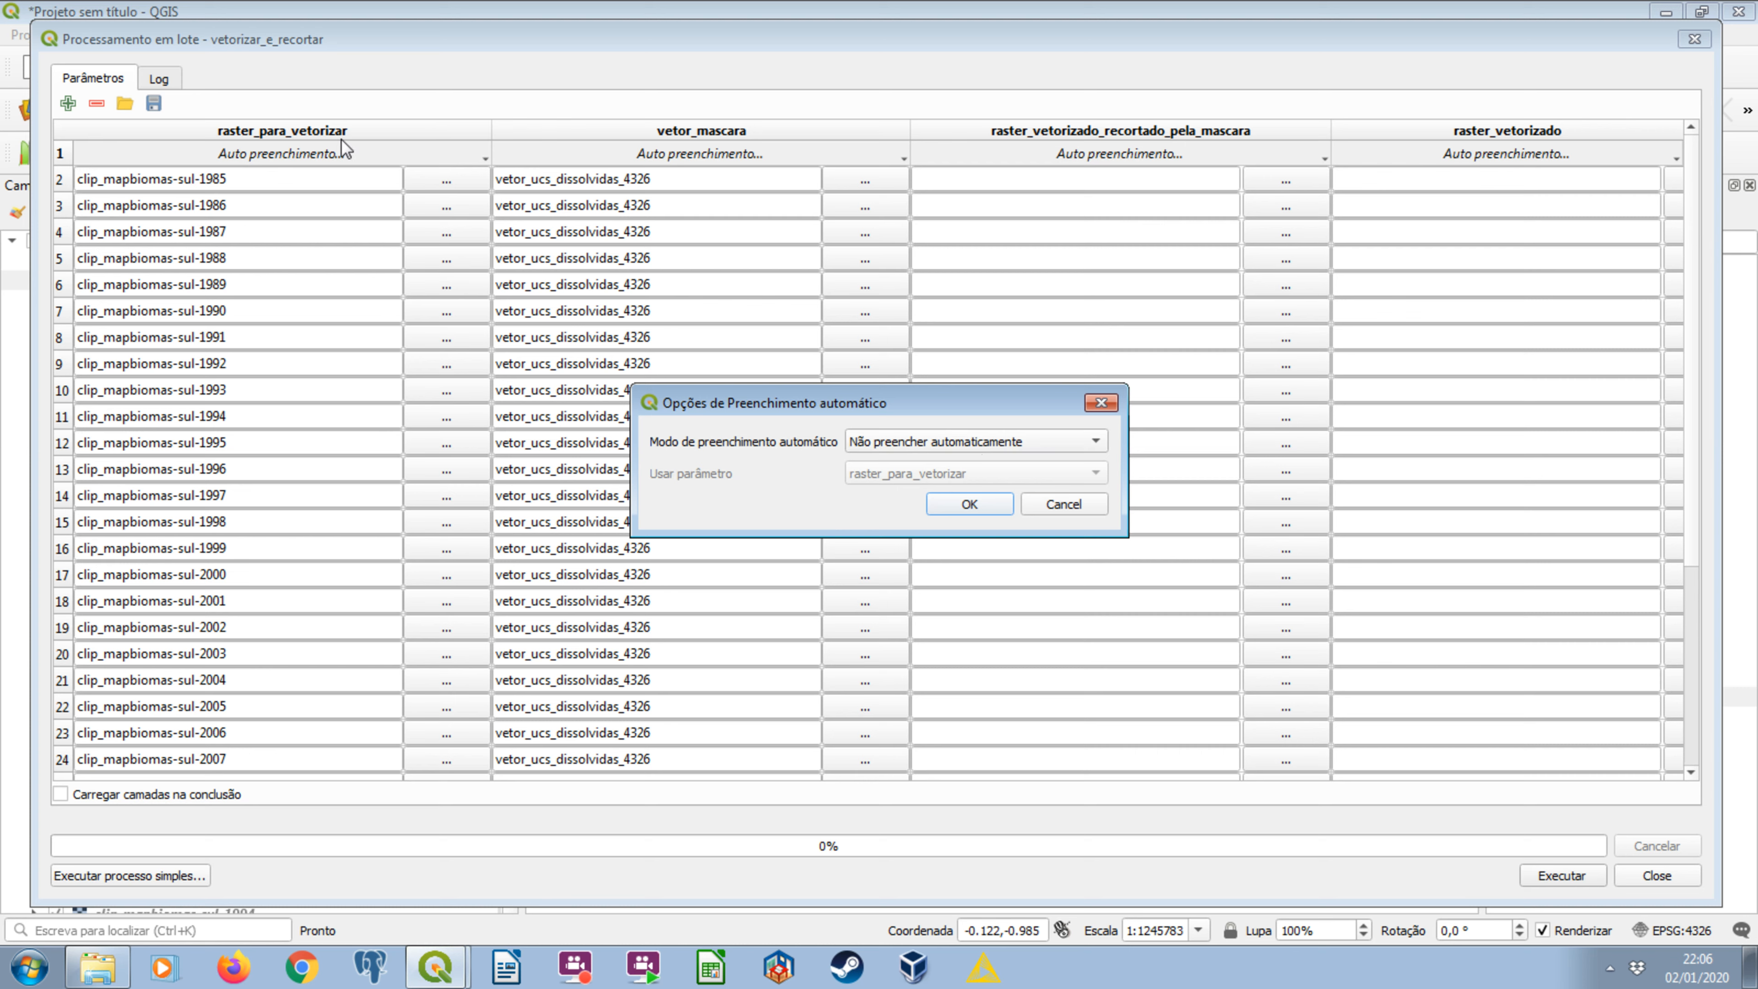
# Autofill the raster_vetorizado output names with the parameter values of raster_para_vetorizar.
pyautogui.click(947, 439)
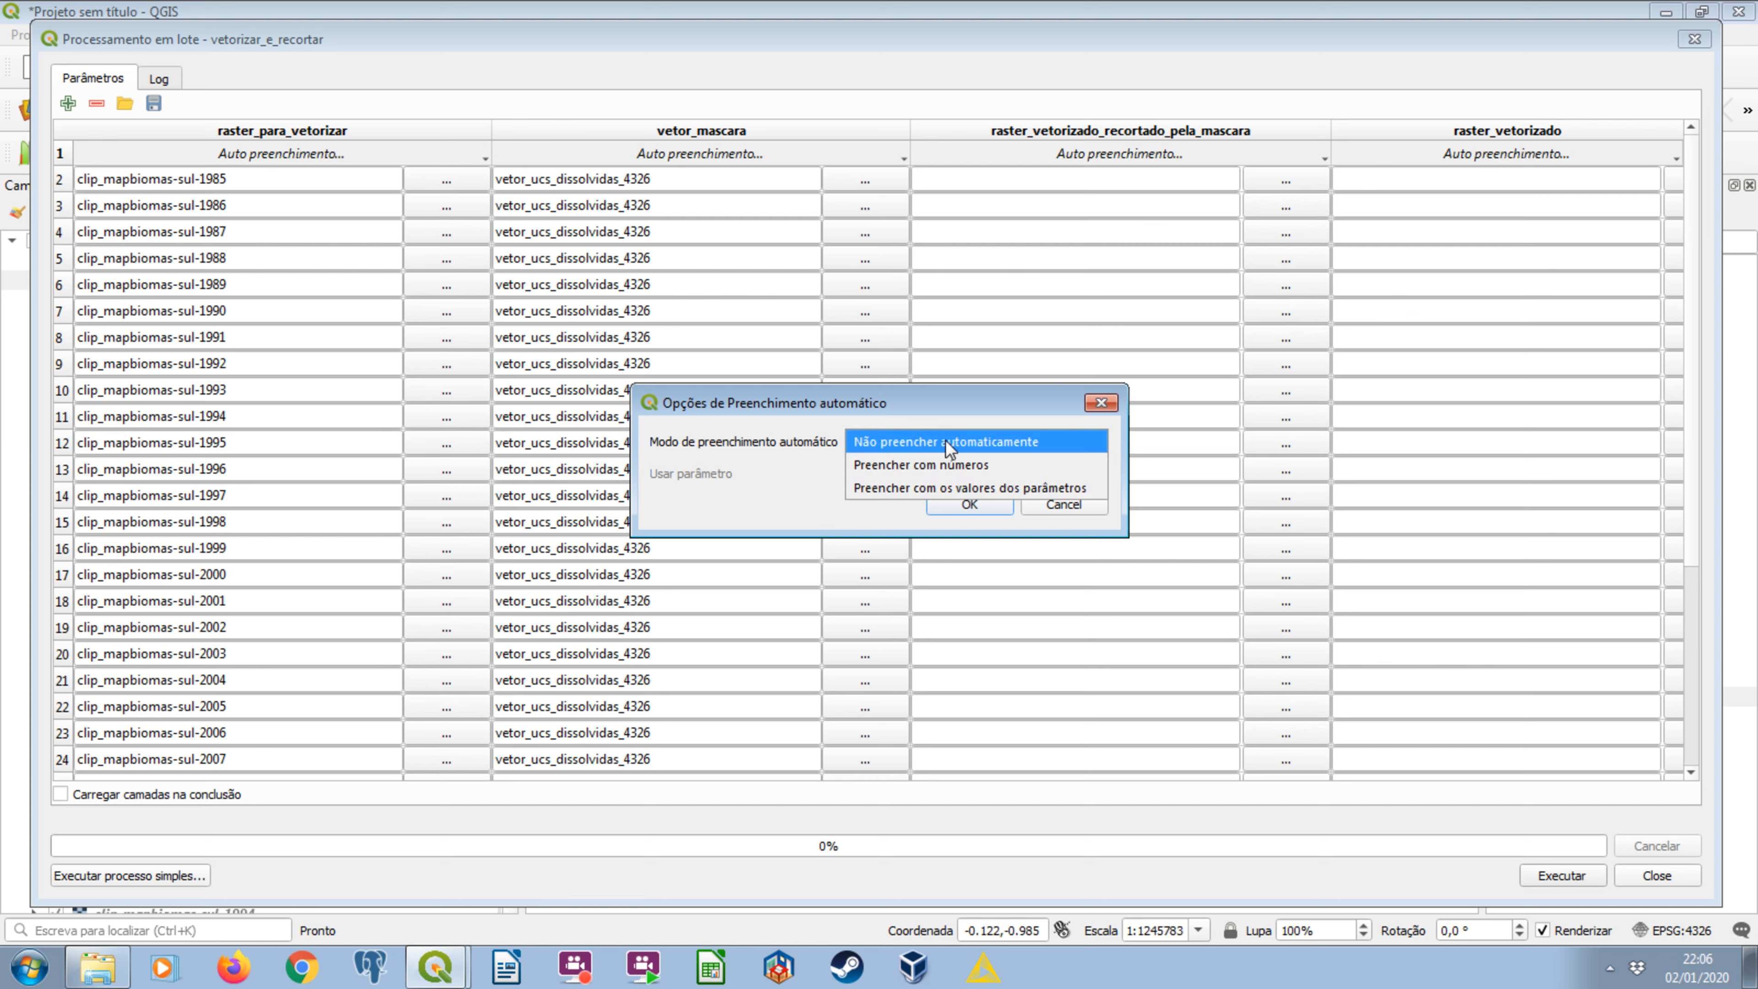
pyautogui.click(962, 481)
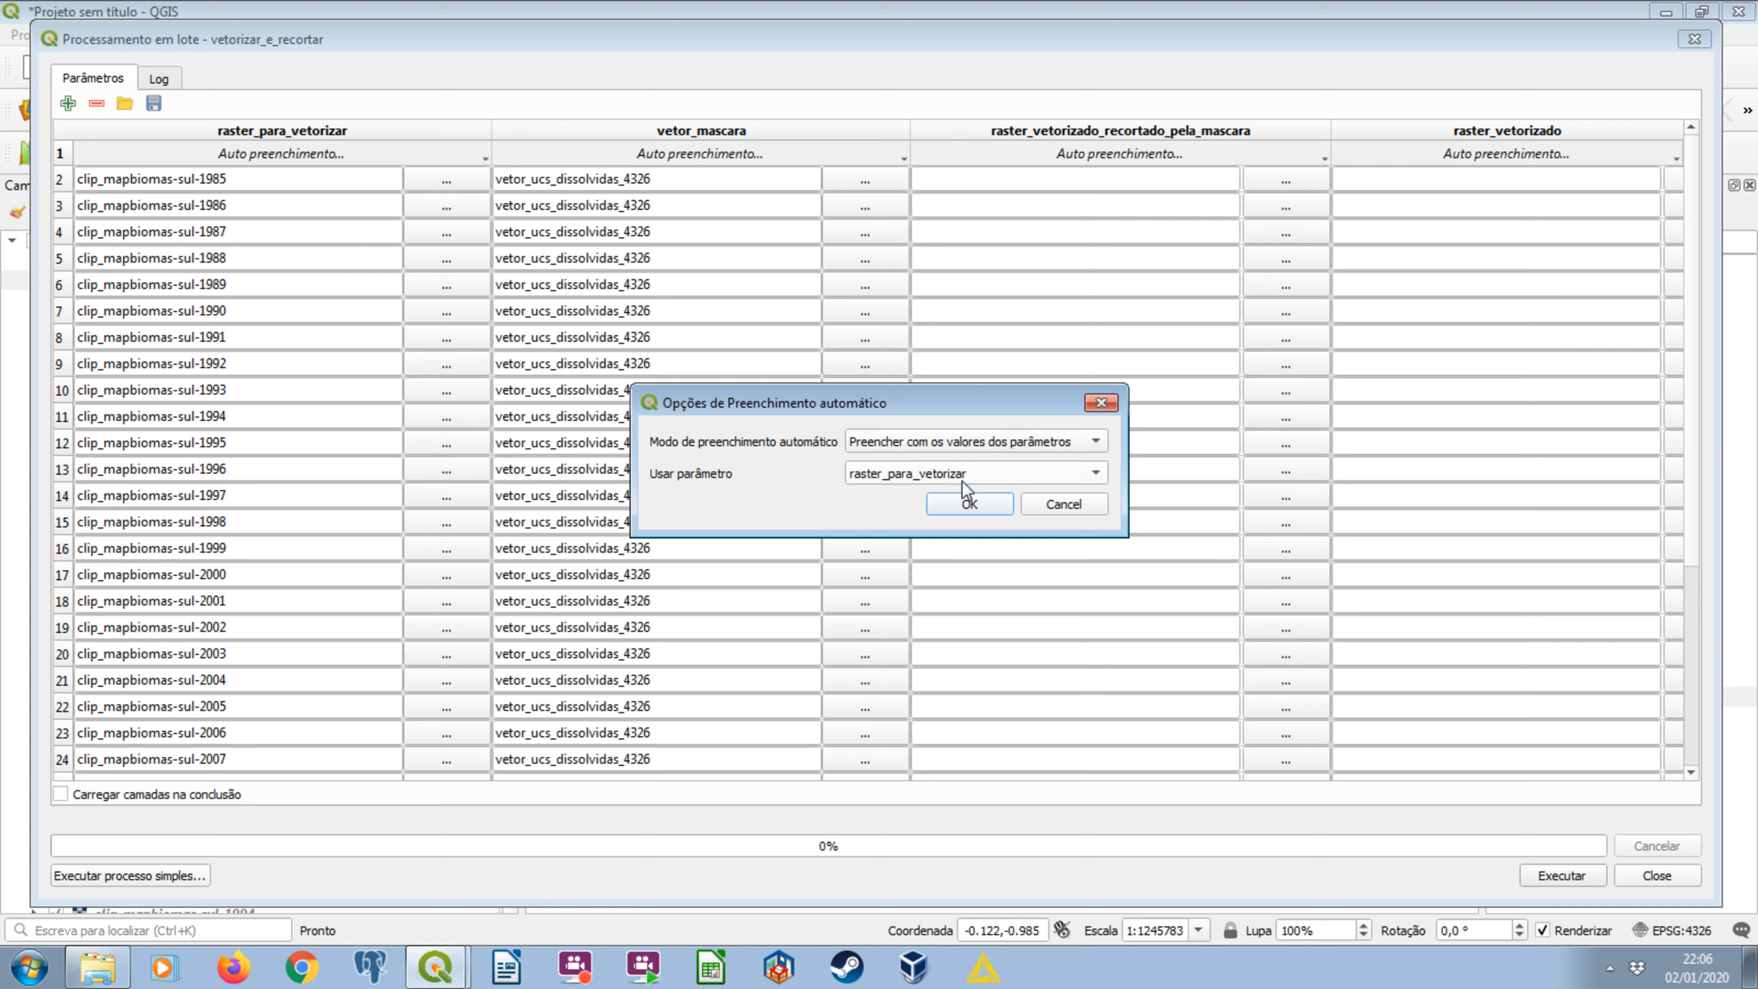
pyautogui.click(980, 499)
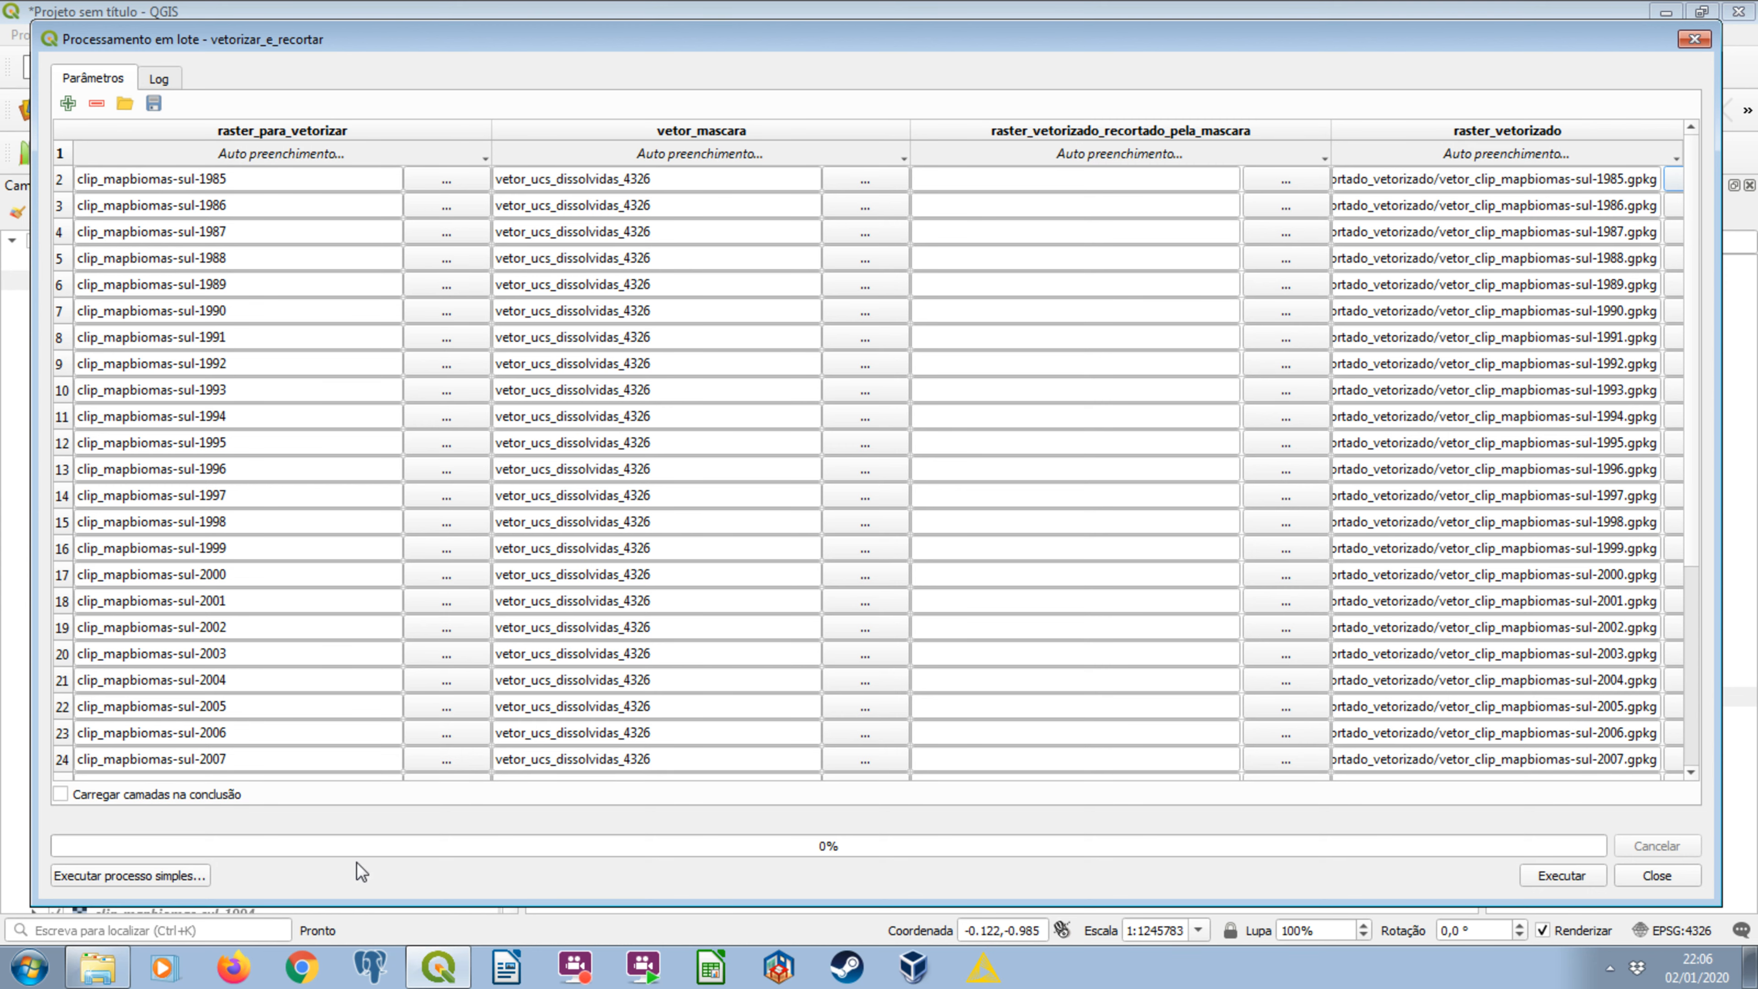
# Switch to Windows Explorer and copy the name of the mapbiomas_raster_recortado_vetorizado folder.
pyautogui.click(107, 967)
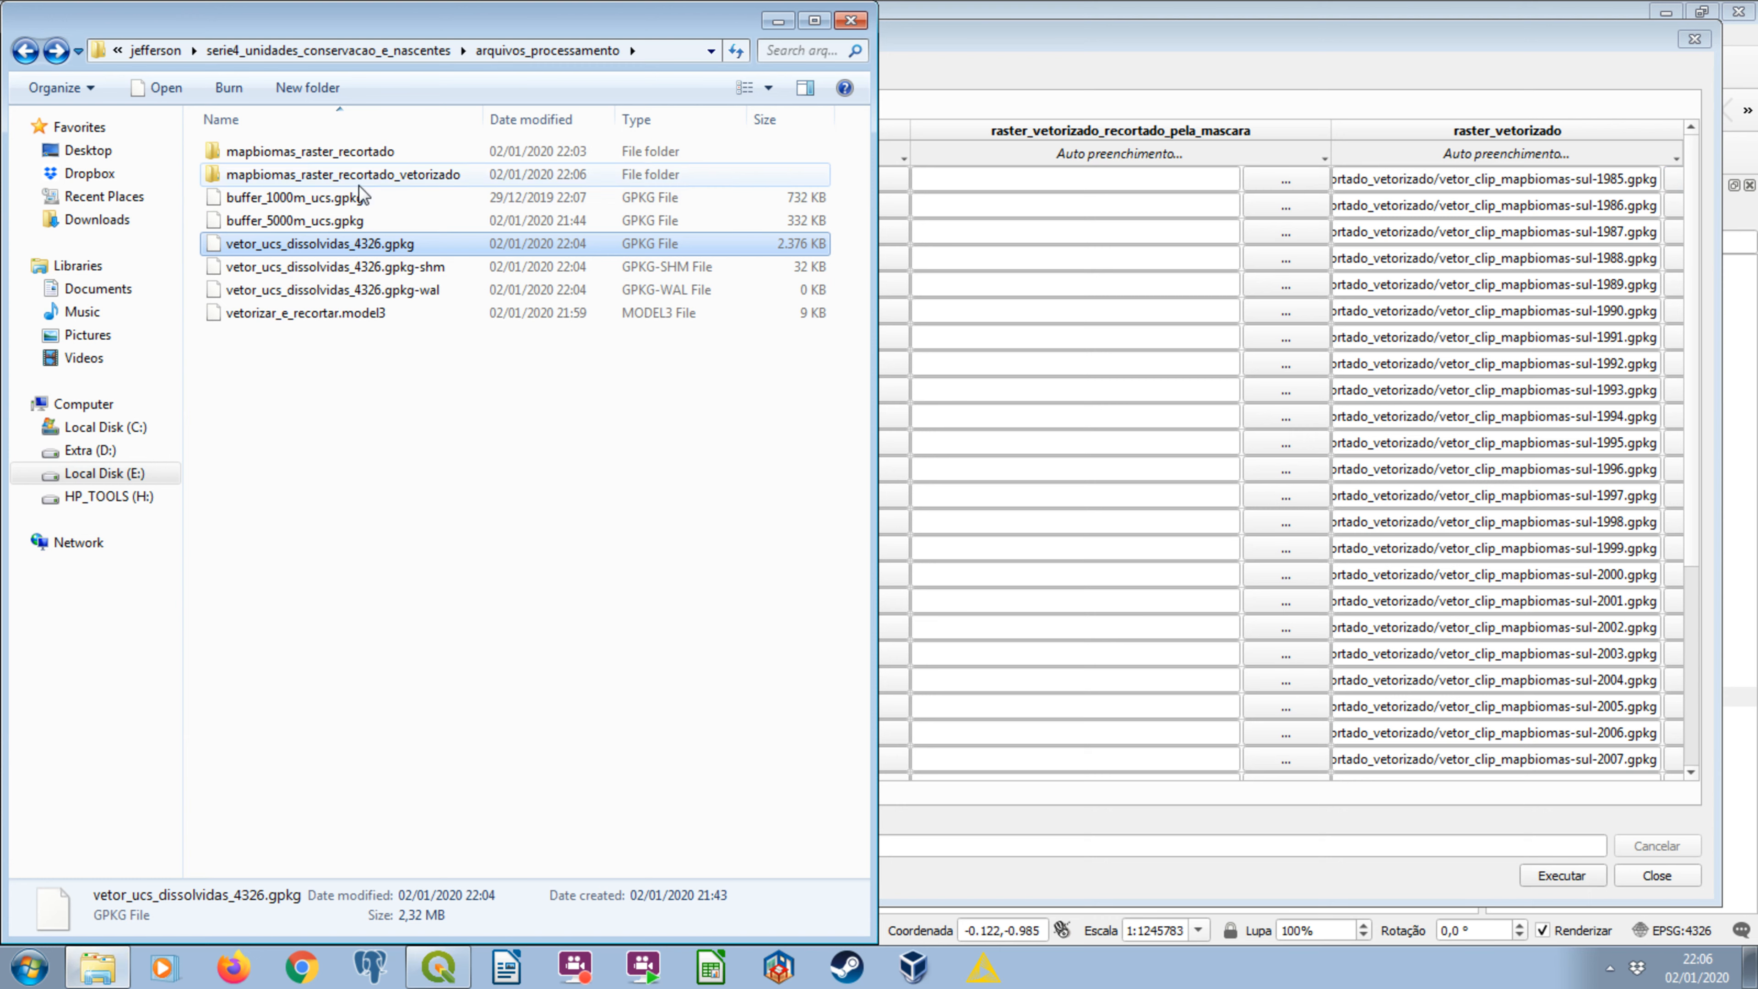
pyautogui.click(388, 176)
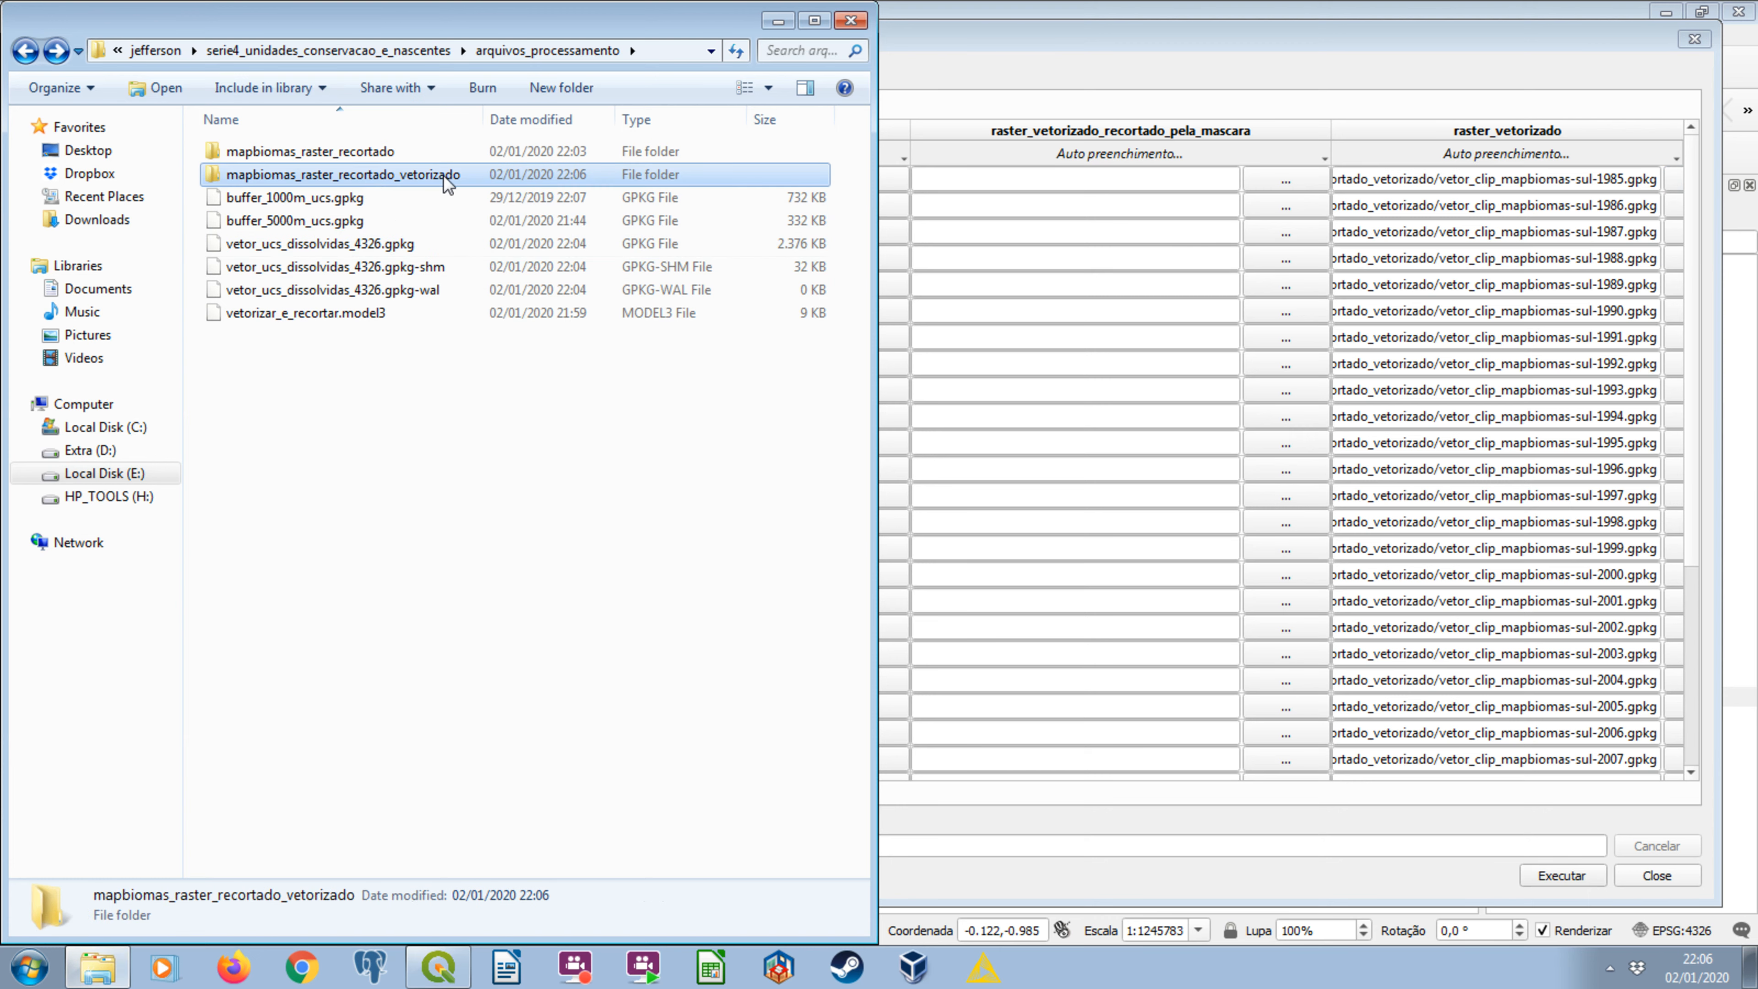
pyautogui.rightClick(444, 175)
pyautogui.click(575, 575)
pyautogui.hotkey('ctrl', 'c')
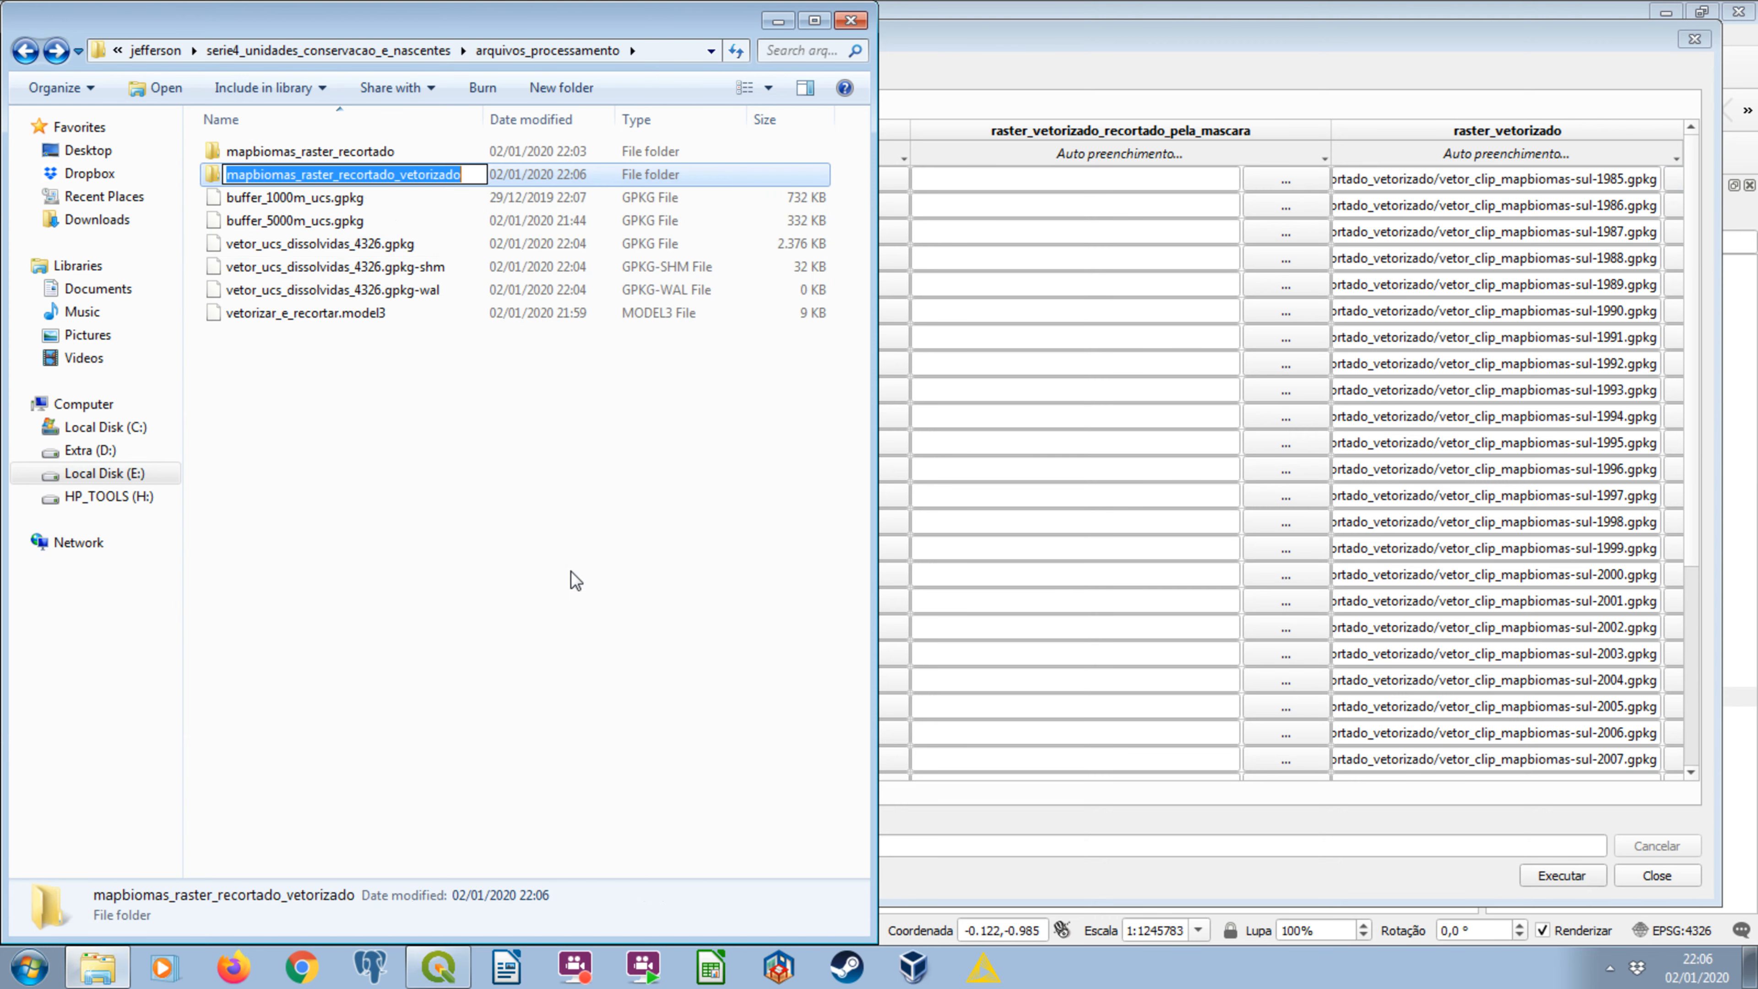
pyautogui.click(449, 615)
# Create a folder named mapbiomas_raster_recortado_vetorizado_recortado_ucs in arquivos_processamento, reusing the copied name.
pyautogui.rightClick(414, 528)
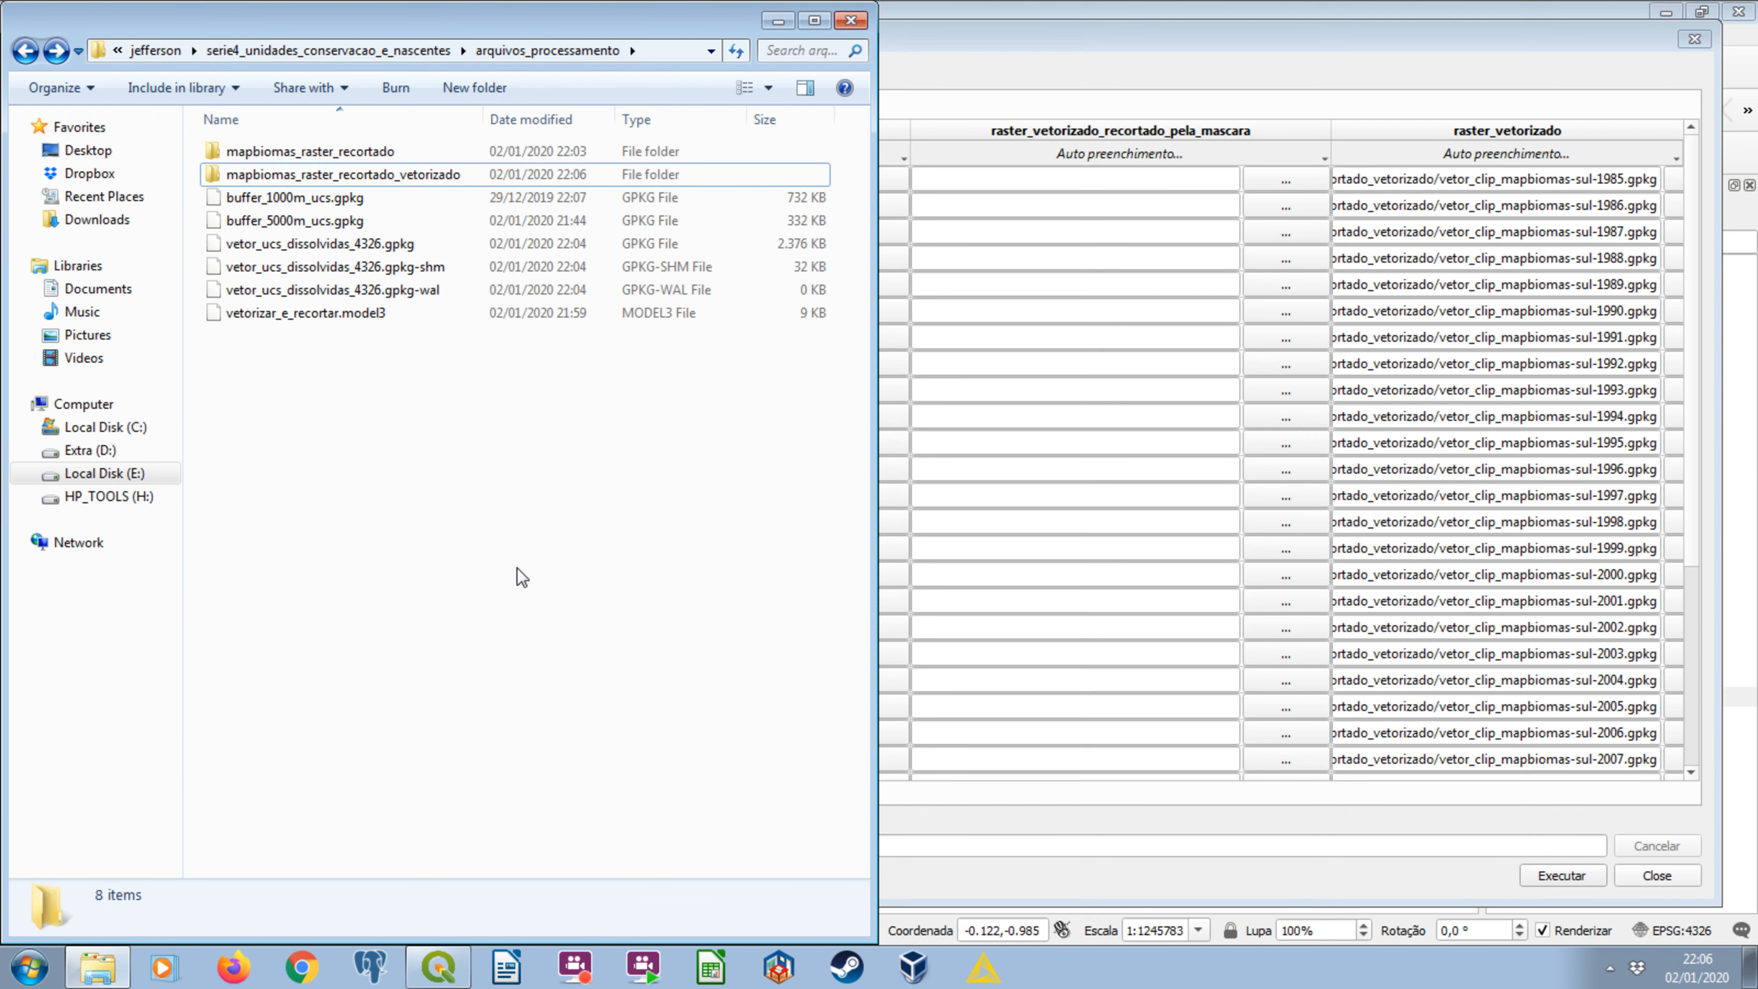
pyautogui.moveTo(564, 883)
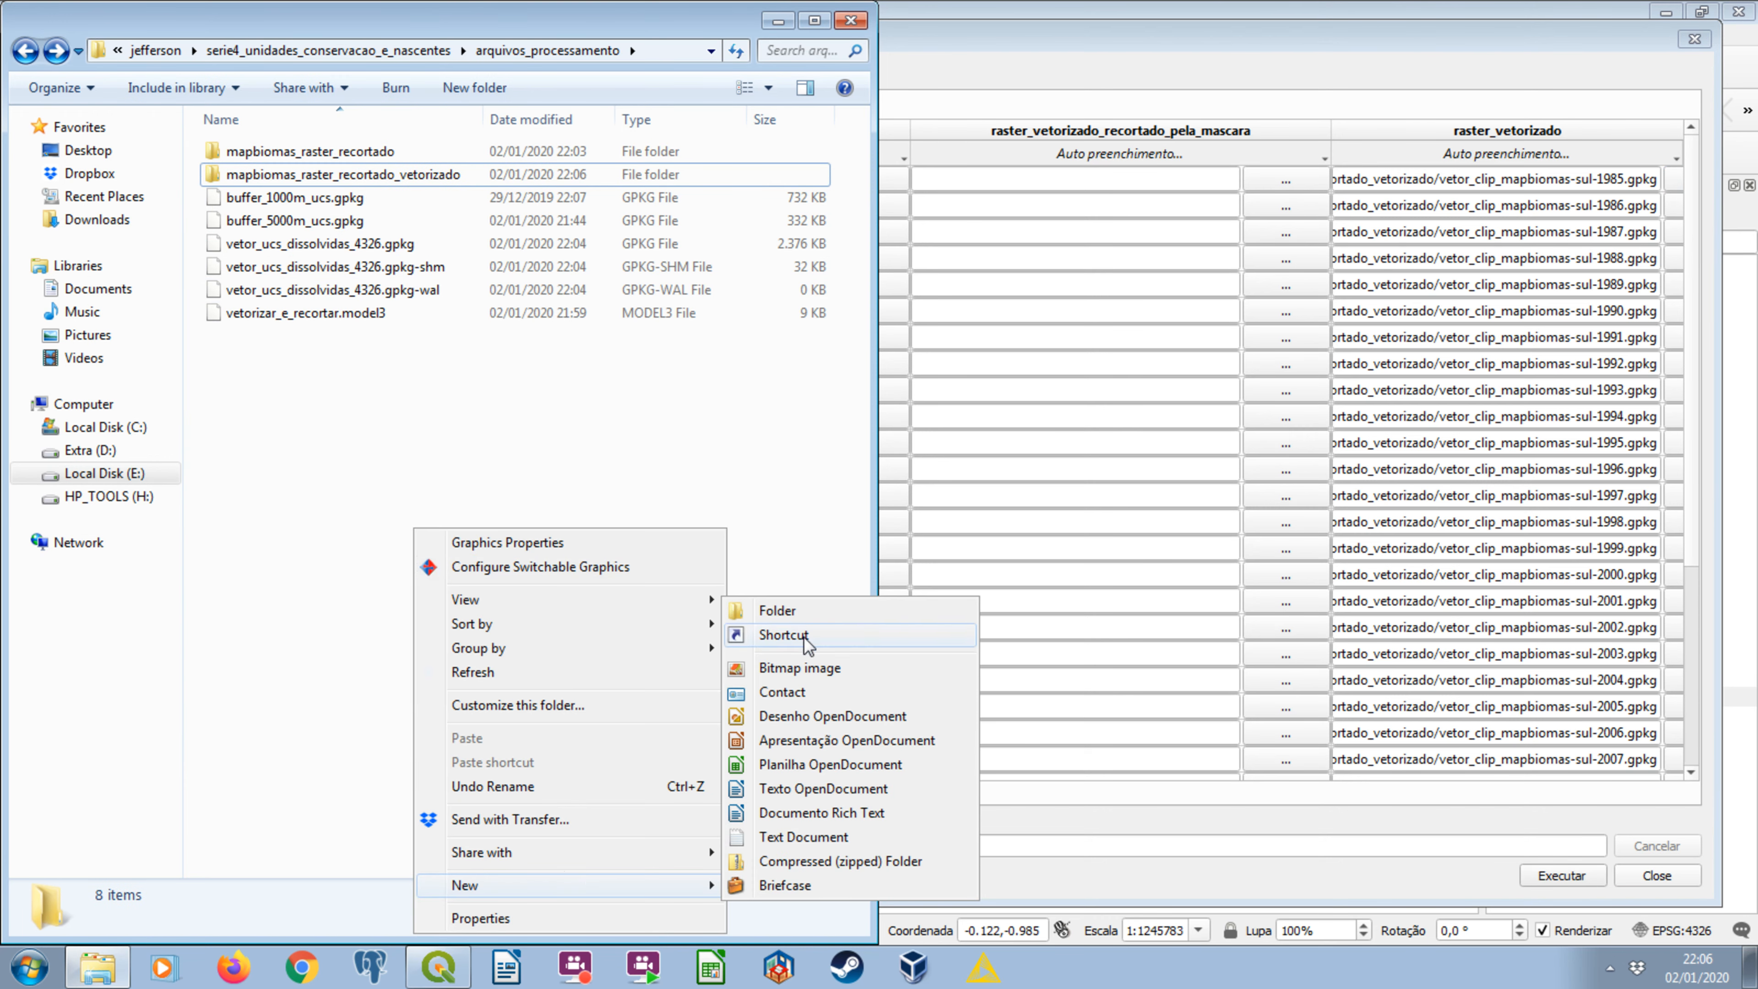
pyautogui.click(796, 619)
pyautogui.hotkey('ctrl', 'v')
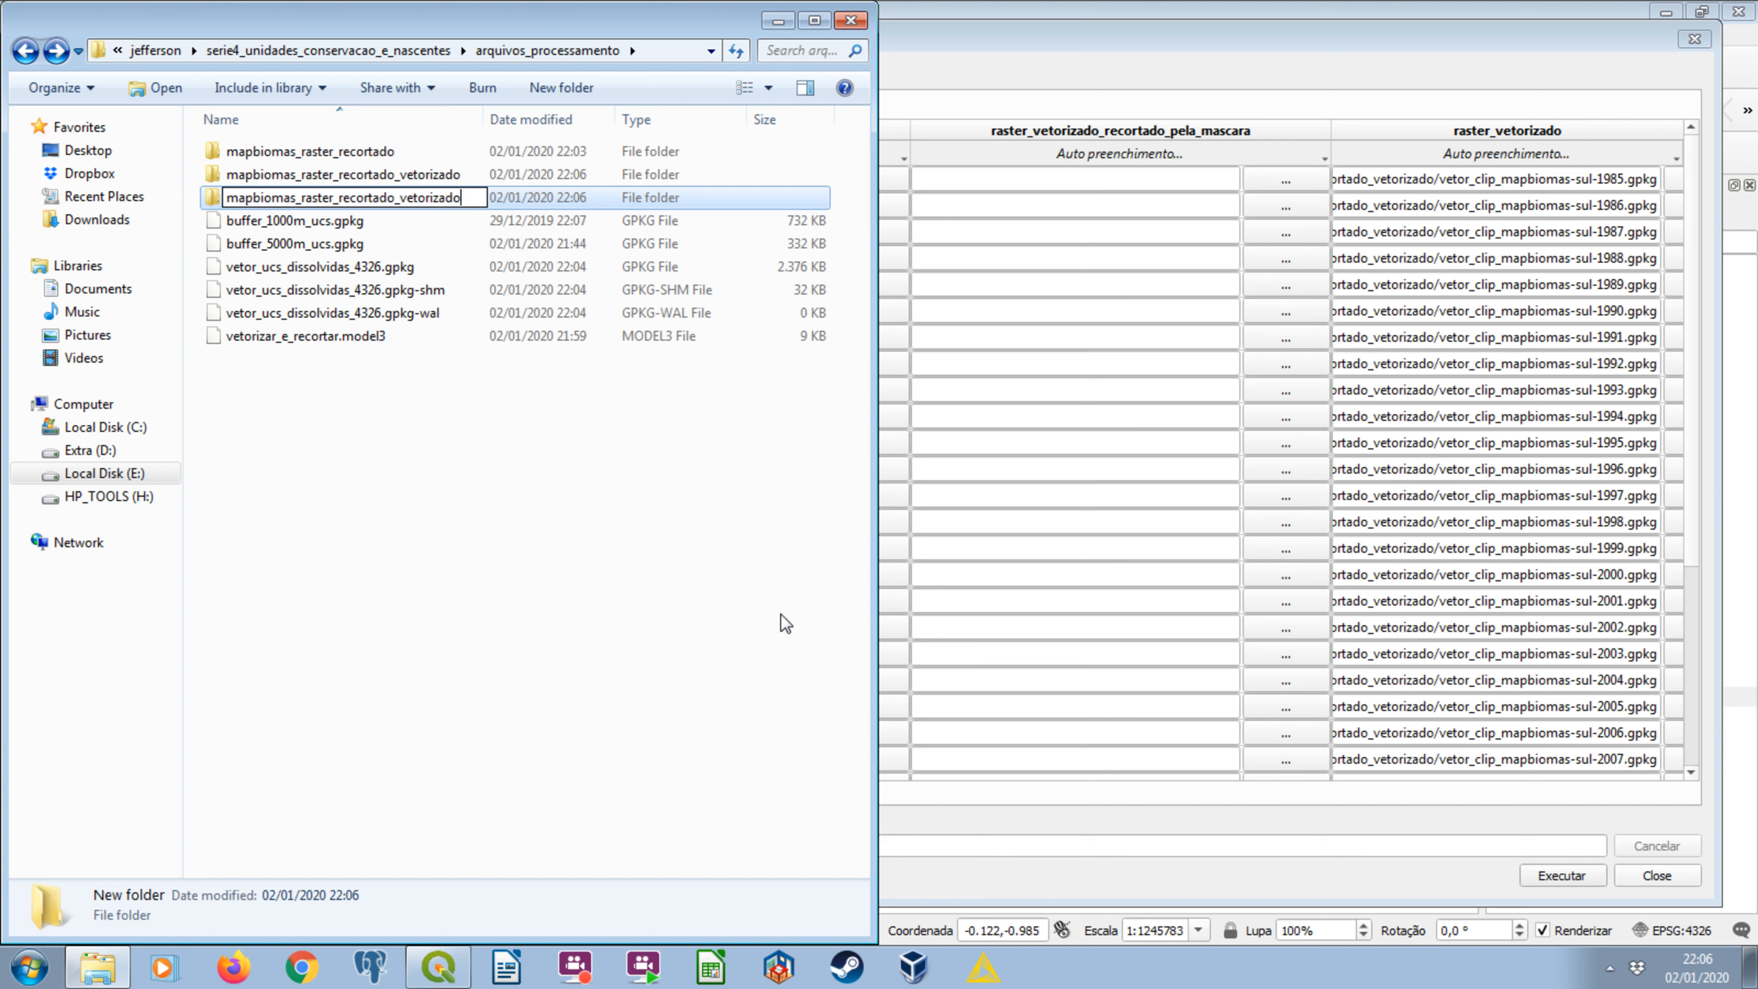
pyautogui.write('_recortado_ucs')
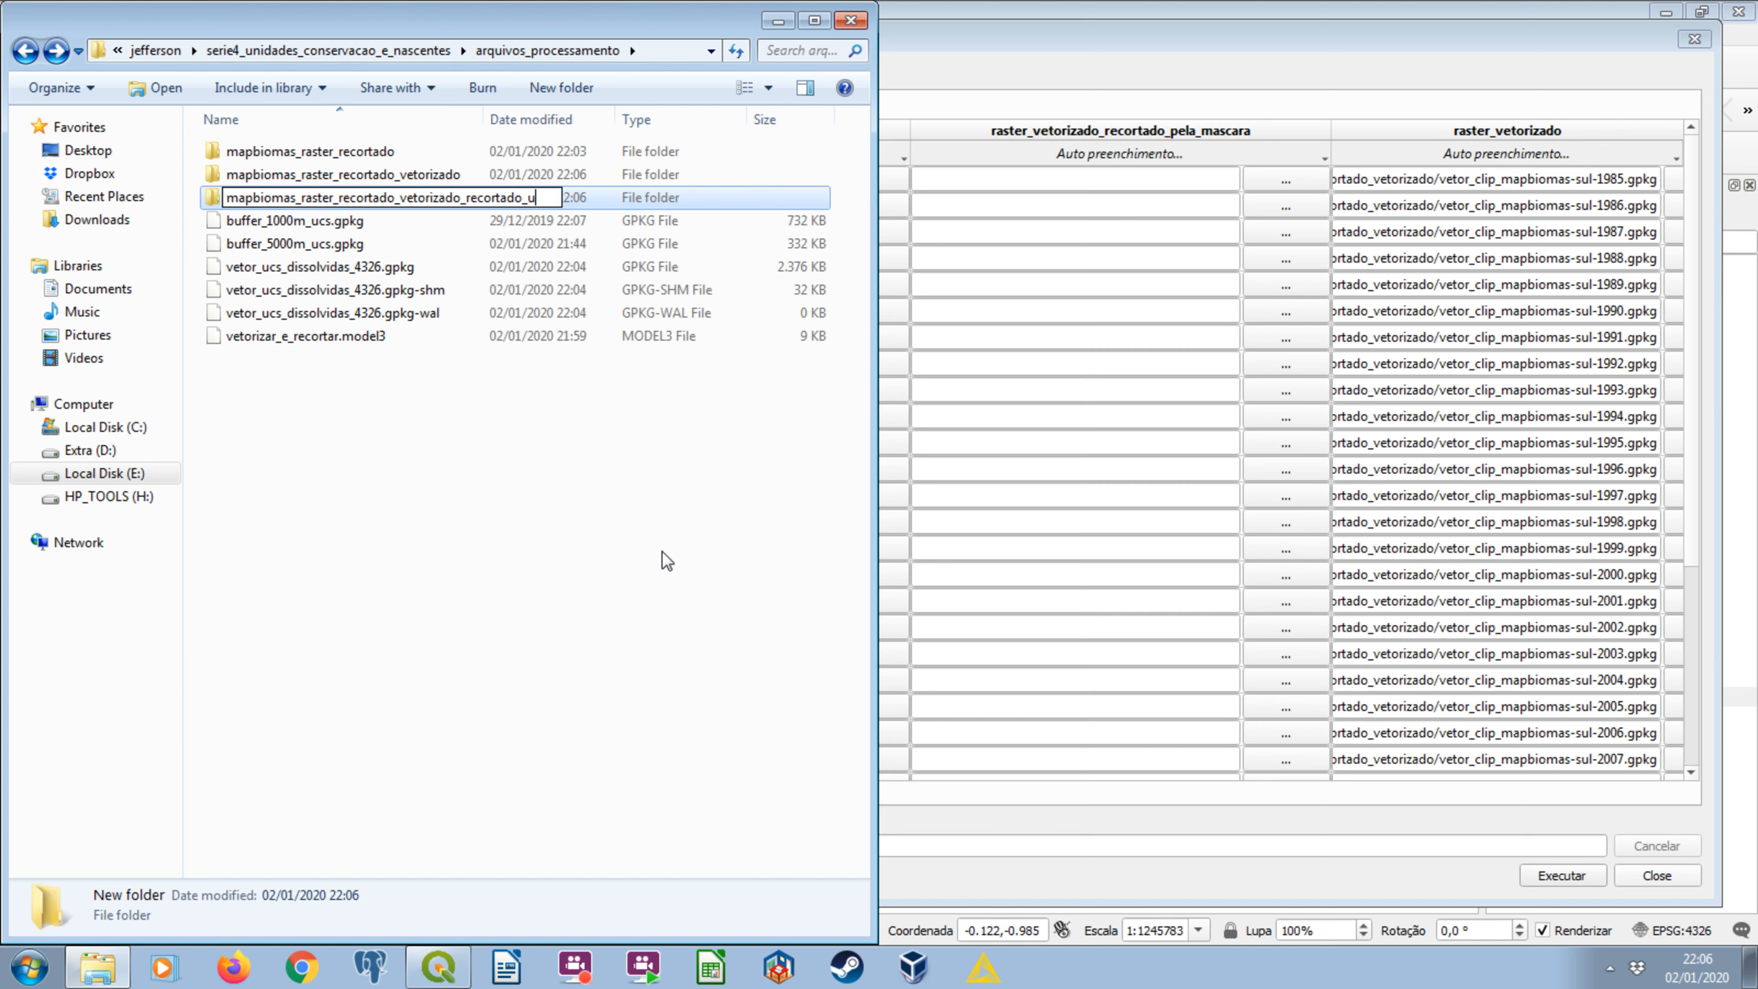
pyautogui.press('Return')
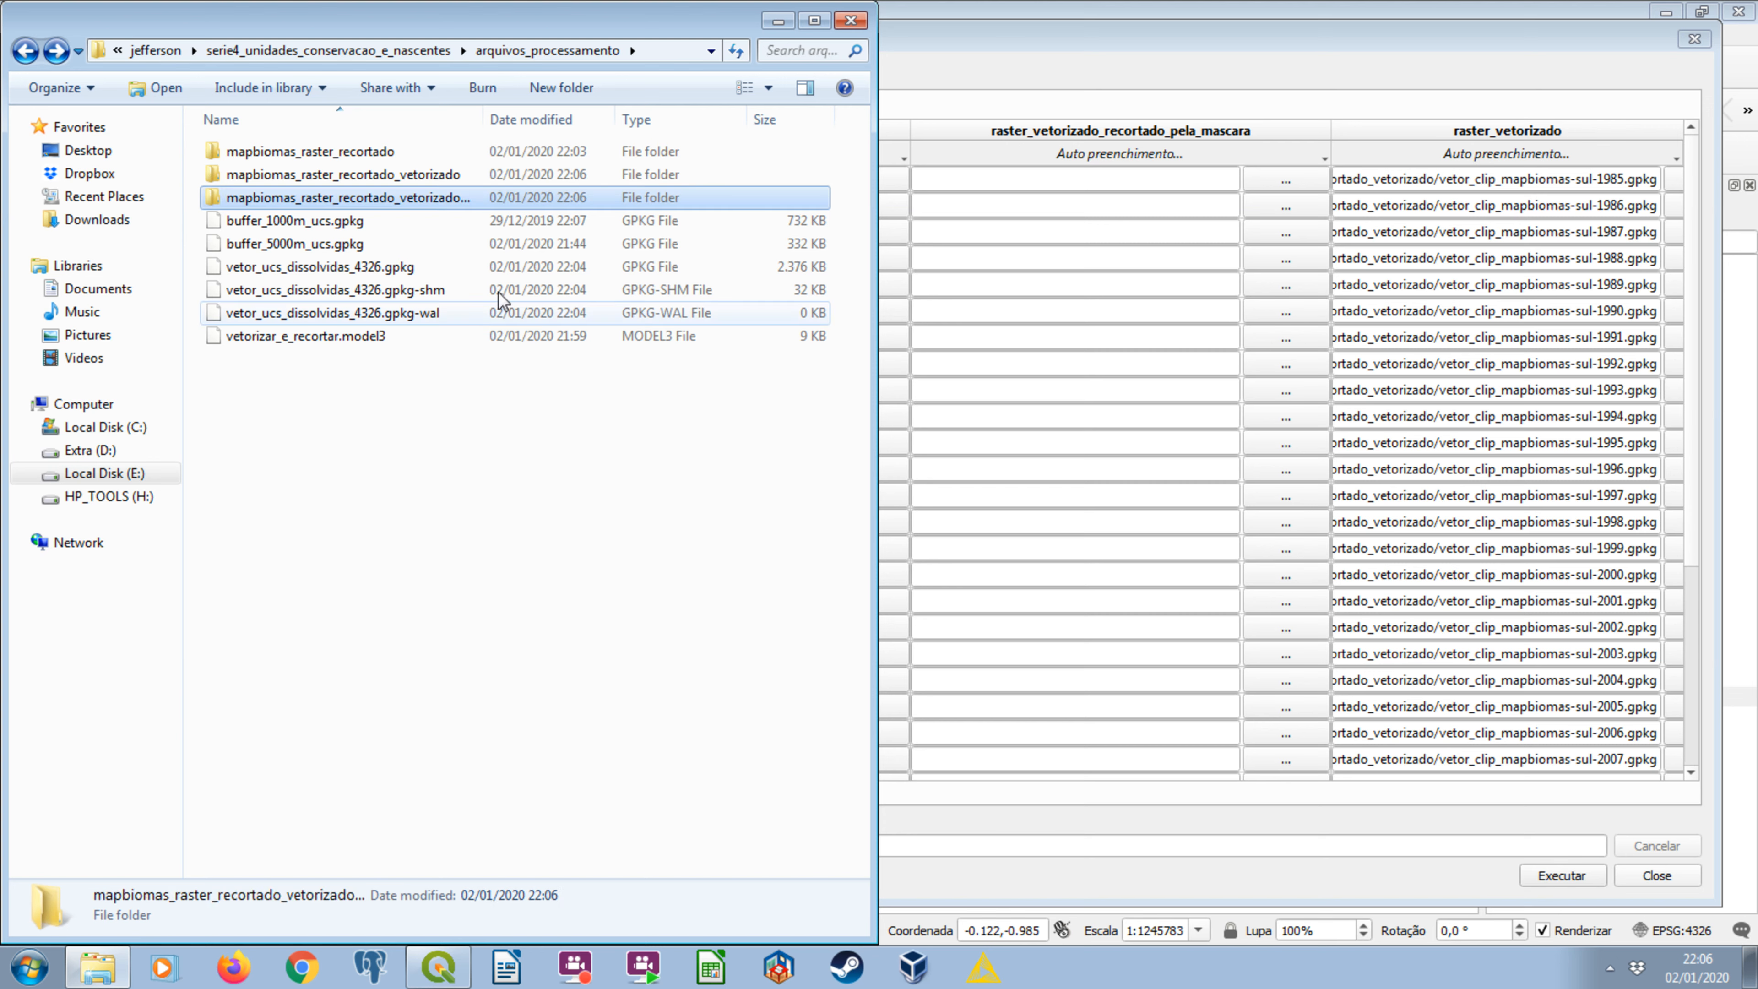
# Widen the Name column to review the three mapbiomas_raster folders, and return to the QGIS batch window.
pyautogui.moveTo(606, 115); pyautogui.dragTo(259, 119)
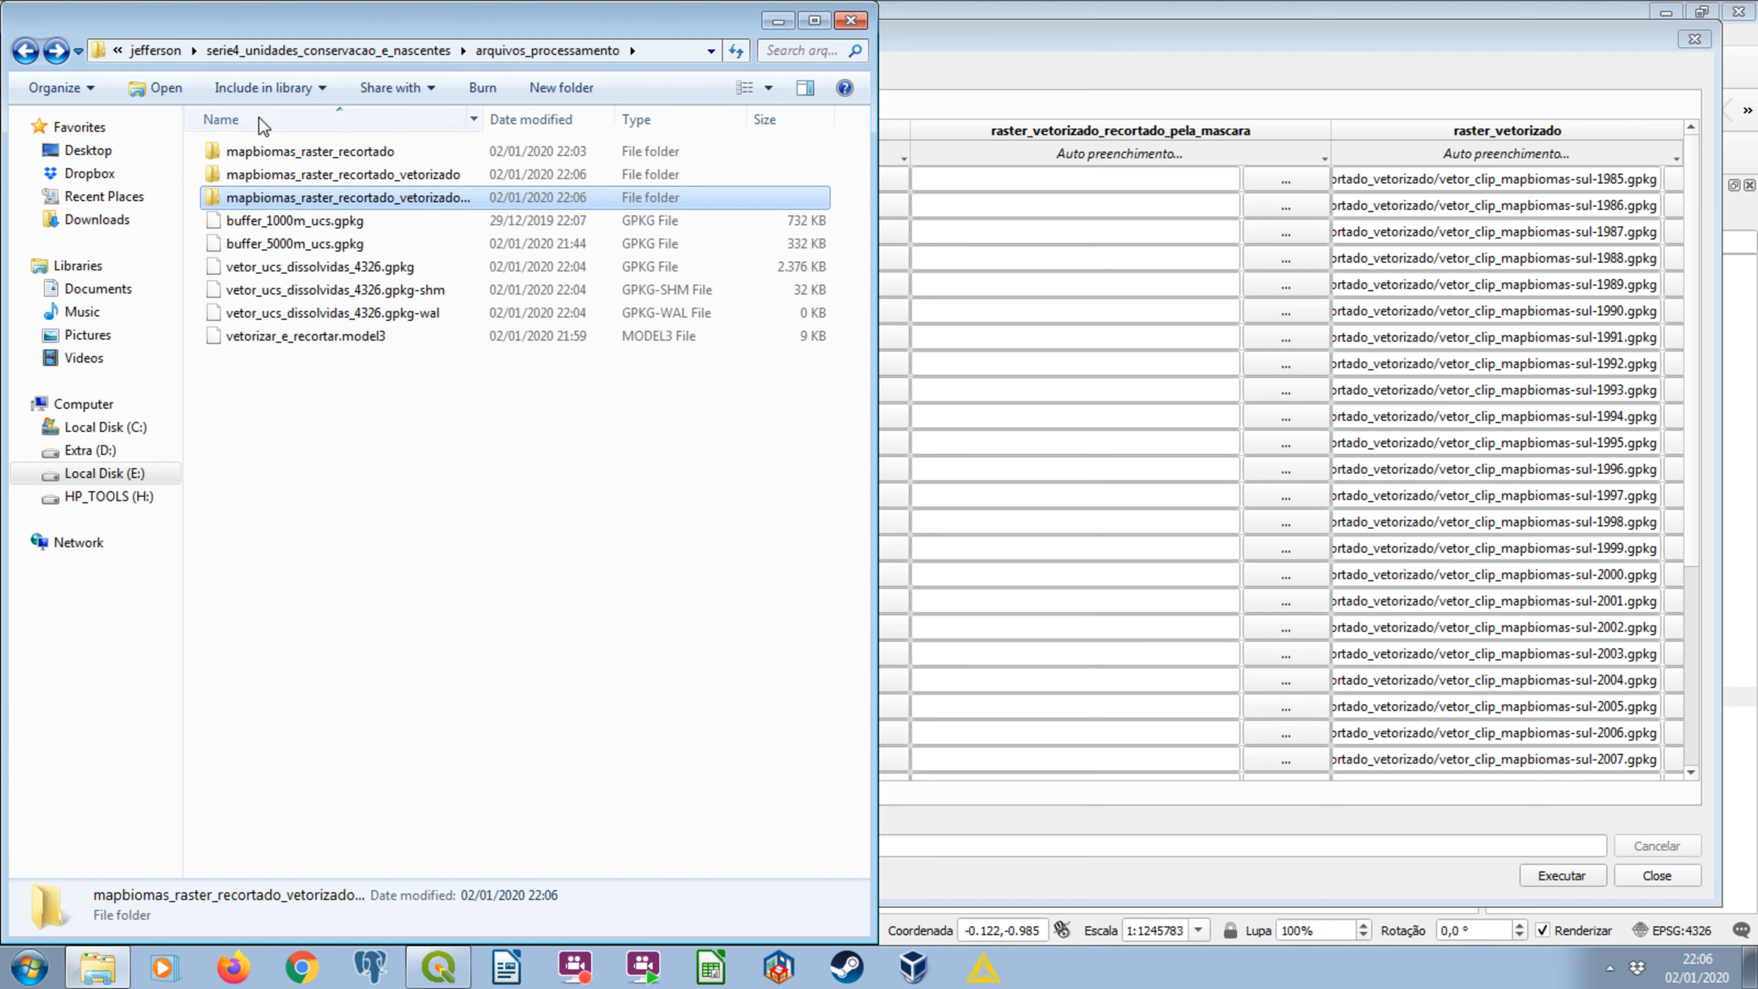
pyautogui.doubleClick(481, 118)
pyautogui.click(400, 148)
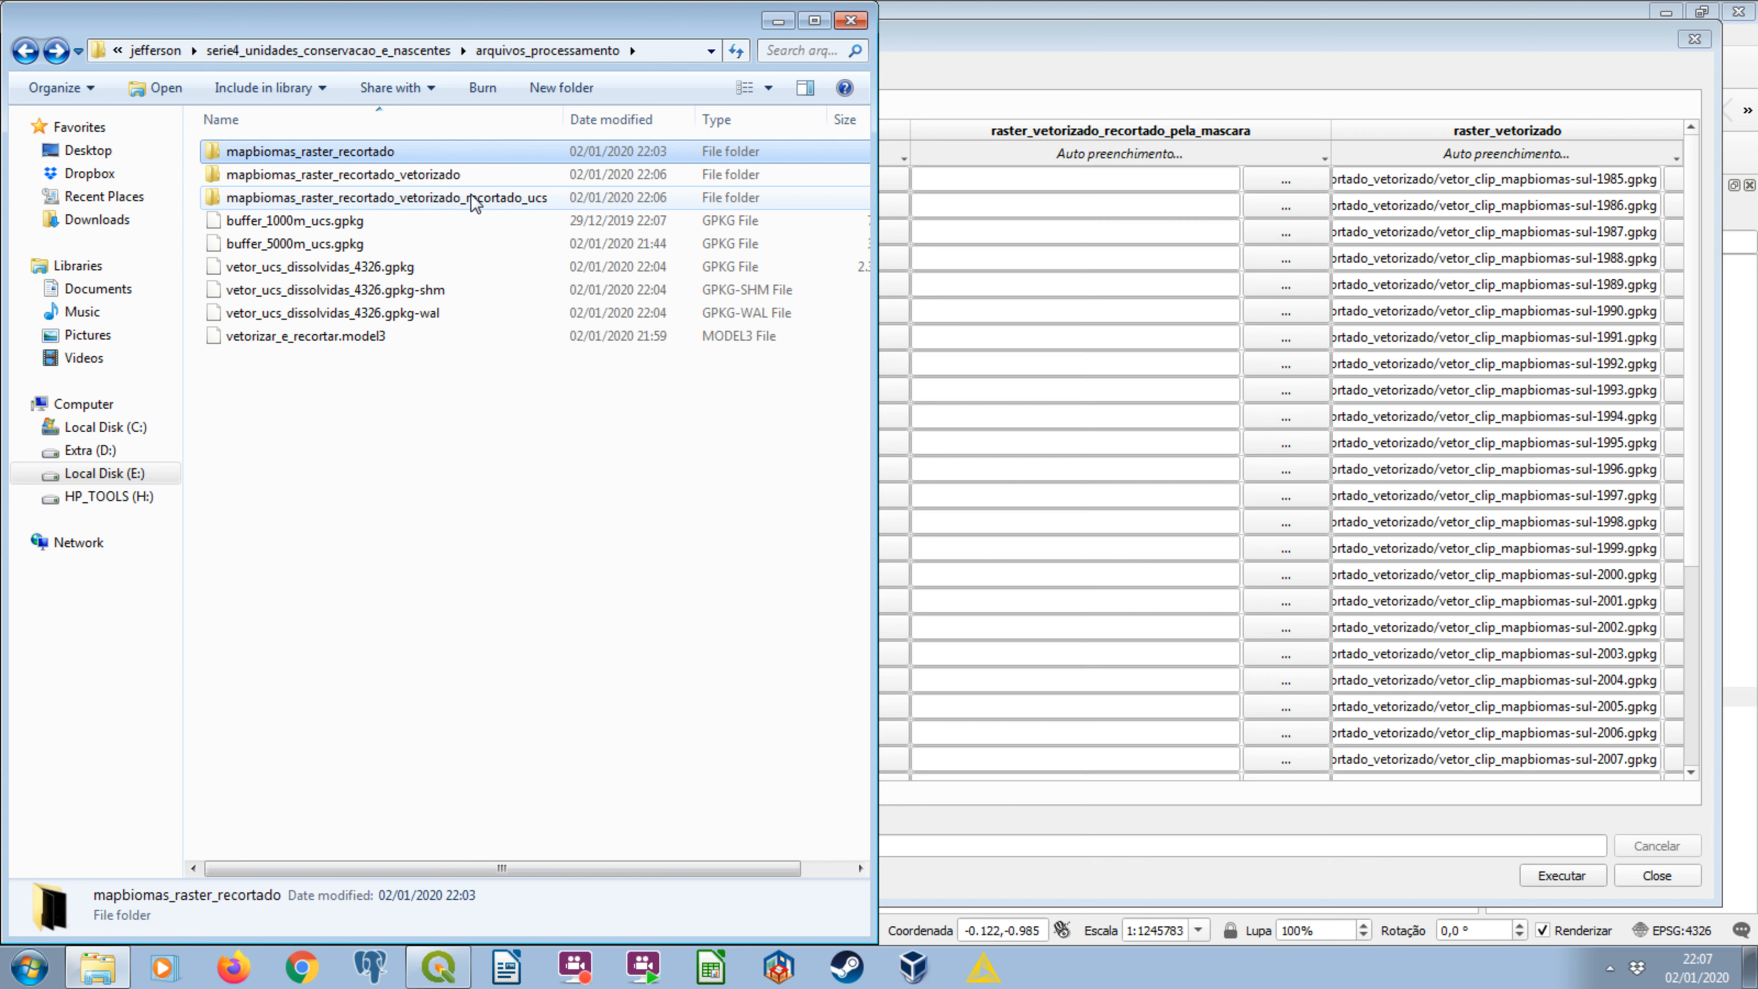
pyautogui.click(385, 147)
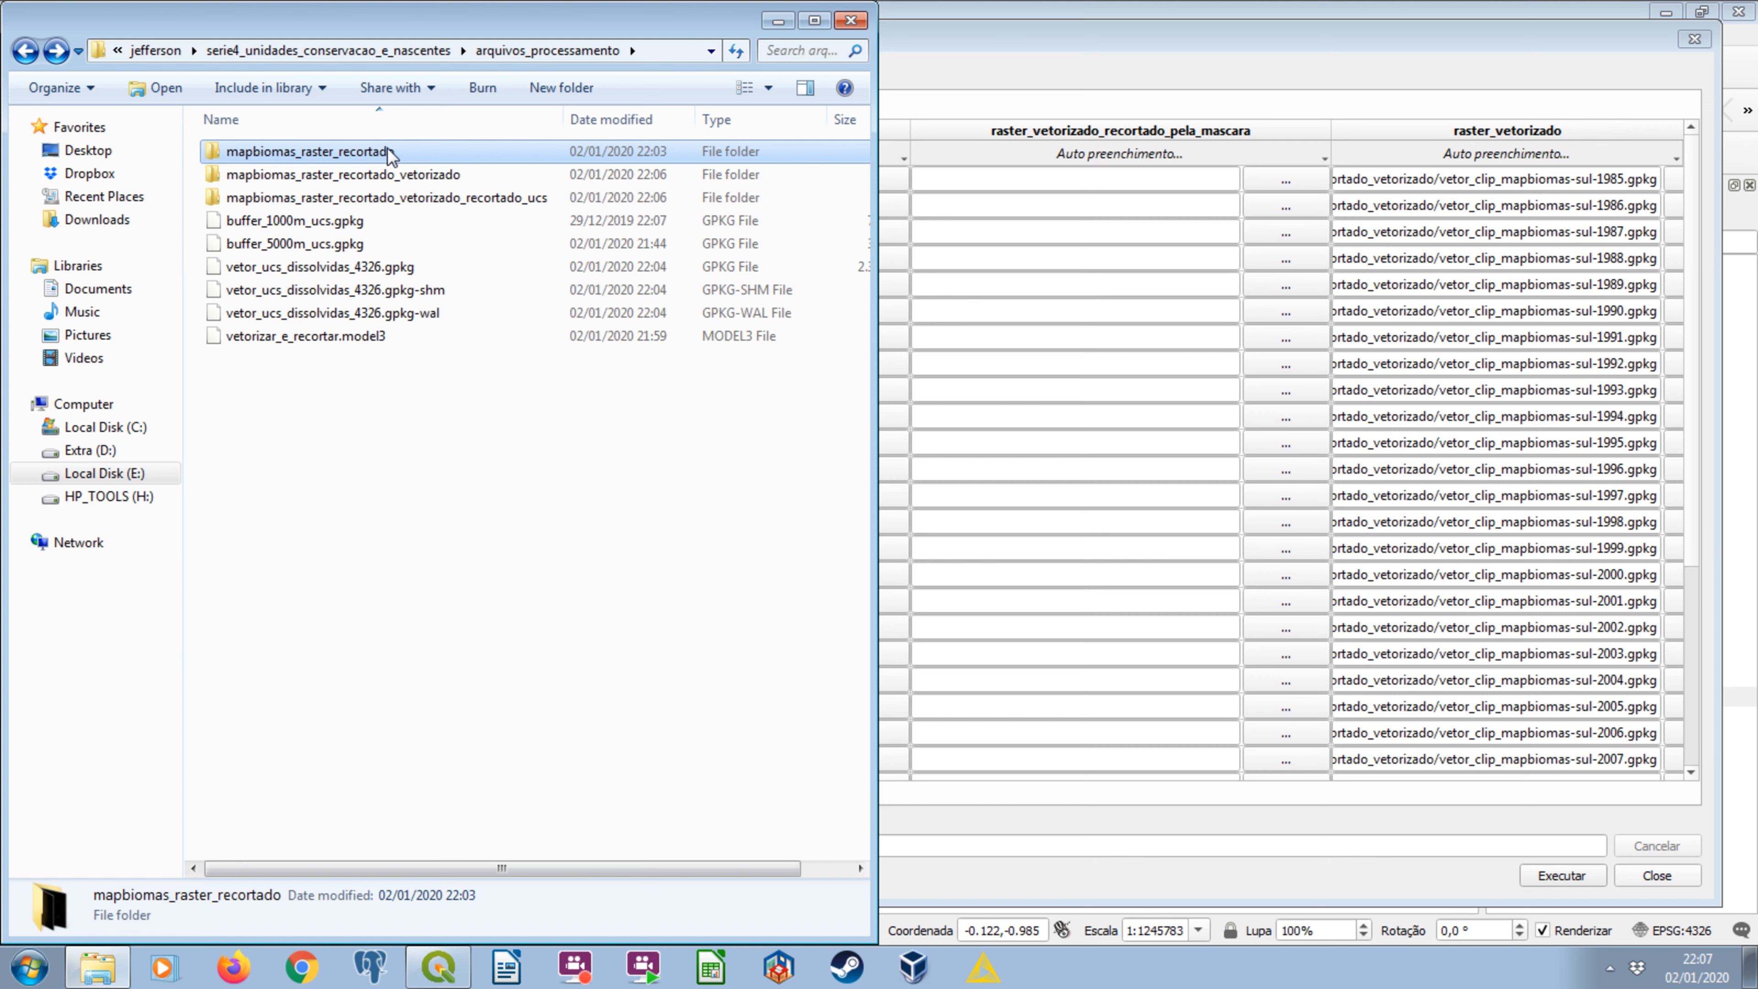
pyautogui.click(432, 174)
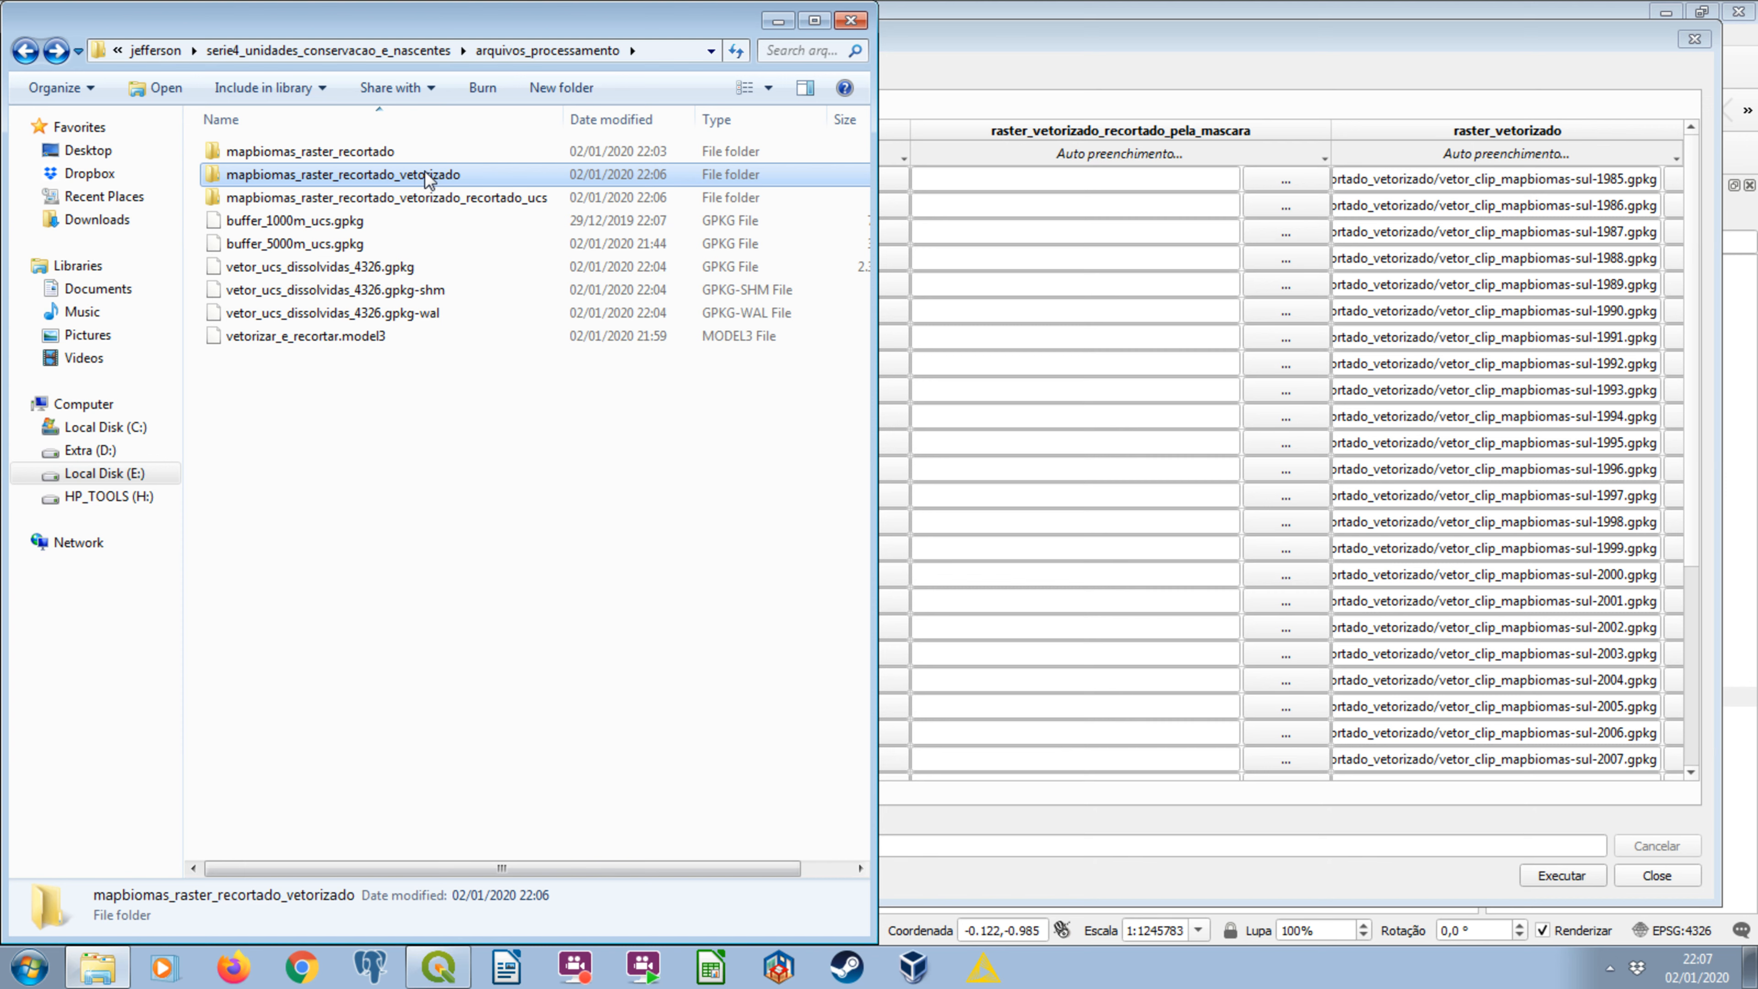
pyautogui.click(441, 207)
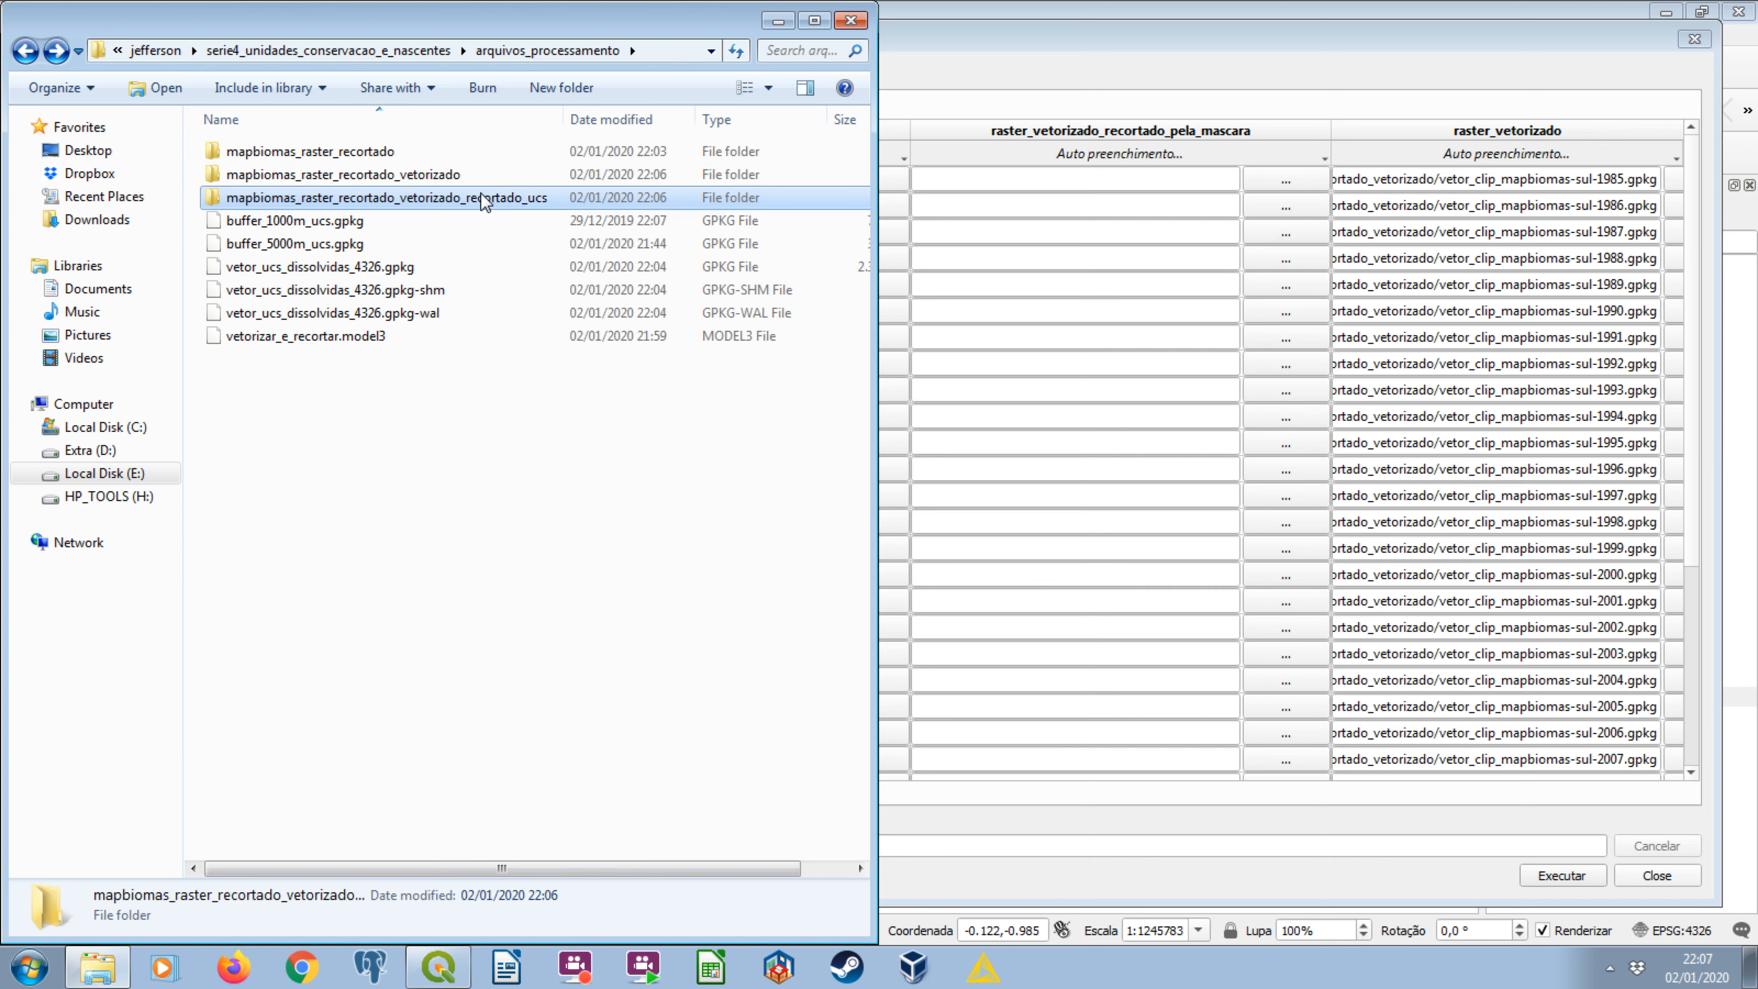
pyautogui.click(778, 21)
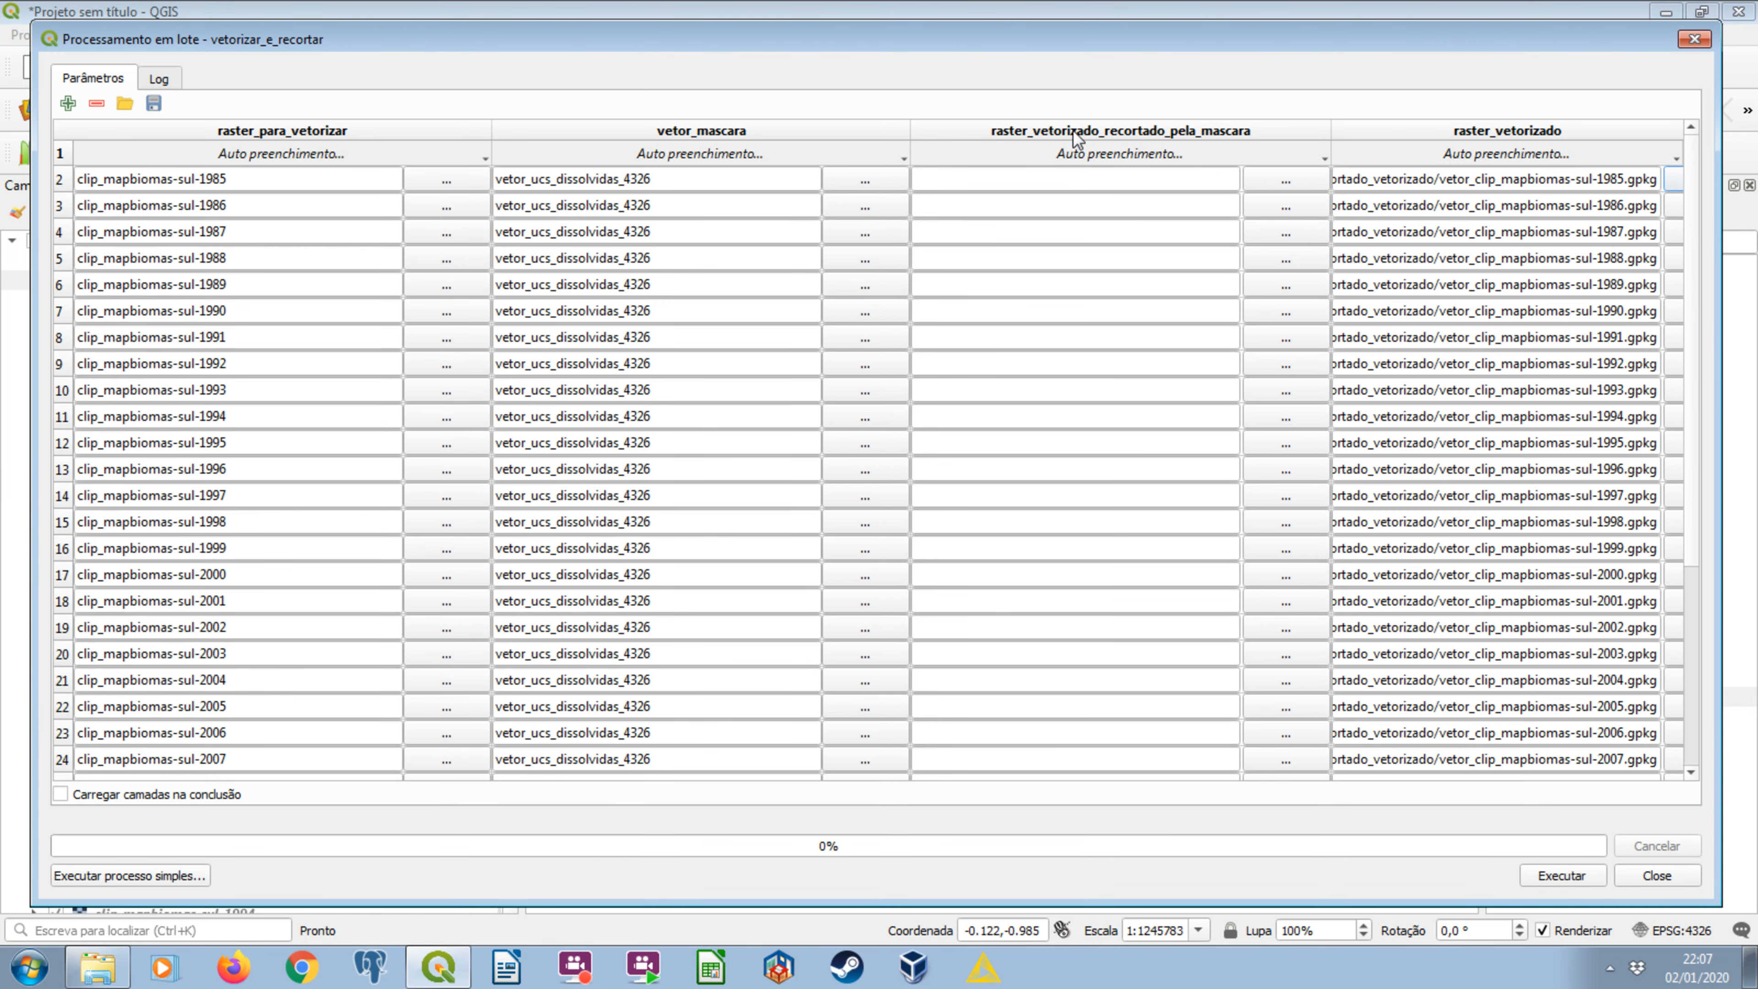
# Set the first raster_vetorizado_recortado_pela_mascara output to a GPKG file named clip in the mapbiomas_raster_recortado_vetorizado_recortado_ucs folder.
pyautogui.click(1253, 180)
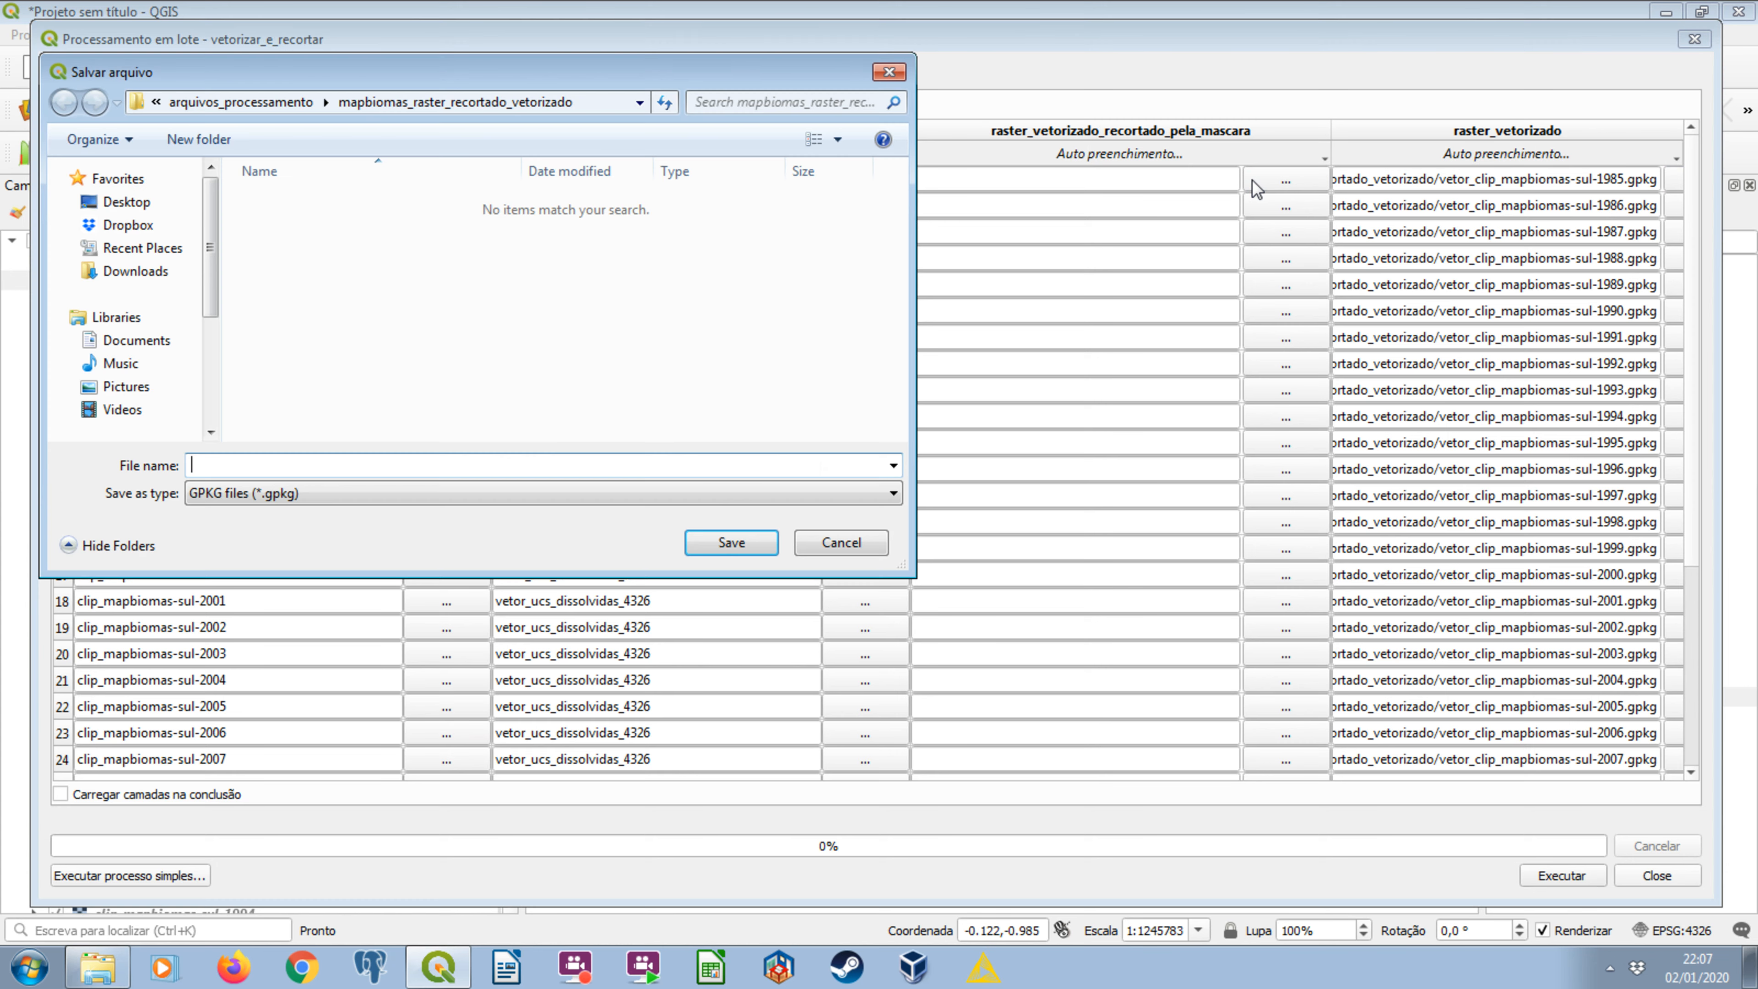
pyautogui.click(241, 102)
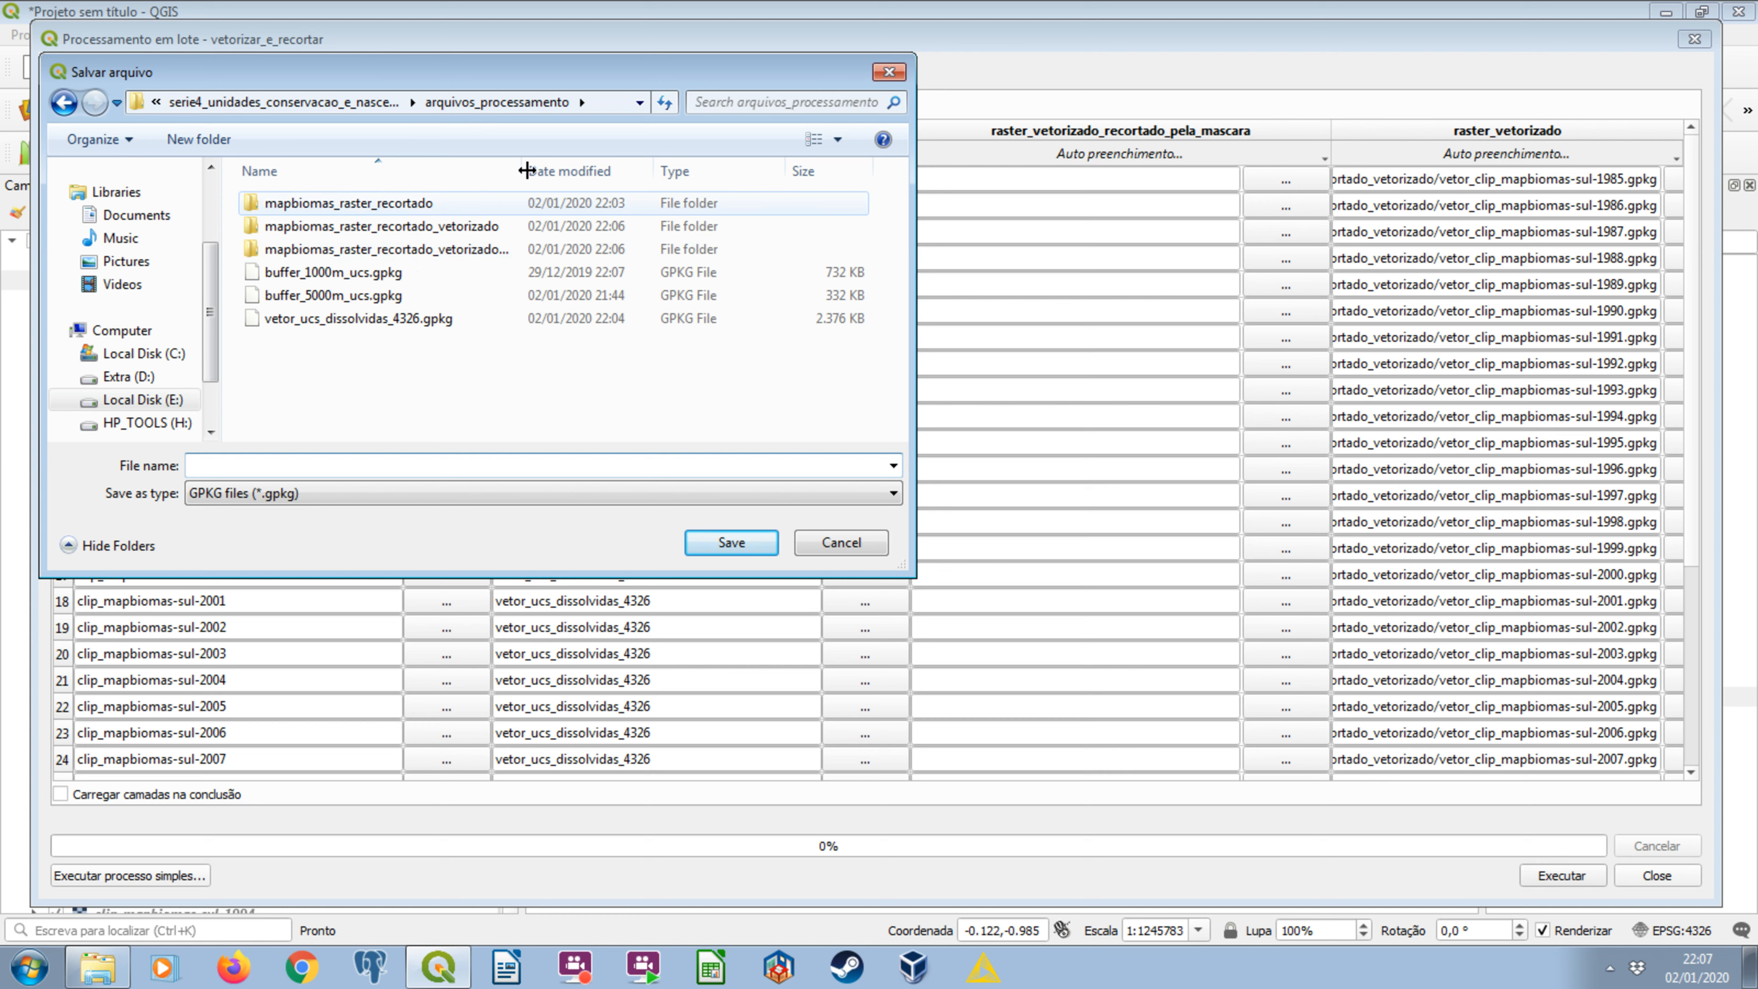
pyautogui.moveTo(522, 171); pyautogui.dragTo(675, 168)
pyautogui.doubleClick(533, 248)
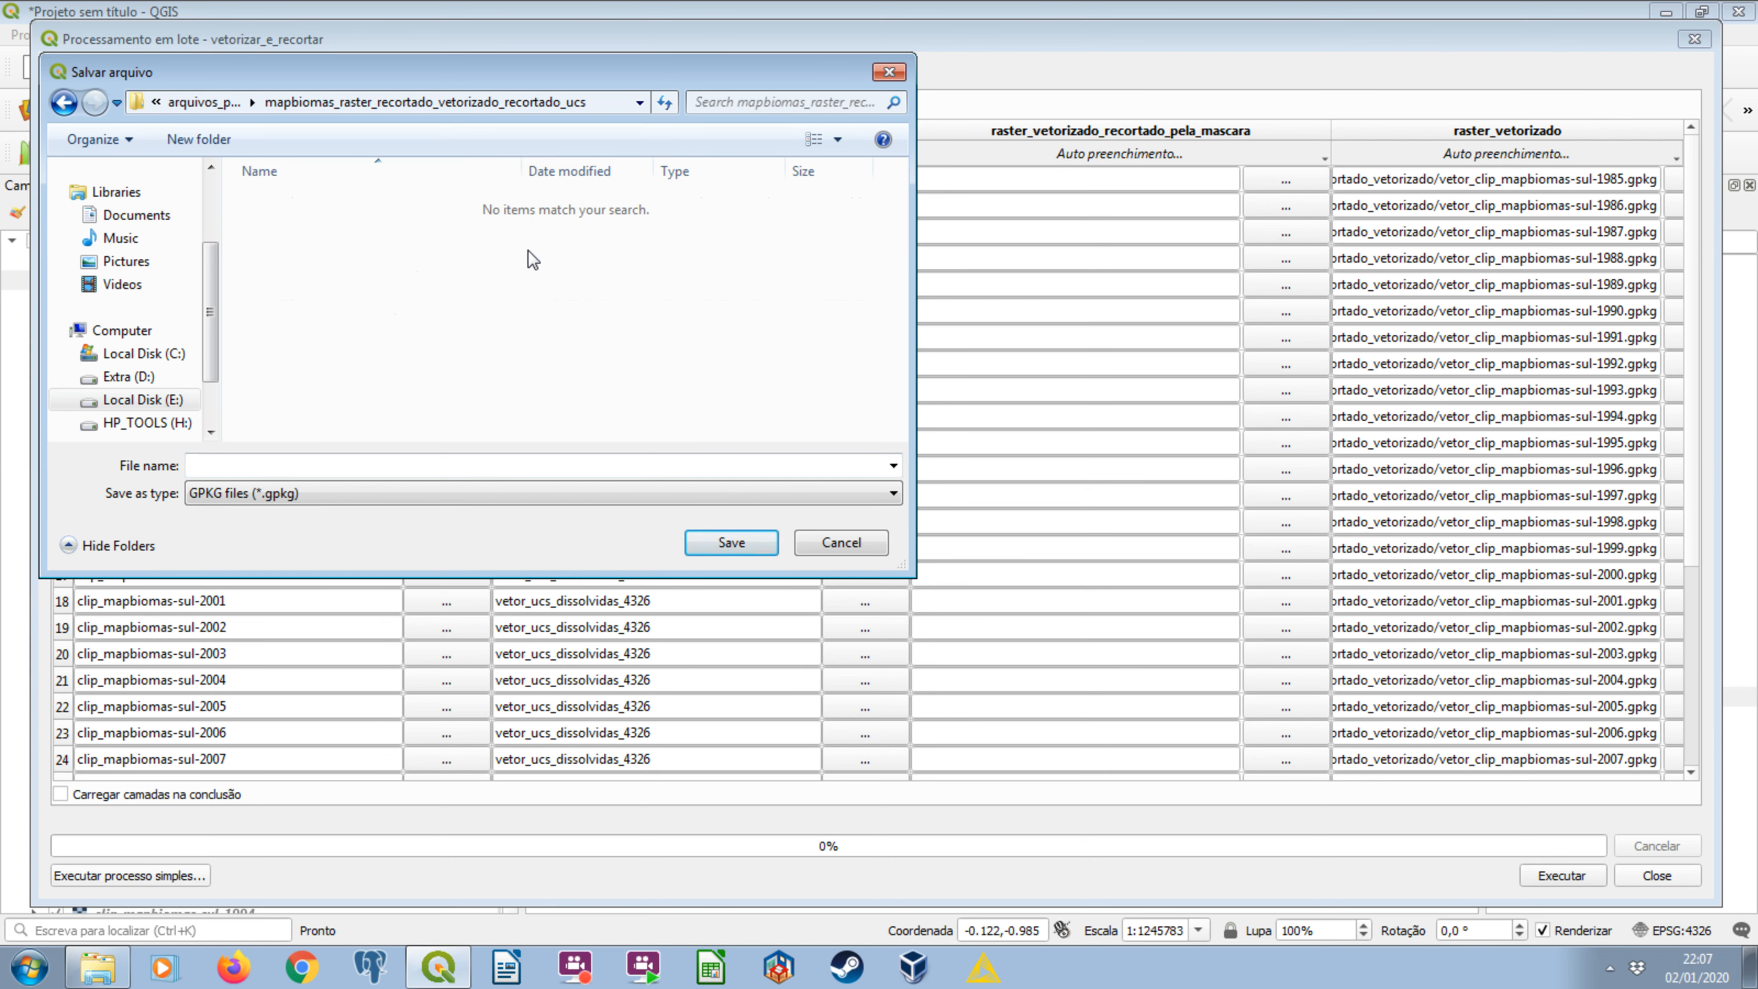
pyautogui.click(354, 465)
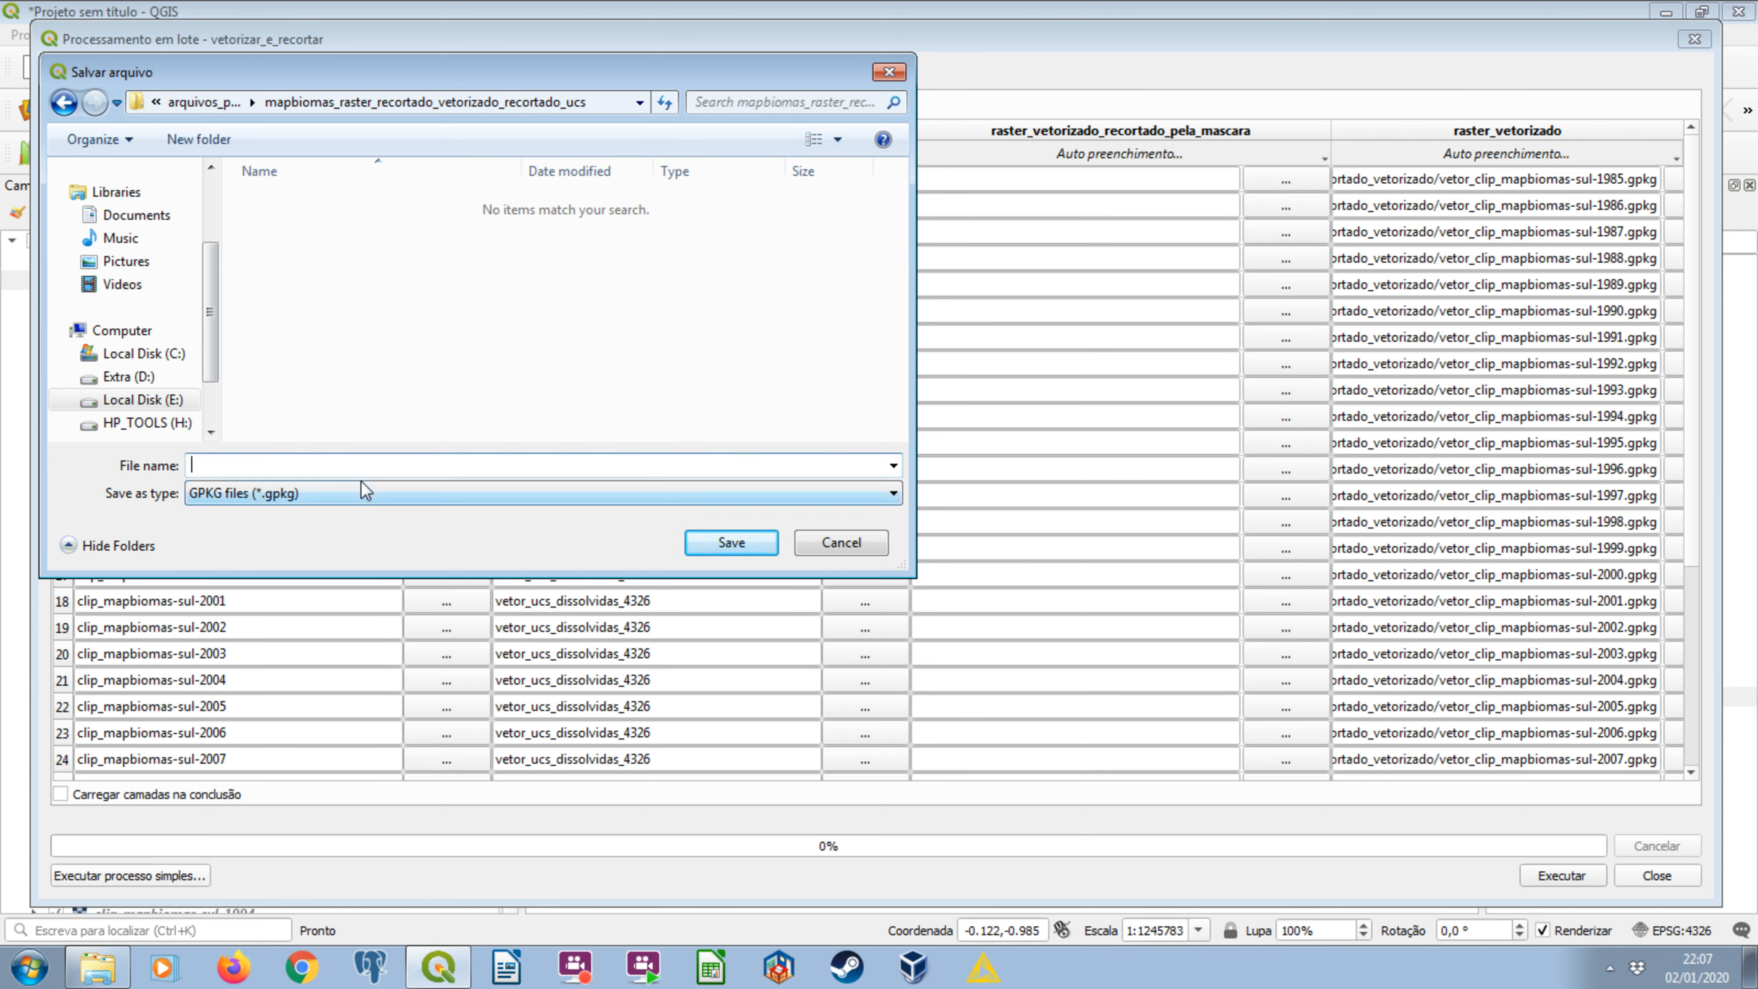
pyautogui.write('clip')
pyautogui.click(729, 542)
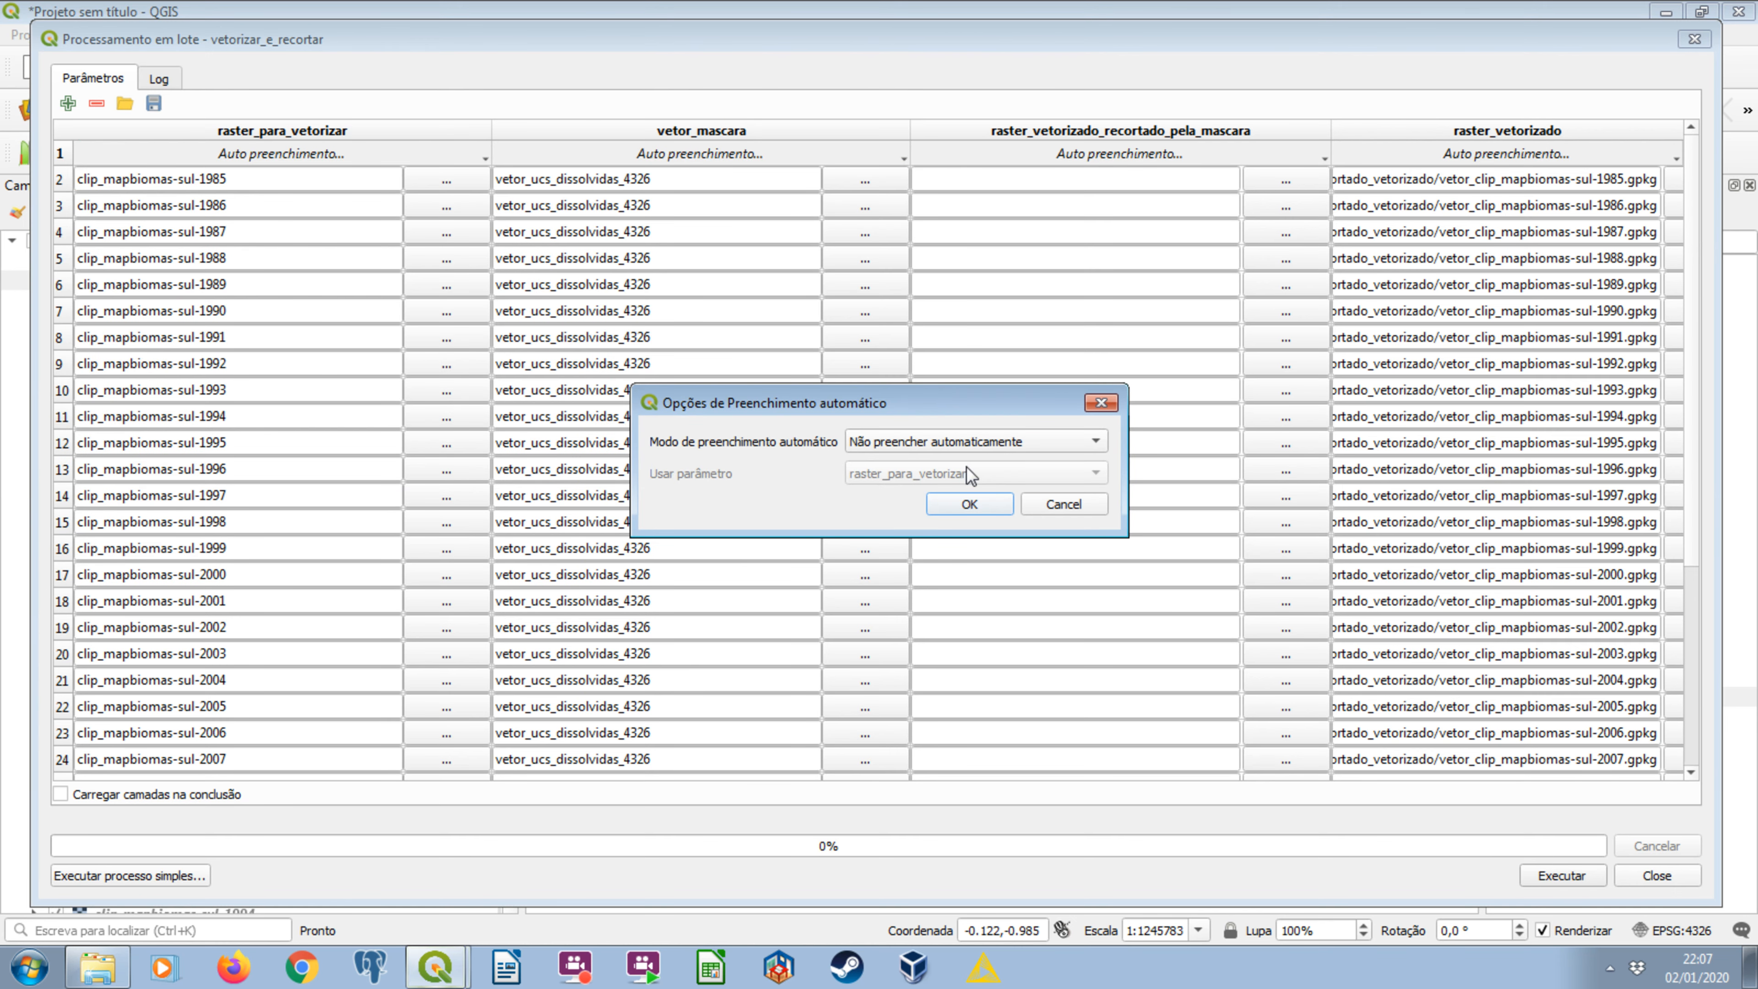
# Try to autofill the raster_vetorizado_recortado_pela_mascara outputs with the values of the raster_vetorizado parameter.
pyautogui.click(976, 442)
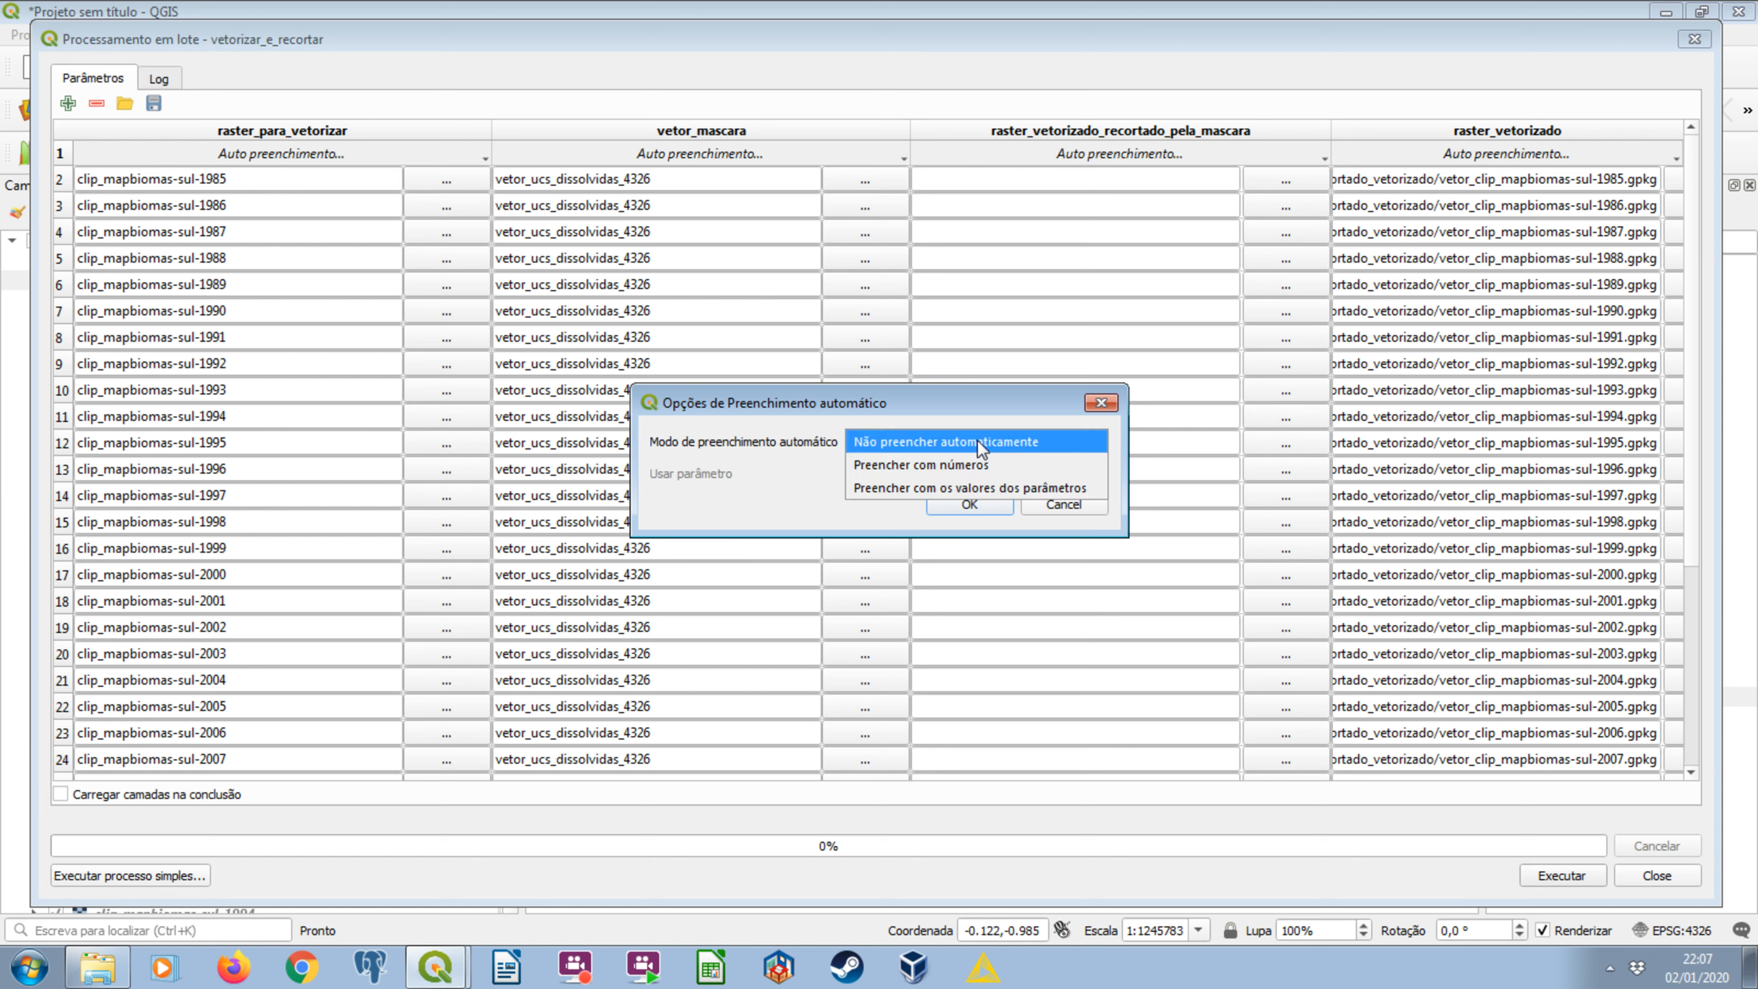
pyautogui.click(988, 488)
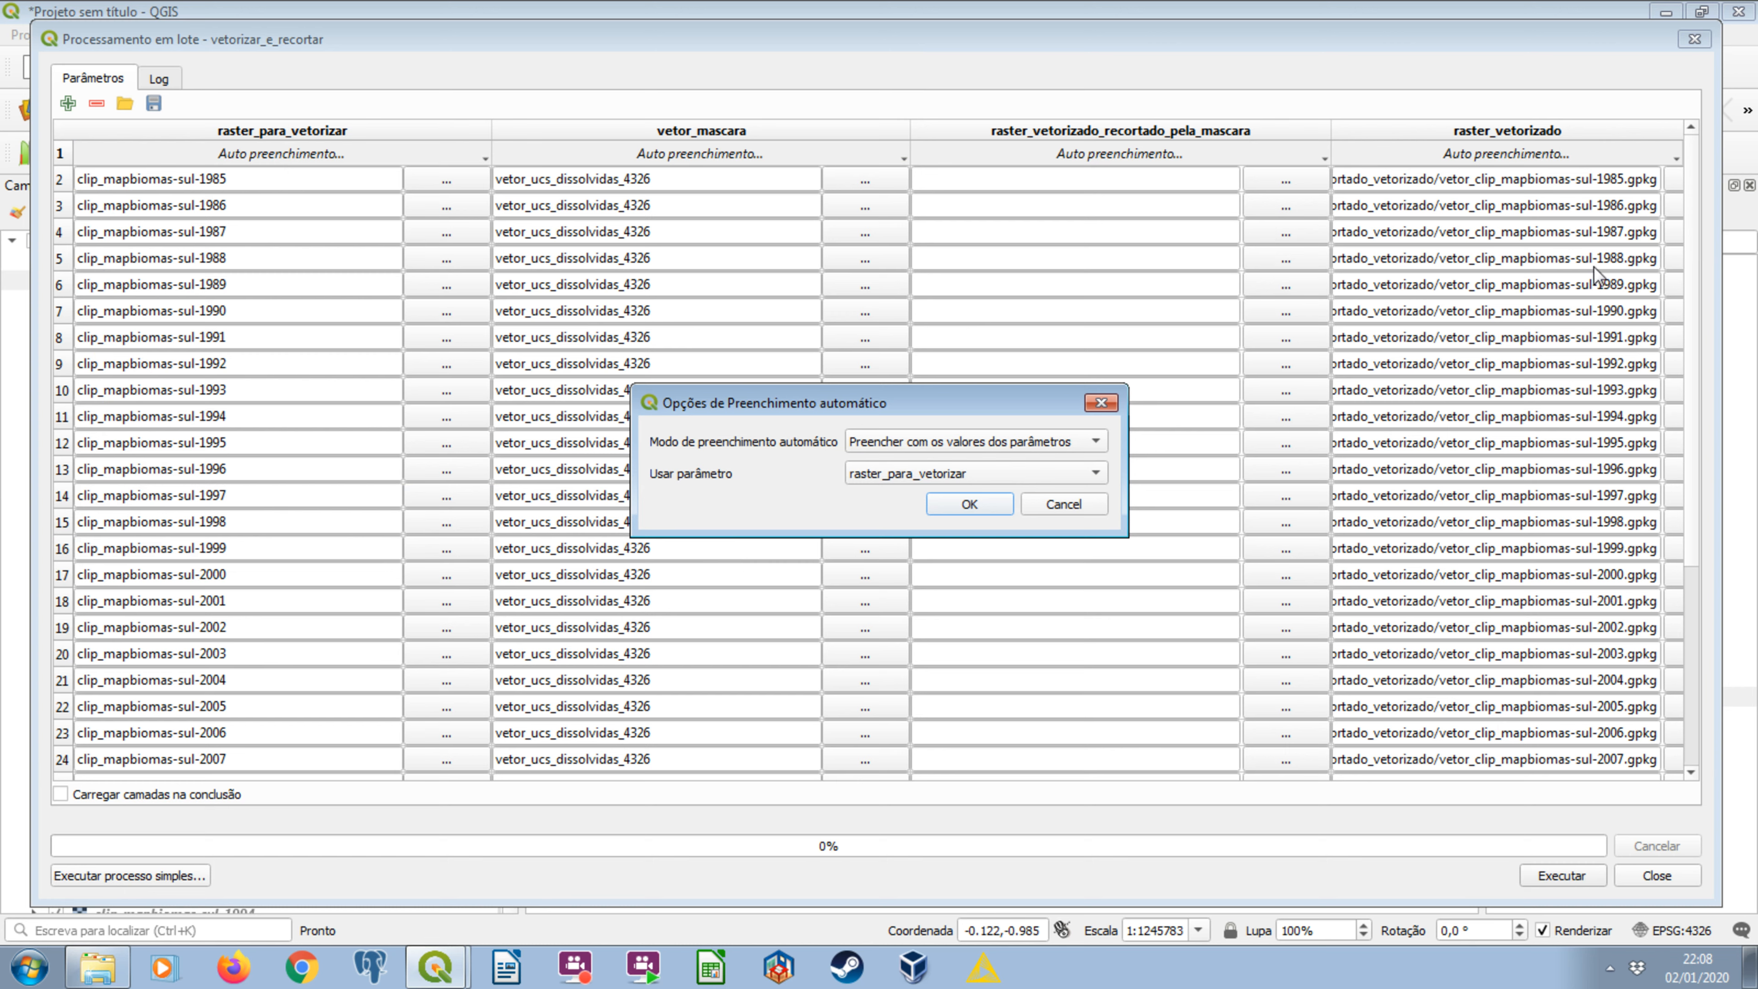
pyautogui.click(940, 480)
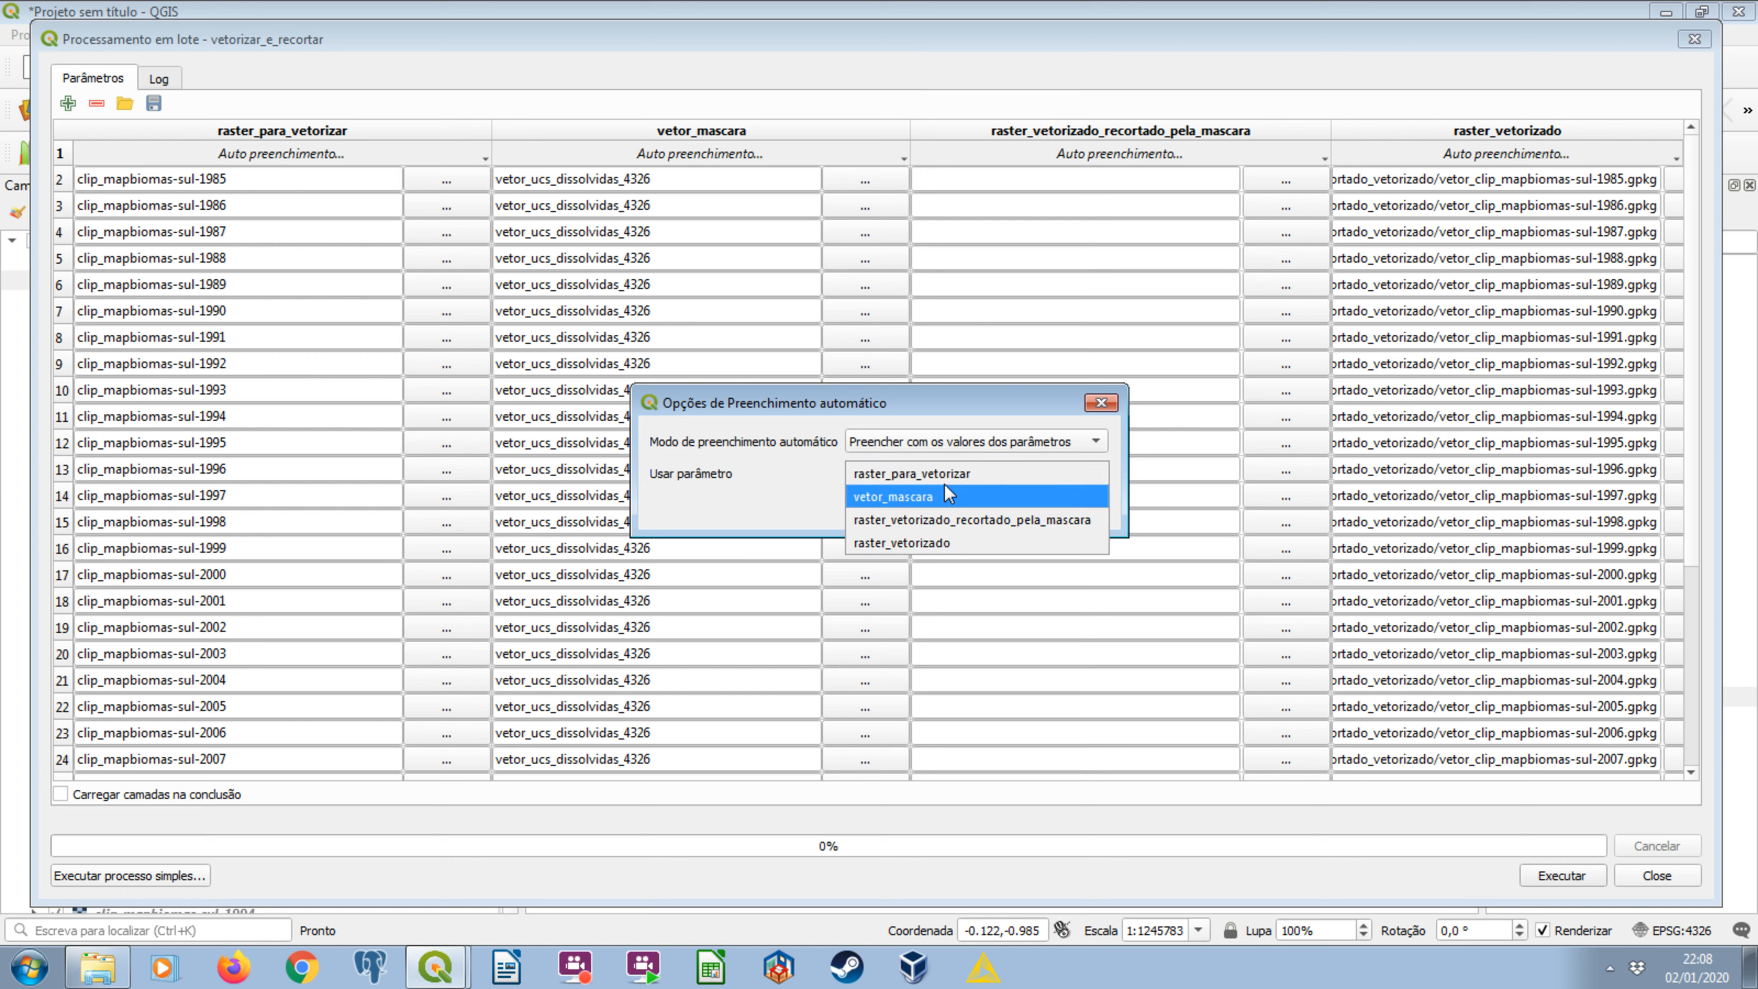
pyautogui.click(938, 537)
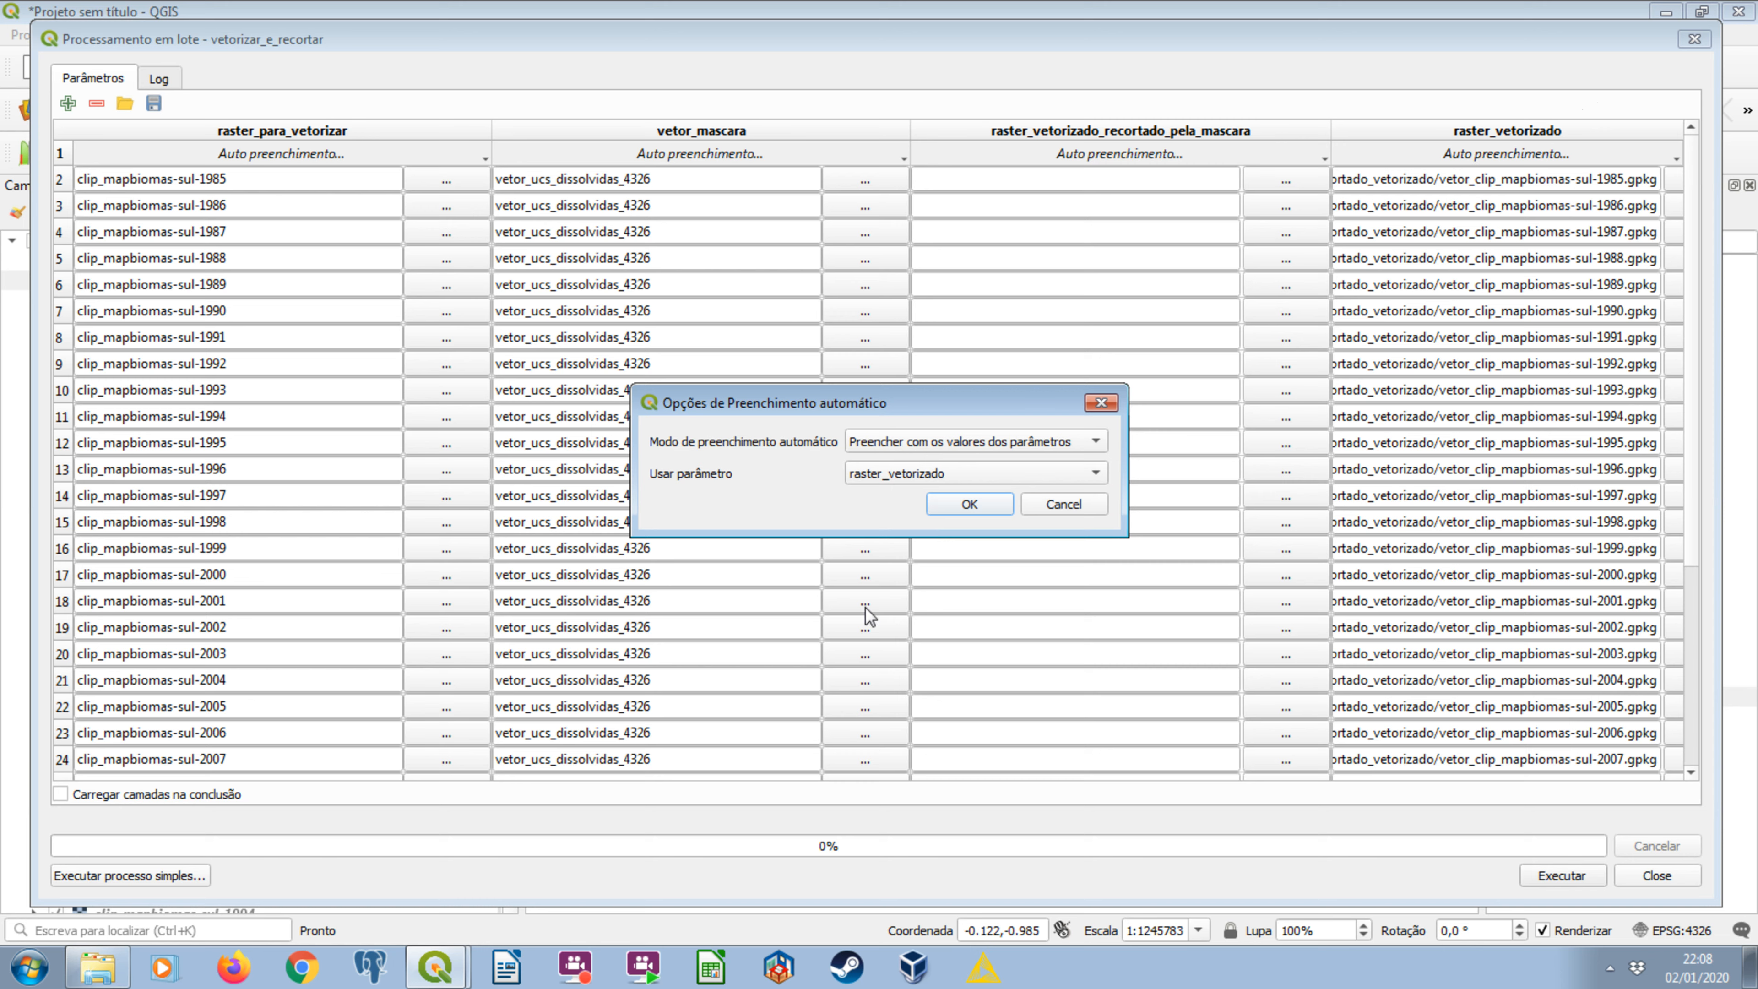
pyautogui.click(961, 509)
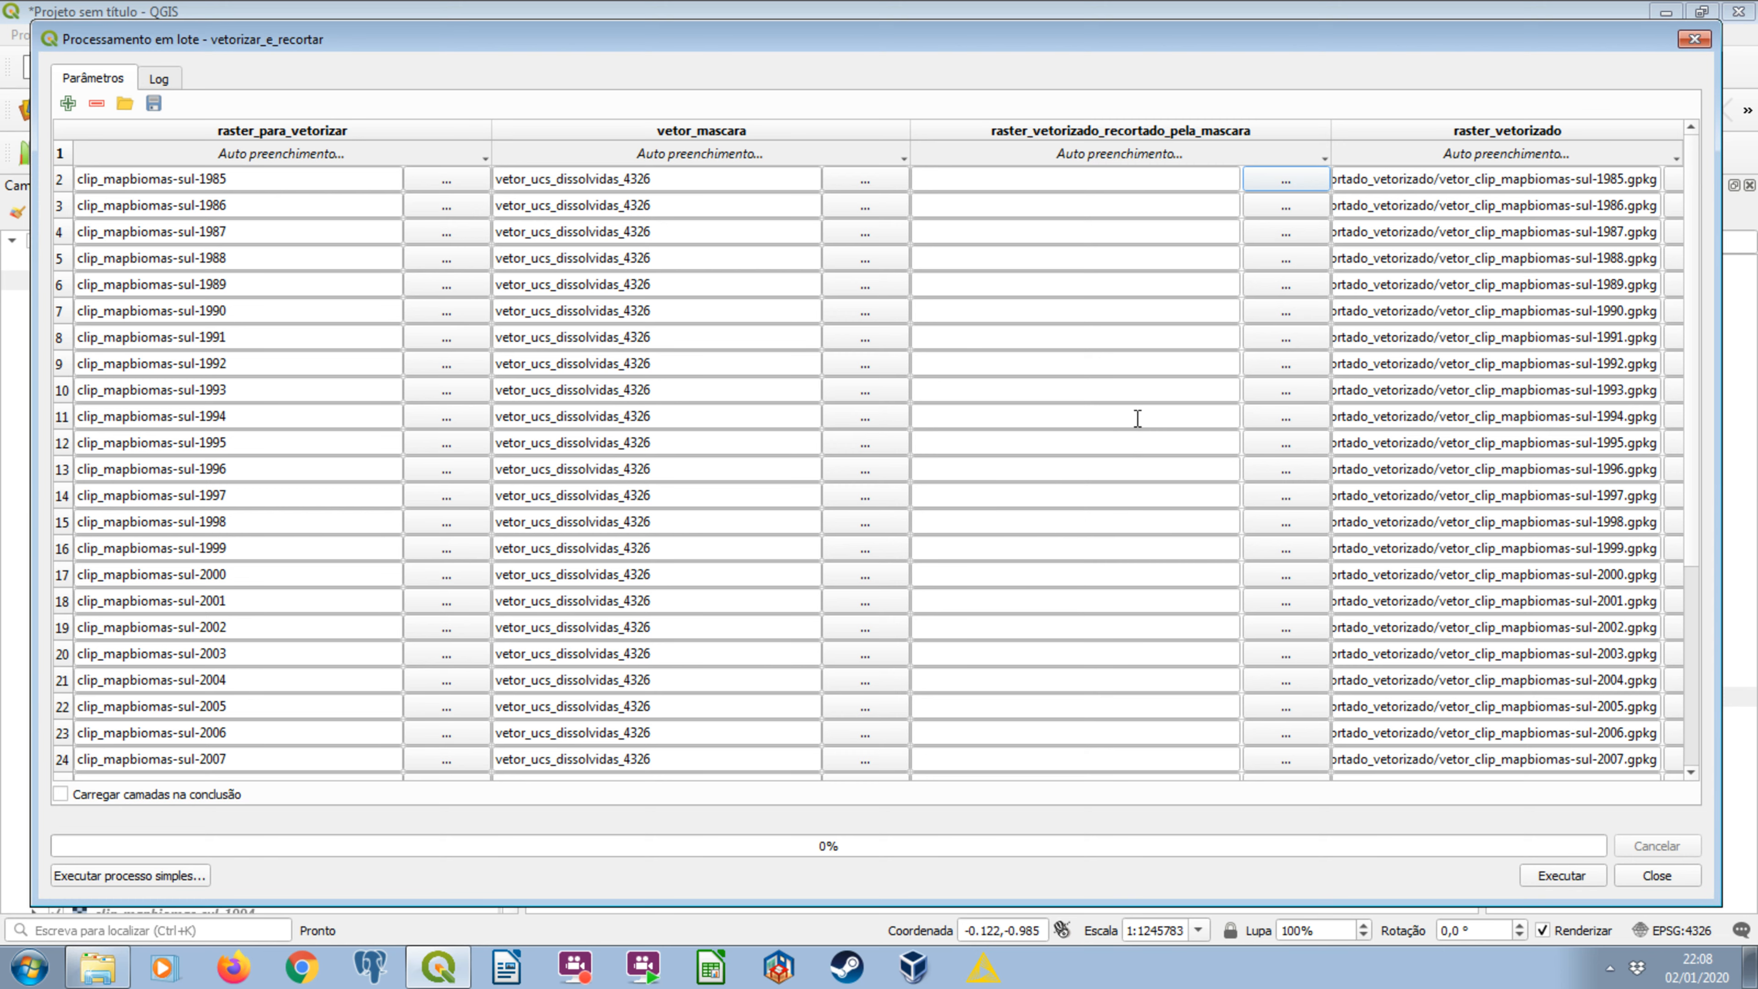
# Set the first raster_vetorizado_recortado_pela_mascara output to a GPKG file named ucs_vetor_ in the mapbiomas_raster_recortado_vetorizado_recortado_ucs folder.
pyautogui.click(1212, 181)
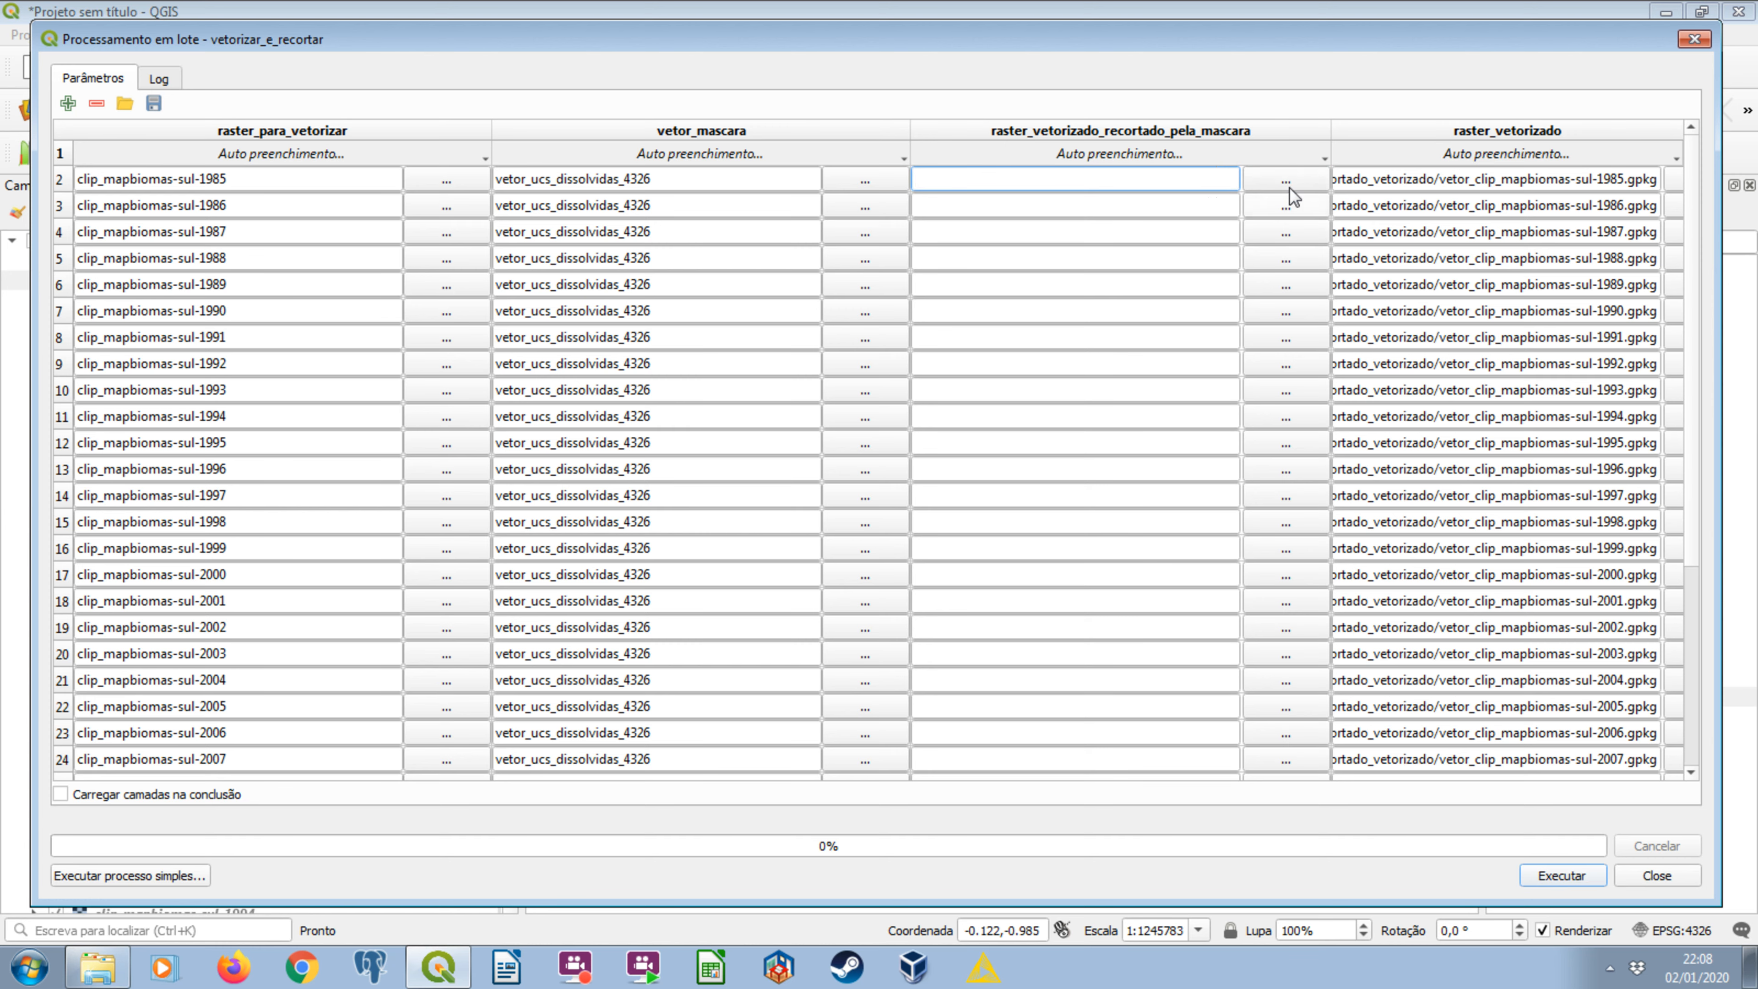
pyautogui.moveTo(1692, 200)
pyautogui.mouseDown()
pyautogui.moveTo(1688, 152)
pyautogui.moveTo(1702, 344)
pyautogui.moveTo(1711, 188)
pyautogui.mouseUp()
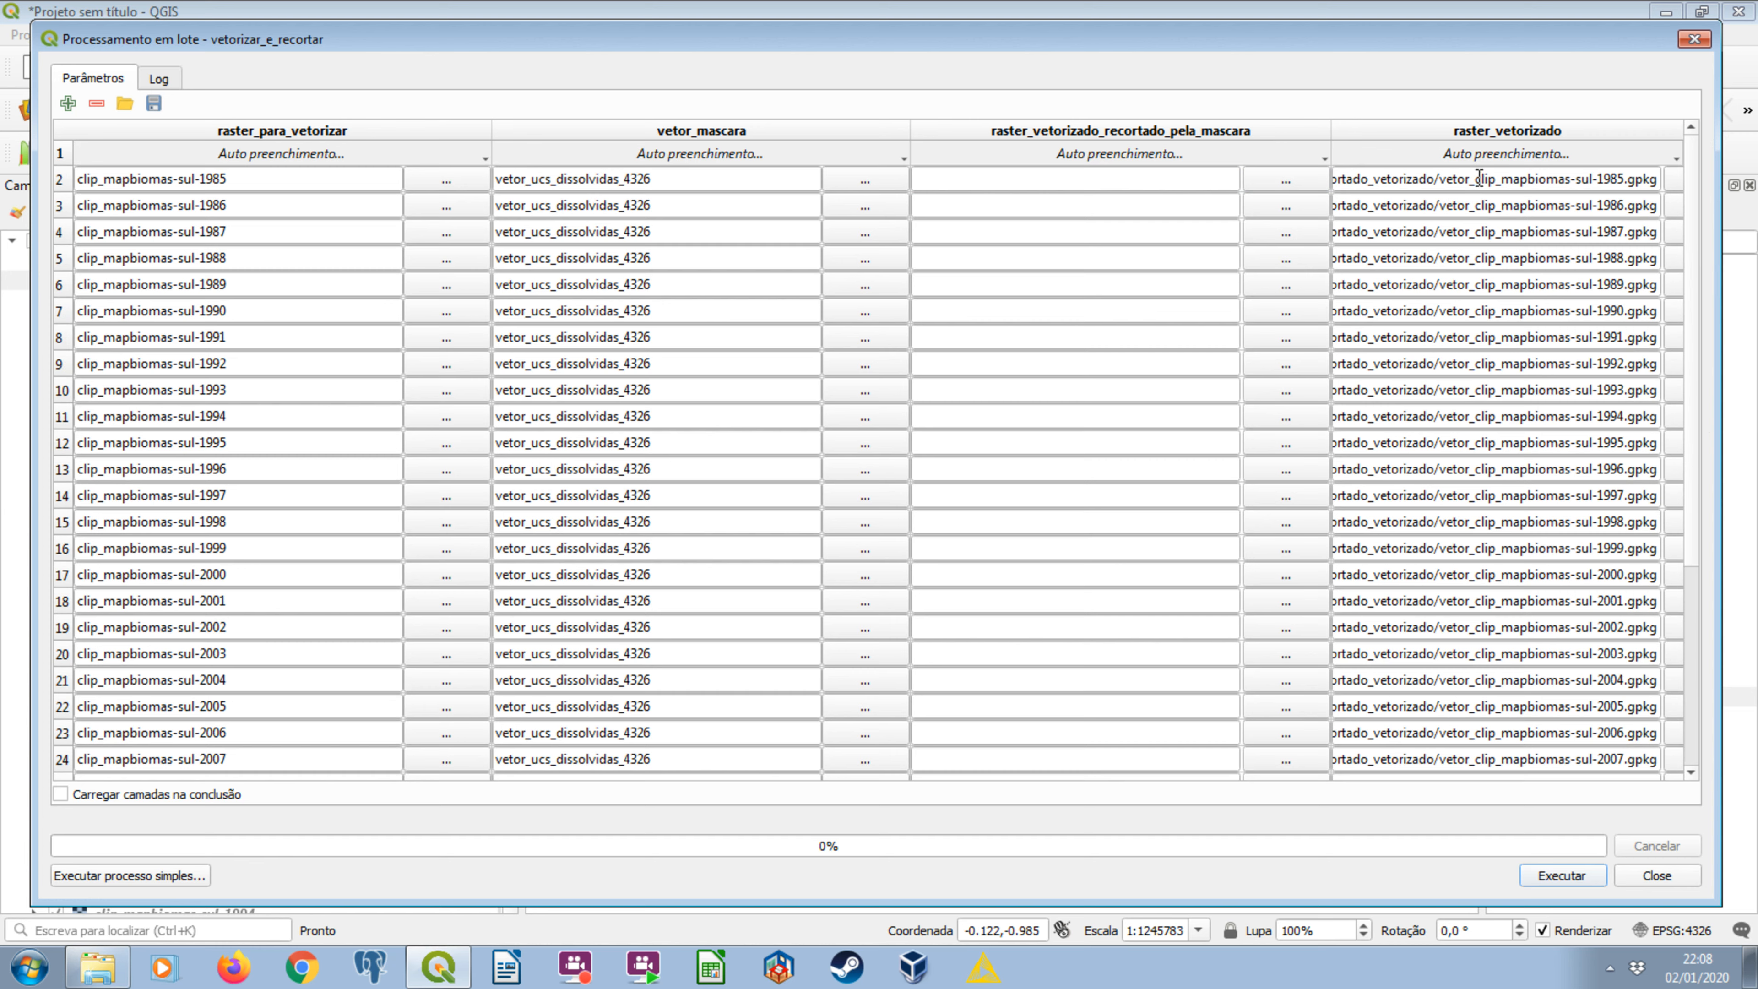
pyautogui.moveTo(1476, 179); pyautogui.dragTo(1444, 182)
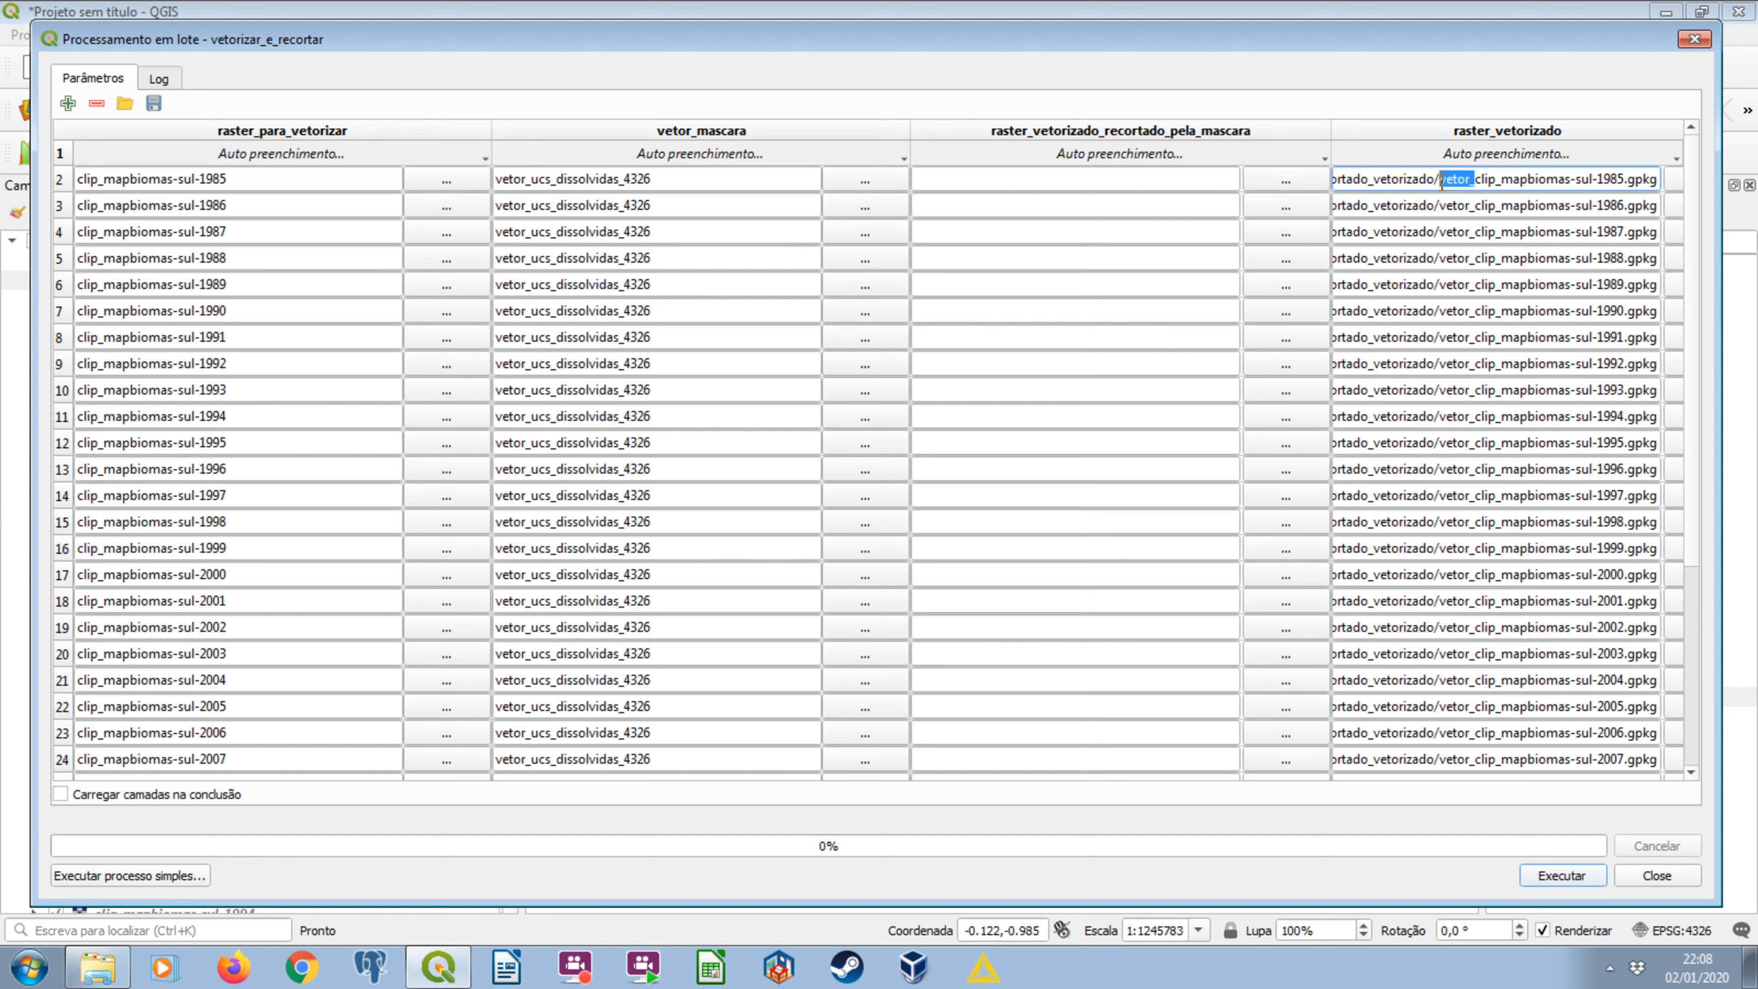
pyautogui.click(1179, 181)
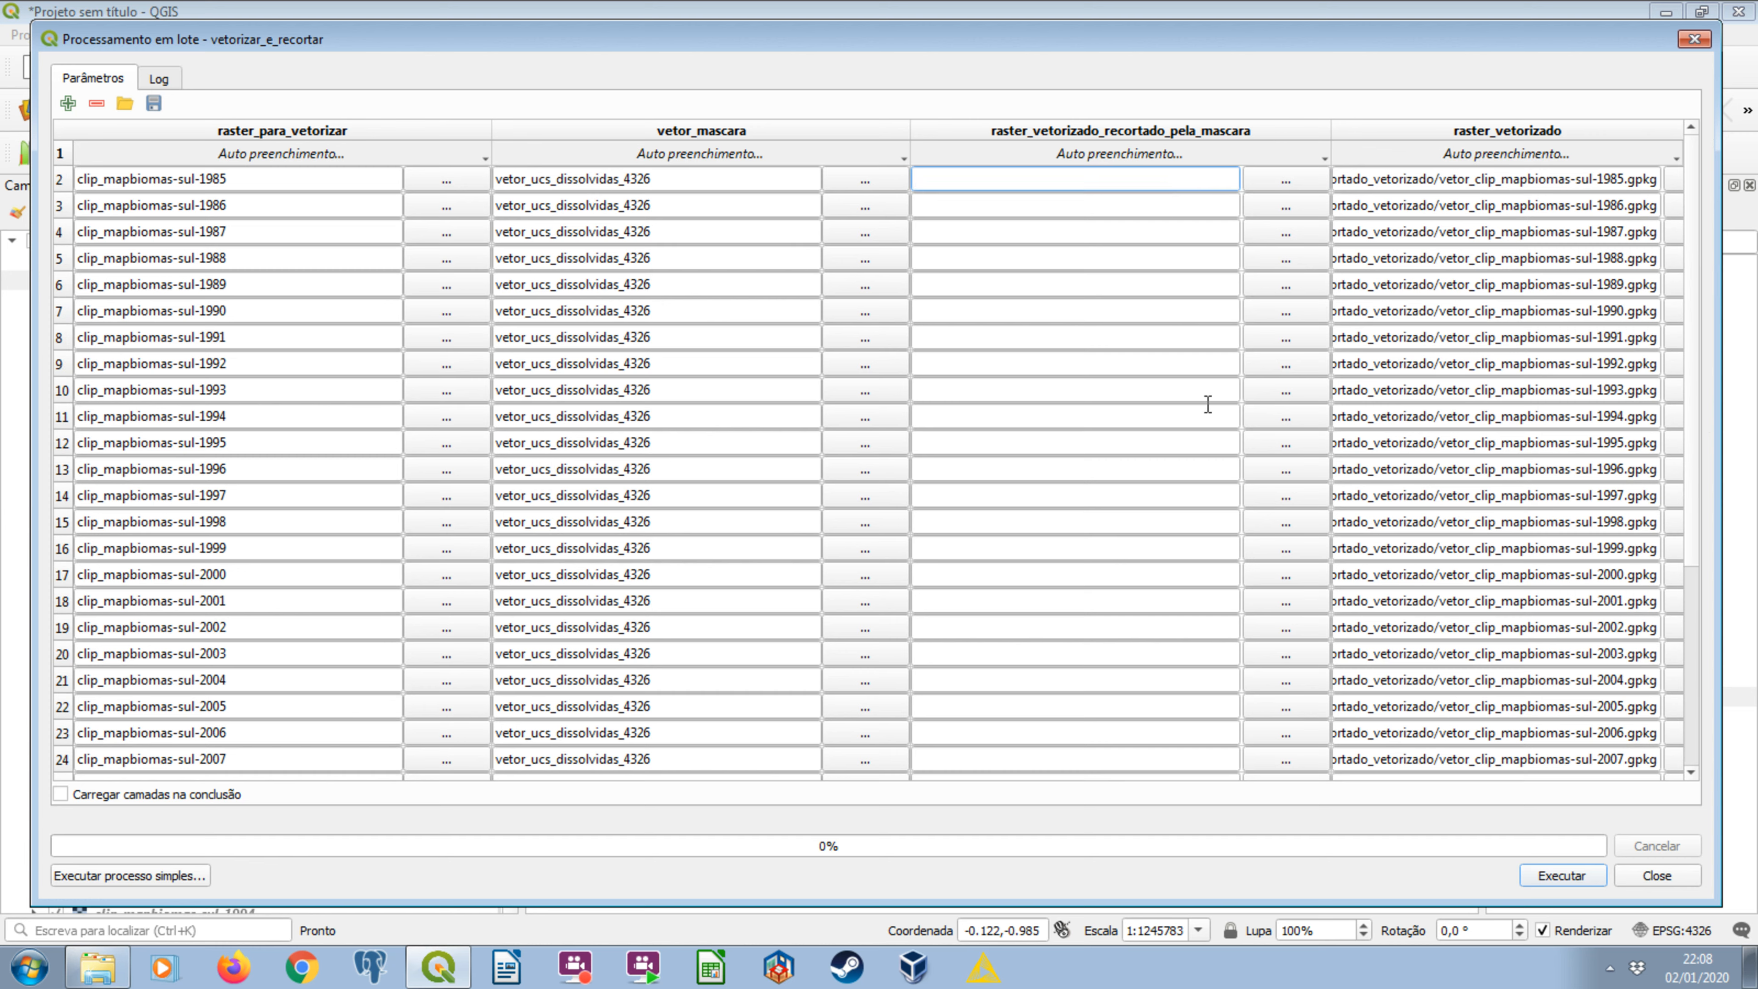
pyautogui.click(1280, 181)
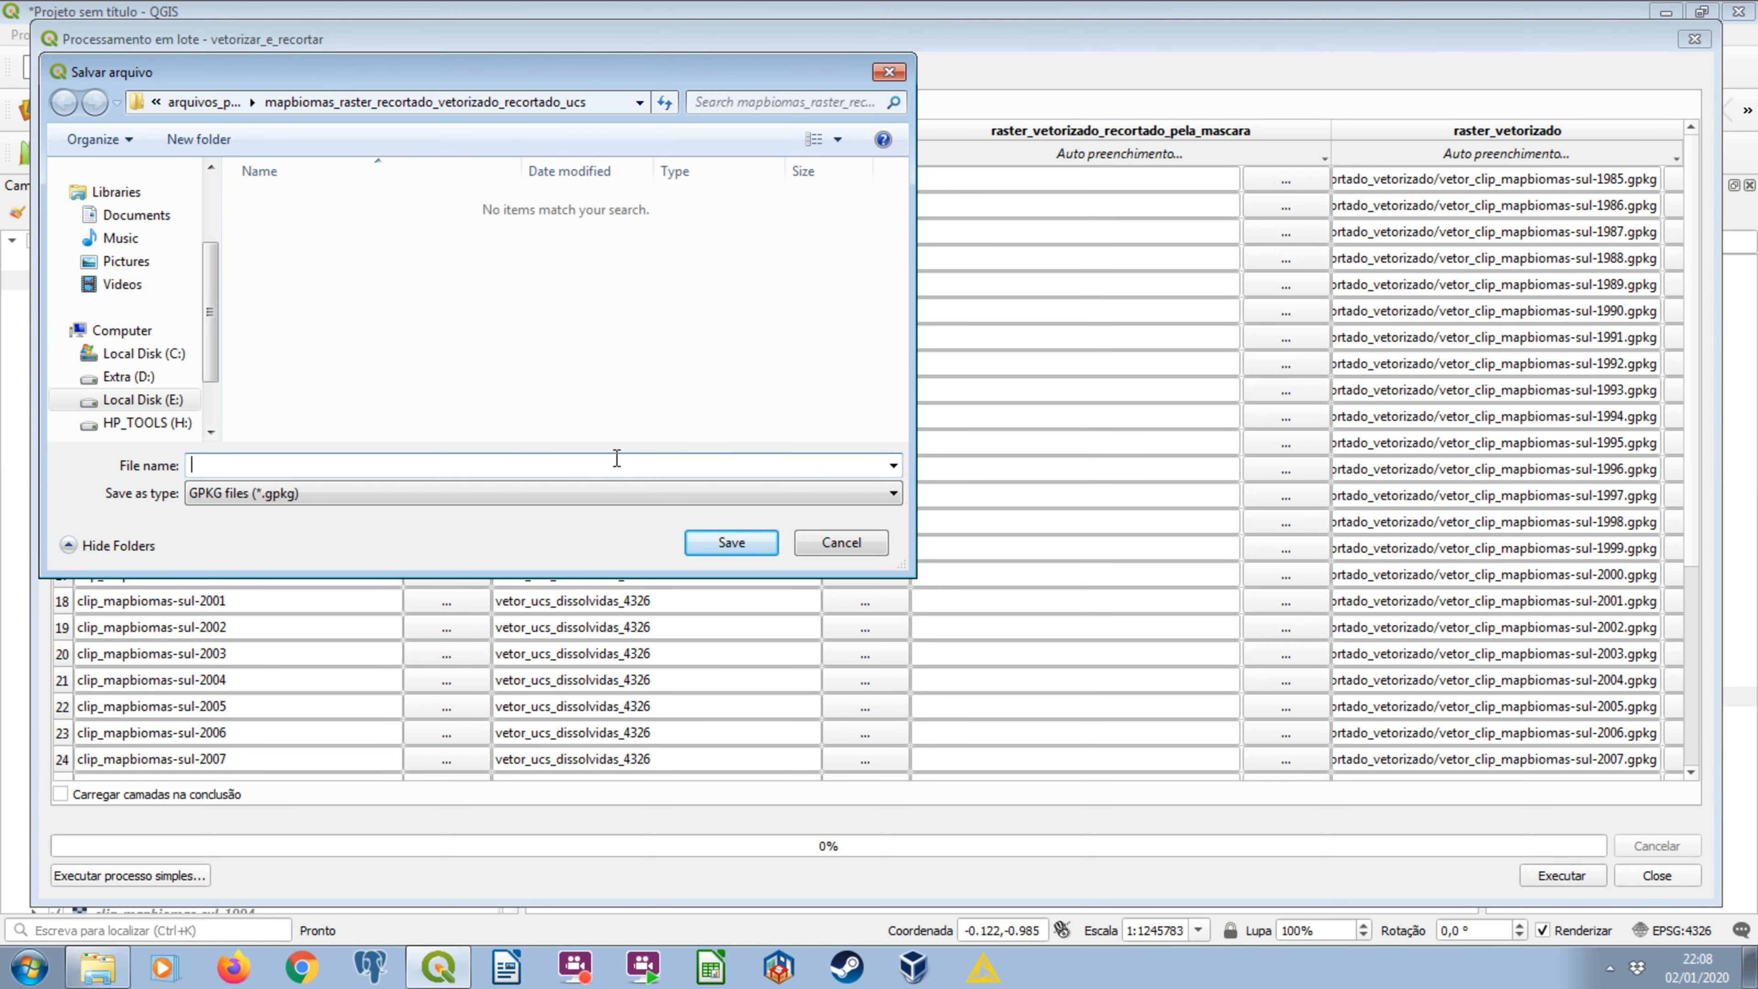
pyautogui.write('ucs_vetor_')
pyautogui.click(721, 552)
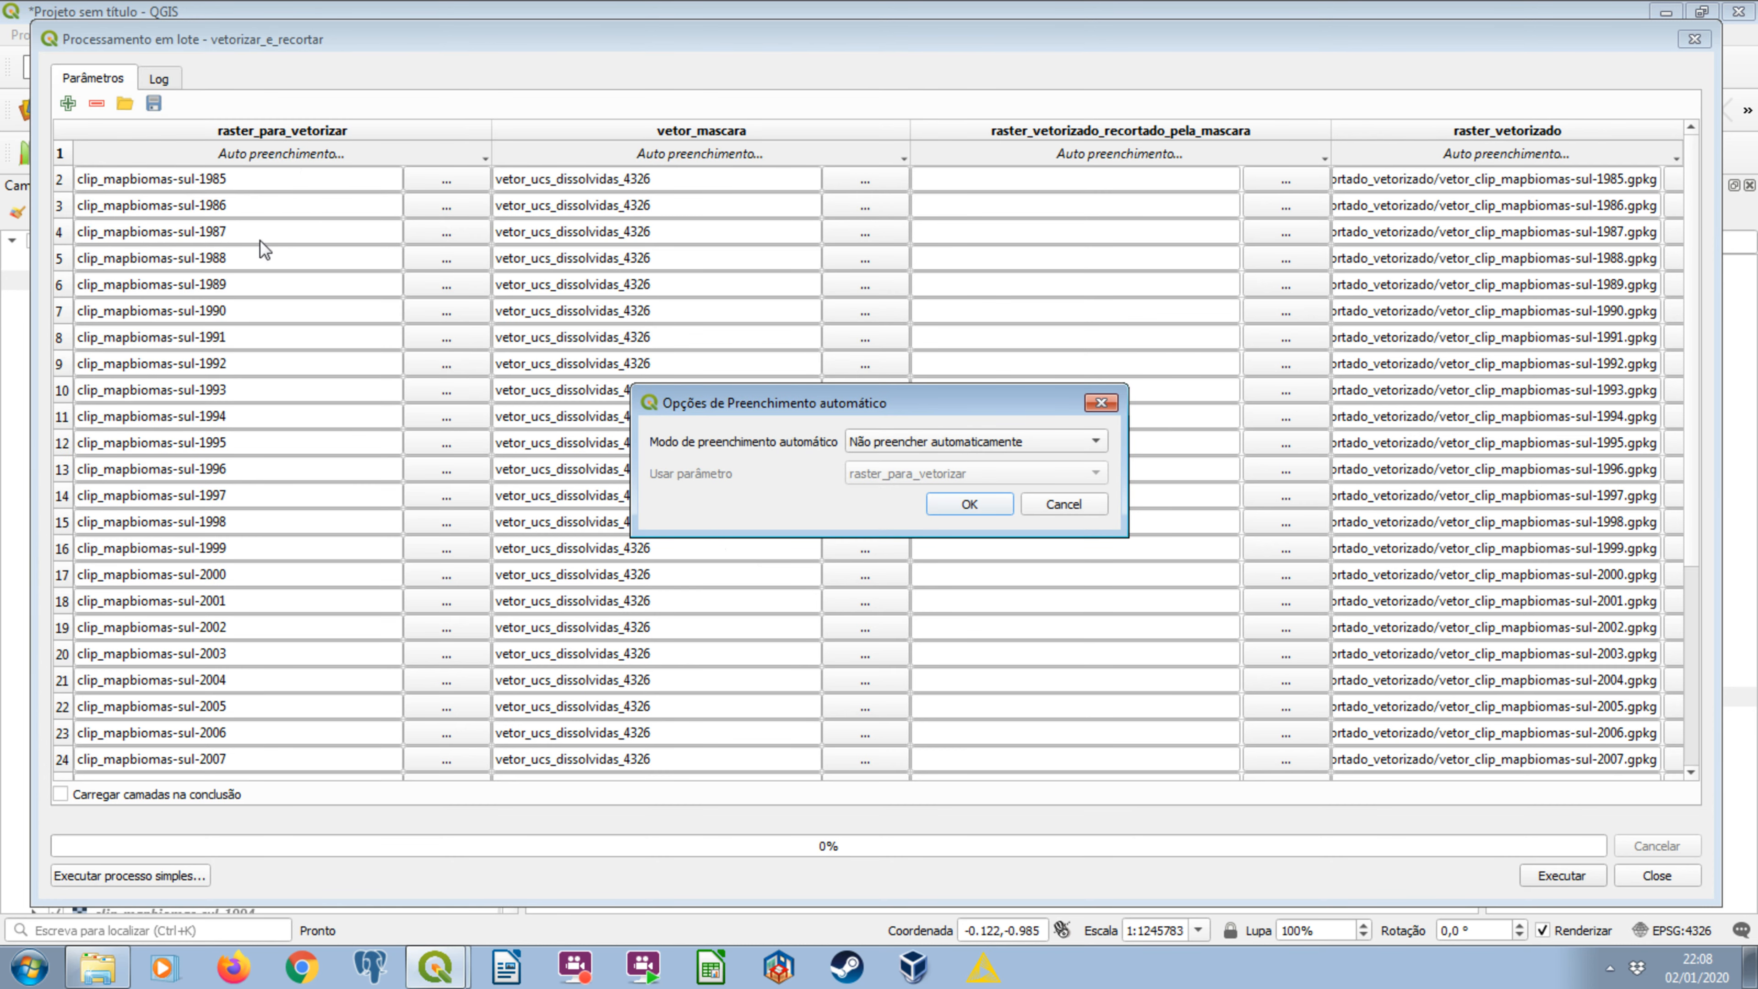
# Autofill the clipped output names with the parameter values of raster_para_vetorizar.
pyautogui.click(914, 443)
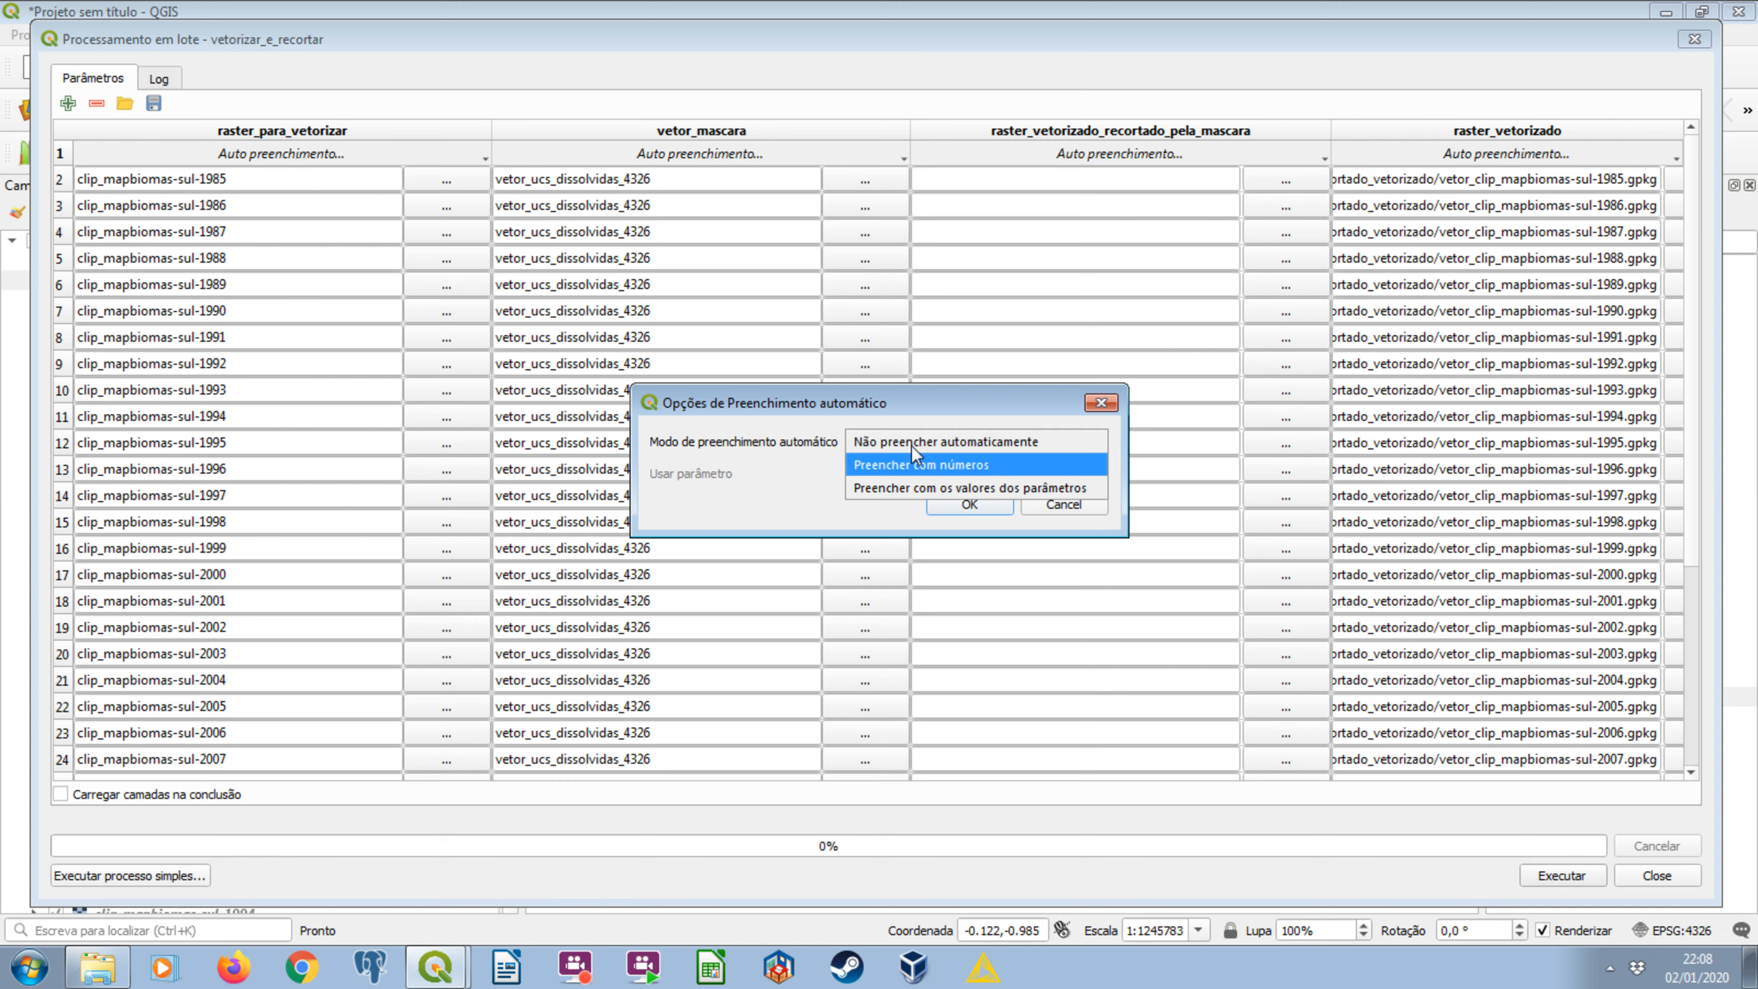
pyautogui.click(943, 488)
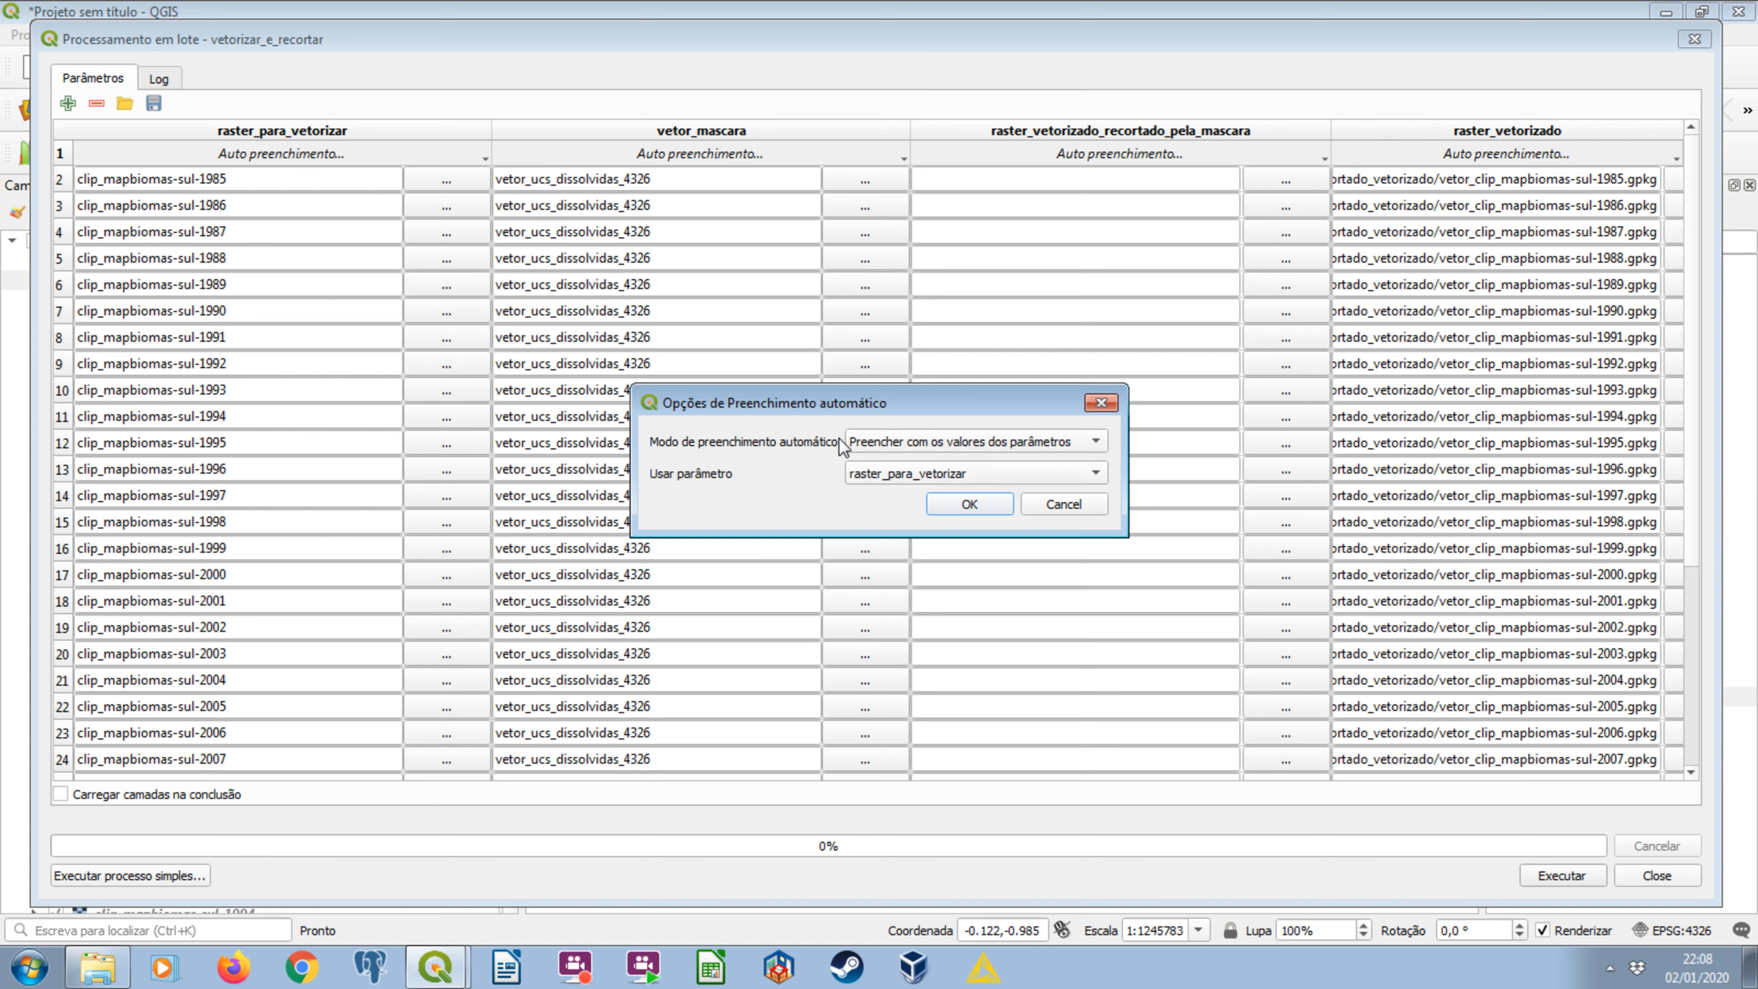
pyautogui.click(969, 504)
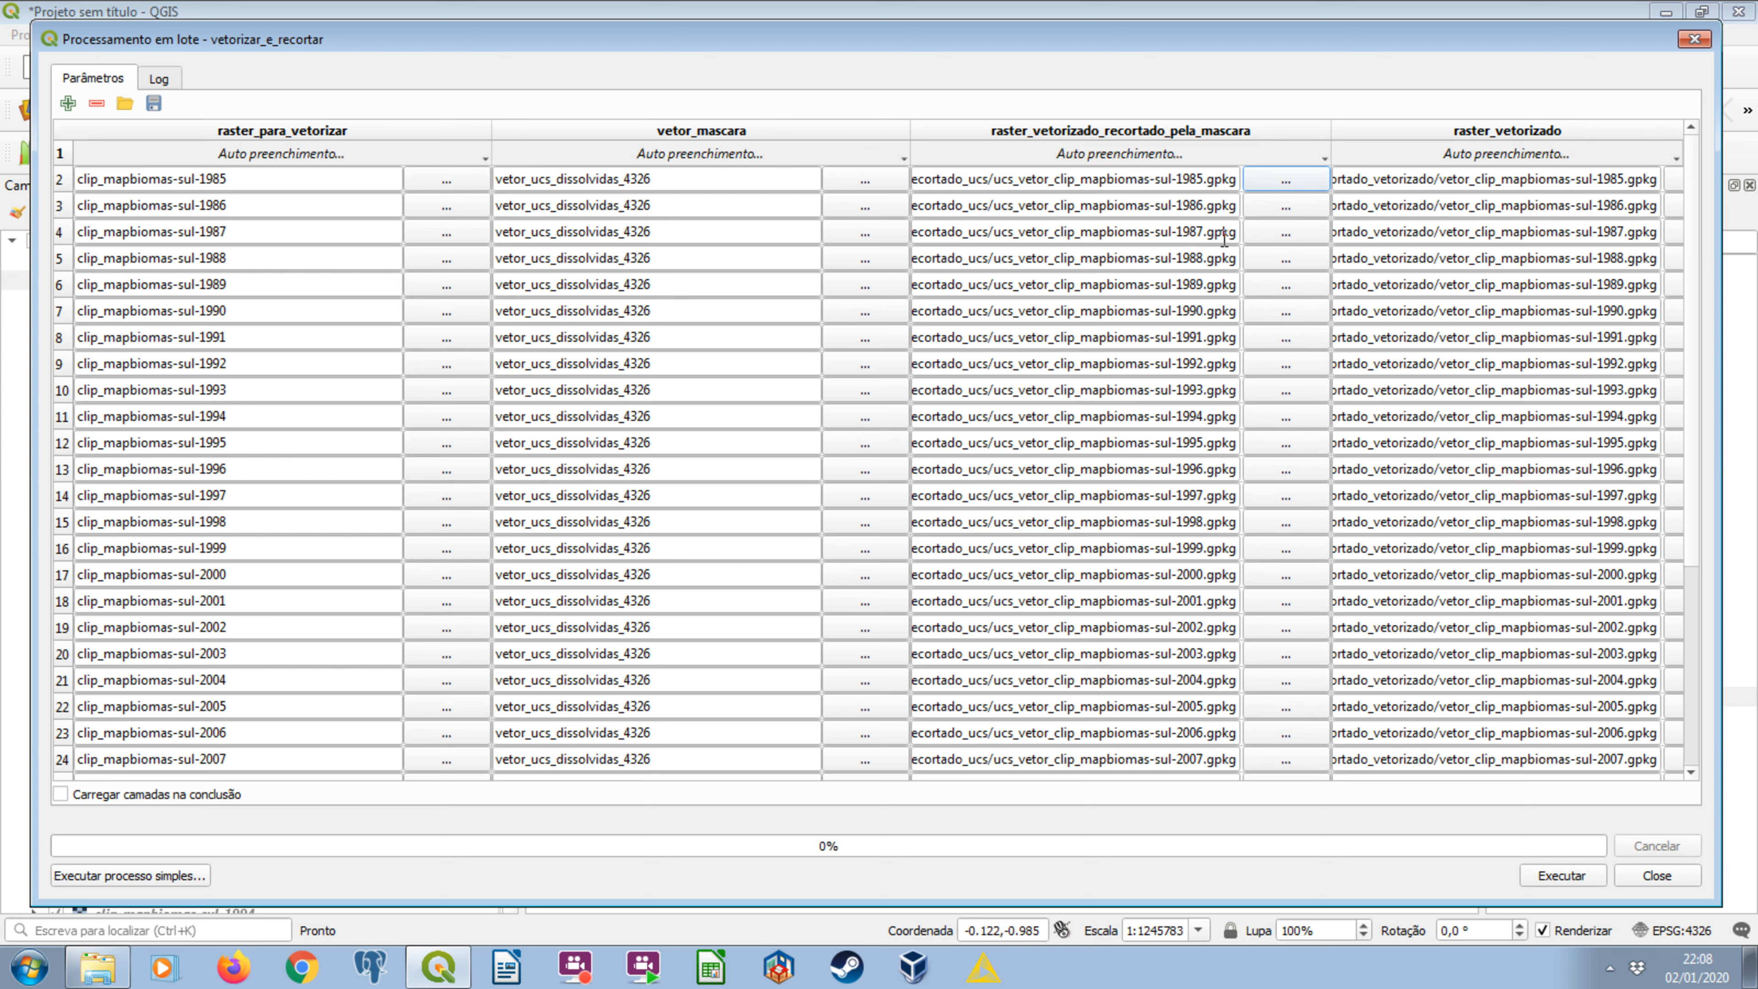
# Review the first row's two output paths and run the vetorizar_e_recortar batch.
pyautogui.click(1064, 183)
pyautogui.moveTo(1049, 181); pyautogui.dragTo(840, 167)
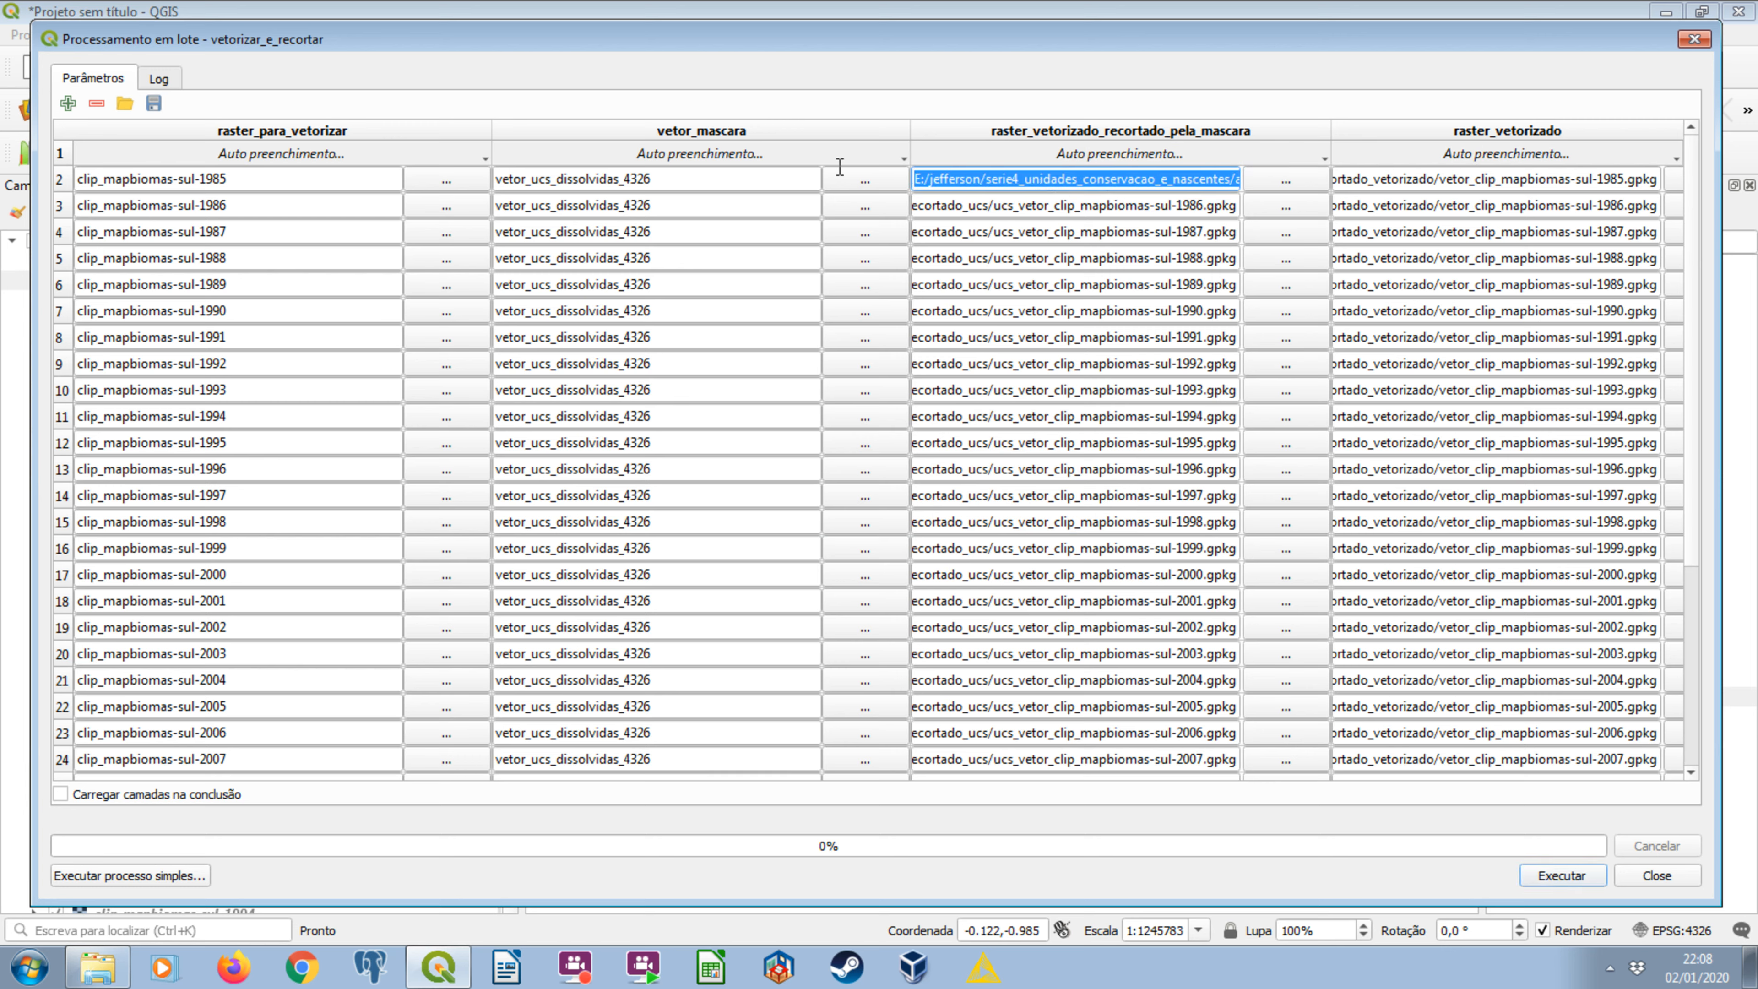
pyautogui.click(975, 177)
pyautogui.moveTo(998, 177); pyautogui.dragTo(1328, 166)
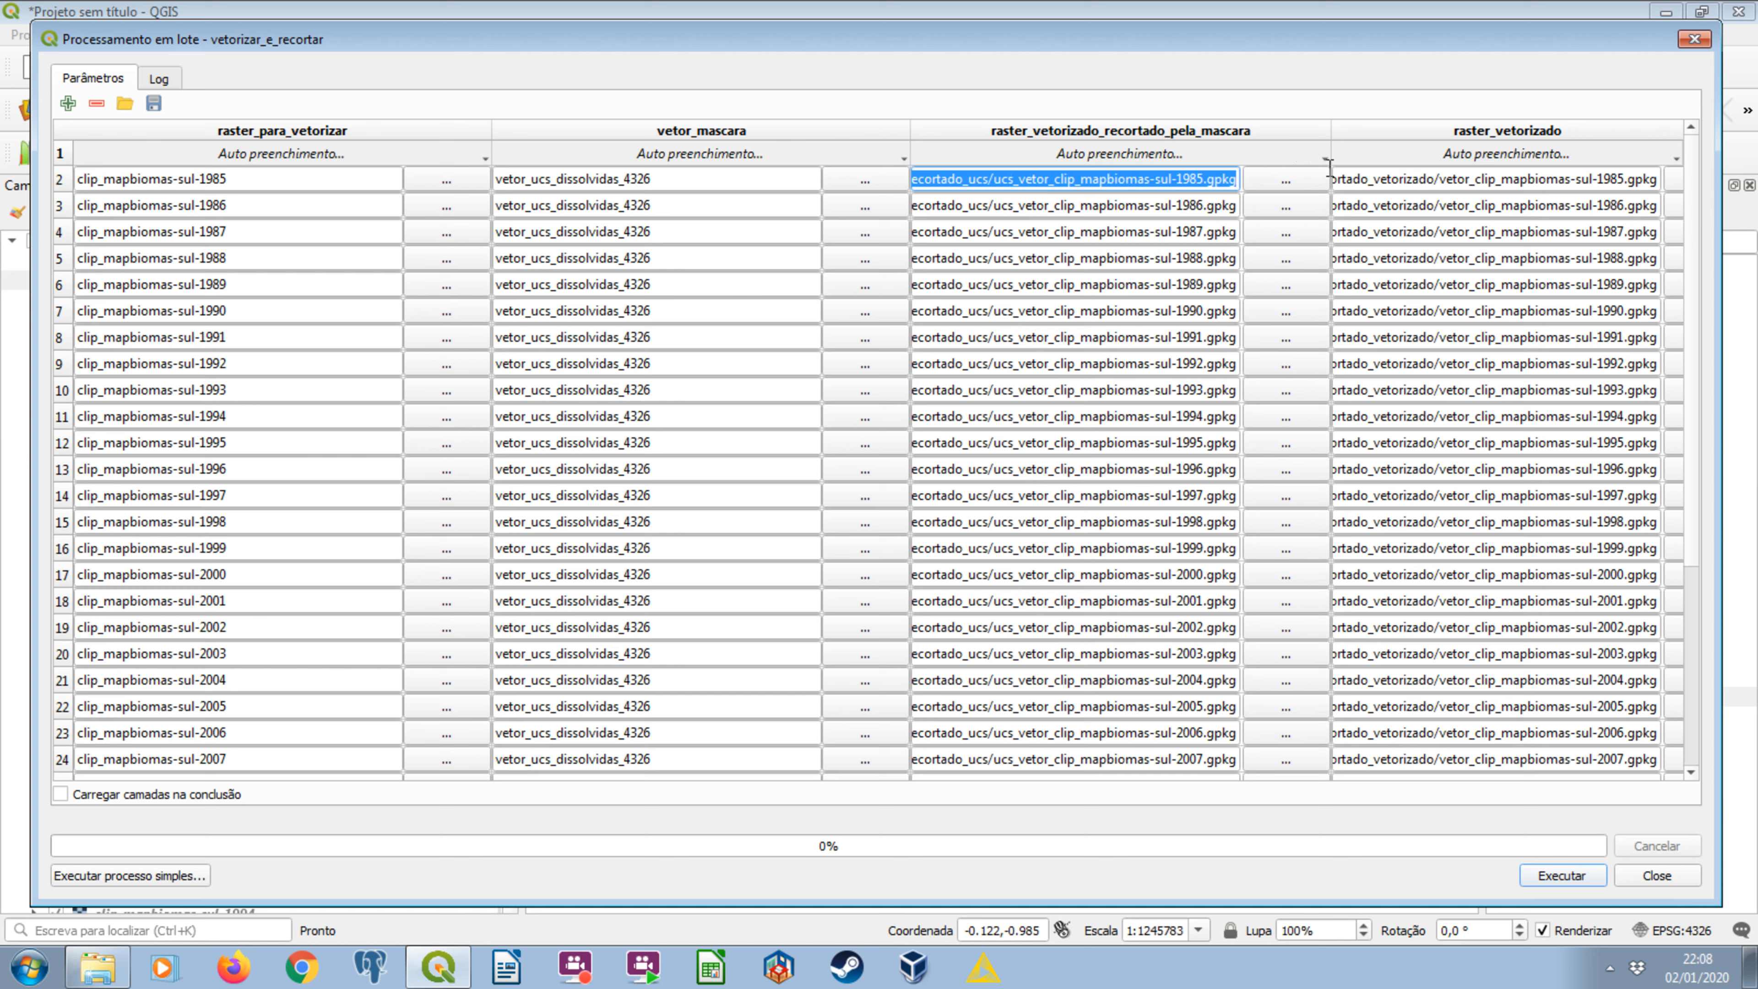
pyautogui.click(1217, 179)
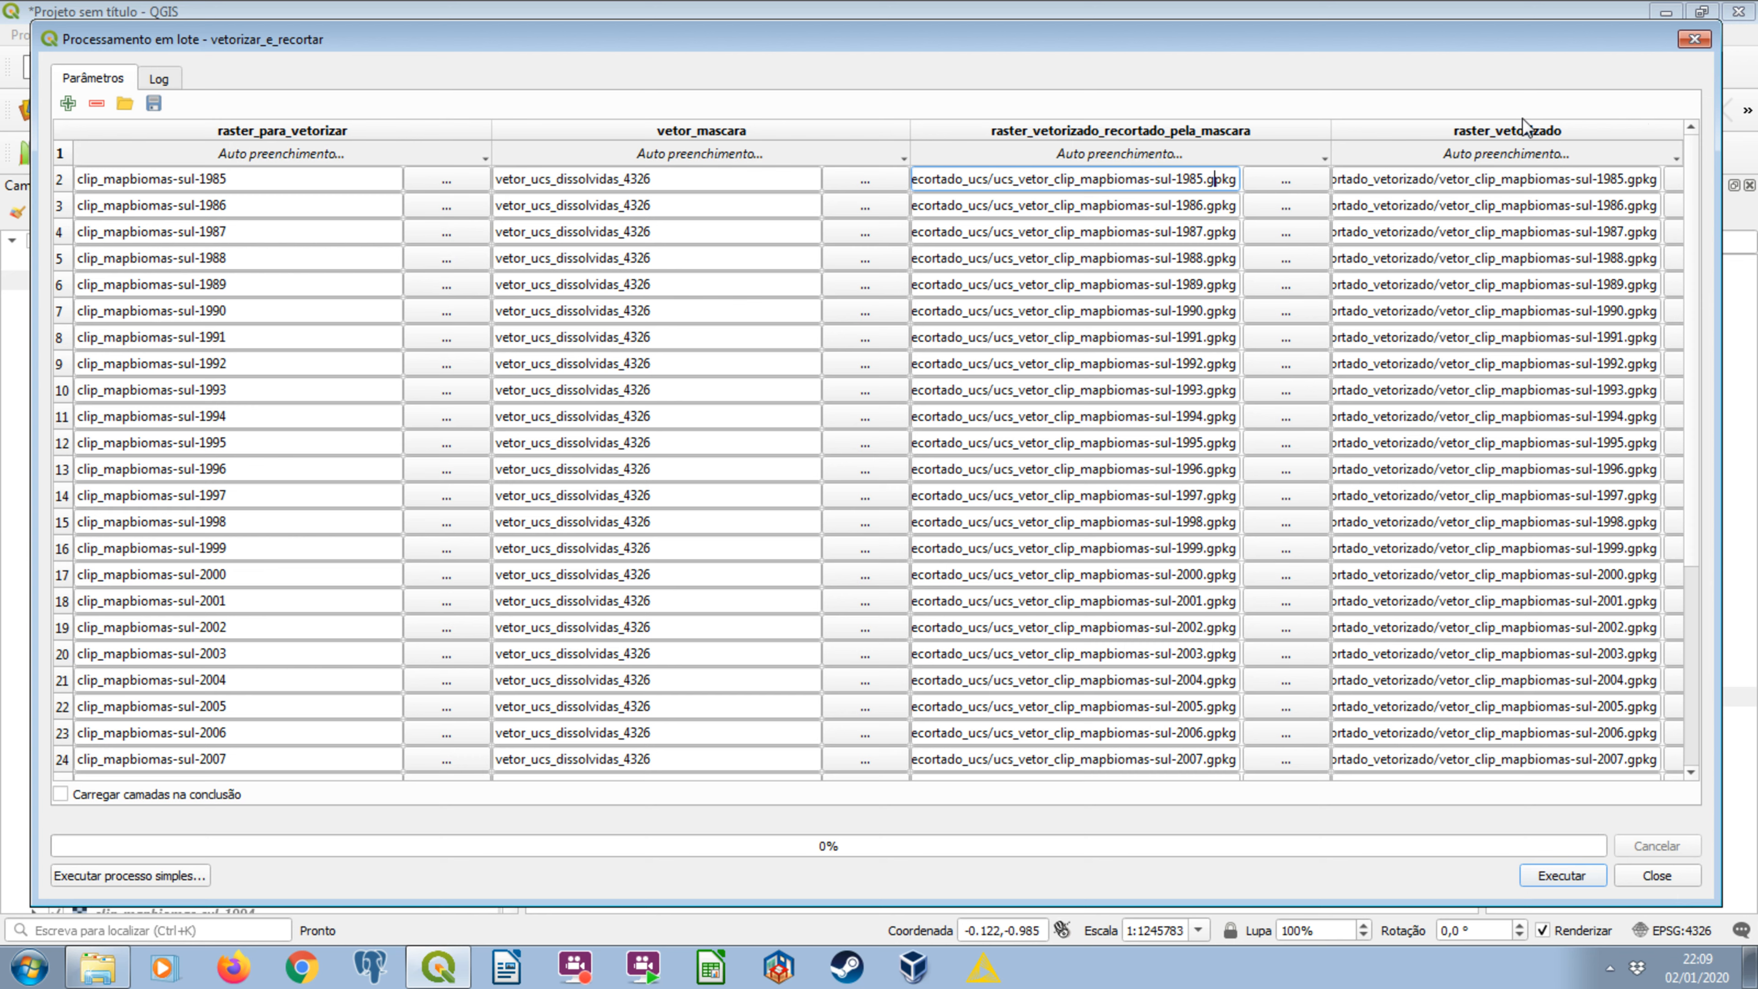
pyautogui.click(1527, 178)
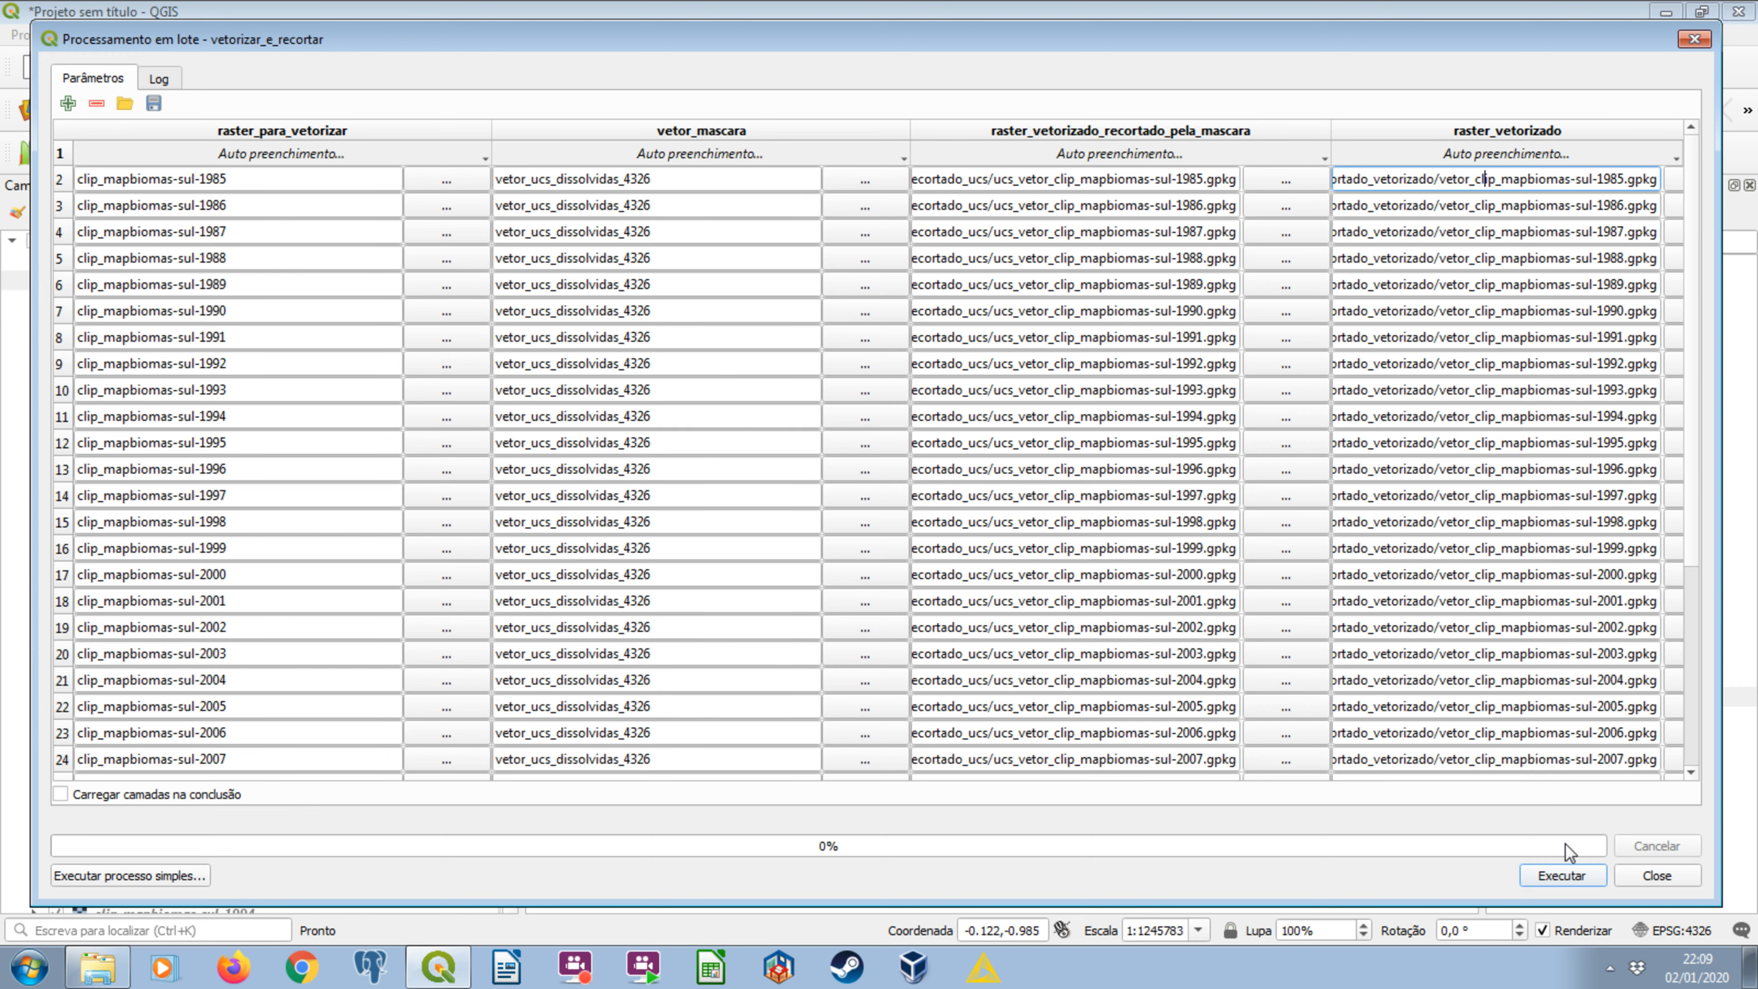
pyautogui.click(1567, 877)
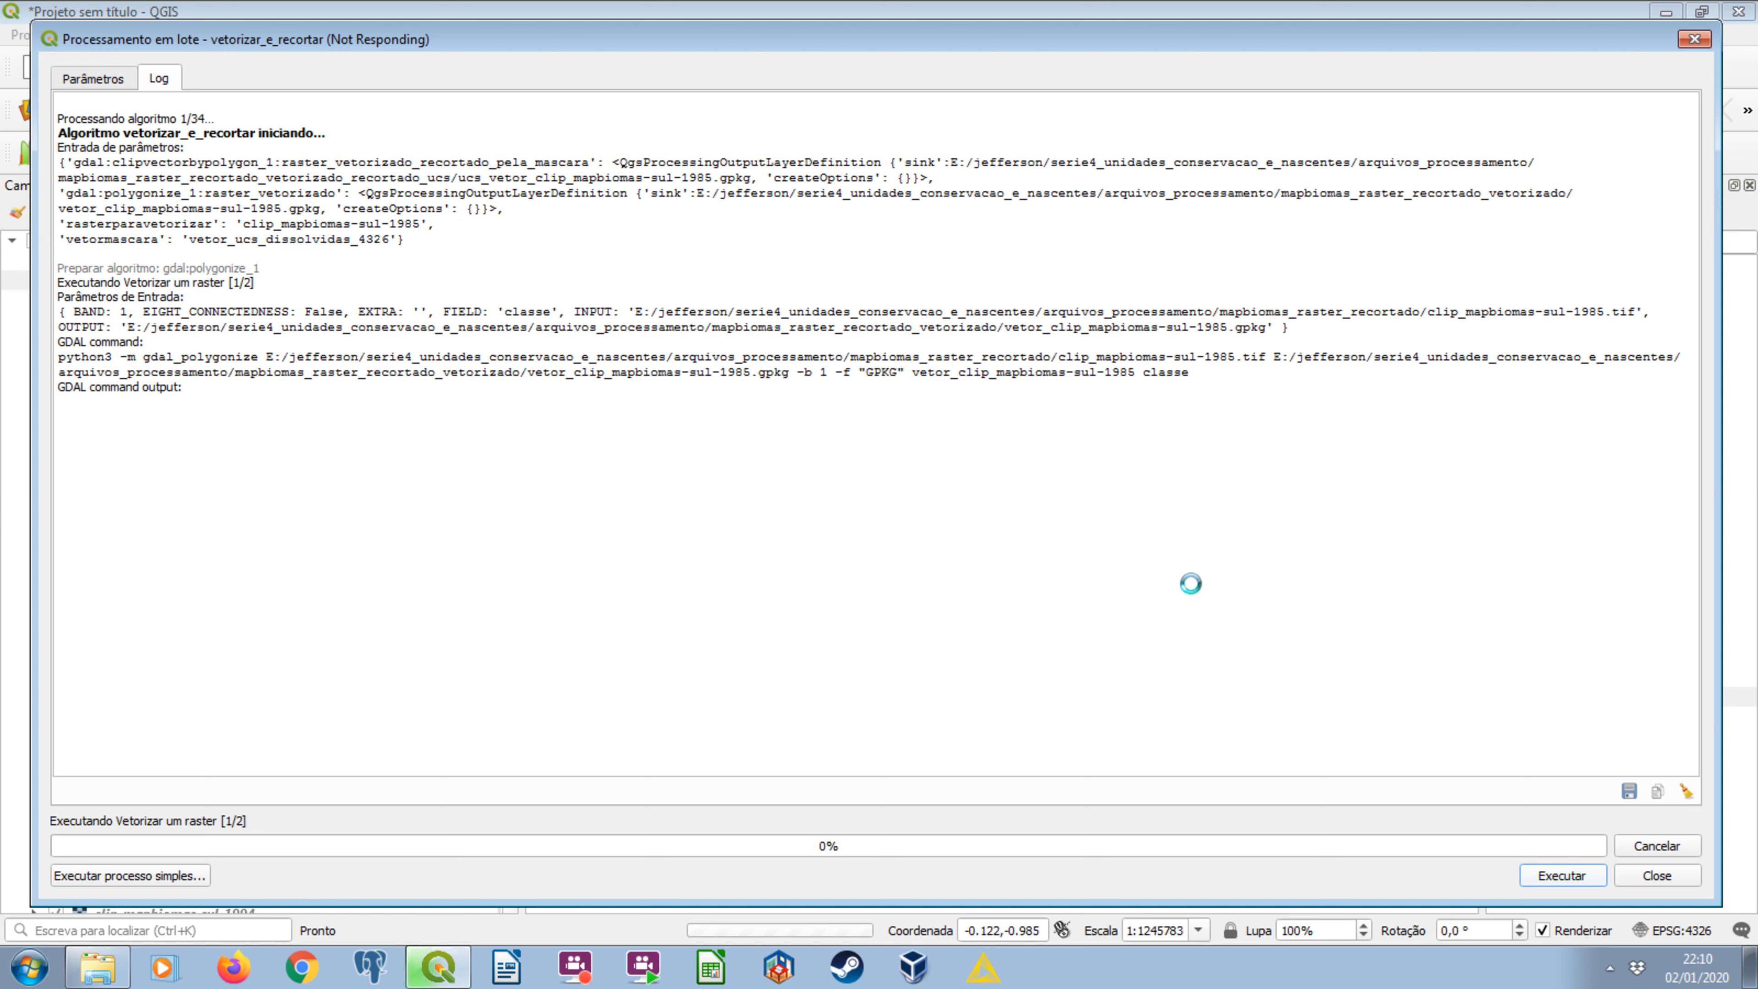
# Switch to Windows Explorer and examine the mapbiomas_raster_recortado_vetorizado output folder and the source rasters in mapbiomas_raster_recortado.
pyautogui.click(98, 967)
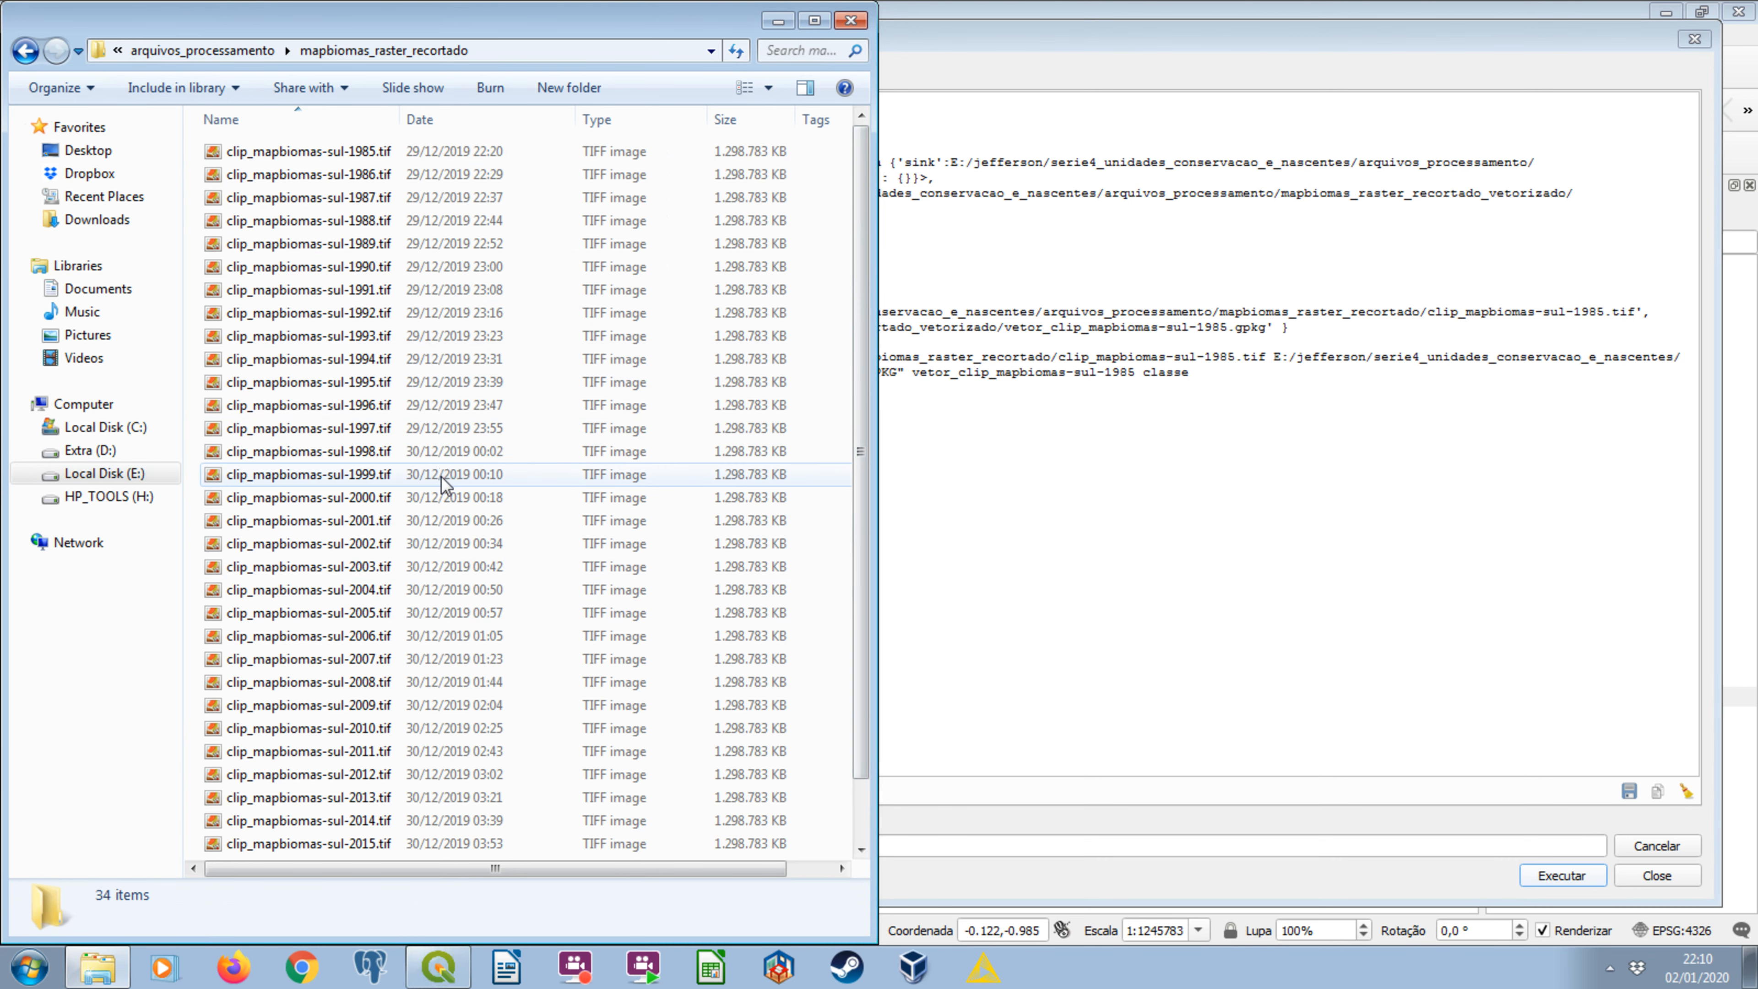
pyautogui.click(27, 52)
pyautogui.doubleClick(372, 174)
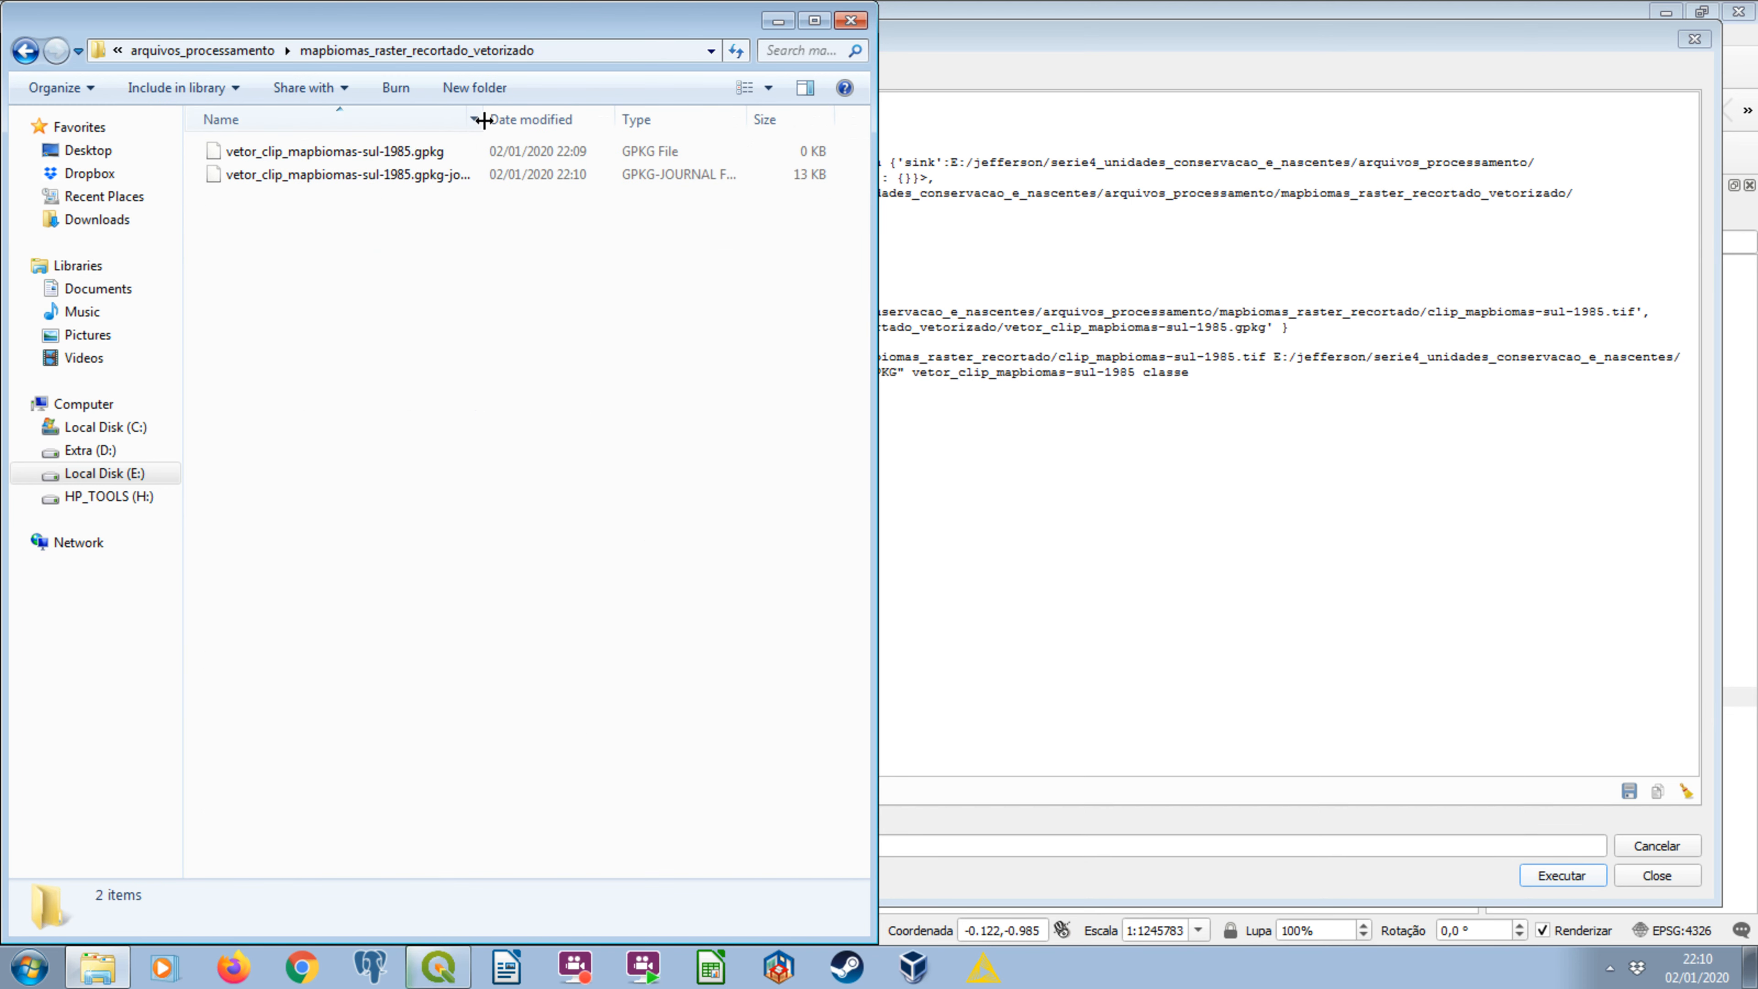
pyautogui.click(26, 50)
pyautogui.click(308, 152)
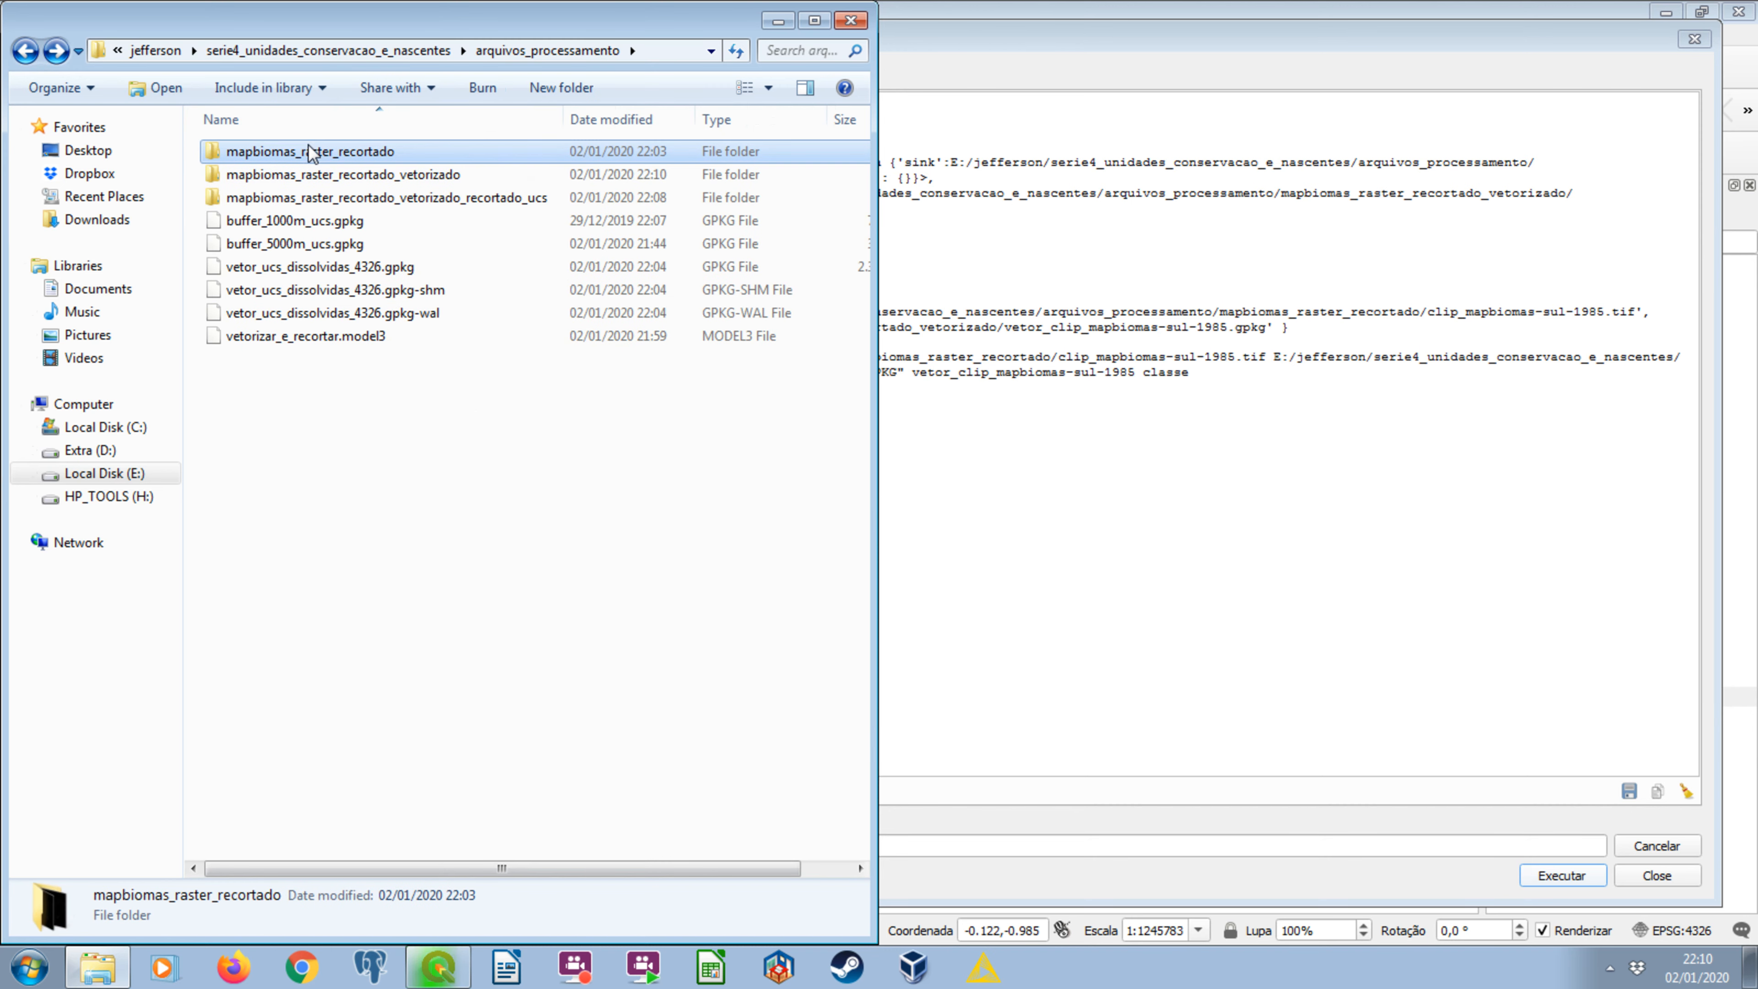
pyautogui.doubleClick(353, 154)
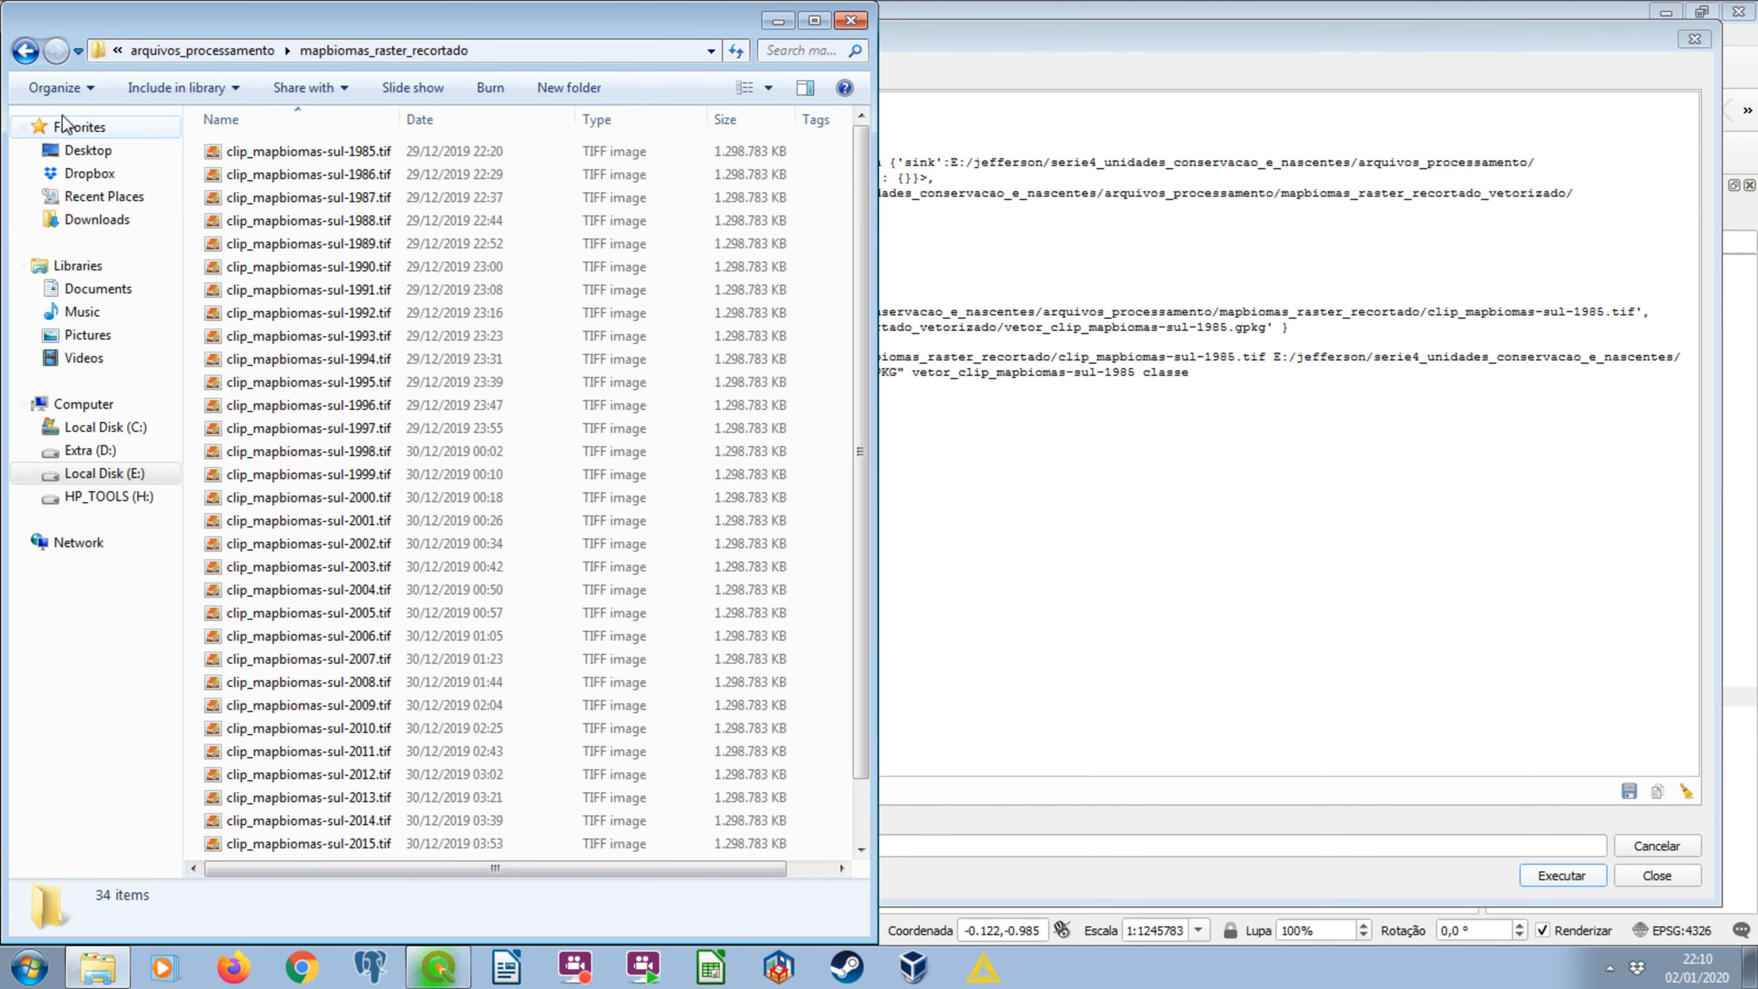
pyautogui.doubleClick(25, 52)
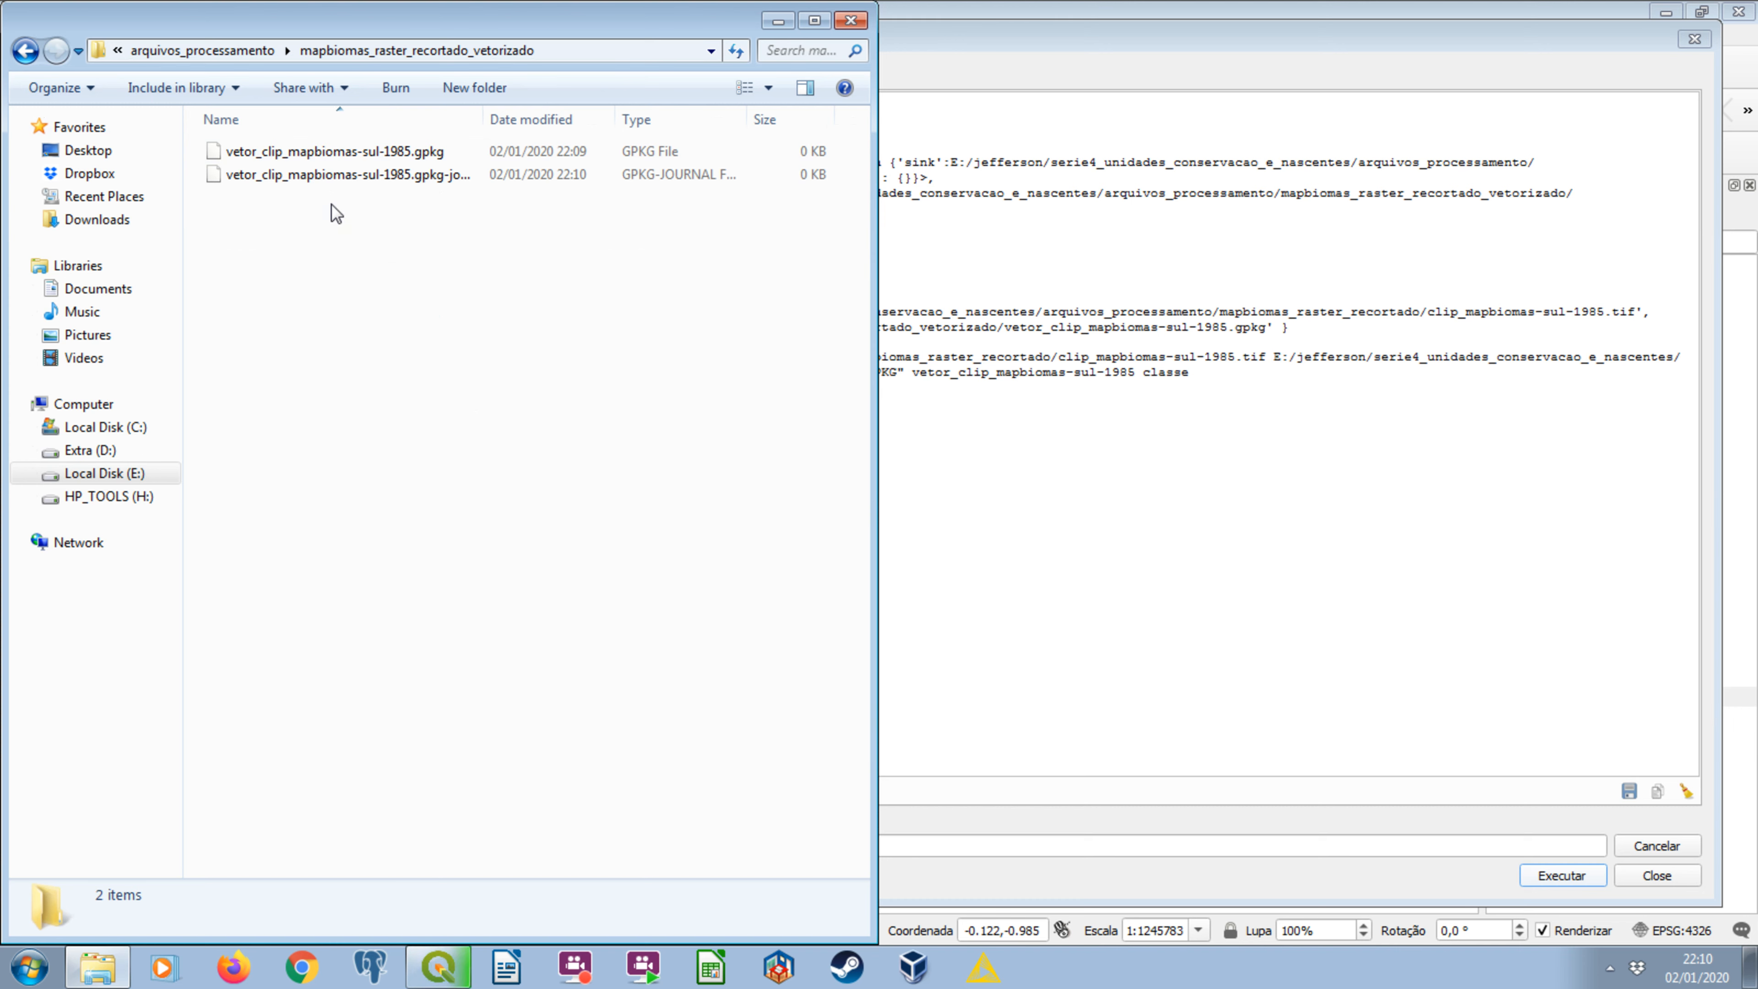
pyautogui.click(25, 51)
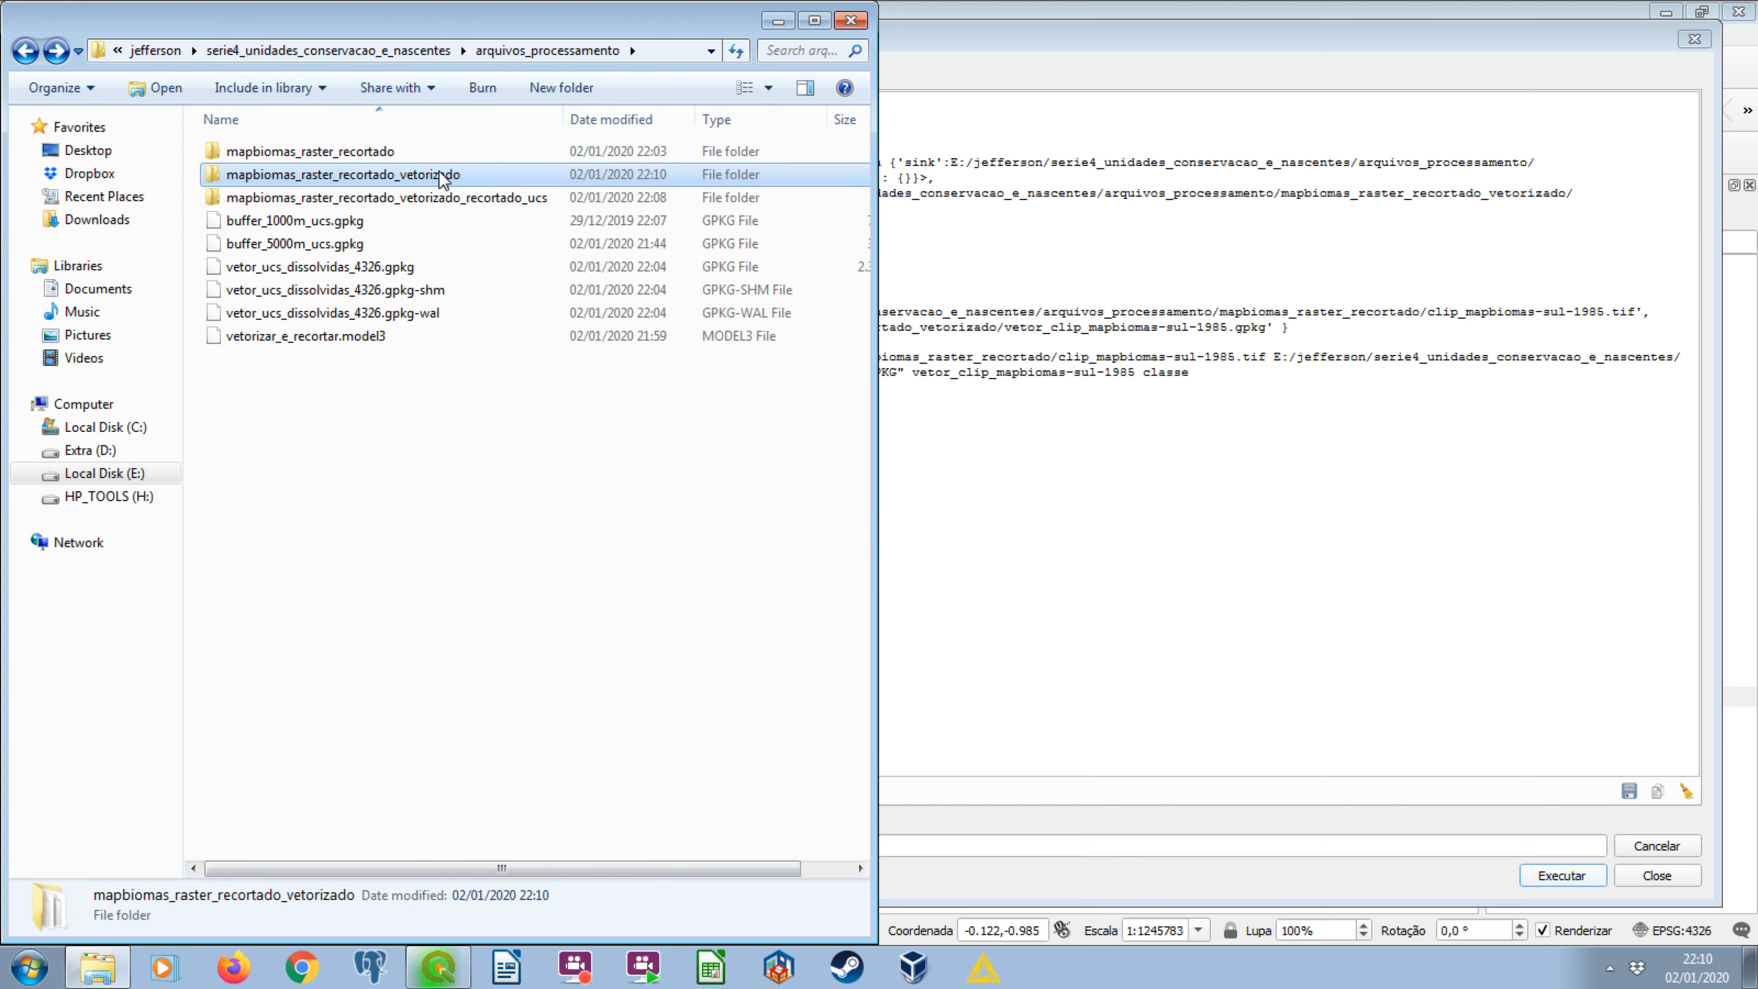
# Check the mapbiomas_raster_recortado_vetorizado_recortado_ucs folder for output, and inspect vetor_clip_mapbiomas-sul-1985.gpkg in the mapbiomas_raster_recortado_vetorizado folder.
pyautogui.doubleClick(409, 197)
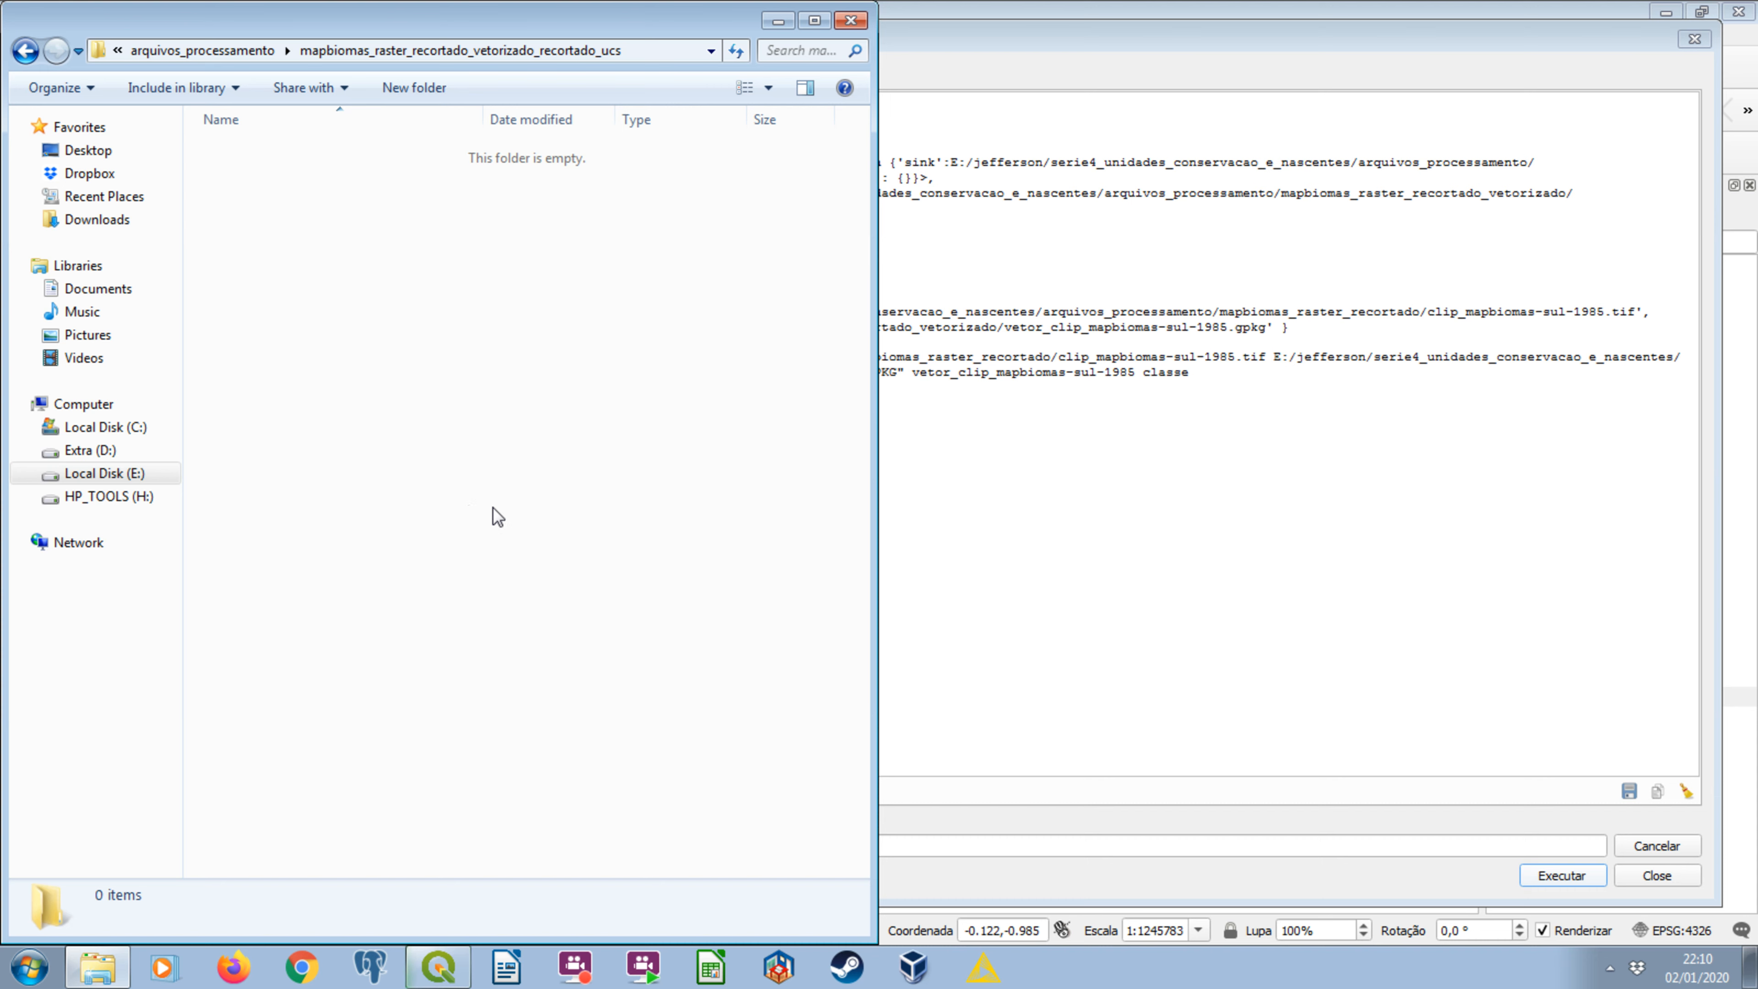
pyautogui.click(25, 50)
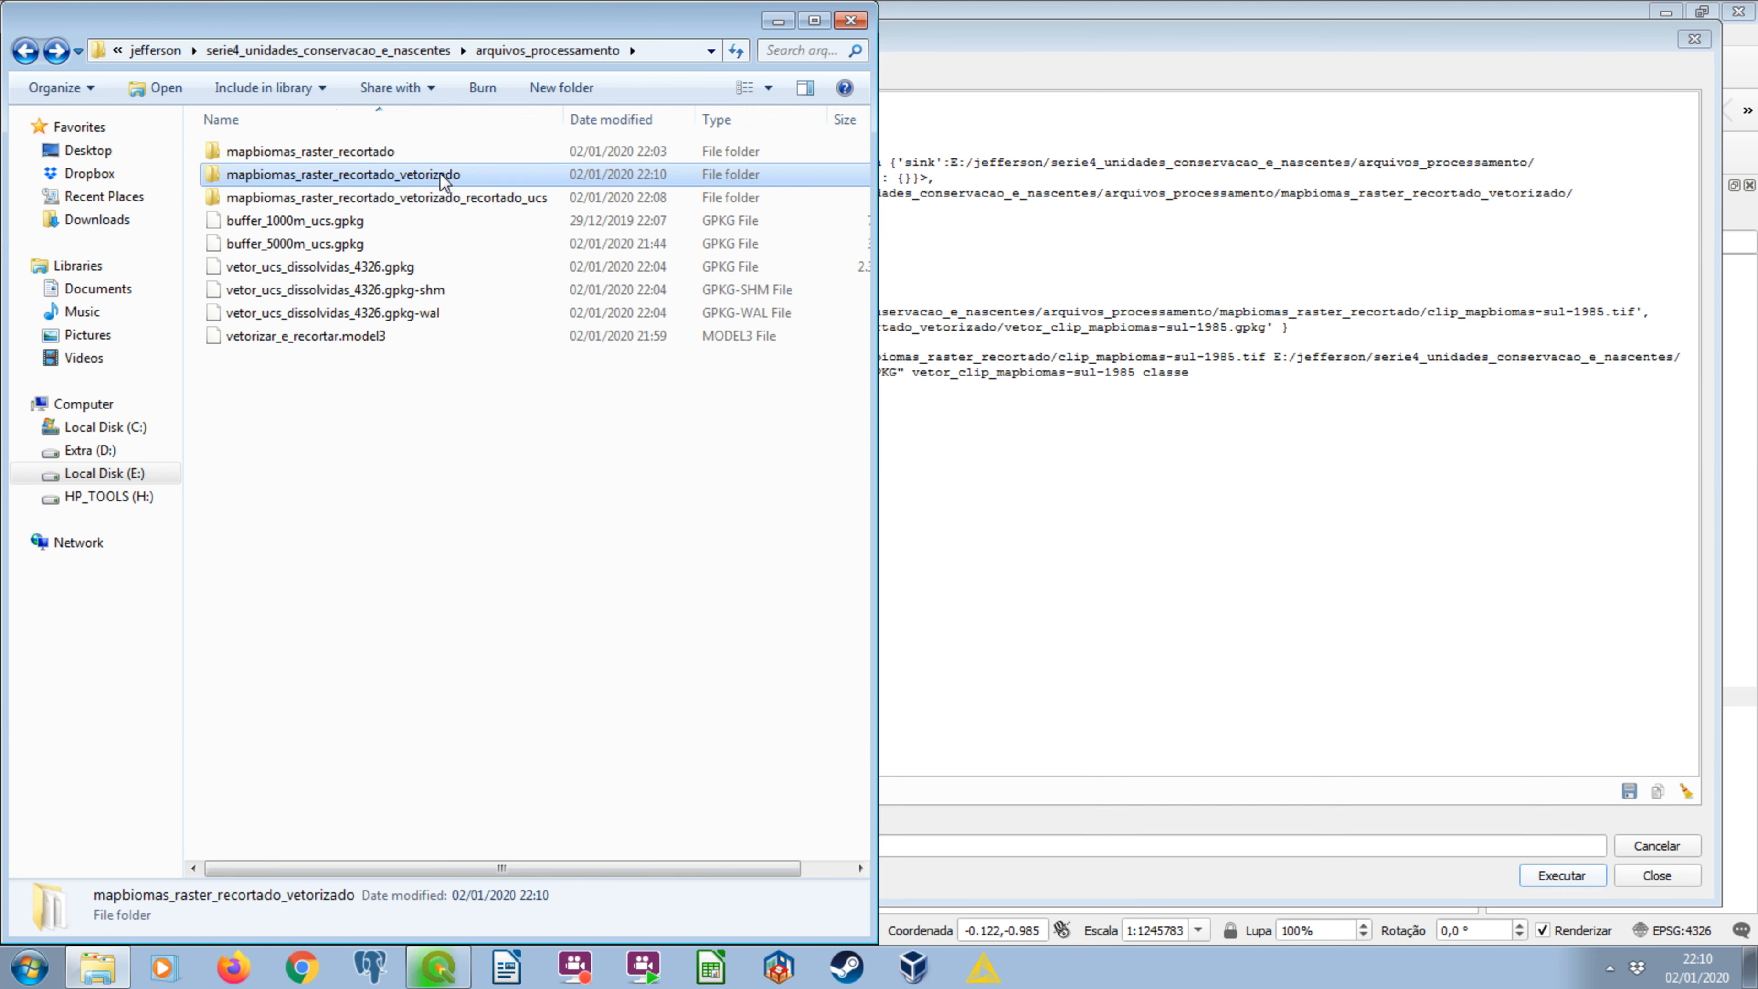
pyautogui.doubleClick(439, 174)
pyautogui.click(415, 154)
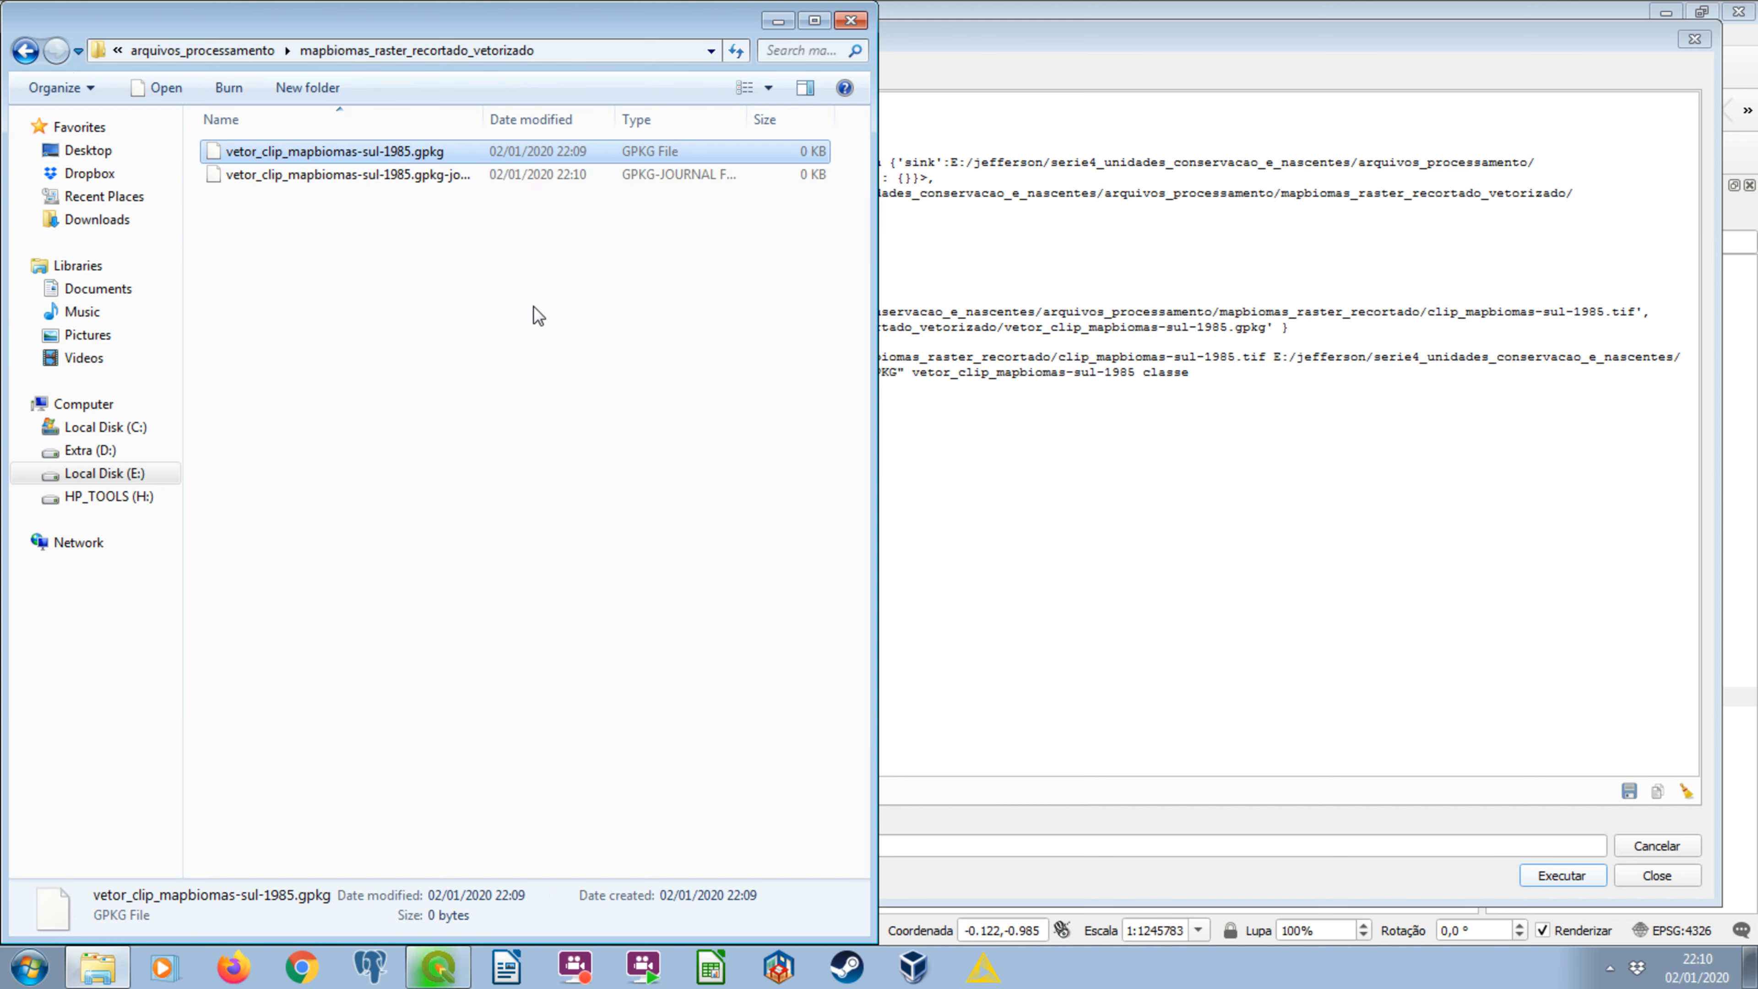
pyautogui.click(541, 318)
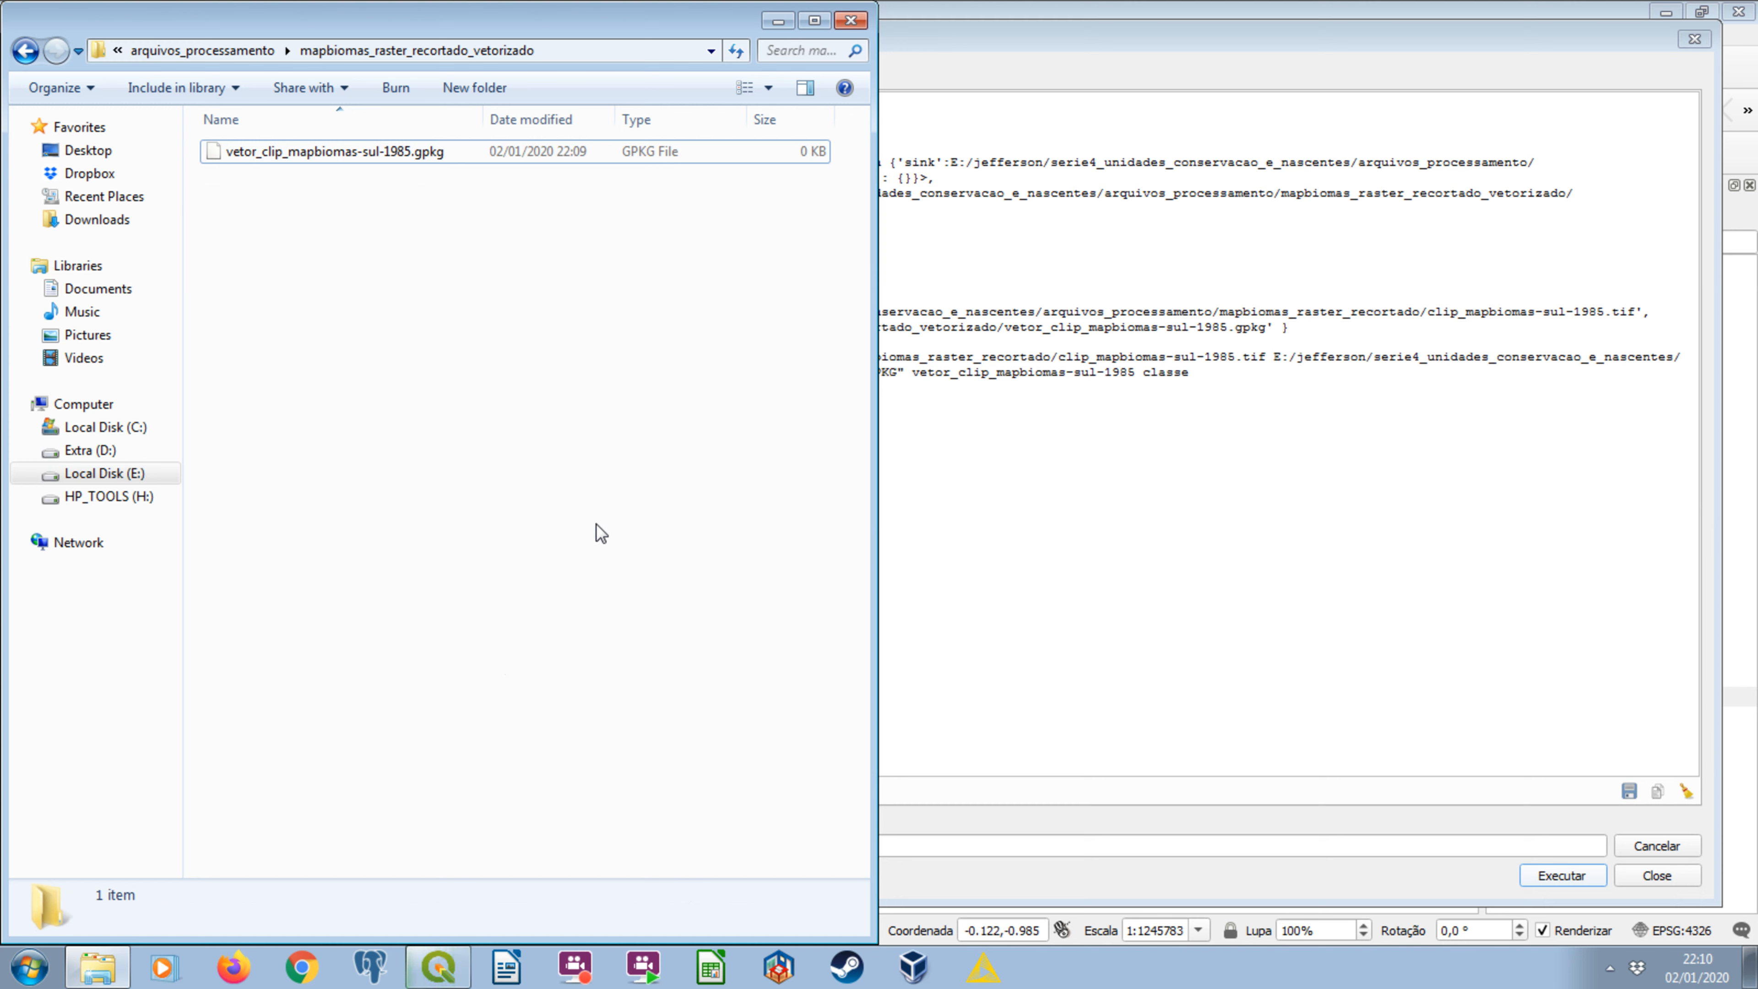
# Recheck the mapbiomas_raster_recortado_vetorizado and mapbiomas_raster_recortado_vetorizado_recortado_ucs folders in turn to follow the batch's progress.
pyautogui.click(25, 50)
pyautogui.doubleClick(392, 197)
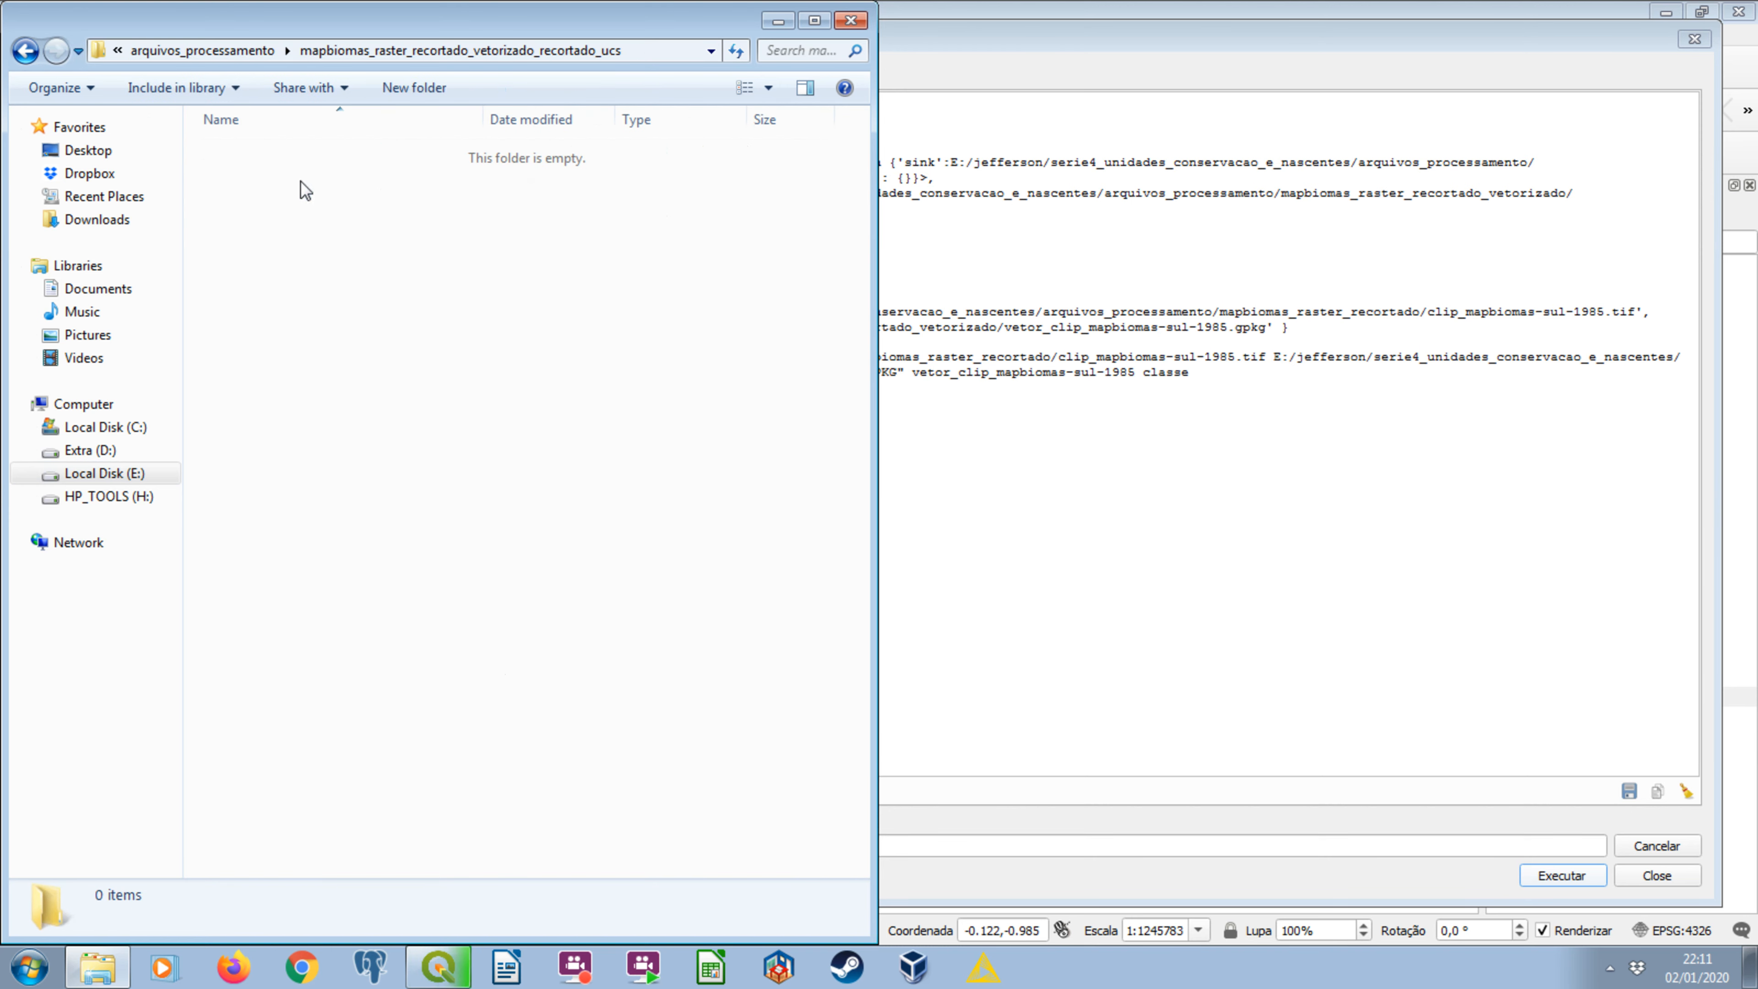
pyautogui.click(25, 50)
pyautogui.doubleClick(423, 176)
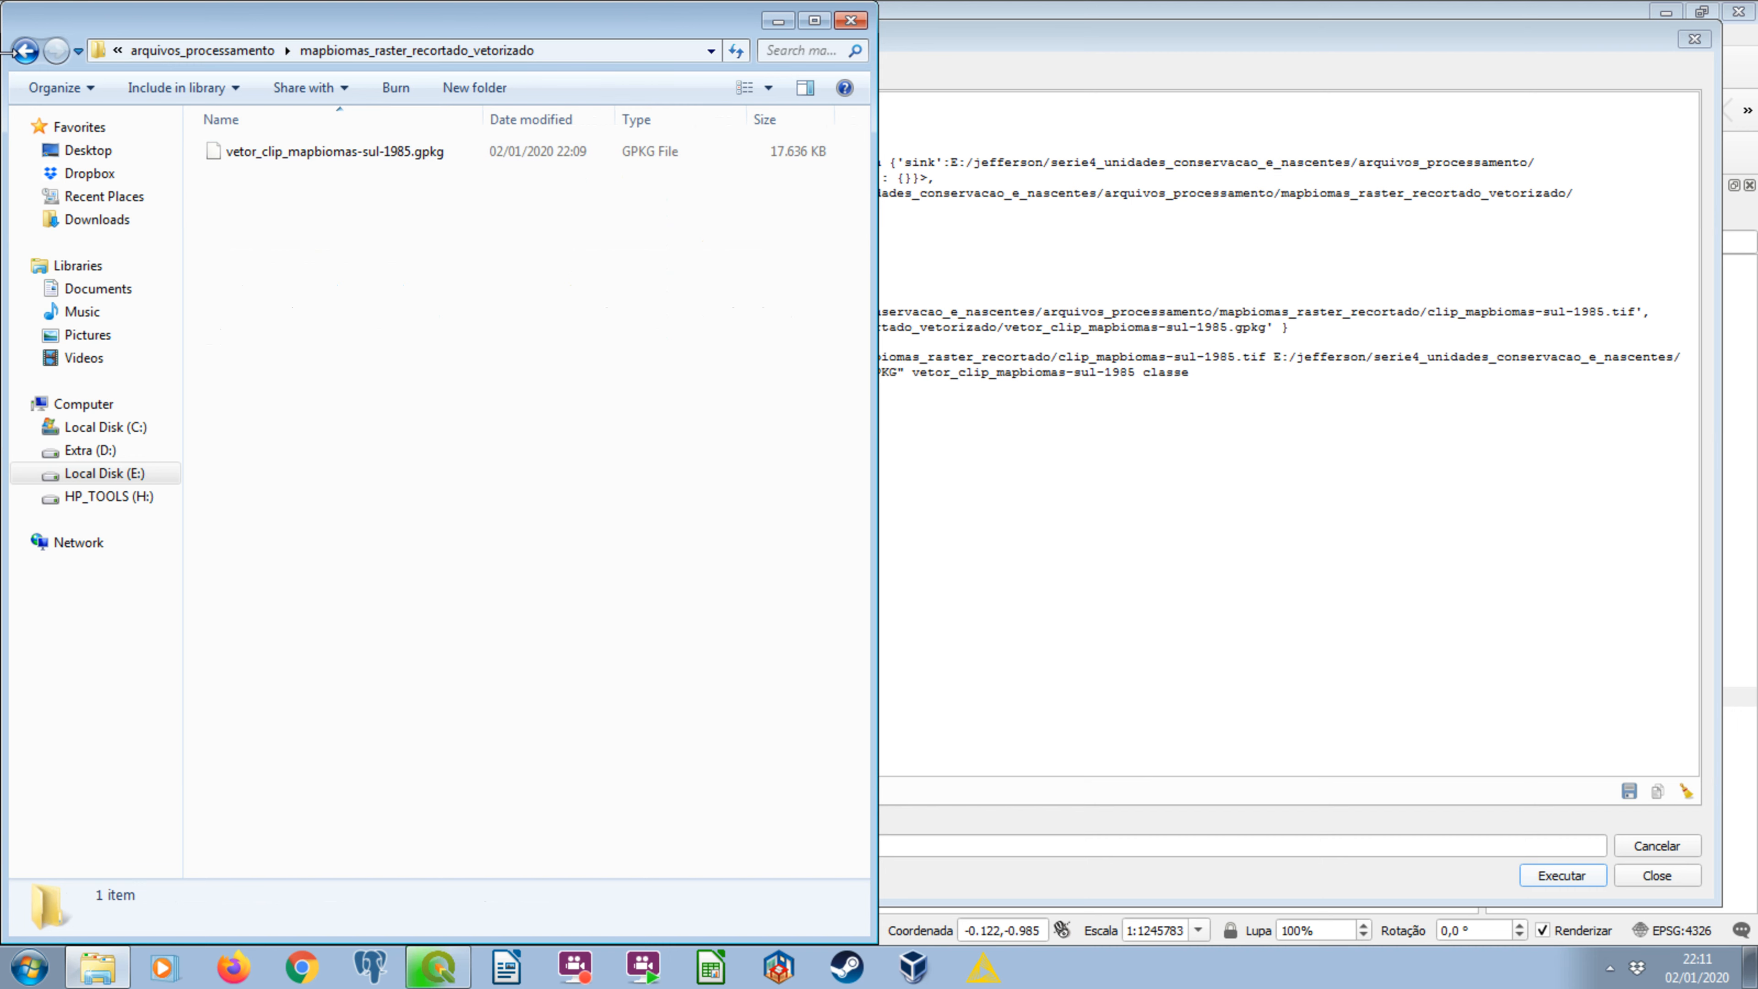
pyautogui.click(26, 51)
pyautogui.click(519, 200)
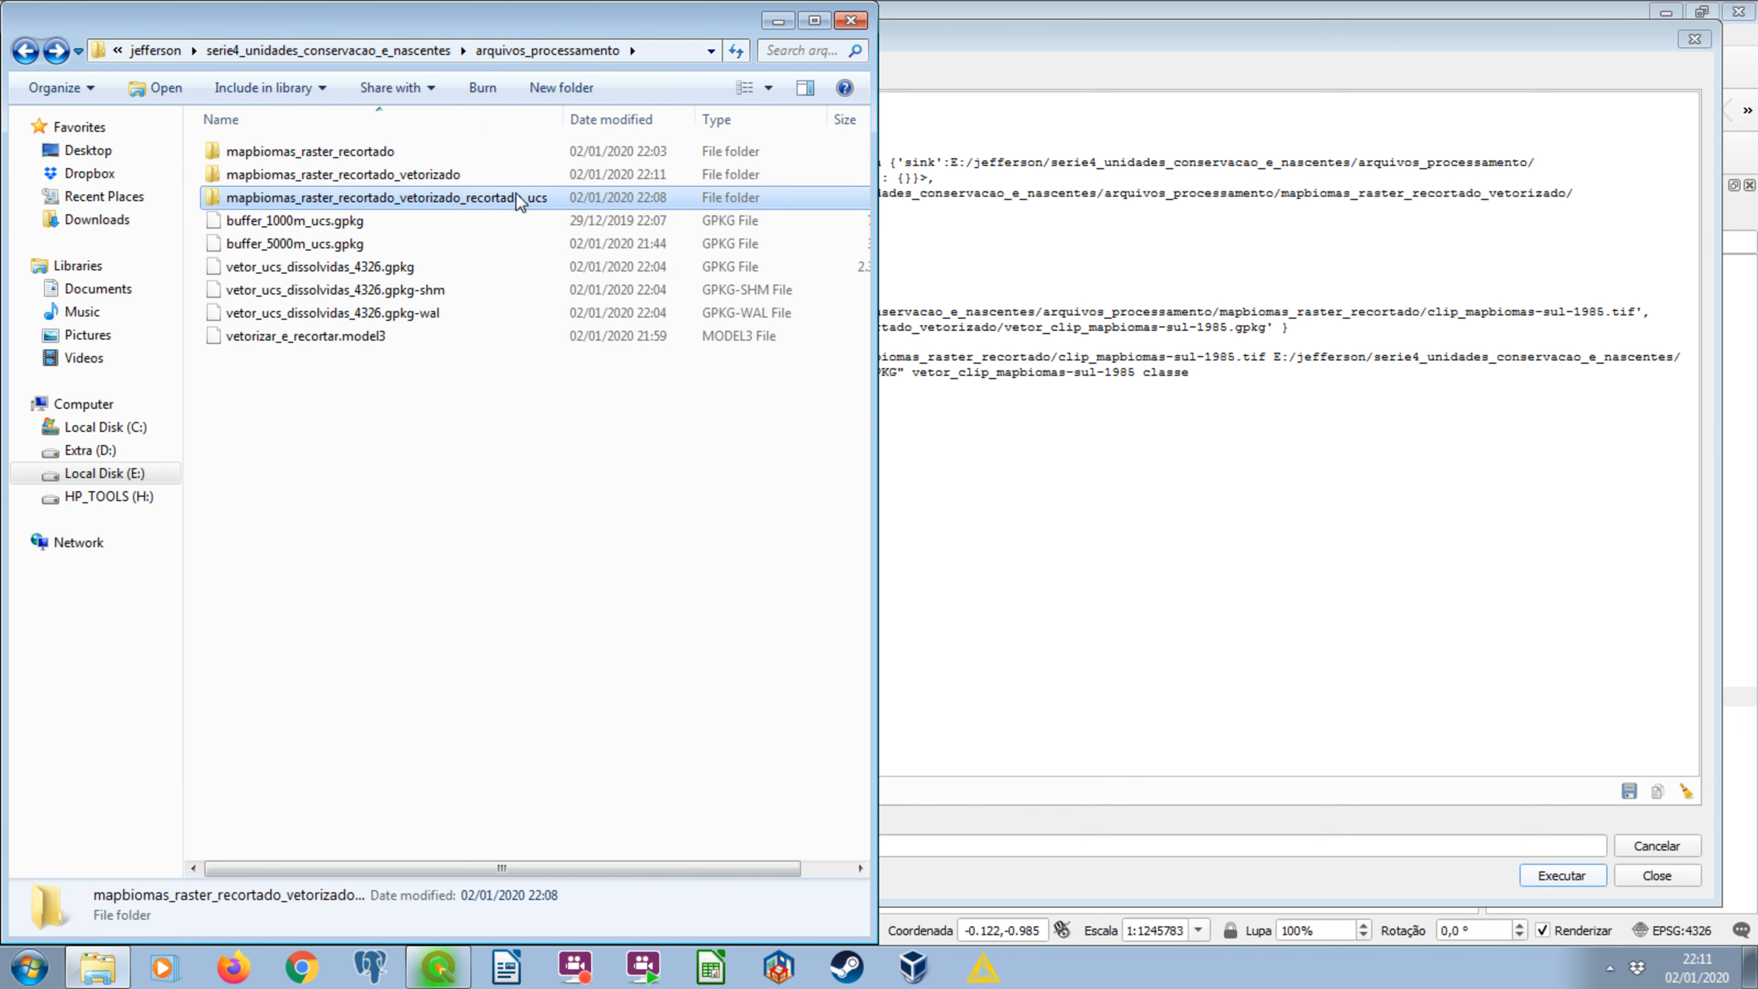
pyautogui.doubleClick(519, 200)
pyautogui.click(25, 50)
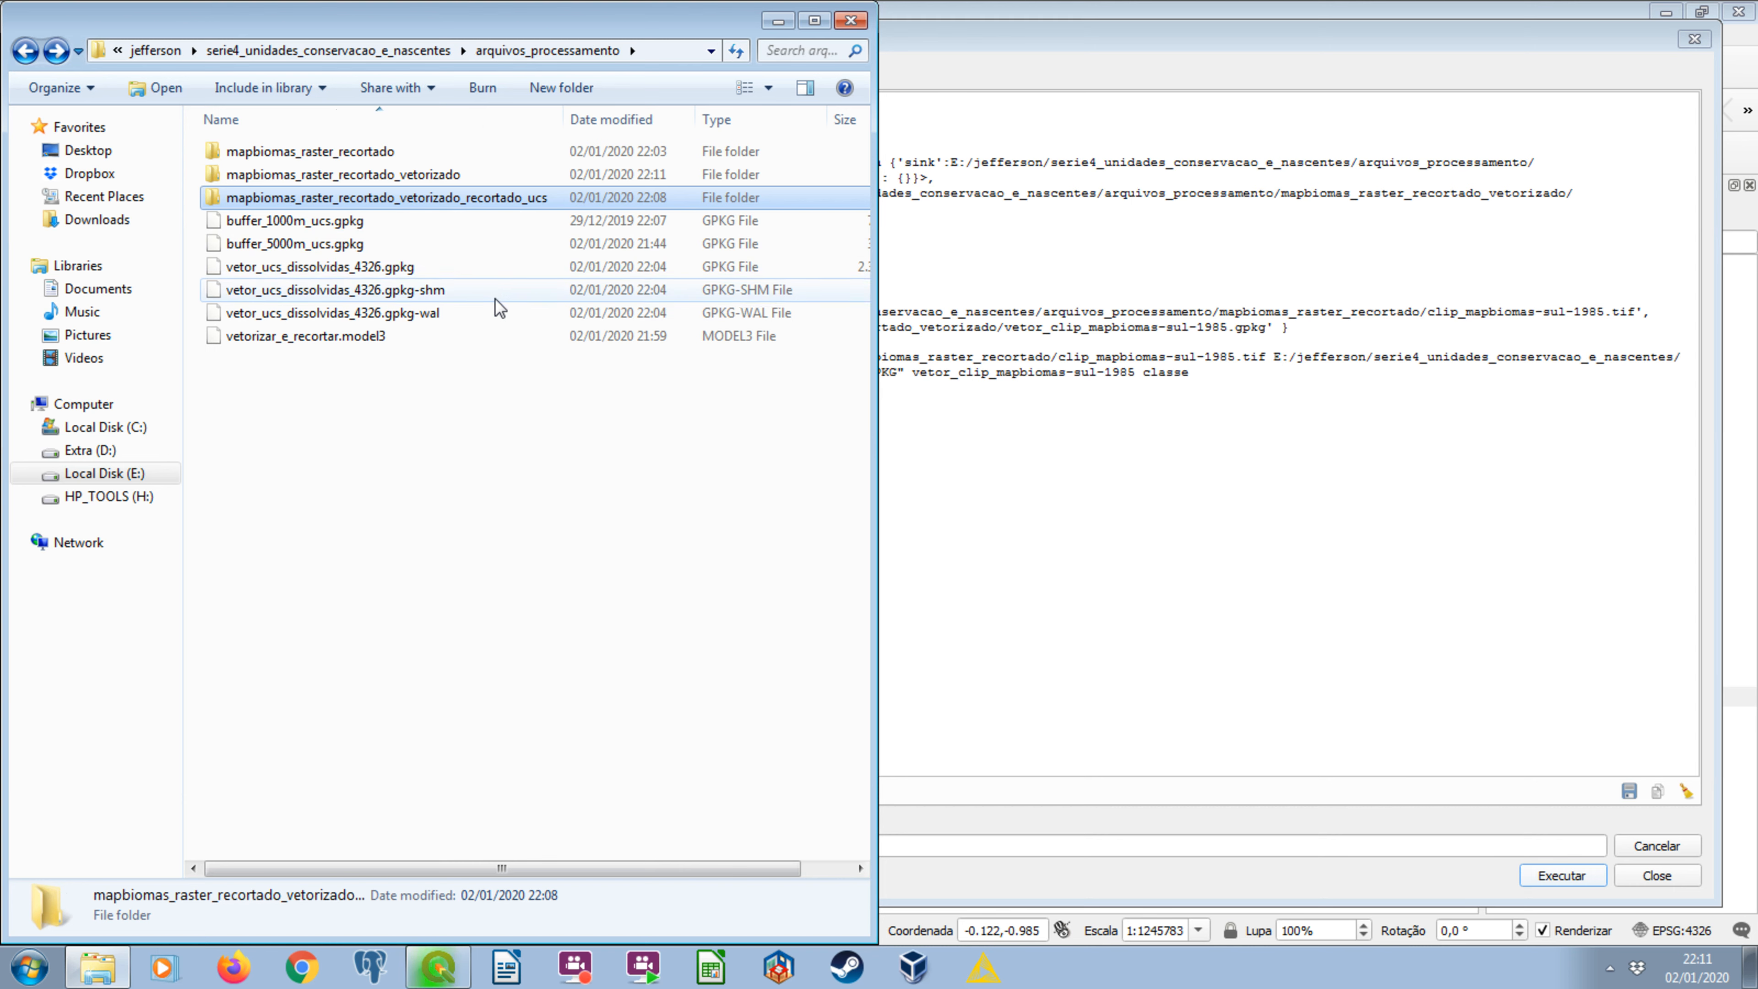
pyautogui.doubleClick(482, 177)
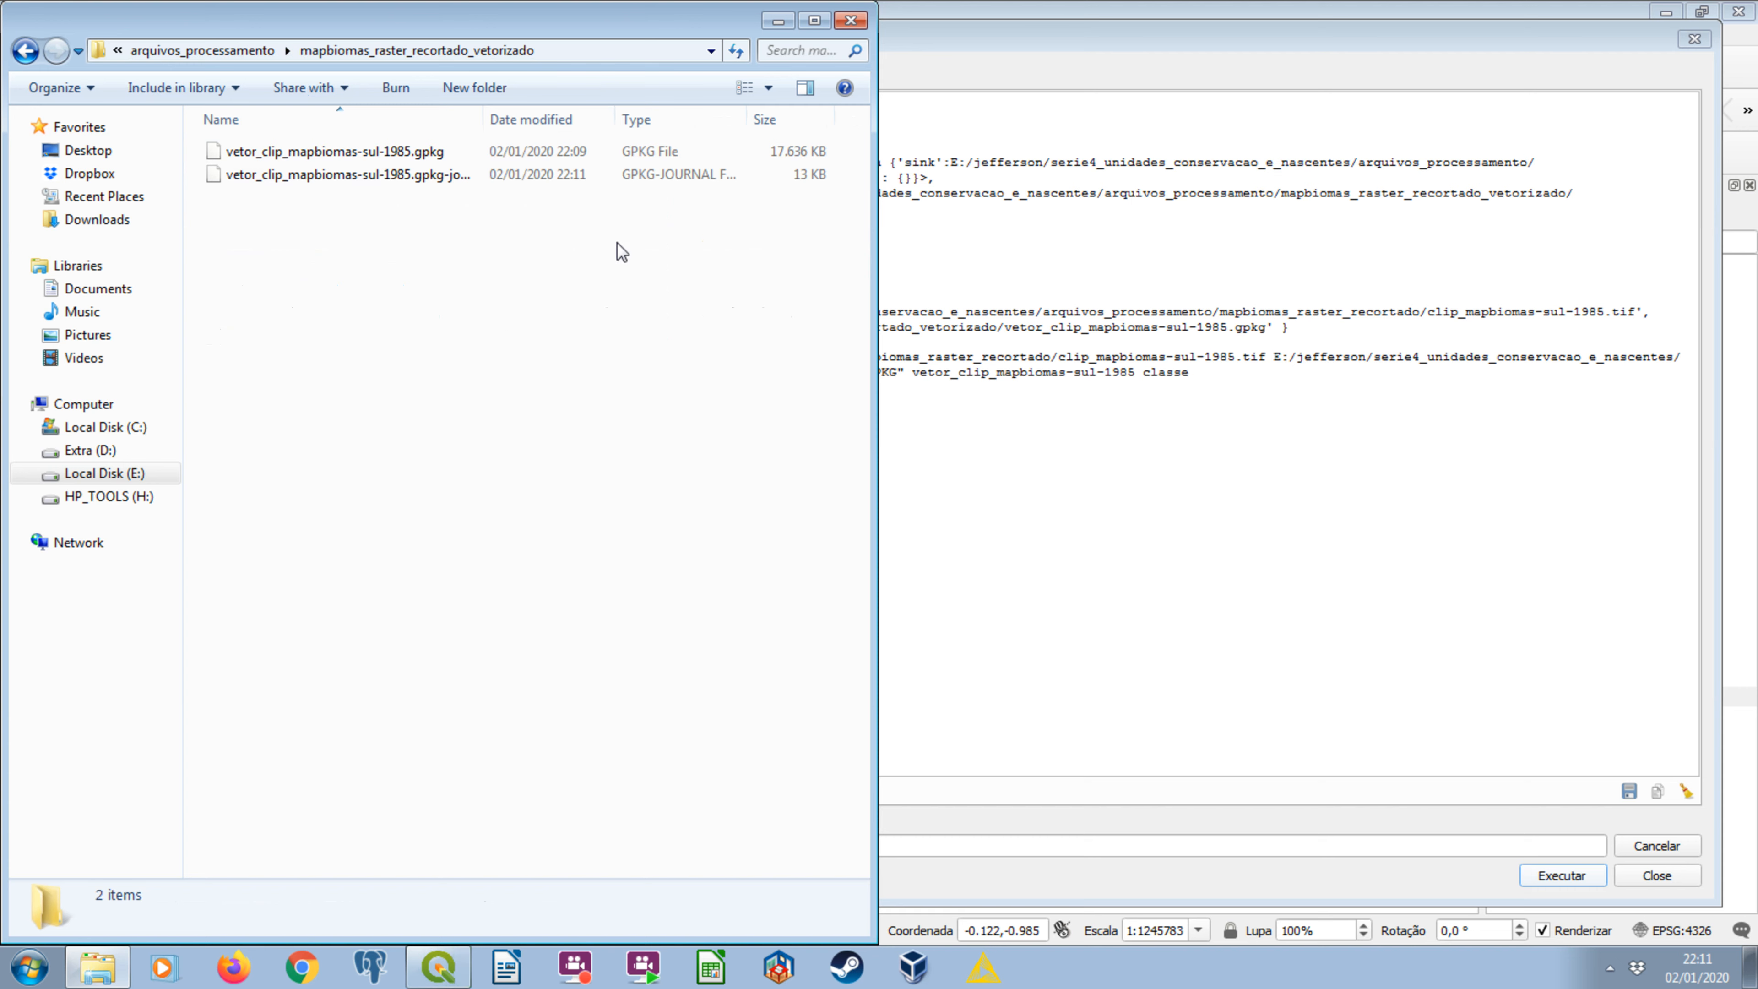
pyautogui.click(27, 49)
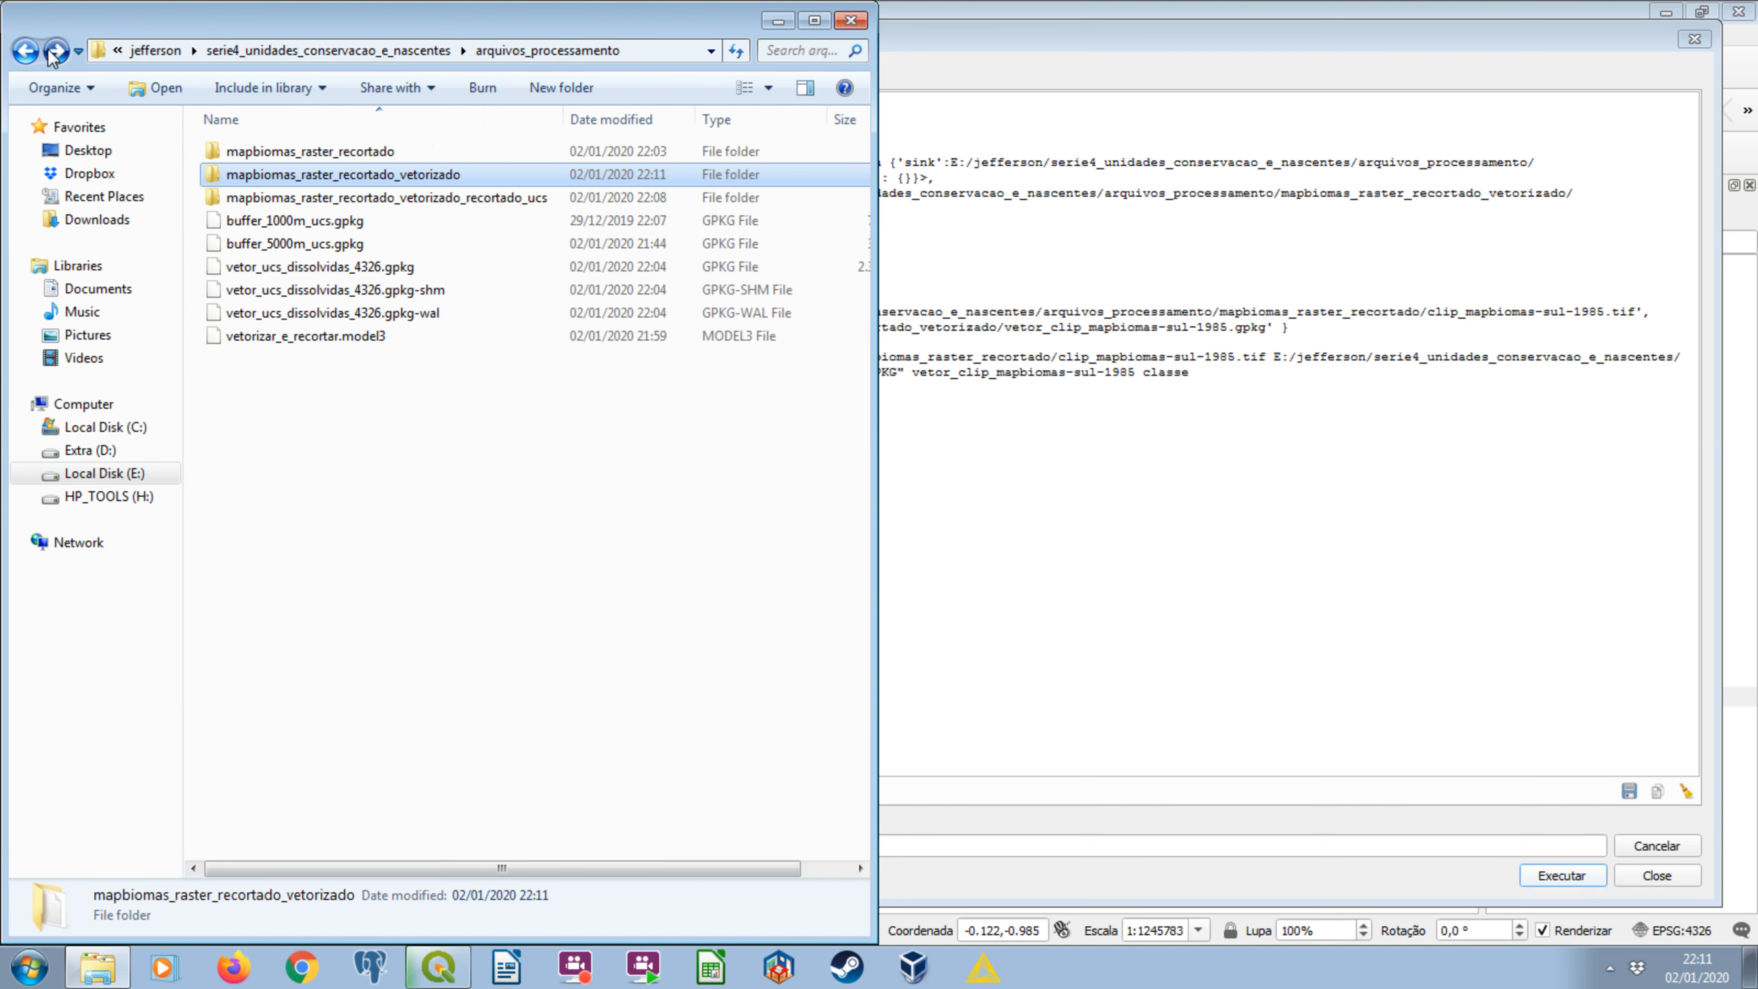
pyautogui.doubleClick(478, 199)
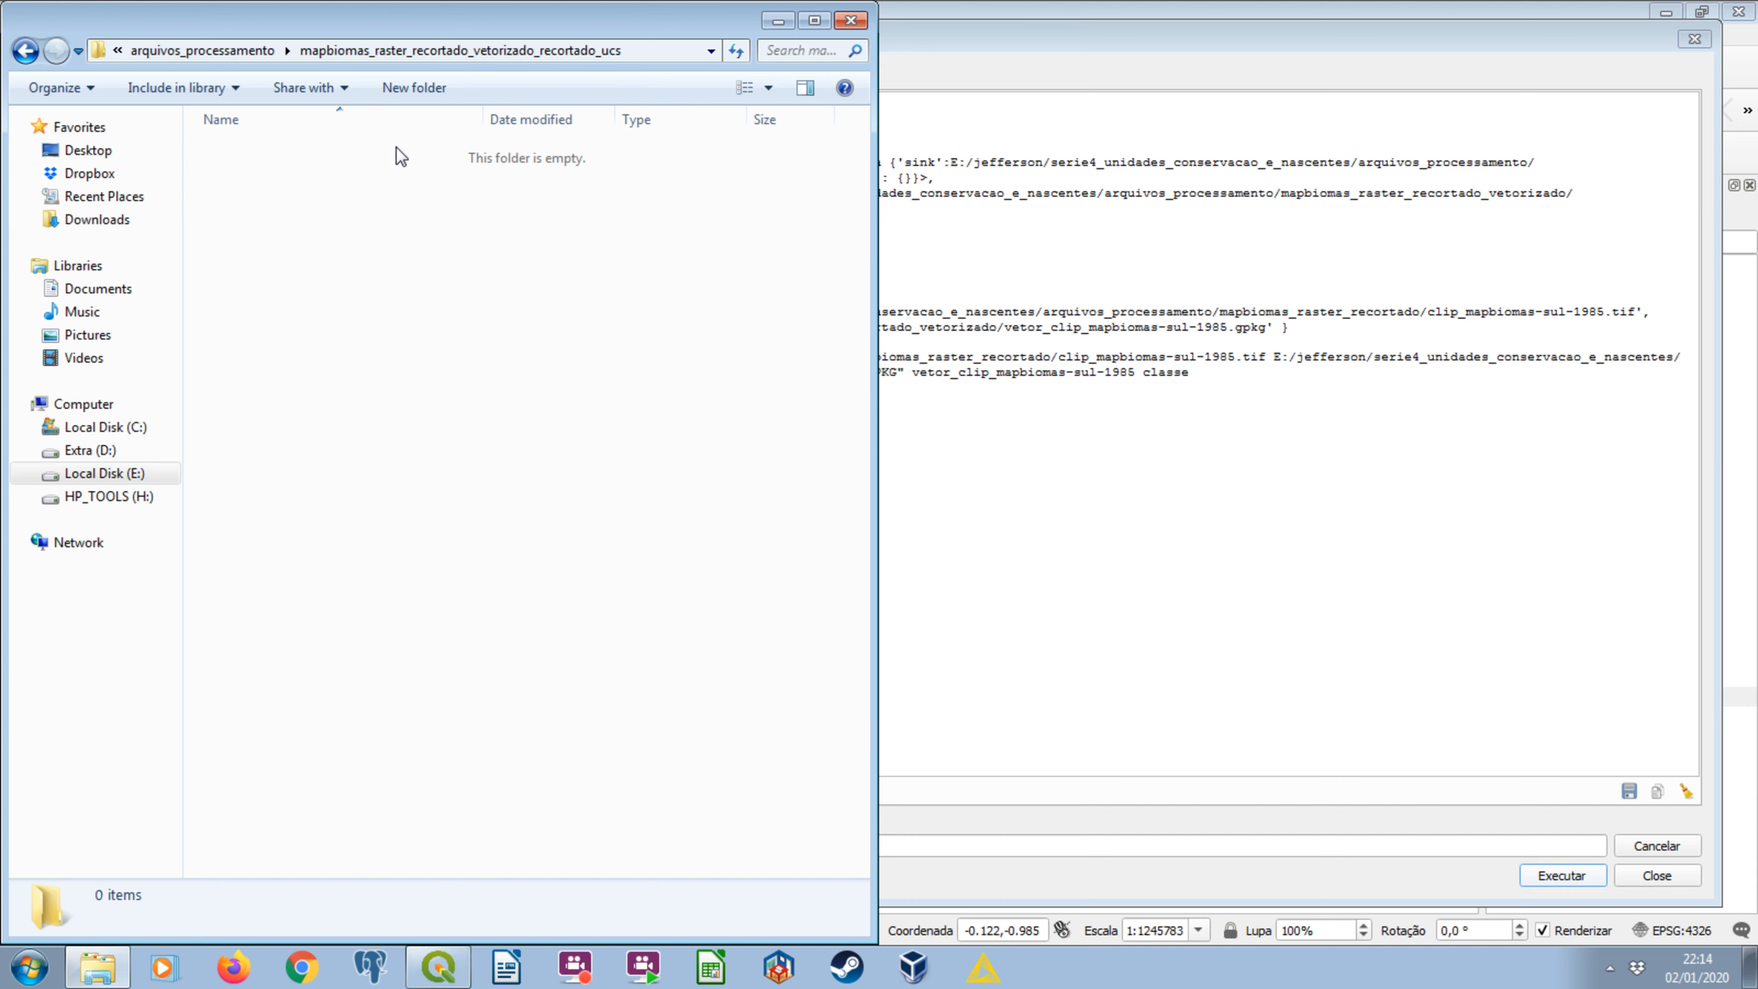
# Examine the size of vetor_clip_mapbiomas-sul-1985.gpkg in the mapbiomas_raster_recortado_vetorizado folder, and return to the QGIS batch log.
pyautogui.press('BackSpace')
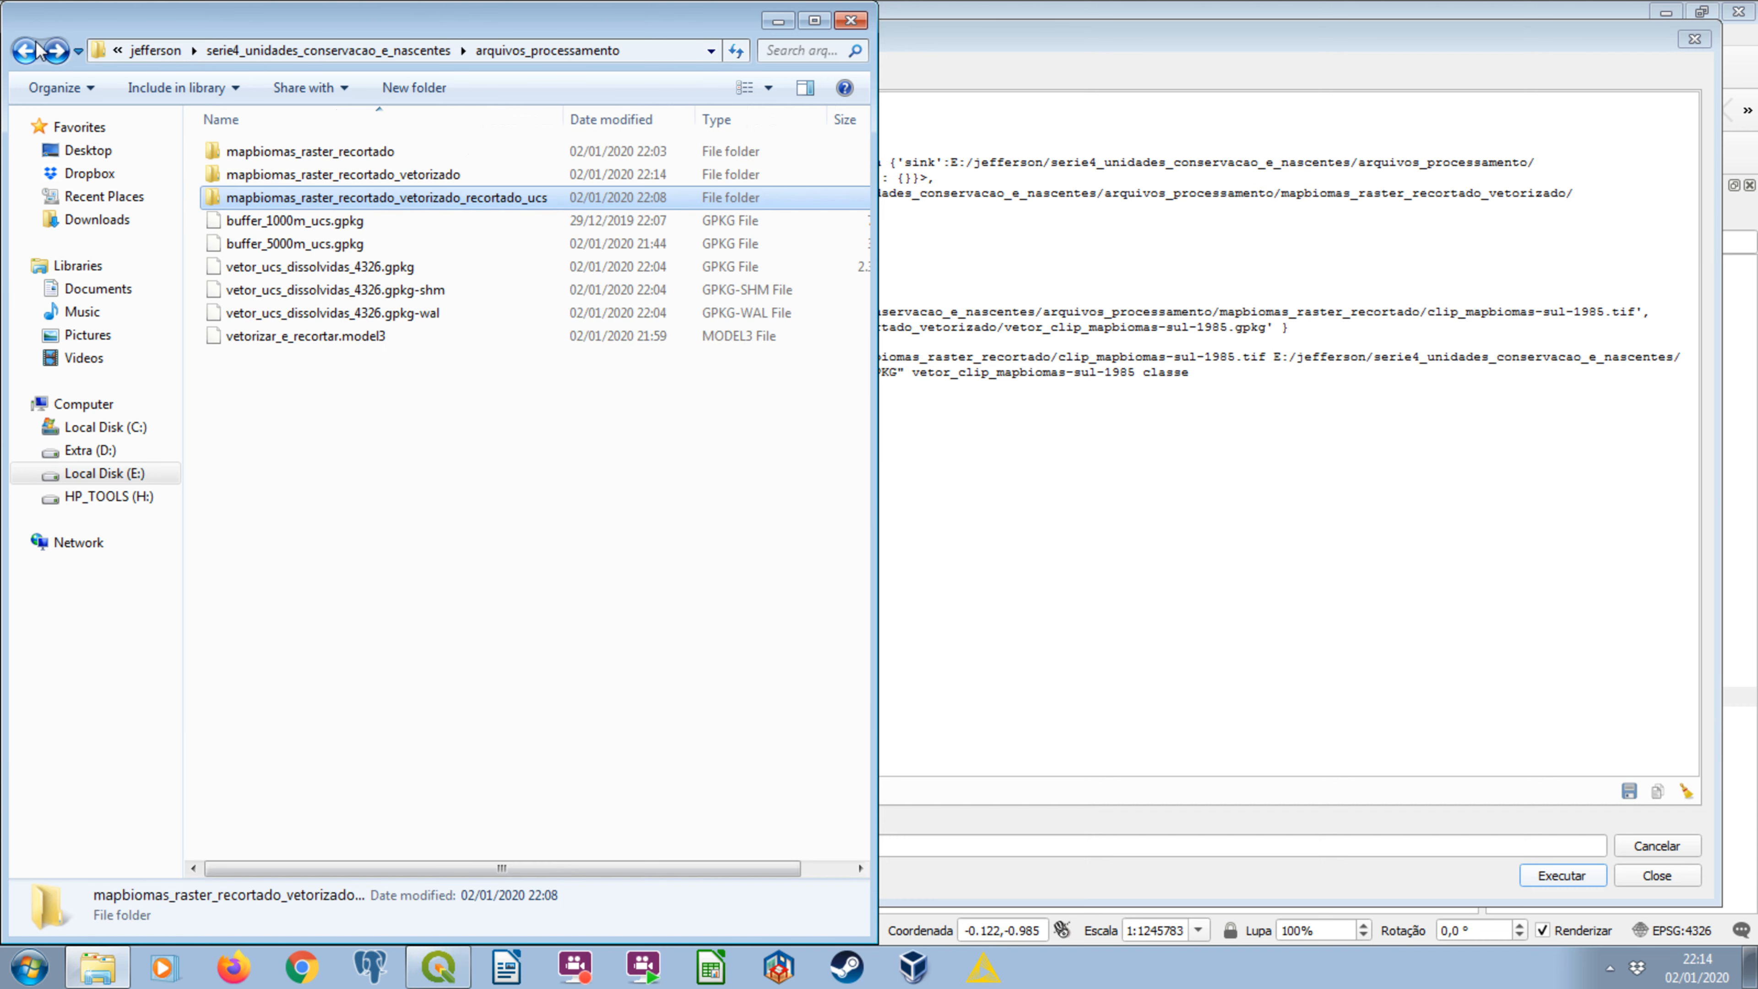
pyautogui.doubleClick(288, 172)
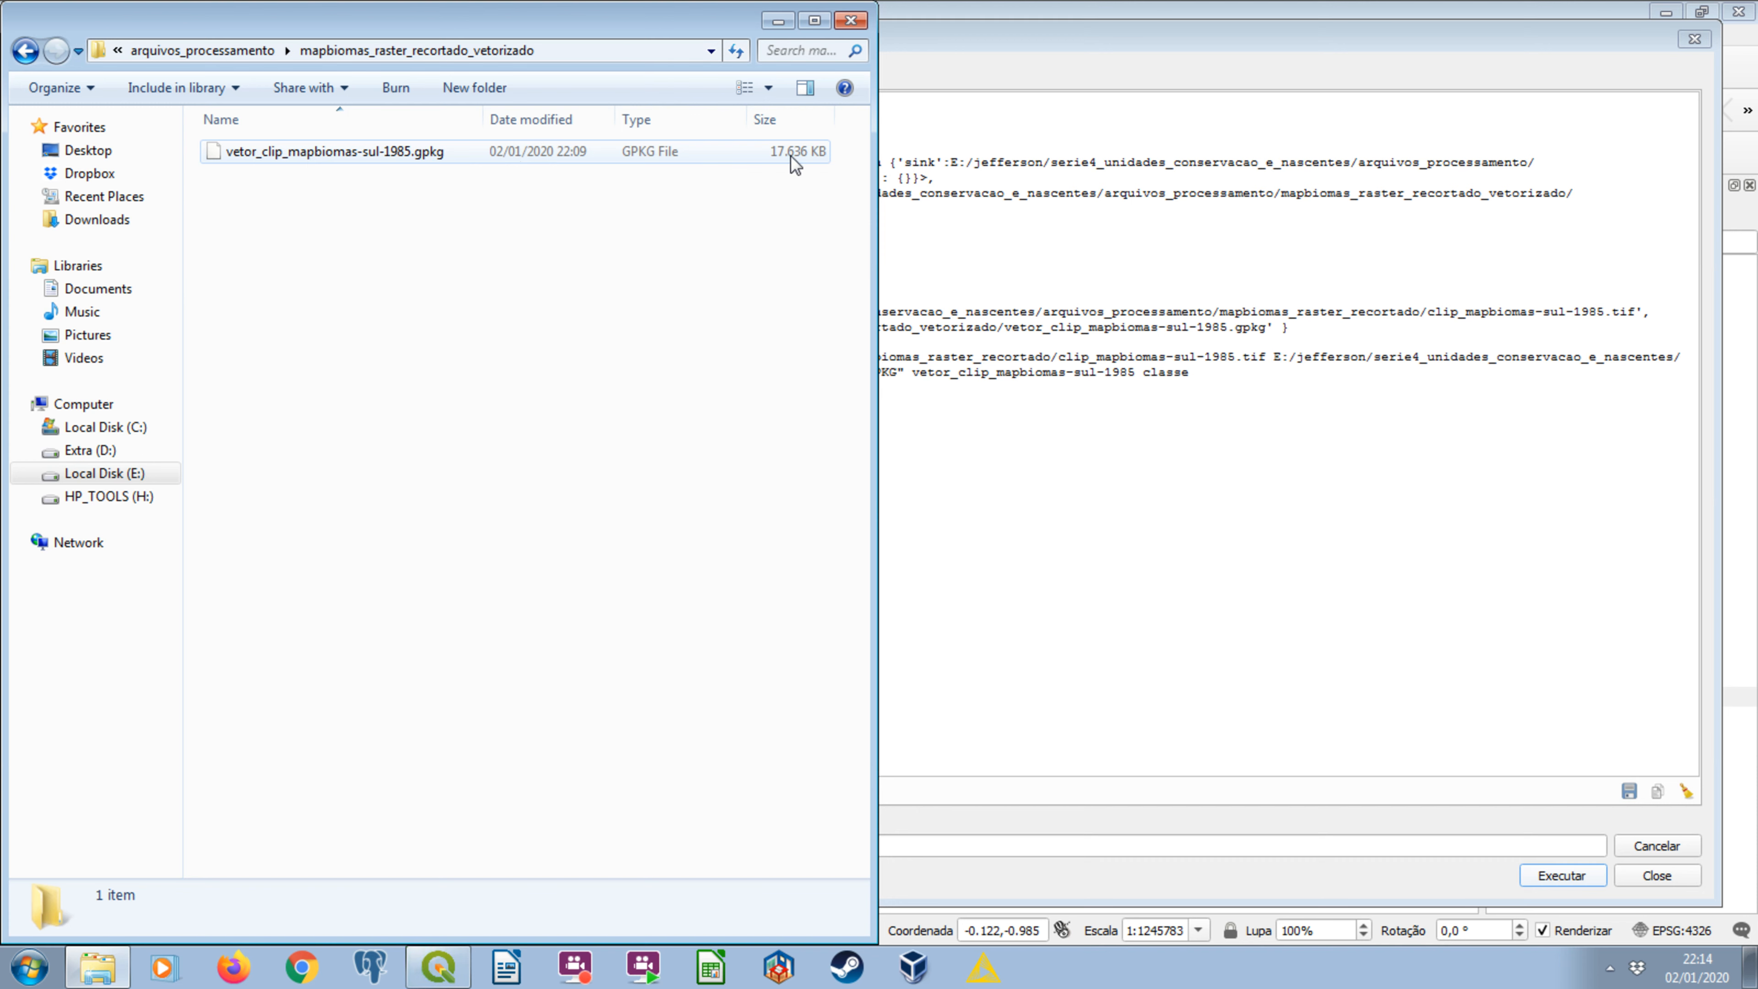
pyautogui.click(790, 155)
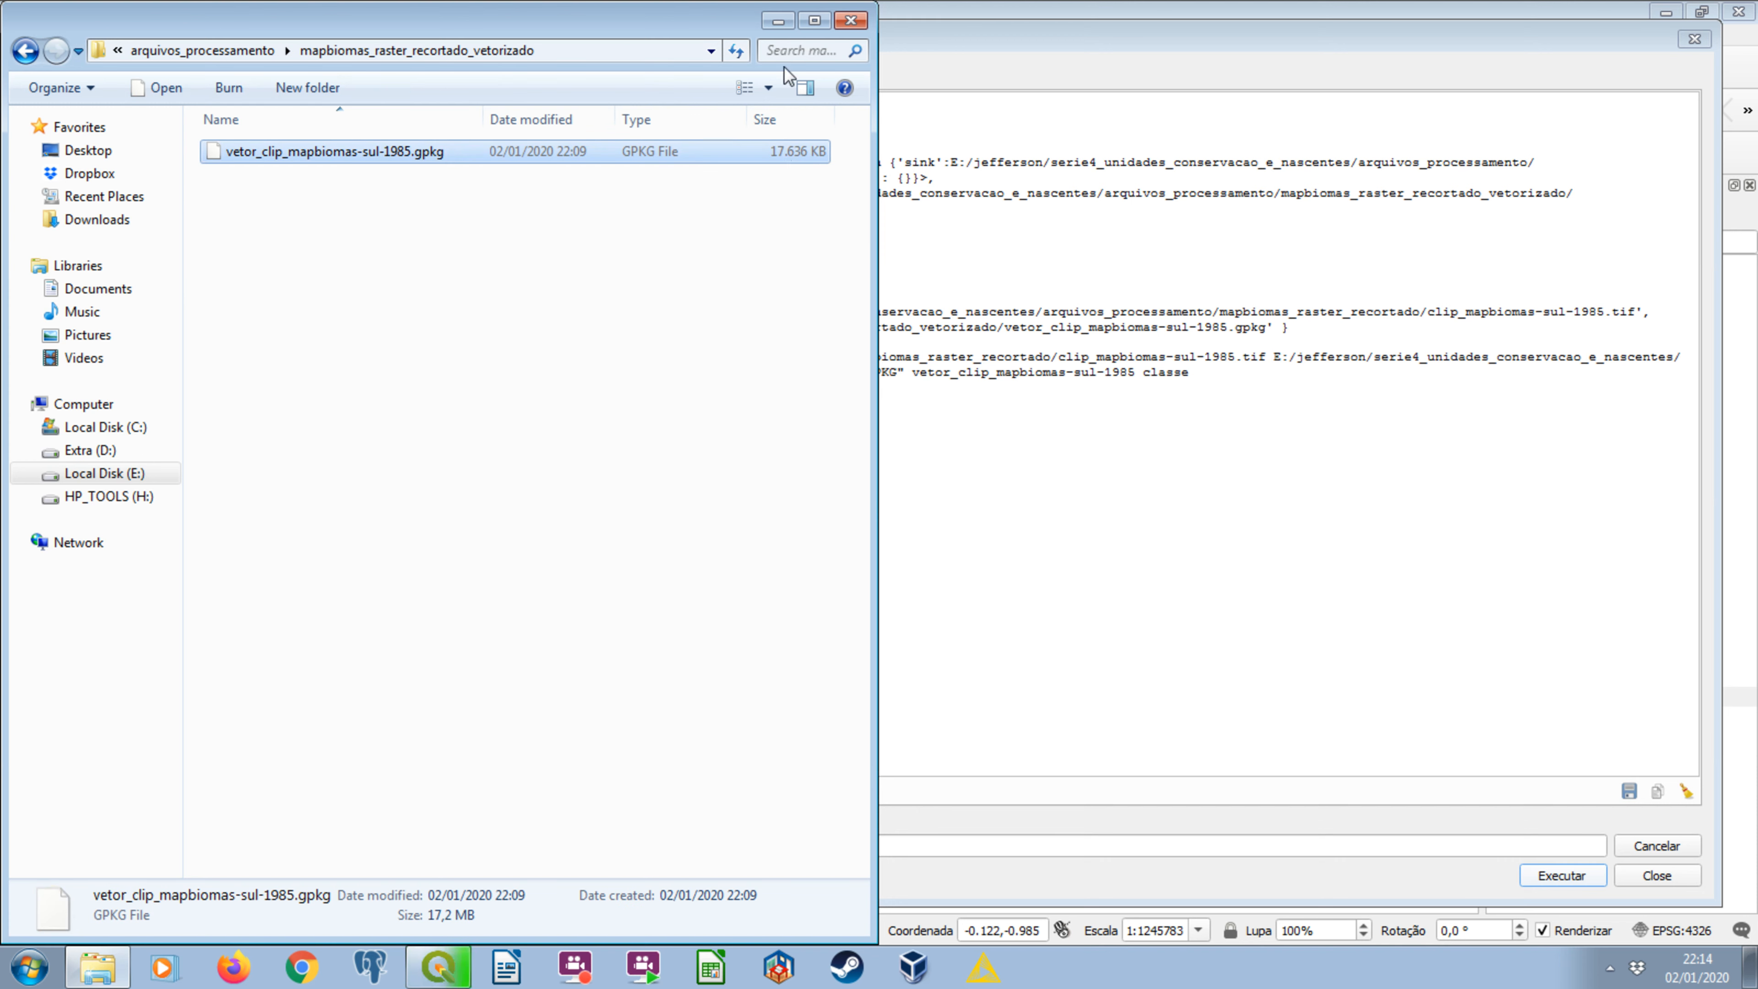
pyautogui.click(778, 21)
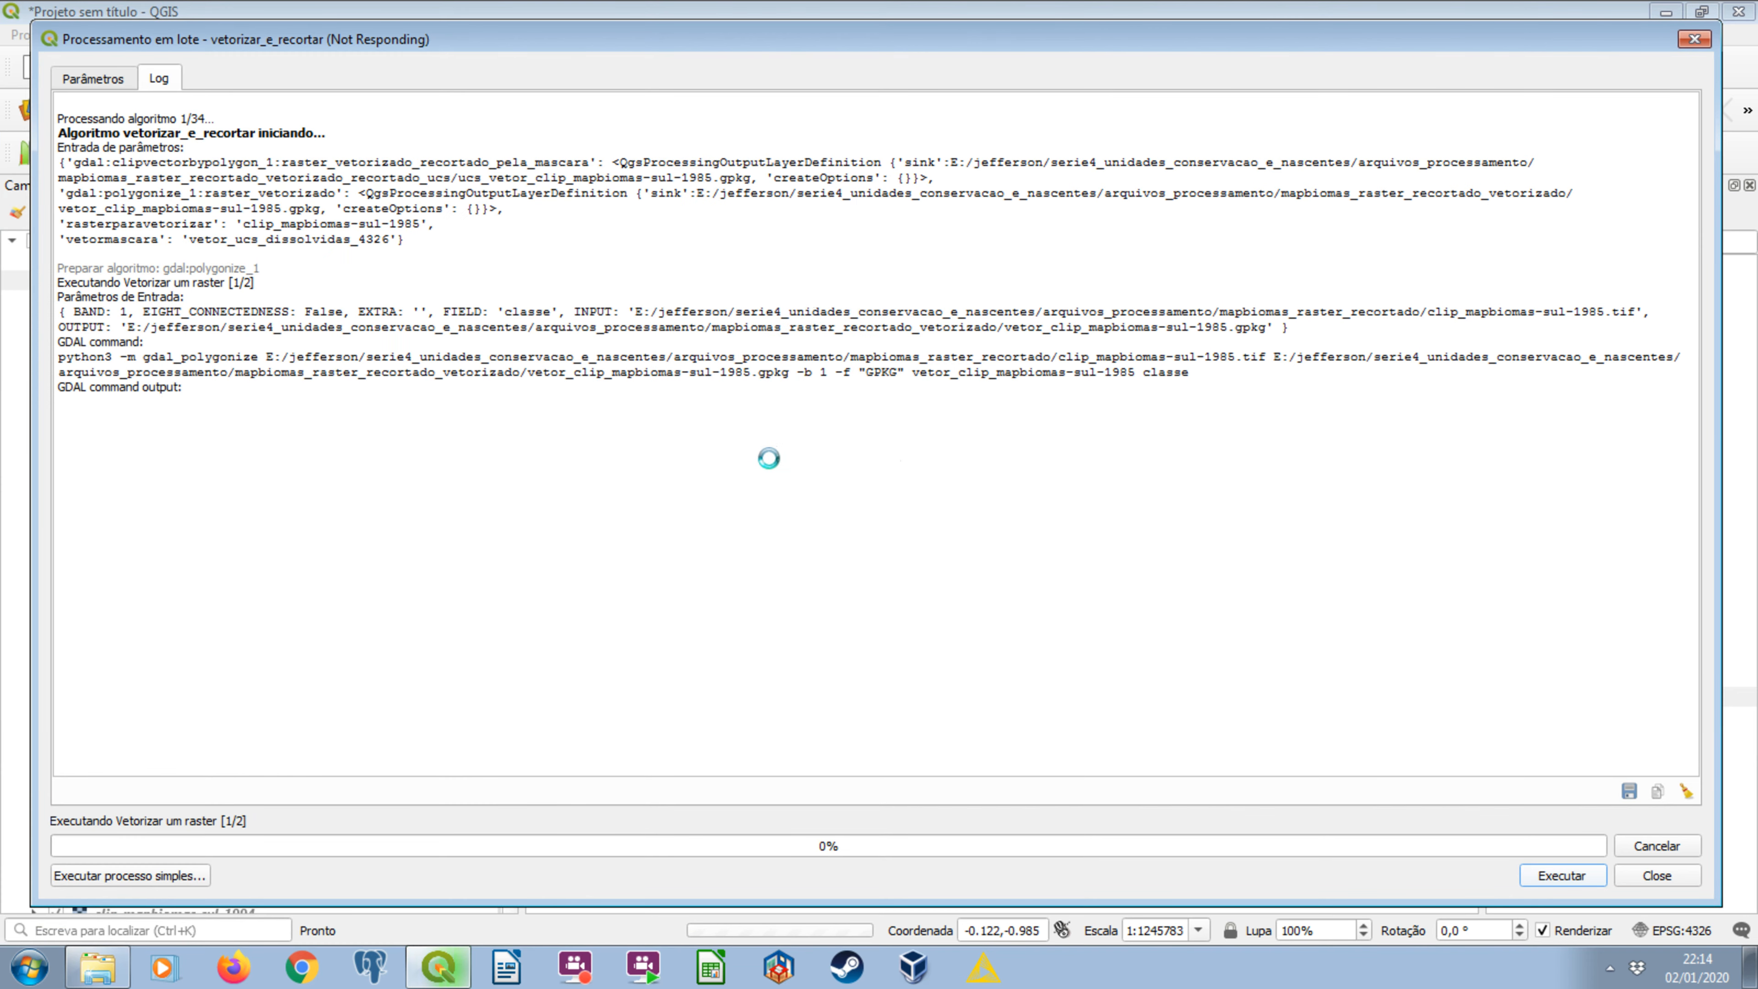